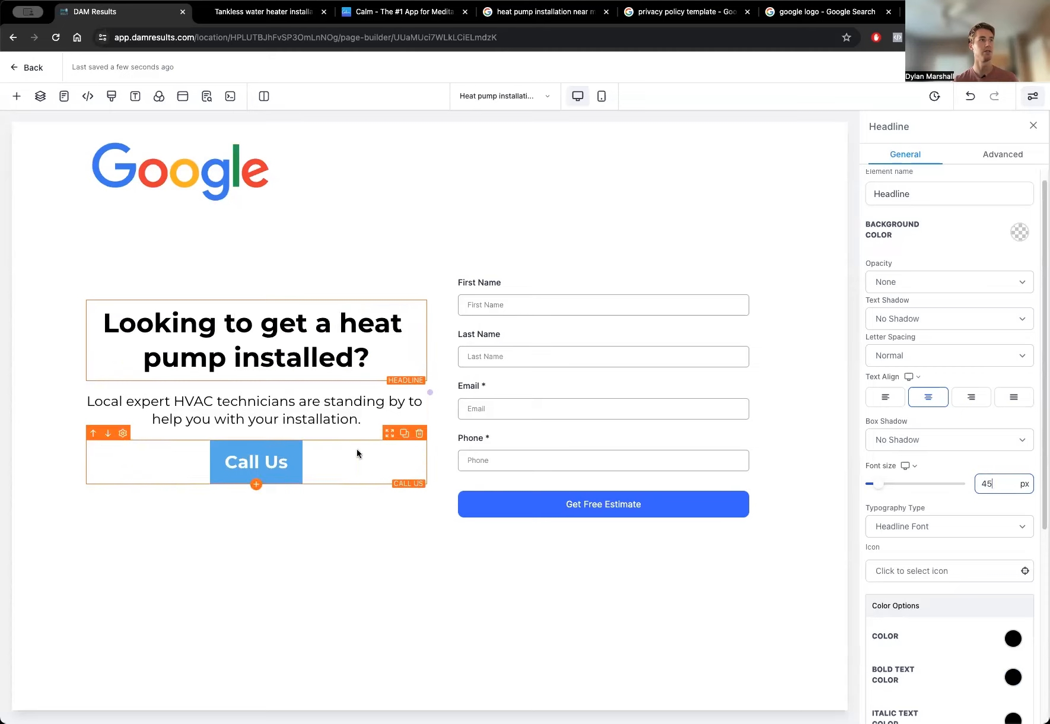
# Set the sub headline's font size to 28 px and the headline's top and bottom padding to 20 px.
pyautogui.doubleClick(988, 490)
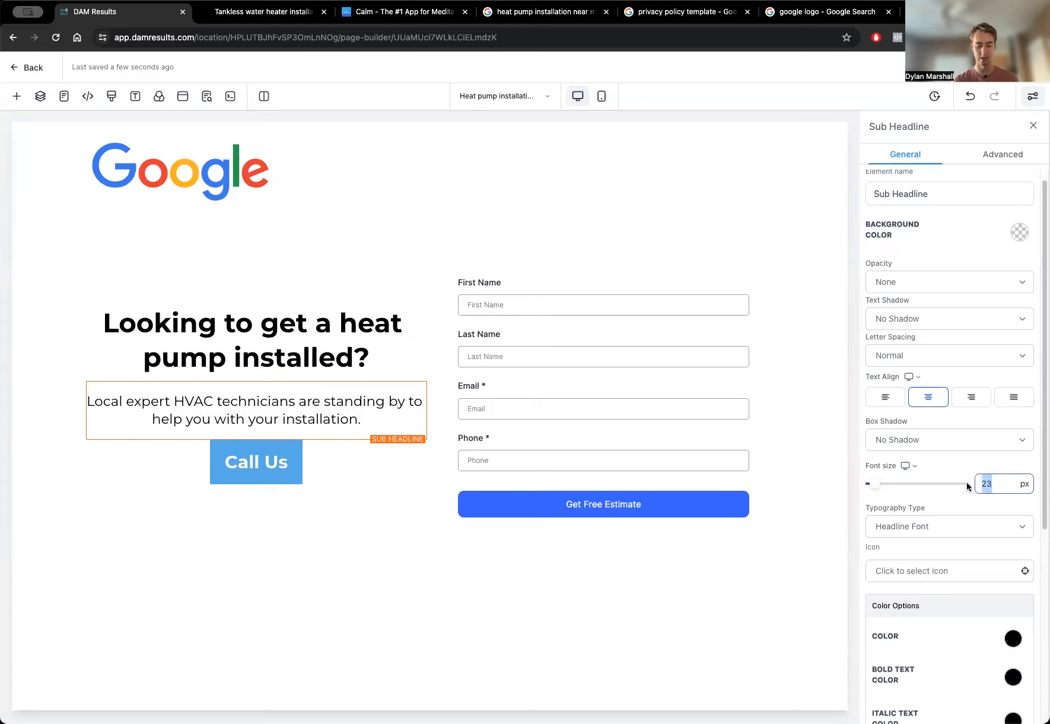
pyautogui.write('28')
pyautogui.click(279, 324)
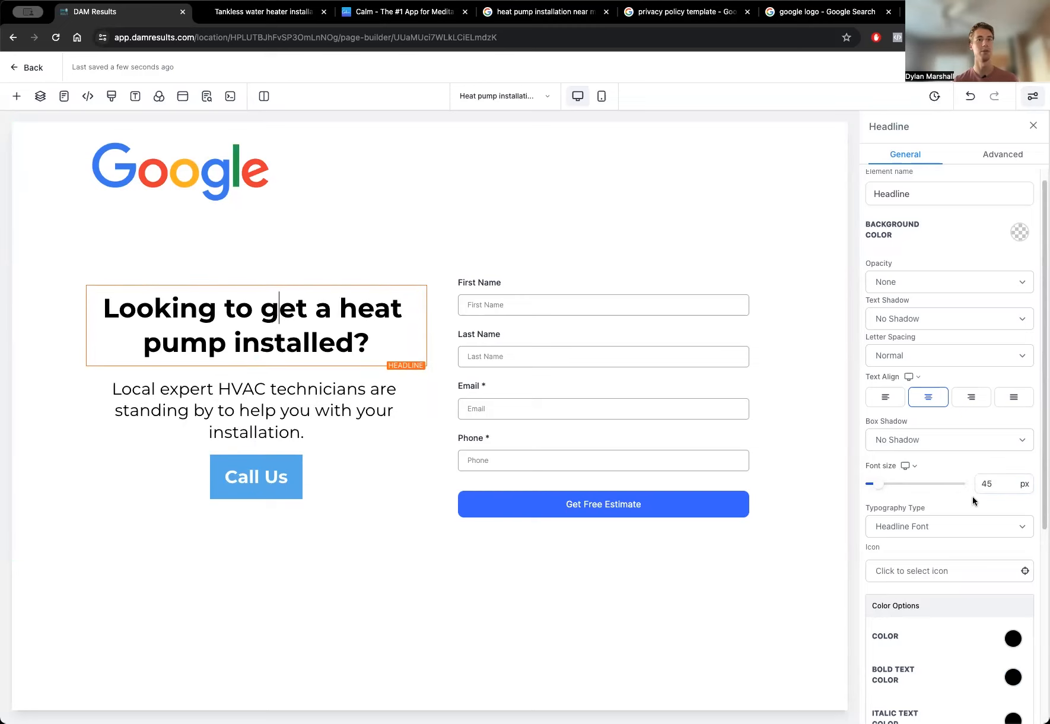
pyautogui.scroll(-5, 973, 499)
pyautogui.click(950, 621)
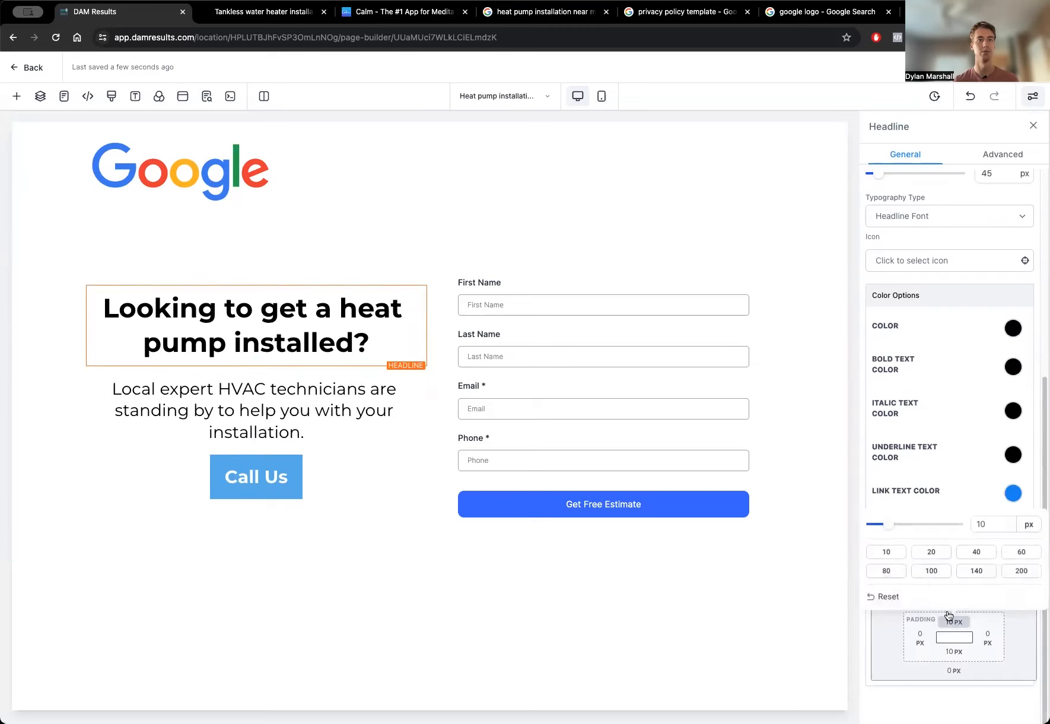
pyautogui.click(931, 553)
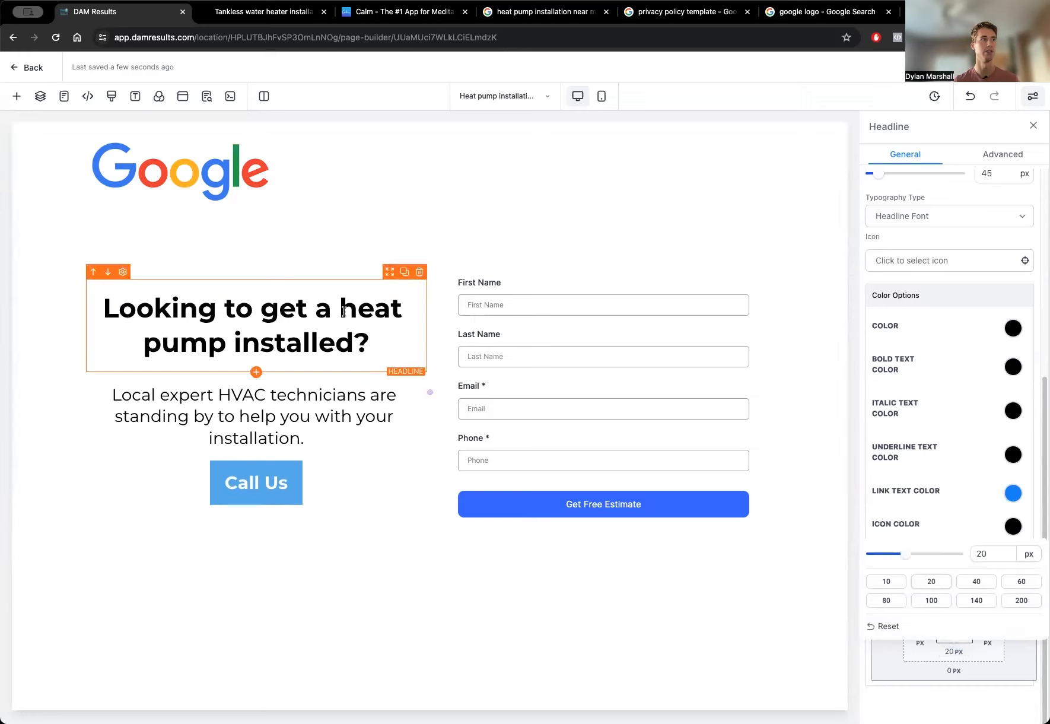
pyautogui.click(316, 413)
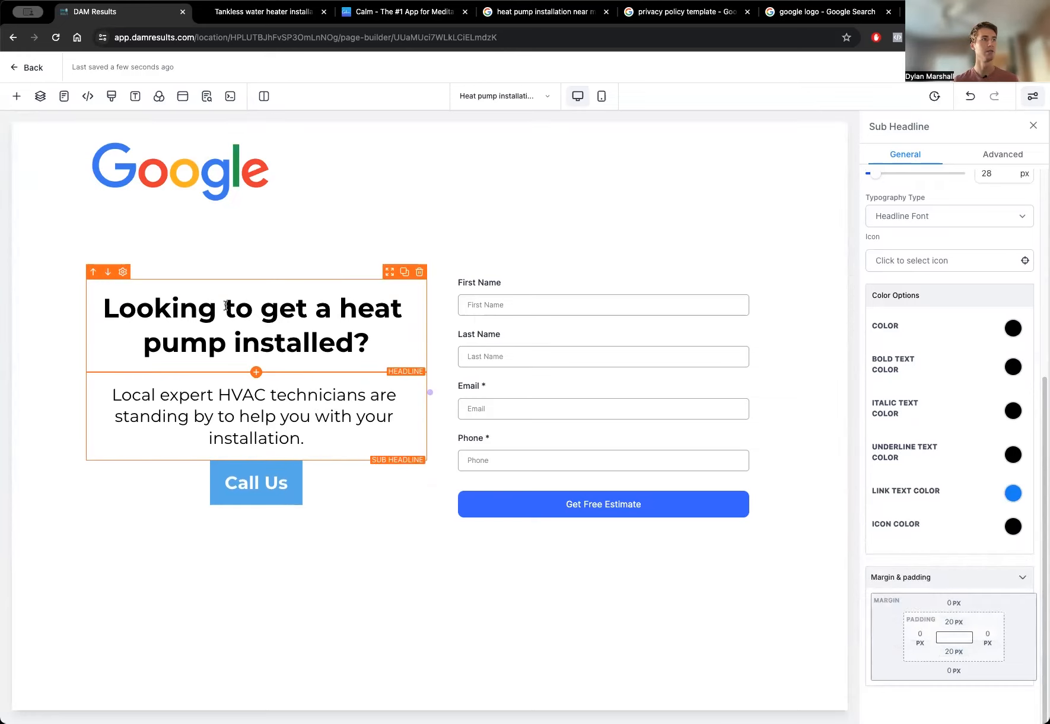
# Reword the headline to "Looking for a heat pump installation?".
pyautogui.moveTo(227, 306); pyautogui.dragTo(310, 312)
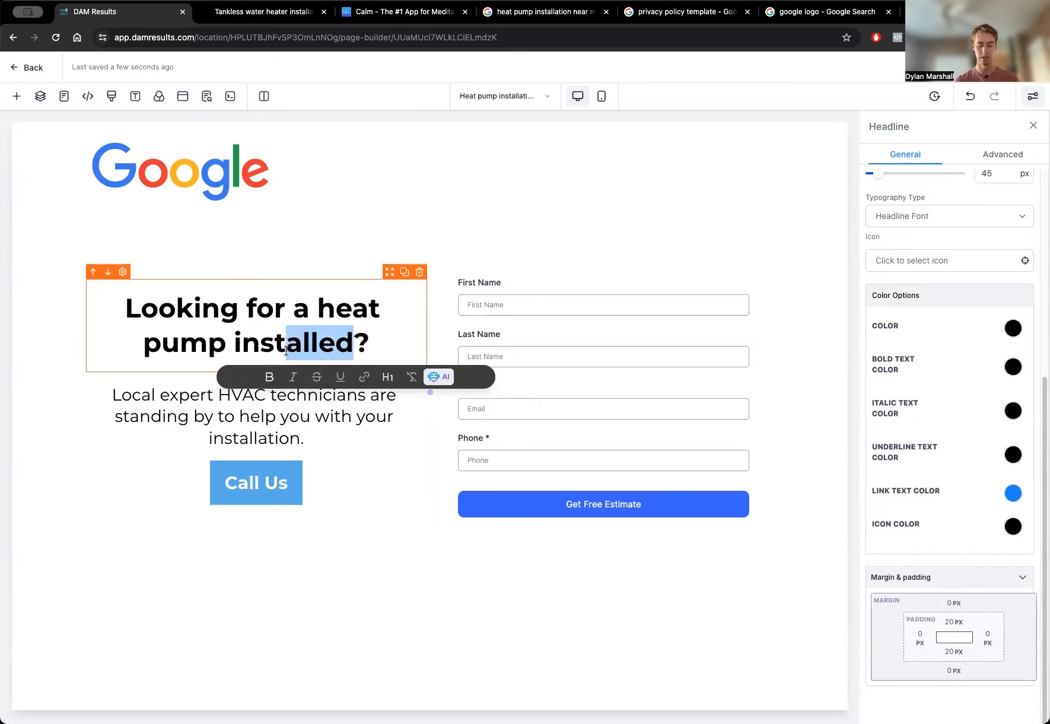
pyautogui.write('allation')
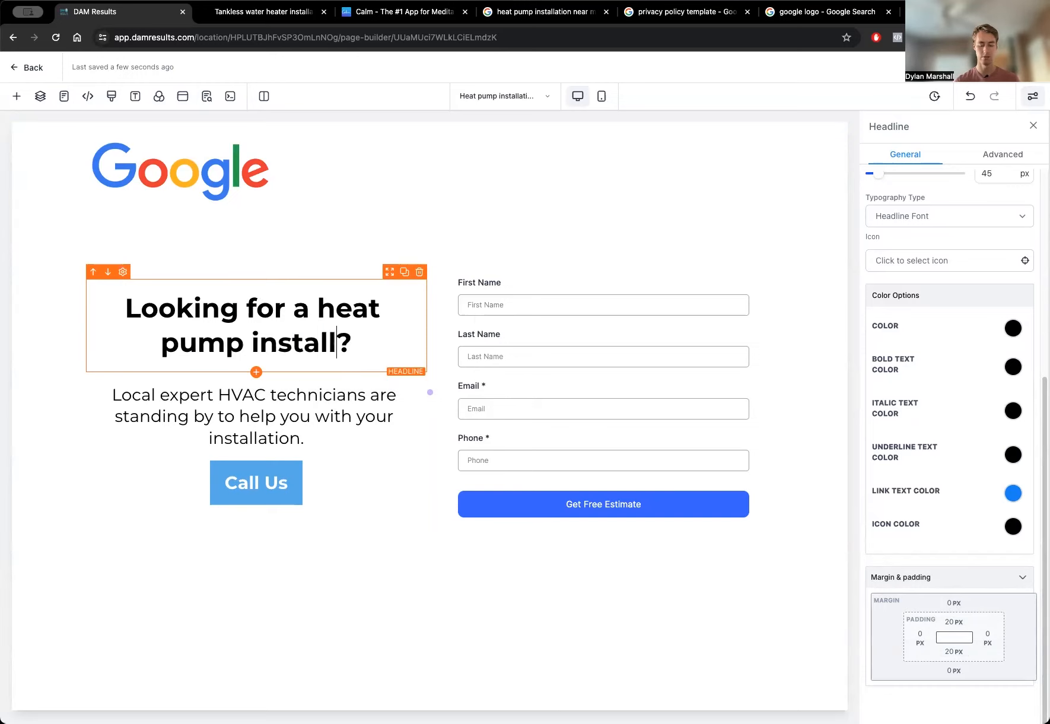
pyautogui.click(315, 415)
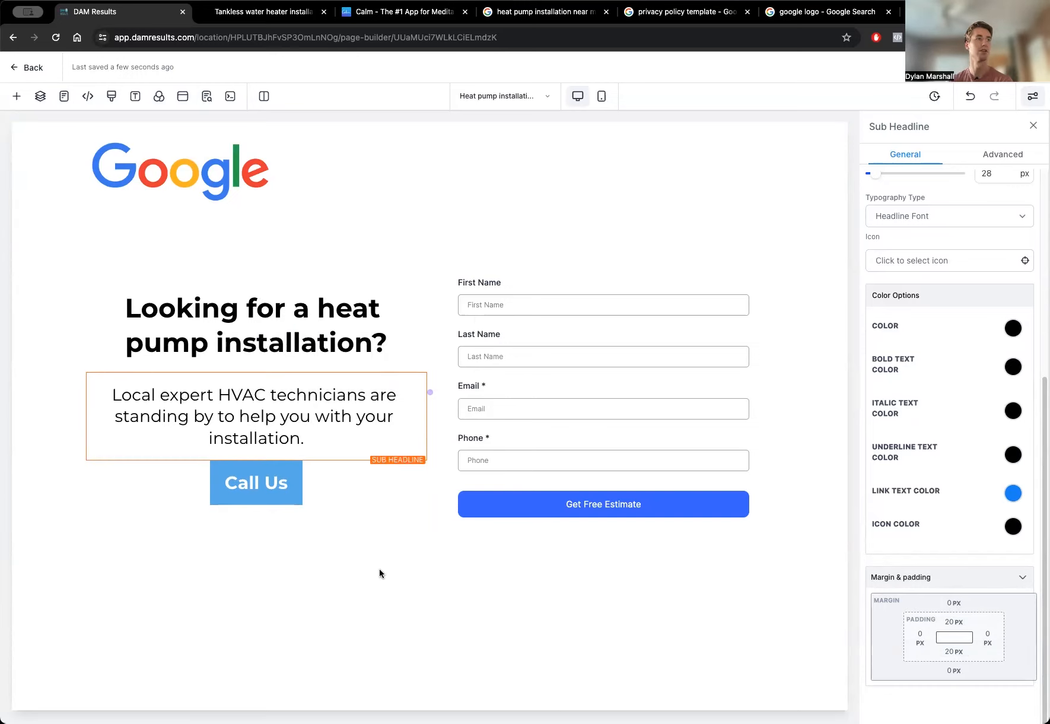
pyautogui.click(358, 530)
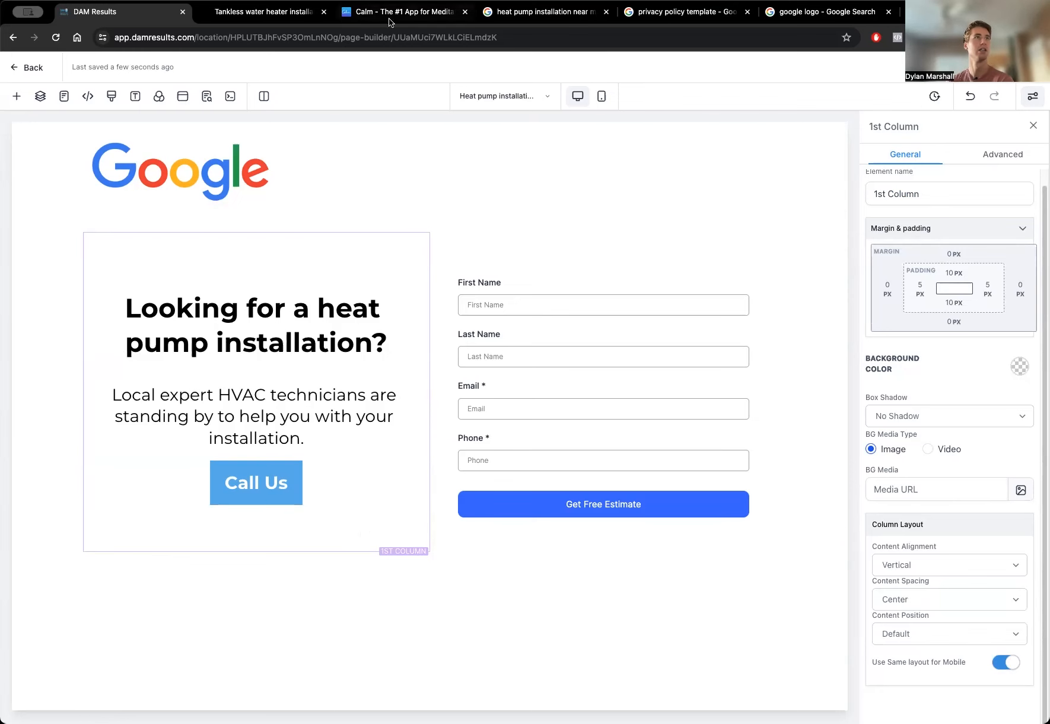
# Switch to the "heat pump installation near me" Google results and open the sponsored applianceservicessandiego.com ad.
pyautogui.click(534, 18)
pyautogui.scroll(3, 89, 148)
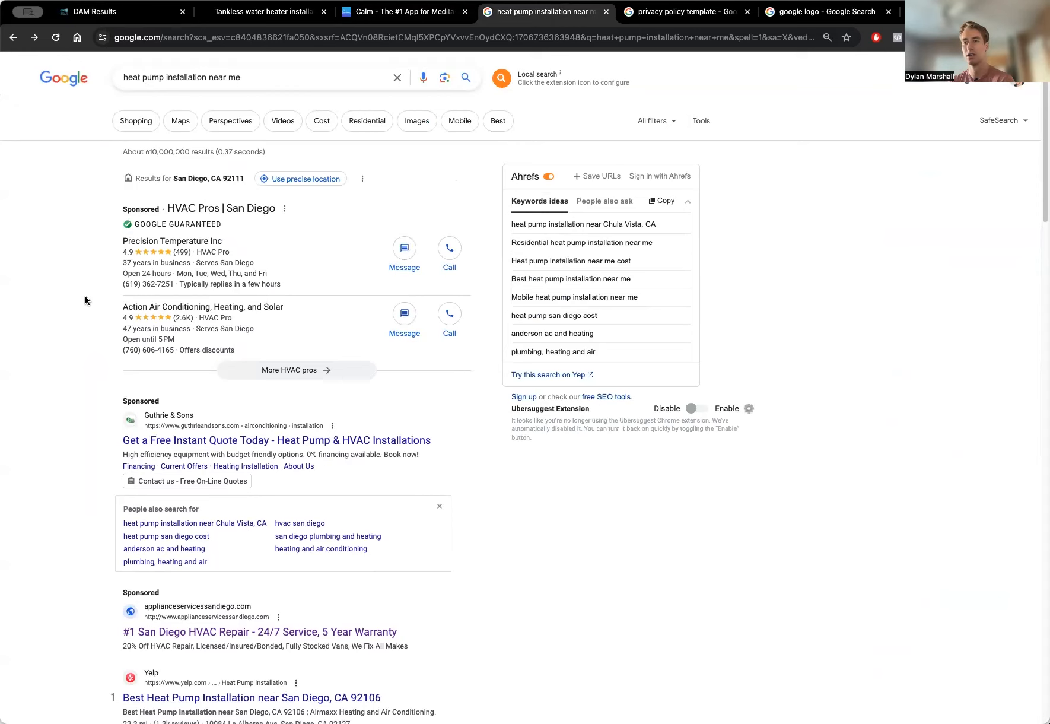
pyautogui.scroll(-2, 83, 308)
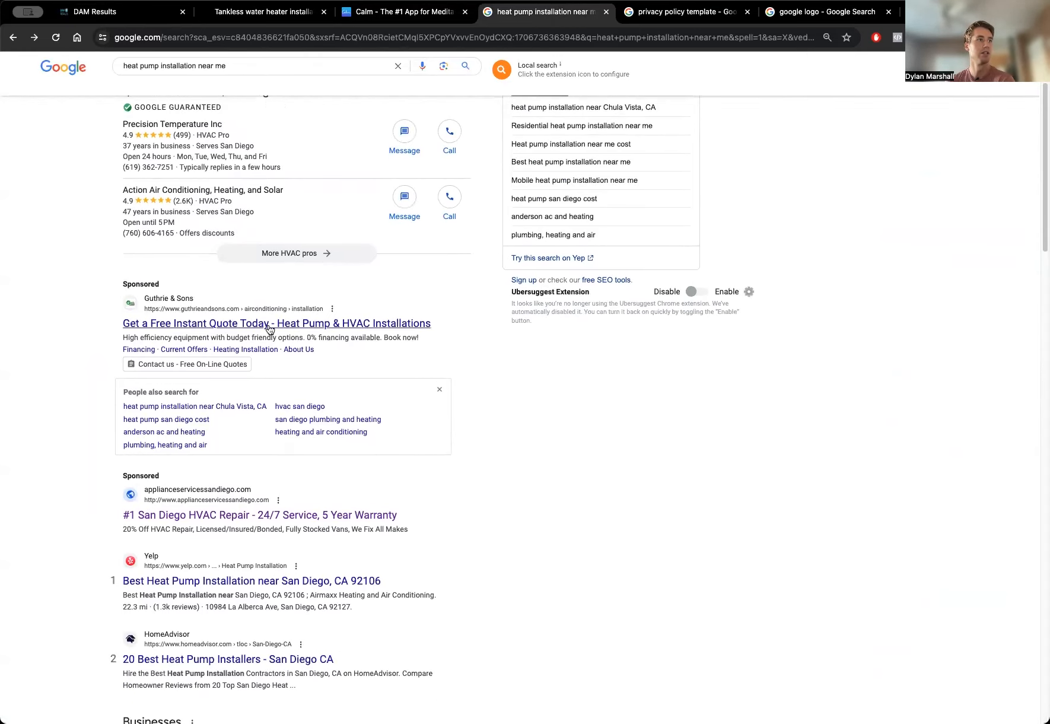
pyautogui.scroll(-2, 70, 347)
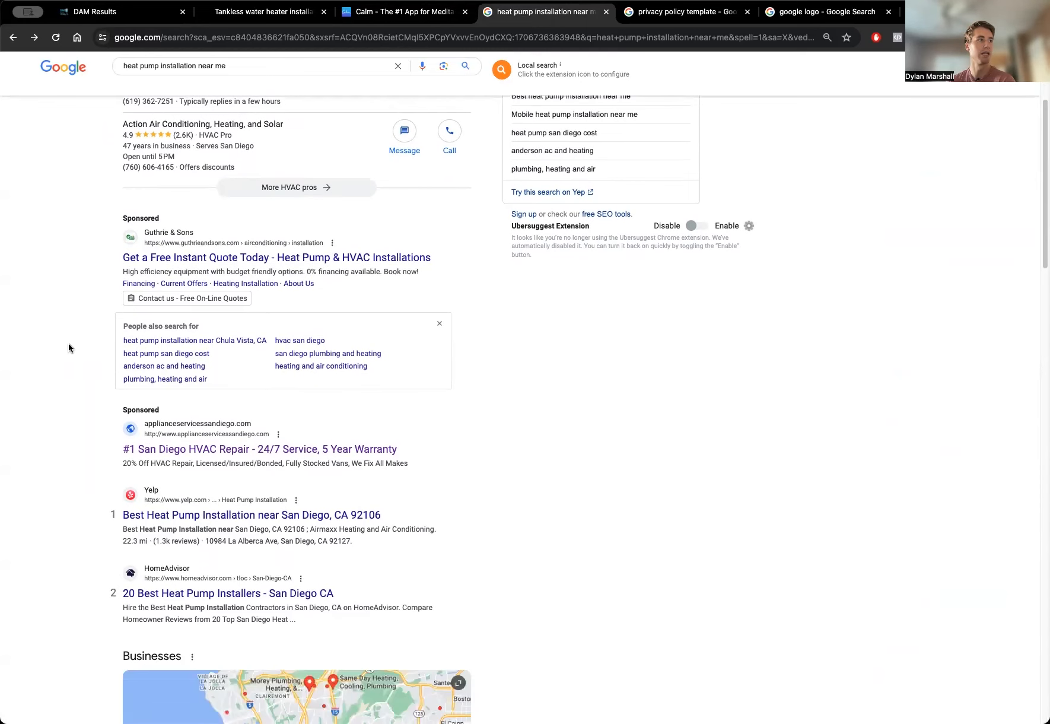
pyautogui.click(228, 436)
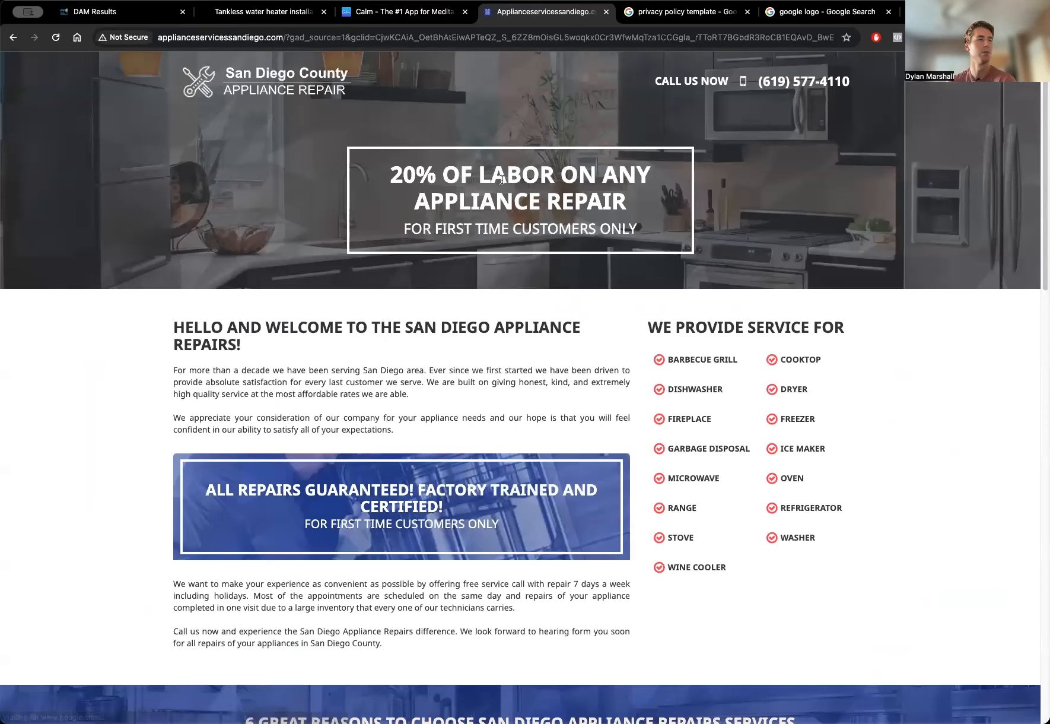
# Read the welcome heading on the appliance repair page and search the page for "heat pump".
pyautogui.moveTo(451, 326); pyautogui.dragTo(581, 331)
pyautogui.click(204, 339)
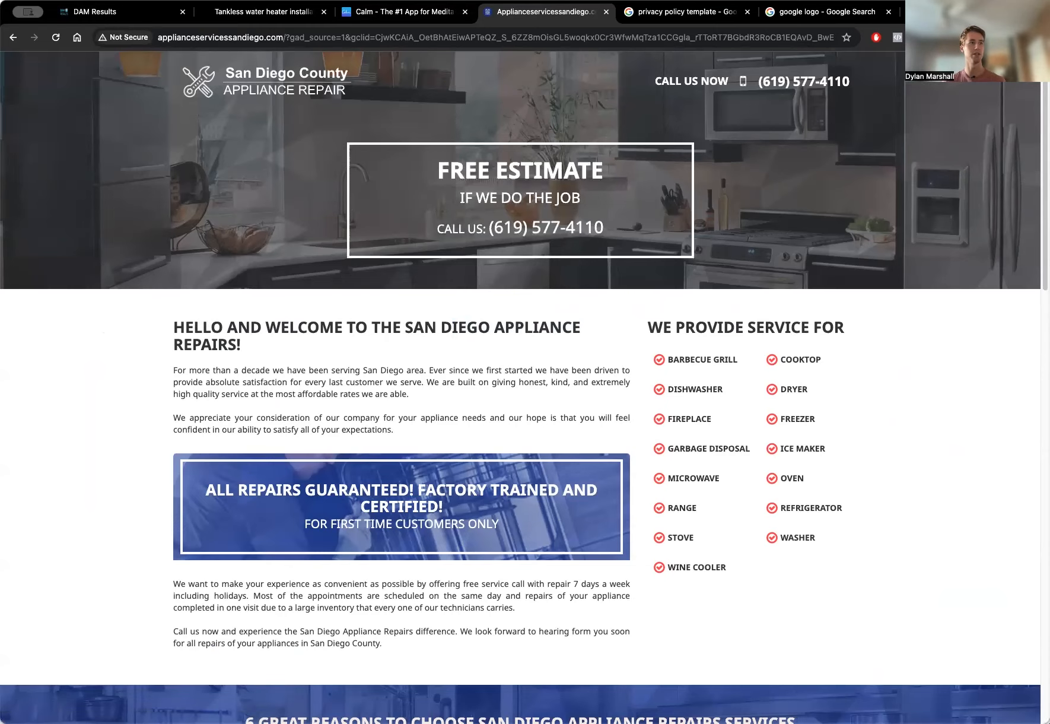
pyautogui.scroll(-2, 15, 283)
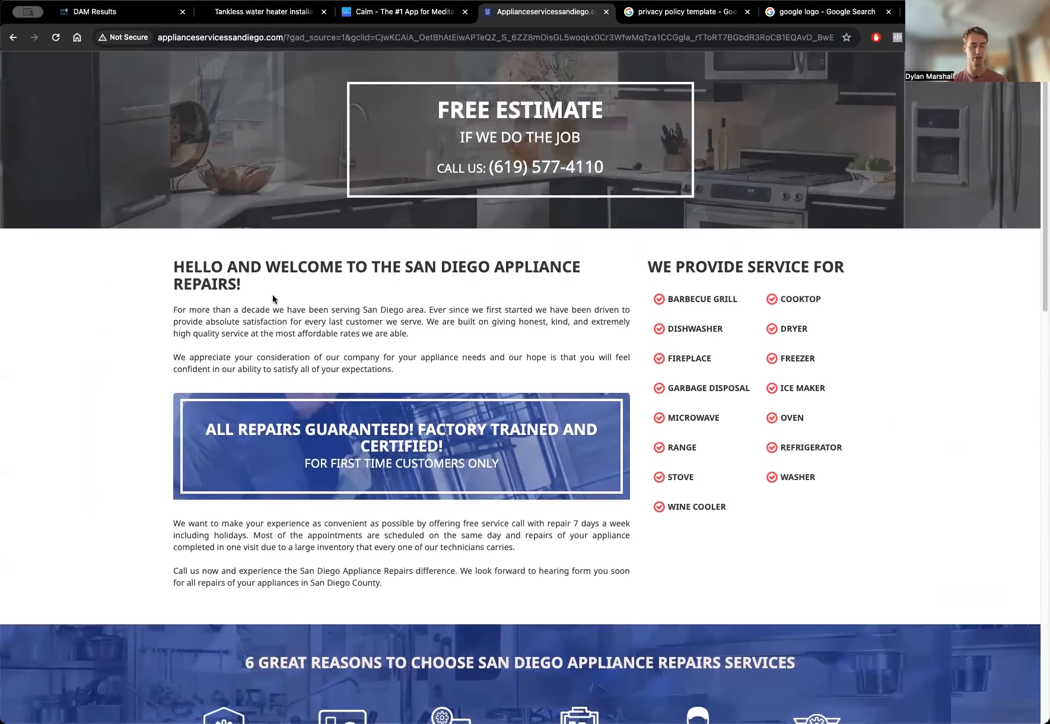
pyautogui.press('super+f')
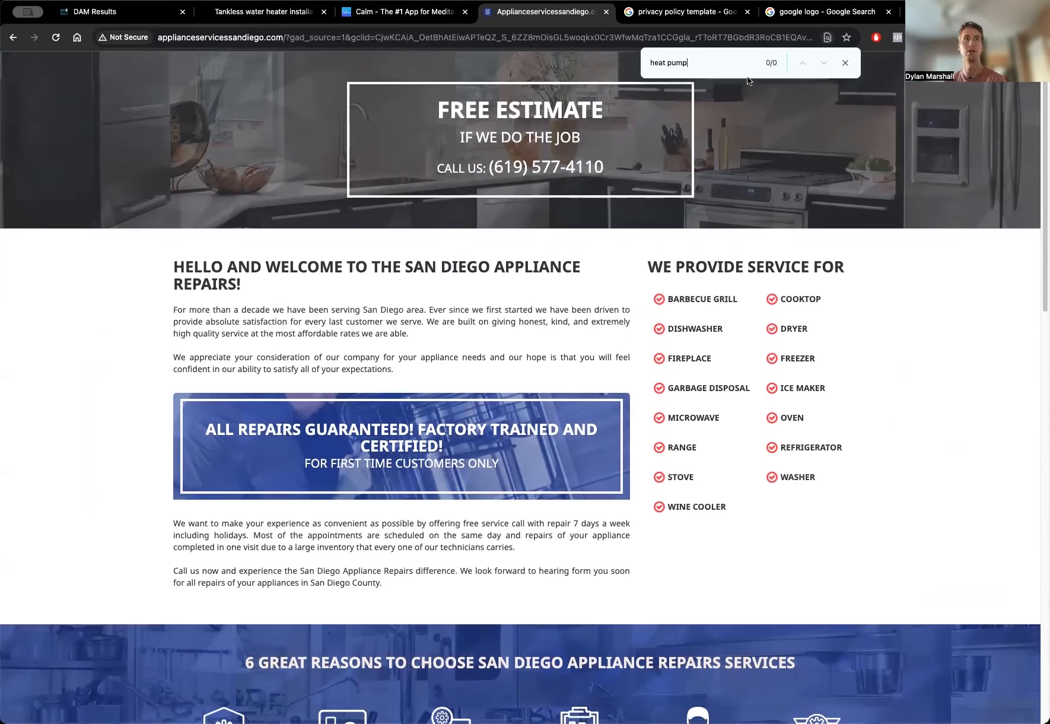
pyautogui.press('Escape')
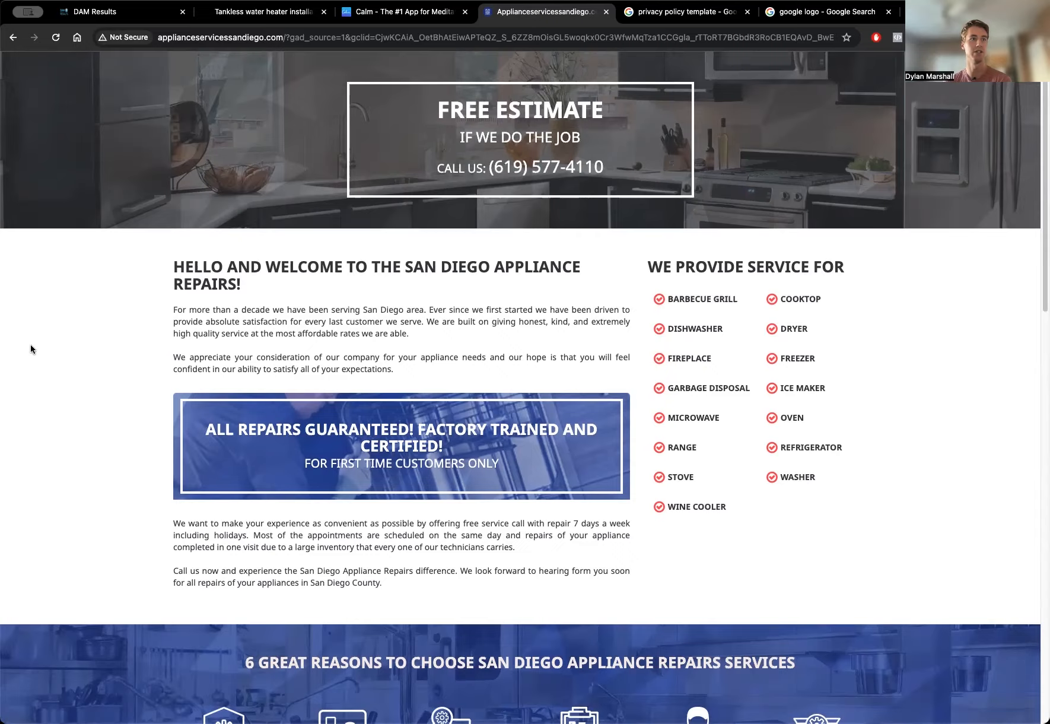
# Examine the appliance repair page's service list, reasons to choose, cities coverage area and top offer banner.
pyautogui.scroll(-1, 229, 347)
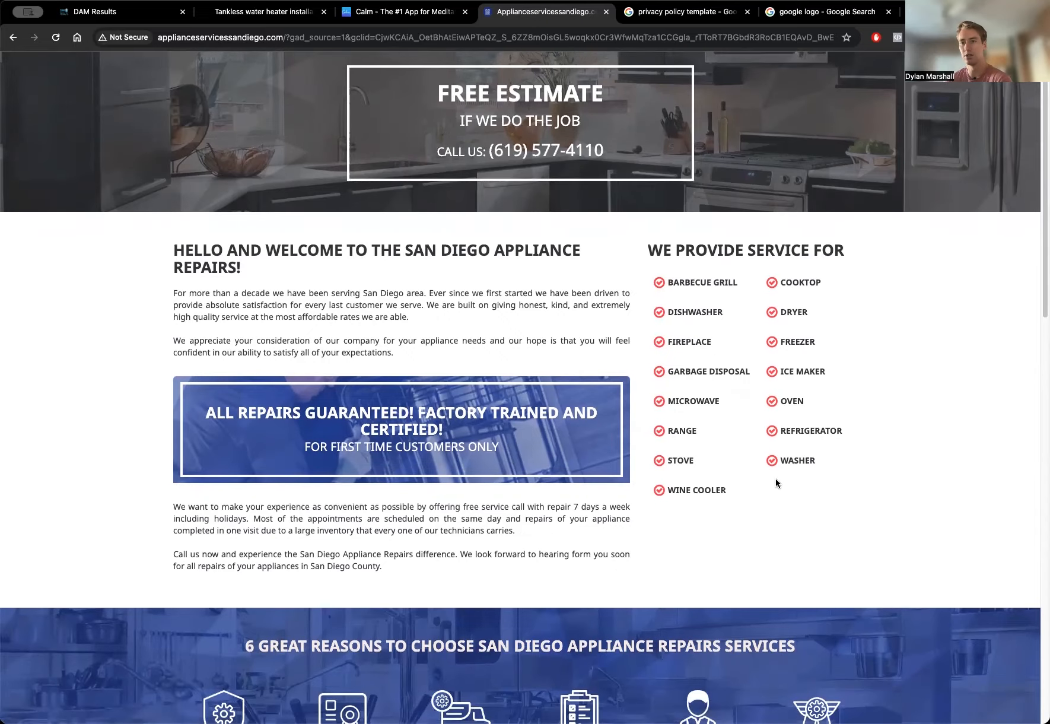
pyautogui.scroll(-7, 129, 403)
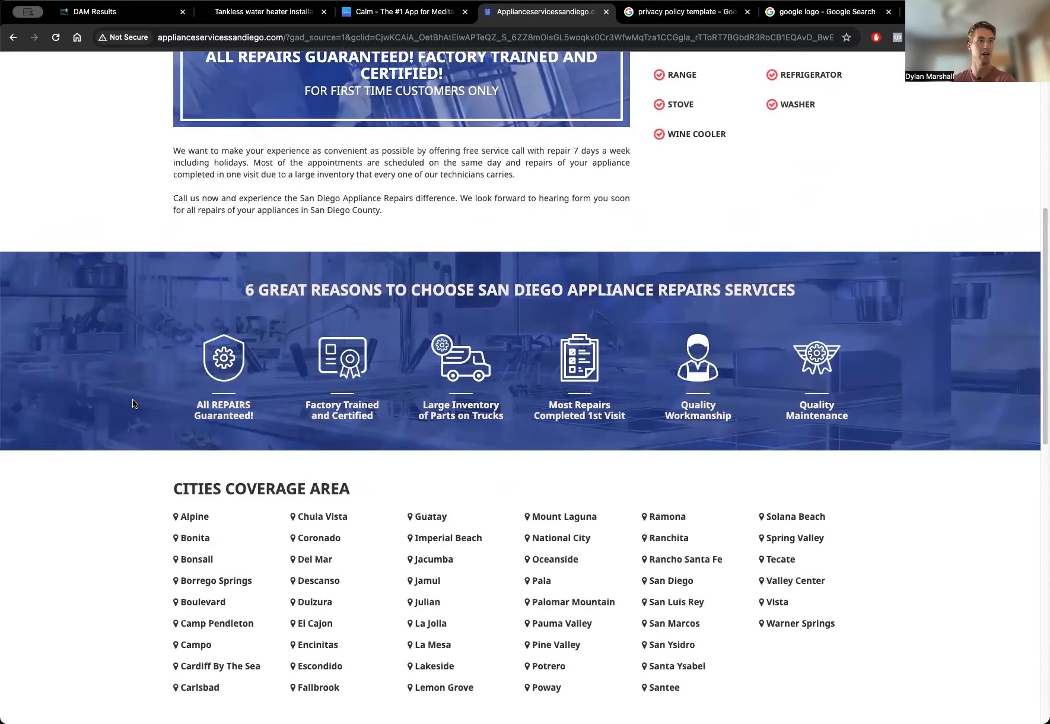
pyautogui.scroll(-4, 98, 416)
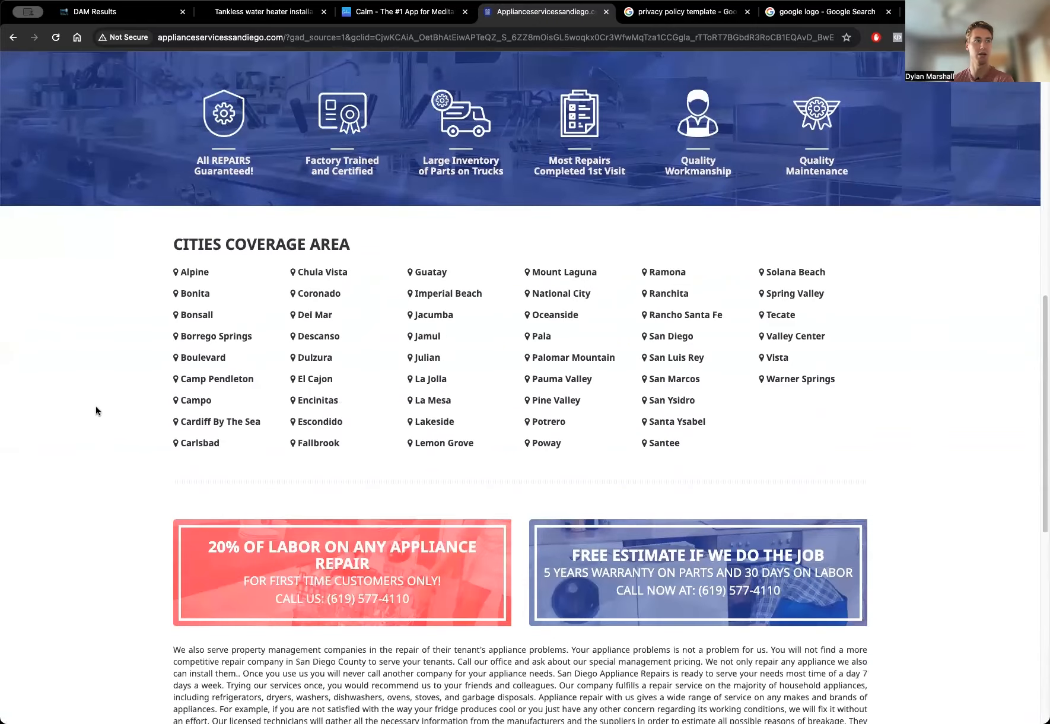
pyautogui.scroll(-1, 98, 410)
pyautogui.scroll(12, 70, 105)
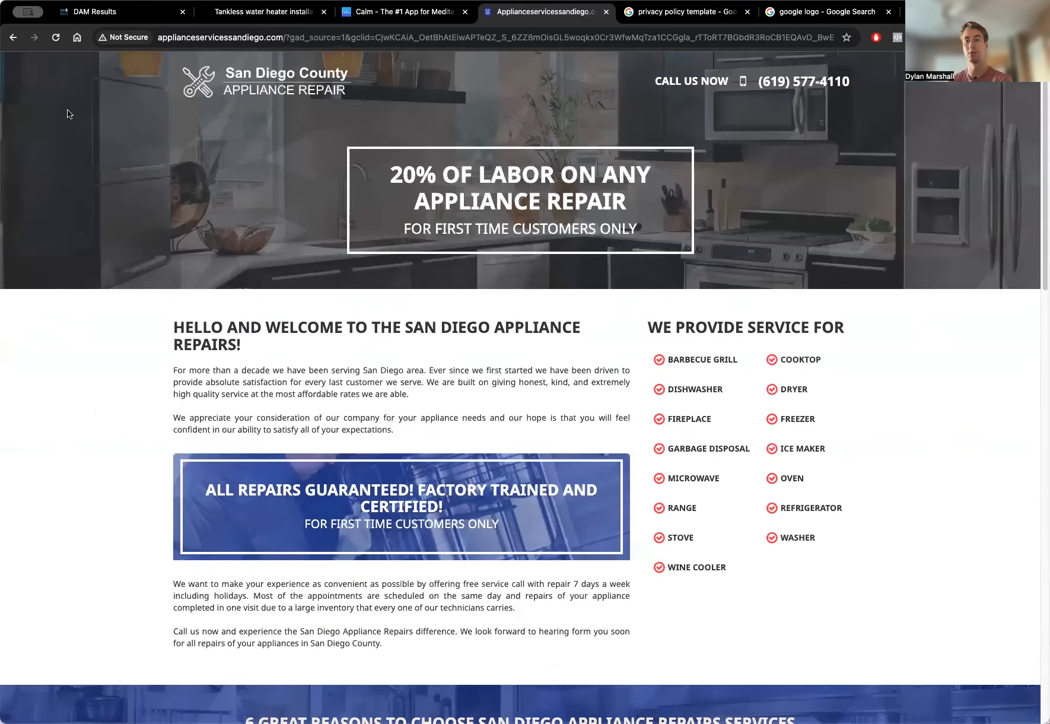
pyautogui.moveTo(407, 172); pyautogui.dragTo(555, 301)
pyautogui.click(555, 300)
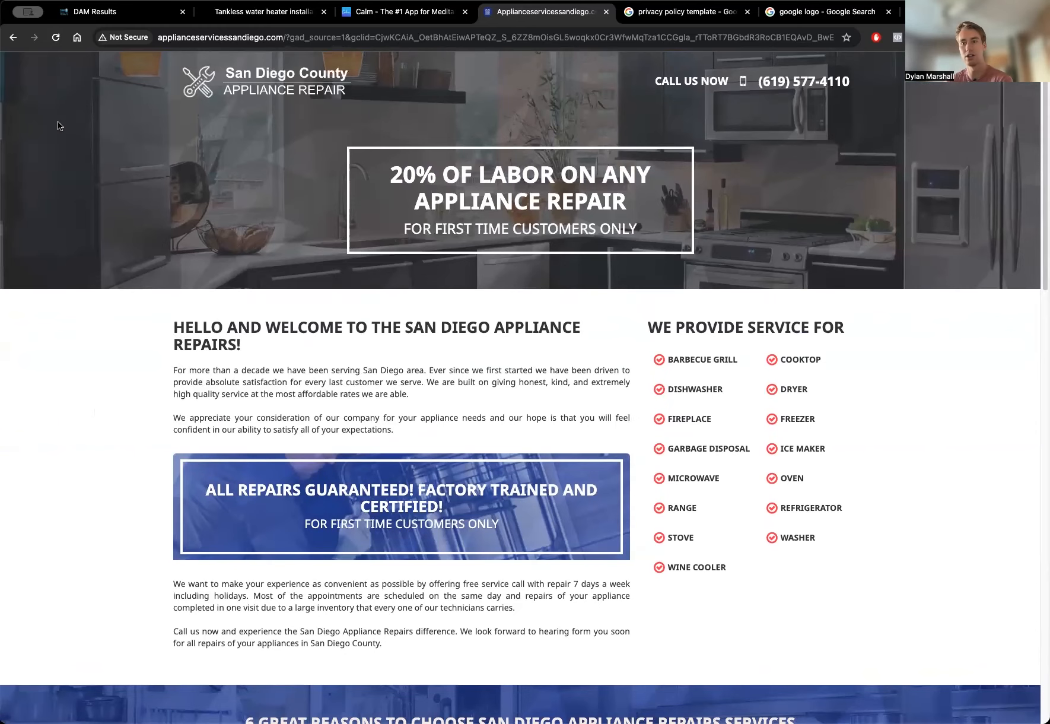
# Return to the search results, open the sponsored Guthrie & Sons ad and read its landing page headline.
pyautogui.click(13, 38)
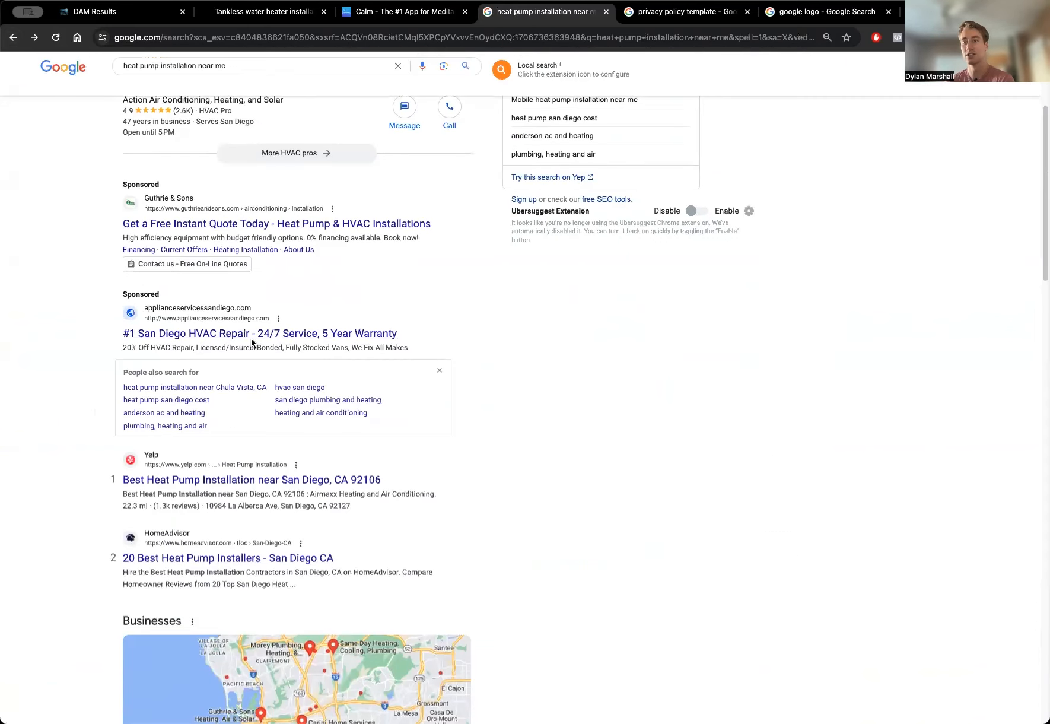
pyautogui.scroll(3, 78, 339)
pyautogui.scroll(-1, 78, 335)
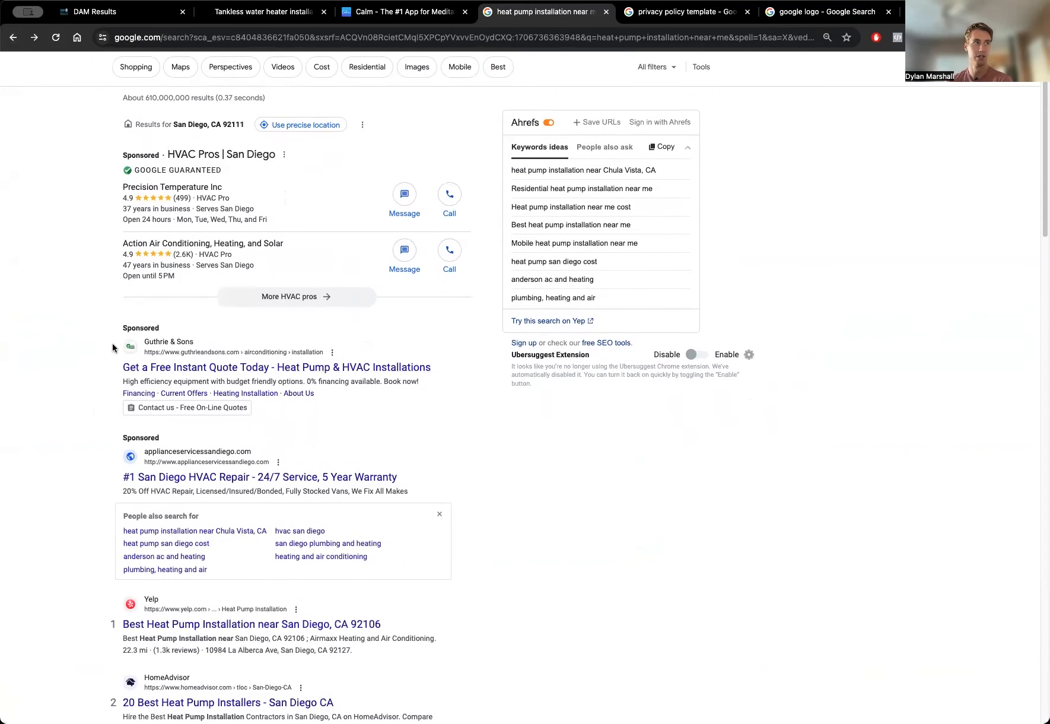
pyautogui.click(187, 368)
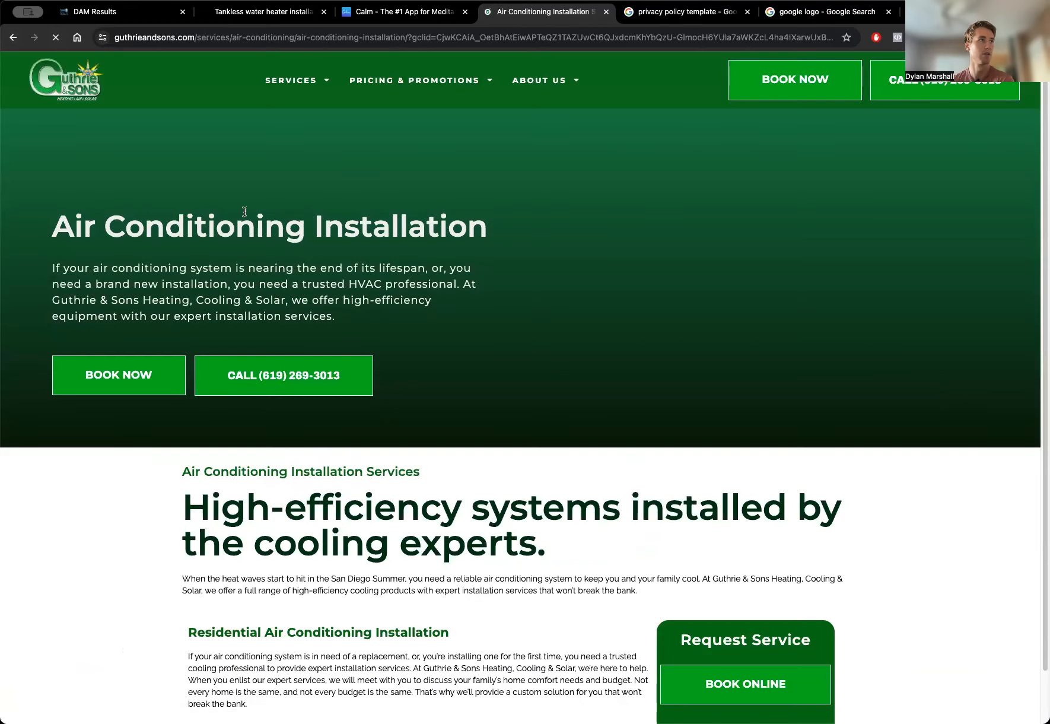
pyautogui.moveTo(124, 224); pyautogui.dragTo(392, 226)
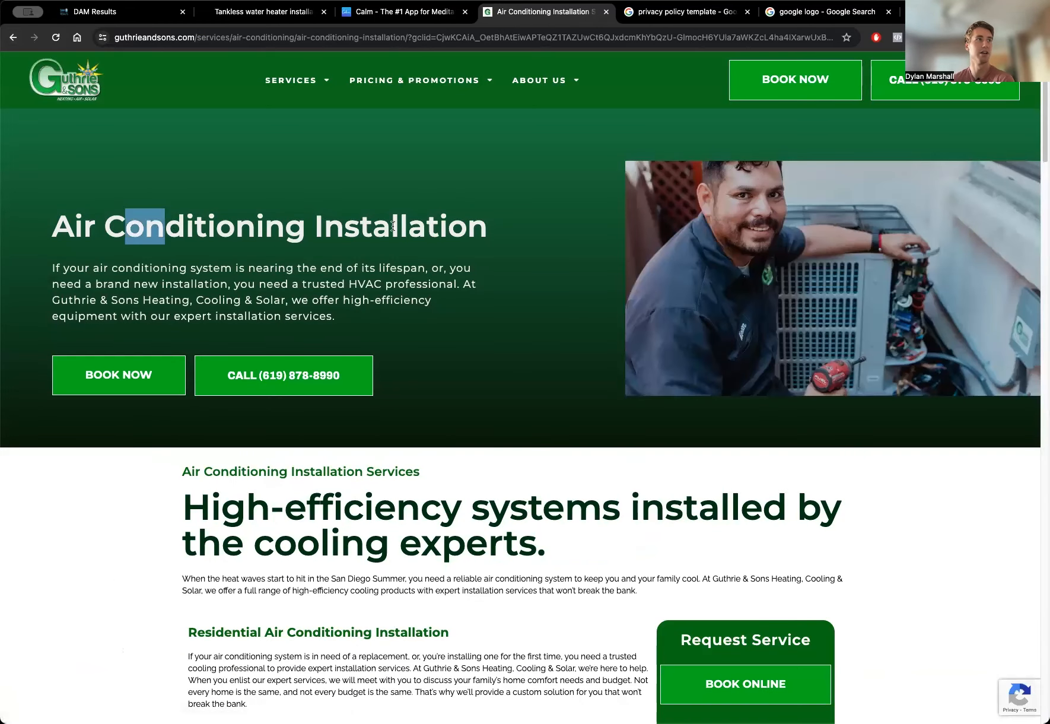
pyautogui.click(472, 219)
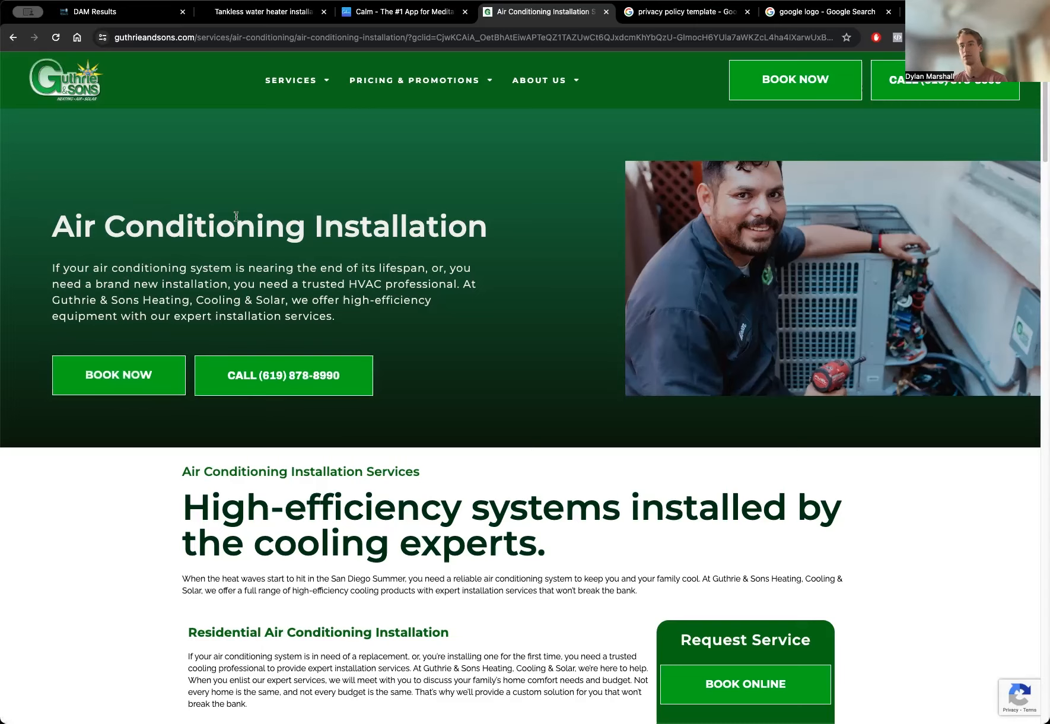
# Leave the Guthrie & Sons page and examine the headings and content of the Allegiance Heating & Air residential heating page.
pyautogui.click(12, 37)
pyautogui.moveTo(438, 243); pyautogui.dragTo(637, 271)
pyautogui.click(574, 287)
pyautogui.scroll(-1, 197, 350)
pyautogui.scroll(-3, 197, 351)
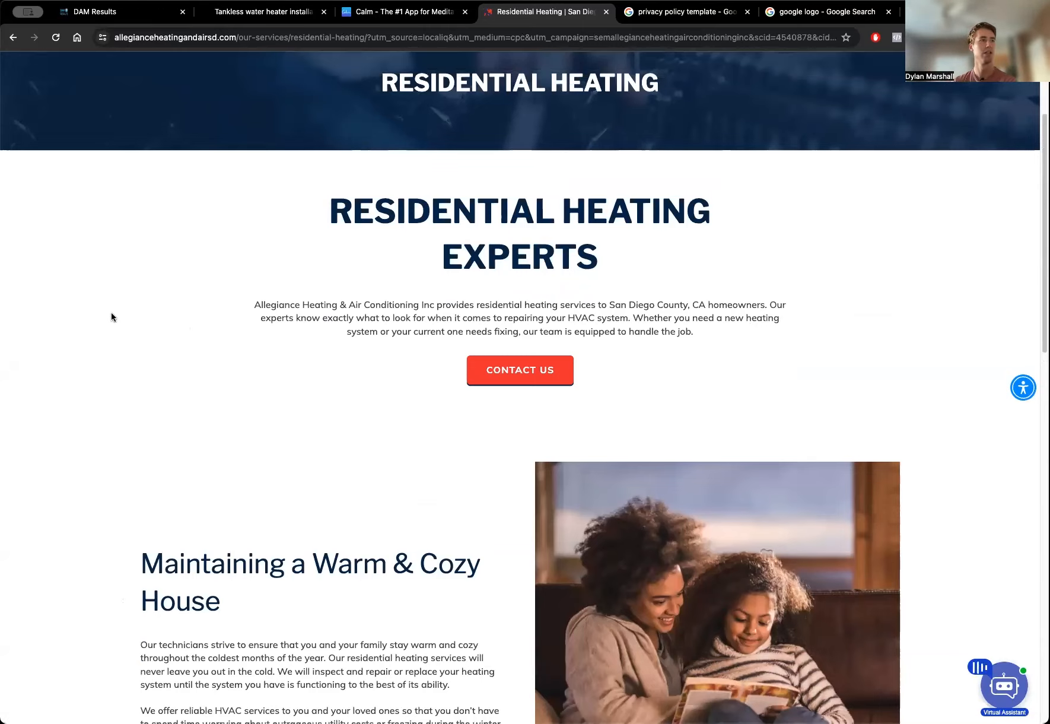
pyautogui.scroll(-1, 101, 322)
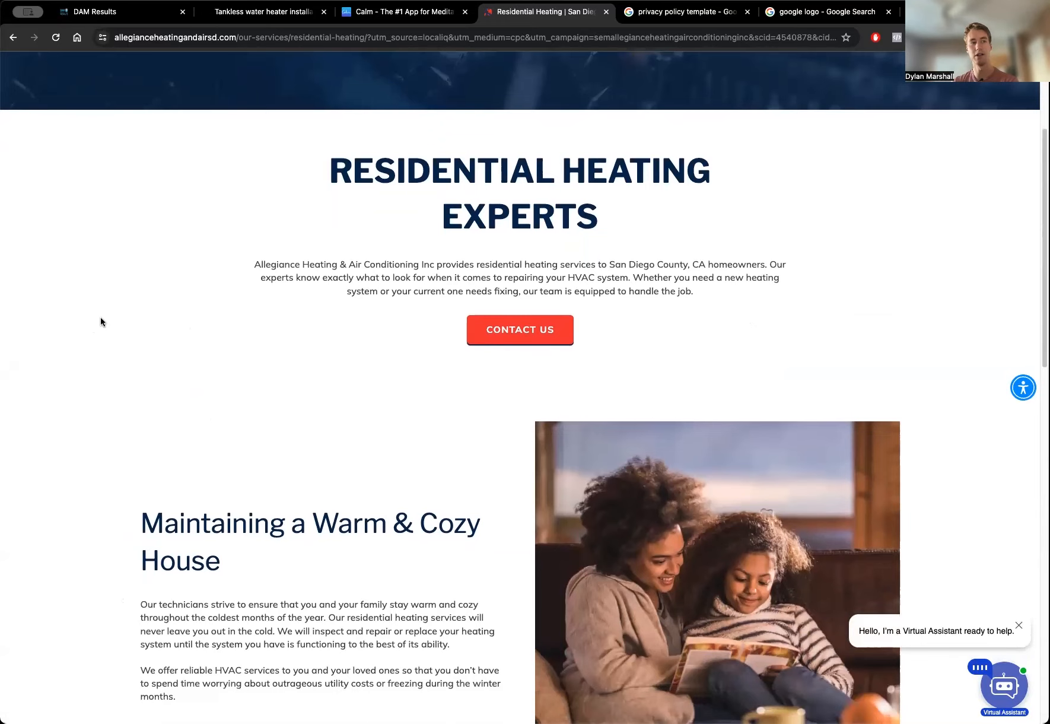
pyautogui.scroll(-7, 101, 322)
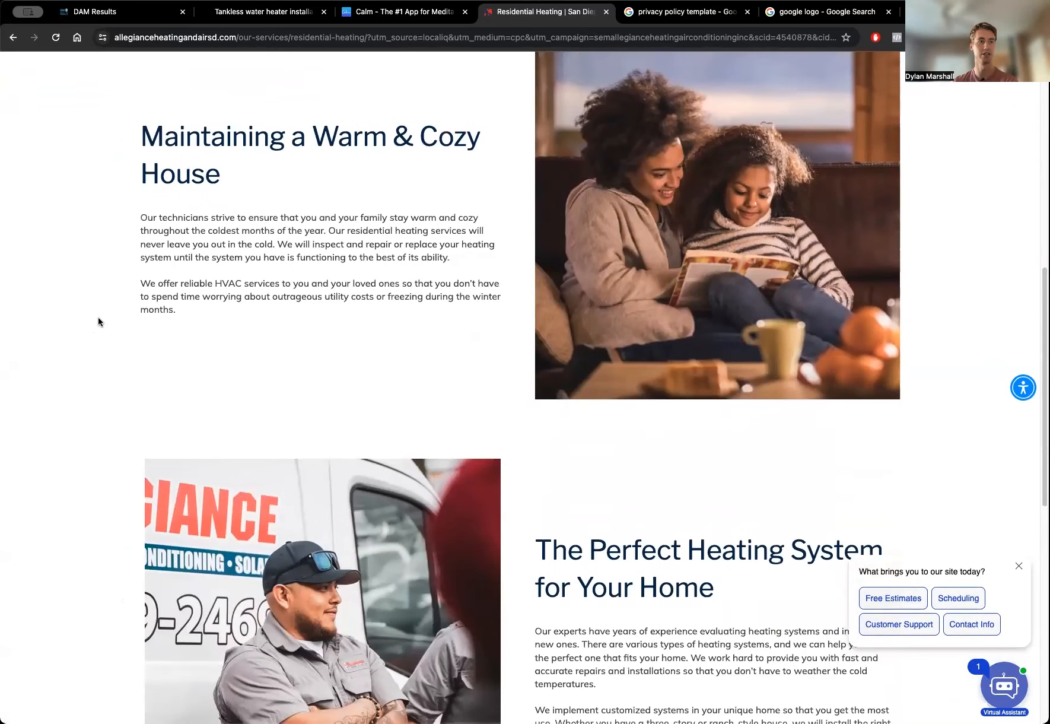
pyautogui.scroll(10, 100, 322)
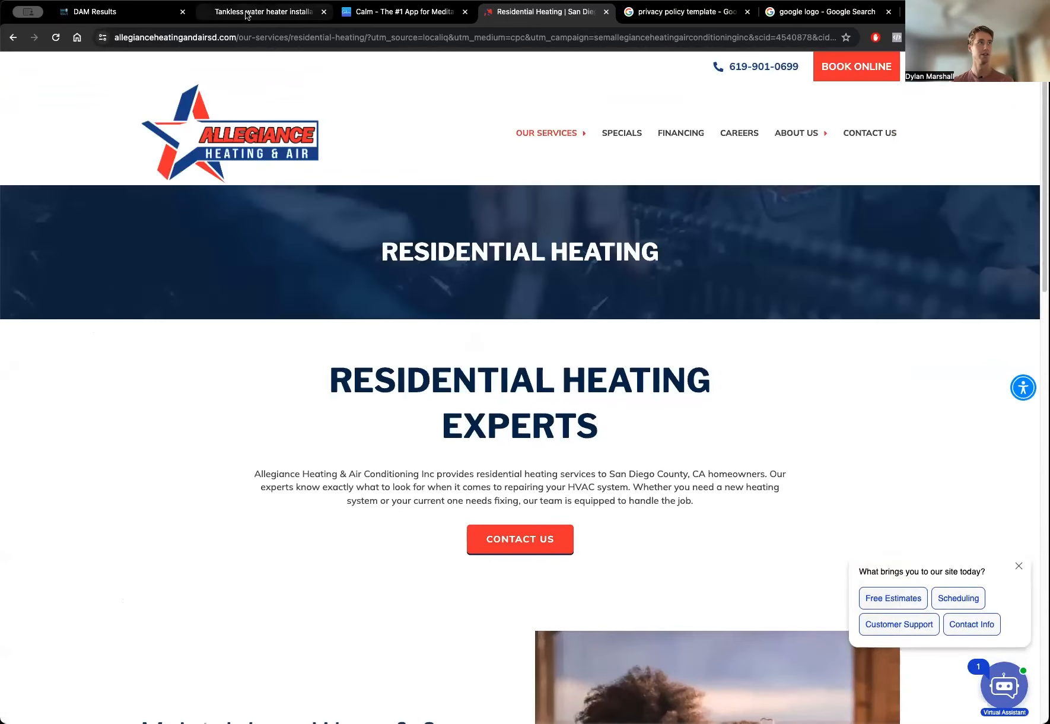
# Switch to the DAM Results page builder, select the hero section and browse the media library for a heat pump background image.
pyautogui.click(93, 13)
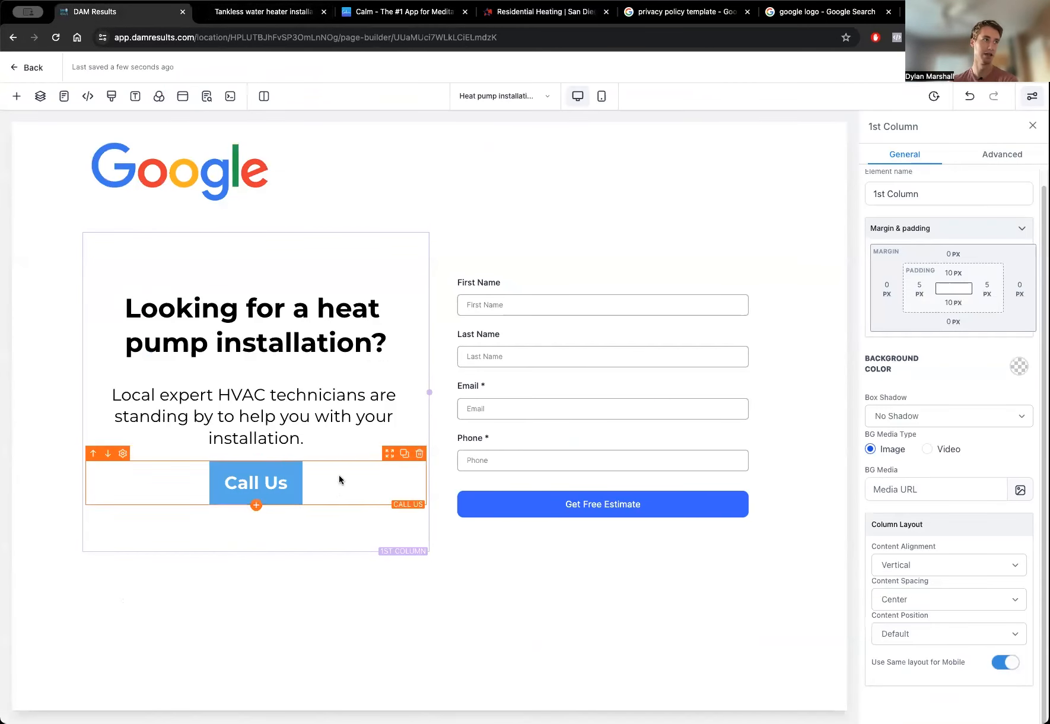
pyautogui.click(39, 270)
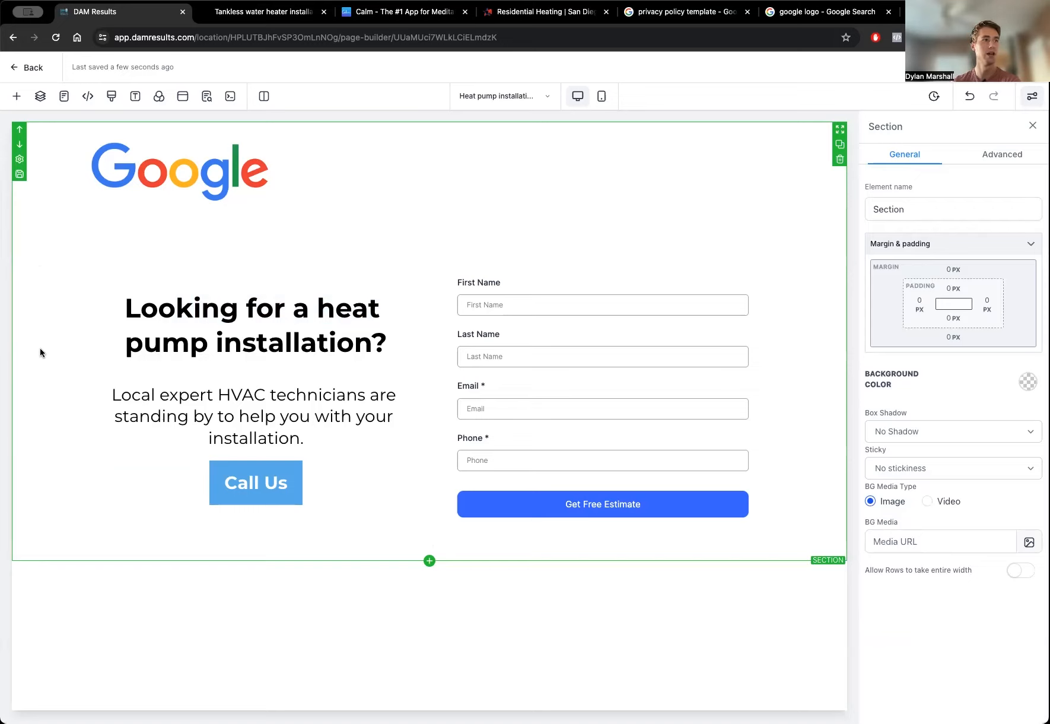
pyautogui.click(1032, 388)
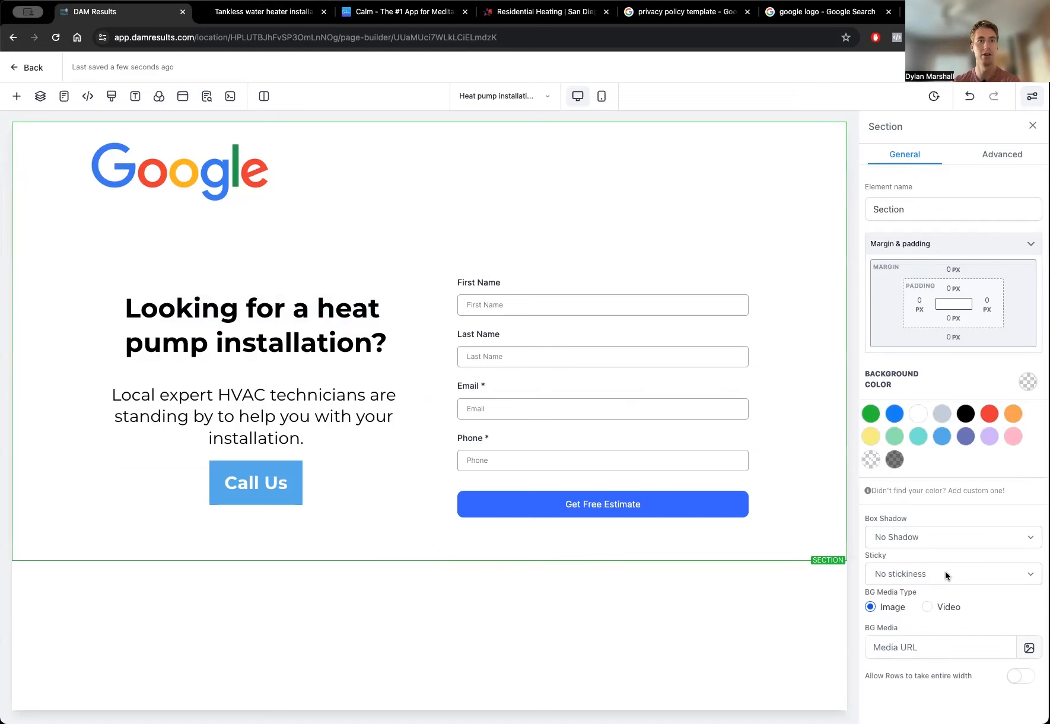
pyautogui.click(1005, 656)
pyautogui.click(1029, 648)
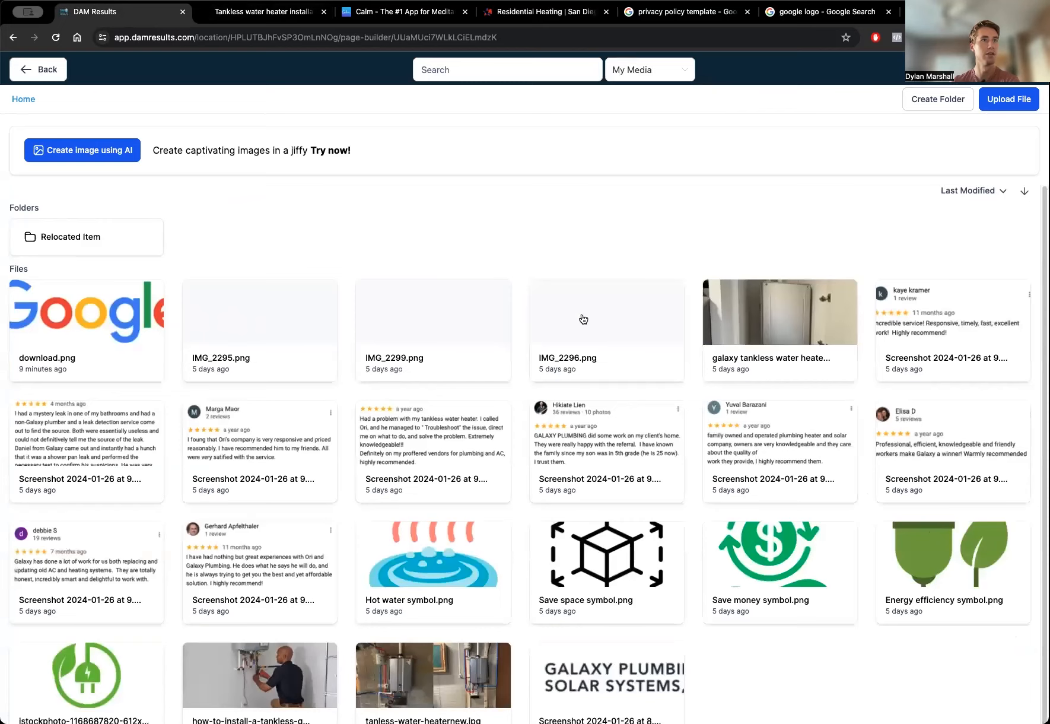
pyautogui.scroll(-2, 368, 484)
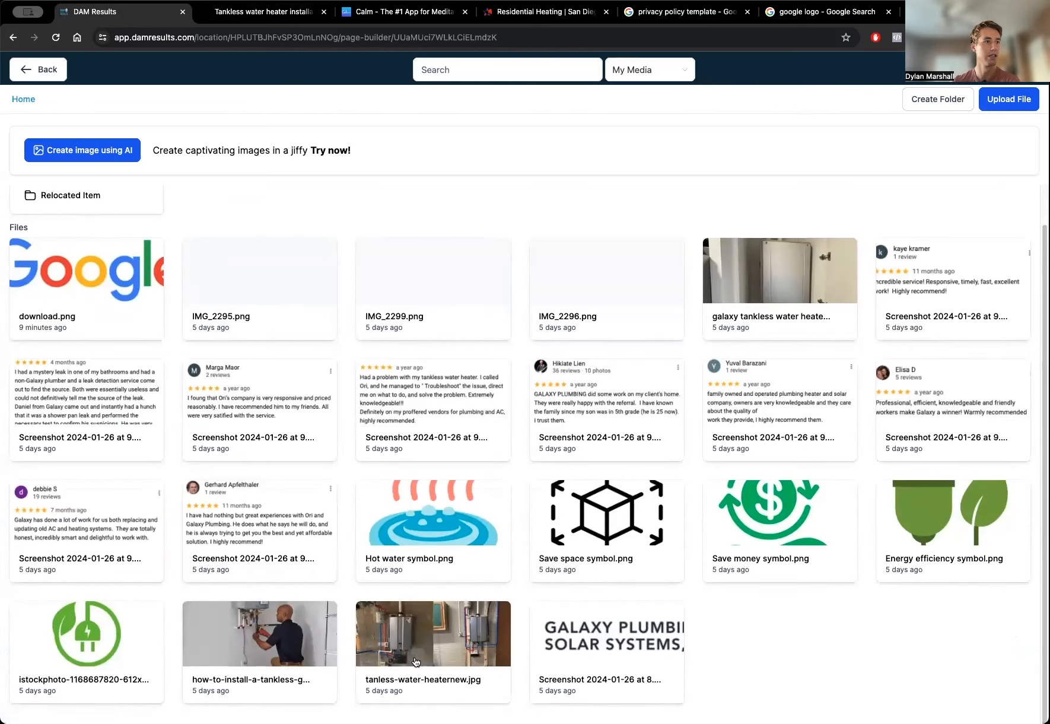
# Get the HowStuffWorks heat pump photo from the Google image results, upload heat-pump-update.jpg and set it as the hero section's background.
pyautogui.click(431, 645)
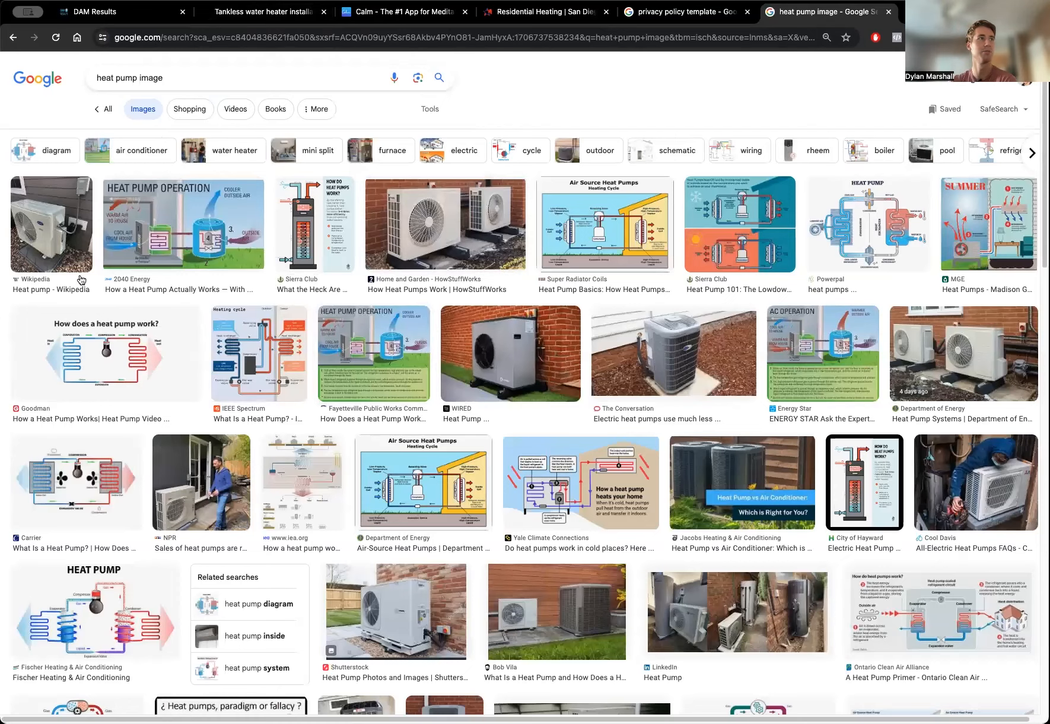
pyautogui.click(442, 239)
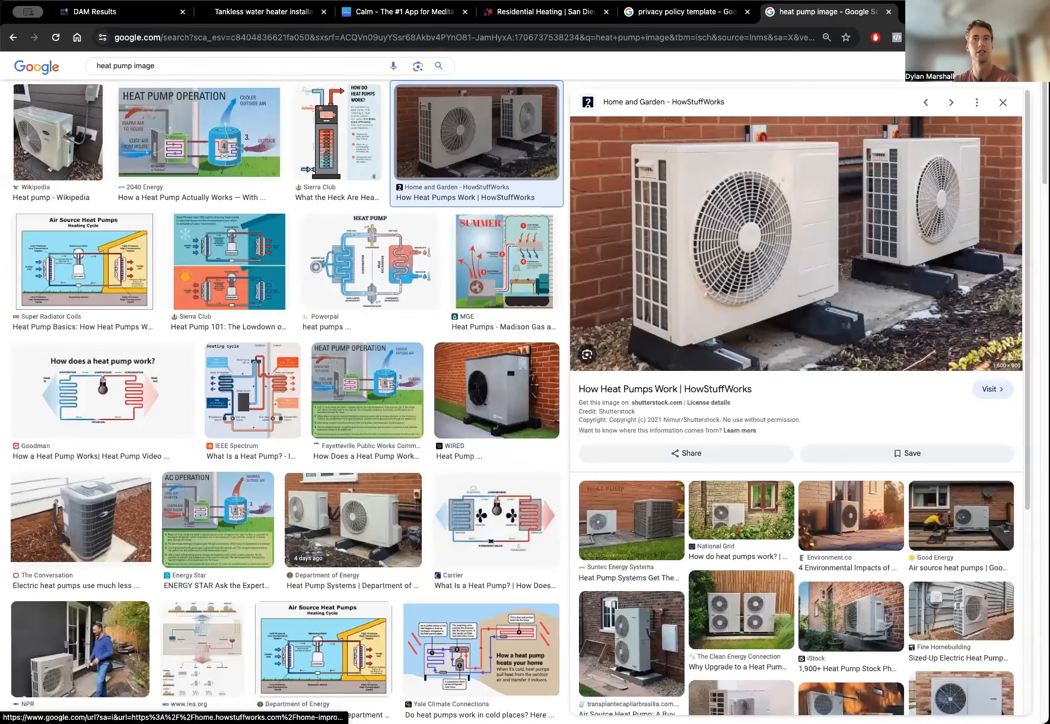
pyautogui.click(121, 17)
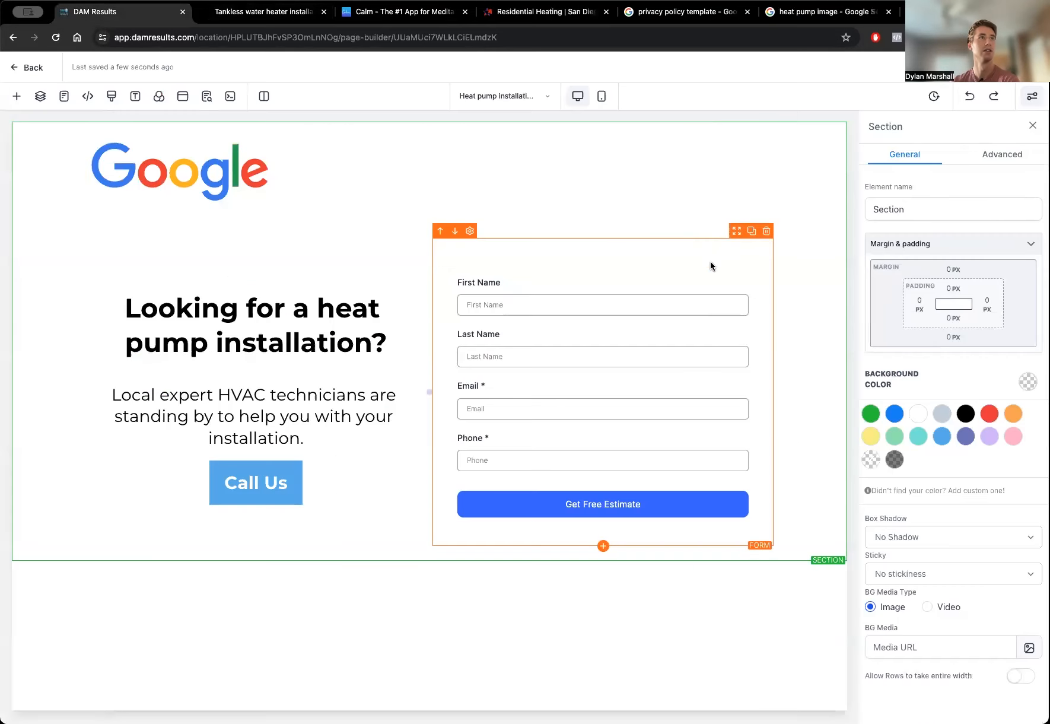
pyautogui.click(1029, 648)
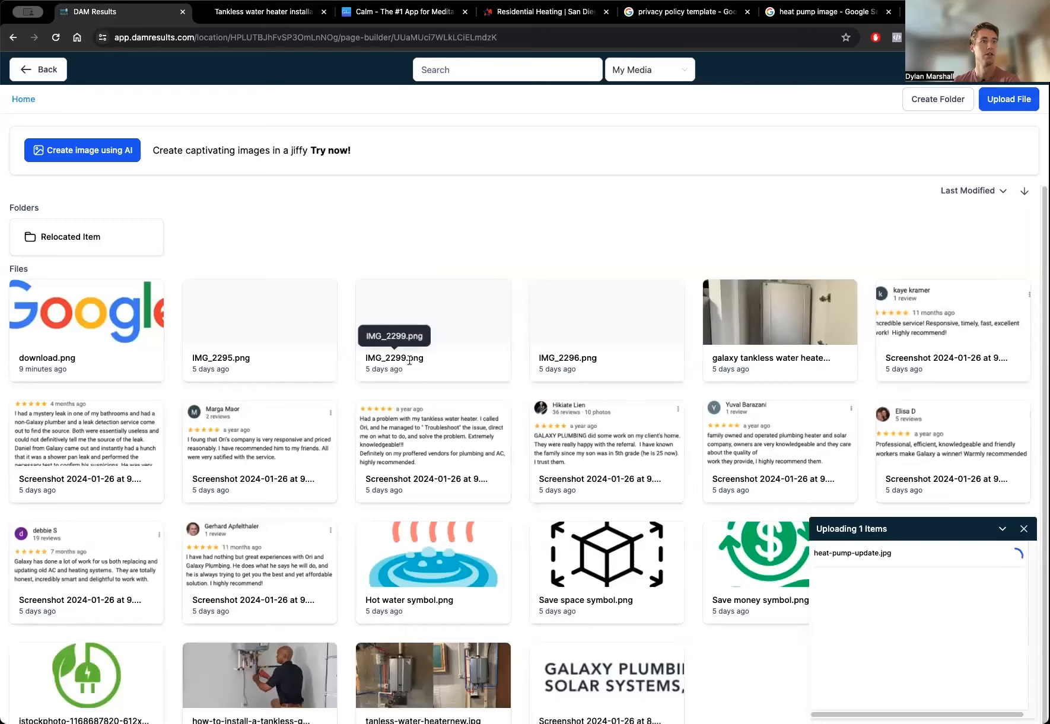
pyautogui.click(44, 295)
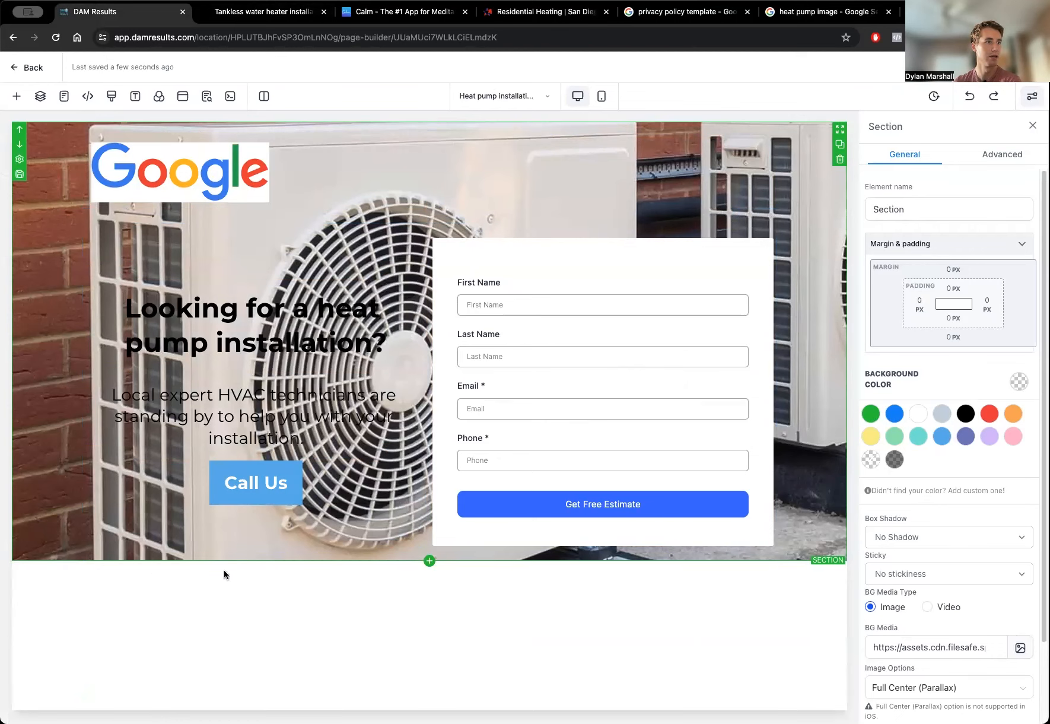
# Add a full-width section below the hero section and give it a 1-column row.
pyautogui.click(16, 96)
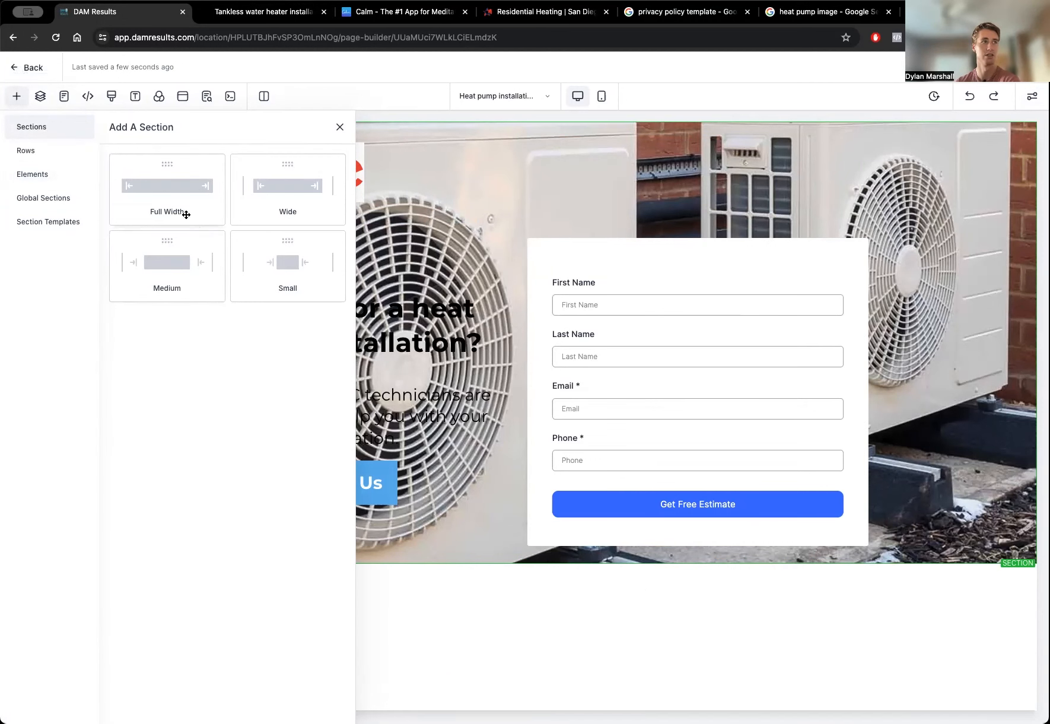
pyautogui.moveTo(180, 210); pyautogui.dragTo(496, 605)
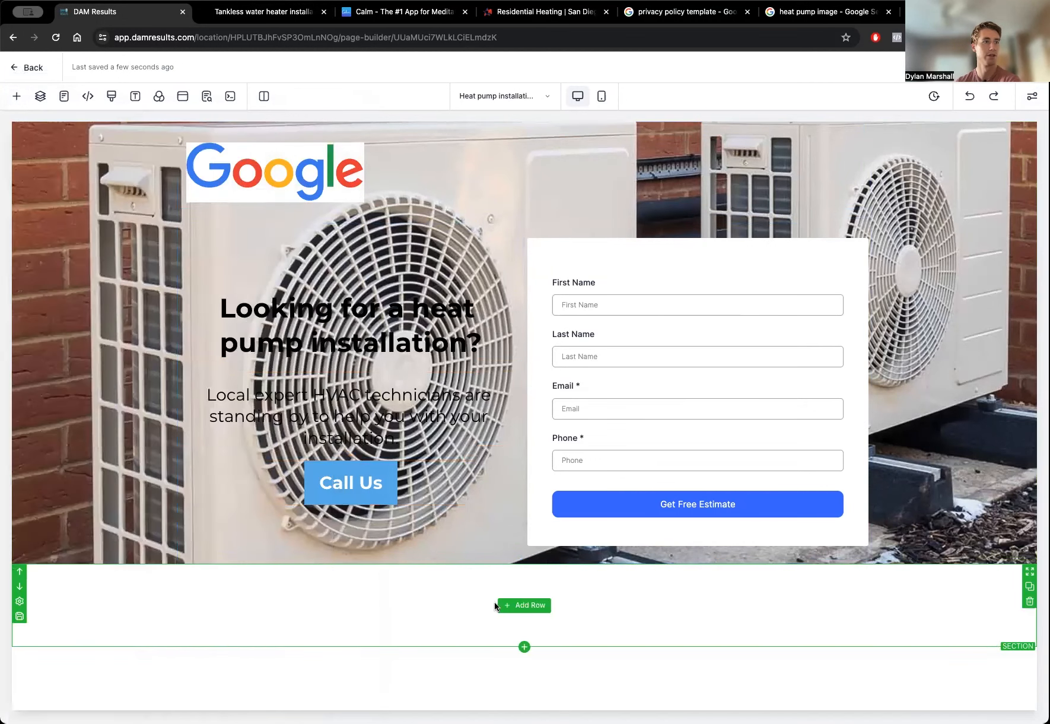
pyautogui.click(522, 605)
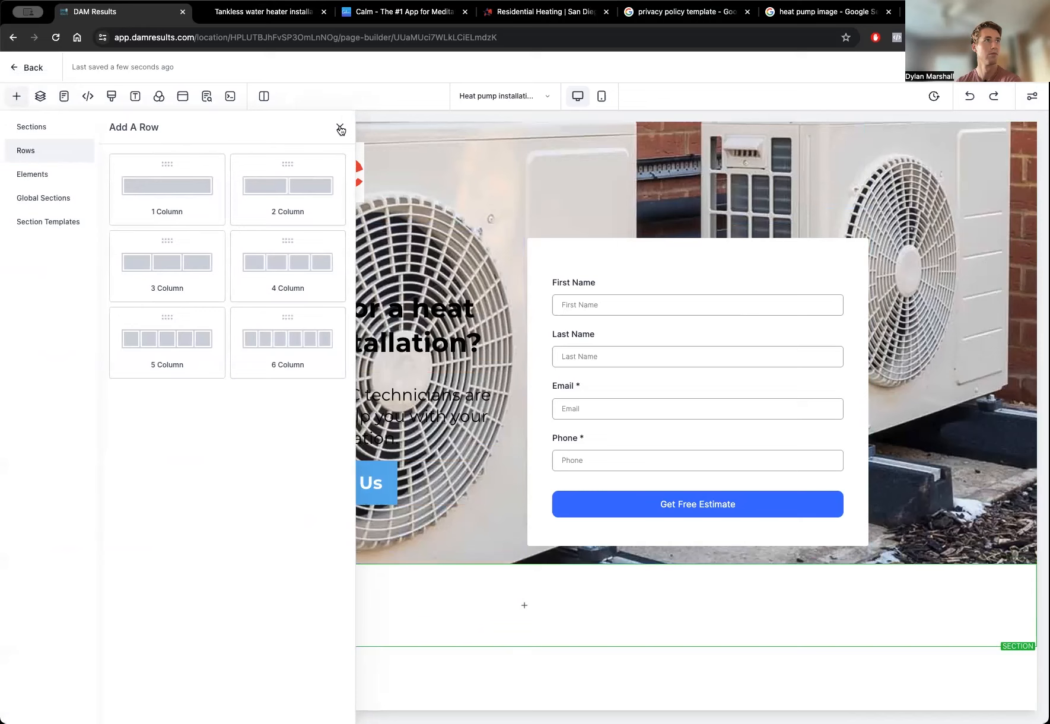
pyautogui.click(164, 181)
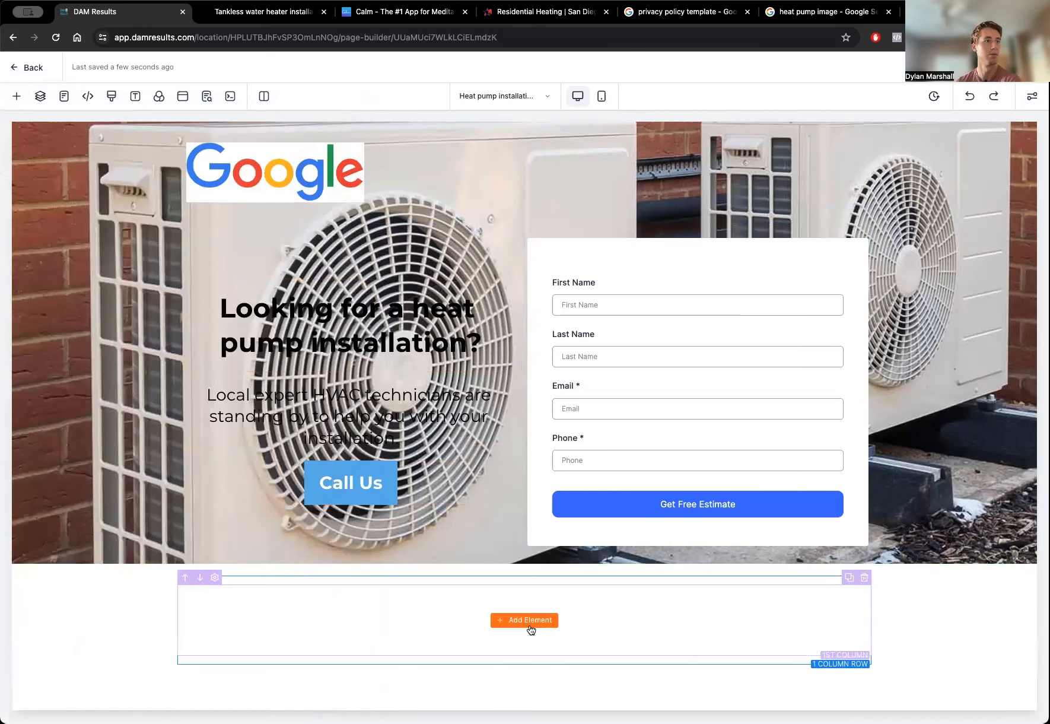
# Add an Image element to the new row and fill it with the Google logo from the media library.
pyautogui.click(531, 630)
pyautogui.click(422, 620)
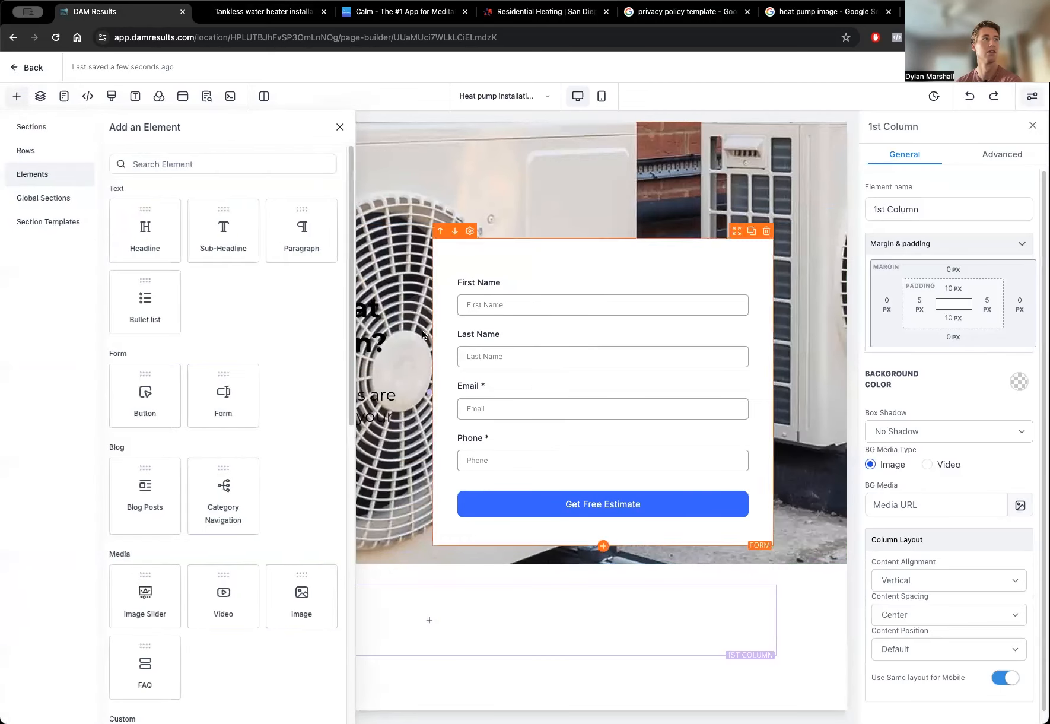
pyautogui.click(181, 164)
pyautogui.write('image')
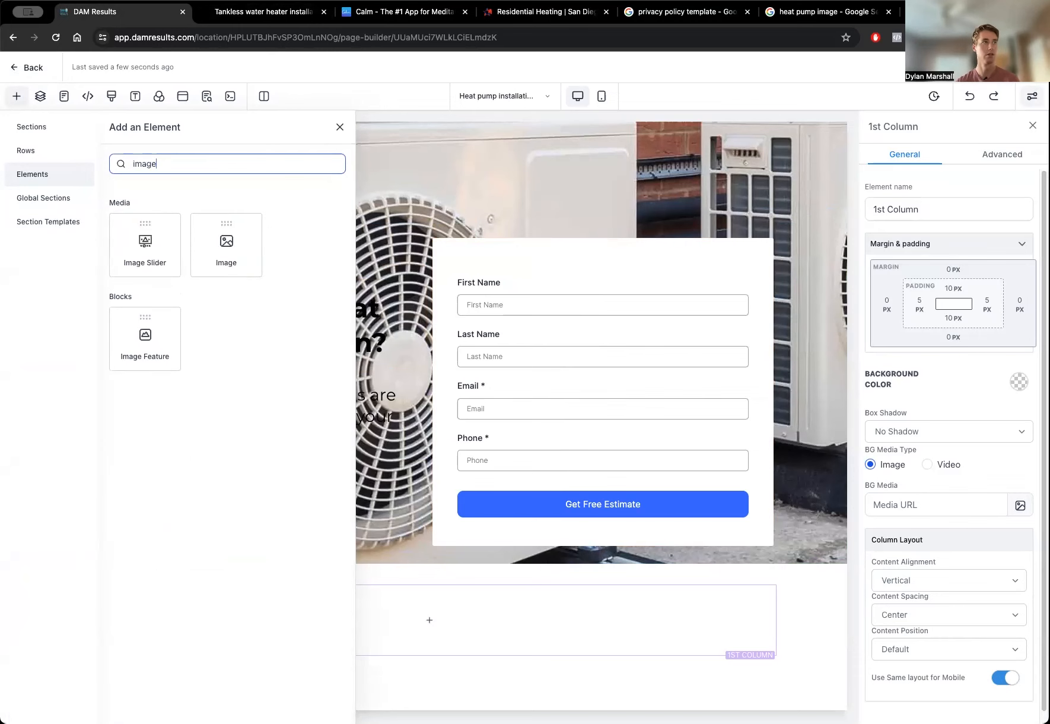
pyautogui.click(227, 244)
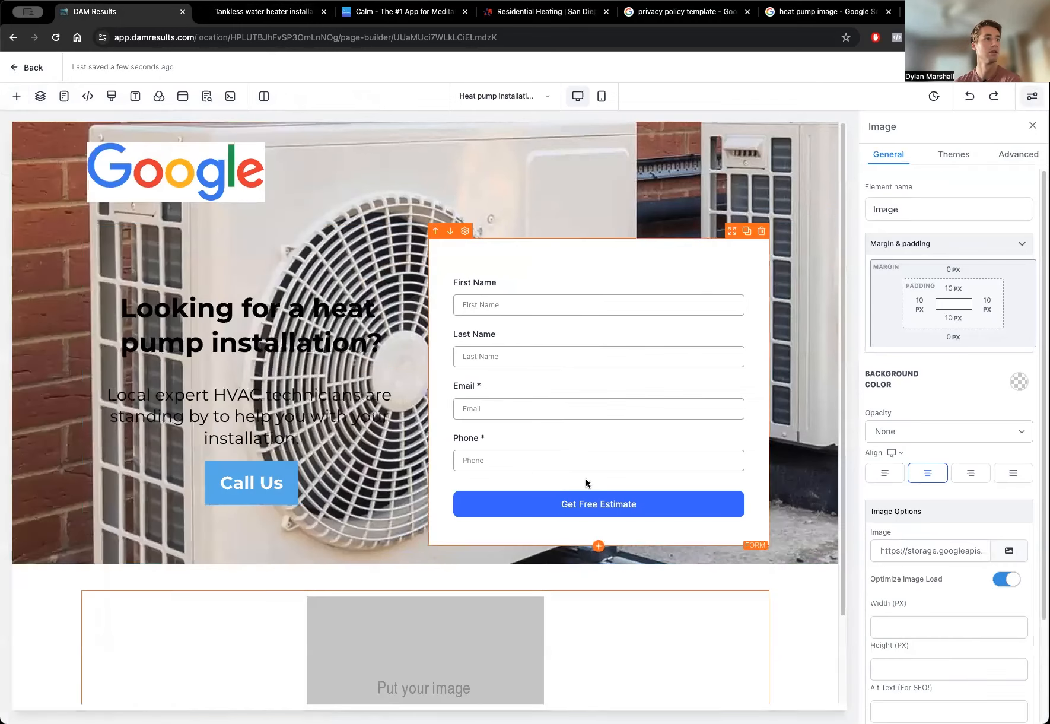
pyautogui.scroll(-3, 1011, 484)
pyautogui.click(1009, 419)
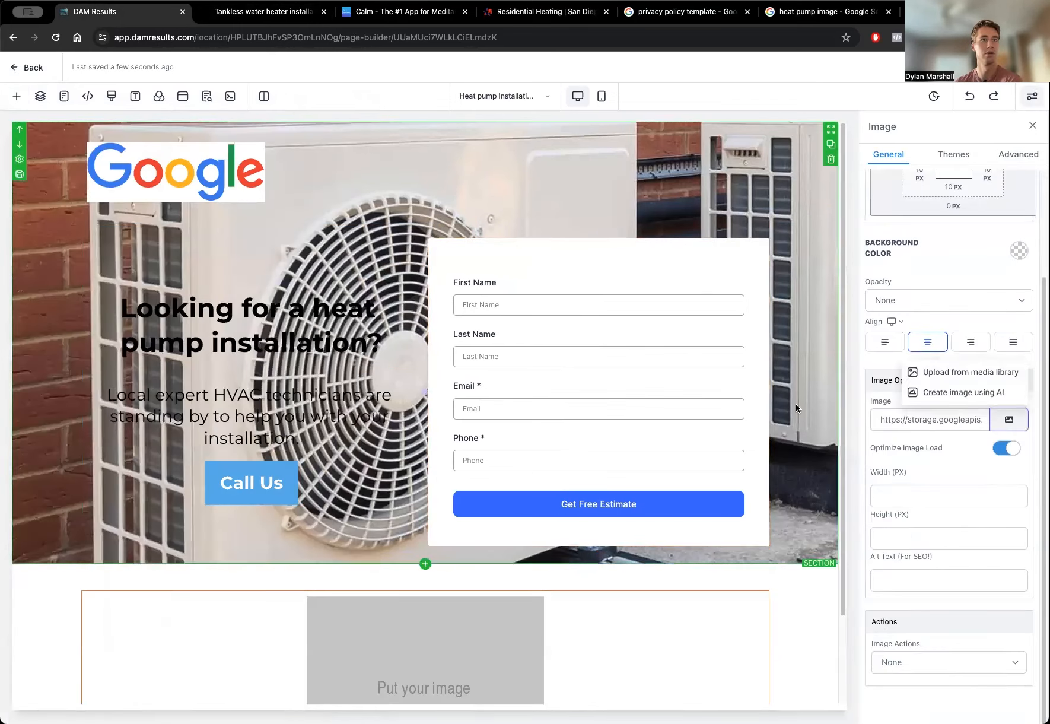
pyautogui.click(967, 373)
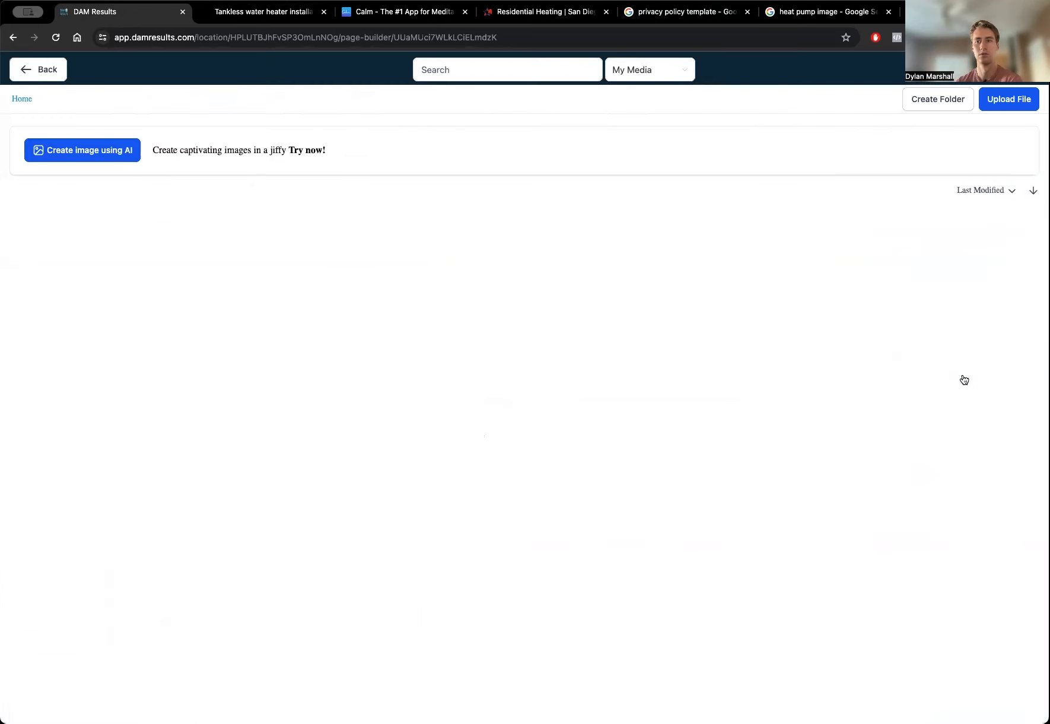
pyautogui.click(259, 321)
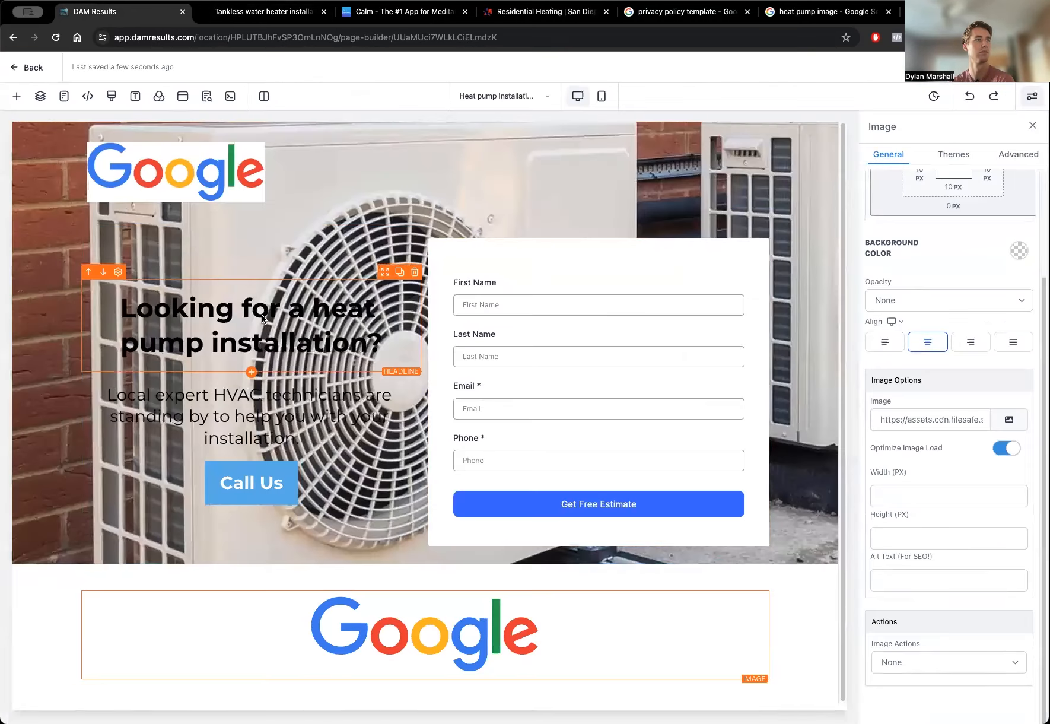
# Left-align the new logo image and set its width to 300 px.
pyautogui.click(898, 344)
pyautogui.click(885, 496)
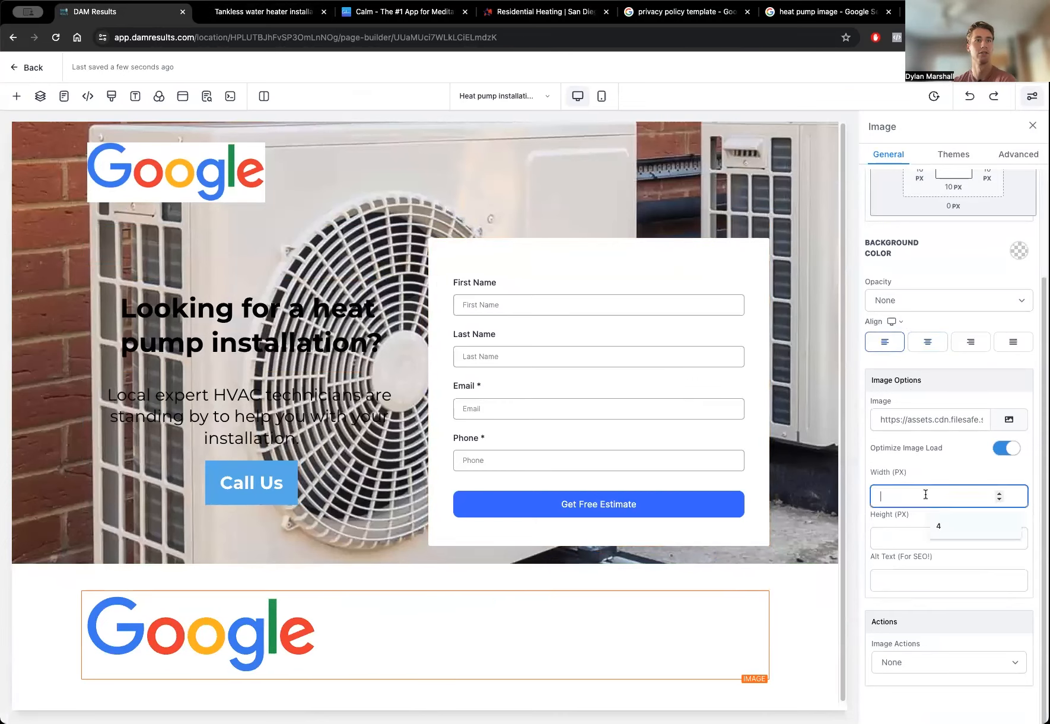
pyautogui.write('300')
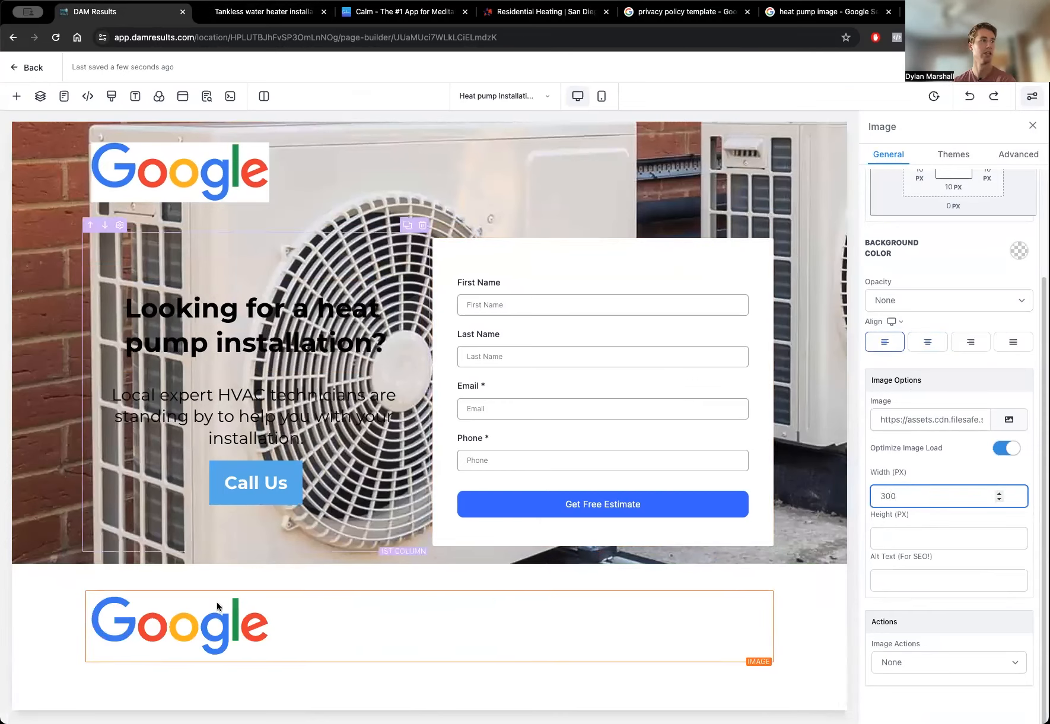
# Move the new logo section above the hero section and delete the old Google logo from the hero.
pyautogui.click(19, 574)
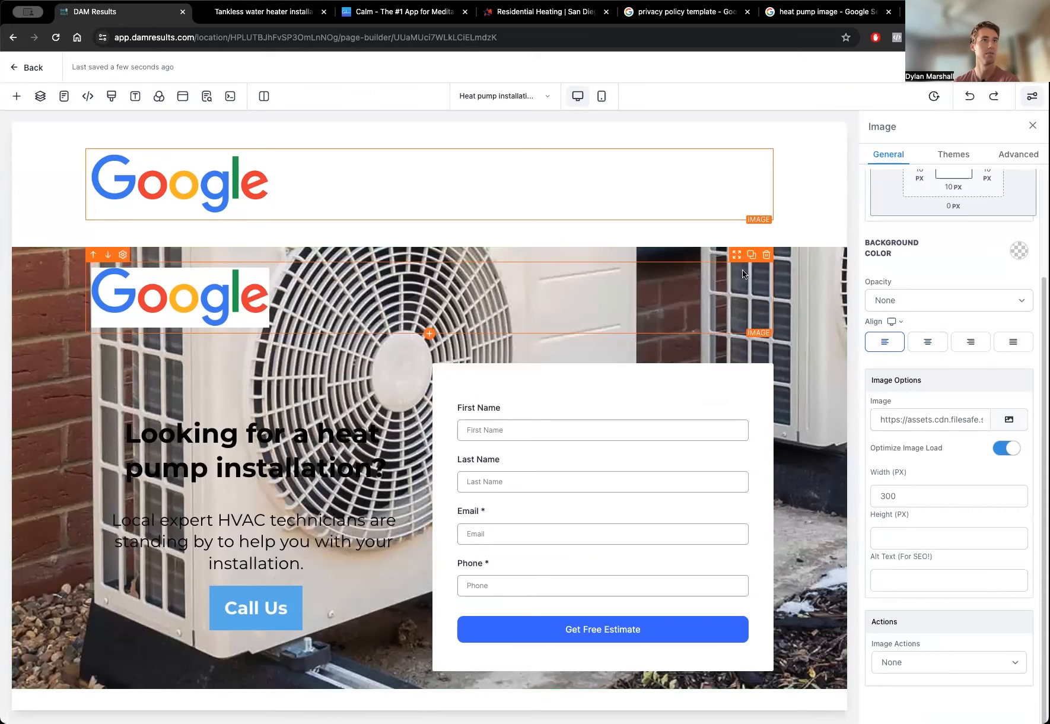
pyautogui.click(767, 255)
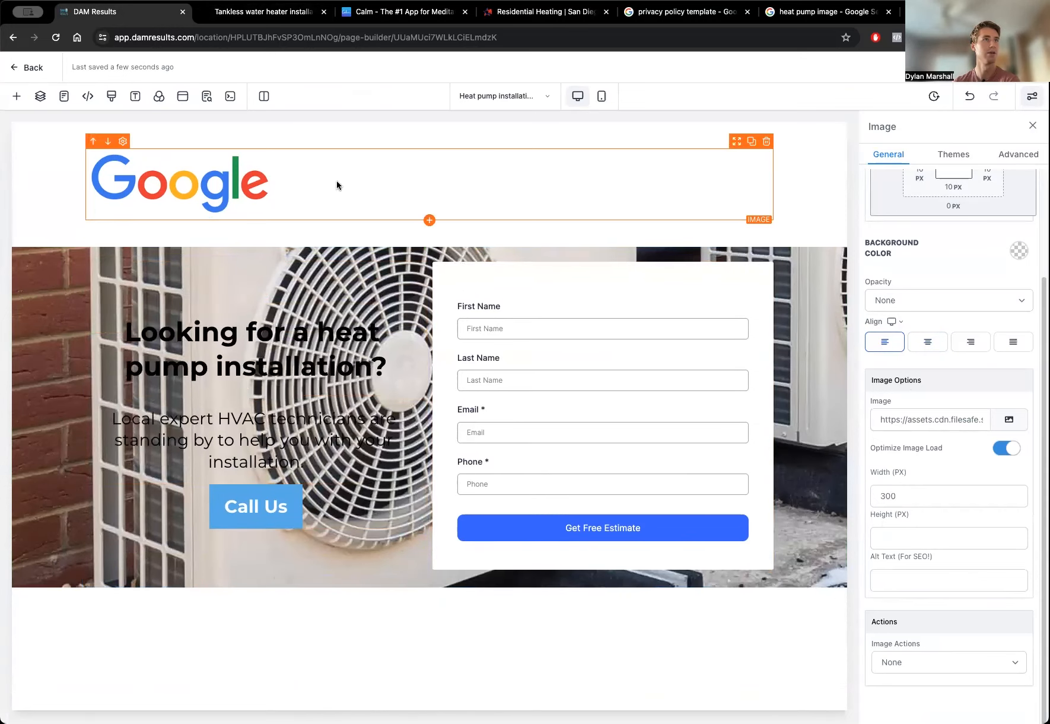
# Set the logo section's top and bottom padding to 0 px.
pyautogui.click(826, 190)
pyautogui.click(957, 291)
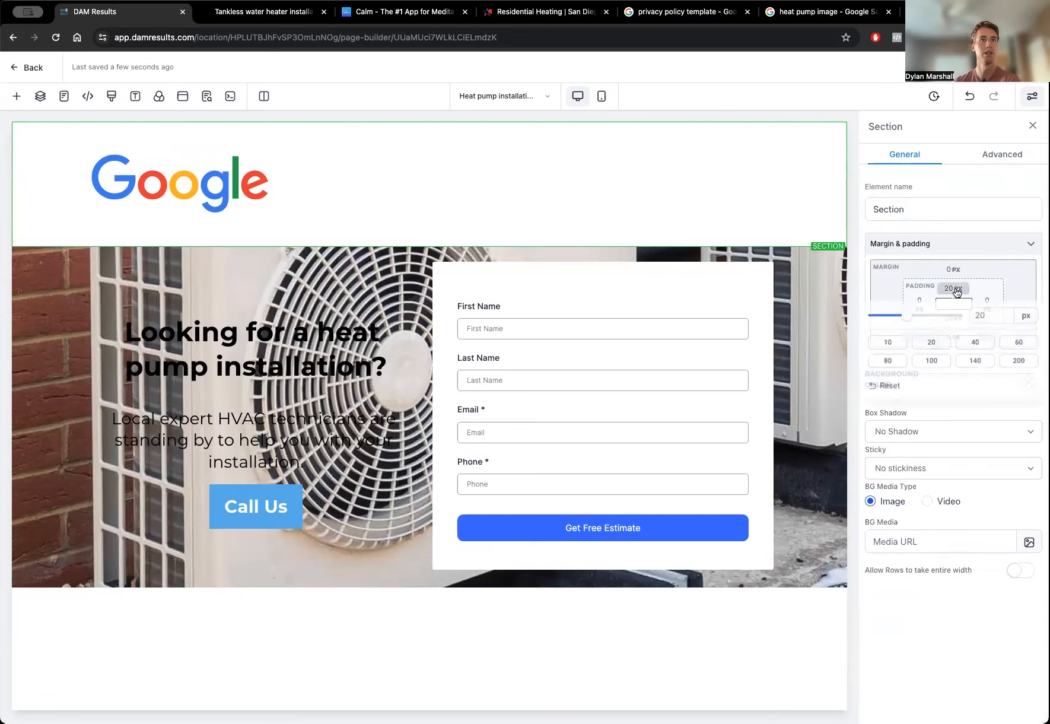
pyautogui.moveTo(908, 317); pyautogui.dragTo(861, 312)
pyautogui.click(1001, 279)
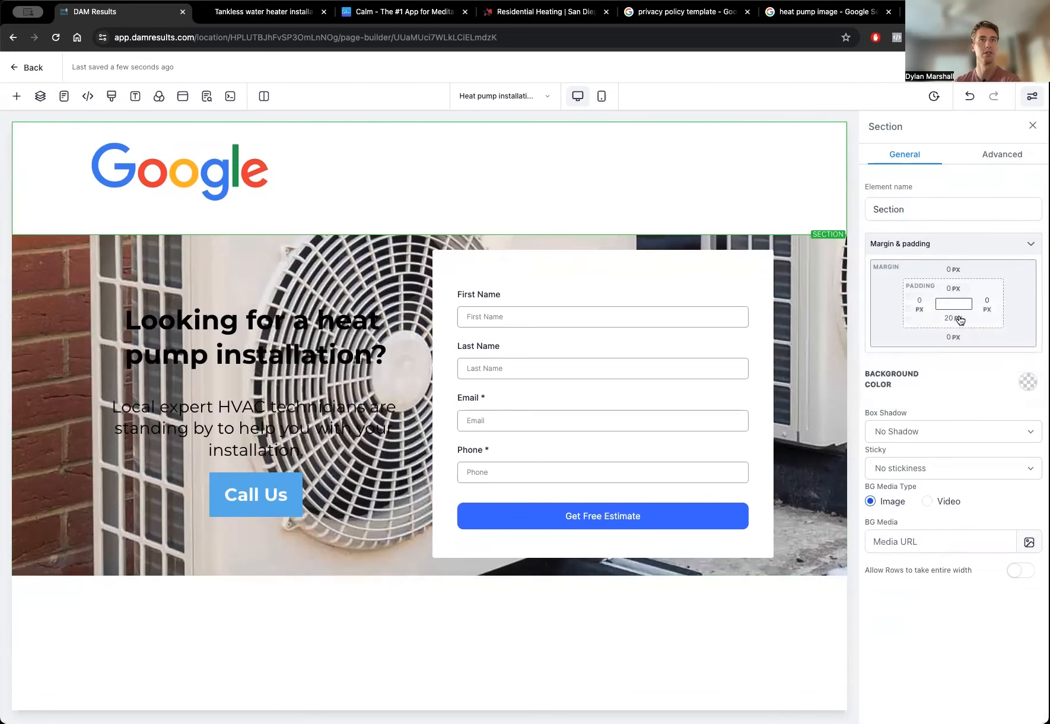
pyautogui.click(960, 320)
pyautogui.moveTo(907, 342); pyautogui.dragTo(819, 343)
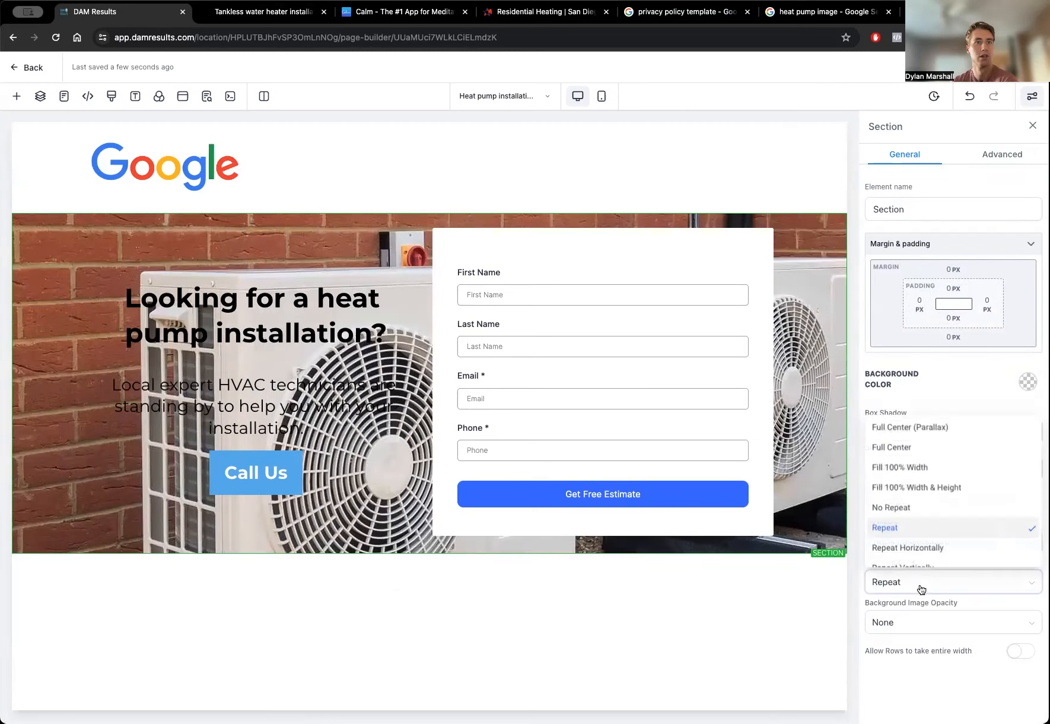
# Set the hero section's background image option to Repeat and its background image opacity to Heavy Fade.
pyautogui.click(927, 529)
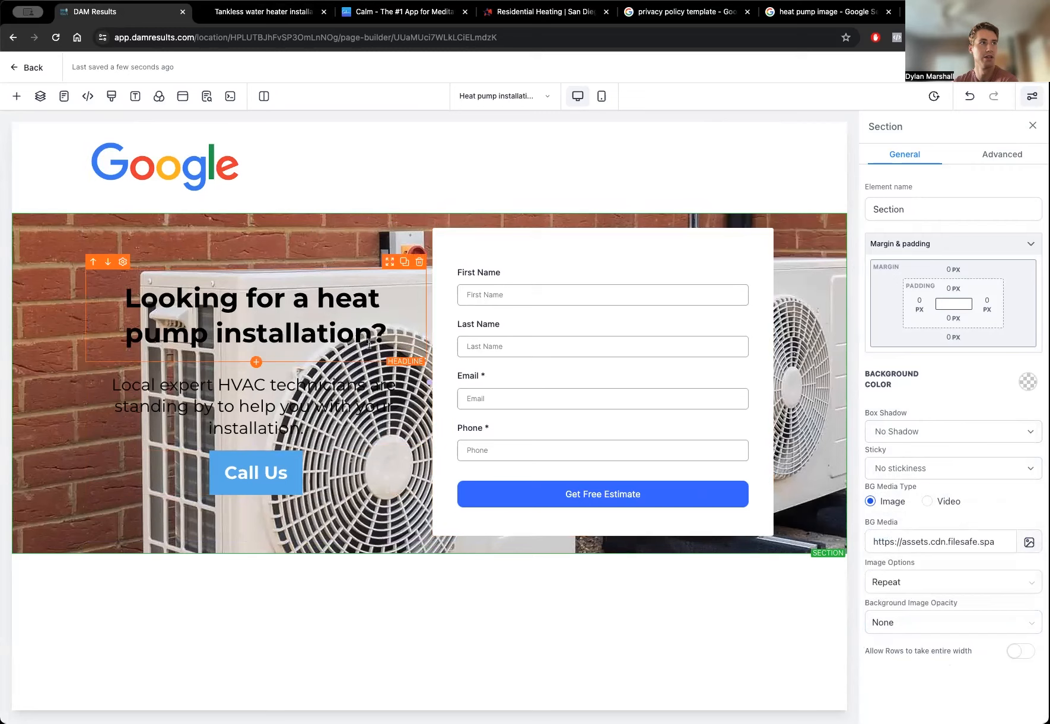
pyautogui.click(898, 628)
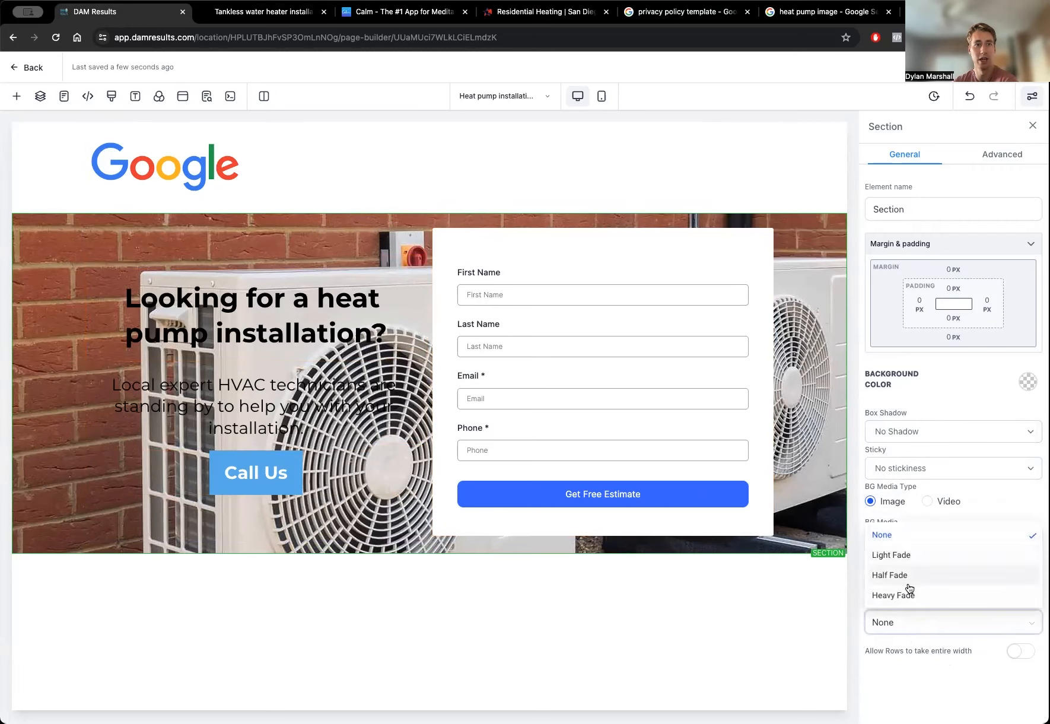
pyautogui.click(911, 583)
pyautogui.click(912, 619)
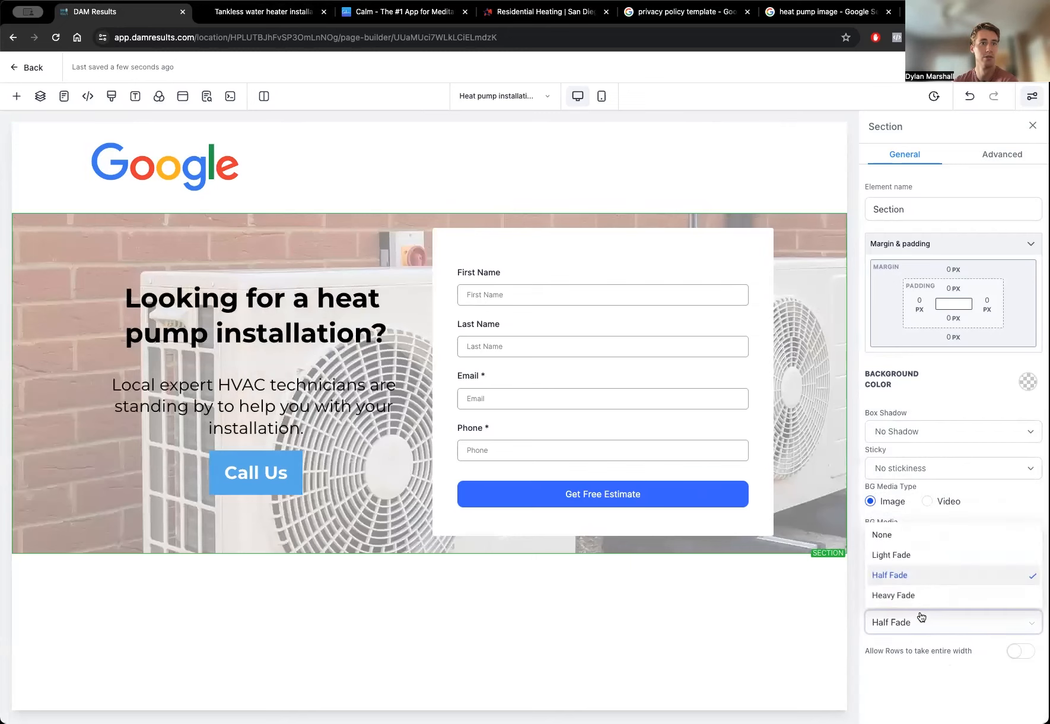
pyautogui.click(922, 596)
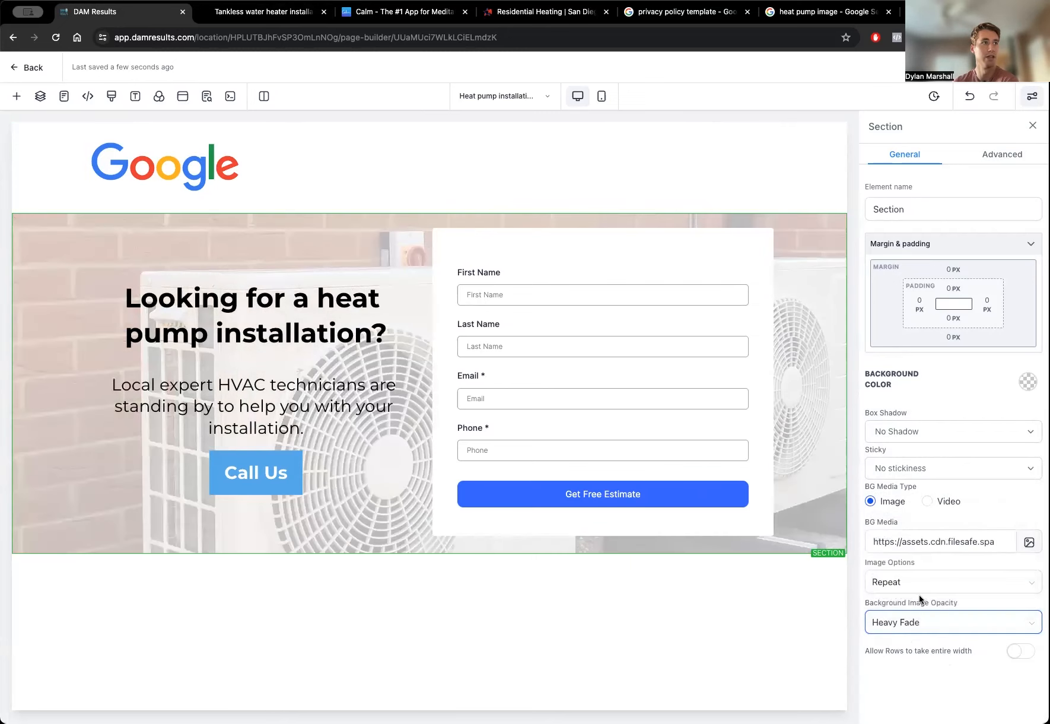
# Apply a 20% Drop Shadow box shadow to the sub headline about local HVAC technicians.
pyautogui.click(242, 383)
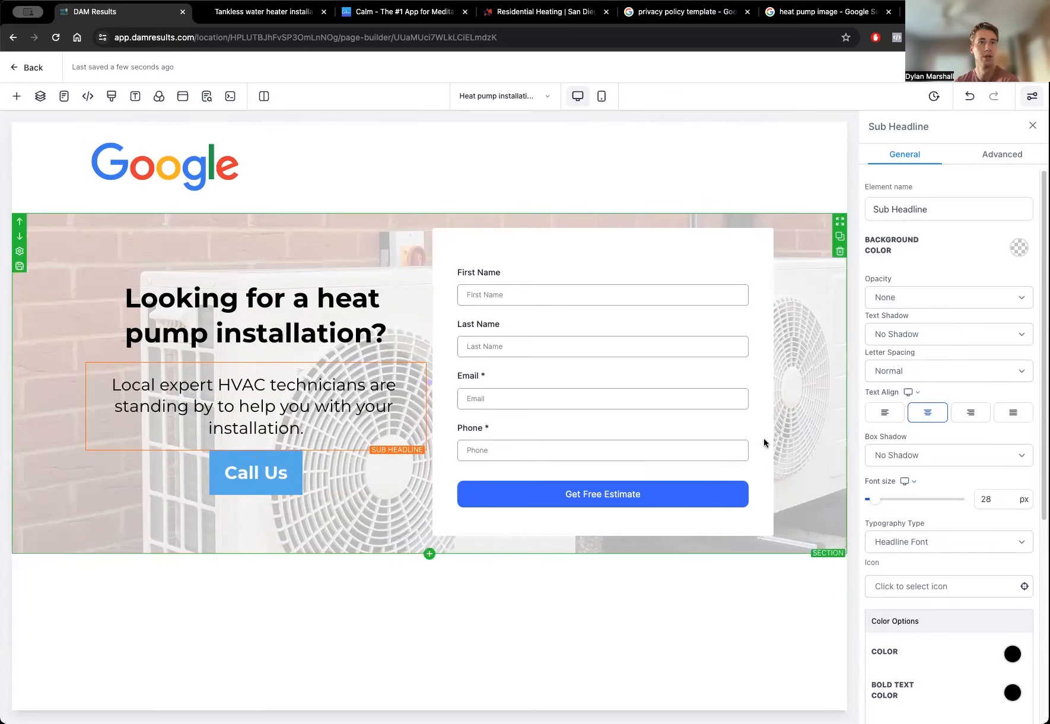
pyautogui.click(973, 458)
pyautogui.click(947, 497)
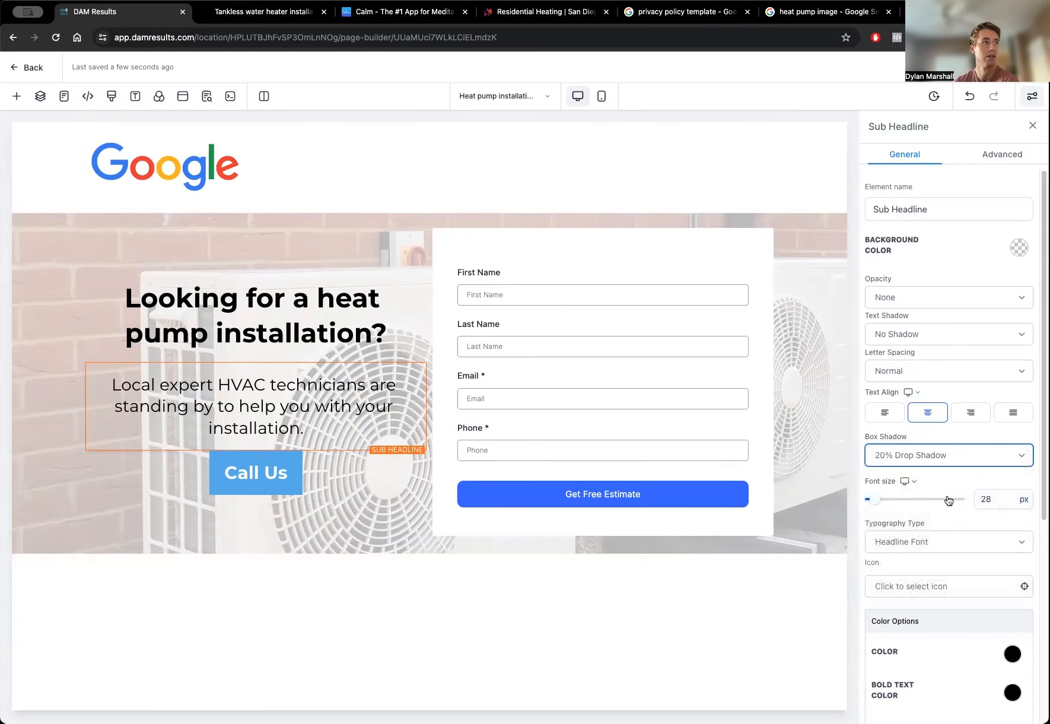
# Make the whole sub headline text about local expert HVAC technicians bold.
pyautogui.click(147, 556)
pyautogui.click(31, 555)
pyautogui.click(352, 440)
pyautogui.moveTo(331, 430); pyautogui.dragTo(117, 392)
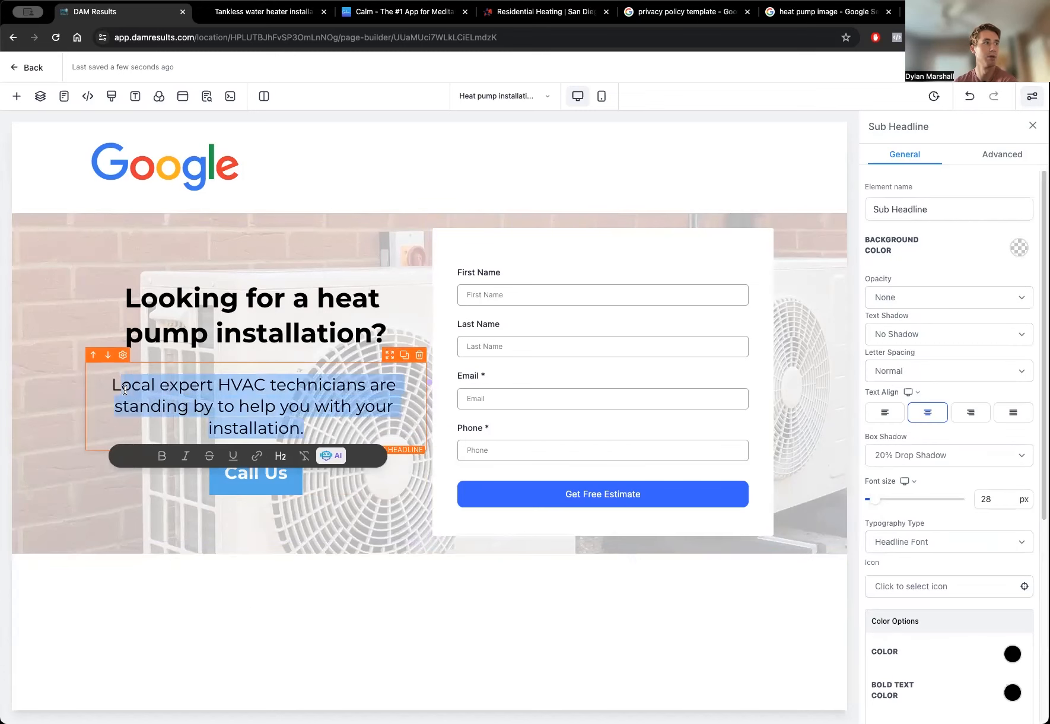
pyautogui.hotkey('ctrl', 'b')
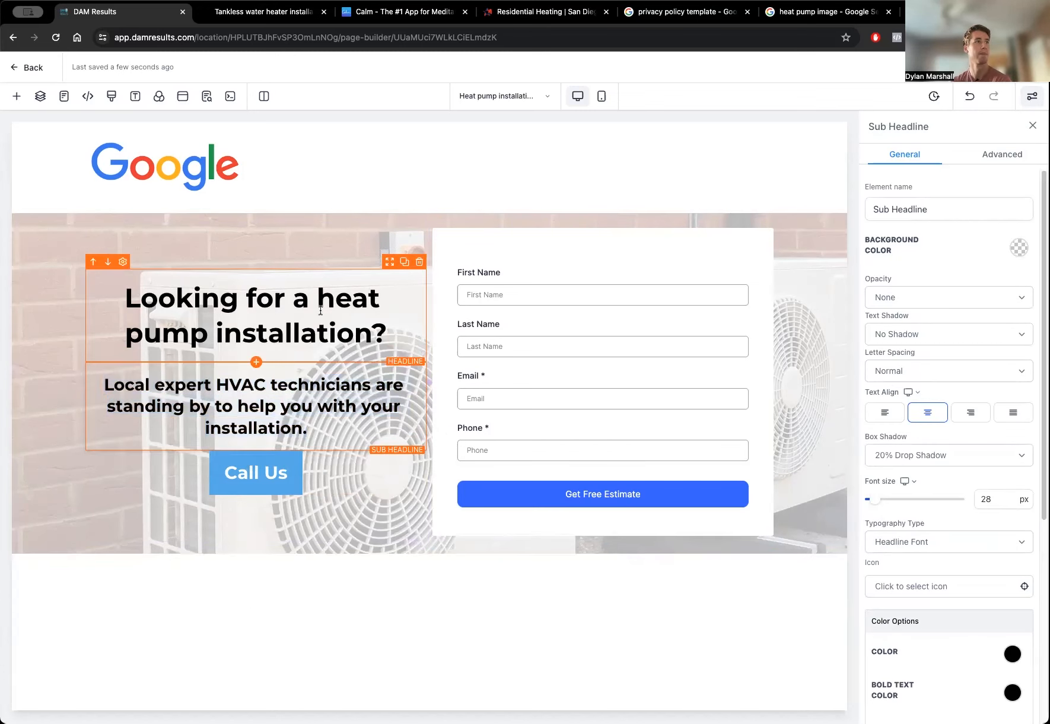
# Set the font size of the "Looking for a heat pump installation?" headline to 50 px.
pyautogui.click(317, 297)
pyautogui.doubleClick(985, 499)
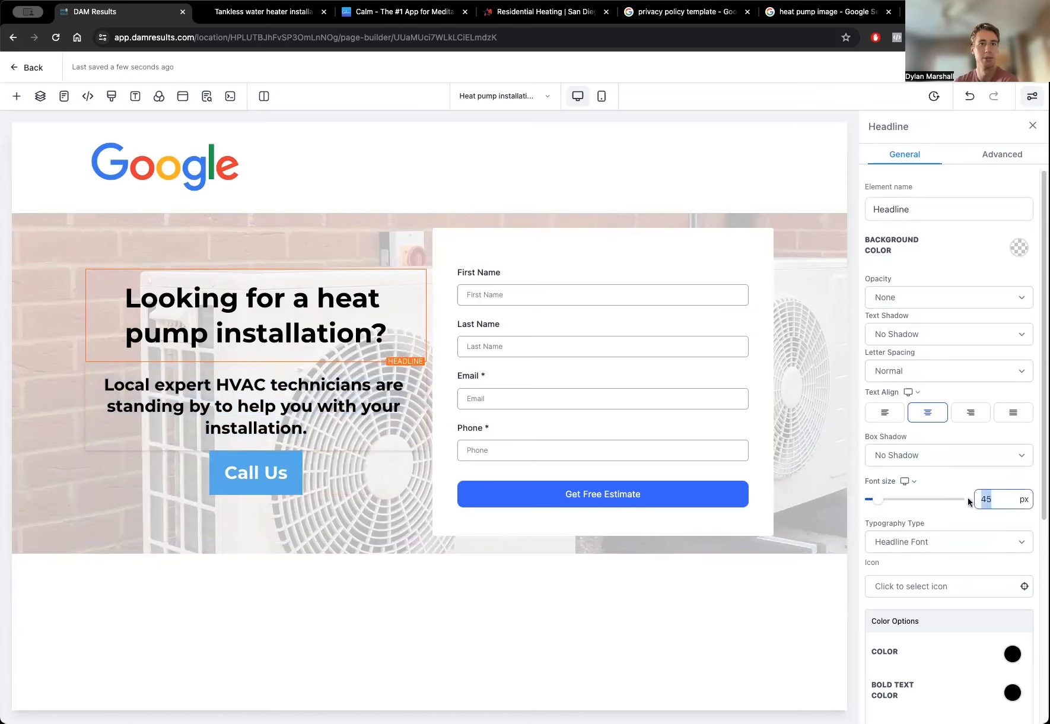
pyautogui.write('5')
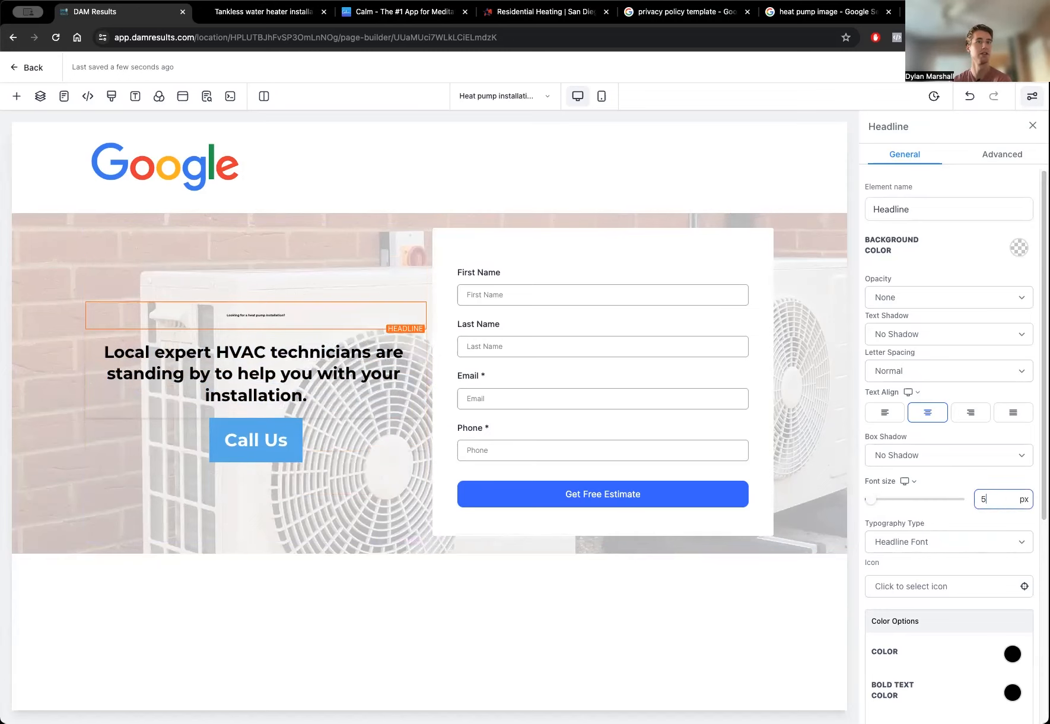
pyautogui.write('0')
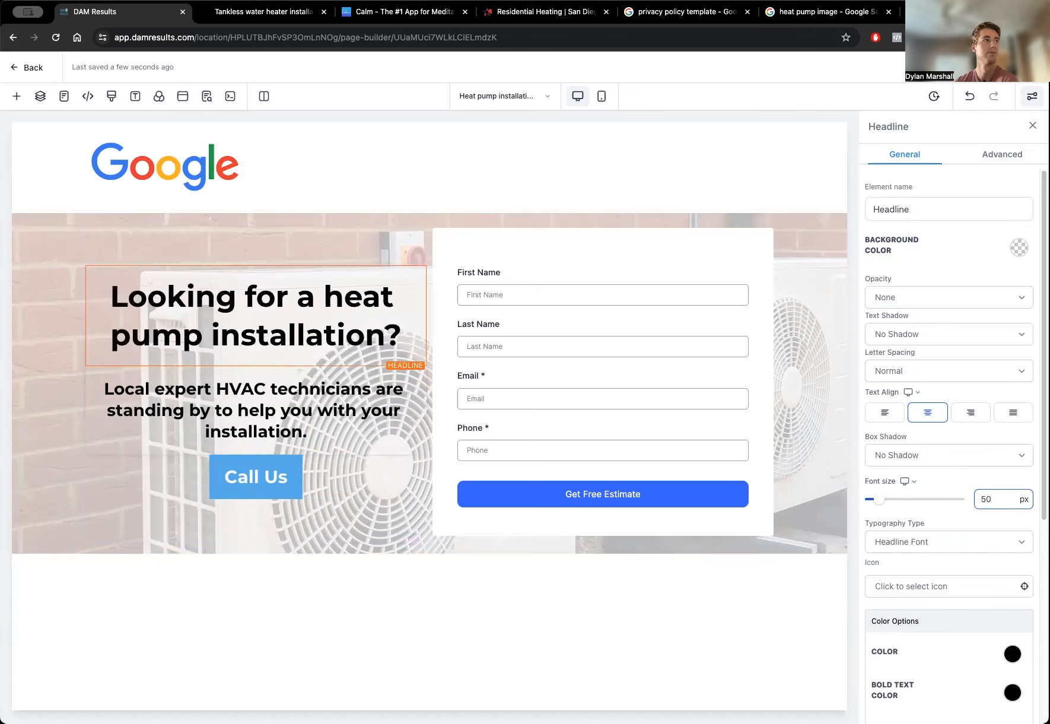
# Set the top and bottom padding of the sub headline about local expert HVAC technicians to 40 px.
pyautogui.scroll(-5, 956, 475)
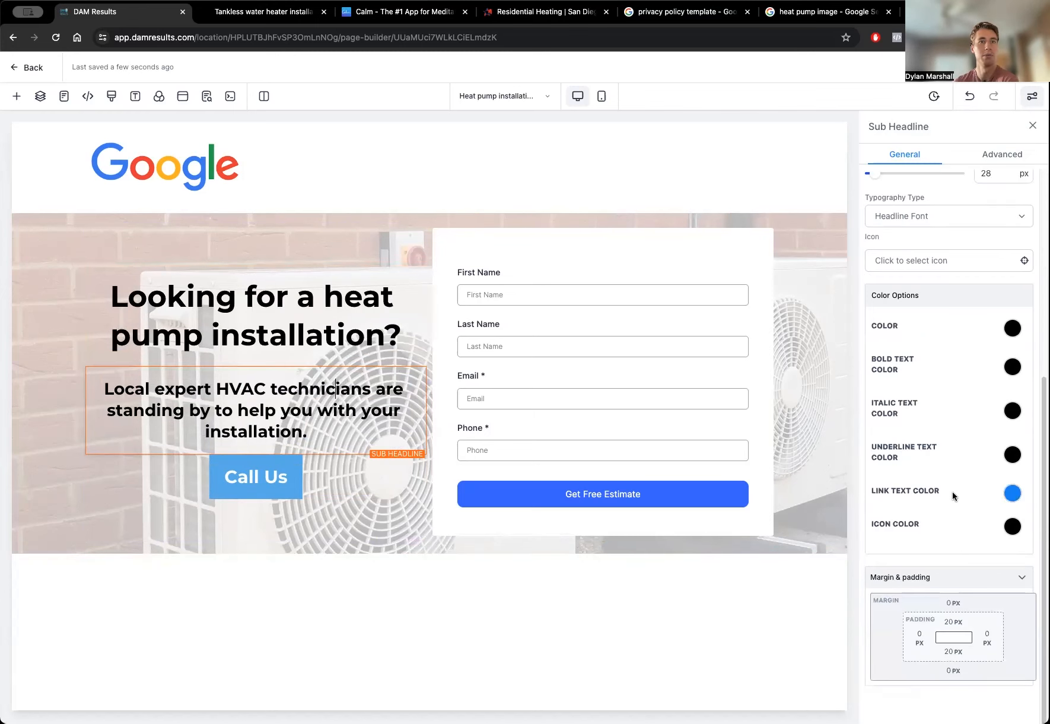
pyautogui.click(956, 622)
pyautogui.click(971, 554)
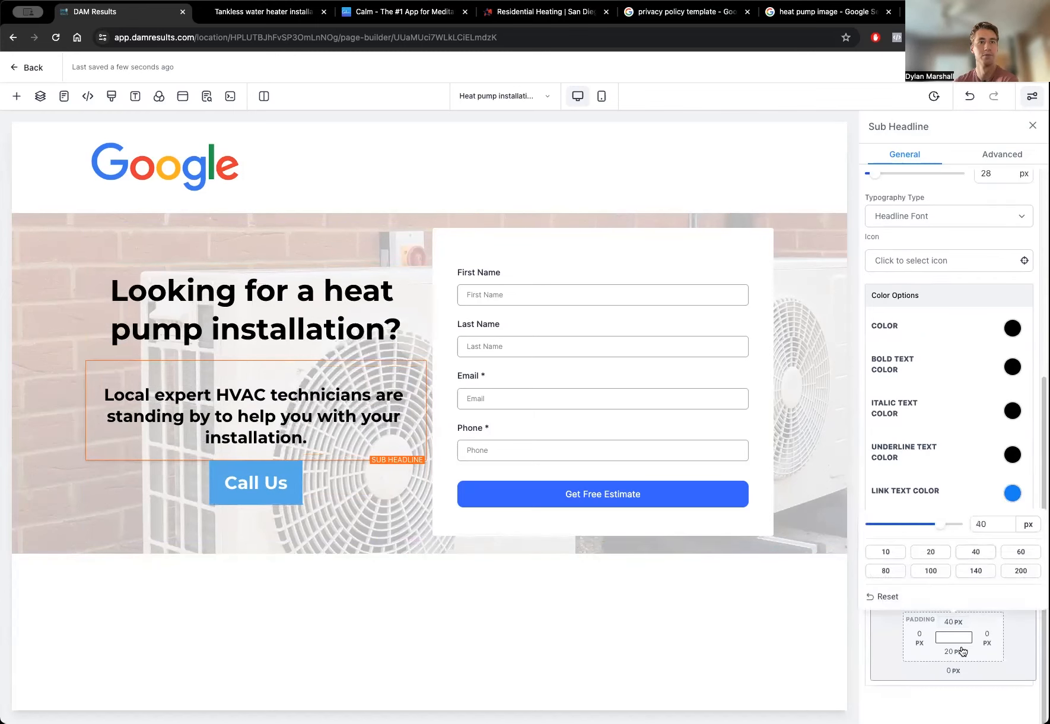
pyautogui.click(956, 651)
pyautogui.click(976, 581)
# Increase the Call Us button's font size to 37 px.
pyautogui.click(380, 493)
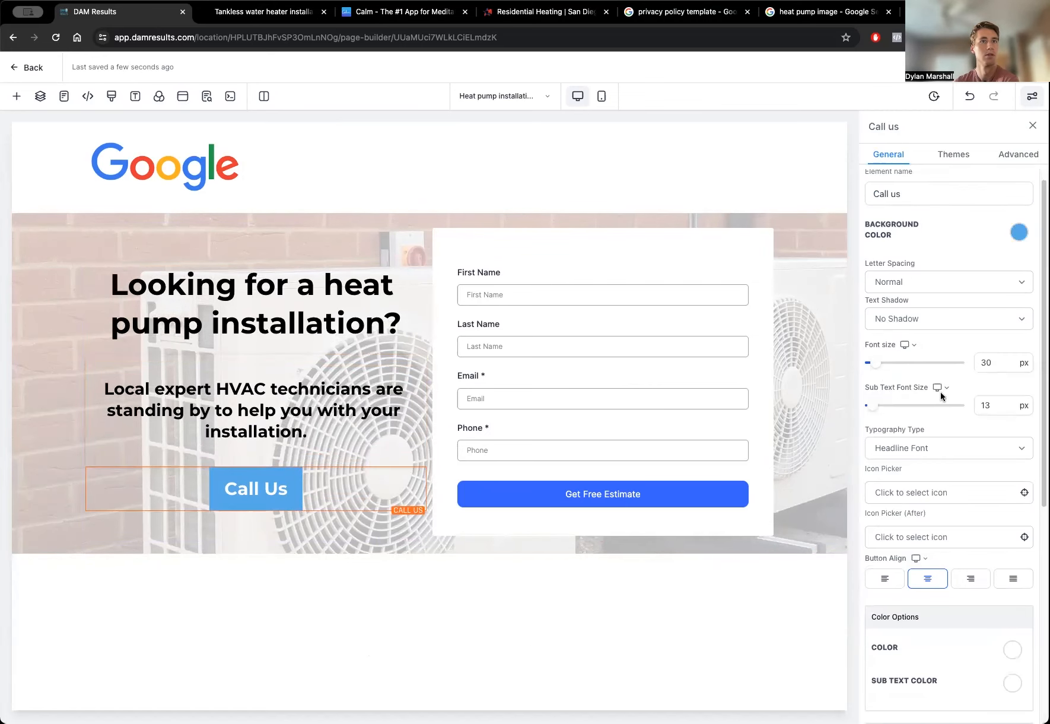
pyautogui.moveTo(876, 370); pyautogui.dragTo(877, 368)
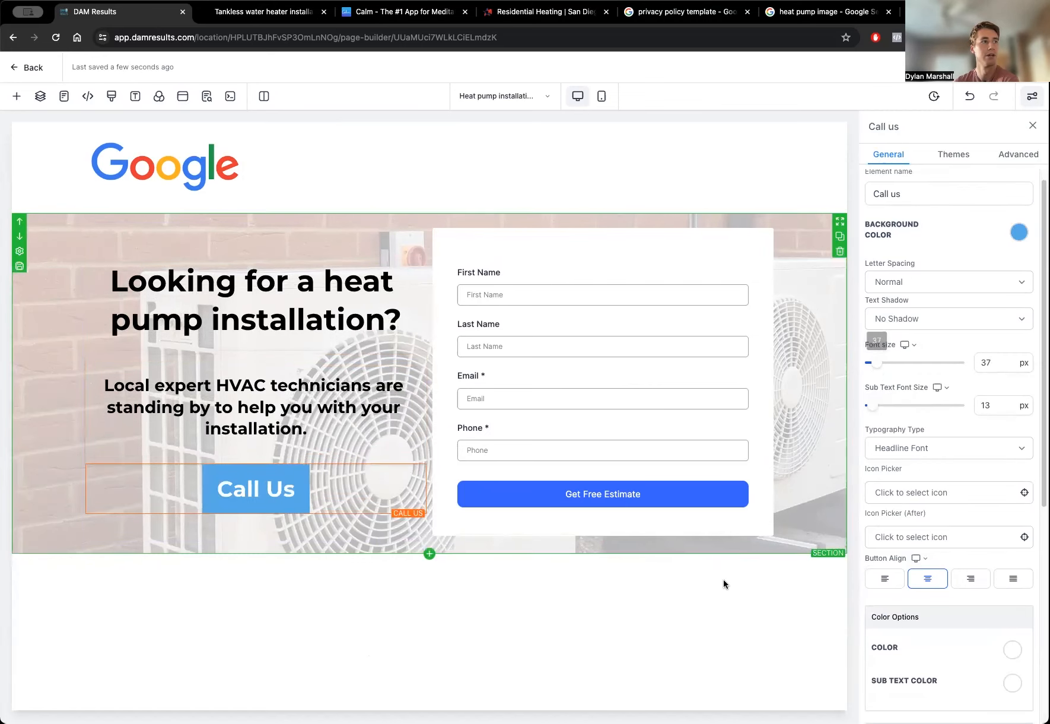
pyautogui.click(566, 591)
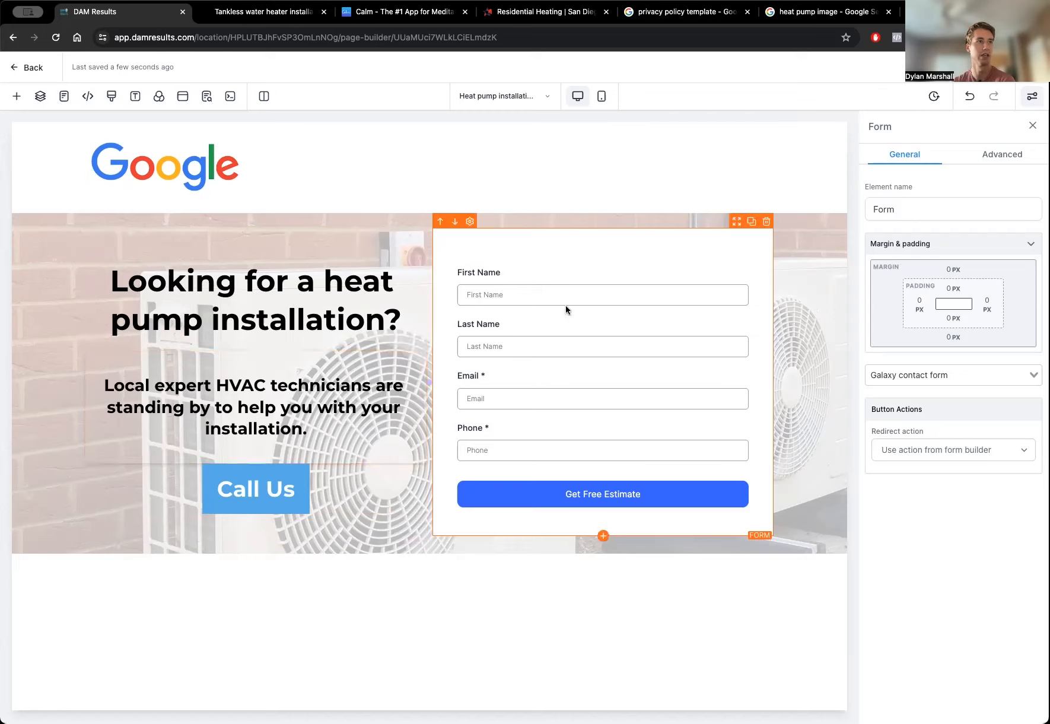
# Set the Call Us button's link action to Call.
pyautogui.click(278, 481)
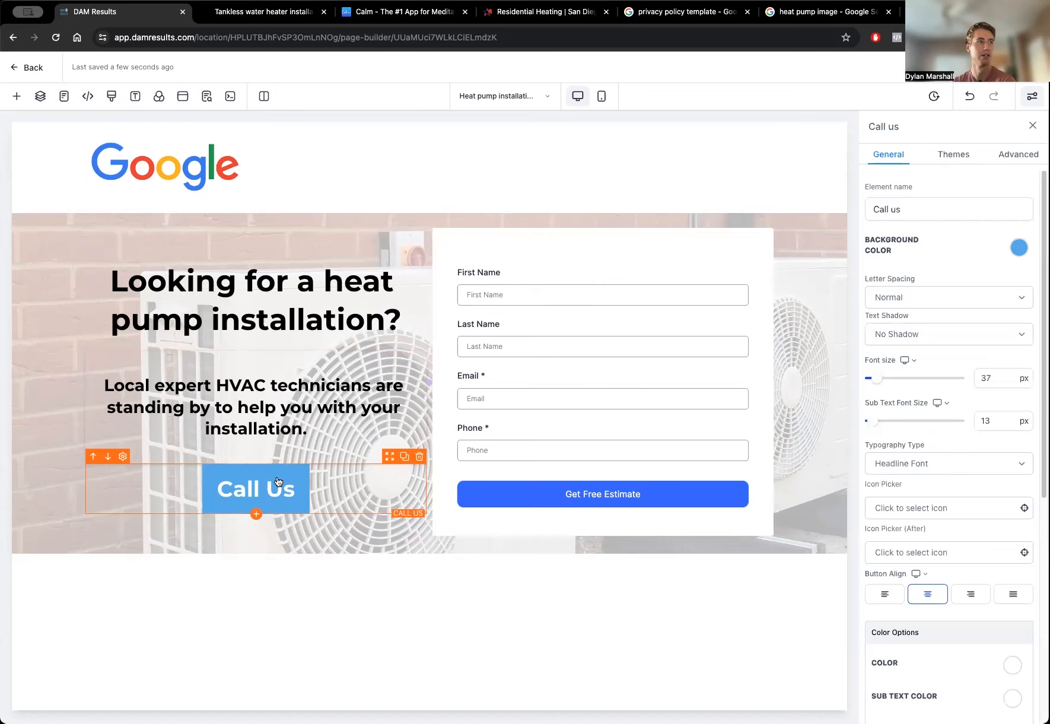
pyautogui.scroll(-6, 902, 398)
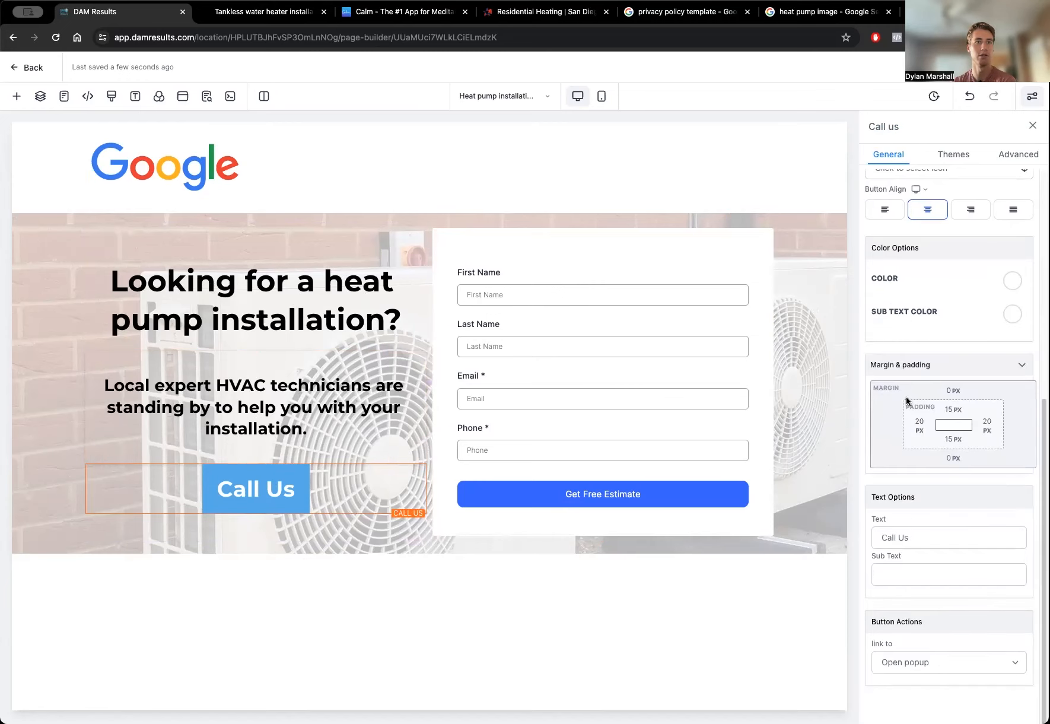
pyautogui.click(932, 663)
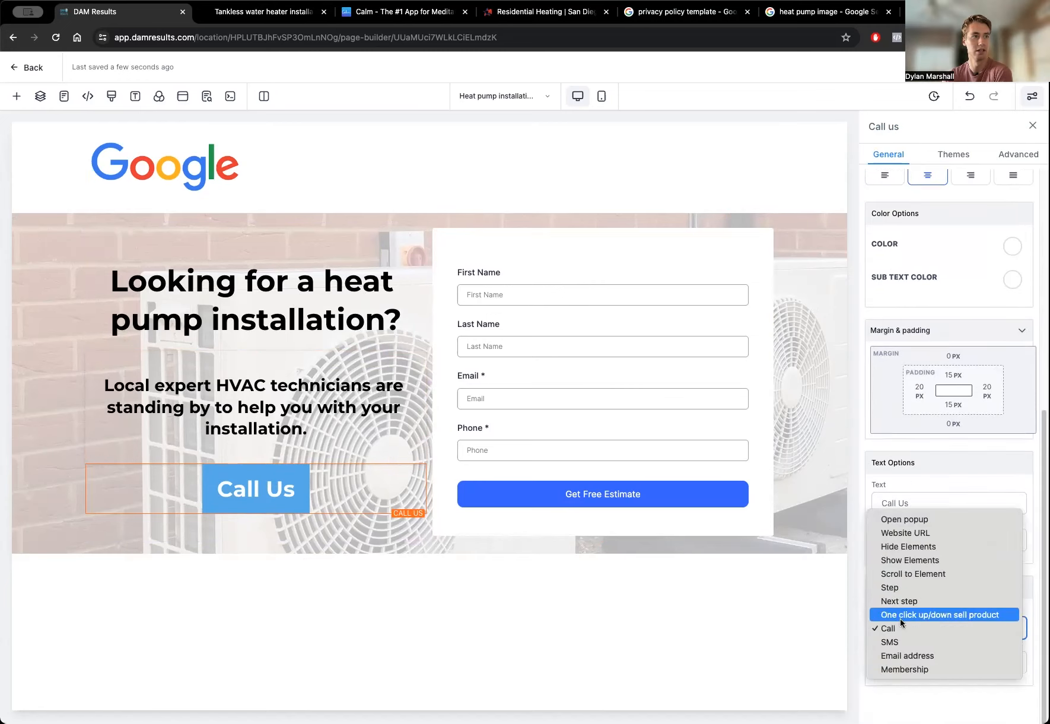
pyautogui.click(901, 628)
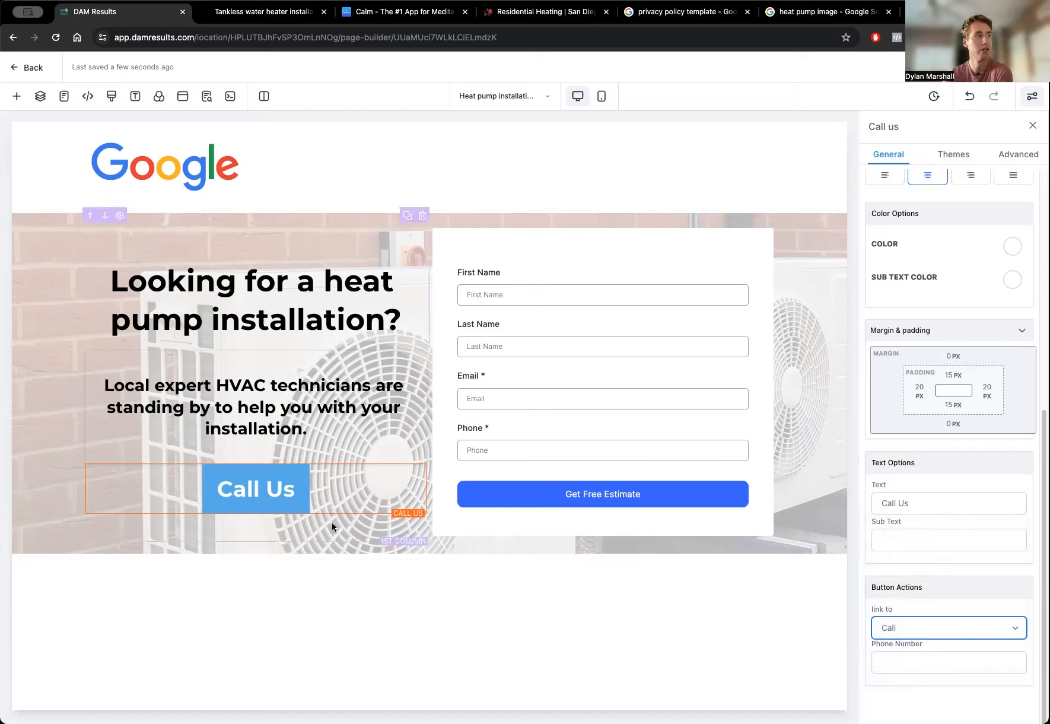
pyautogui.click(251, 491)
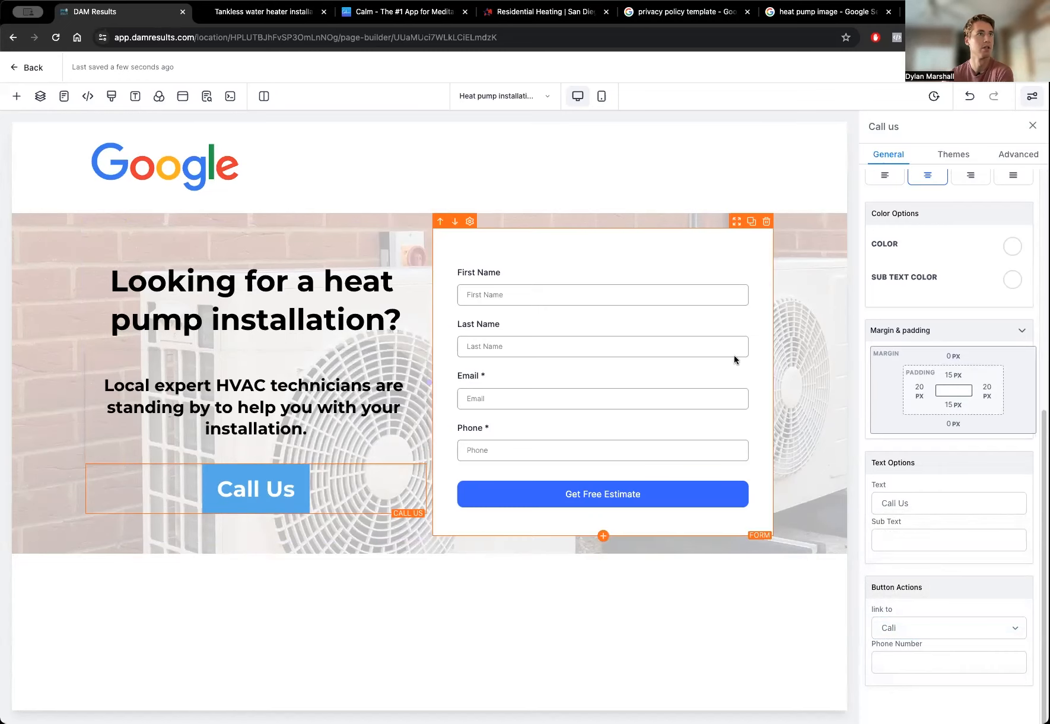
# Check the whole page's layout in the mobile view, from logo to estimate form, and return to the desktop view.
pyautogui.click(602, 97)
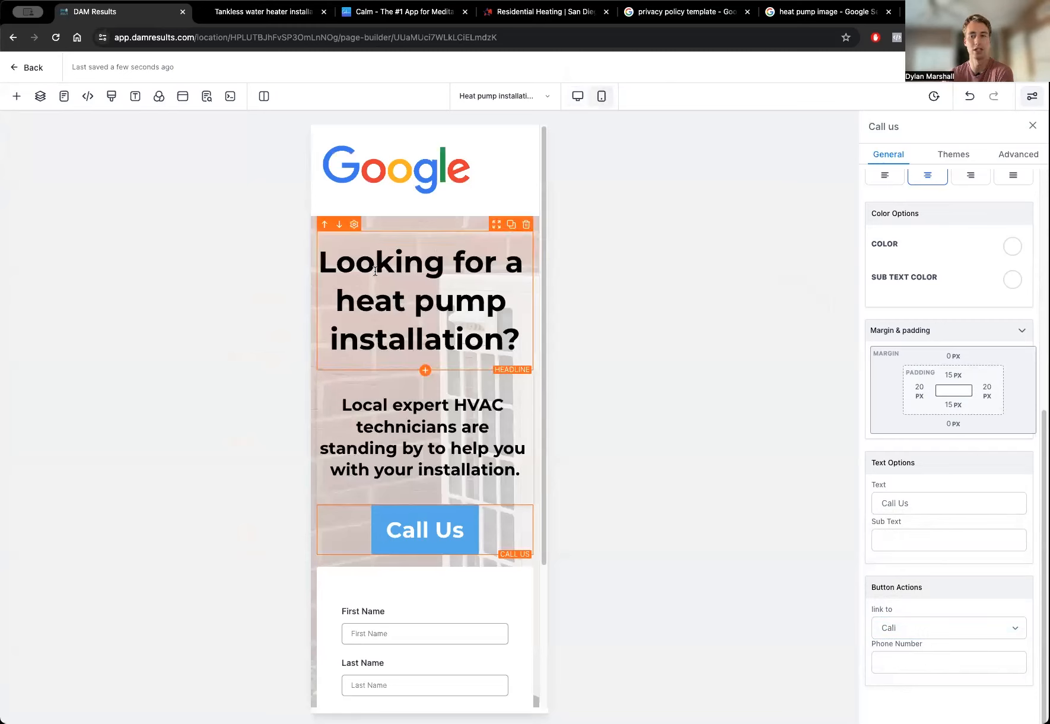
pyautogui.scroll(-3, 432, 467)
pyautogui.scroll(-4, 466, 459)
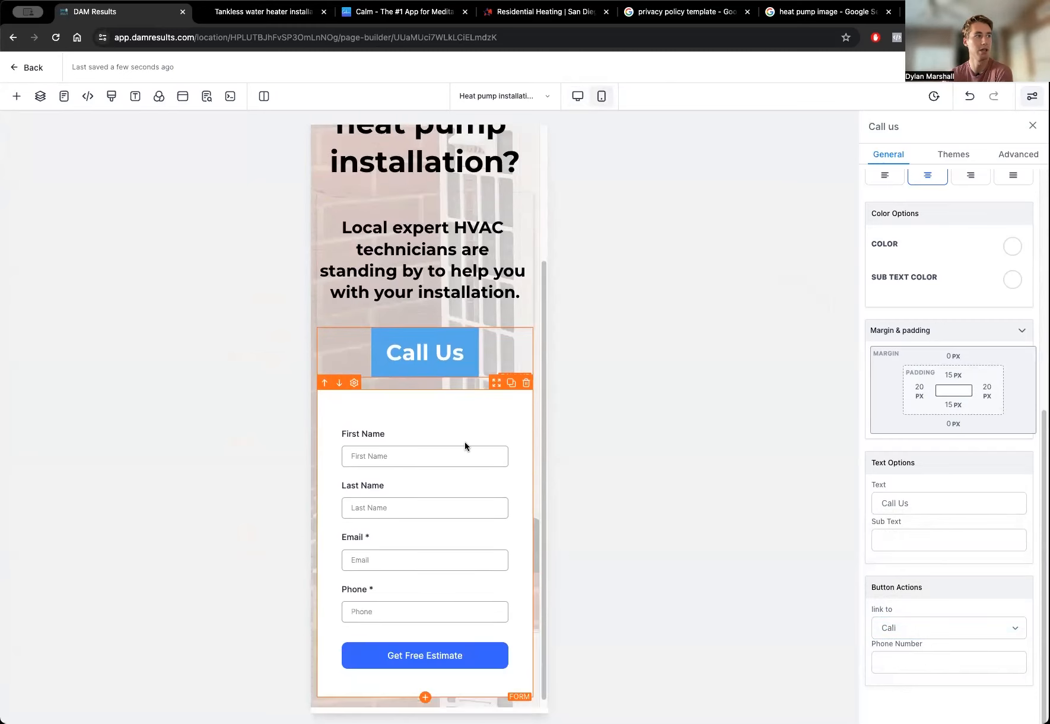
pyautogui.scroll(6, 464, 411)
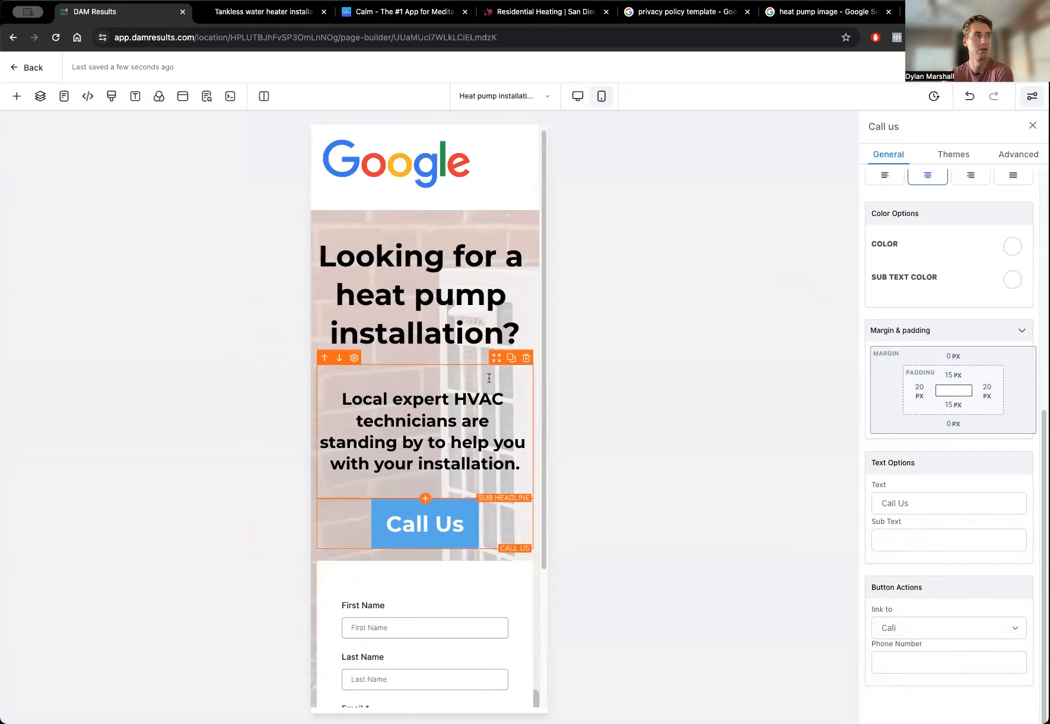
pyautogui.click(578, 97)
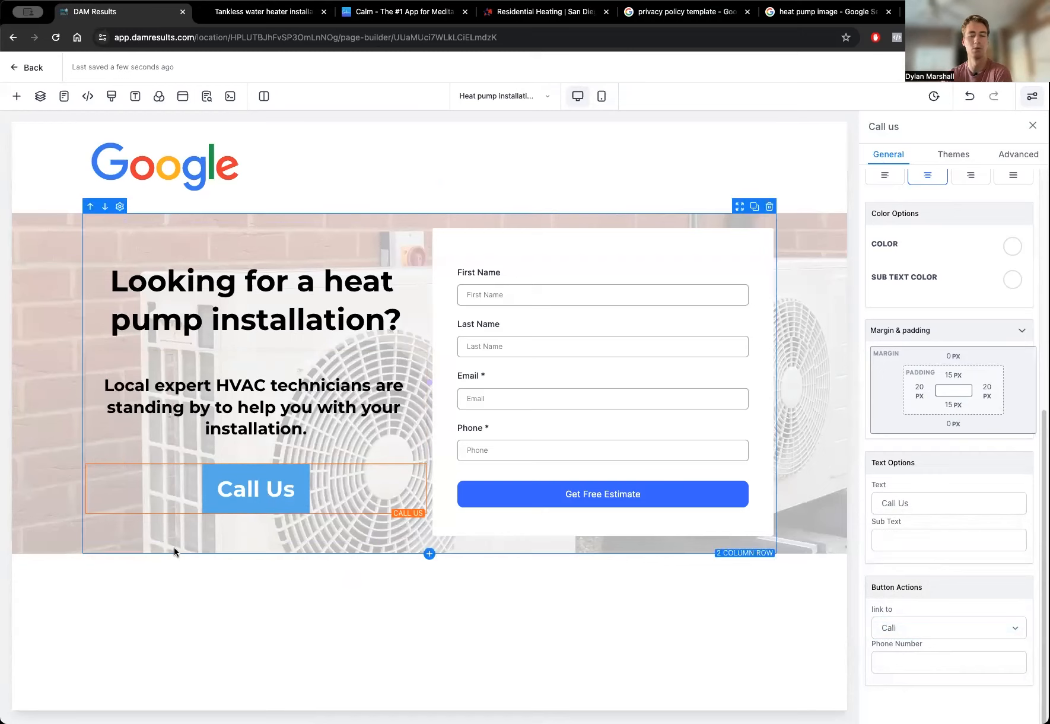
# Add a full-width section directly below the hero section.
pyautogui.click(432, 551)
pyautogui.click(16, 99)
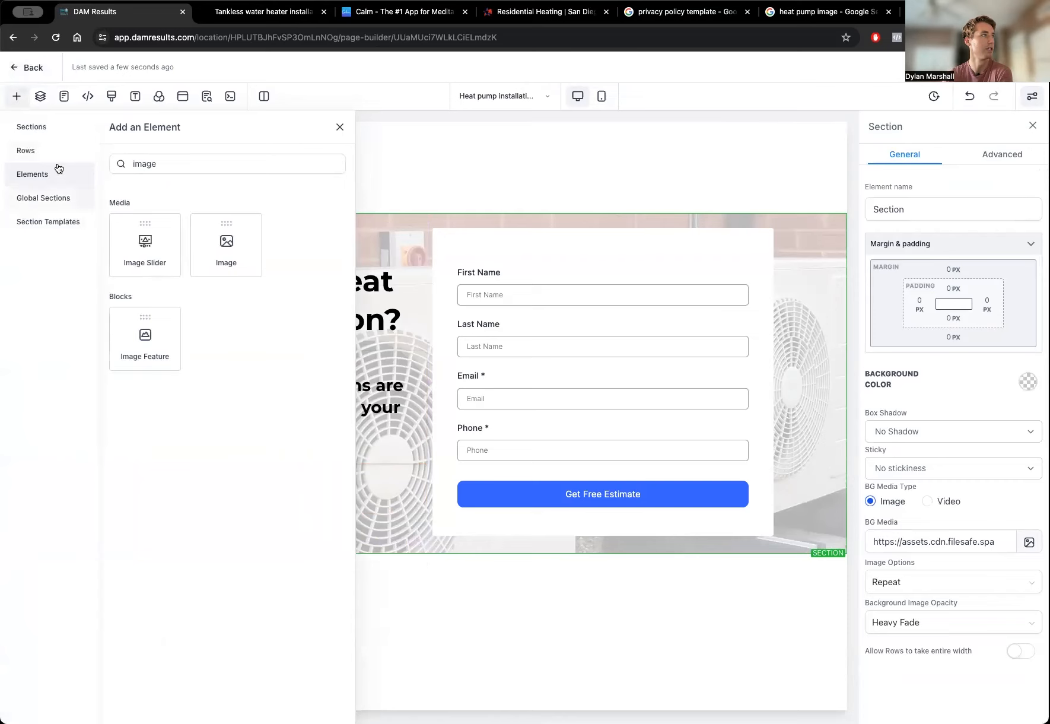
pyautogui.click(52, 133)
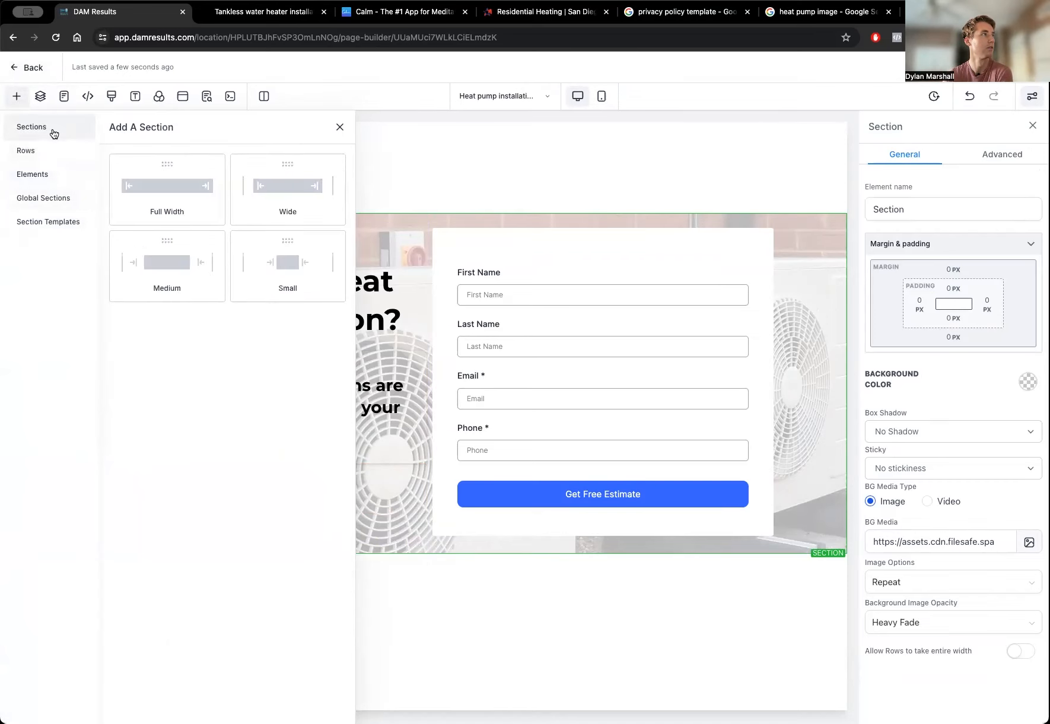
pyautogui.click(181, 200)
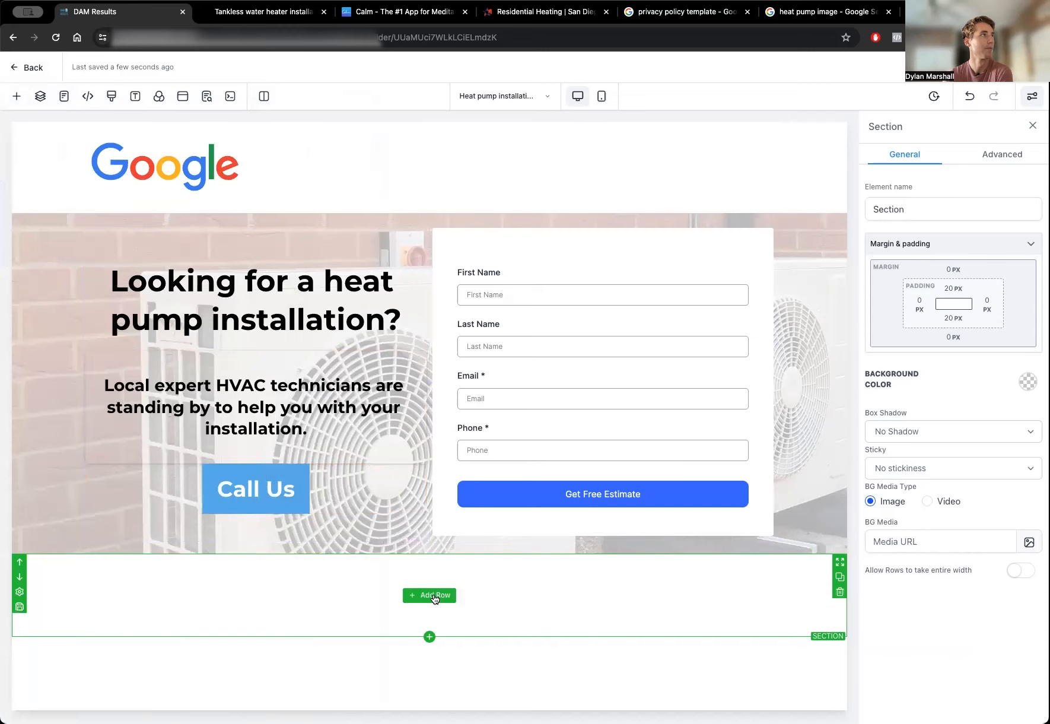
# Switch to the tankless water heater landing page and examine its section on why to install one as a model.
pyautogui.click(249, 12)
pyautogui.scroll(-3, 113, 374)
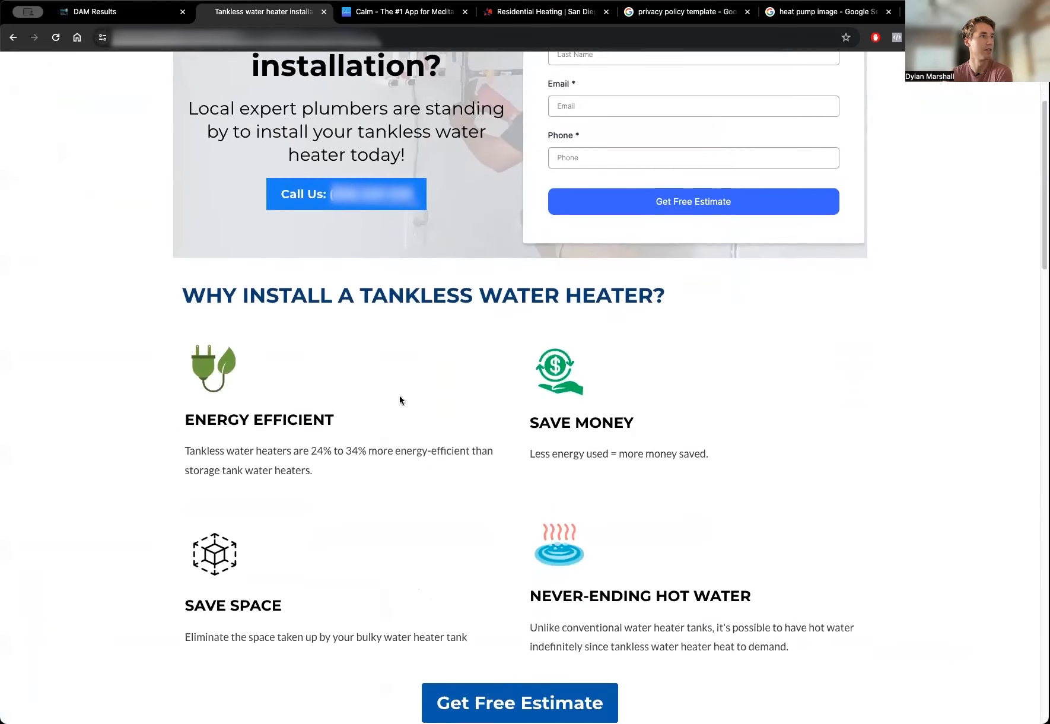
pyautogui.scroll(-2, 139, 384)
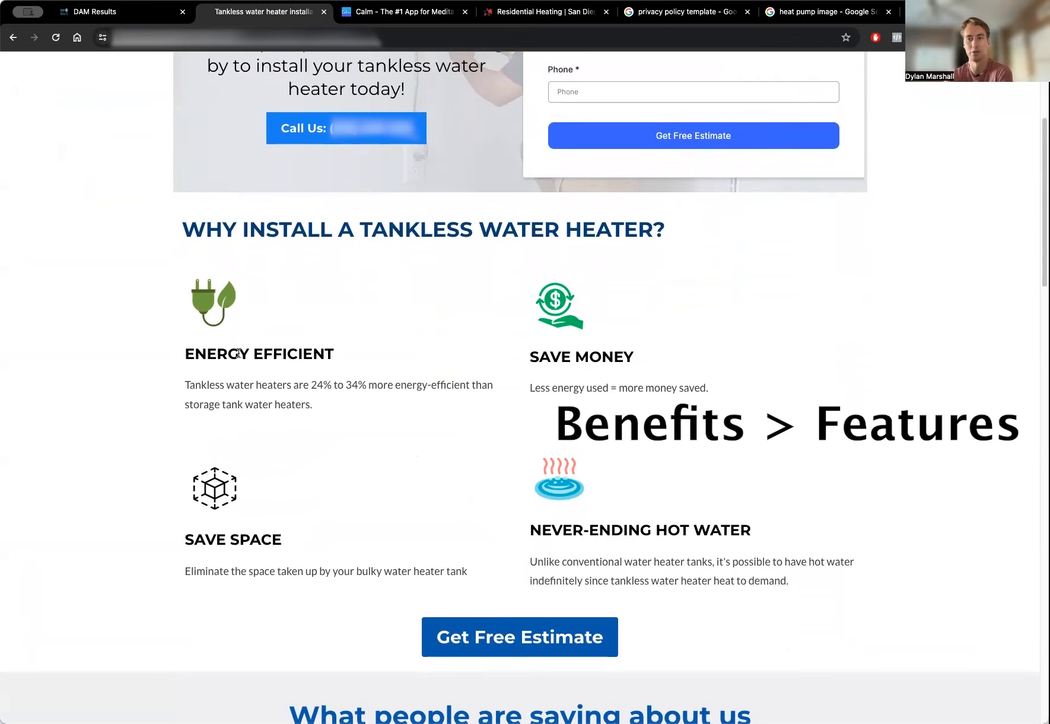
pyautogui.moveTo(238, 354); pyautogui.dragTo(628, 356)
pyautogui.click(461, 356)
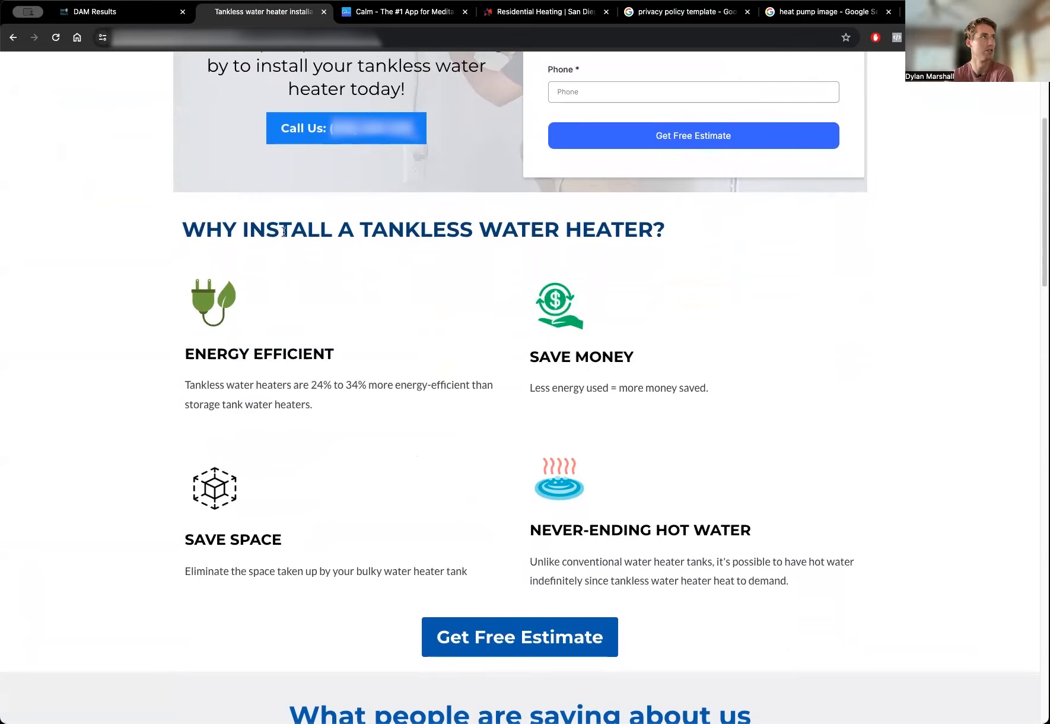
# Search Google for "heat pump benefits" and open the Consumer Reports article on reasons to consider a heat pump.
pyautogui.click(537, 12)
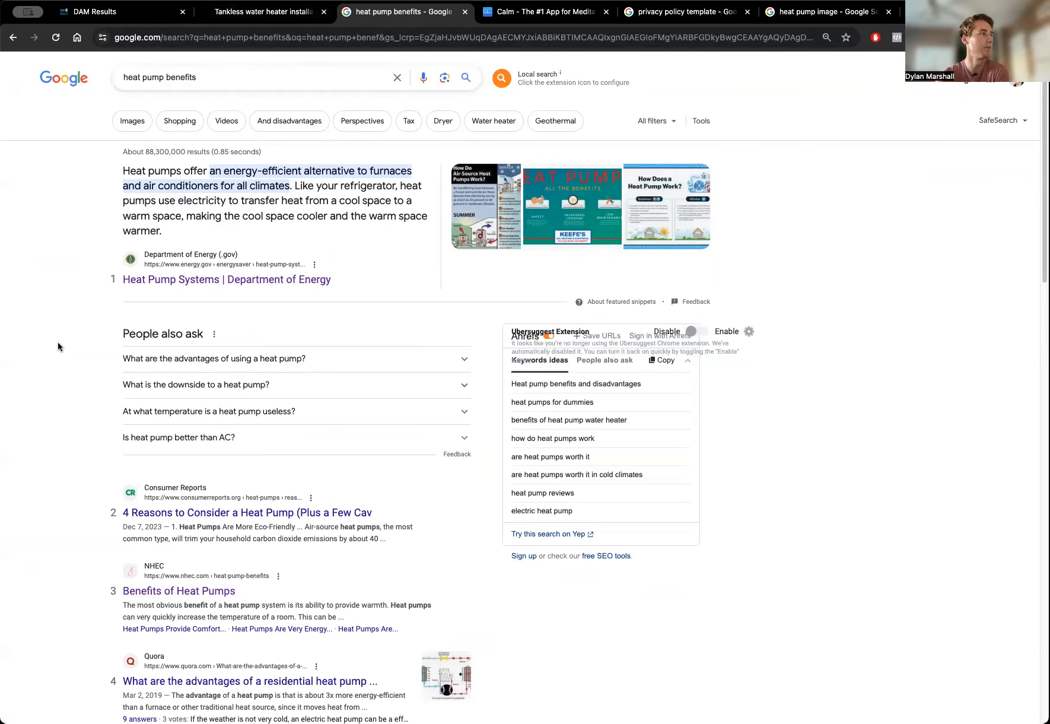
pyautogui.scroll(-5, 58, 344)
pyautogui.click(166, 356)
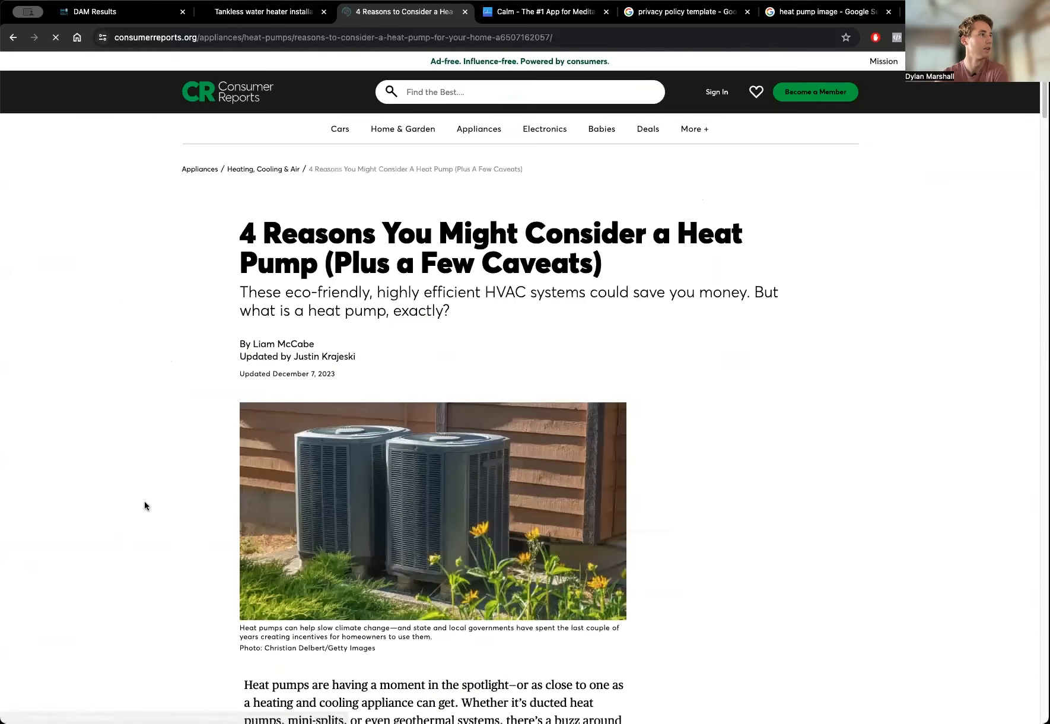
# Read through the Consumer Reports article's numbered headings to find heat pump benefits for the landing page.
pyautogui.scroll(-14, 113, 433)
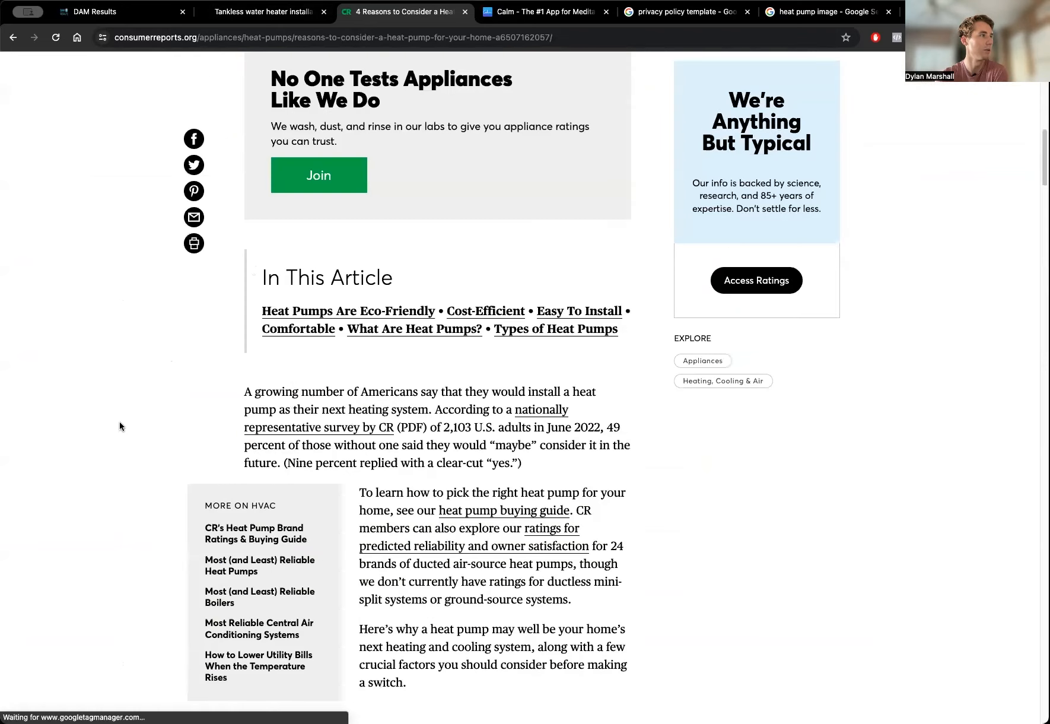
pyautogui.scroll(-10, 120, 426)
pyautogui.moveTo(365, 251); pyautogui.dragTo(640, 258)
pyautogui.scroll(-7, 244, 409)
pyautogui.scroll(-8, 232, 429)
pyautogui.moveTo(281, 287); pyautogui.dragTo(446, 281)
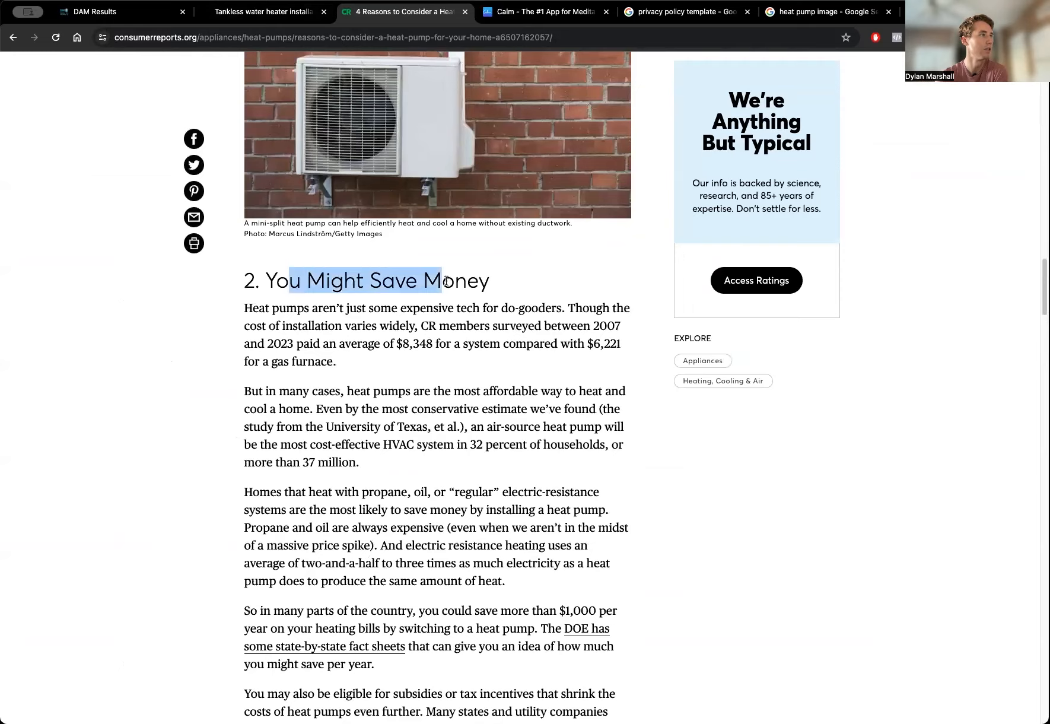
pyautogui.scroll(-9, 164, 412)
pyautogui.scroll(-11, 165, 410)
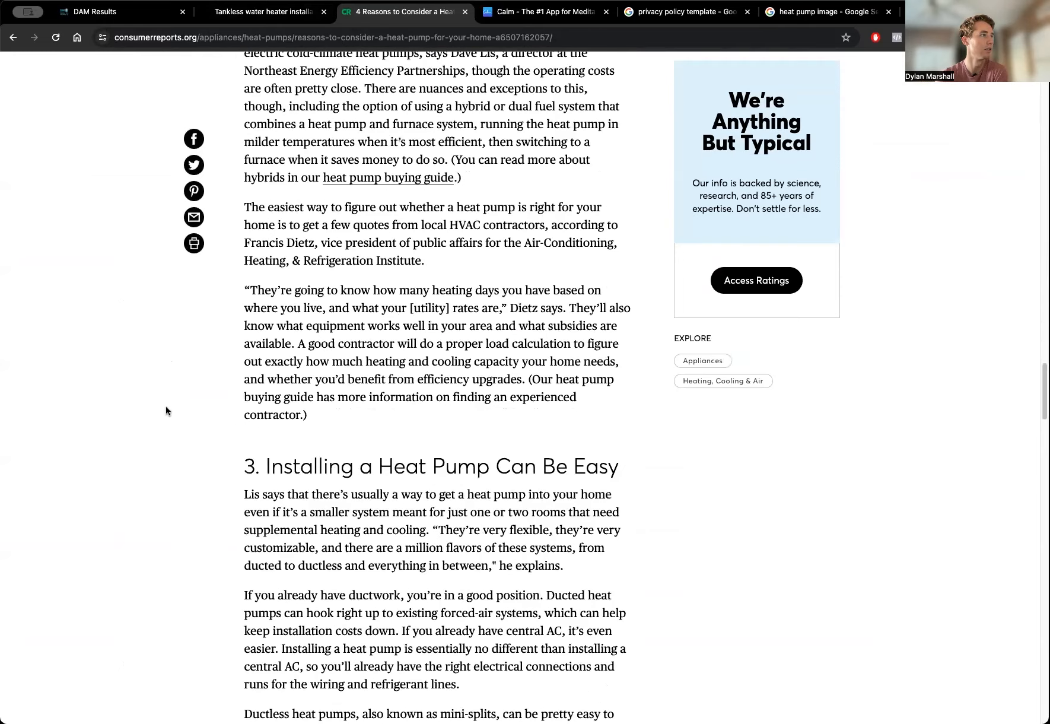
pyautogui.moveTo(585, 452); pyautogui.dragTo(419, 453)
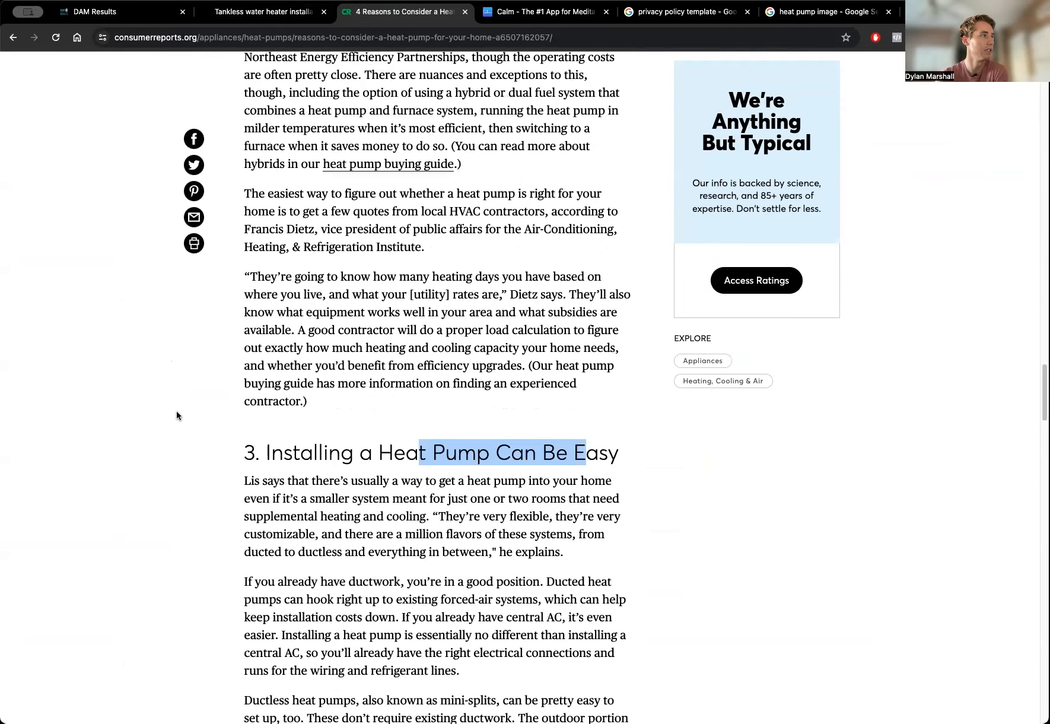
pyautogui.scroll(-10, 304, 279)
pyautogui.moveTo(309, 268); pyautogui.dragTo(312, 267)
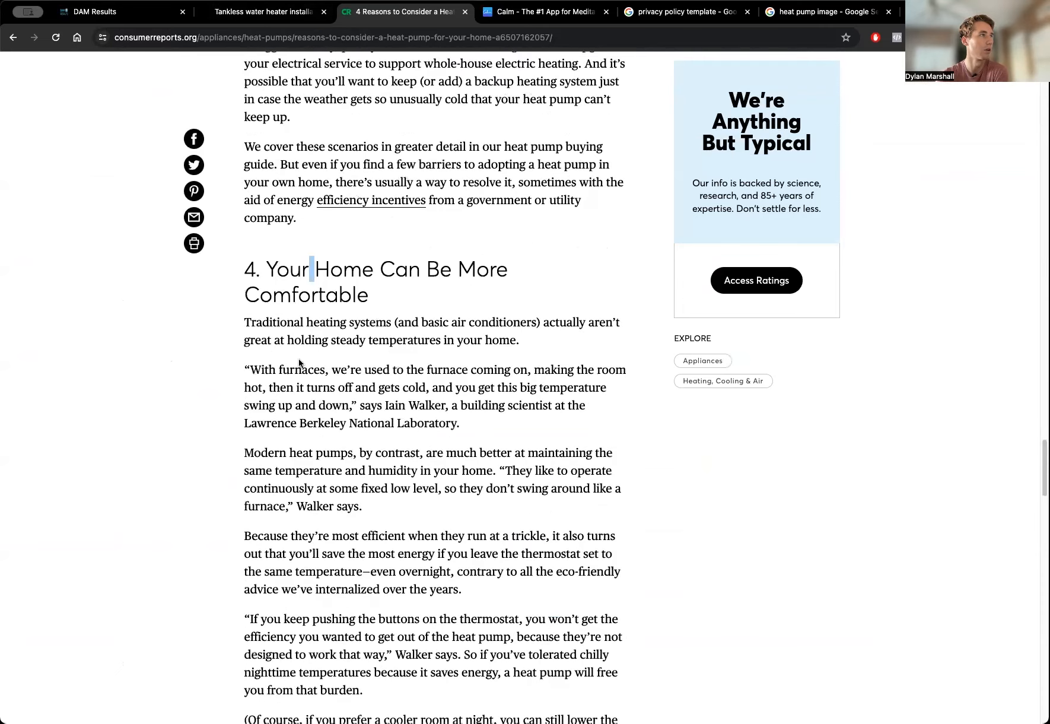
pyautogui.scroll(-10, 159, 395)
pyautogui.scroll(-2, 41, 119)
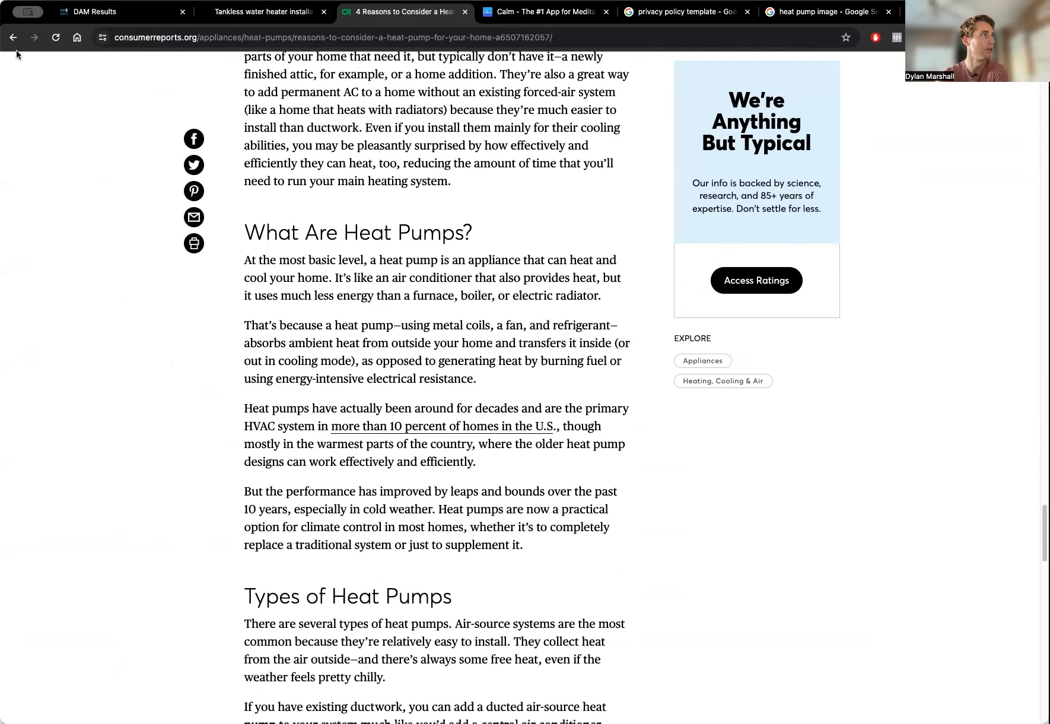
# Return to the search results, open Southern Air's "The Top 5 Benefits of Heat Pumps" article and examine its benefit headings, dismissing the location popup.
pyautogui.click(13, 37)
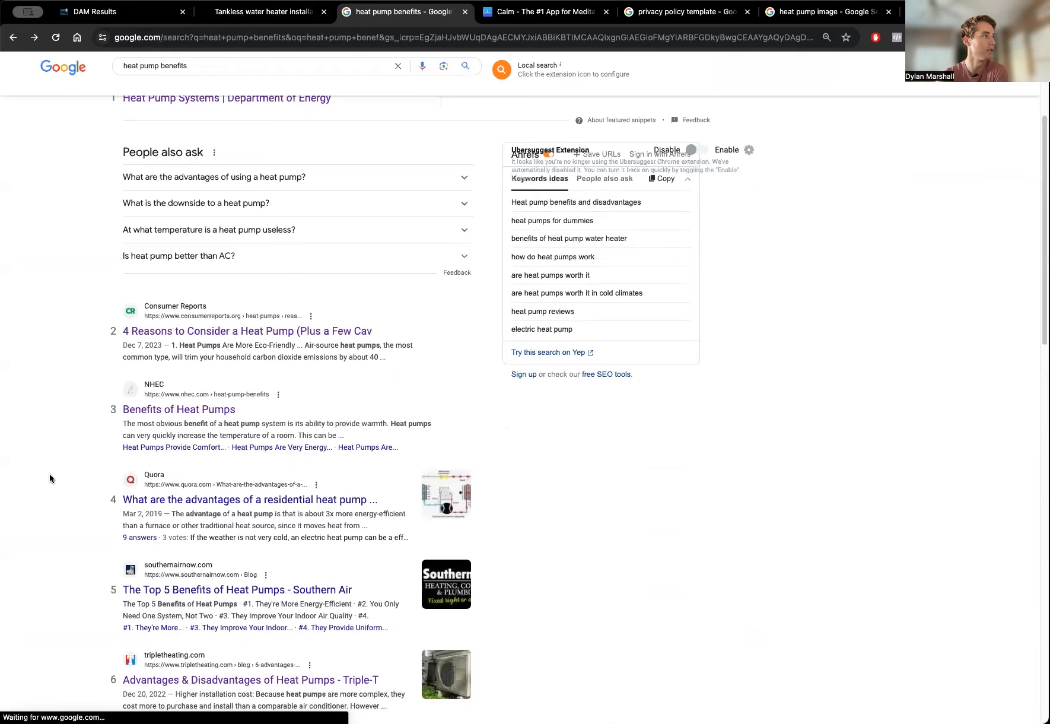
pyautogui.click(169, 519)
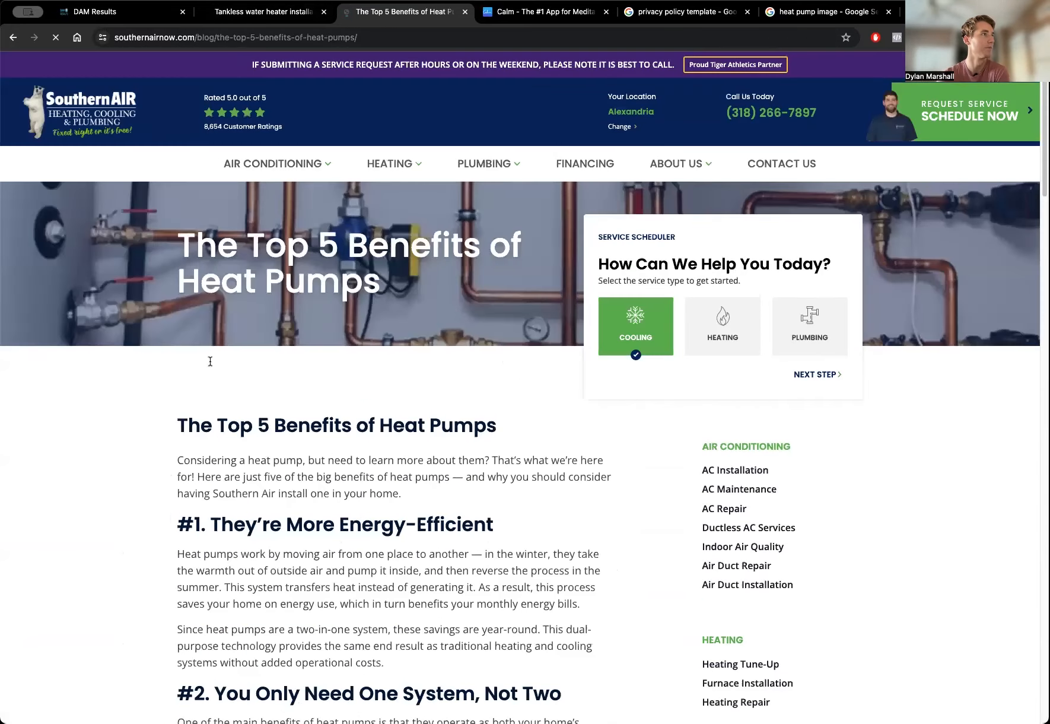
pyautogui.scroll(-5, 210, 361)
pyautogui.scroll(4, 250, 457)
pyautogui.moveTo(262, 472); pyautogui.dragTo(406, 475)
pyautogui.scroll(-2, 129, 477)
pyautogui.moveTo(271, 532); pyautogui.dragTo(478, 555)
pyautogui.scroll(-3, 256, 514)
pyautogui.moveTo(271, 482); pyautogui.dragTo(511, 482)
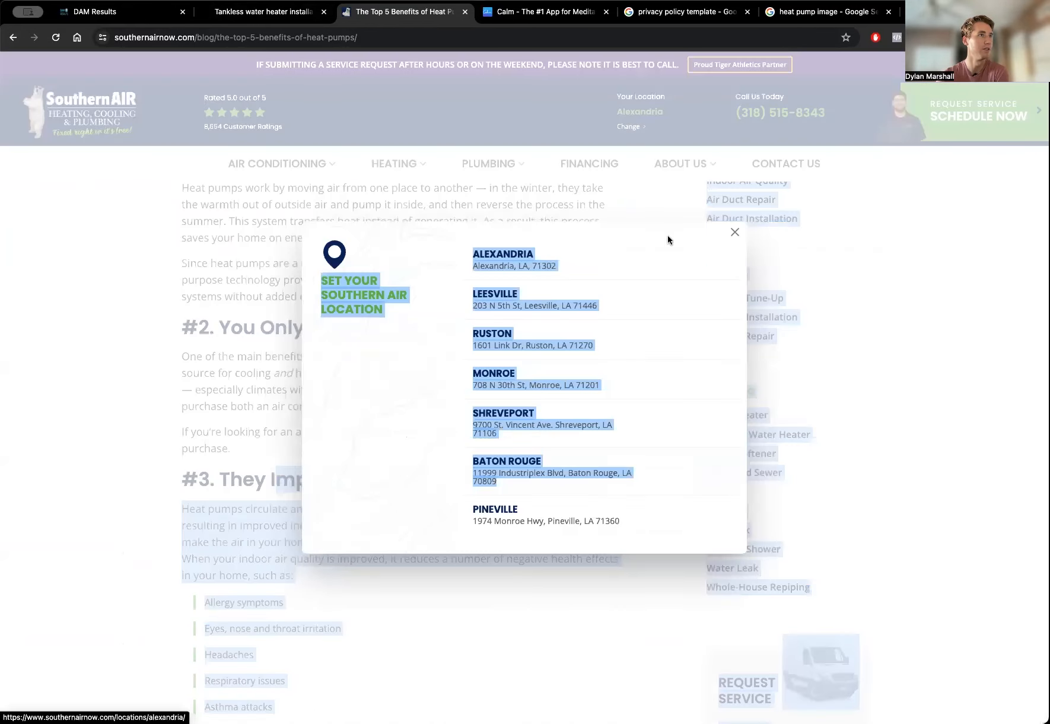
pyautogui.click(735, 232)
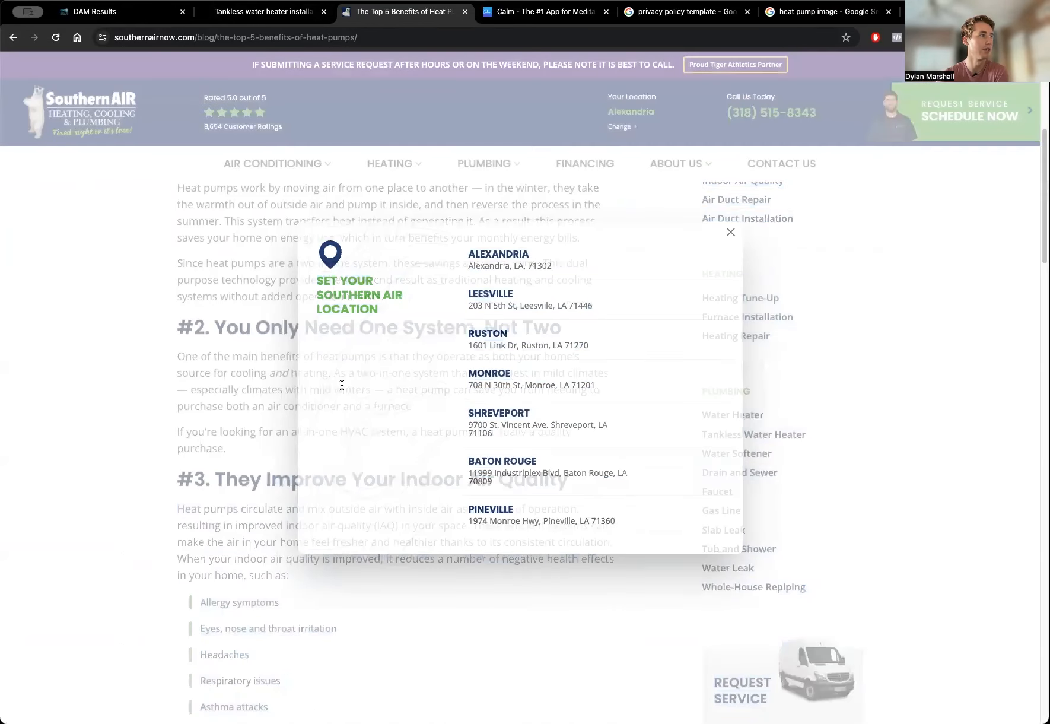
# Examine the remaining benefit headings in Southern Air's heat pump article, from indoor air quality through quiet operation.
pyautogui.scroll(-3, 137, 401)
pyautogui.scroll(-3, 315, 425)
pyautogui.moveTo(328, 434); pyautogui.dragTo(515, 436)
pyautogui.click(296, 438)
pyautogui.scroll(-4, 125, 433)
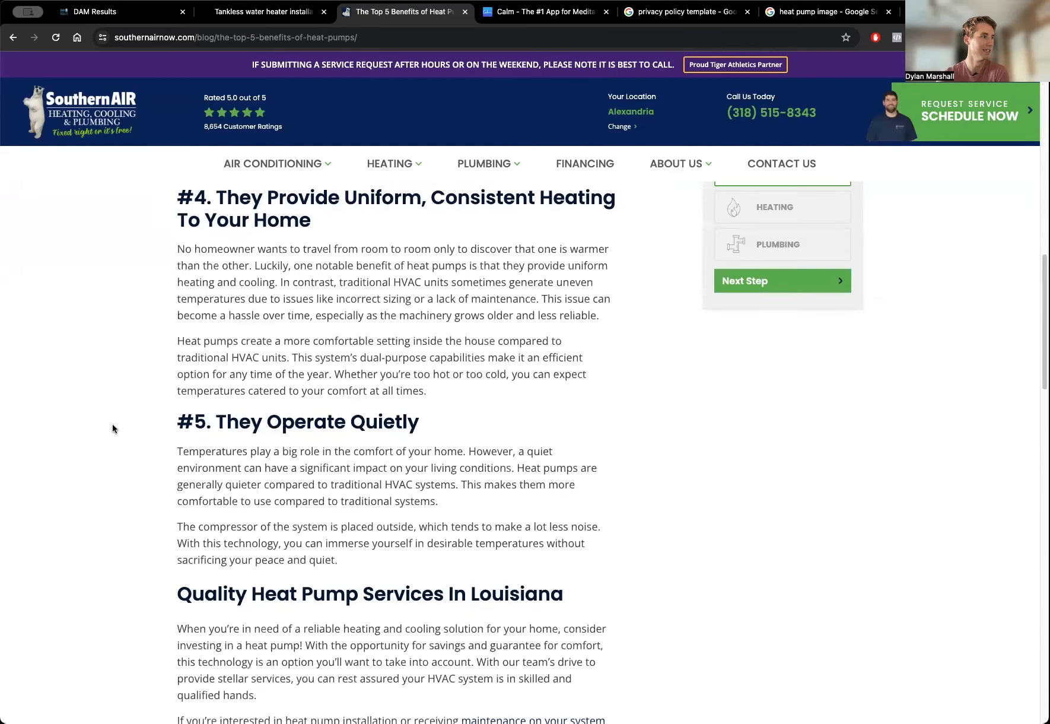
pyautogui.scroll(-1, 262, 393)
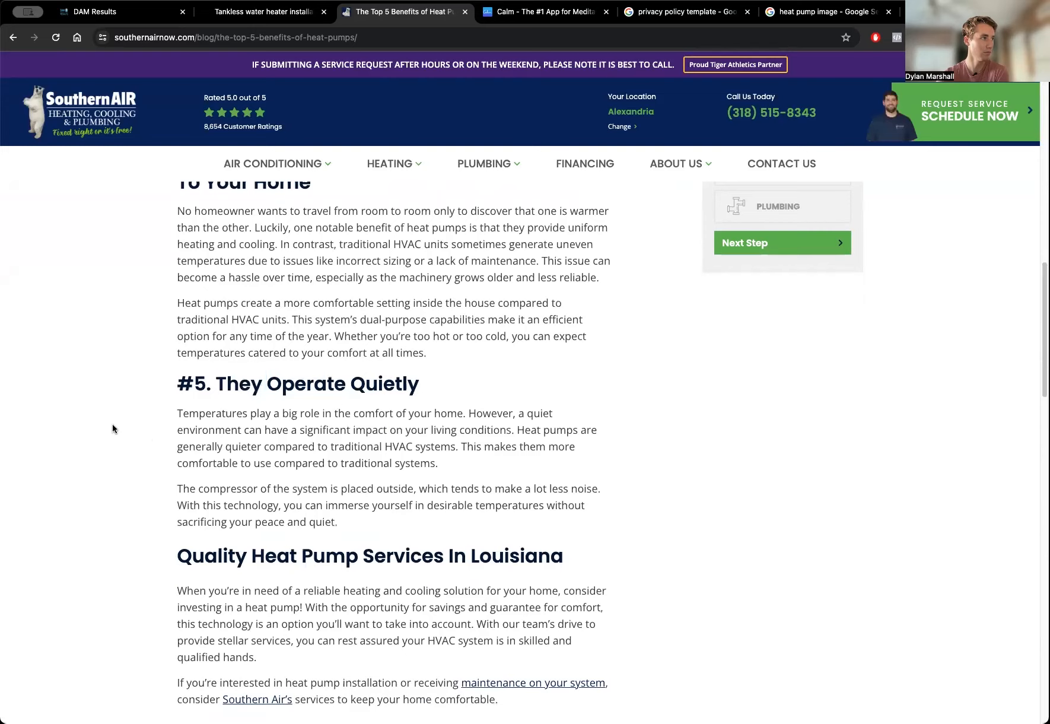
pyautogui.scroll(12, 113, 429)
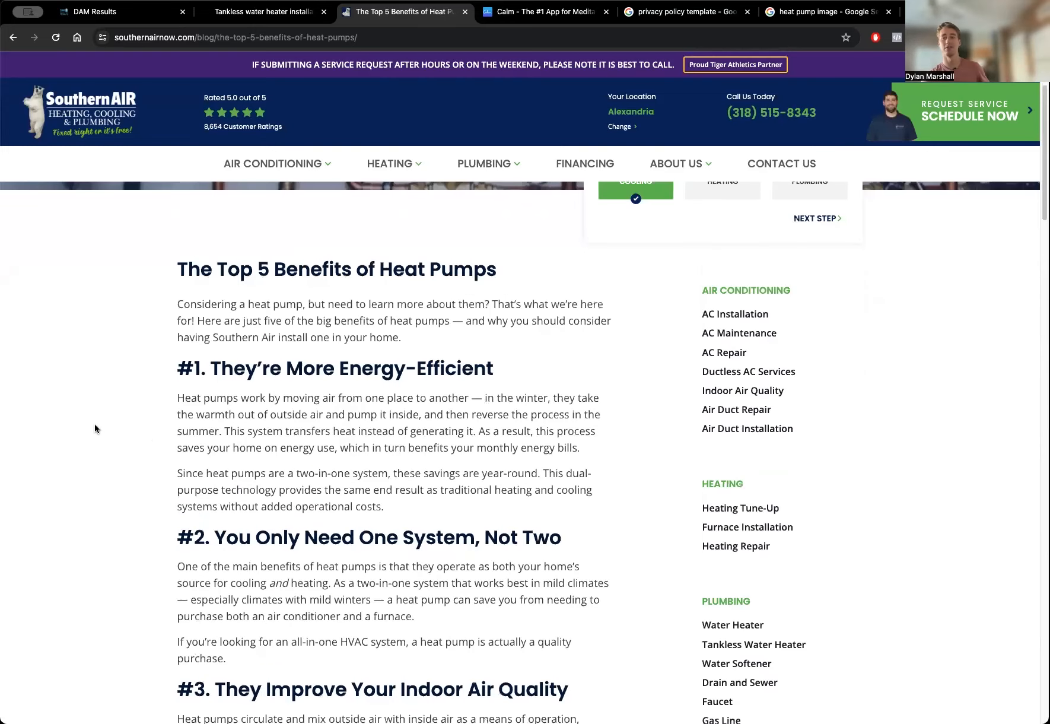
pyautogui.scroll(2, 95, 428)
pyautogui.scroll(-1, 87, 432)
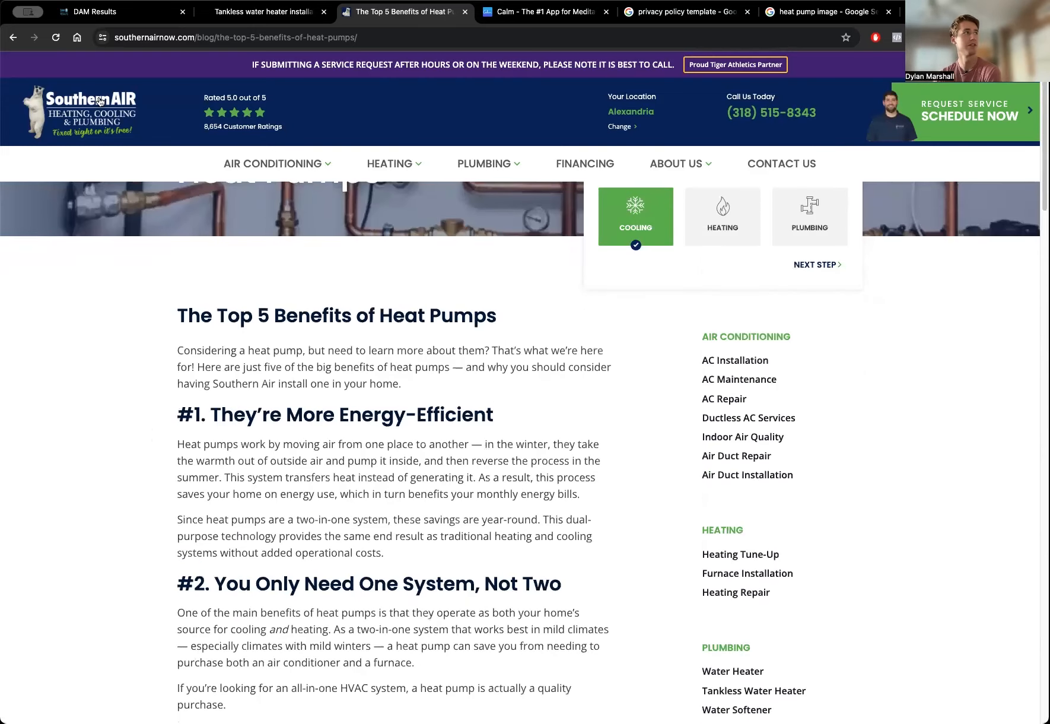
# Check the tankless water heater page's benefit section, then reread the Southern Air benefit headings for points suited to the heat pump page.
pyautogui.click(275, 23)
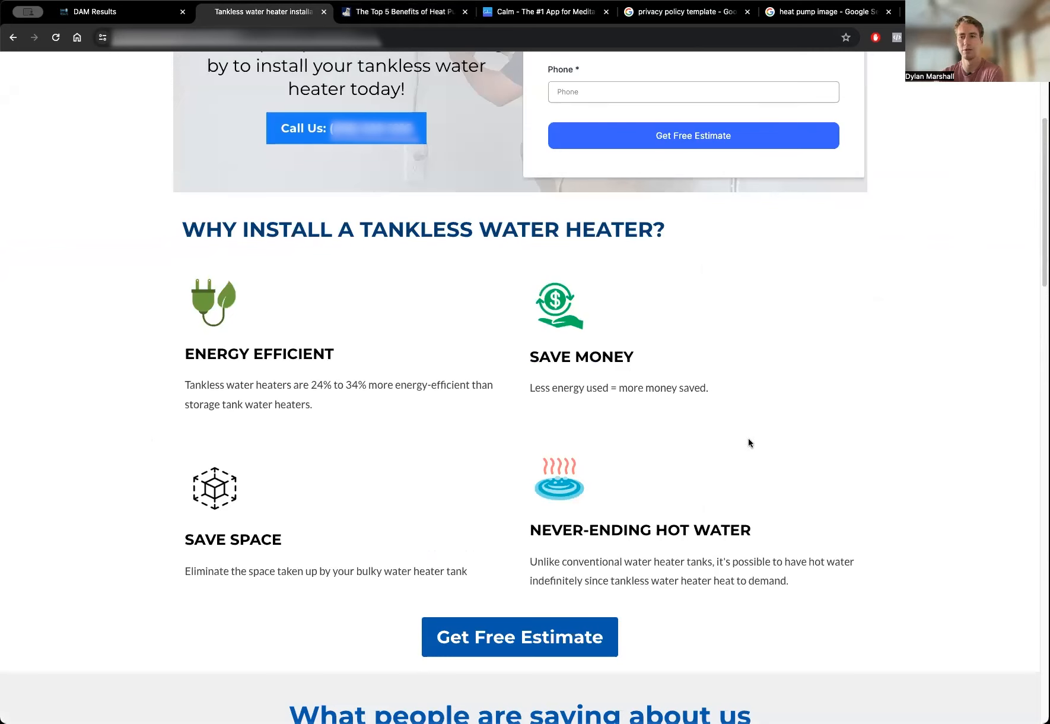
pyautogui.click(411, 13)
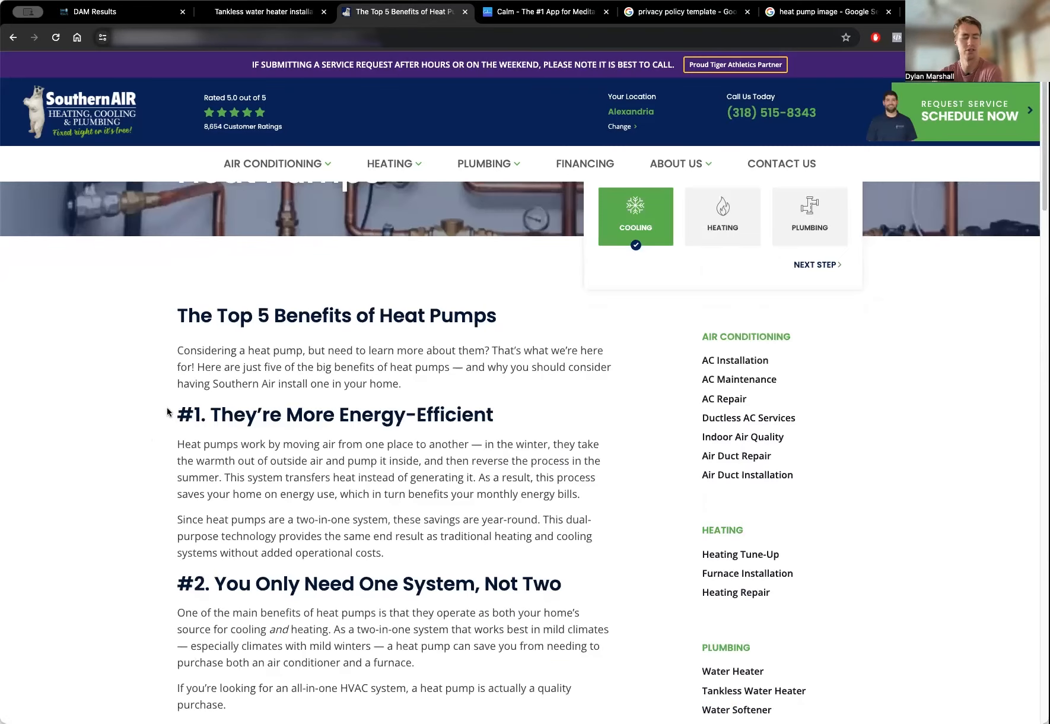
pyautogui.scroll(-2, 167, 412)
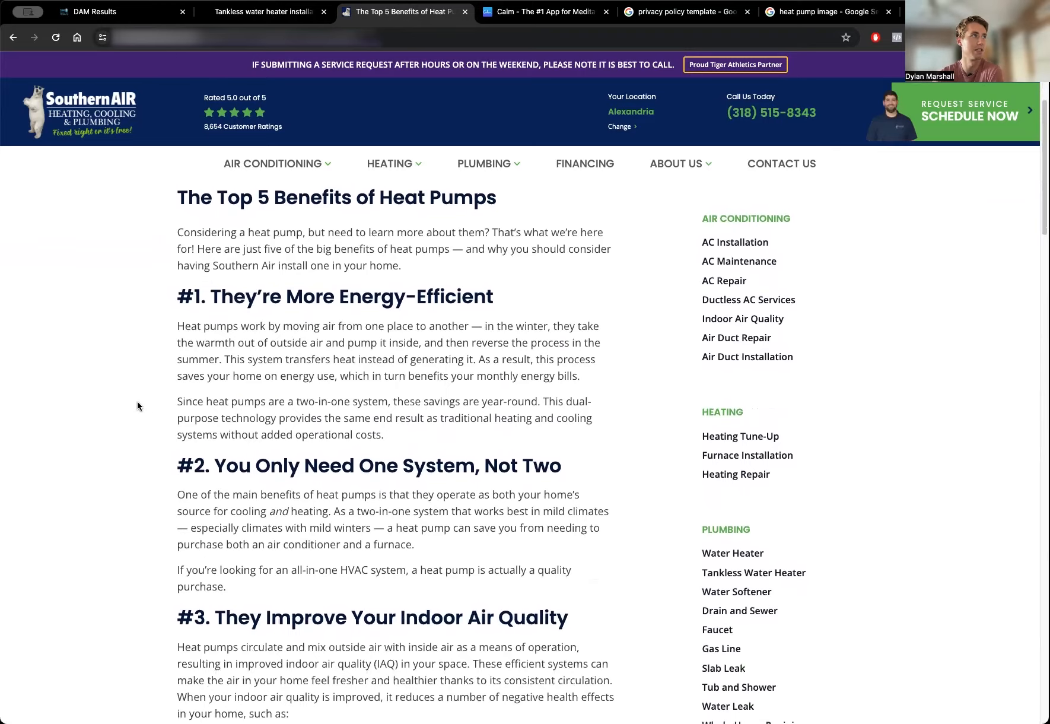
pyautogui.moveTo(281, 297); pyautogui.dragTo(402, 327)
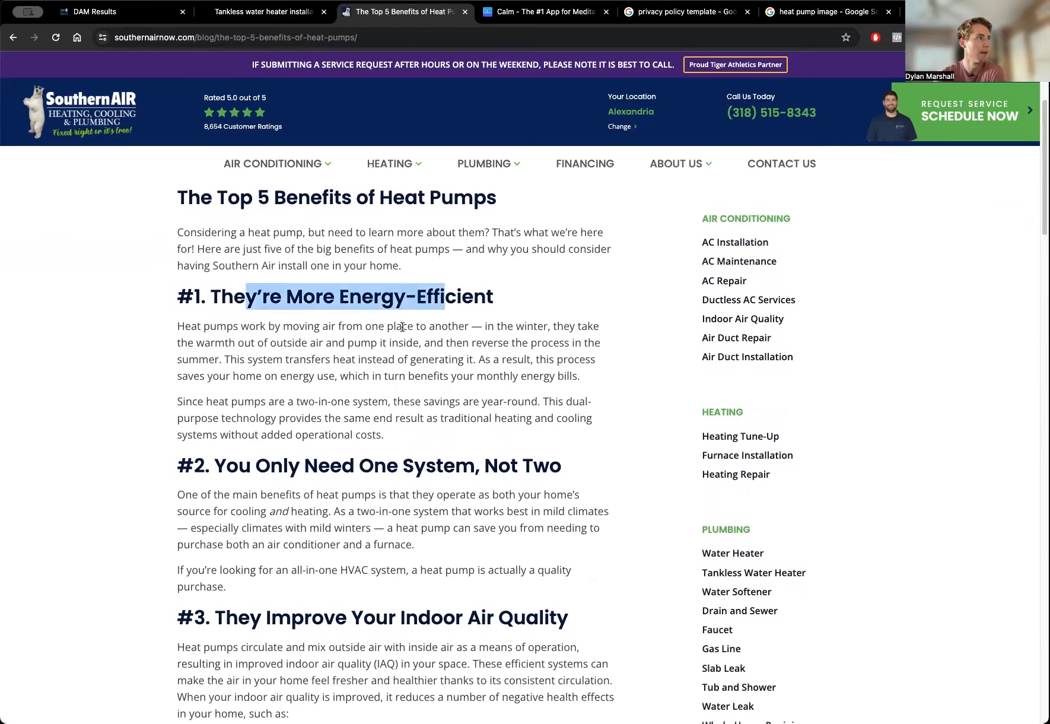
pyautogui.scroll(-2, 171, 400)
pyautogui.moveTo(303, 325); pyautogui.dragTo(518, 326)
pyautogui.scroll(-3, 89, 415)
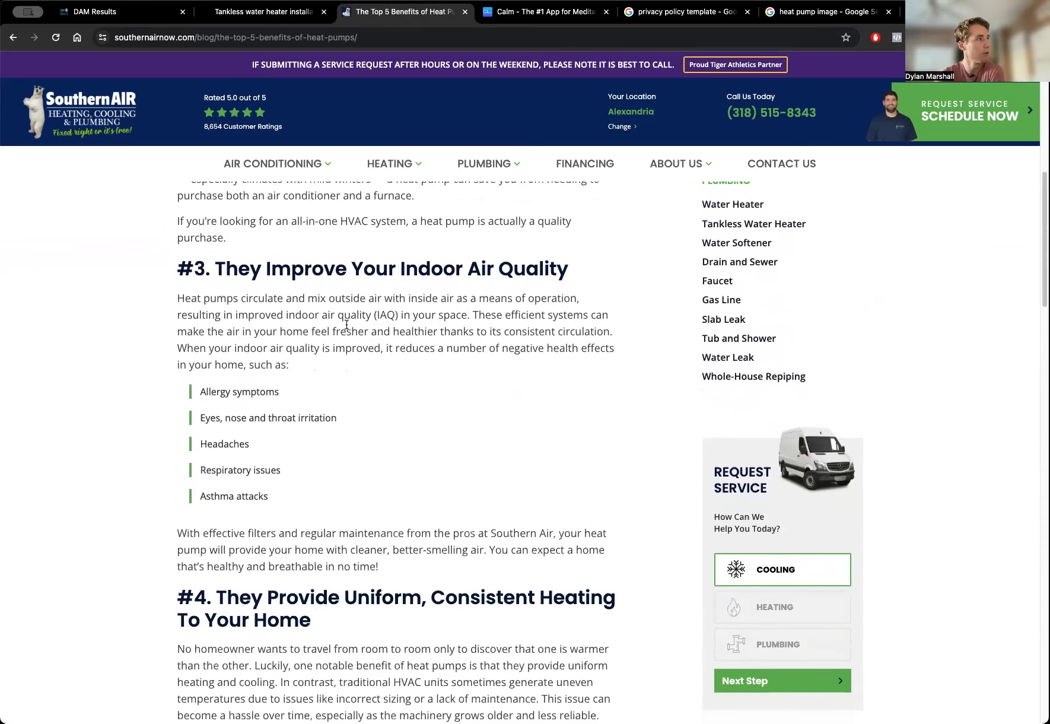
pyautogui.scroll(-3, 178, 412)
pyautogui.moveTo(285, 430); pyautogui.dragTo(607, 428)
pyautogui.click(263, 438)
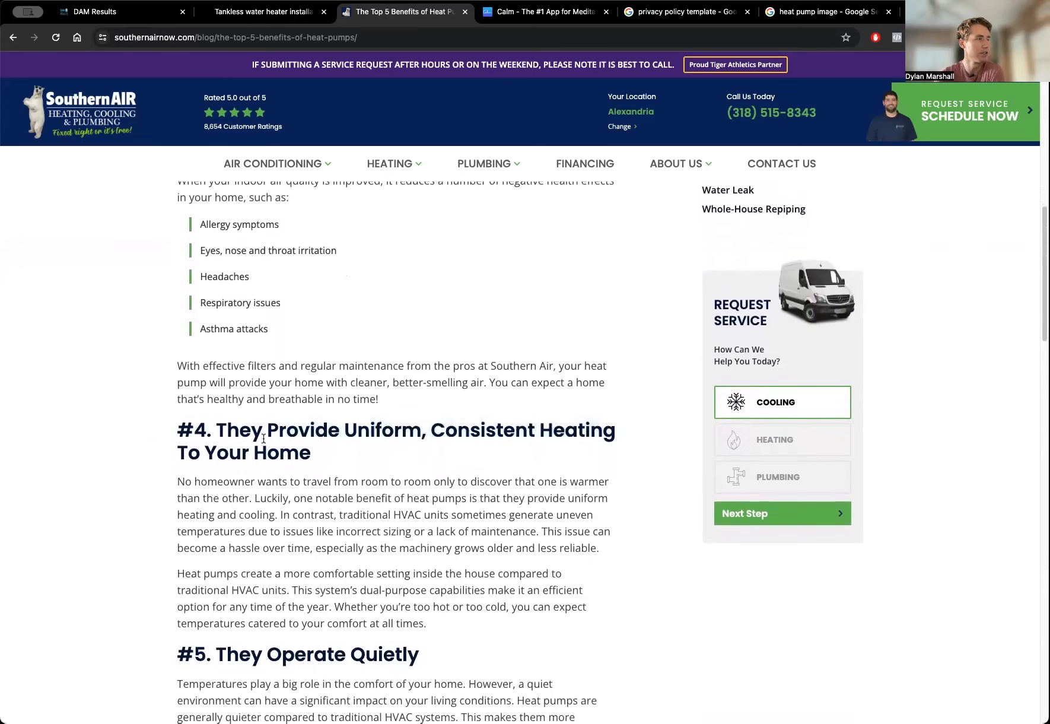
pyautogui.moveTo(249, 426); pyautogui.dragTo(525, 450)
pyautogui.click(529, 438)
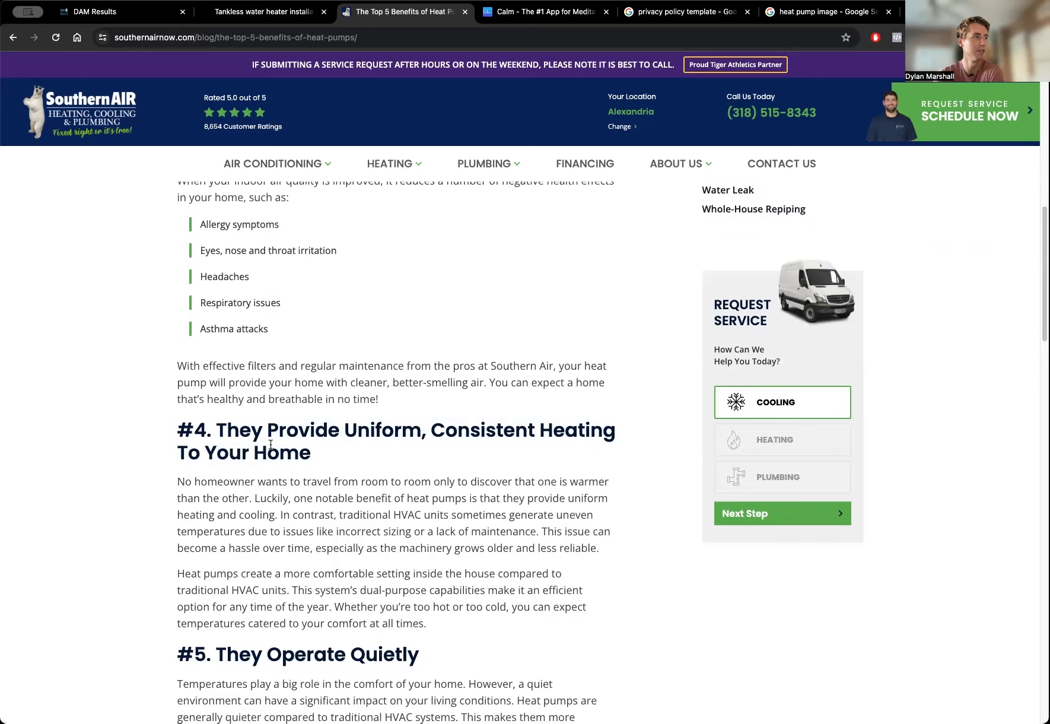
pyautogui.scroll(-2, 285, 572)
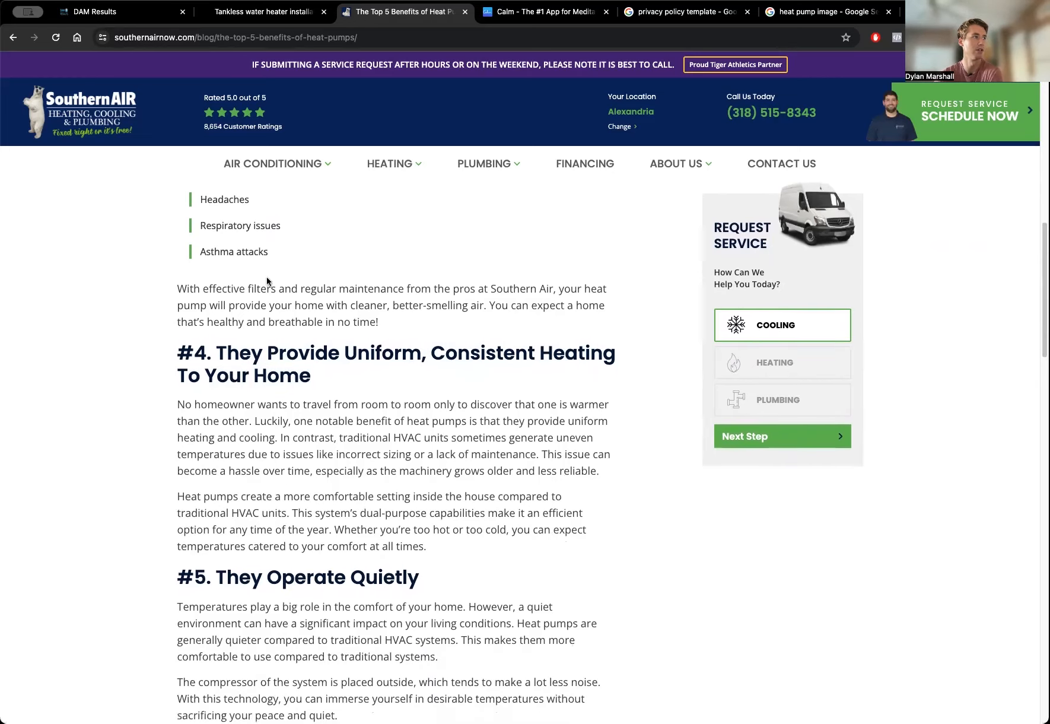
pyautogui.scroll(5, 273, 510)
pyautogui.scroll(8, 444, 542)
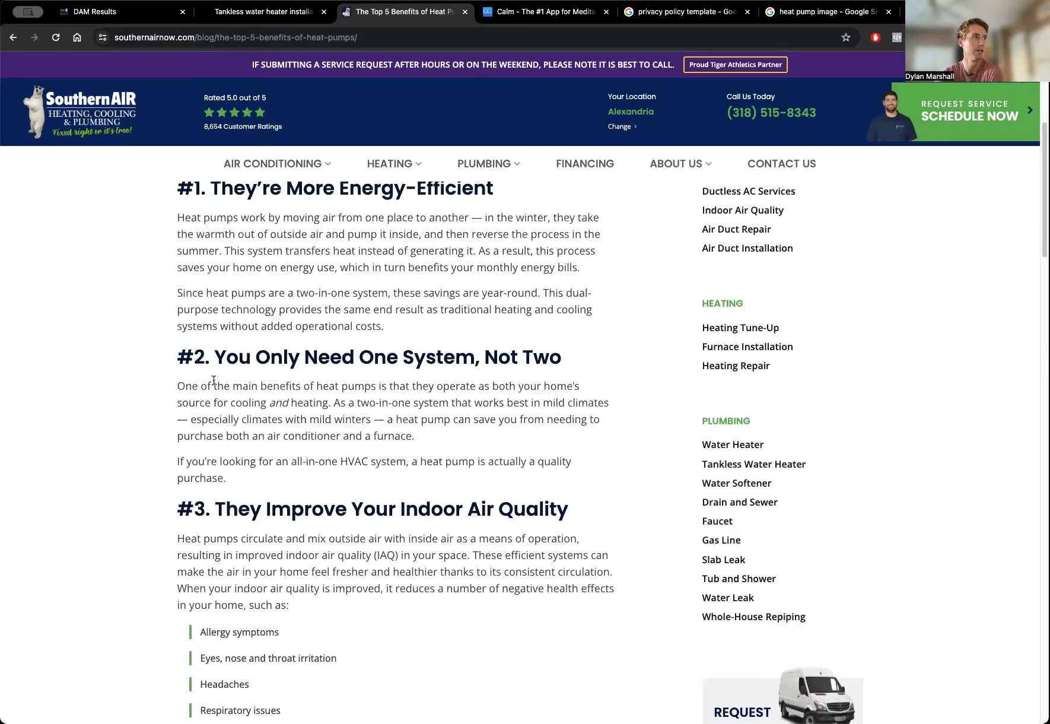
# Return to the DAM Results page builder and add a one-column row below the hero with the headline "Why Install a heat pump?".
pyautogui.press('super+1')
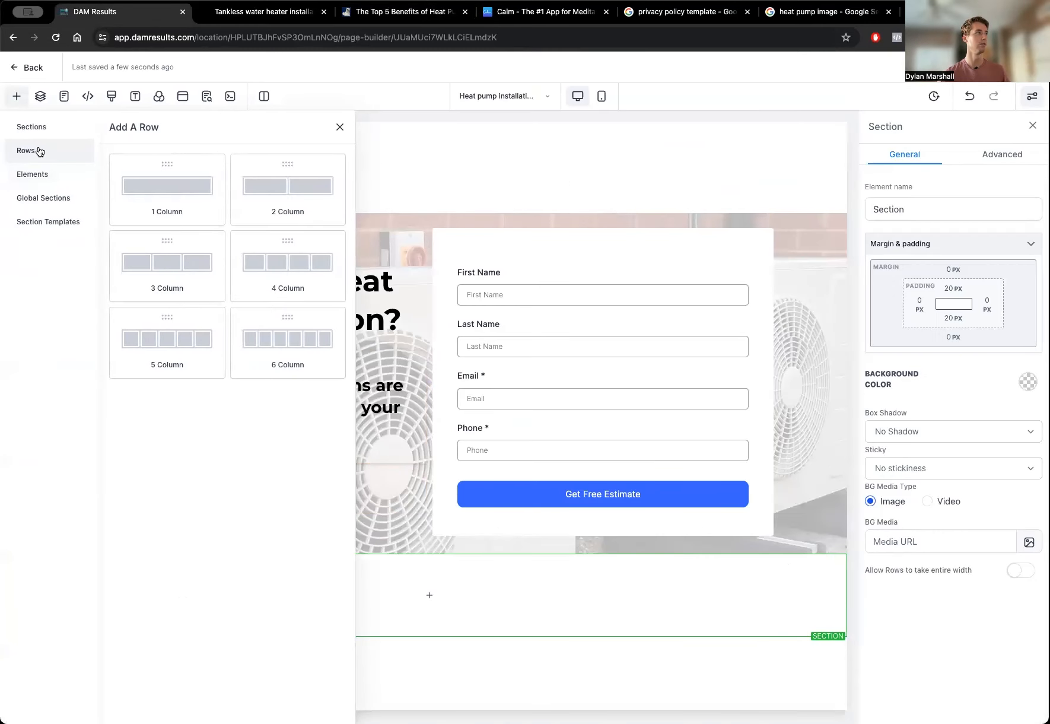
pyautogui.click(146, 176)
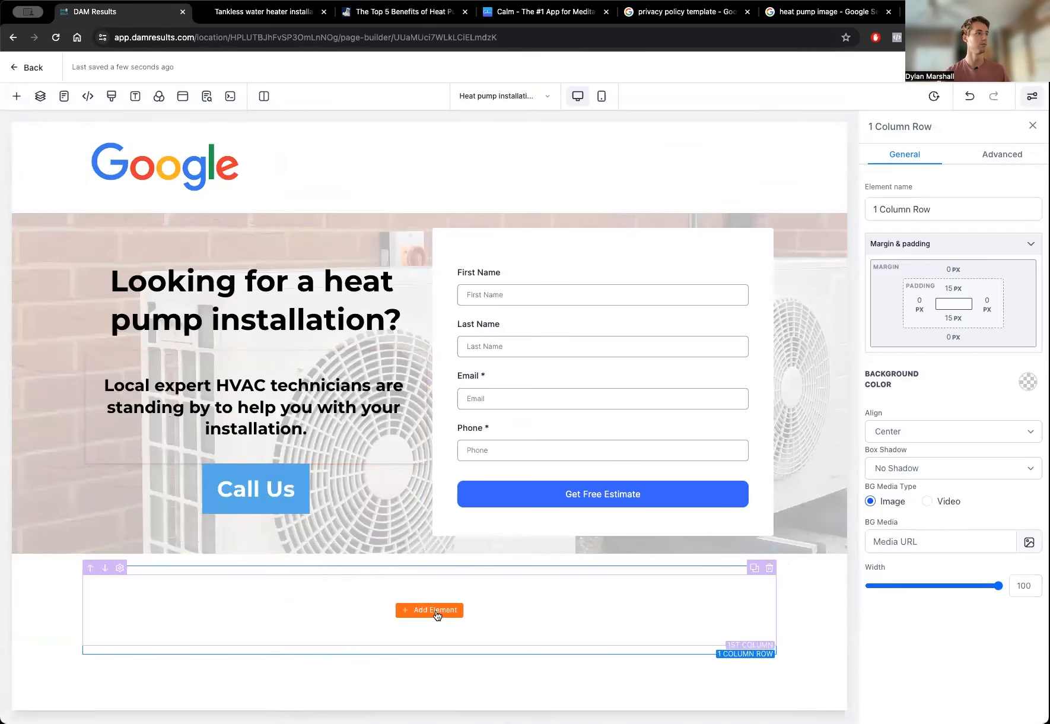
pyautogui.click(429, 610)
pyautogui.click(146, 230)
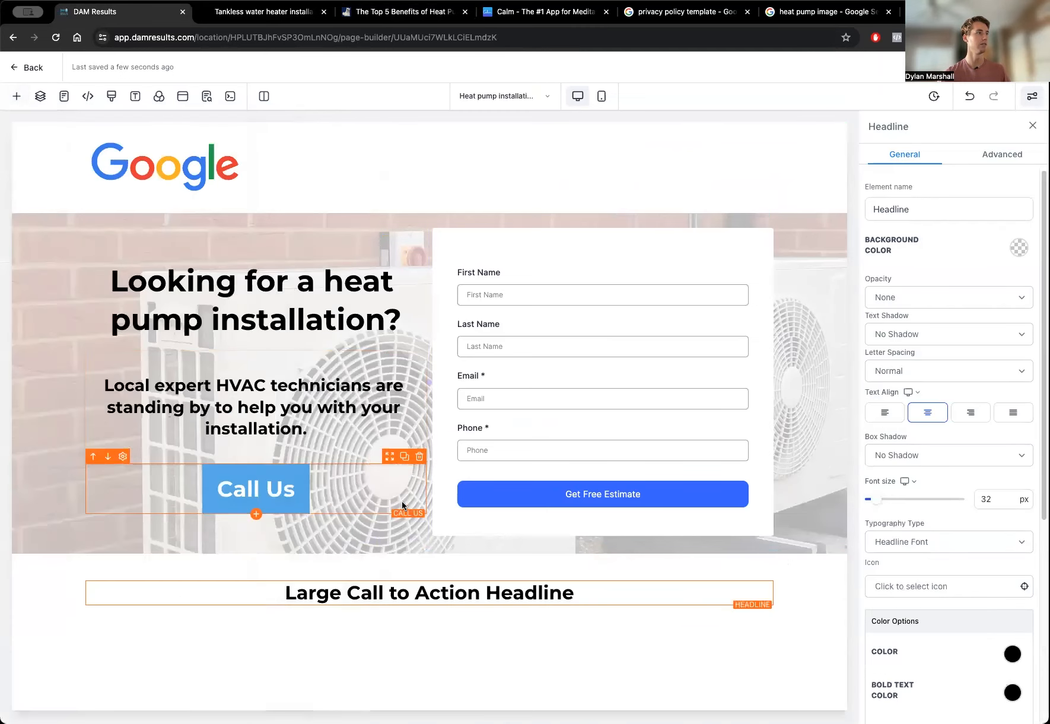
pyautogui.doubleClick(427, 592)
pyautogui.write('Why ')
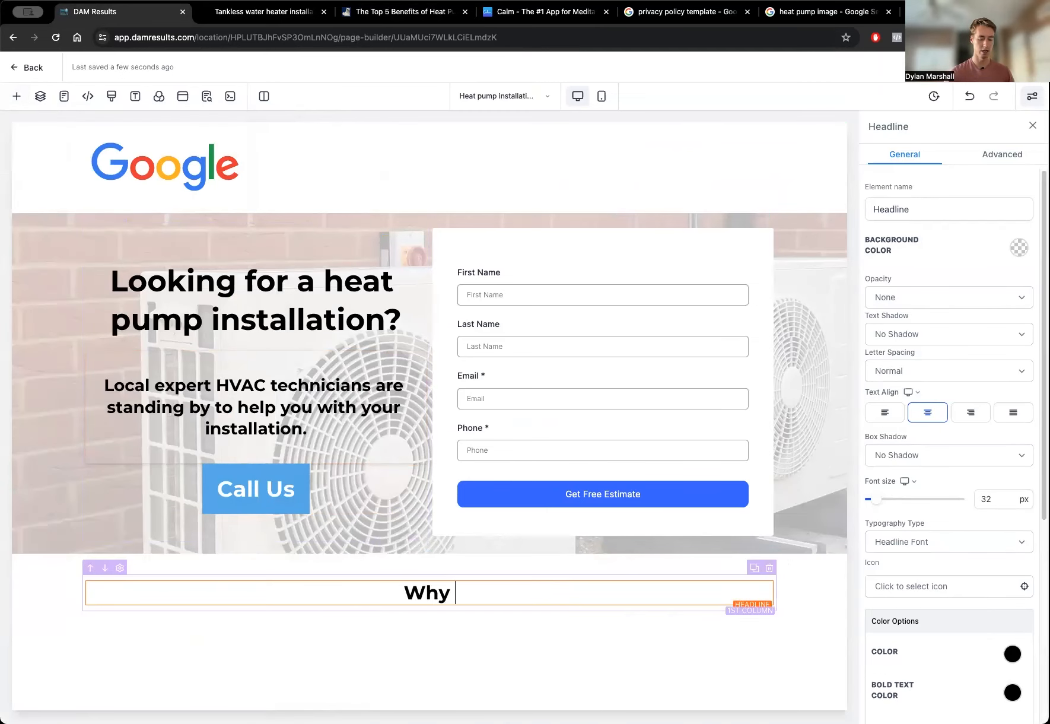
pyautogui.write('Install.')
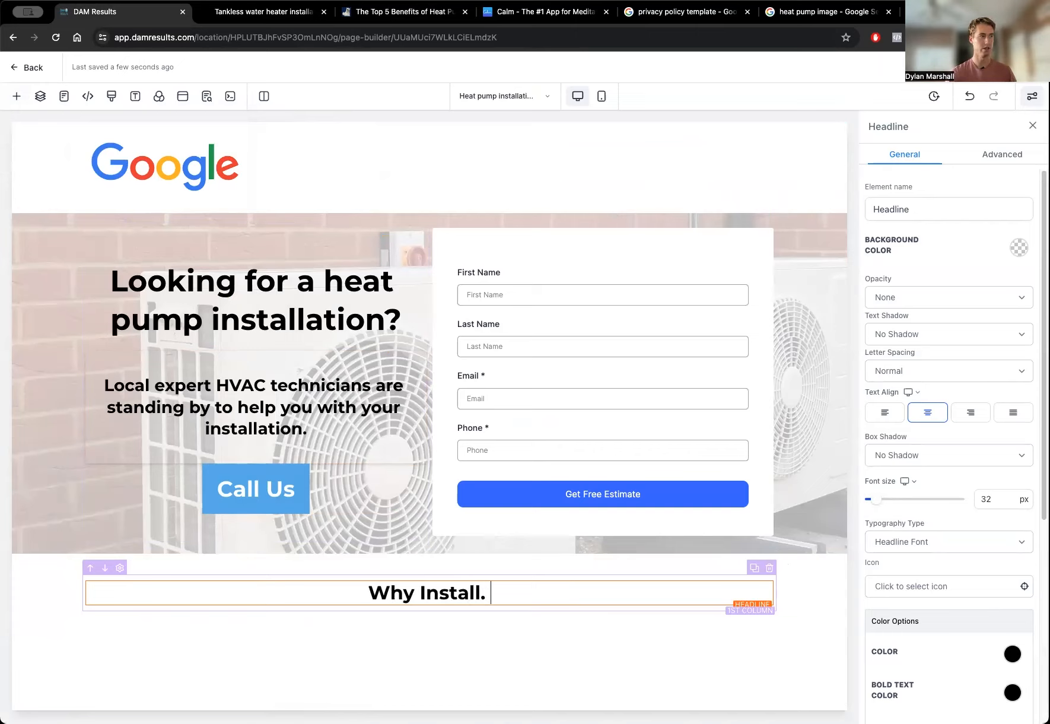
pyautogui.press('BackSpace')
pyautogui.write('a heat pump?')
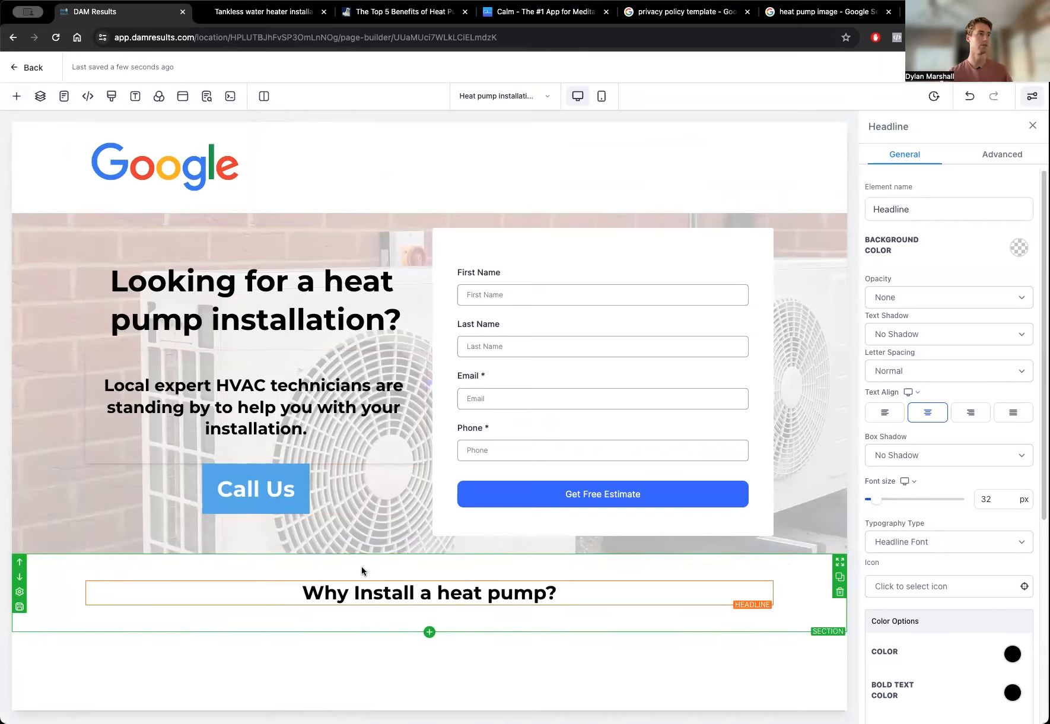
# Add a new section below the "Why Install a heat pump?" headline and place a two-column row in it.
pyautogui.click(430, 632)
pyautogui.click(124, 174)
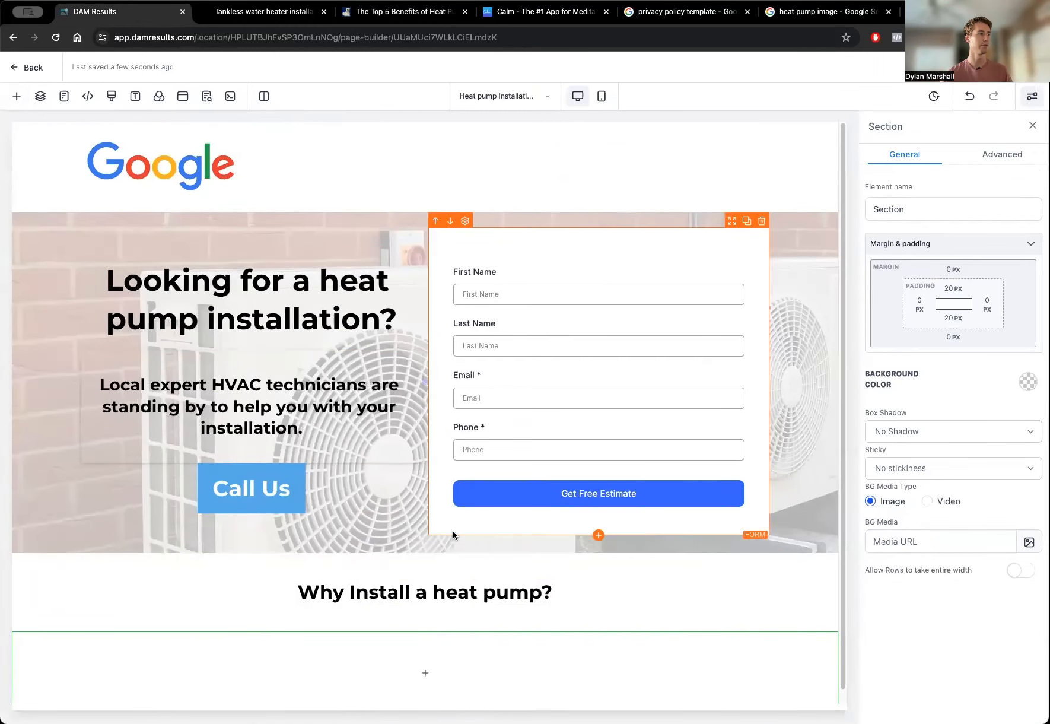
pyautogui.scroll(-1, 455, 535)
pyautogui.click(435, 660)
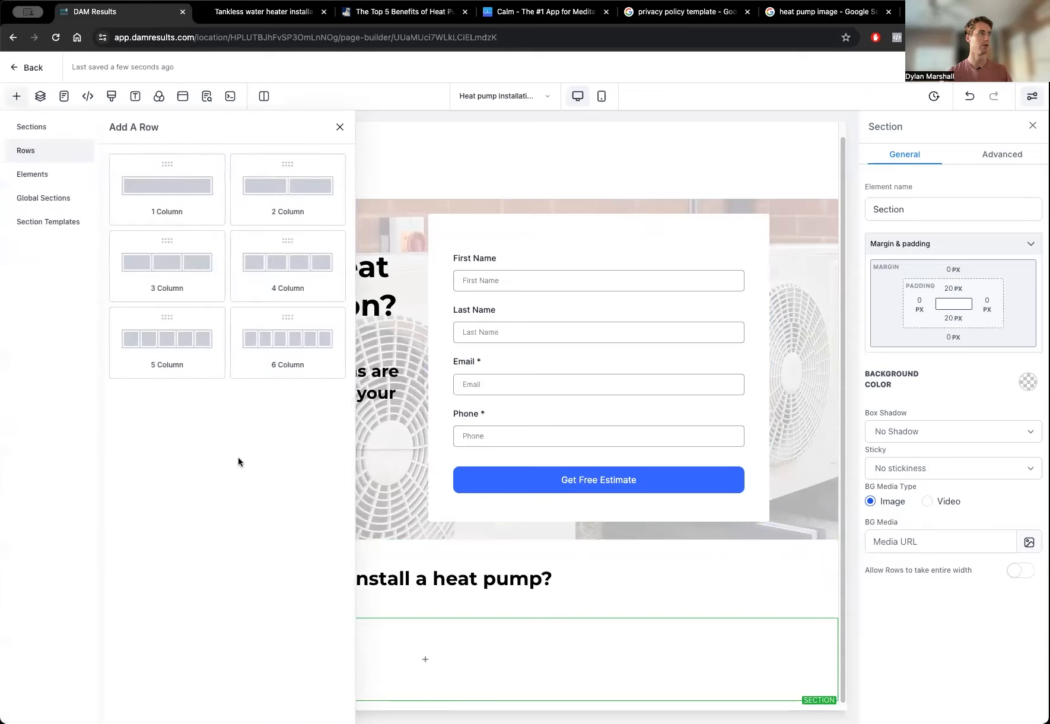
pyautogui.click(303, 210)
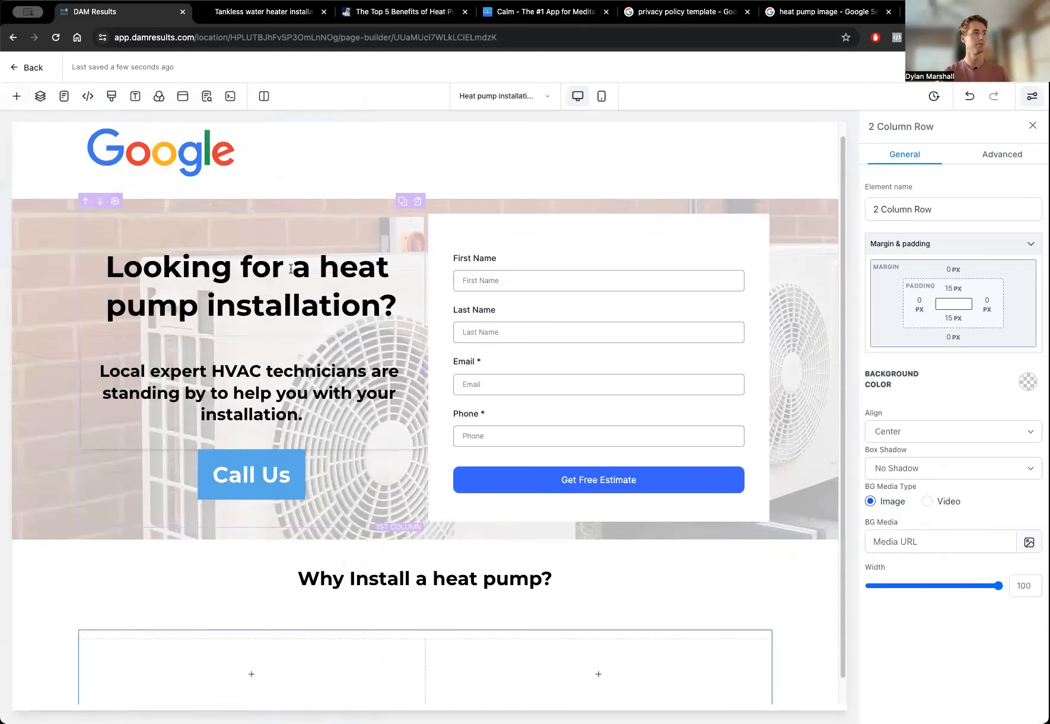
pyautogui.scroll(-2, 389, 536)
pyautogui.moveTo(266, 650)
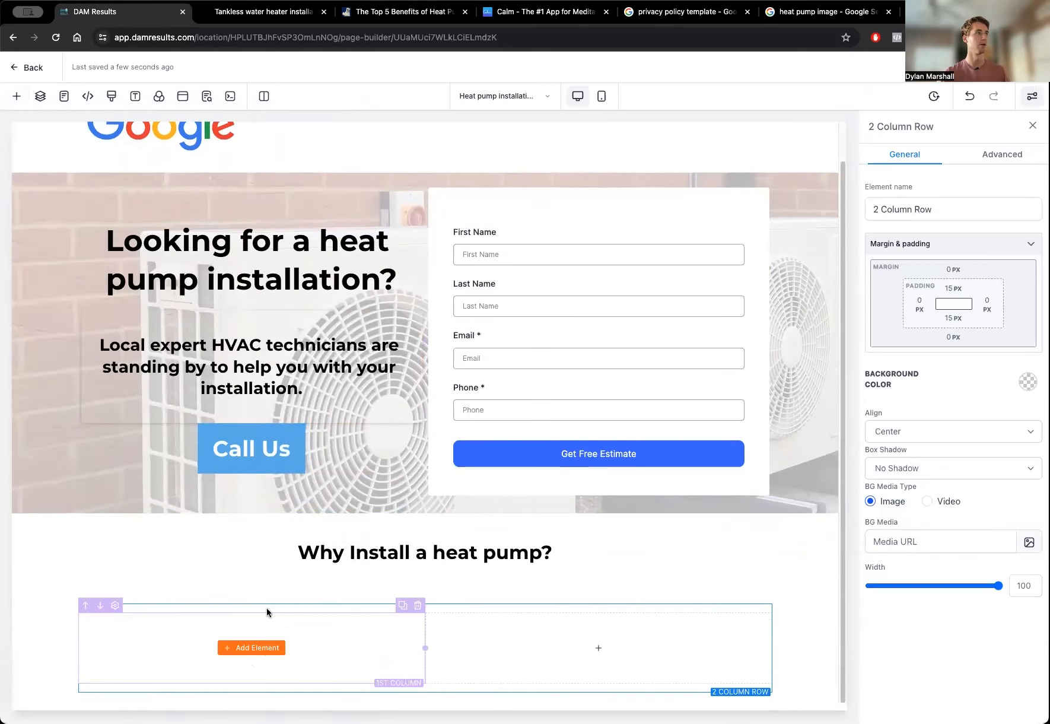
# Examine how the Energy Efficient block on the tankless water heater page combines an icon, heading and description.
pyautogui.click(250, 14)
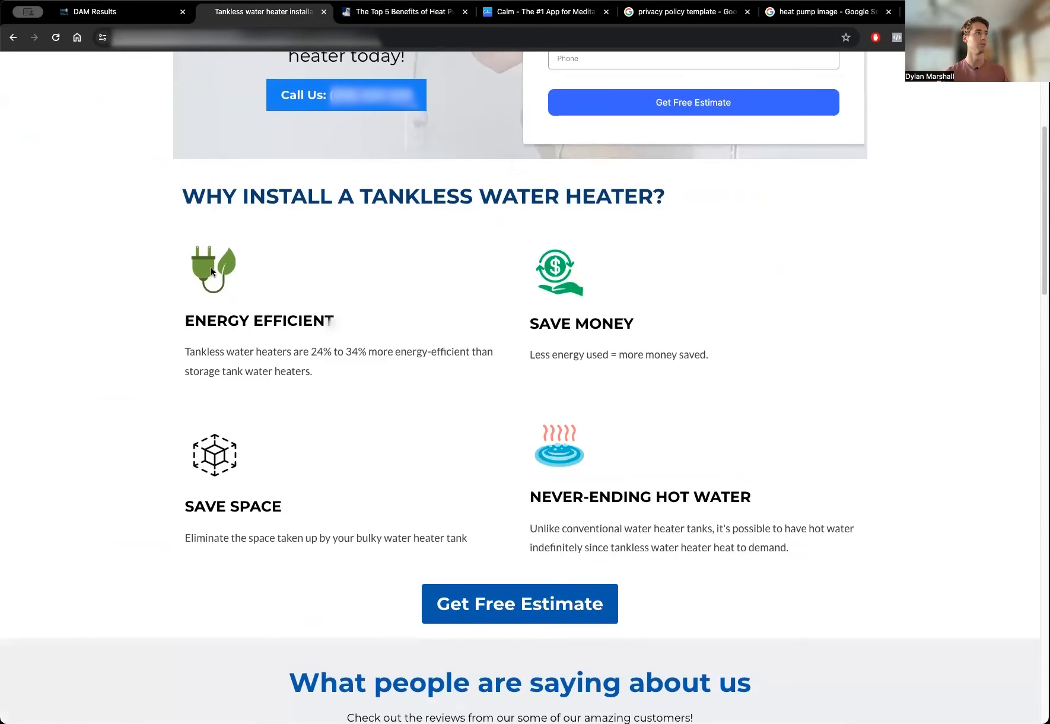
pyautogui.moveTo(238, 320); pyautogui.dragTo(316, 321)
pyautogui.moveTo(243, 371); pyautogui.dragTo(321, 371)
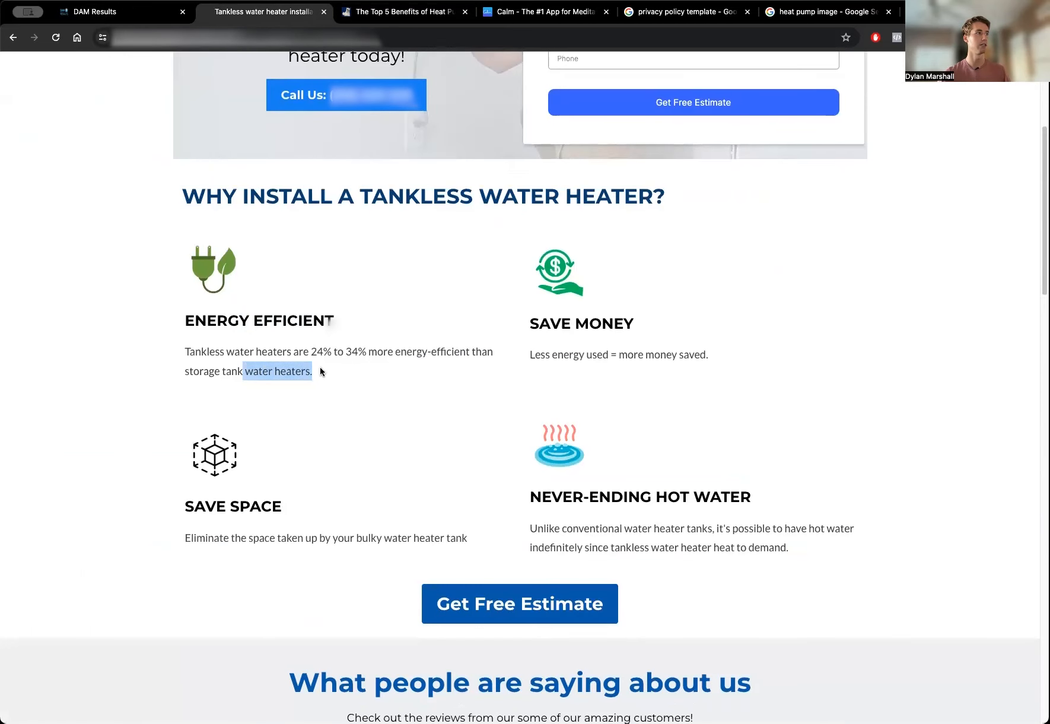
# Back in the page builder, add an image element to the first column of the two-column row.
pyautogui.click(95, 11)
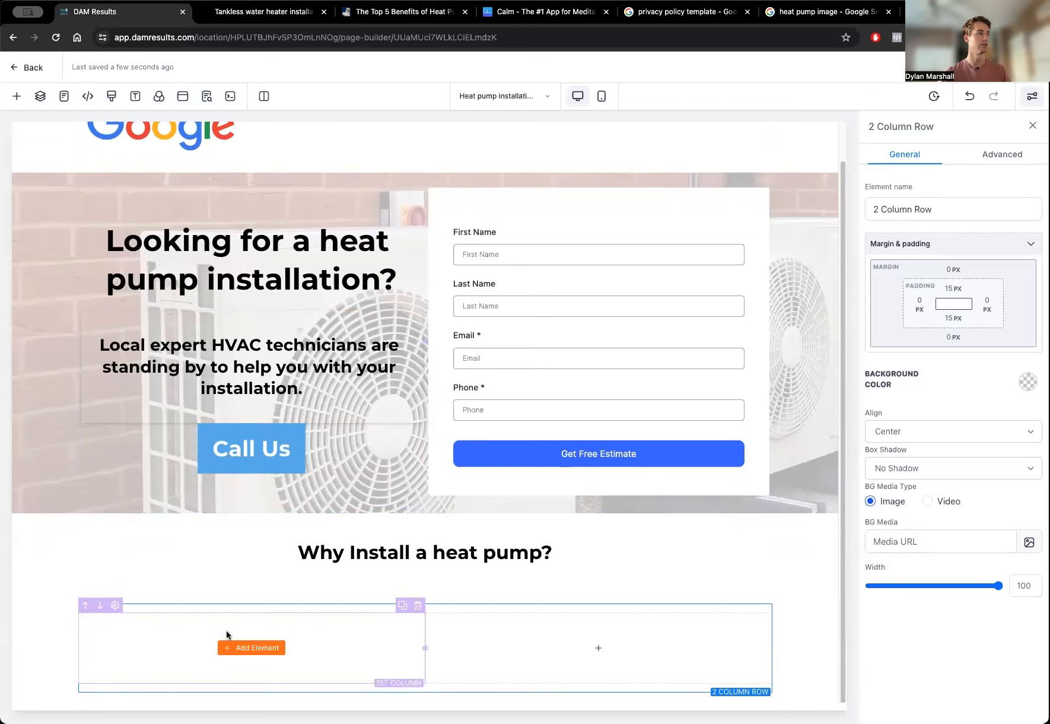
pyautogui.click(238, 651)
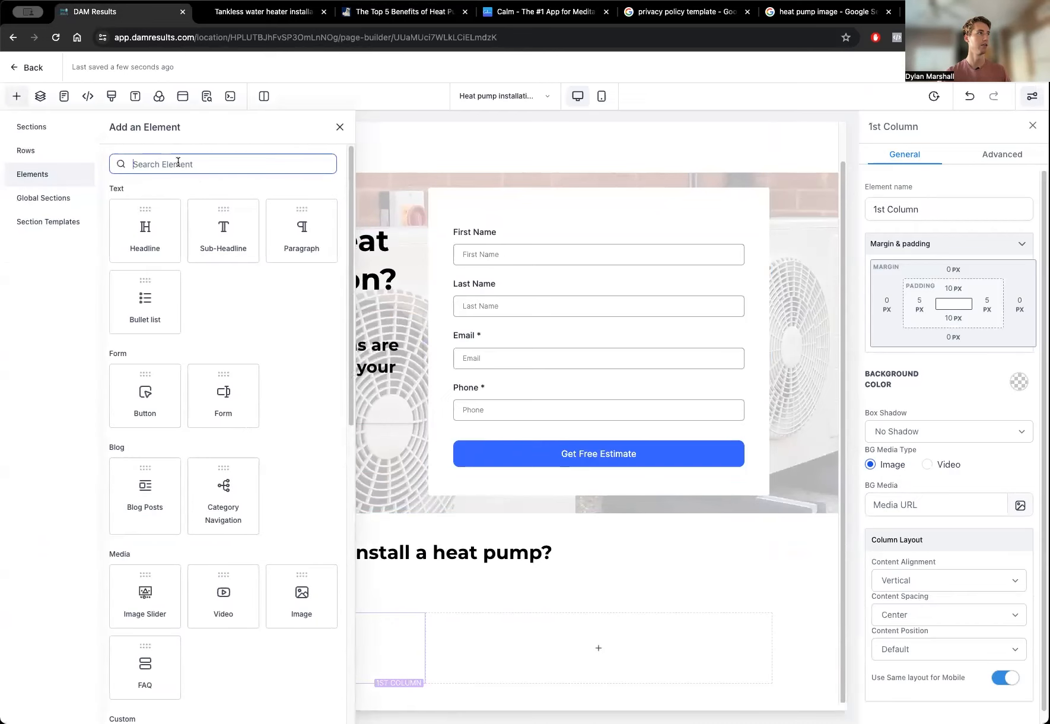
pyautogui.write('image')
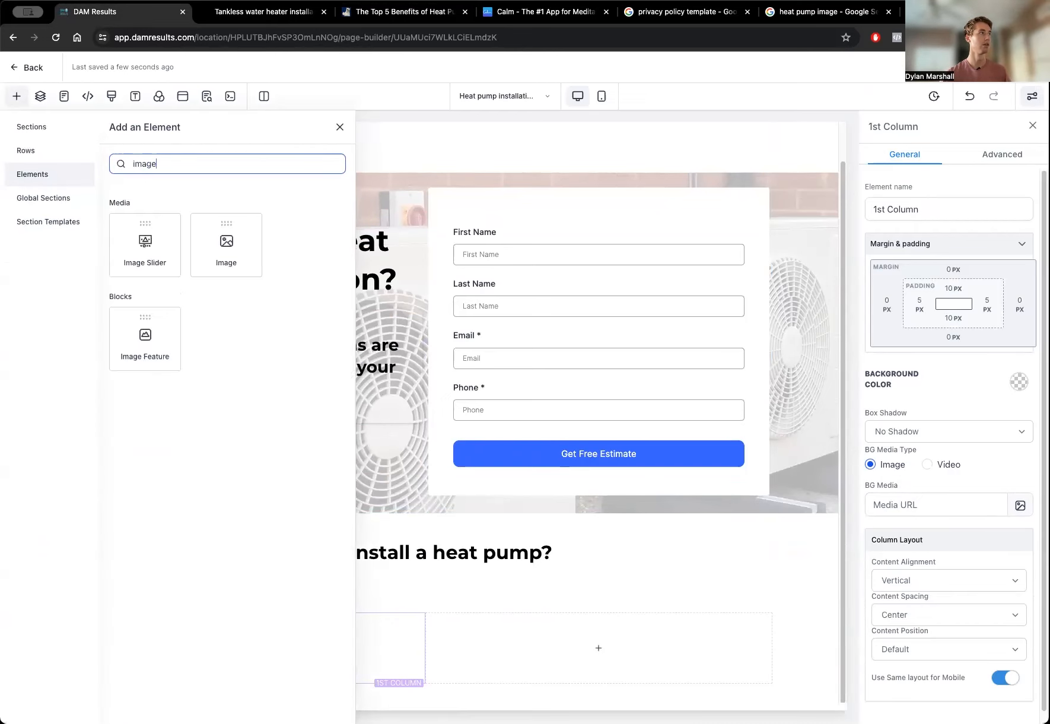
pyautogui.click(227, 243)
pyautogui.scroll(-2, 274, 546)
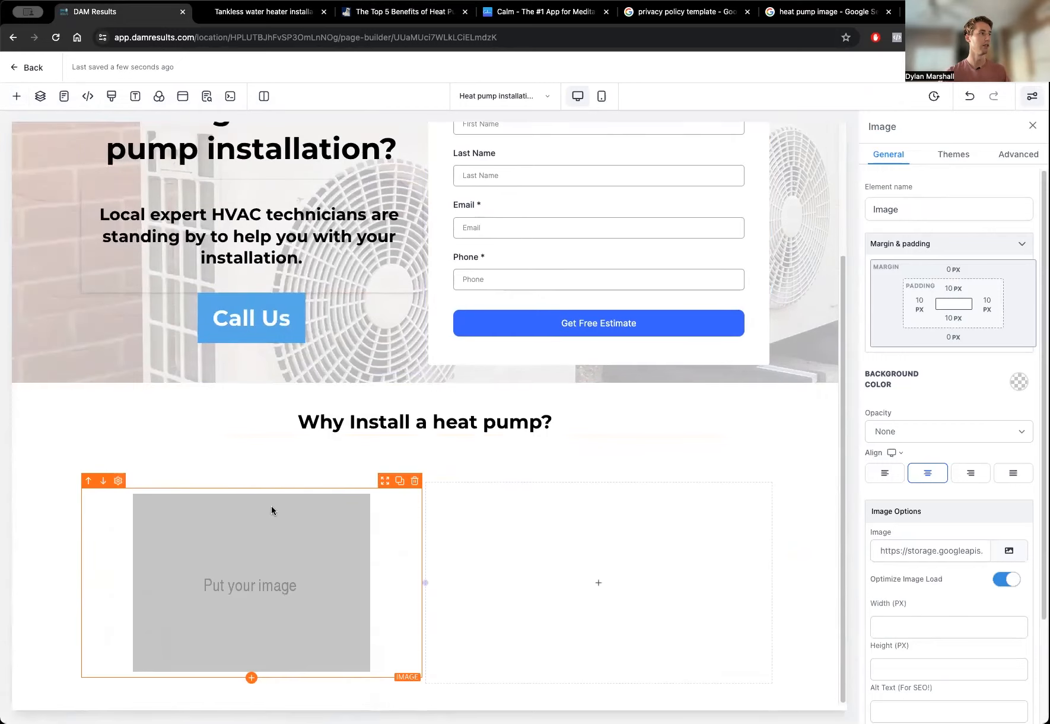
# Add a headline element below the image placeholder in the first column.
pyautogui.click(251, 677)
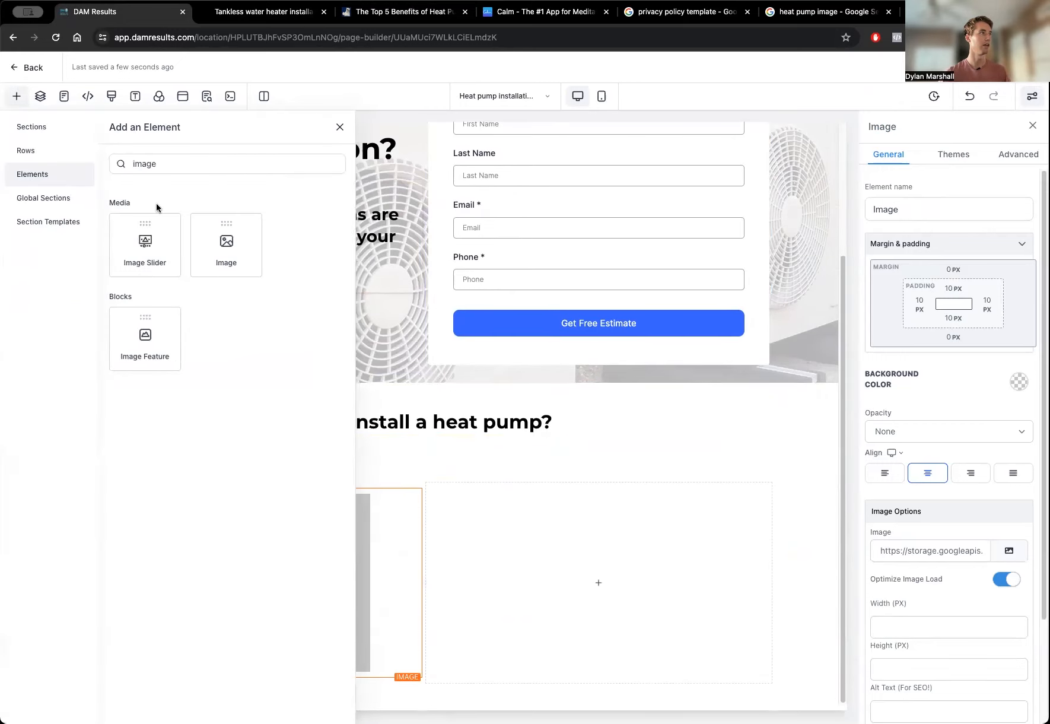
pyautogui.click(116, 156)
pyautogui.write('head')
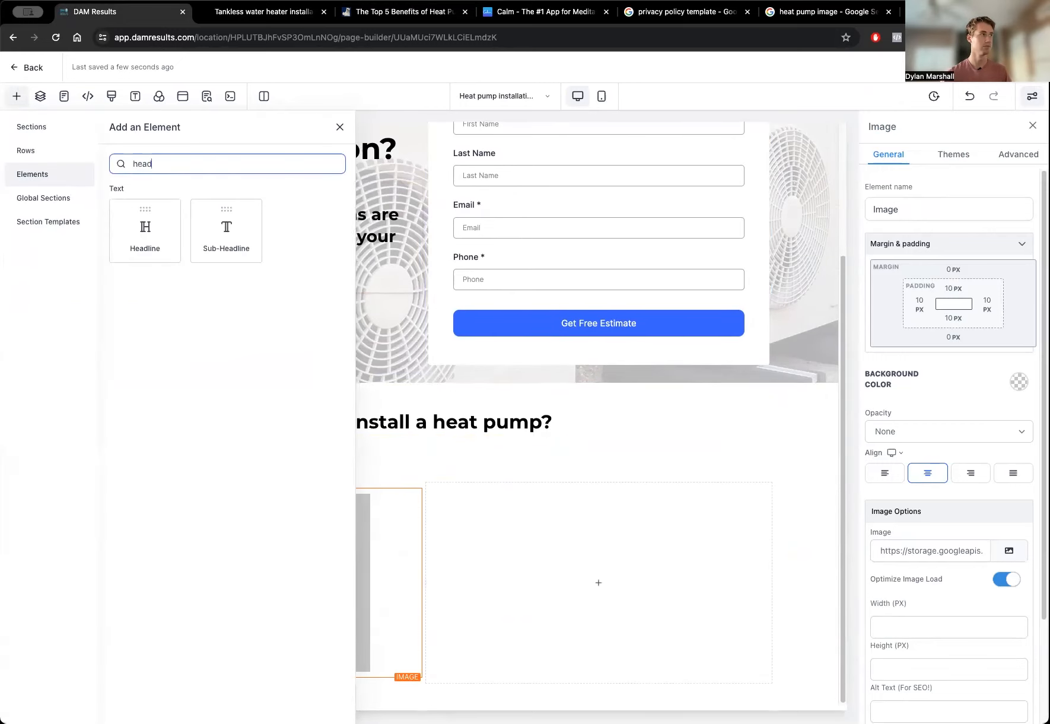
pyautogui.click(148, 206)
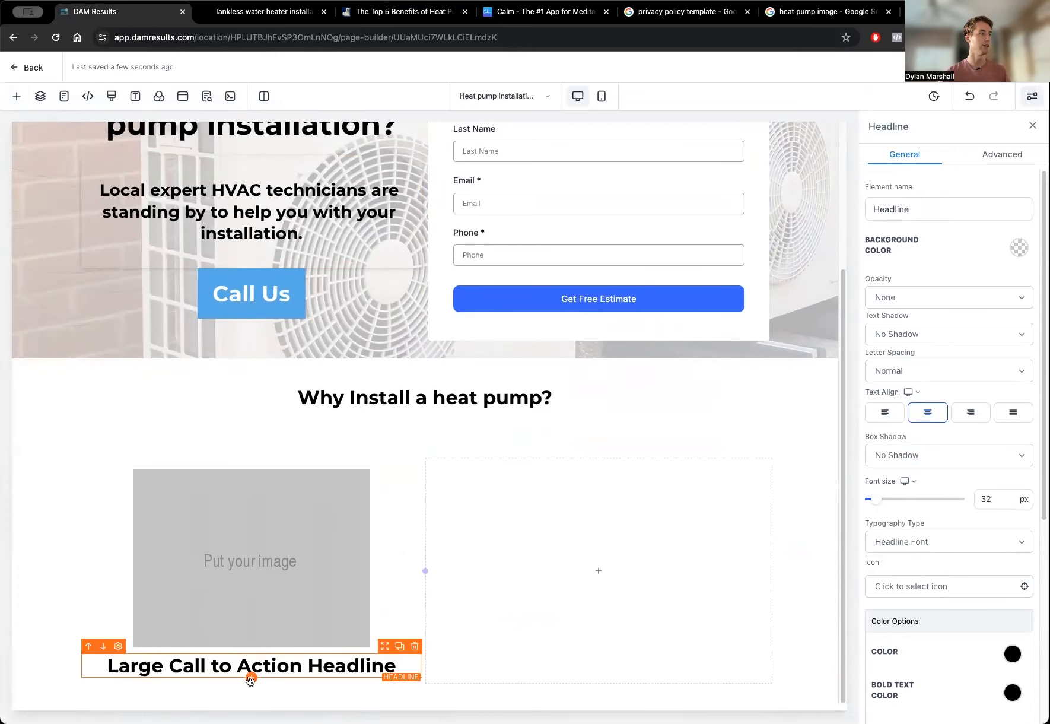
# Add a sub-headline element below the first column's headline, then select the image placeholder above.
pyautogui.click(250, 677)
pyautogui.click(133, 157)
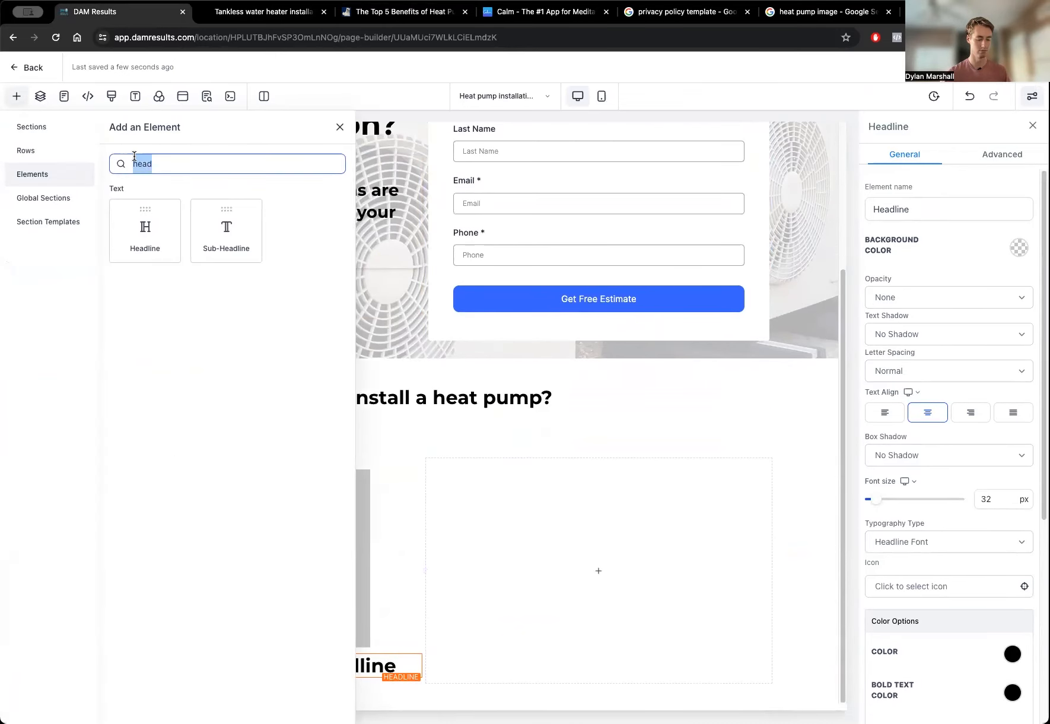
pyautogui.write('sub')
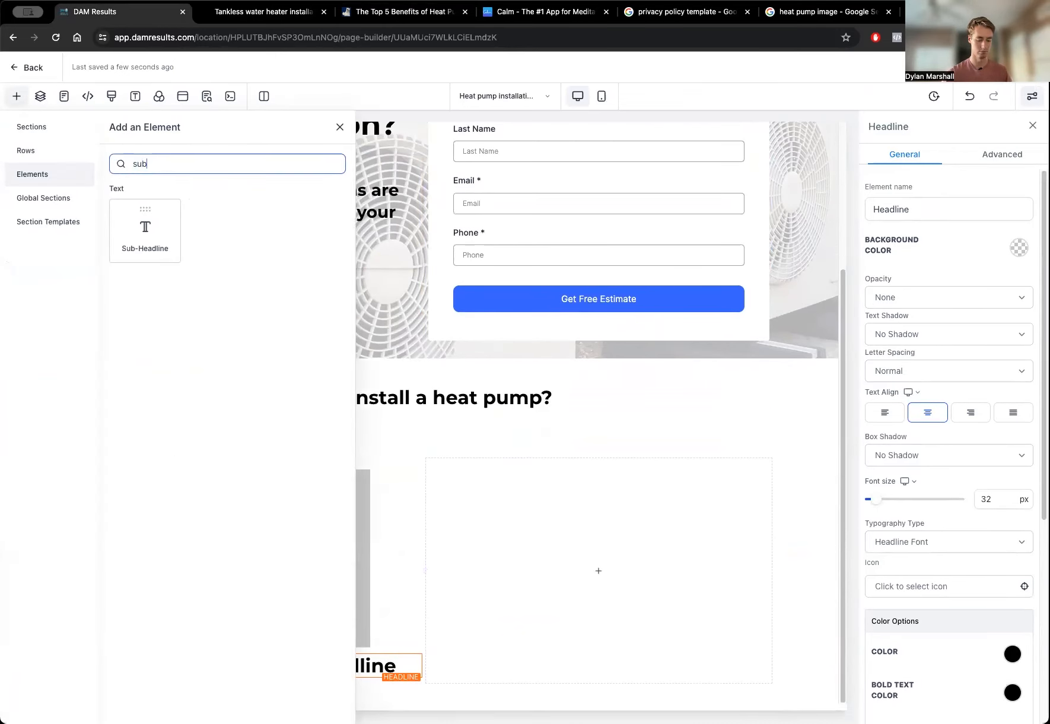
pyautogui.click(168, 254)
pyautogui.scroll(-1, 350, 476)
pyautogui.click(312, 525)
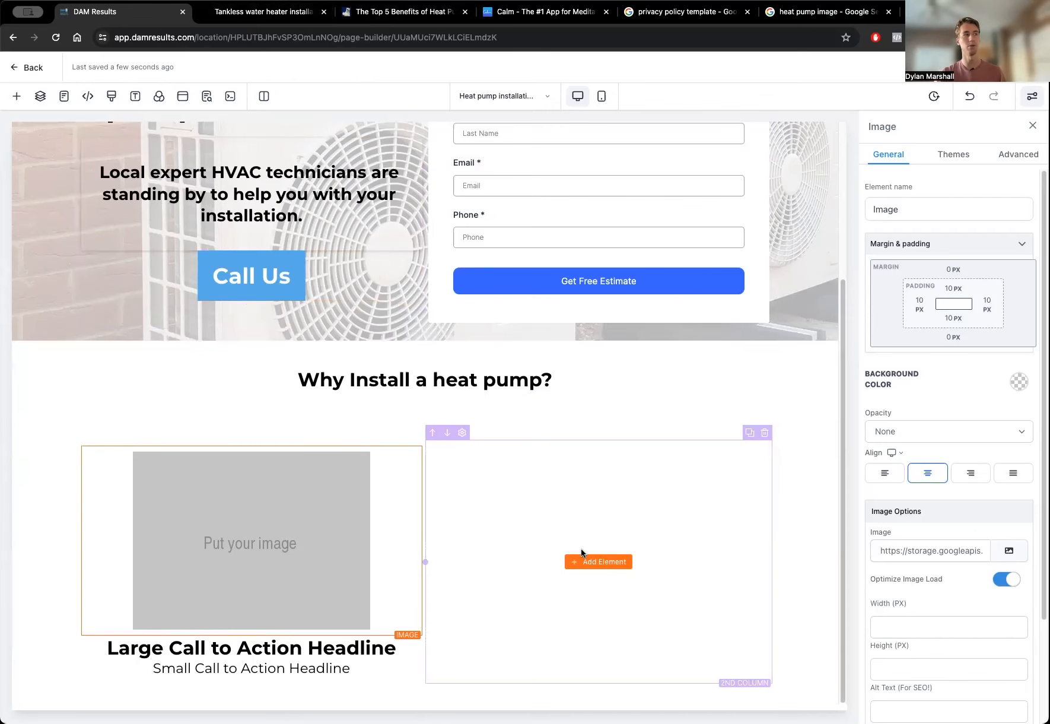
# Check the first benefit in the heat pump benefits article, and change the first column's headline in the page builder to "Increased Energy Efficiency".
pyautogui.click(400, 11)
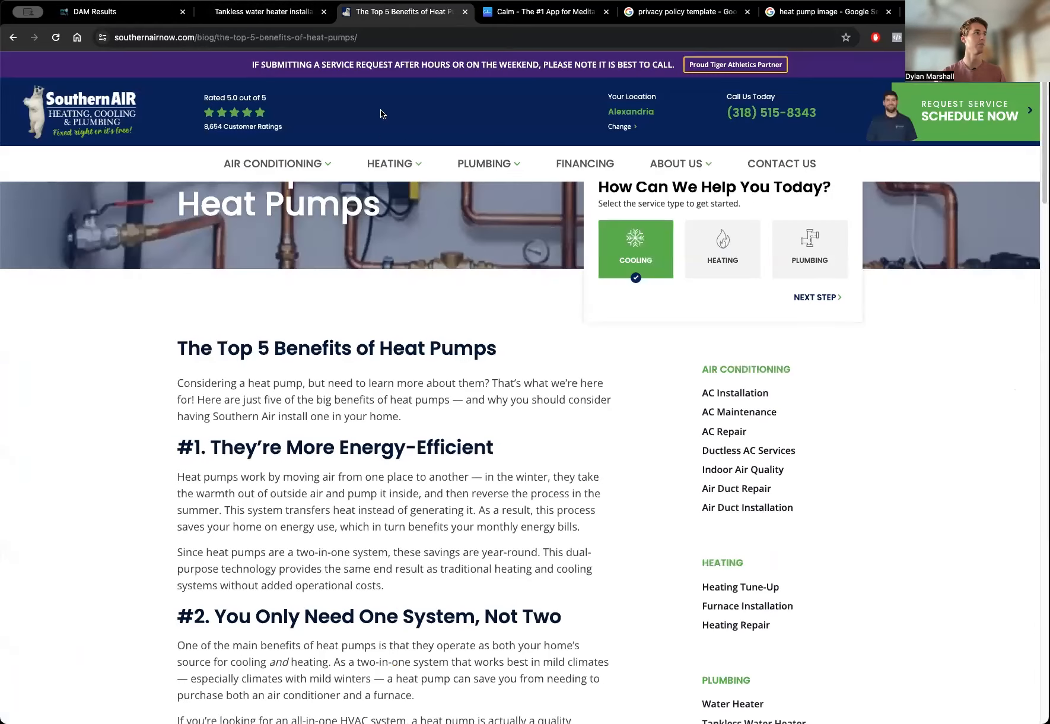
pyautogui.scroll(-2, 277, 434)
pyautogui.moveTo(262, 367); pyautogui.dragTo(474, 368)
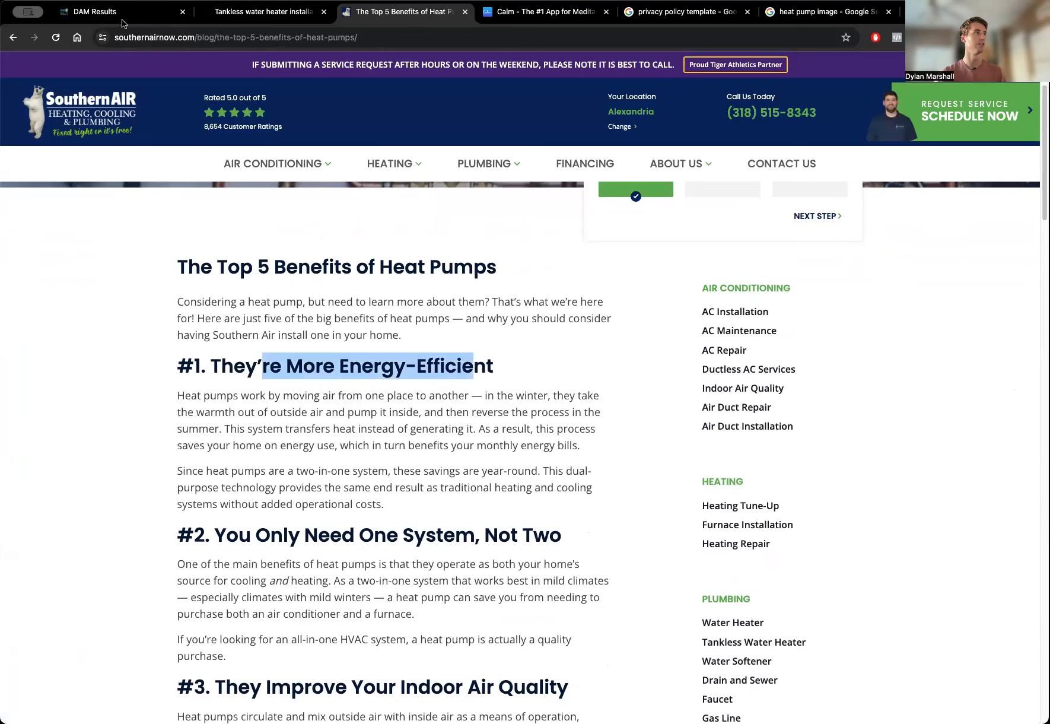
pyautogui.click(117, 12)
pyautogui.click(325, 647)
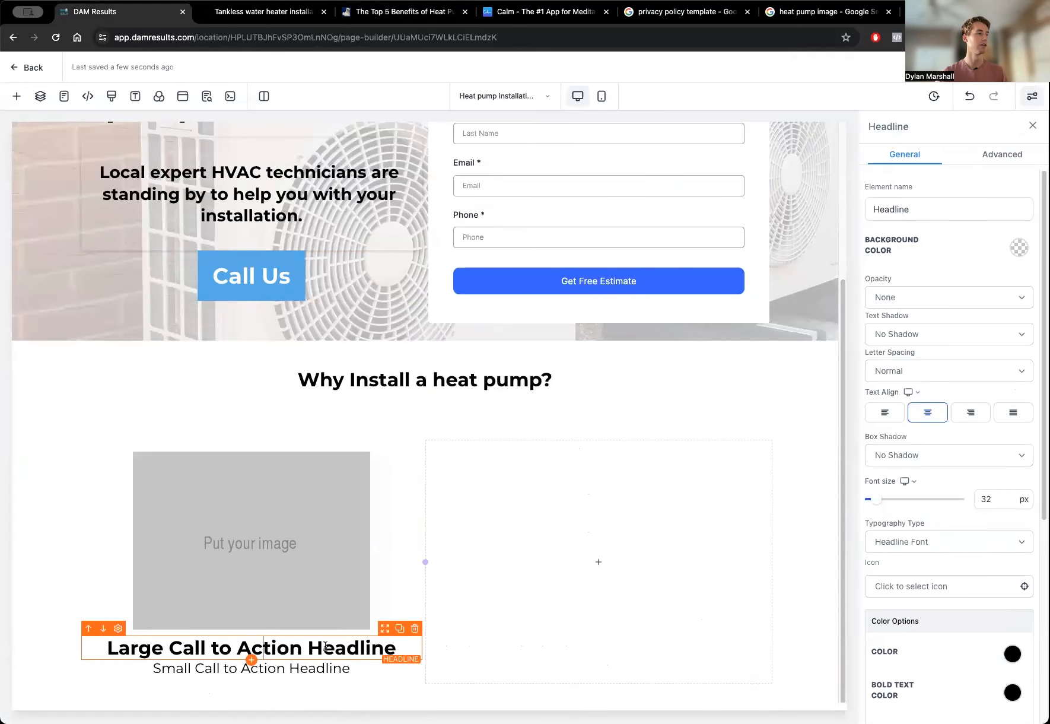
pyautogui.moveTo(392, 649); pyautogui.dragTo(106, 648)
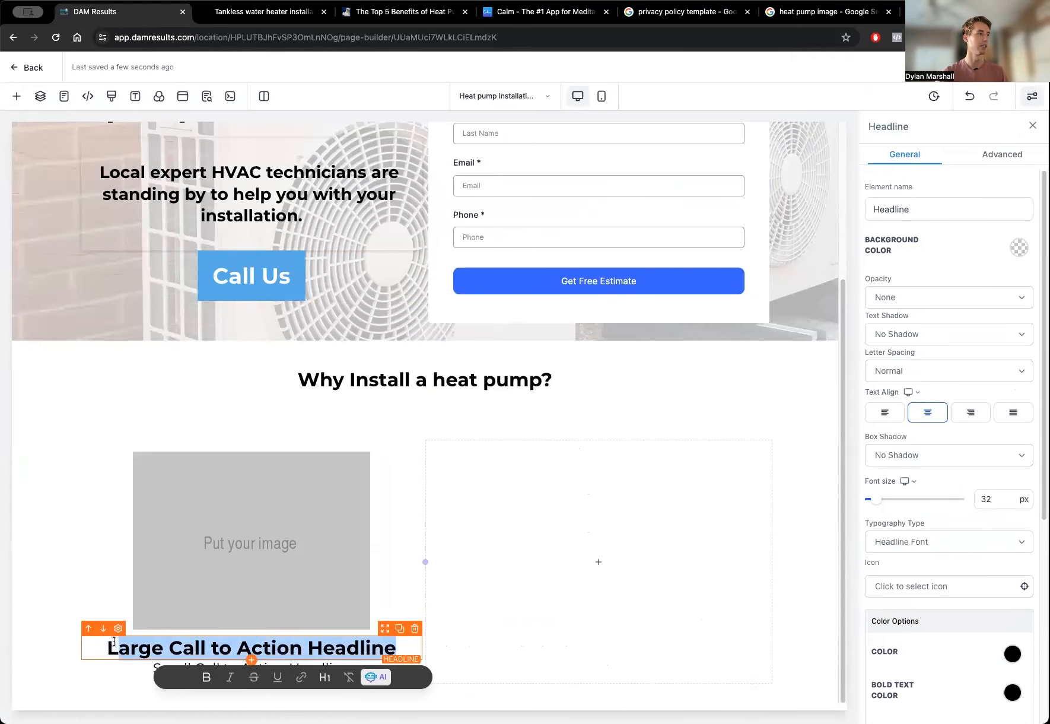
pyautogui.write('Increased E')
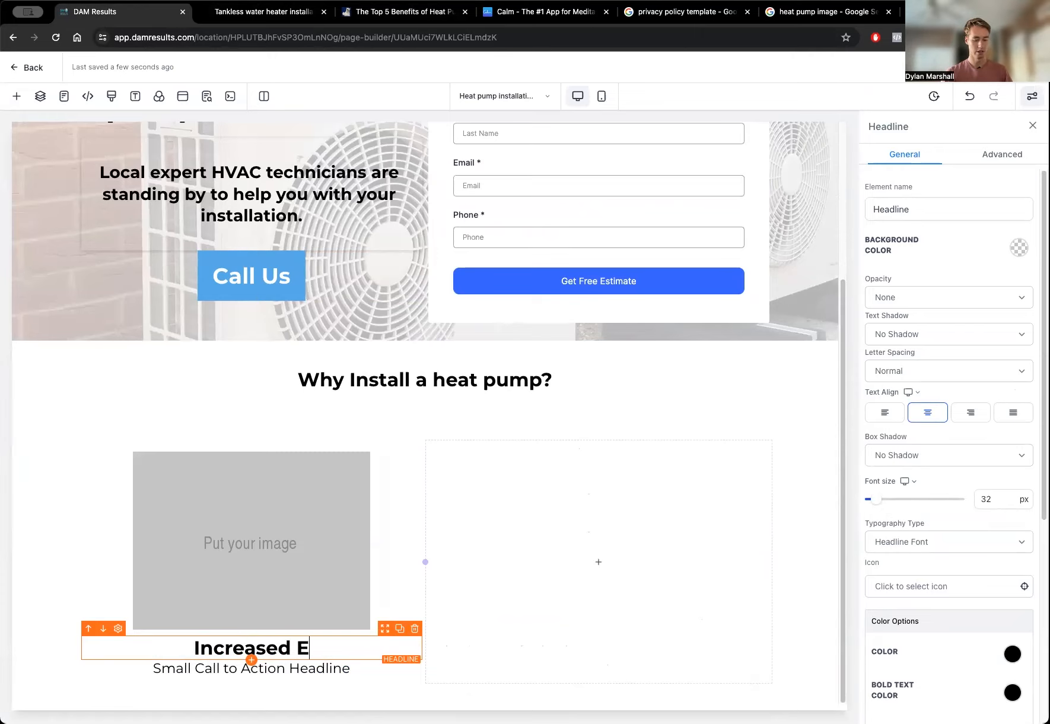
pyautogui.write('nergy Effic')
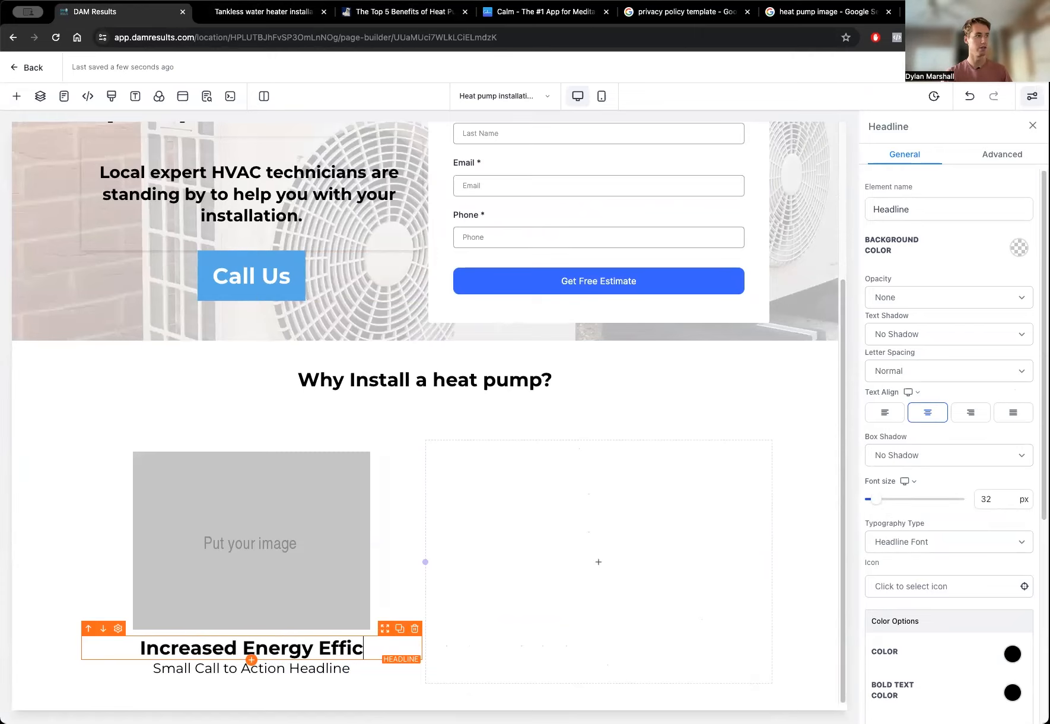
pyautogui.write('iency')
# Consult the article's energy-efficiency paragraphs again and replace the first column's headline with "Save Money".
pyautogui.click(404, 12)
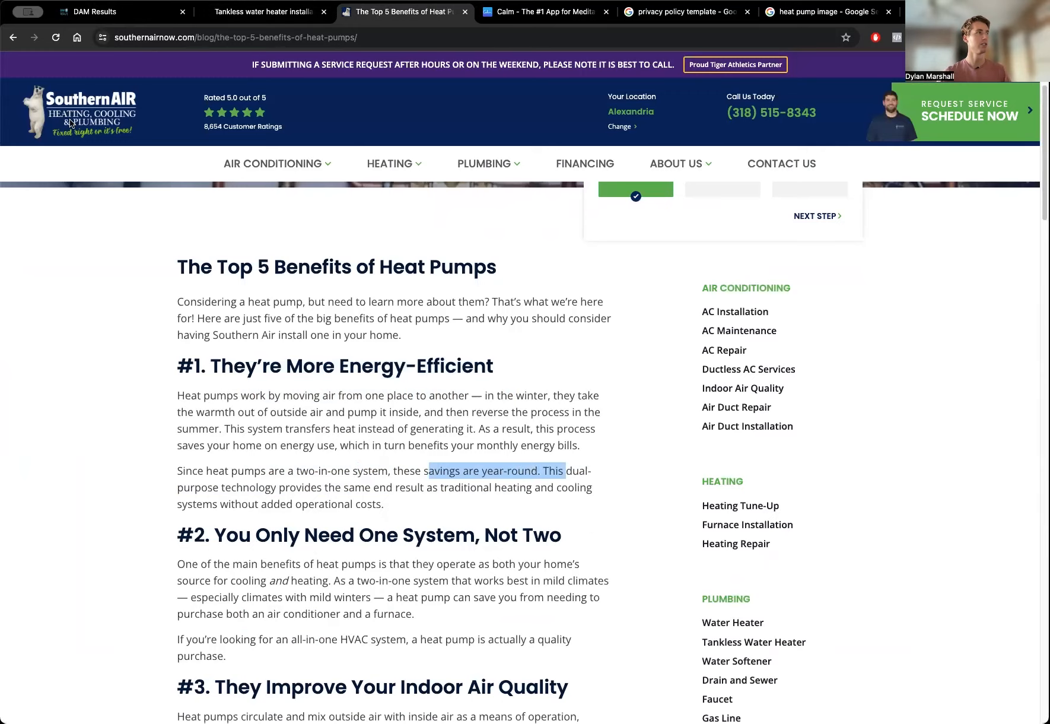
pyautogui.click(92, 8)
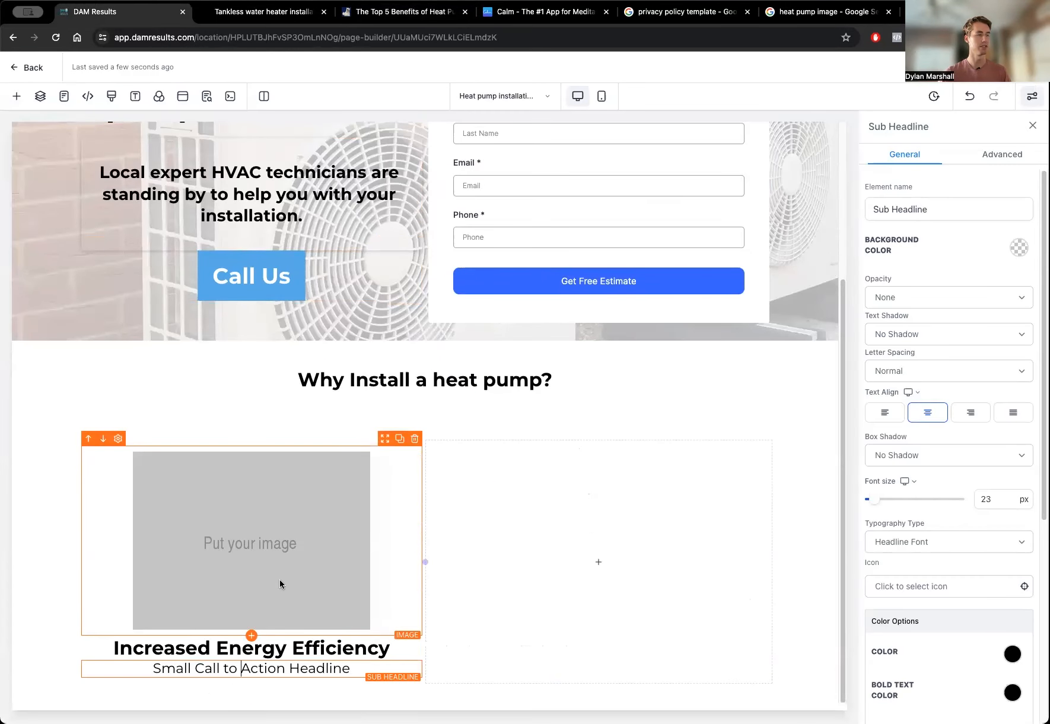
pyautogui.click(390, 648)
pyautogui.moveTo(391, 648); pyautogui.dragTo(113, 646)
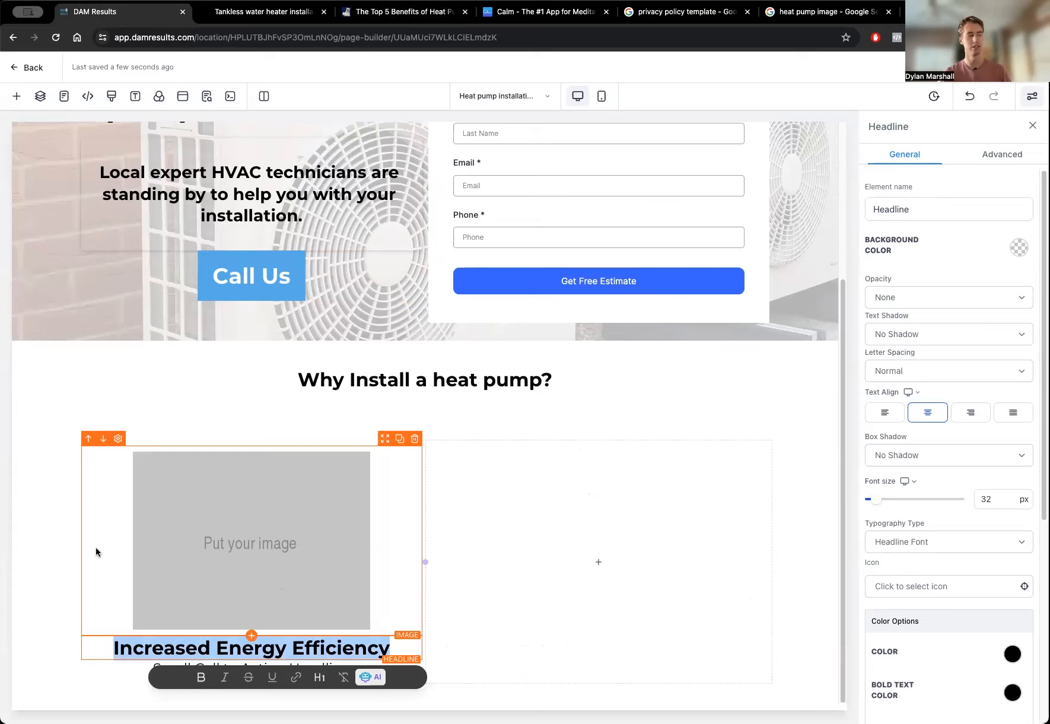
pyautogui.write('Savce')
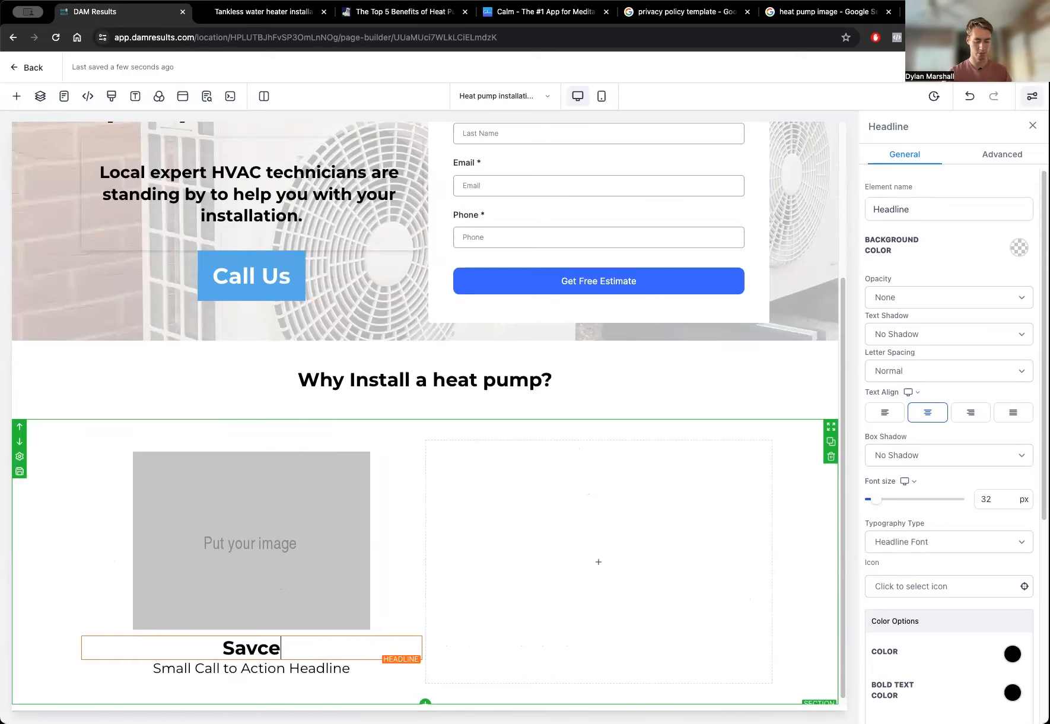
pyautogui.write(' Money')
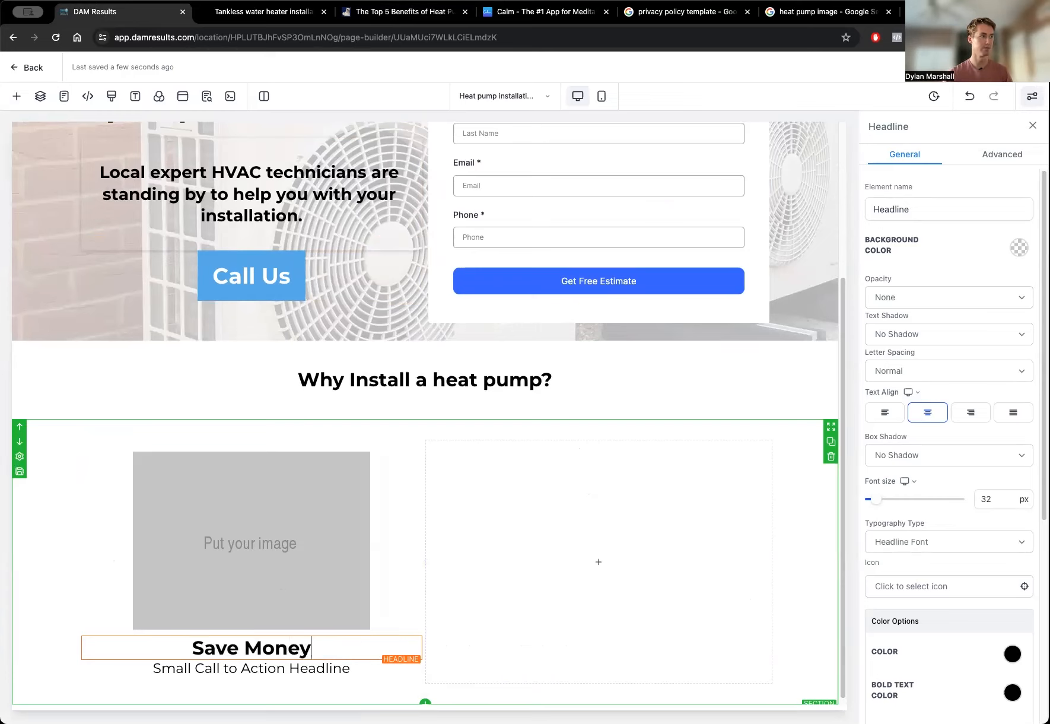
# Replace the first column's sub-headline with "Energy-efficient operation leads to big energy savings.".
pyautogui.click(348, 670)
pyautogui.moveTo(349, 670); pyautogui.dragTo(149, 671)
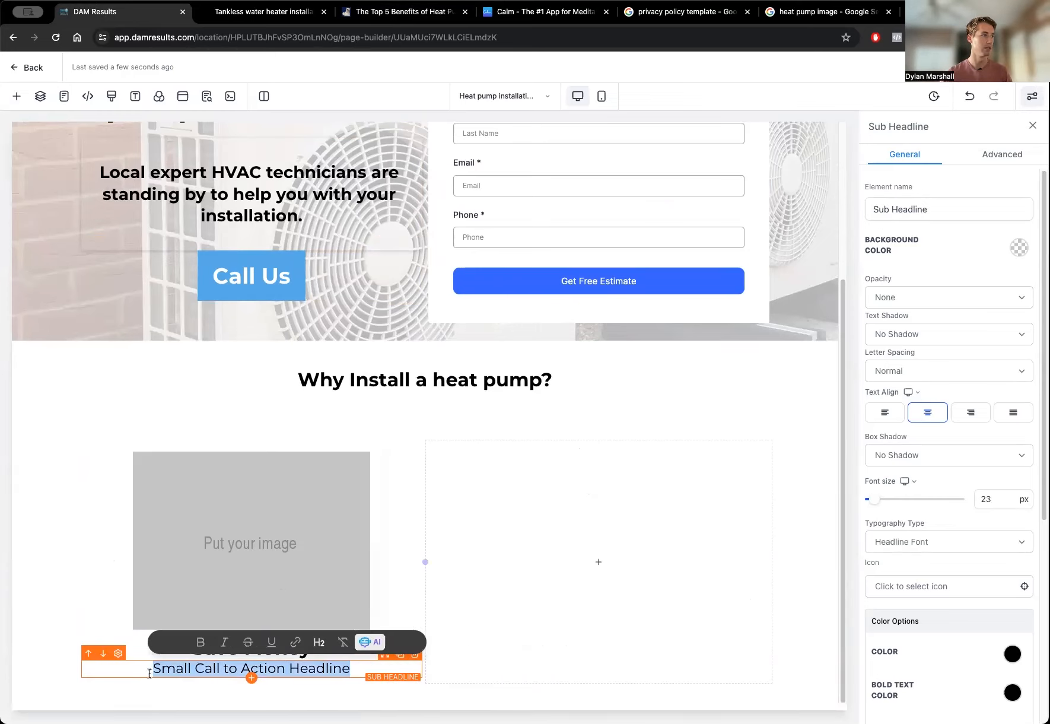
pyautogui.write('Energy-efficient op')
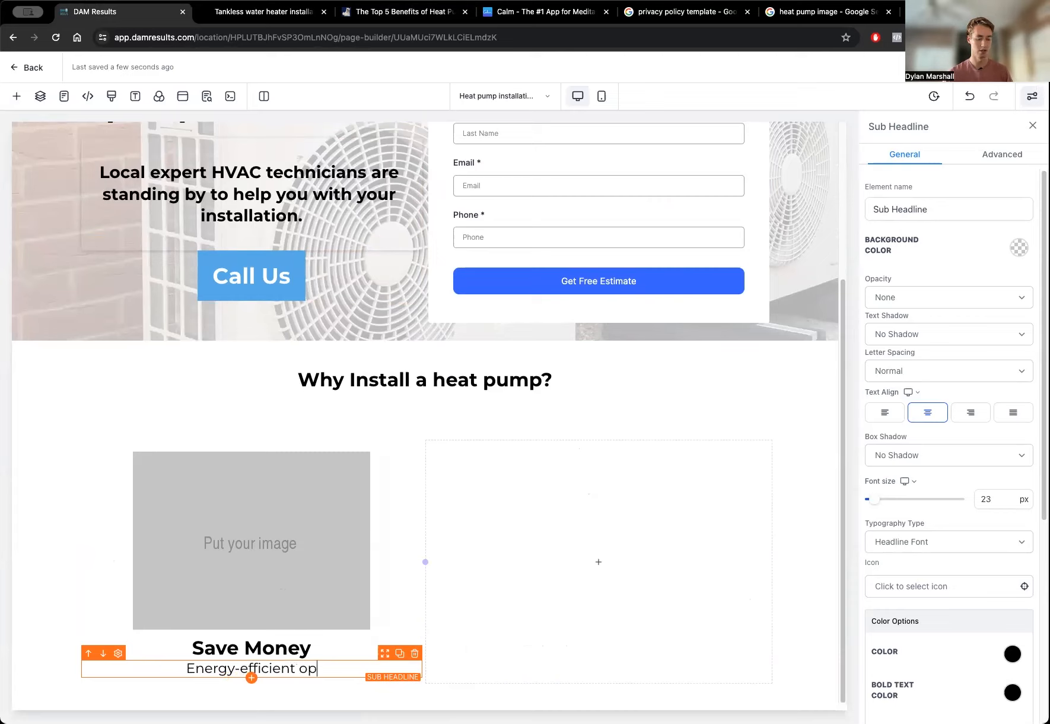
pyautogui.write('eration leads to ')
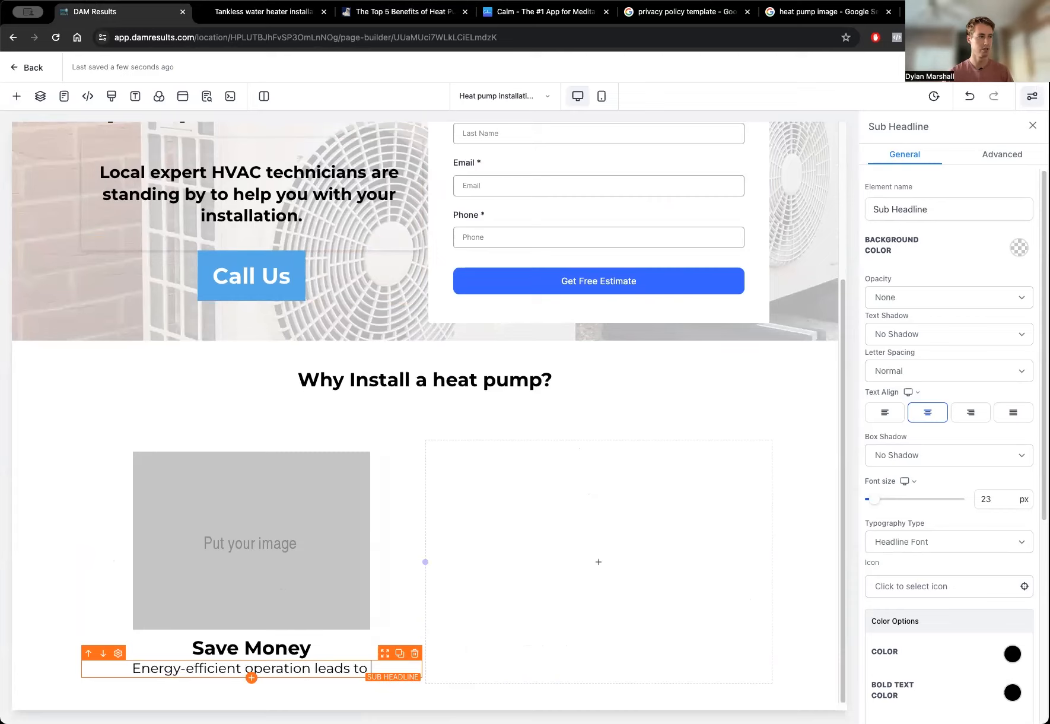
pyautogui.write('big energy ')
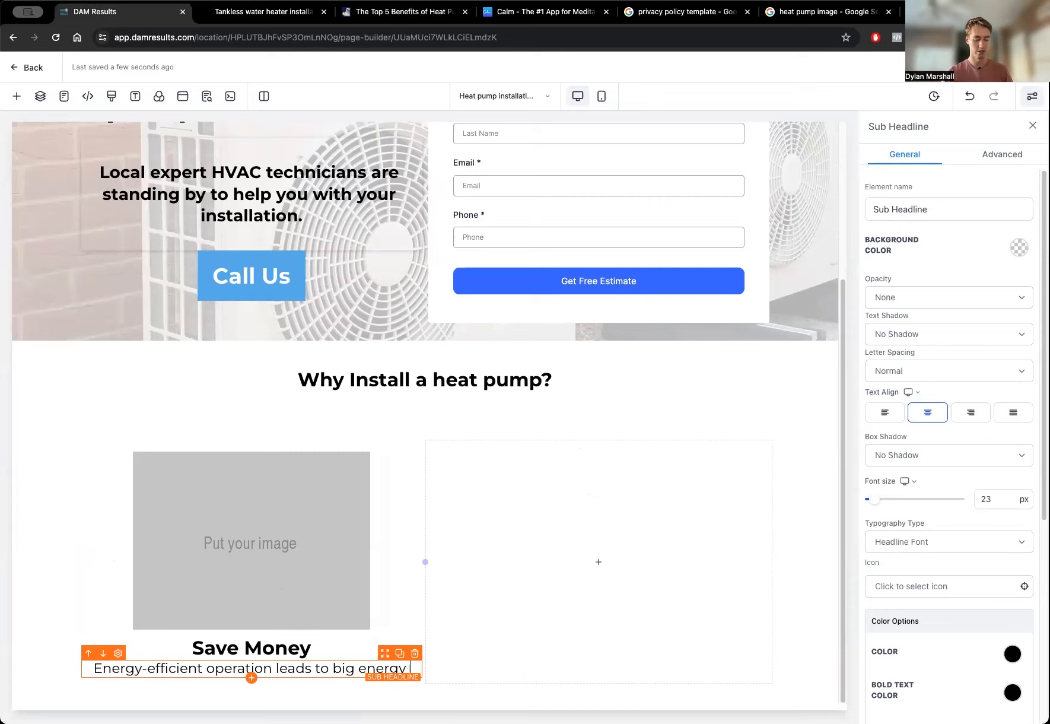
pyautogui.write('saving.')
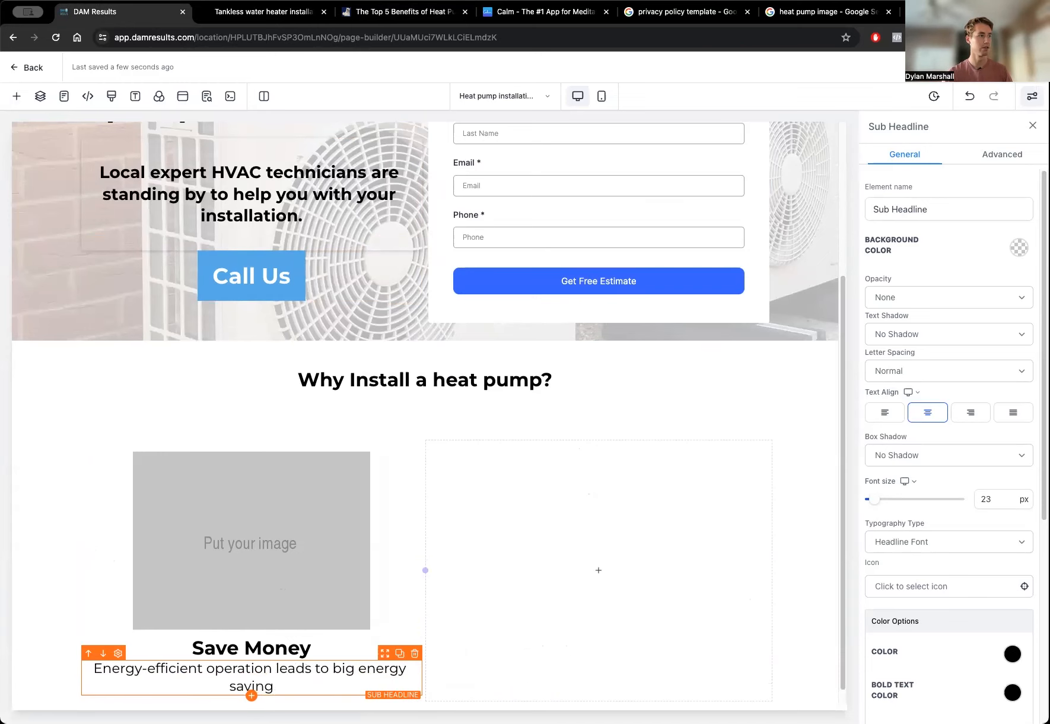
# Move the heat pump benefits article's browser tab beside the page builder's and review the article's indoor air quality benefit.
pyautogui.click(343, 18)
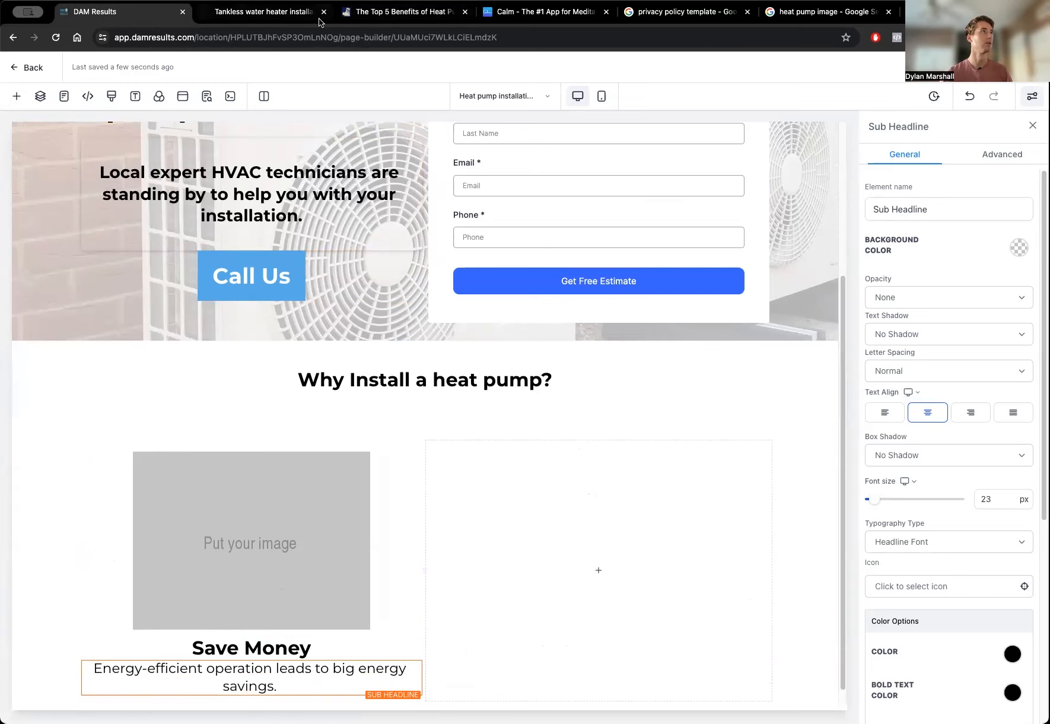
pyautogui.moveTo(342, 20); pyautogui.dragTo(292, 18)
pyautogui.scroll(-4, 296, 451)
pyautogui.moveTo(291, 455); pyautogui.dragTo(448, 459)
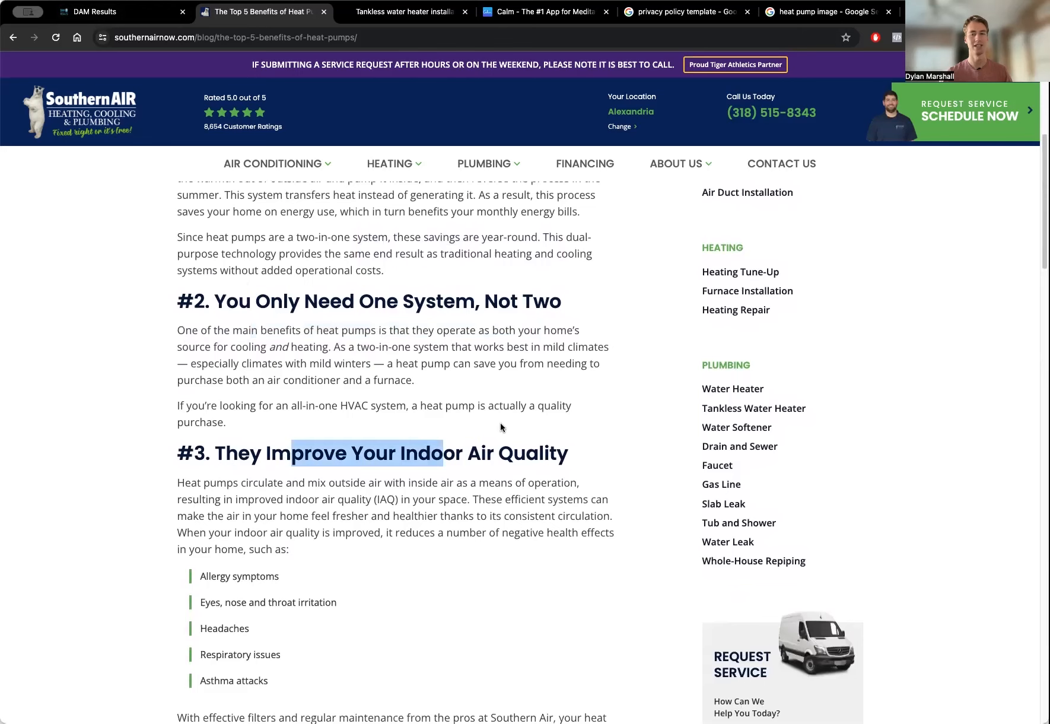
# Back in the page builder, add an image element to the empty second column of the two-column row.
pyautogui.click(95, 12)
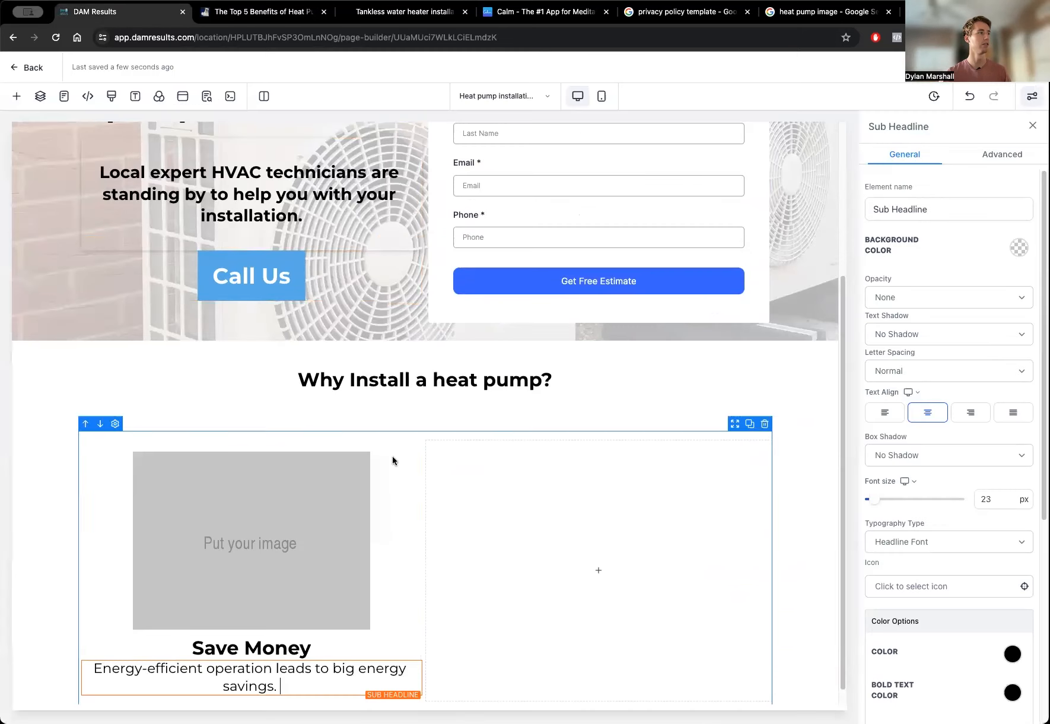
pyautogui.click(616, 569)
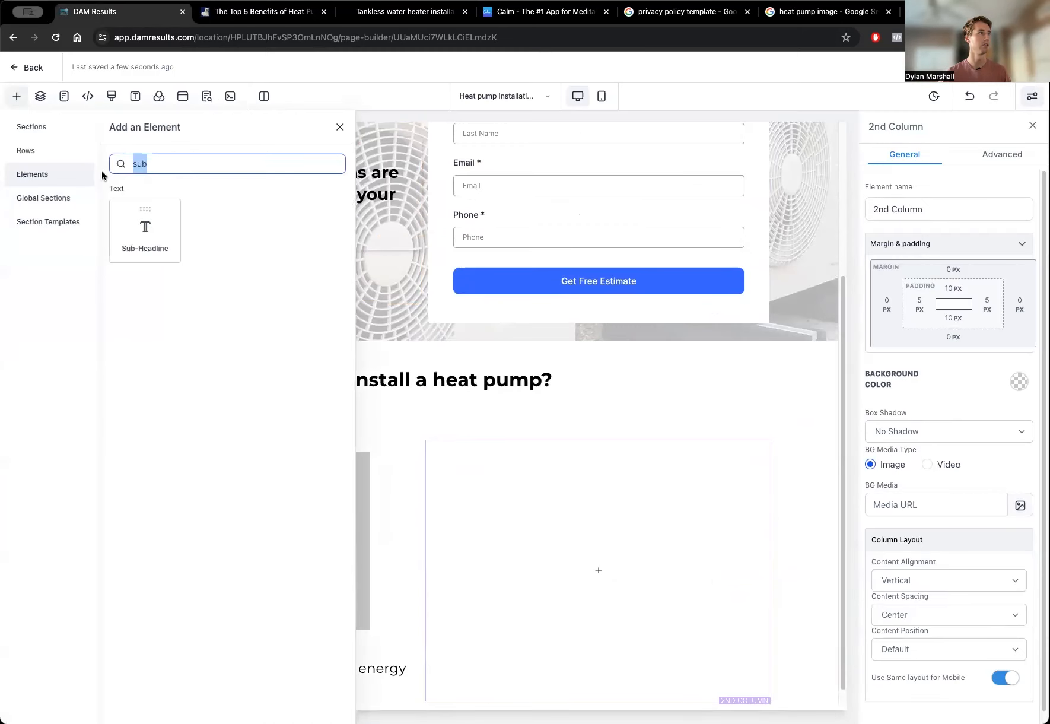
pyautogui.write('image')
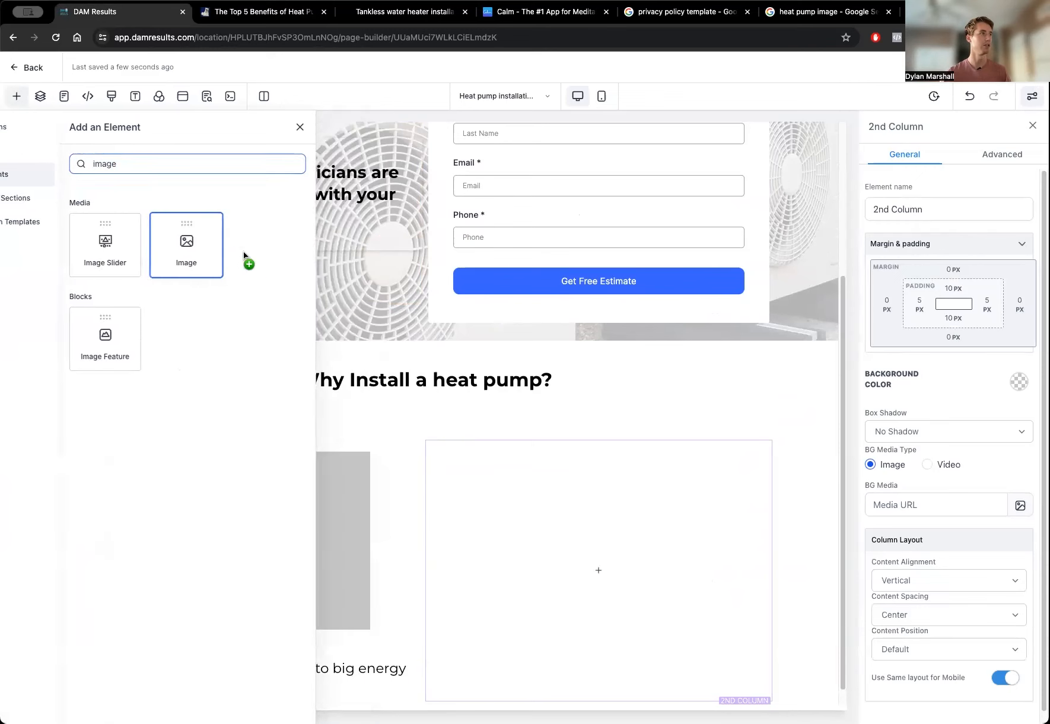
pyautogui.moveTo(249, 260); pyautogui.dragTo(433, 471)
pyautogui.click(585, 570)
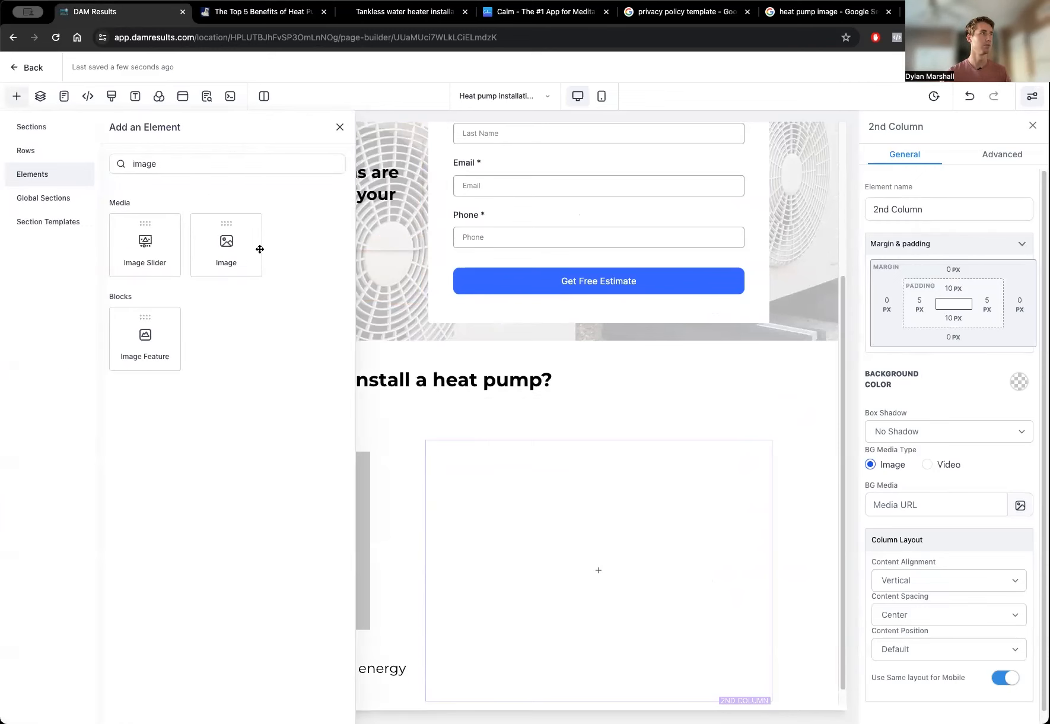
pyautogui.click(249, 247)
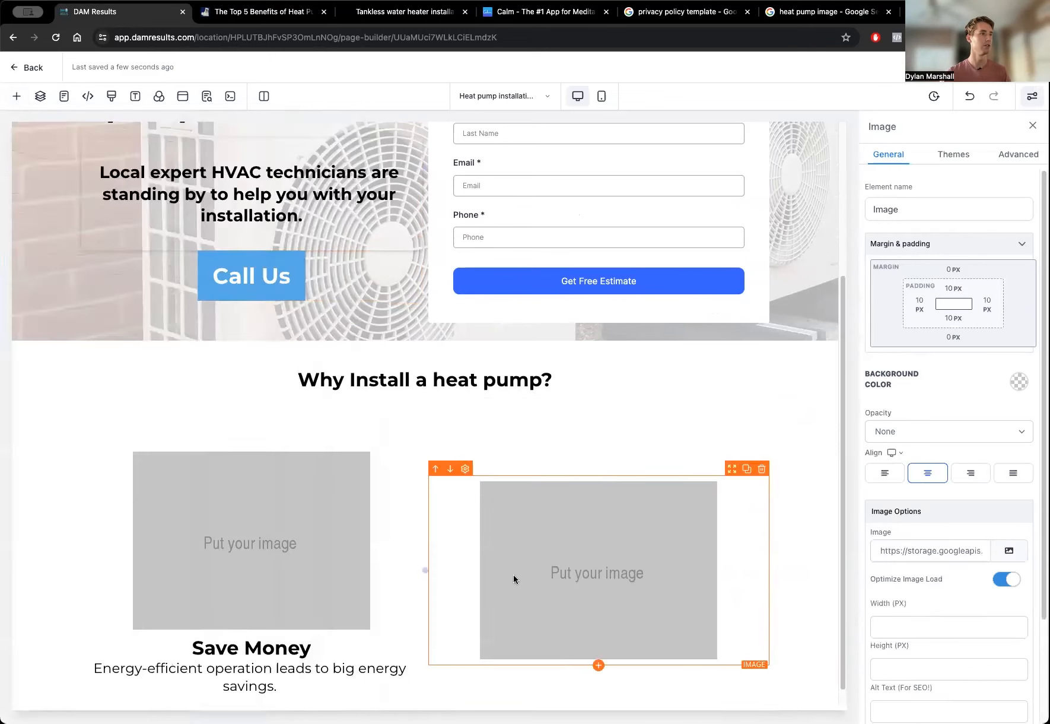
# Add a headline and a sub-headline element below the second column's image placeholder.
pyautogui.click(599, 665)
pyautogui.moveTo(171, 161); pyautogui.dragTo(105, 164)
pyautogui.write('g')
pyautogui.press('BackSpace')
pyautogui.write('head')
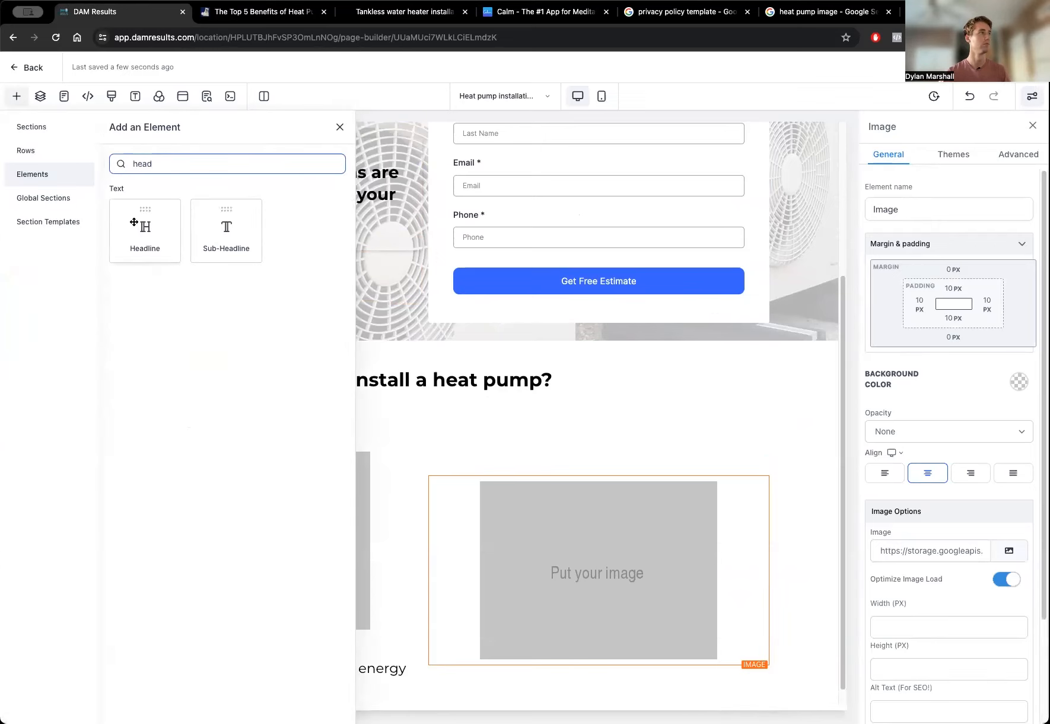
pyautogui.click(134, 222)
# Check the article's indoor air quality benefit, and set the second column's headline in the page builder to "Breathe better".
pyautogui.click(261, 12)
pyautogui.moveTo(444, 456); pyautogui.dragTo(253, 443)
pyautogui.click(105, 8)
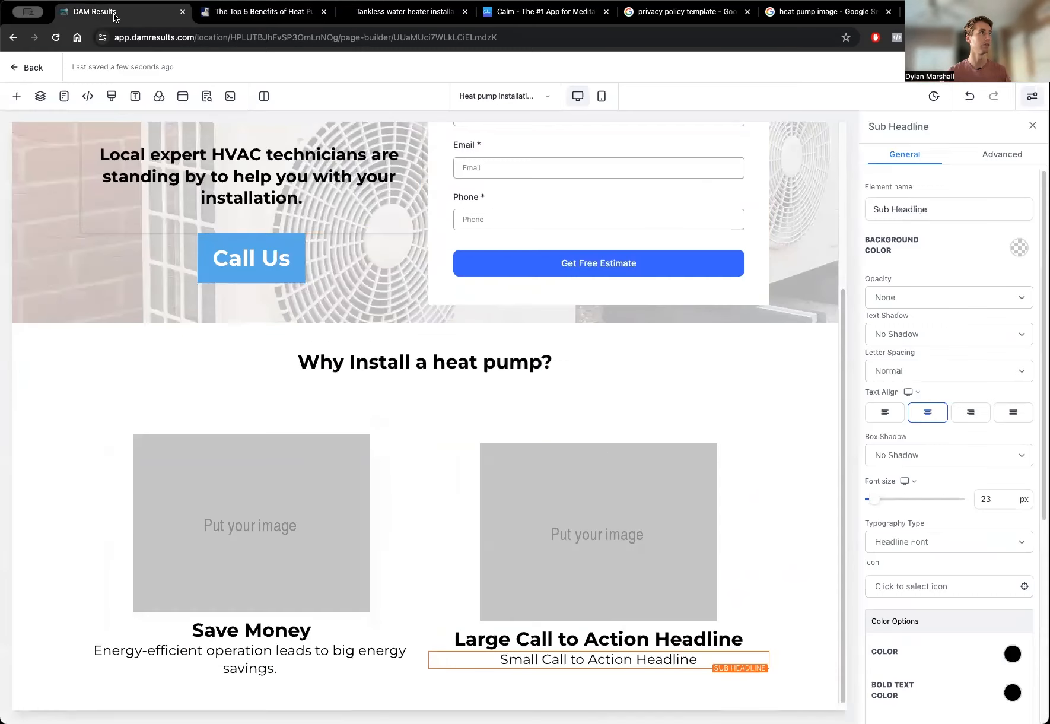
pyautogui.tripleClick(557, 636)
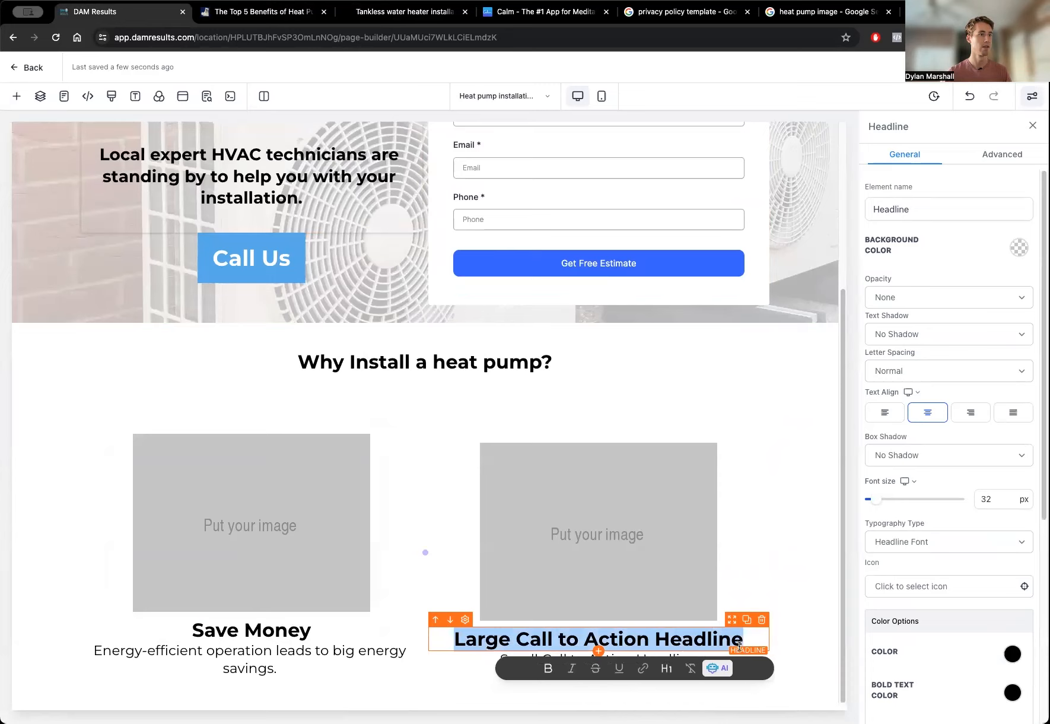
pyautogui.write('Breathe')
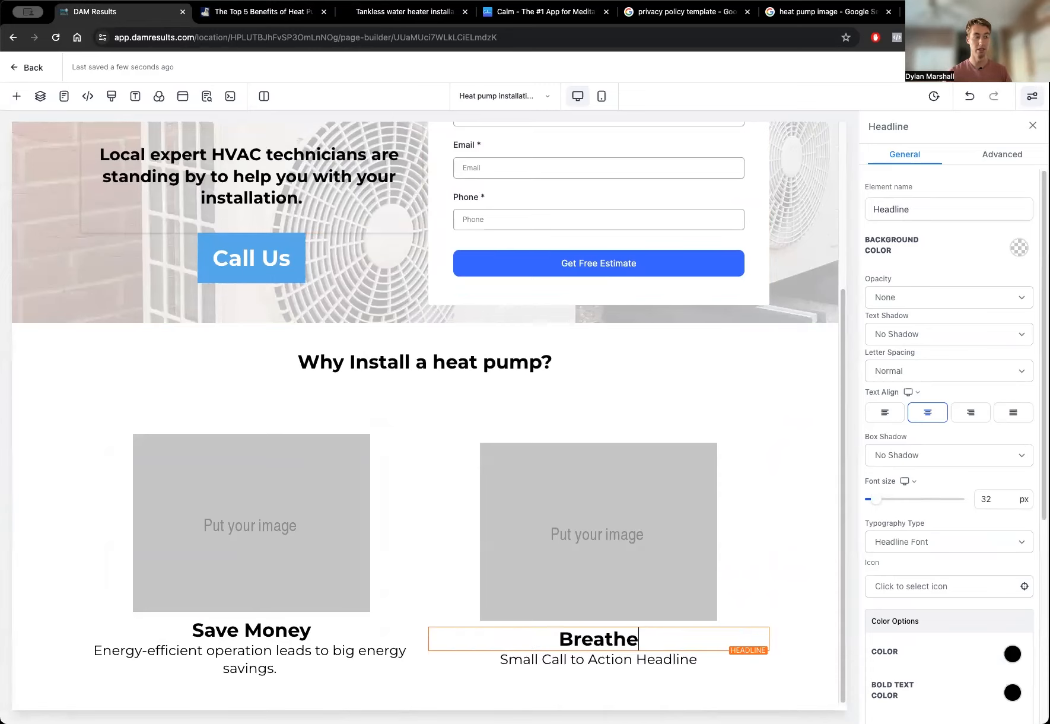
pyautogui.write(' betteer')
pyautogui.press('BackSpace')
pyautogui.press('BackSpace')
pyautogui.write('r')
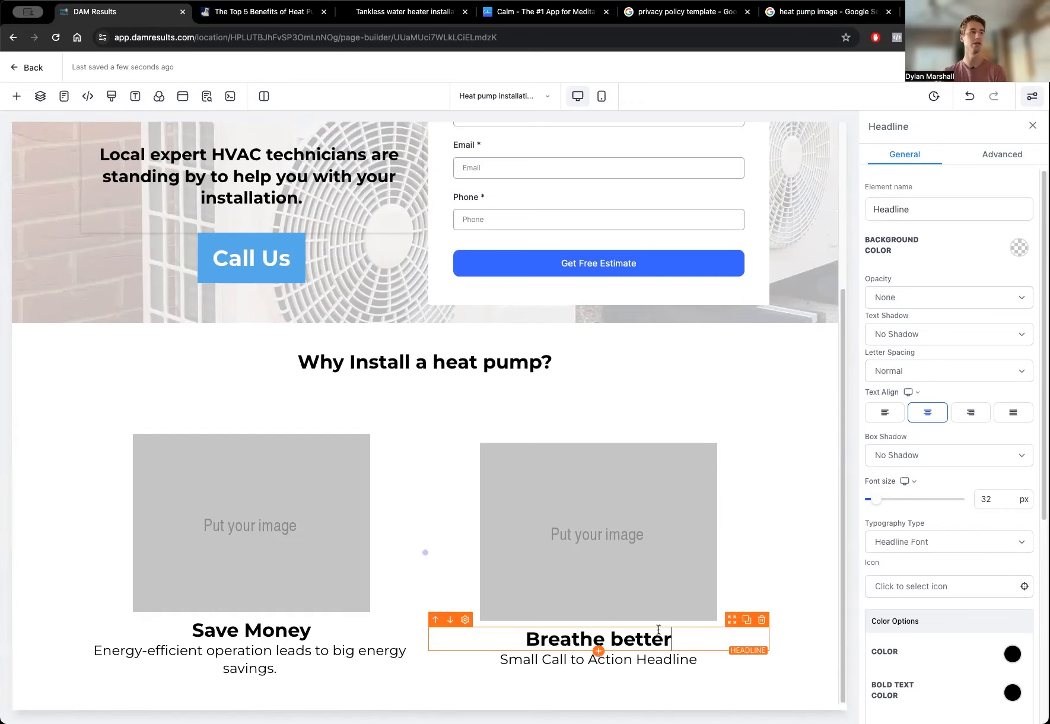
# Replace the second column's sub-headline with "Improve air quality".
pyautogui.click(637, 656)
pyautogui.moveTo(699, 663); pyautogui.dragTo(501, 663)
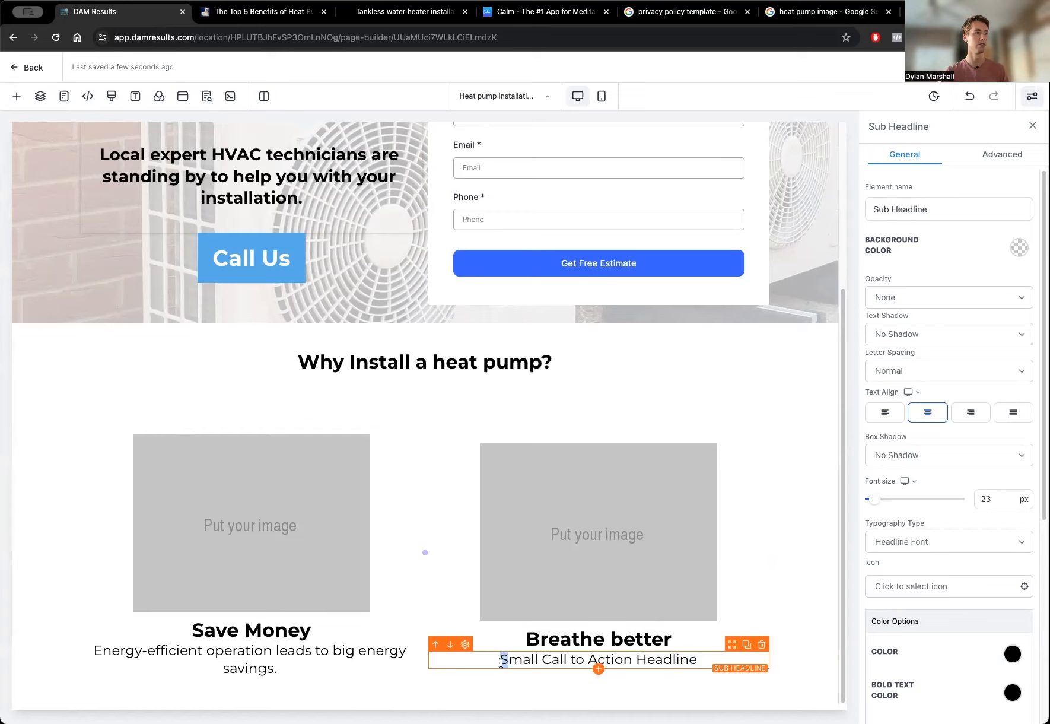
pyautogui.moveTo(697, 660); pyautogui.dragTo(499, 653)
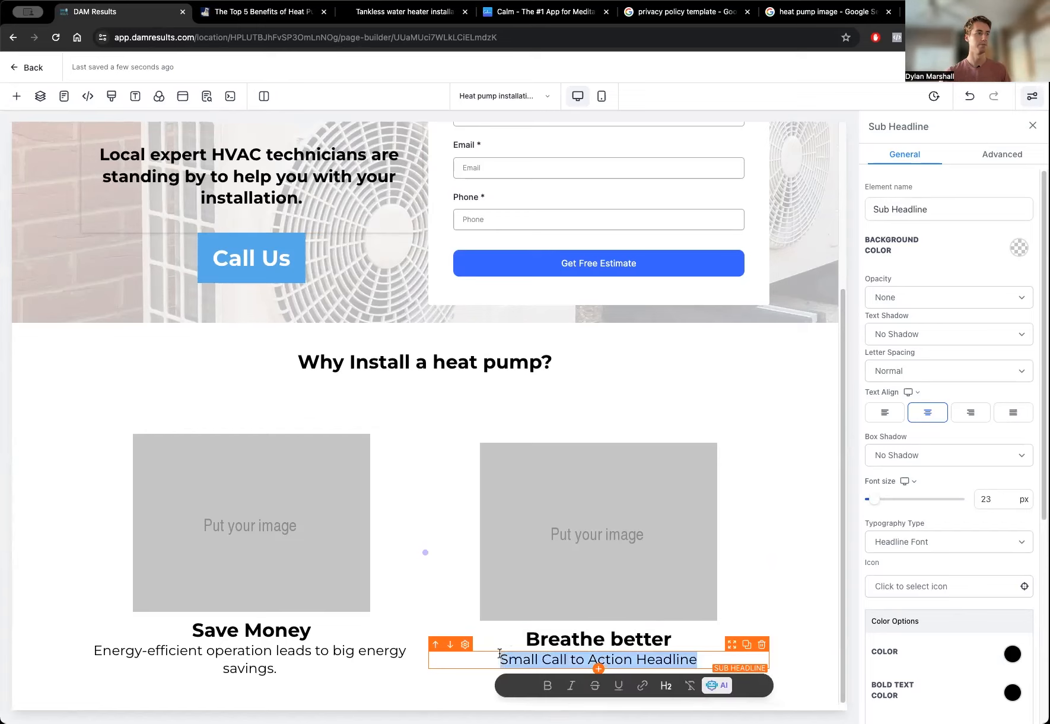
pyautogui.write('Improve')
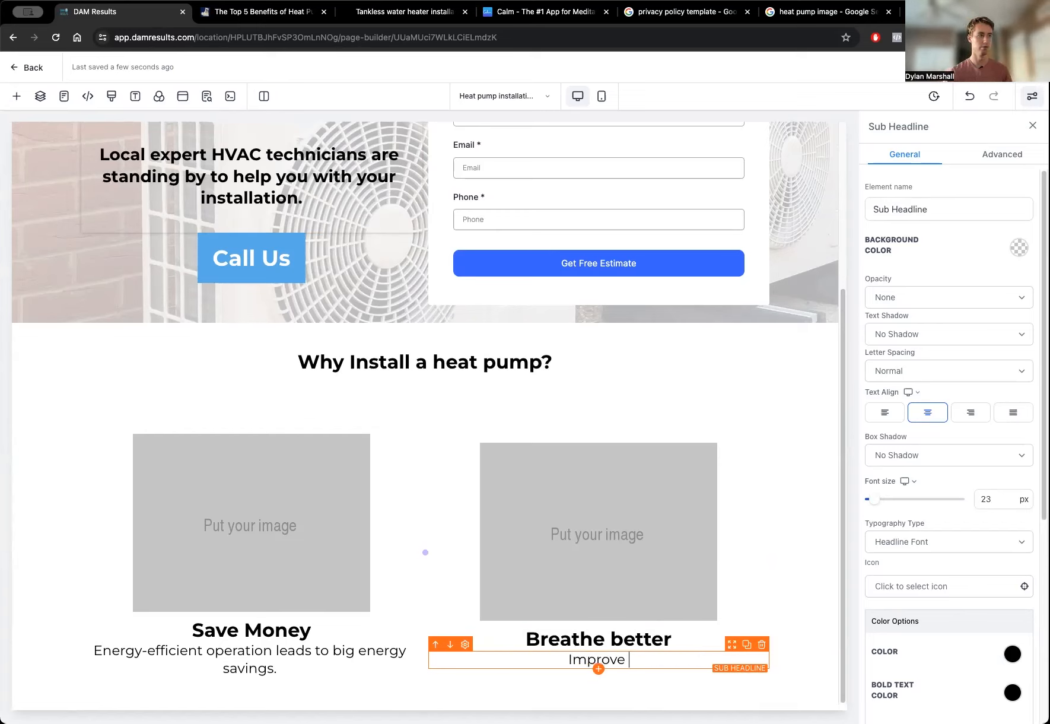
pyautogui.write(' air quality')
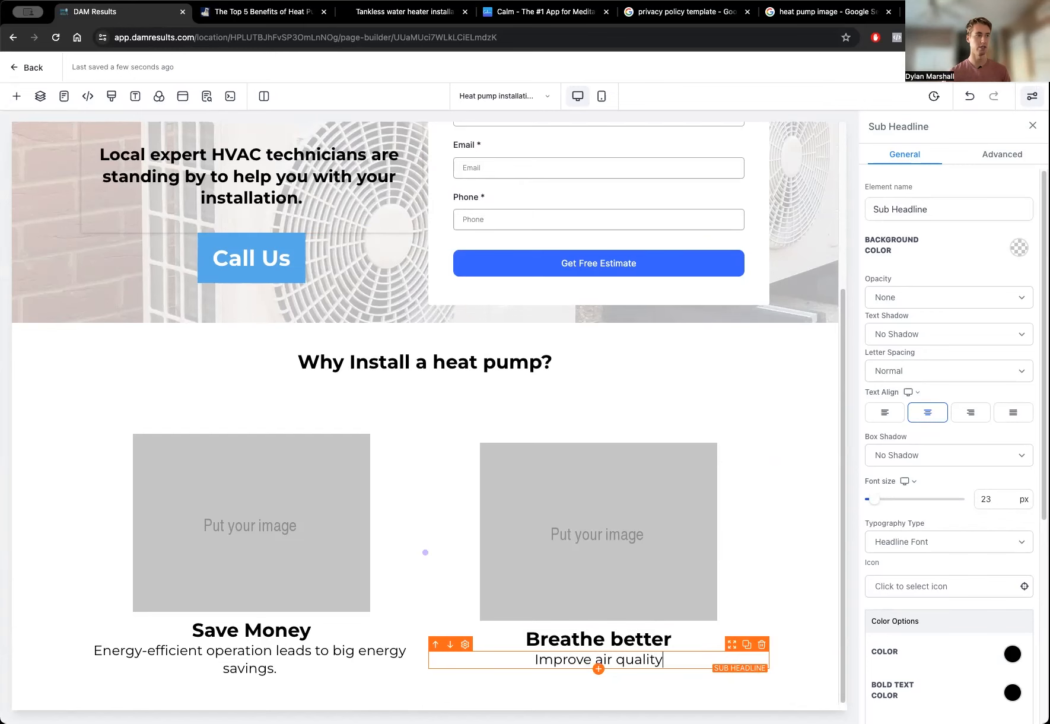
# Copy the article's sentence about heat pumps mixing outside air with inside air to improve indoor air quality, and return to the page builder.
pyautogui.click(232, 7)
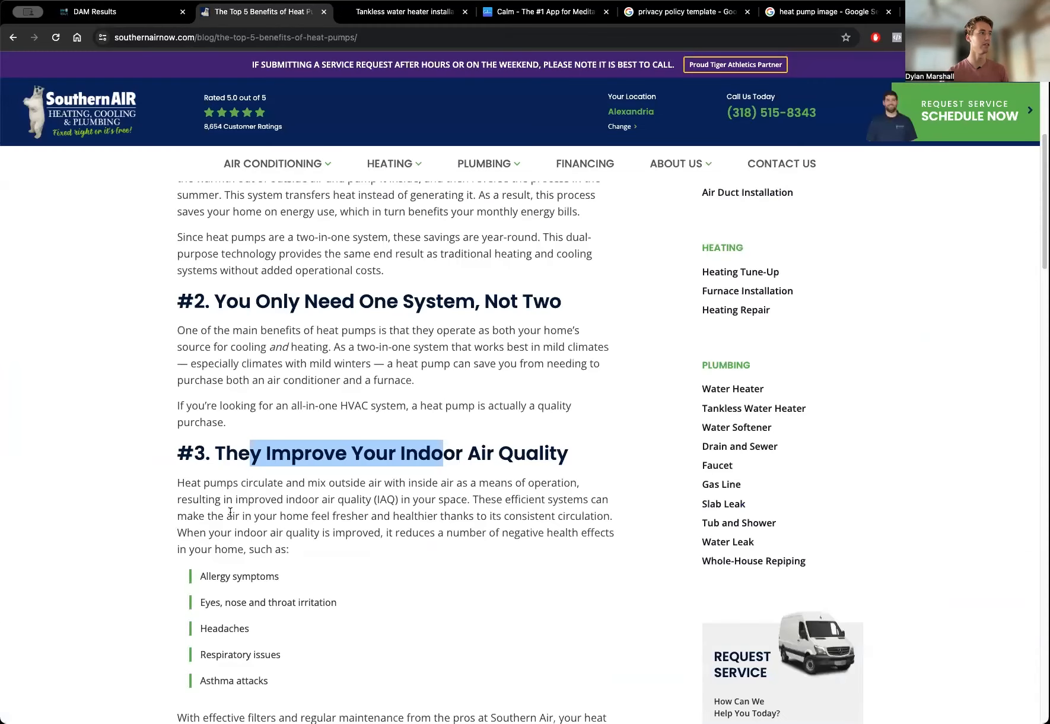
pyautogui.scroll(-1, 234, 543)
pyautogui.moveTo(460, 466); pyautogui.dragTo(539, 466)
pyautogui.moveTo(286, 415); pyautogui.dragTo(454, 413)
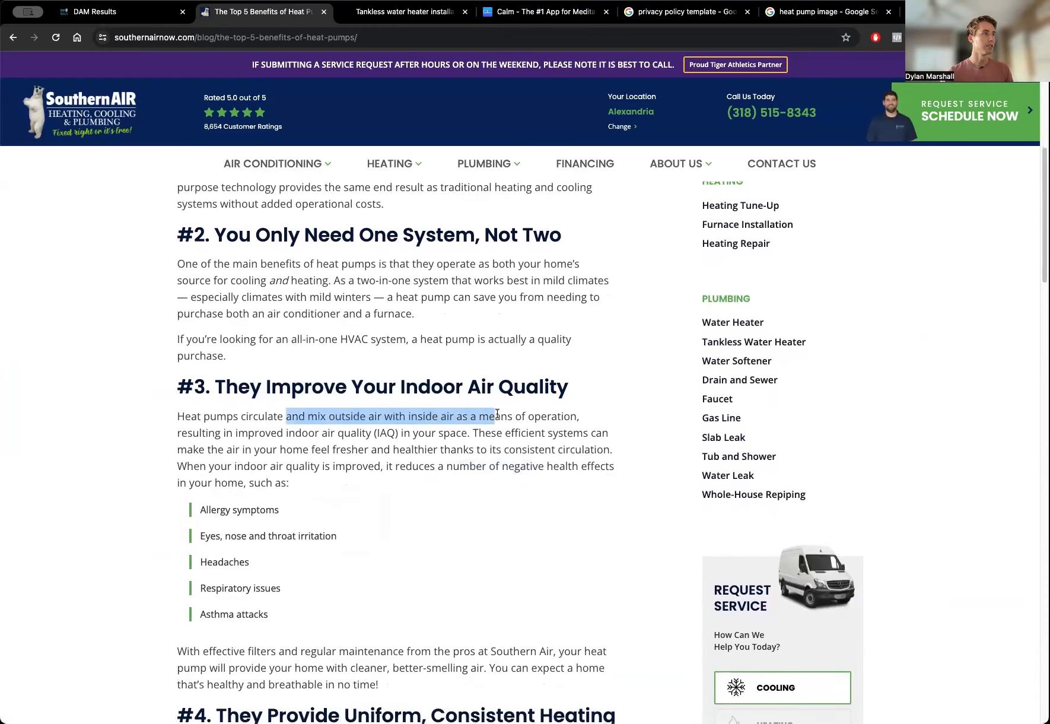
pyautogui.click(535, 426)
pyautogui.scroll(-2, 447, 433)
pyautogui.moveTo(177, 358); pyautogui.dragTo(469, 378)
pyautogui.hotkey('ctrl', 'c')
pyautogui.click(142, 13)
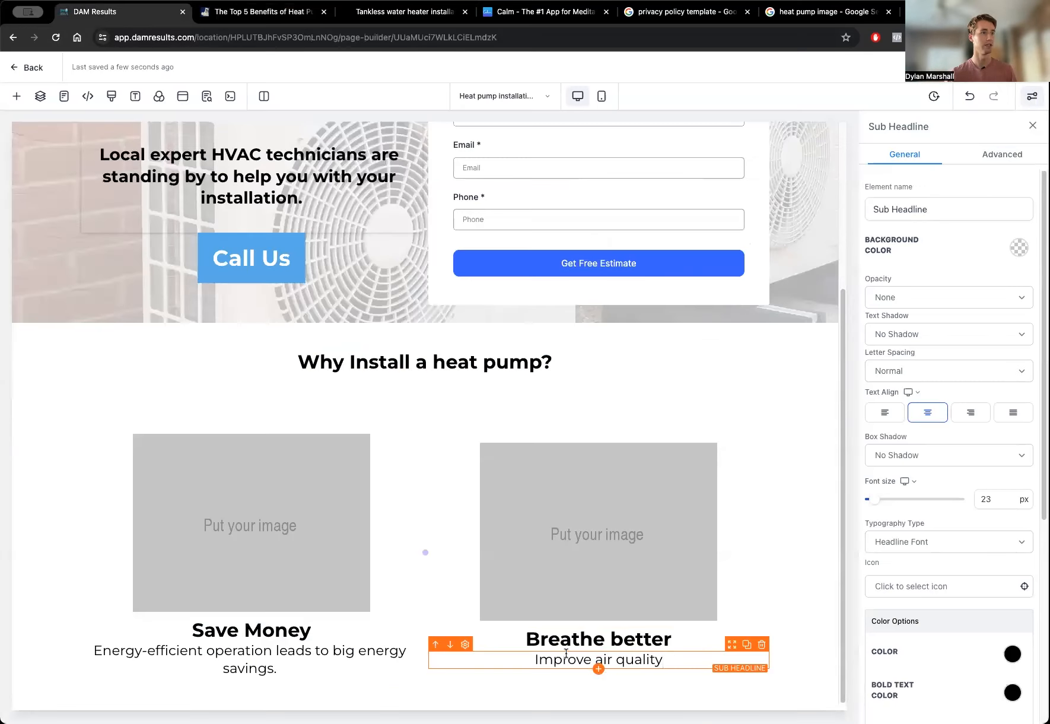
# Try to replace the sub-headline under "Breathe better" with the sentence copied from the article, and undo it.
pyautogui.moveTo(664, 659); pyautogui.dragTo(535, 655)
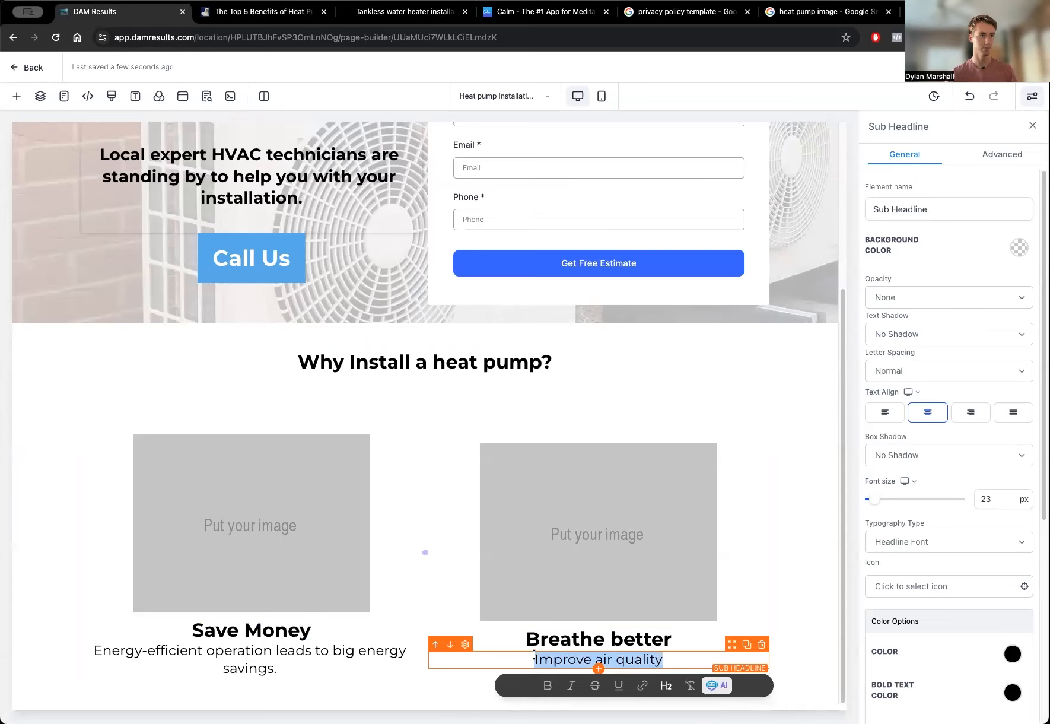
pyautogui.hotkey('ctrl', 'v')
pyautogui.hotkey('ctrl', 'z')
# Add a two-column row below the current benefits row and place an image element in each of its columns.
pyautogui.click(426, 692)
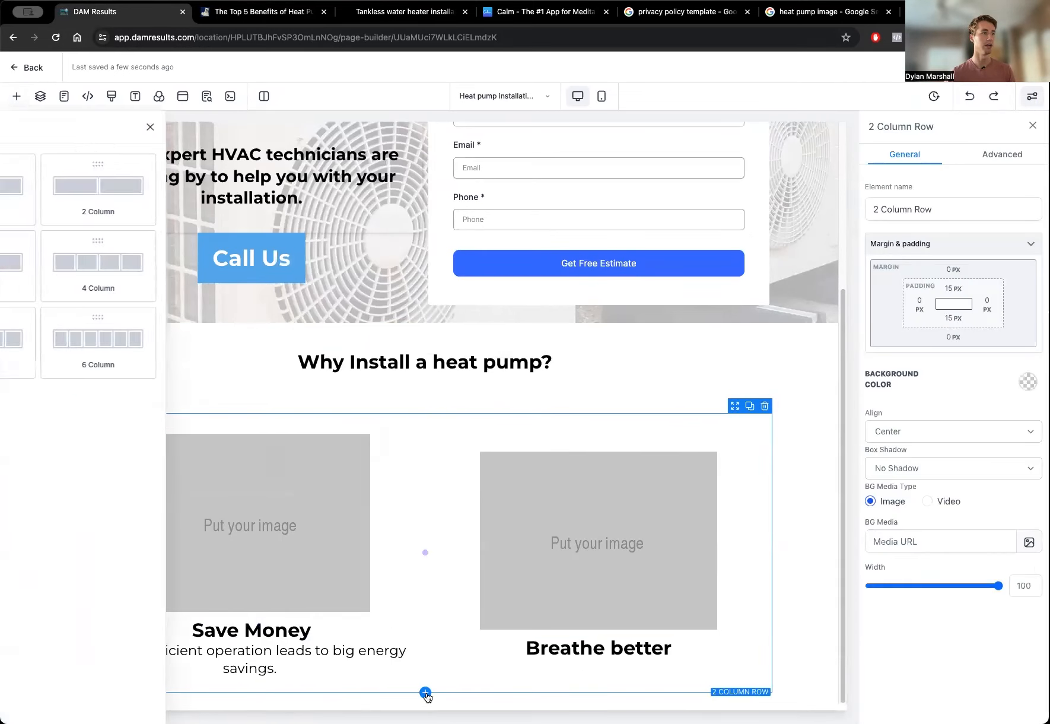
pyautogui.click(283, 192)
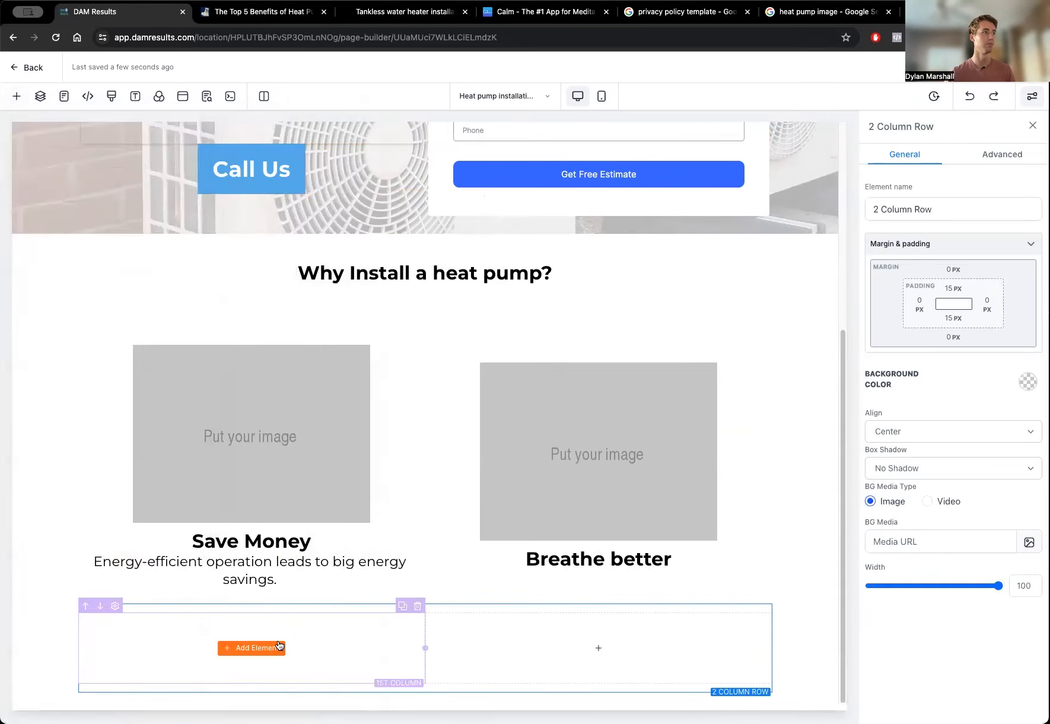
pyautogui.click(279, 645)
pyautogui.click(174, 163)
pyautogui.write('i')
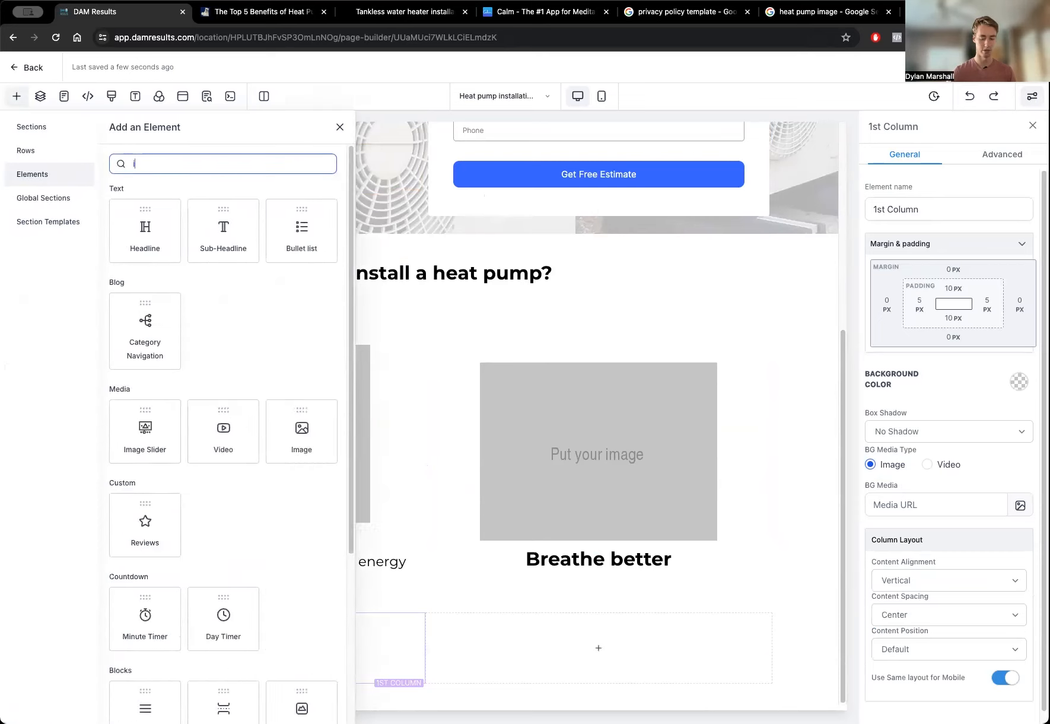
pyautogui.write('mage')
pyautogui.moveTo(203, 264); pyautogui.dragTo(392, 647)
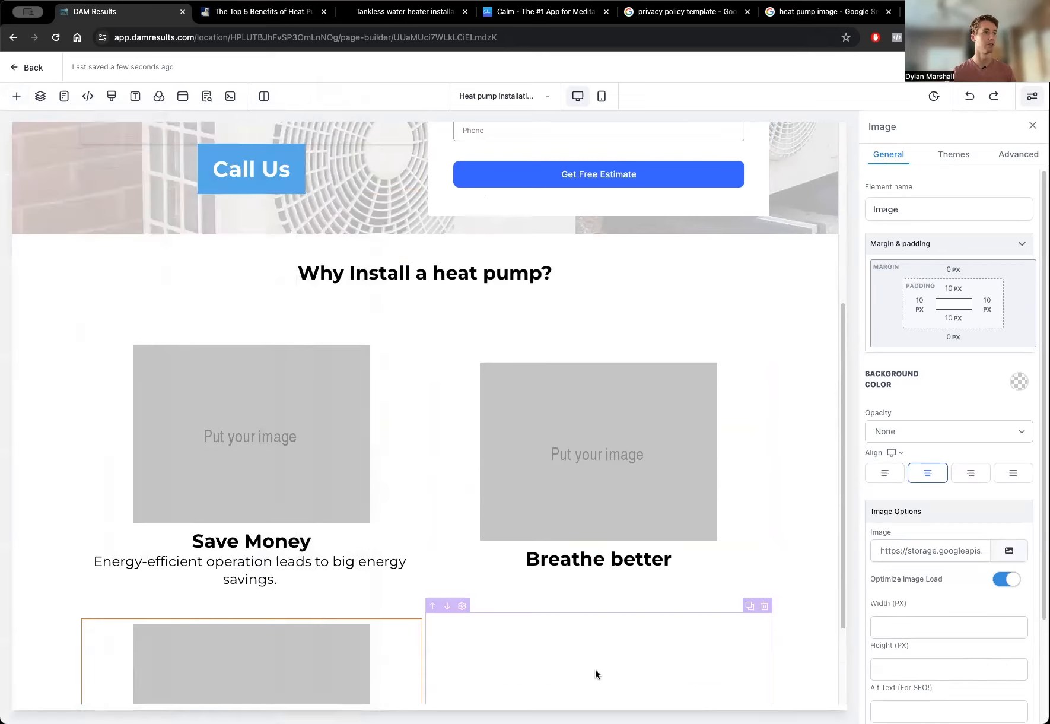
pyautogui.scroll(-2, 587, 617)
pyautogui.click(593, 586)
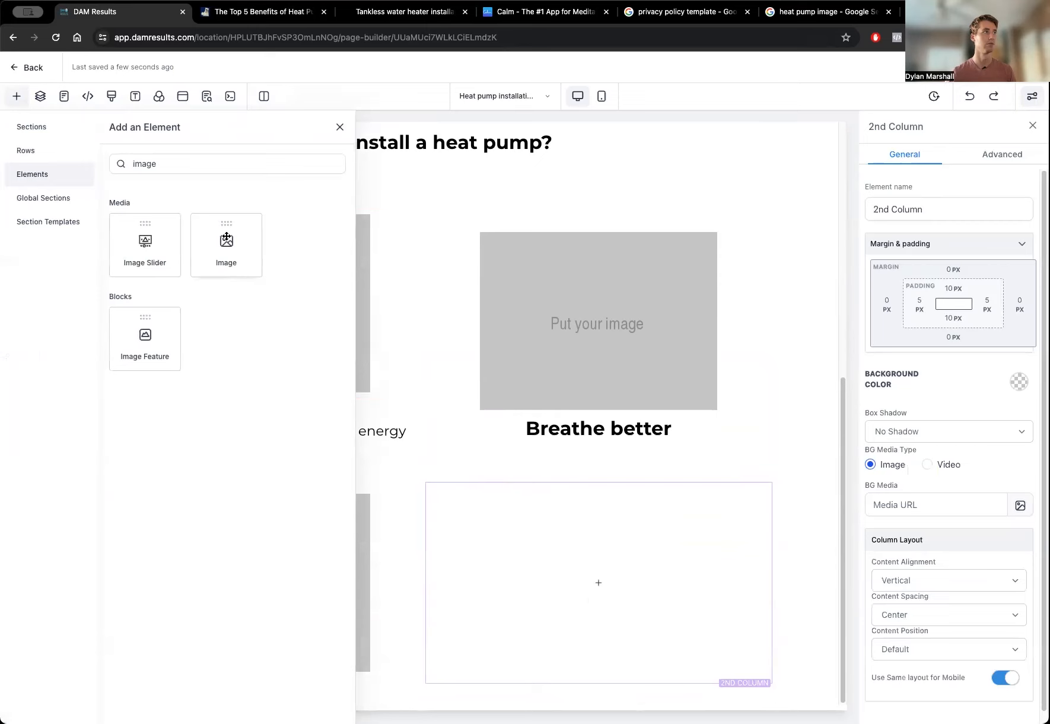
pyautogui.click(226, 243)
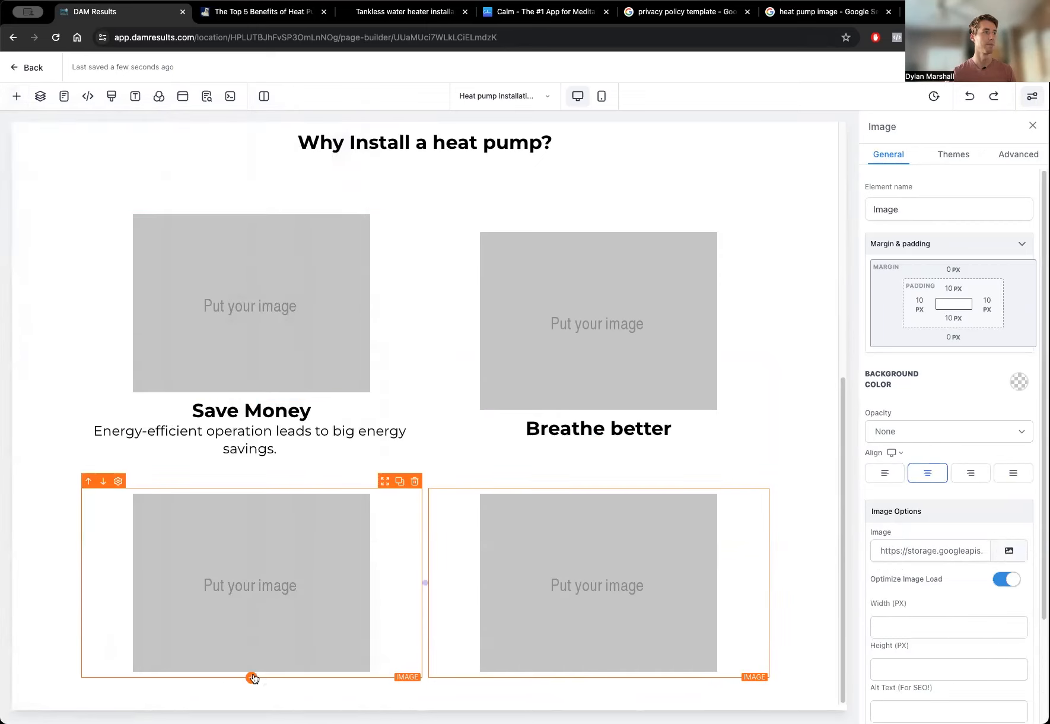
# Add a headline element below each image placeholder in the new row.
pyautogui.click(253, 679)
pyautogui.doubleClick(181, 164)
pyautogui.write('head')
pyautogui.click(145, 231)
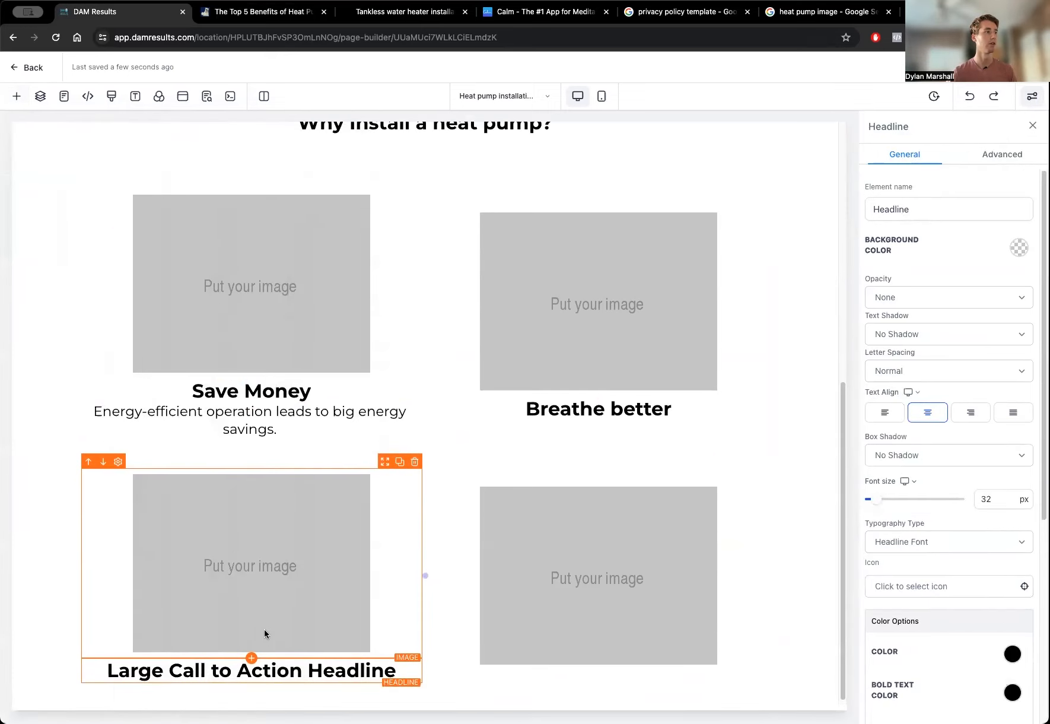
pyautogui.click(598, 665)
pyautogui.click(145, 231)
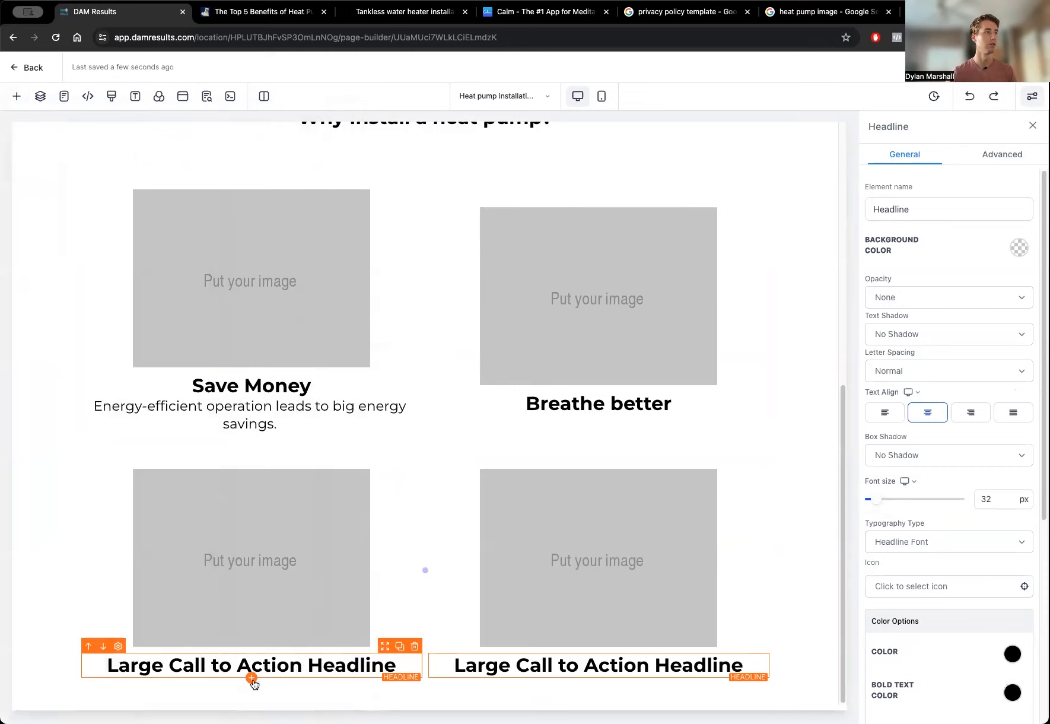
# Add a sub-headline element below each of the new row's two headlines.
pyautogui.click(252, 680)
pyautogui.write('sub')
pyautogui.click(145, 246)
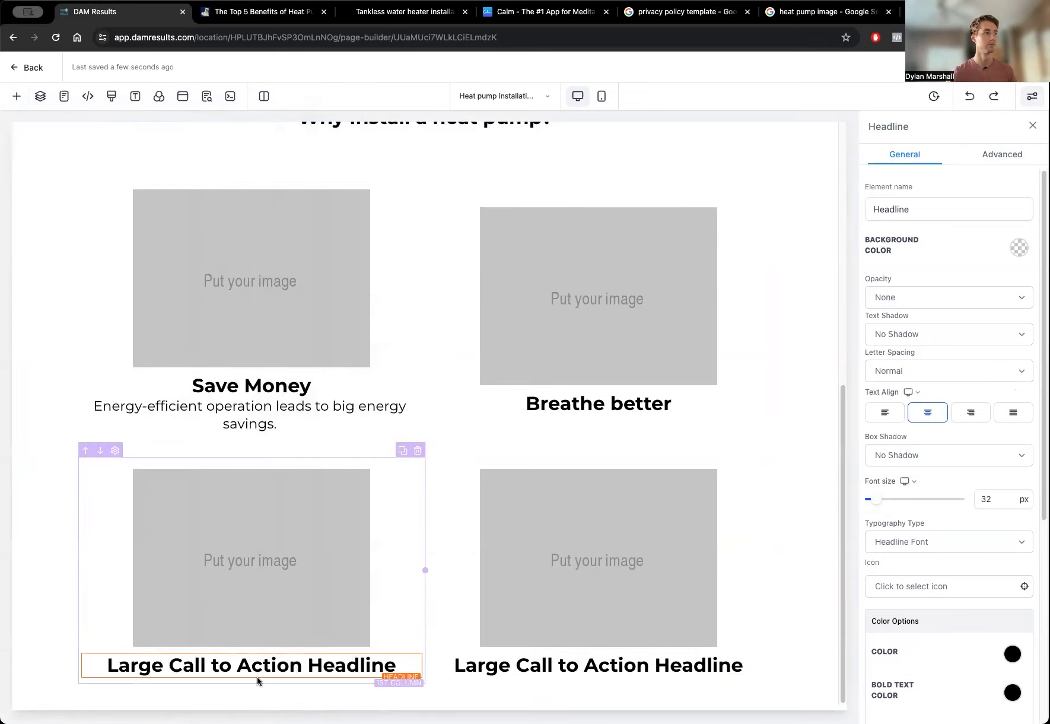
pyautogui.click(252, 678)
pyautogui.click(145, 232)
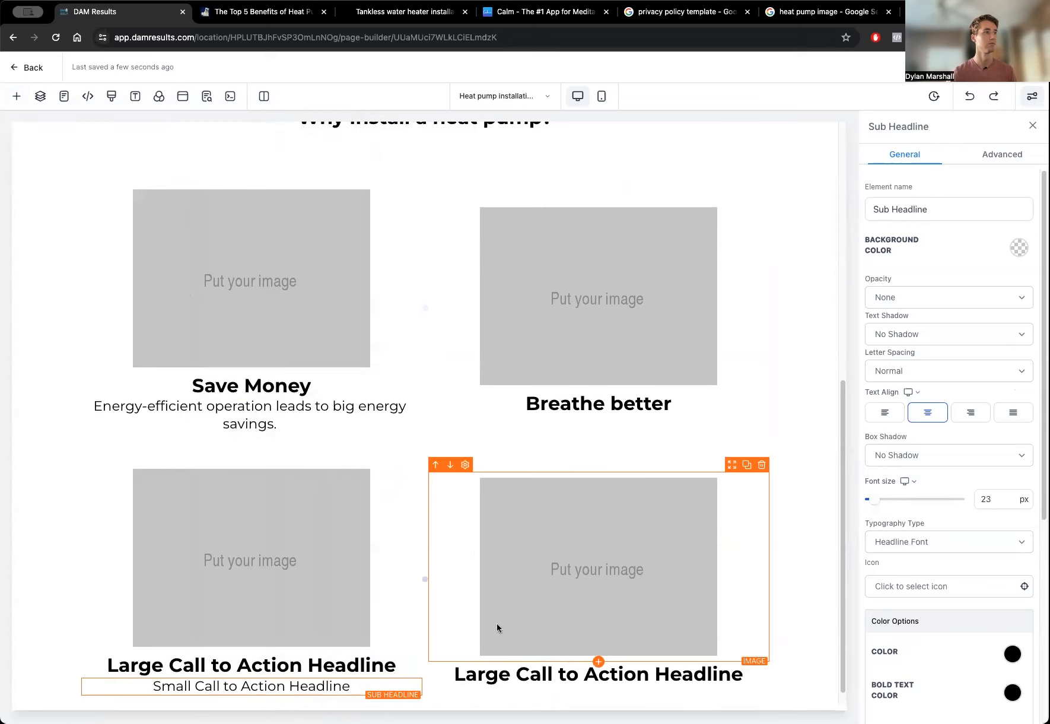
pyautogui.click(603, 683)
pyautogui.click(598, 687)
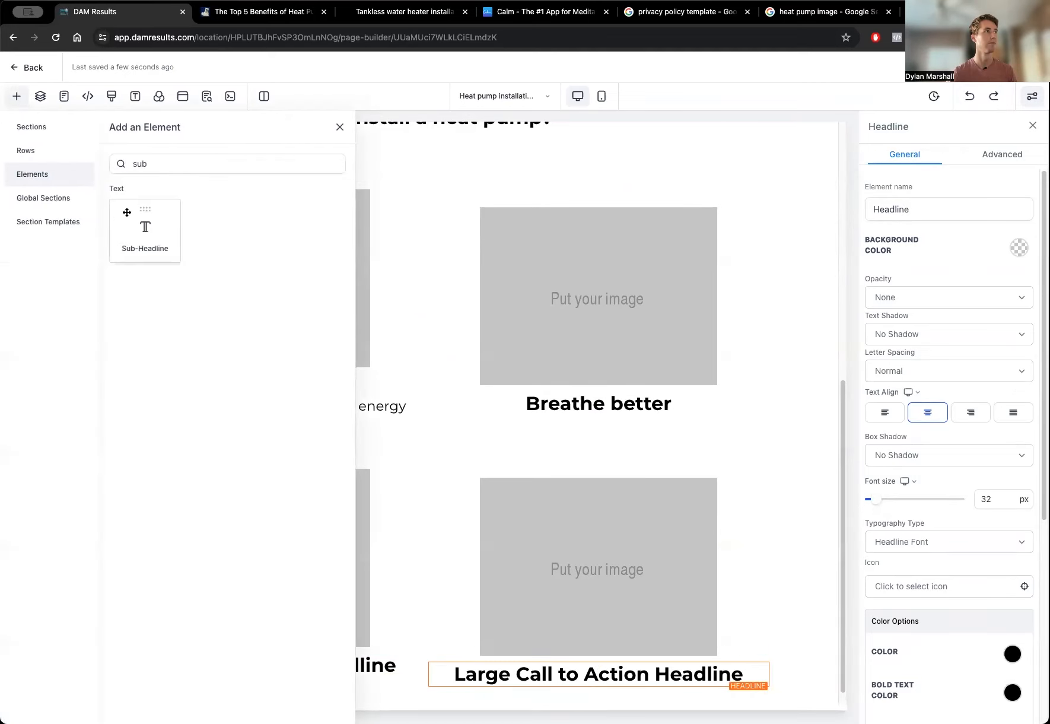
pyautogui.click(127, 212)
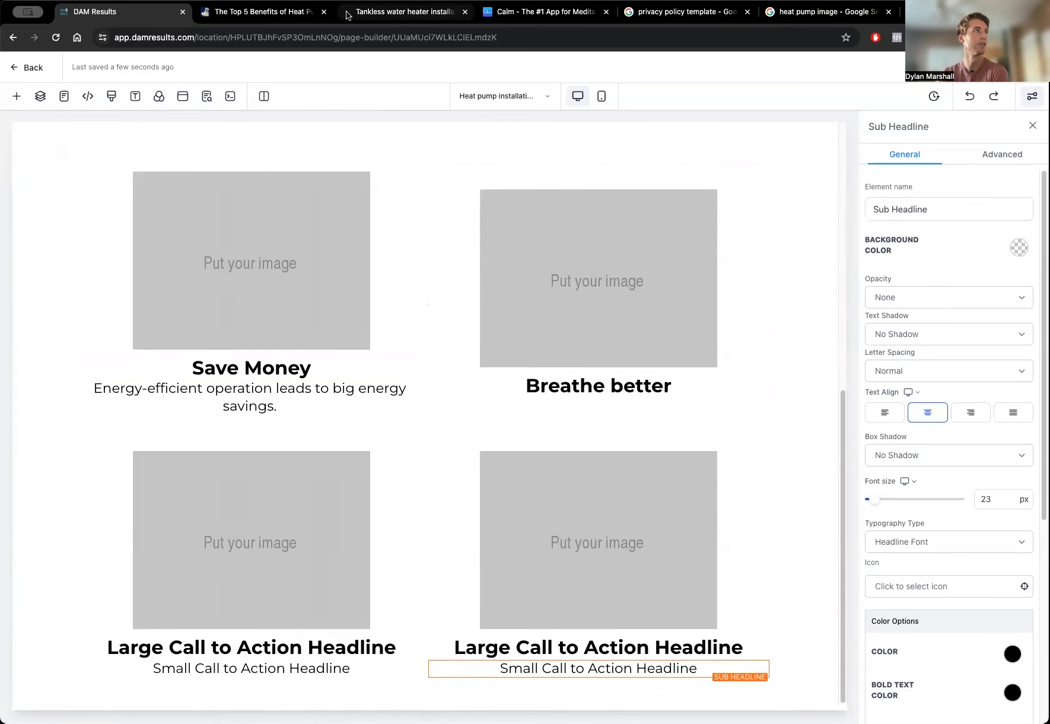
# Check the article's benefit about needing only one system, and set the new row's first headline to "One system instead of two".
pyautogui.click(250, 16)
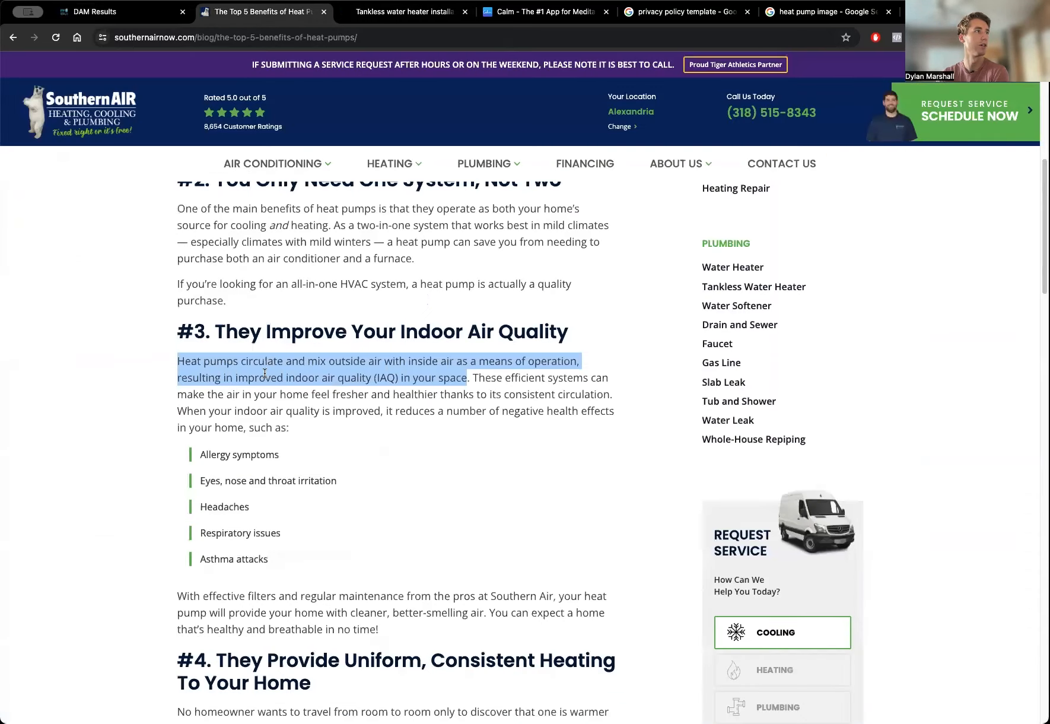
pyautogui.scroll(3, 265, 373)
pyautogui.moveTo(271, 356); pyautogui.dragTo(474, 356)
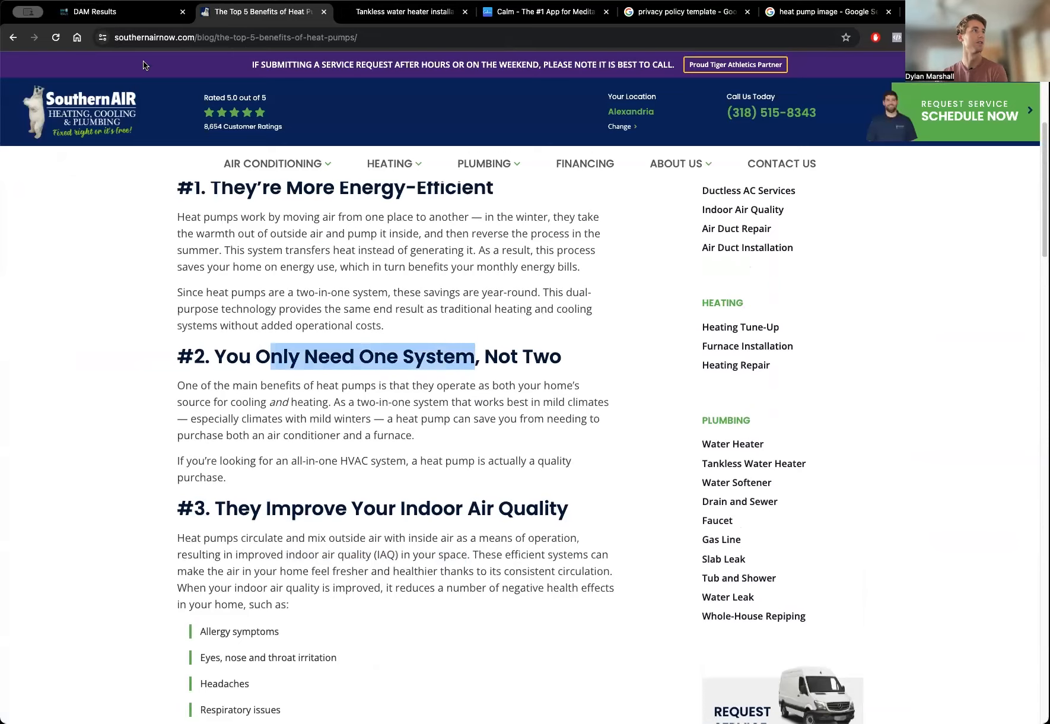
pyautogui.click(95, 11)
pyautogui.click(201, 647)
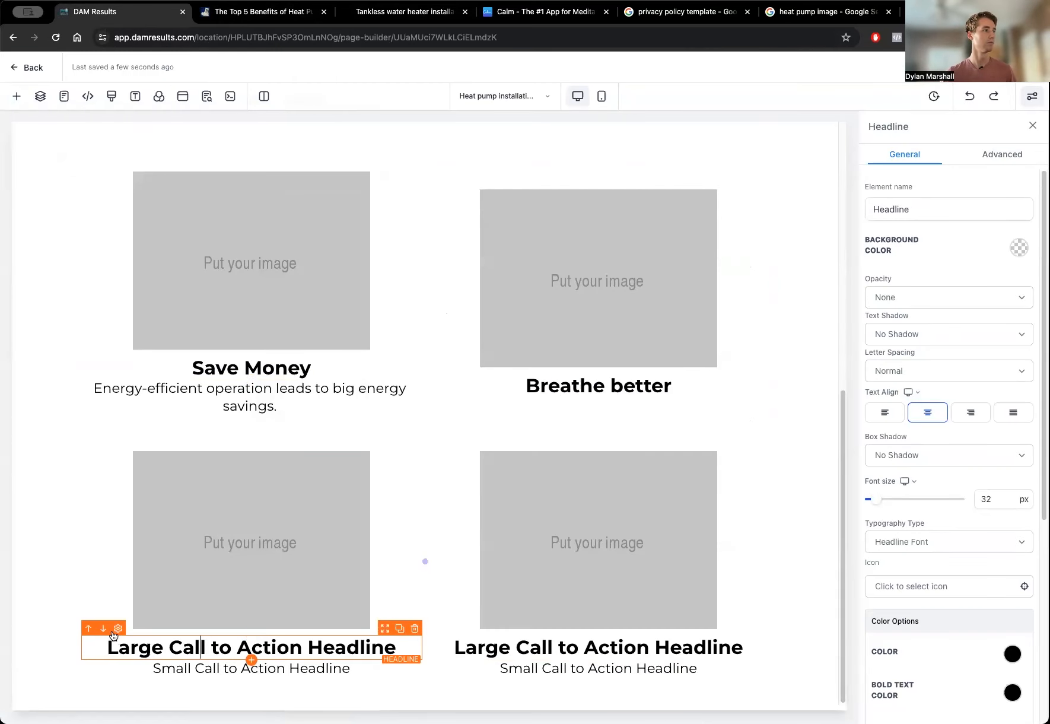
pyautogui.moveTo(109, 640); pyautogui.dragTo(410, 652)
pyautogui.press('BackSpace')
pyautogui.write('One system instead of two')
# Set the new row's first sub-headline to "Heat pumps operate as both your home's source for cooling and heating", taken from the article, italicizing "and".
pyautogui.hotkey('ctrl', 'Tab')
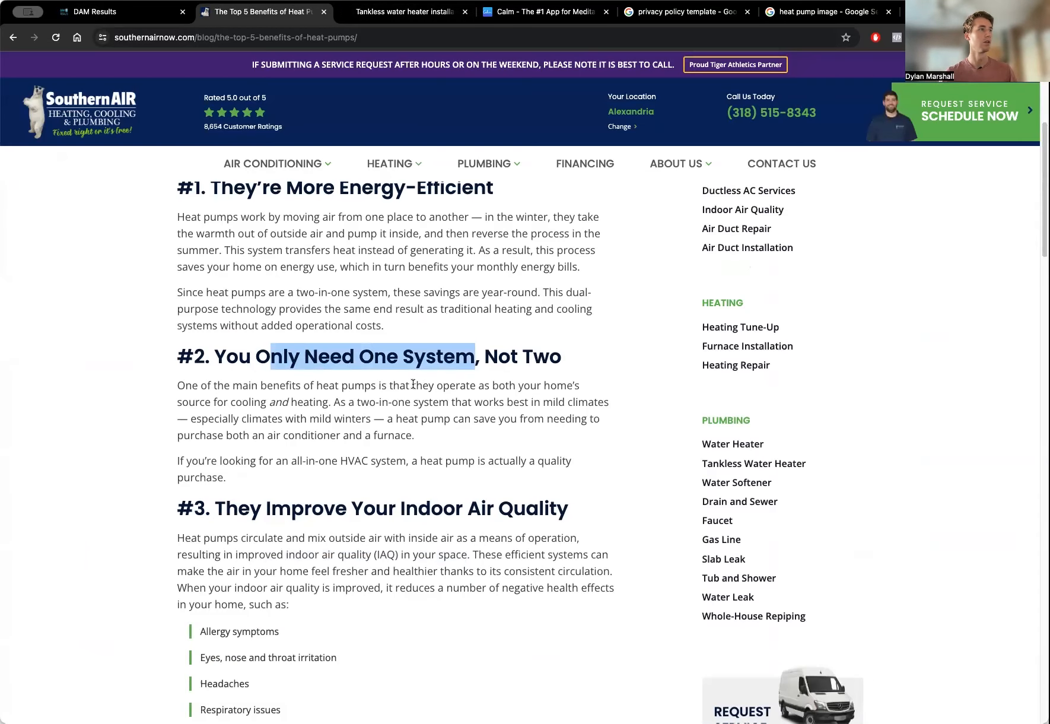
pyautogui.moveTo(436, 387); pyautogui.dragTo(321, 402)
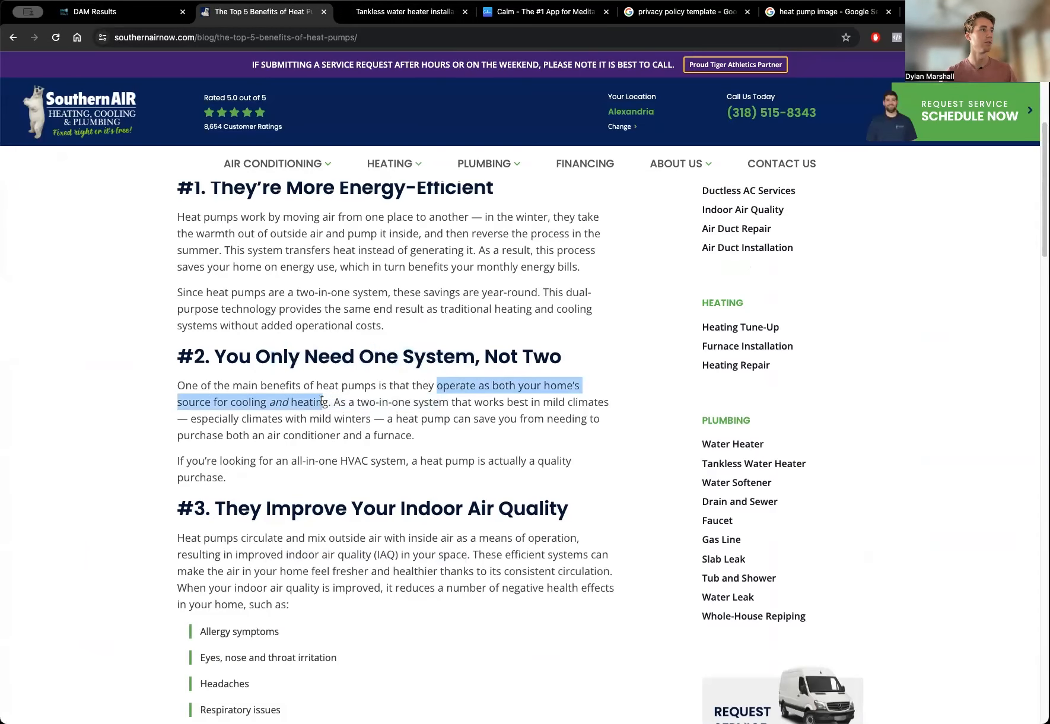
pyautogui.hotkey('ctrl', 'shift', 'Tab')
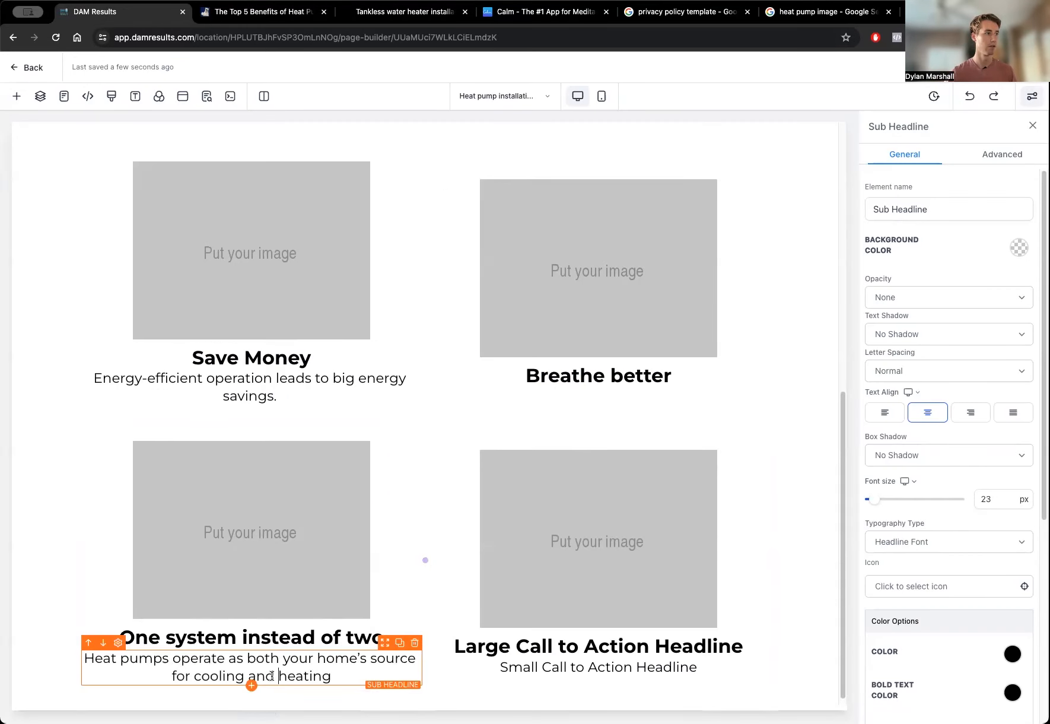
pyautogui.doubleClick(251, 679)
pyautogui.write('l')
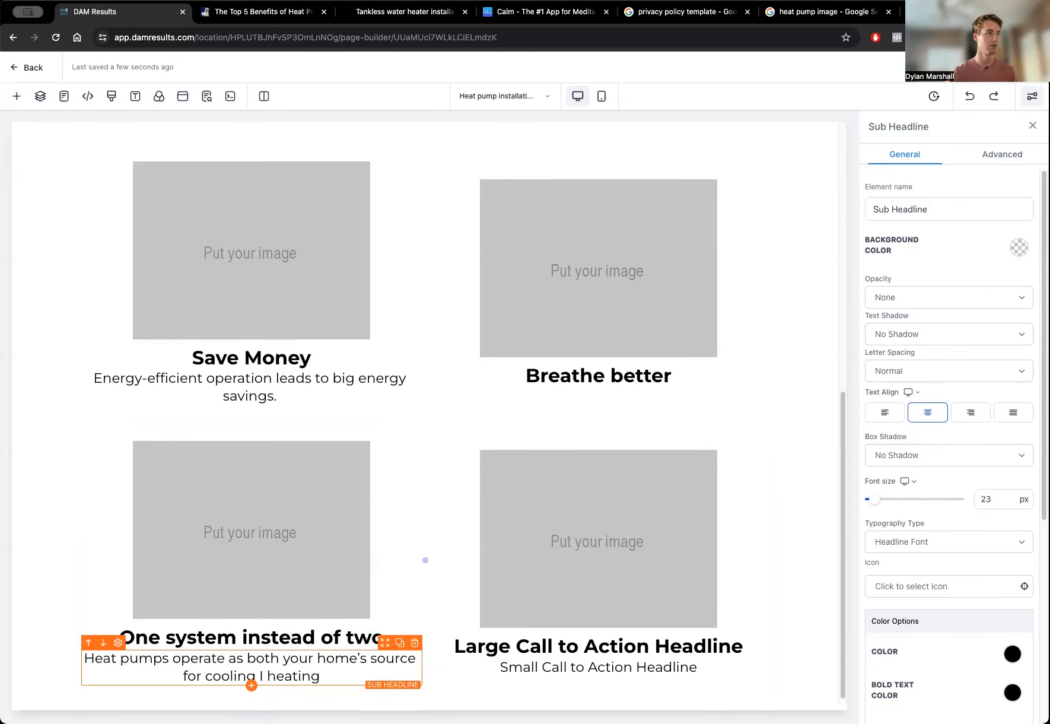
pyautogui.press('super+z')
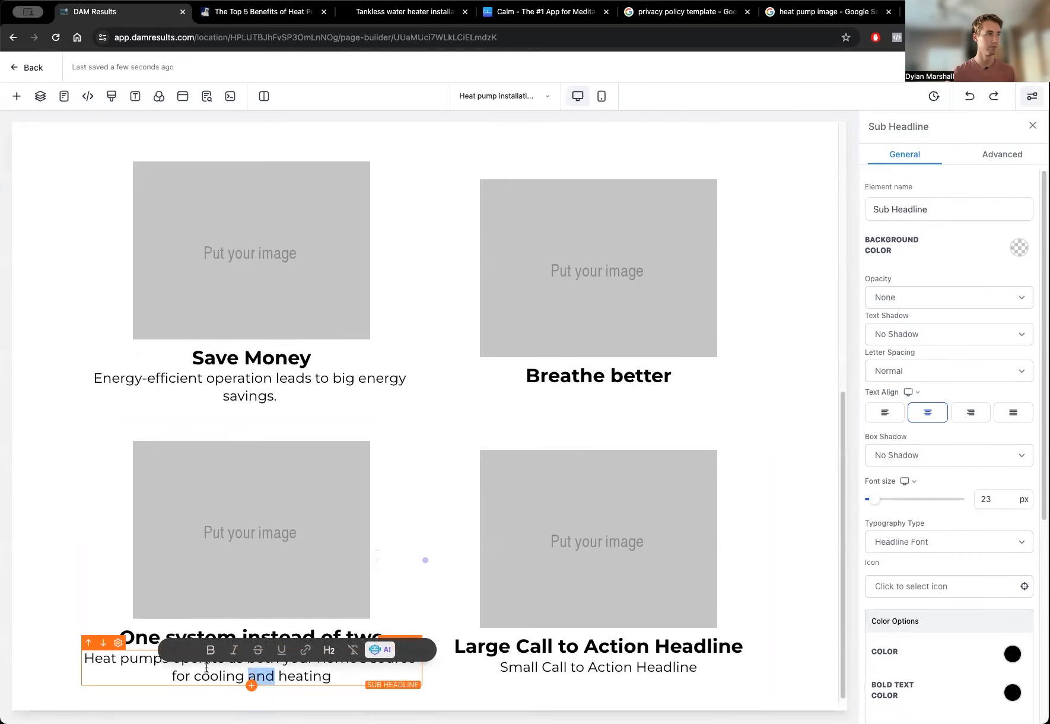
pyautogui.click(274, 574)
pyautogui.click(329, 677)
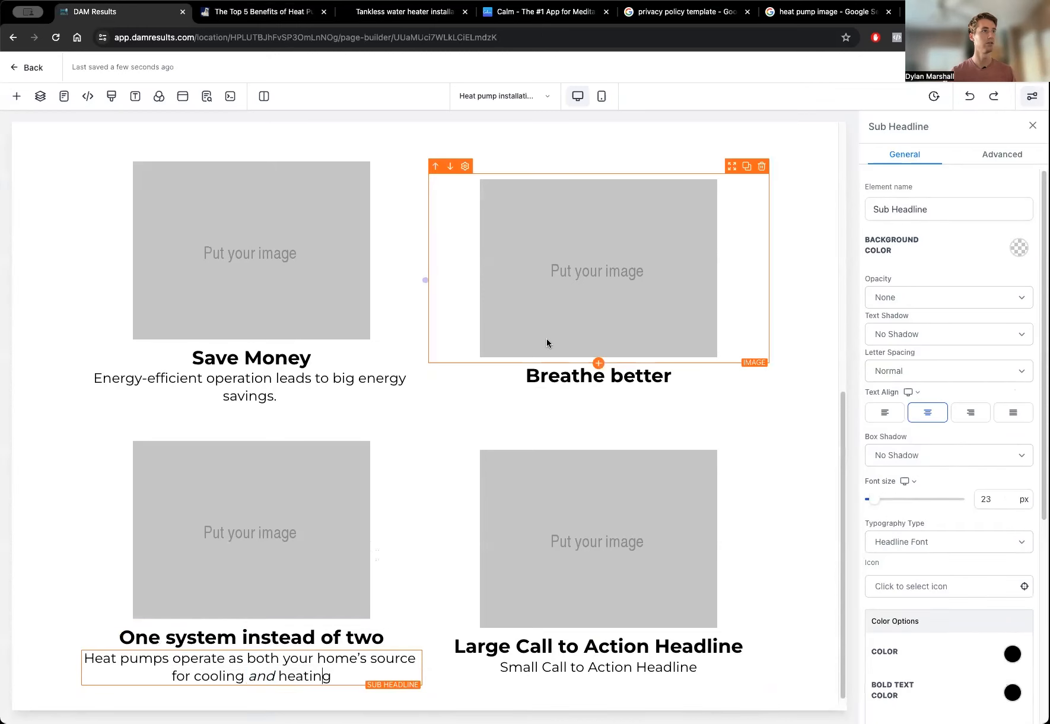
# Add a sub-headline under "Breathe better", fill it with the article's sentence about mixing outside and inside air, and remove "(IAQ)" from it.
pyautogui.click(596, 390)
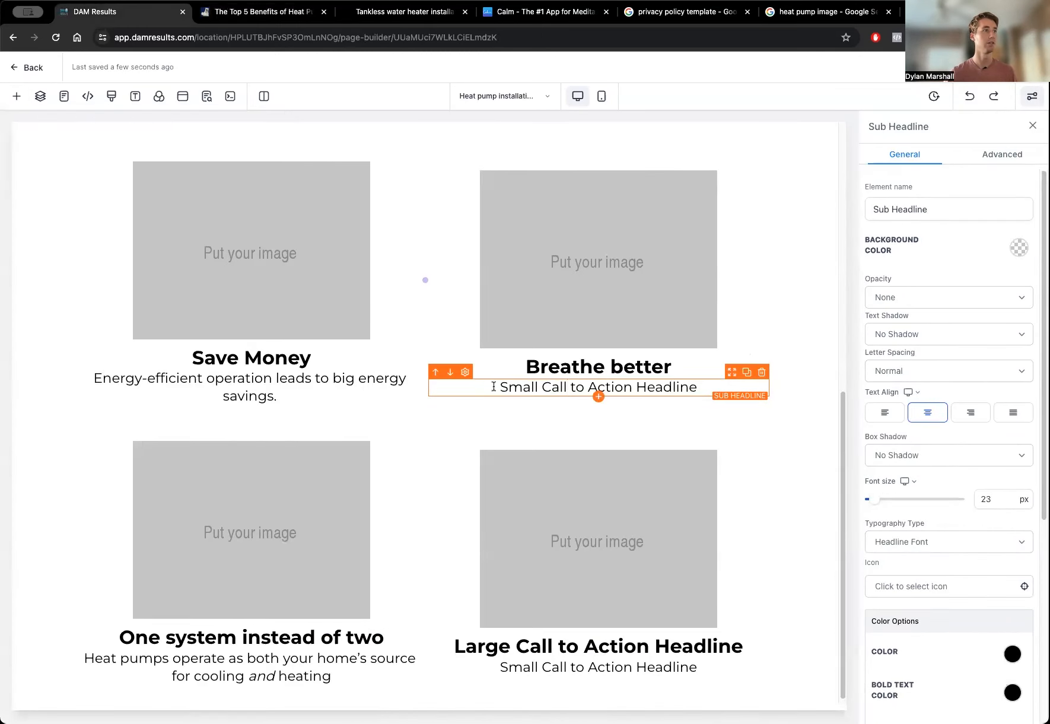
pyautogui.moveTo(493, 387); pyautogui.dragTo(700, 391)
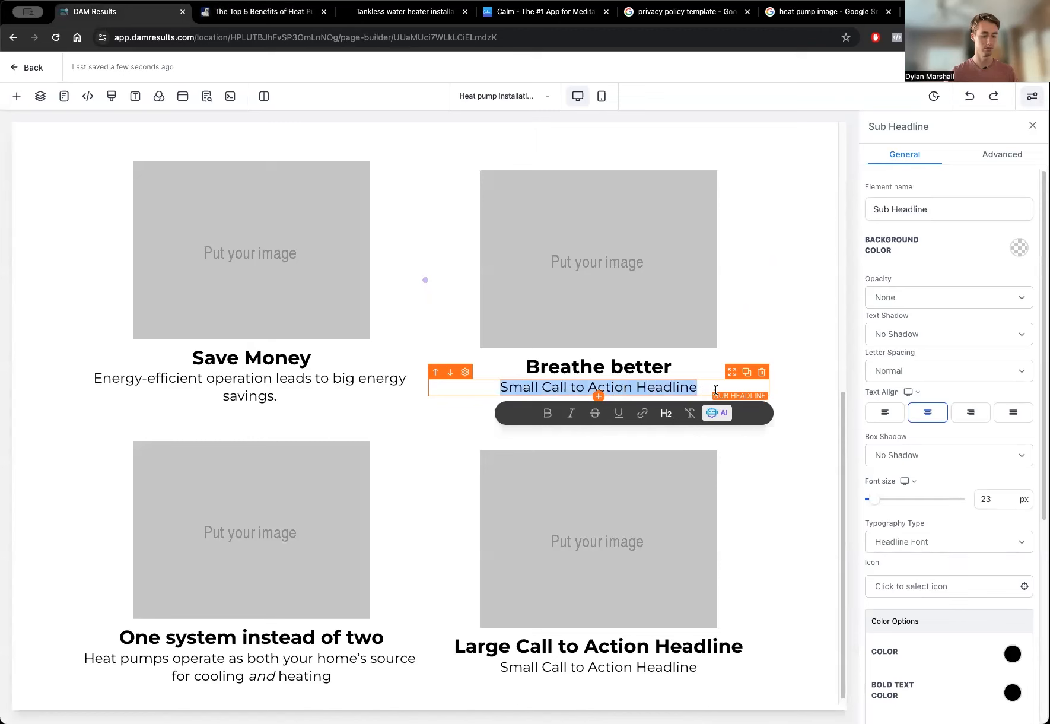
pyautogui.write('Heat pumps circulate and mix outside air with inside air as a means of operation, resulting in improved indoor air quality (IAQ) in your space')
pyautogui.click(657, 423)
pyautogui.press('BackSpace')
pyautogui.press('BackSpace')
pyautogui.press('BackSpace')
pyautogui.press('BackSpace')
pyautogui.press('BackSpace')
pyautogui.press('BackSpace')
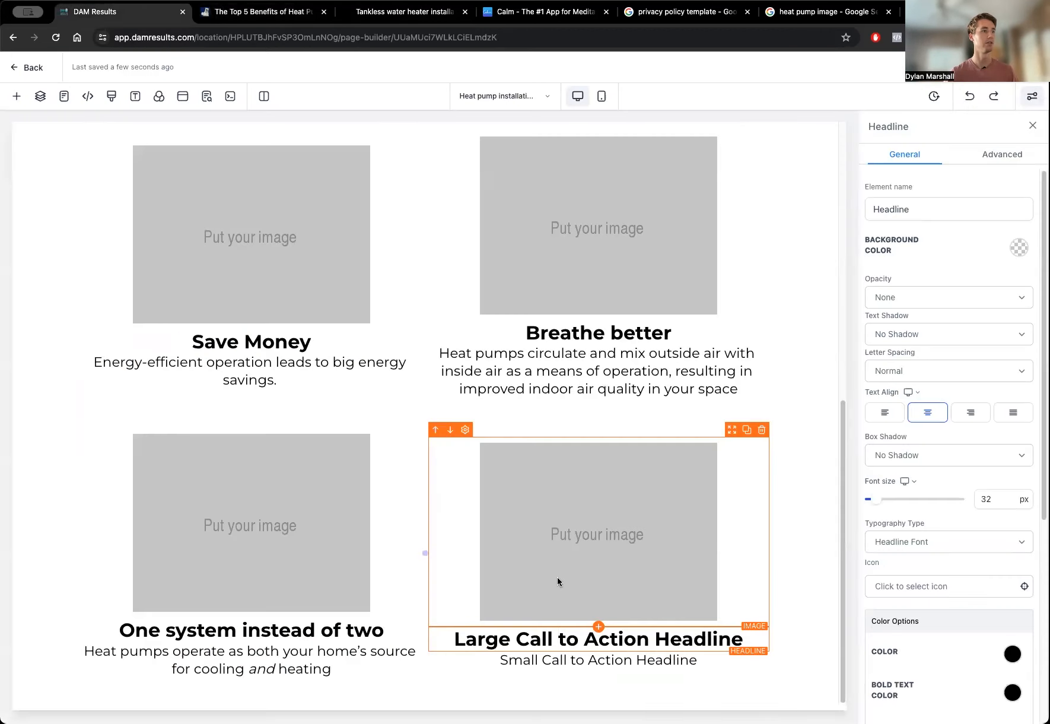
# Set the new row's second headline to "Quiet Operation", and copy the article's sentences about heat pumps being quieter than traditional HVAC systems.
pyautogui.click(559, 639)
pyautogui.moveTo(449, 636); pyautogui.dragTo(744, 651)
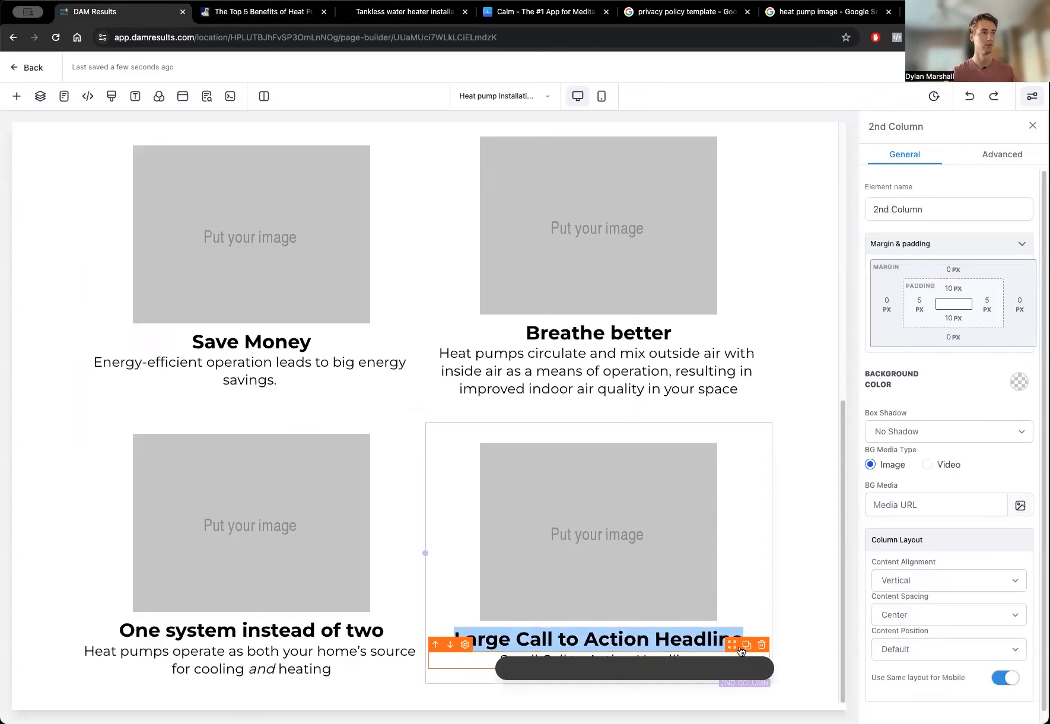
pyautogui.write('Quiet Operation')
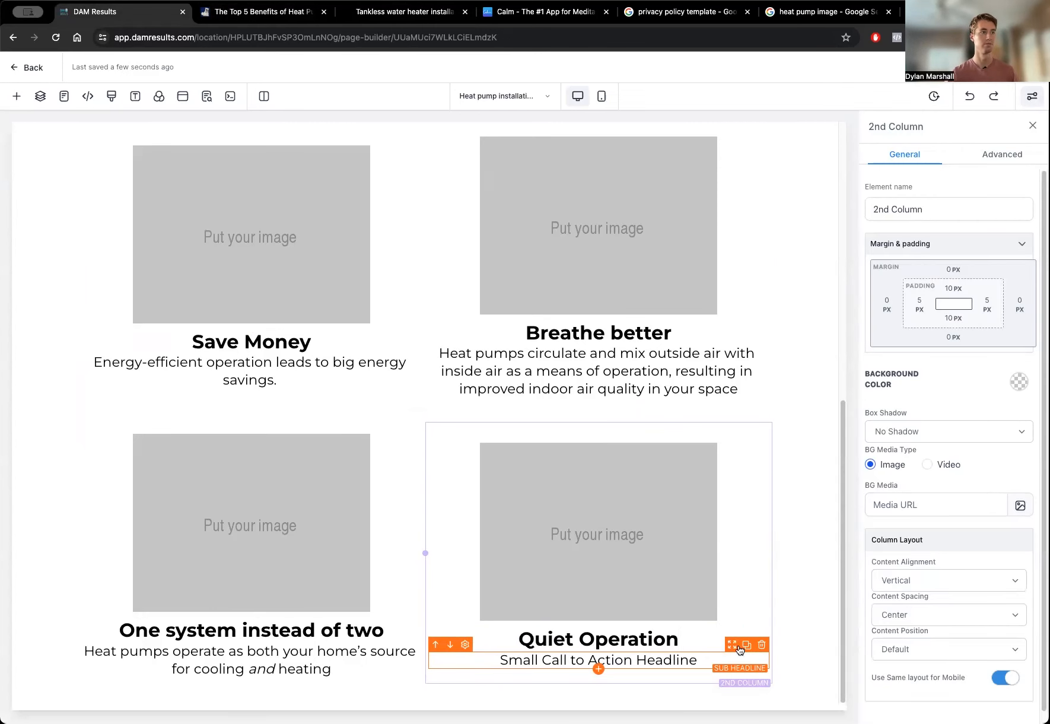
pyautogui.click(290, 14)
pyautogui.moveTo(525, 372); pyautogui.dragTo(473, 400)
pyautogui.press('super+c')
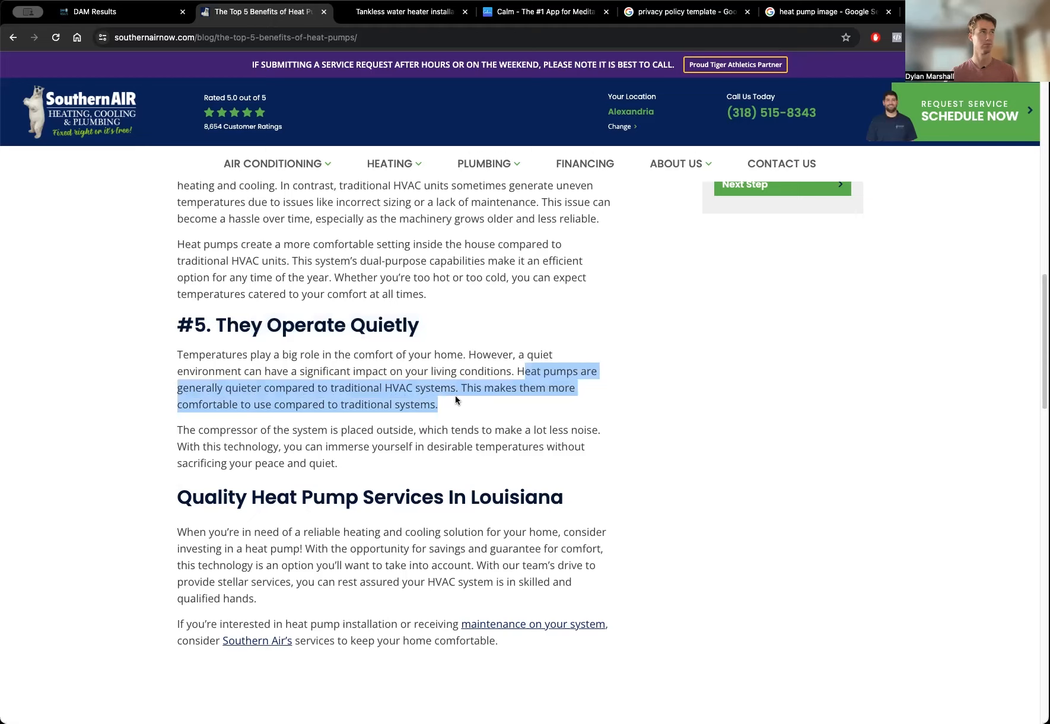
# Replace the sub-headline under "Quiet Operation" with the copied sentences and complete the first word to "Heat".
pyautogui.click(104, 13)
pyautogui.click(511, 639)
pyautogui.click(532, 660)
pyautogui.moveTo(532, 661); pyautogui.dragTo(761, 665)
pyautogui.press('BackSpace')
pyautogui.press('BackSpace')
pyautogui.press('BackSpace')
pyautogui.press('BackSpace')
pyautogui.press('BackSpace')
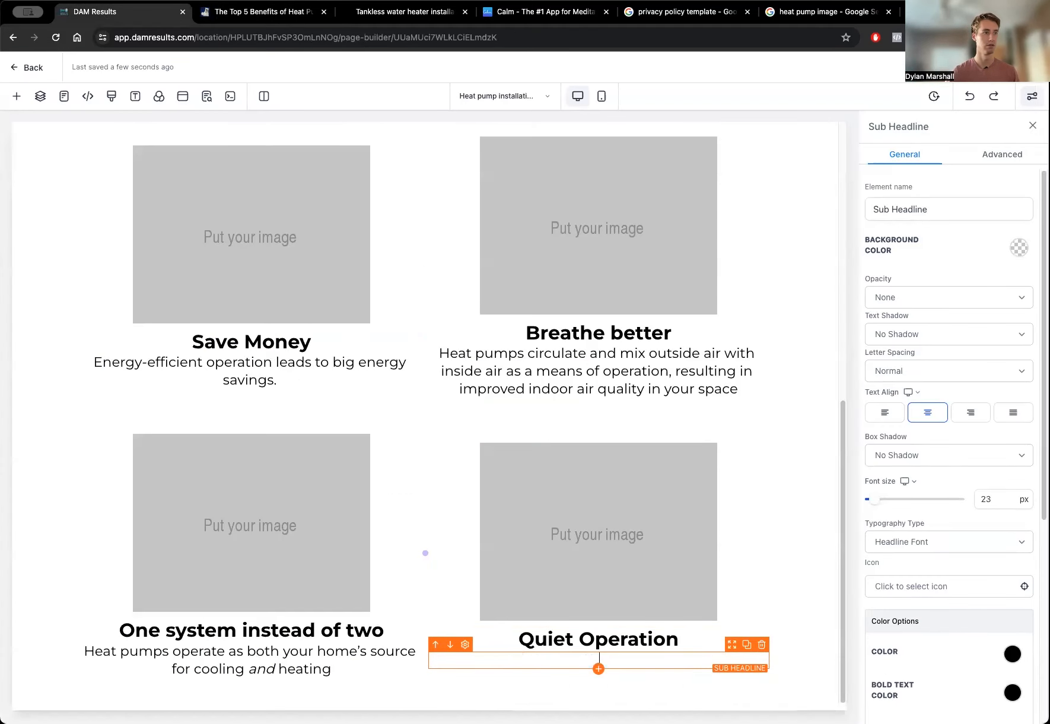
pyautogui.press('super+v')
pyautogui.scroll(-1, 448, 604)
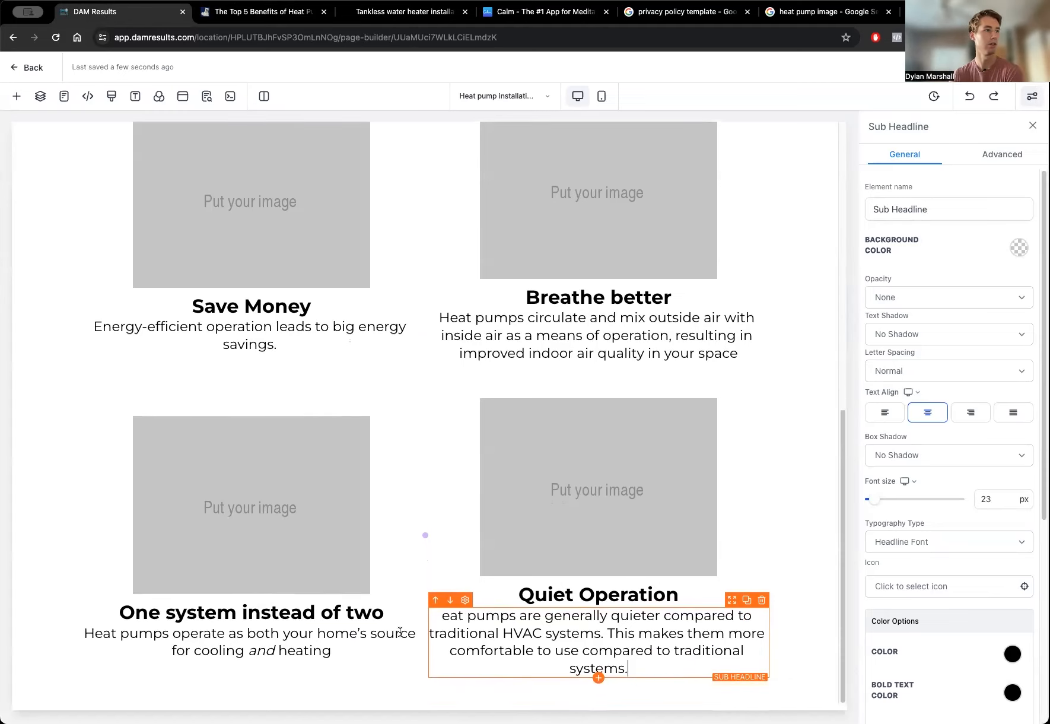
pyautogui.click(439, 616)
pyautogui.write('H')
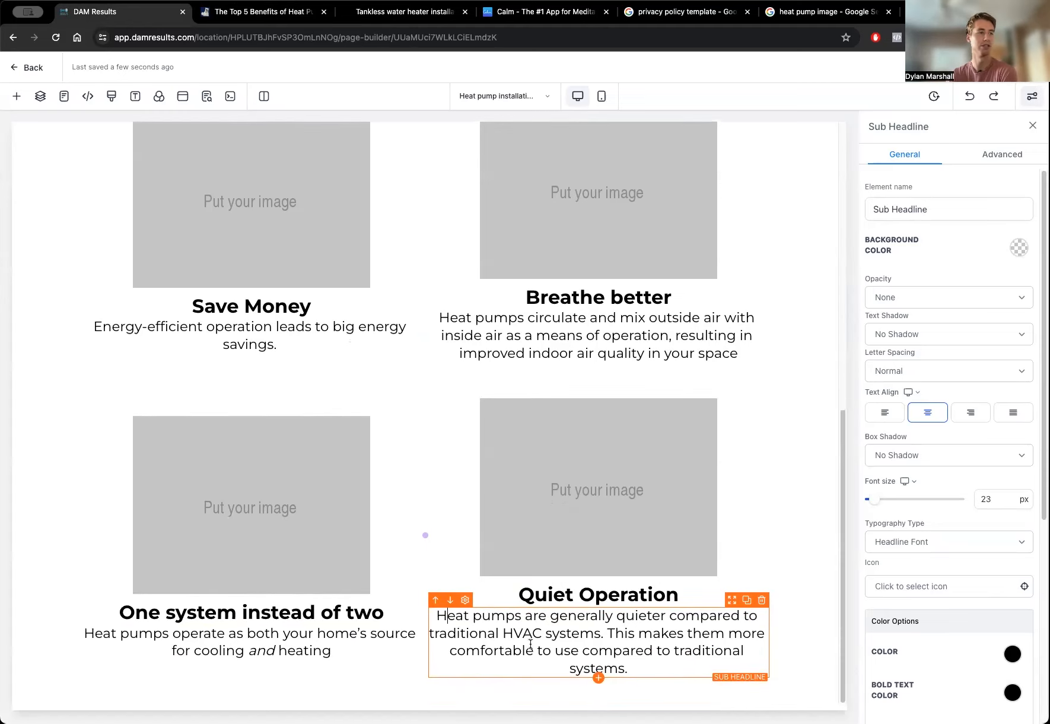
pyautogui.click(830, 601)
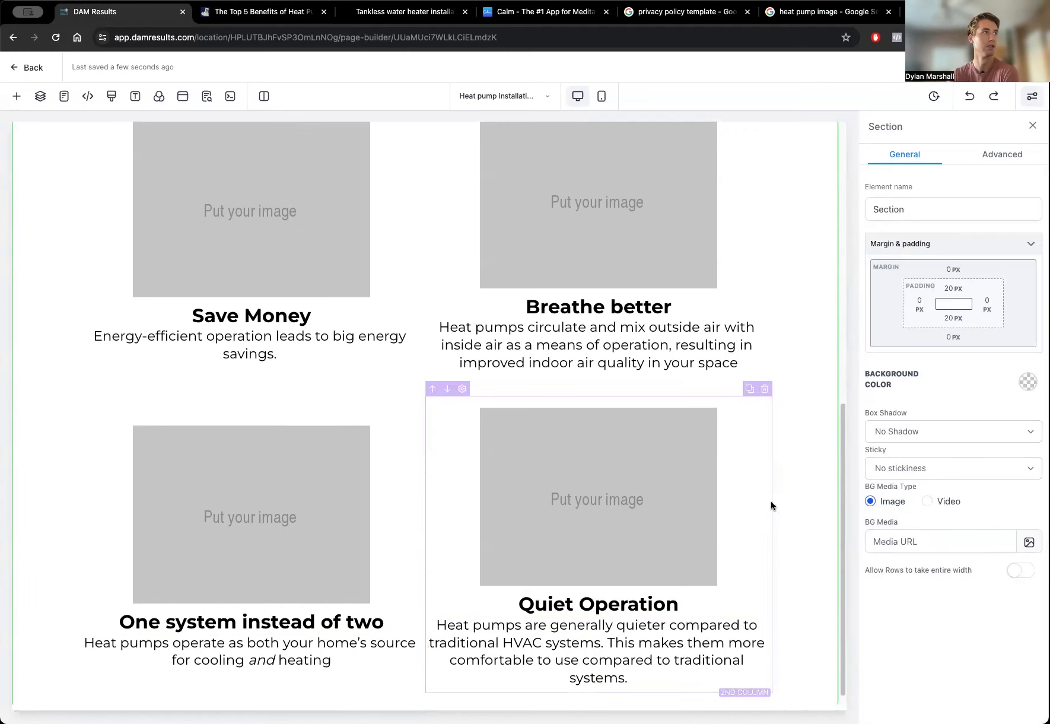
pyautogui.scroll(1, 771, 506)
pyautogui.scroll(-2, 802, 455)
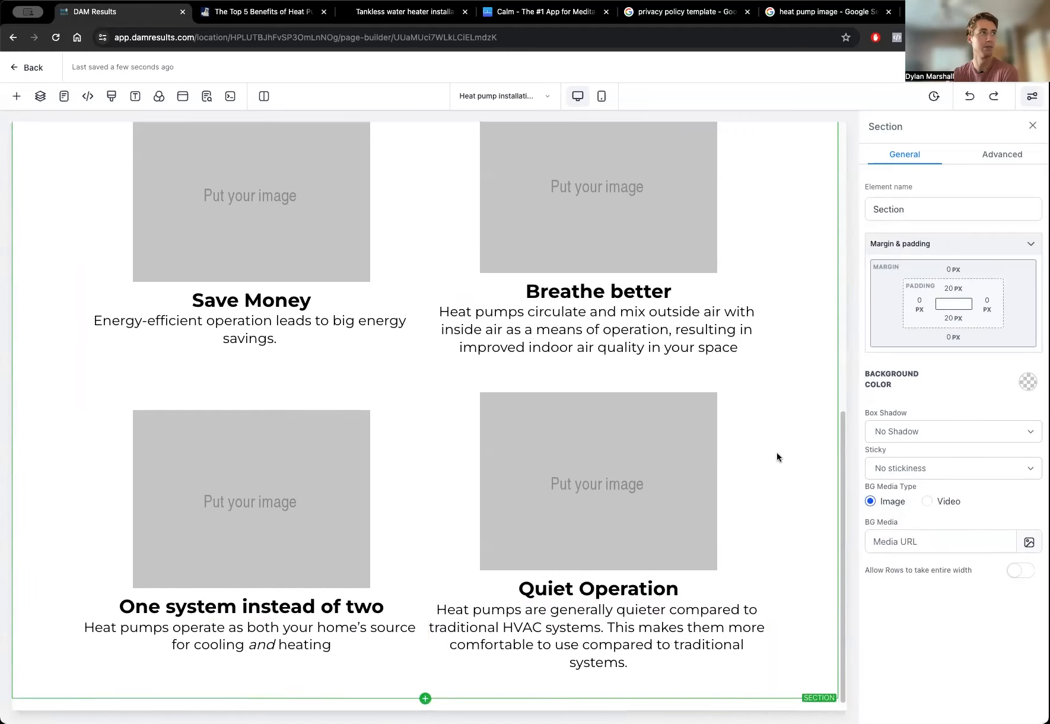
pyautogui.scroll(3, 778, 457)
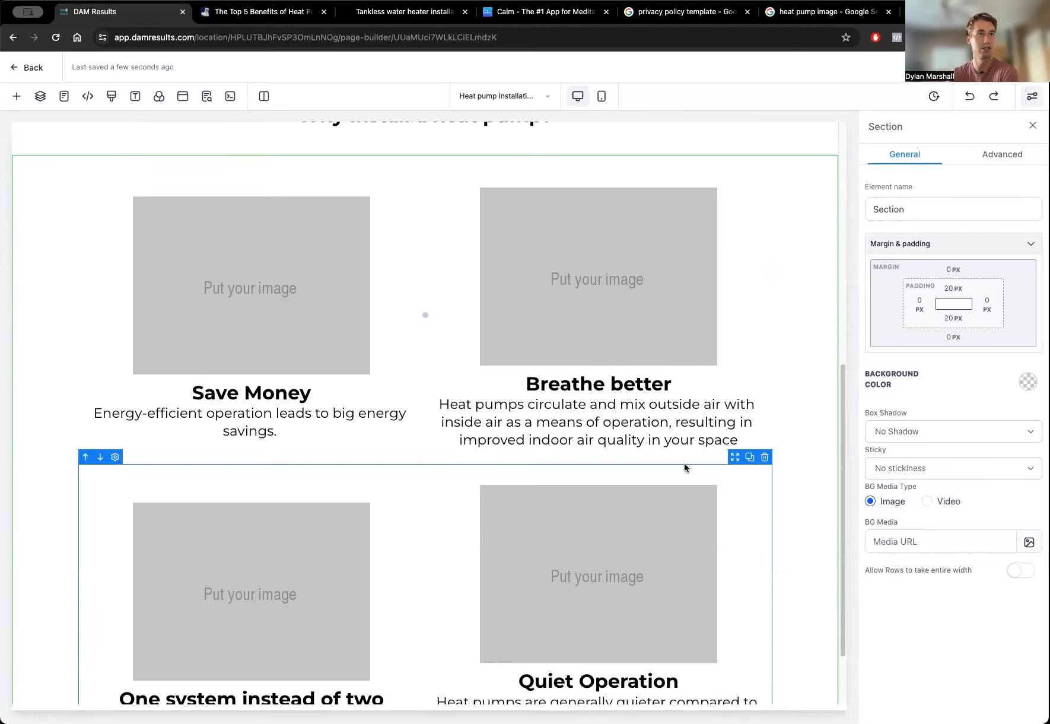
pyautogui.scroll(-2, 803, 520)
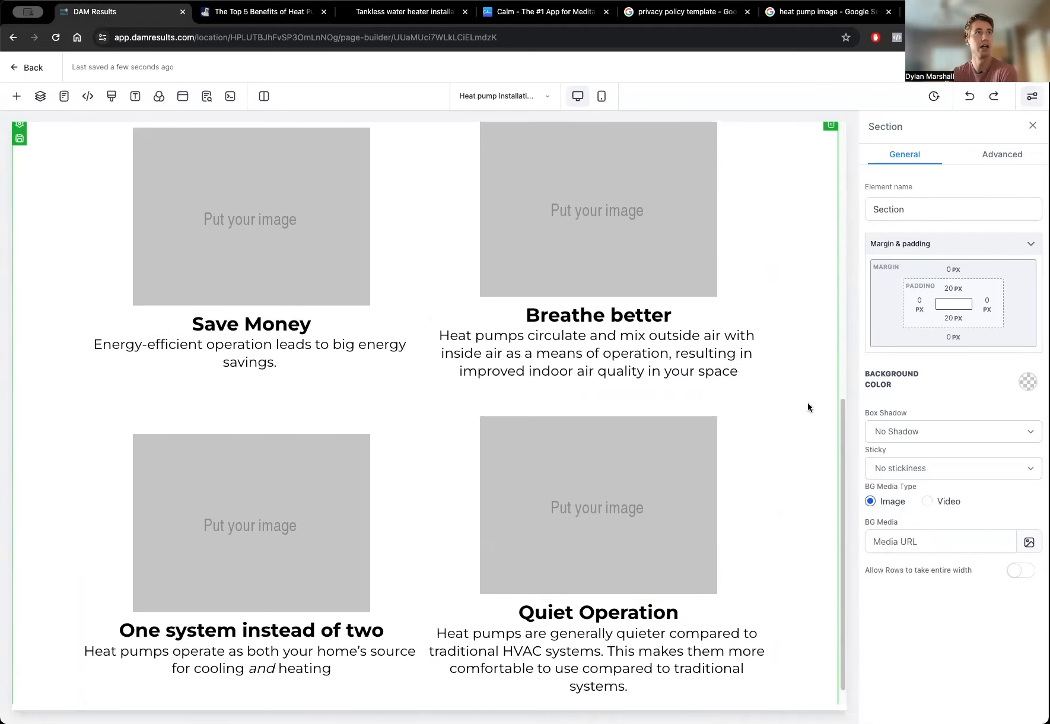
# Search Google Images for "cost savings icon" and preview the icon of a hand under a dollar coin.
pyautogui.click(802, 11)
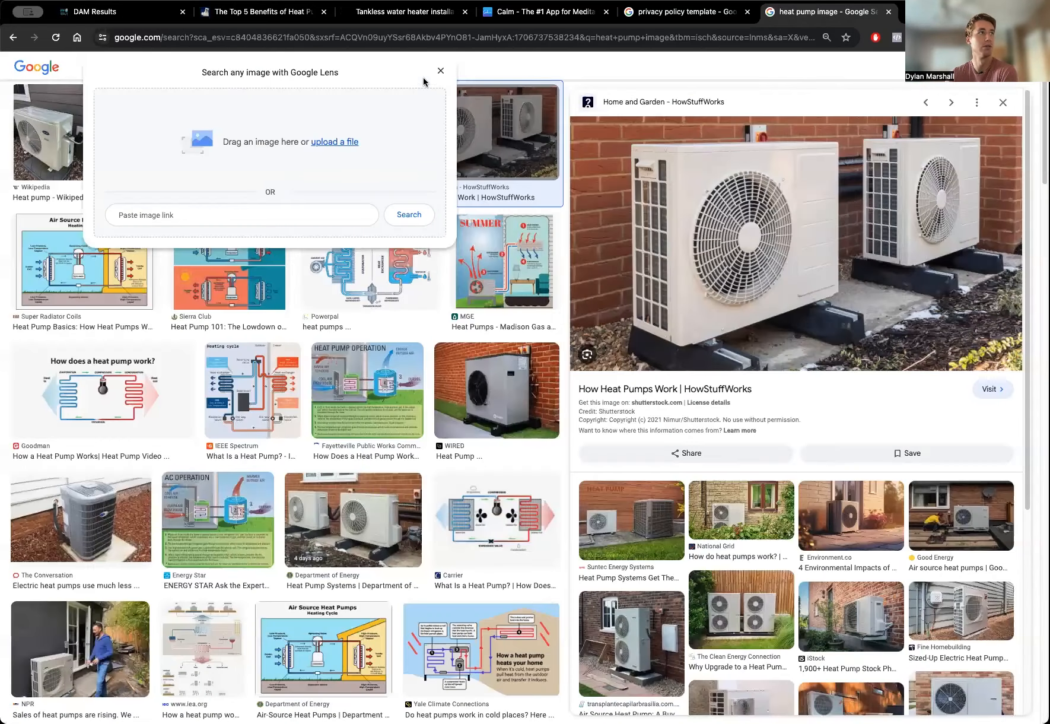
pyautogui.scroll(3, 172, 68)
pyautogui.moveTo(174, 77); pyautogui.dragTo(67, 81)
pyautogui.write('cos')
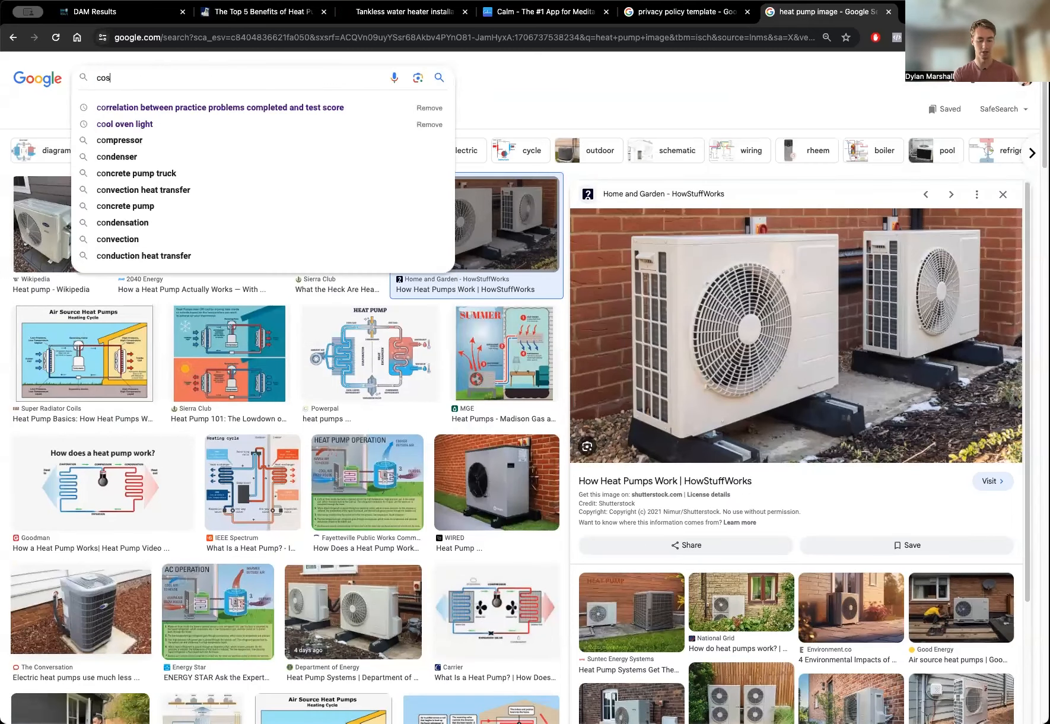
pyautogui.write('t savings ico')
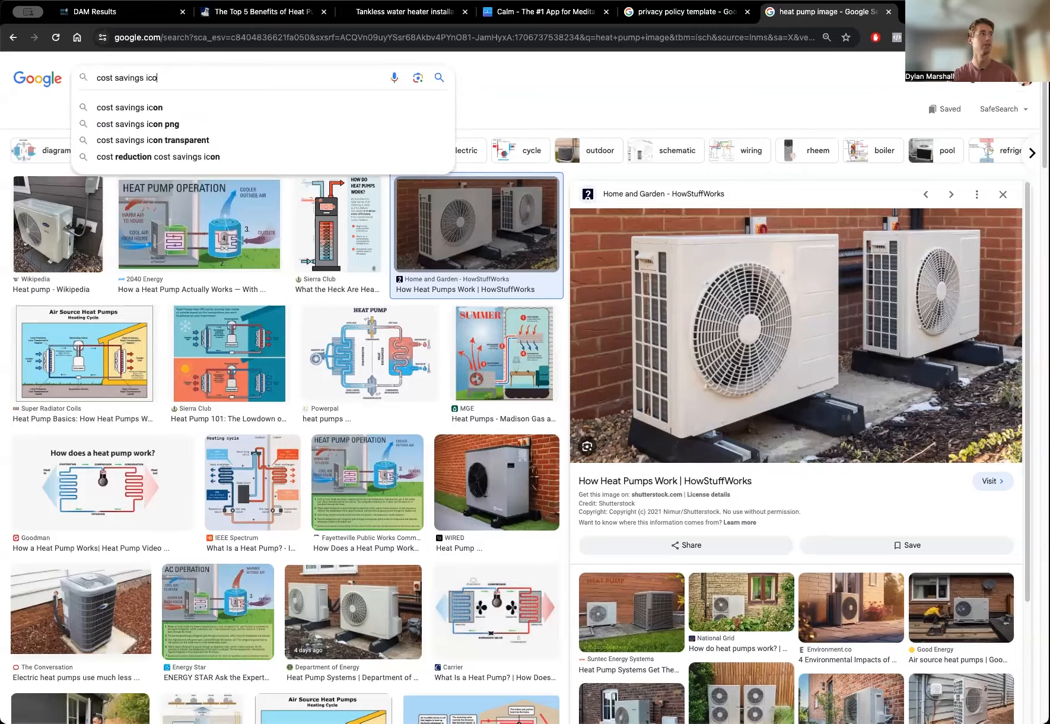
pyautogui.write('n')
pyautogui.press('Return')
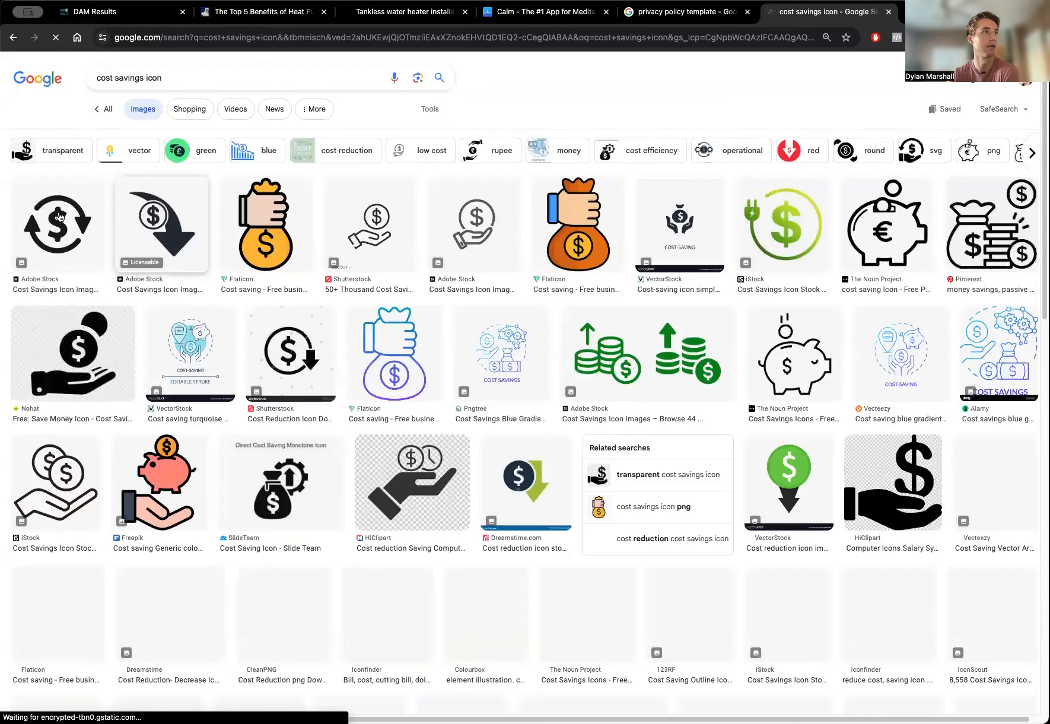
pyautogui.click(59, 217)
pyautogui.click(368, 132)
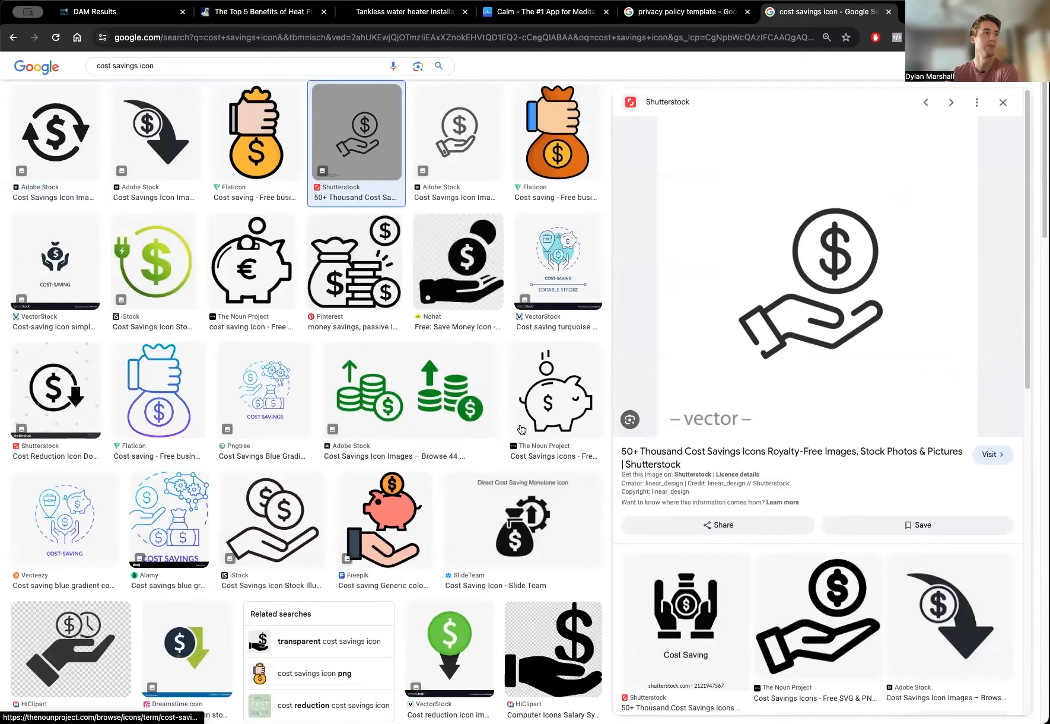
# Return to the page builder and replace the placeholder image above "Save Money" with "Save money symbol.png" from the media library.
pyautogui.click(90, 18)
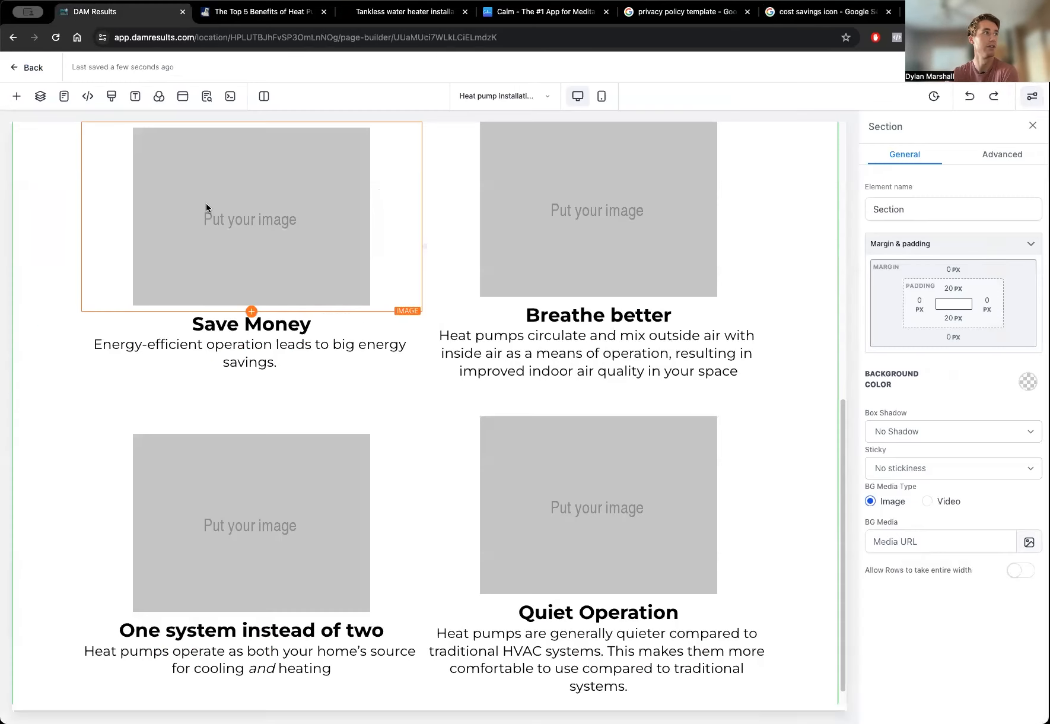
pyautogui.click(295, 260)
pyautogui.scroll(-2, 961, 474)
pyautogui.click(1009, 481)
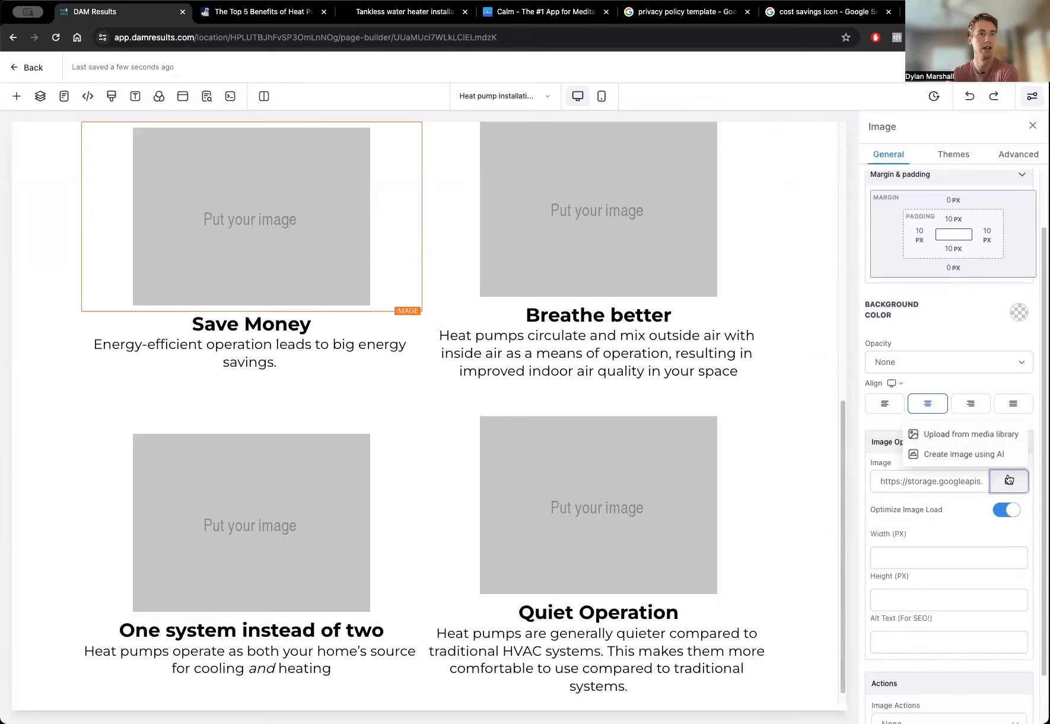
pyautogui.click(971, 434)
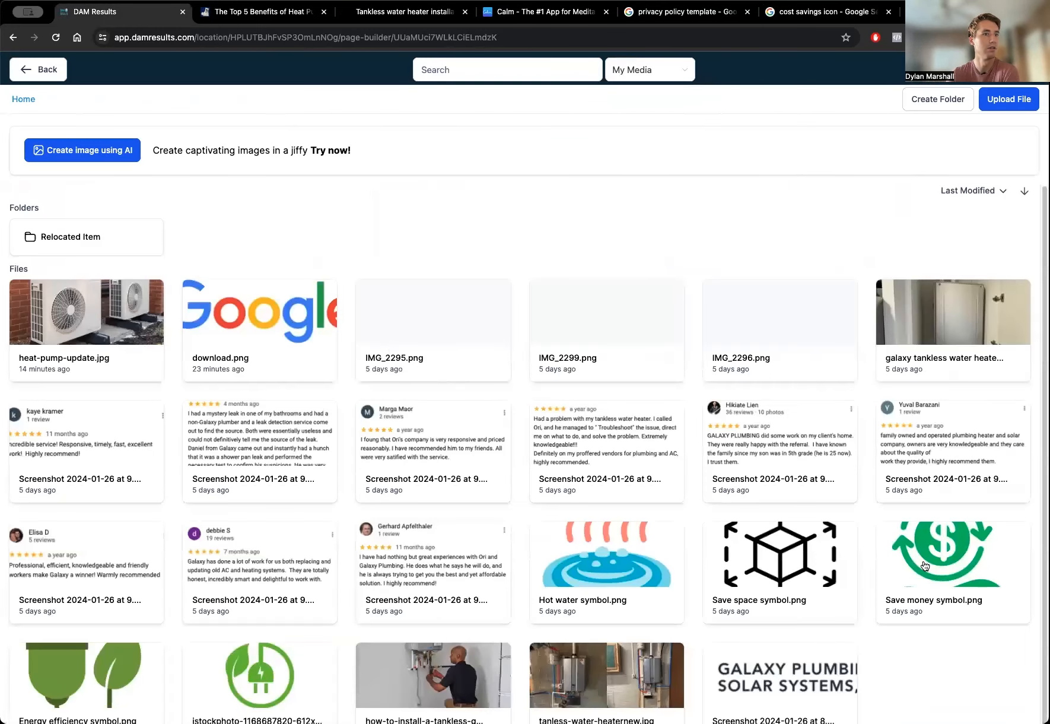
pyautogui.click(925, 564)
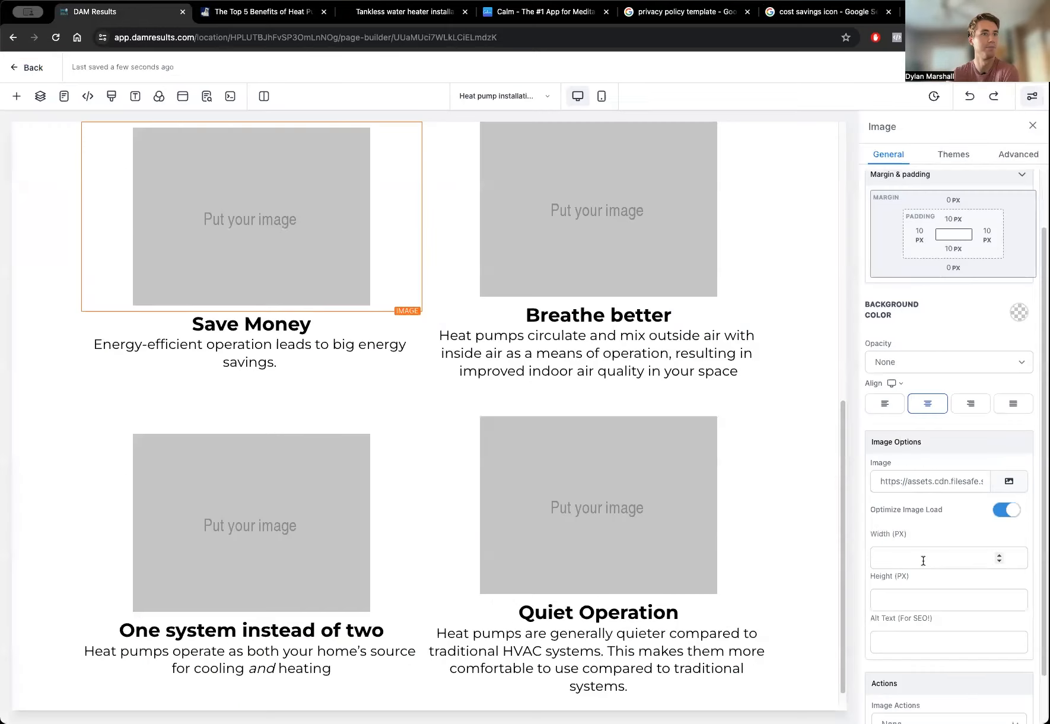
pyautogui.scroll(2, 356, 391)
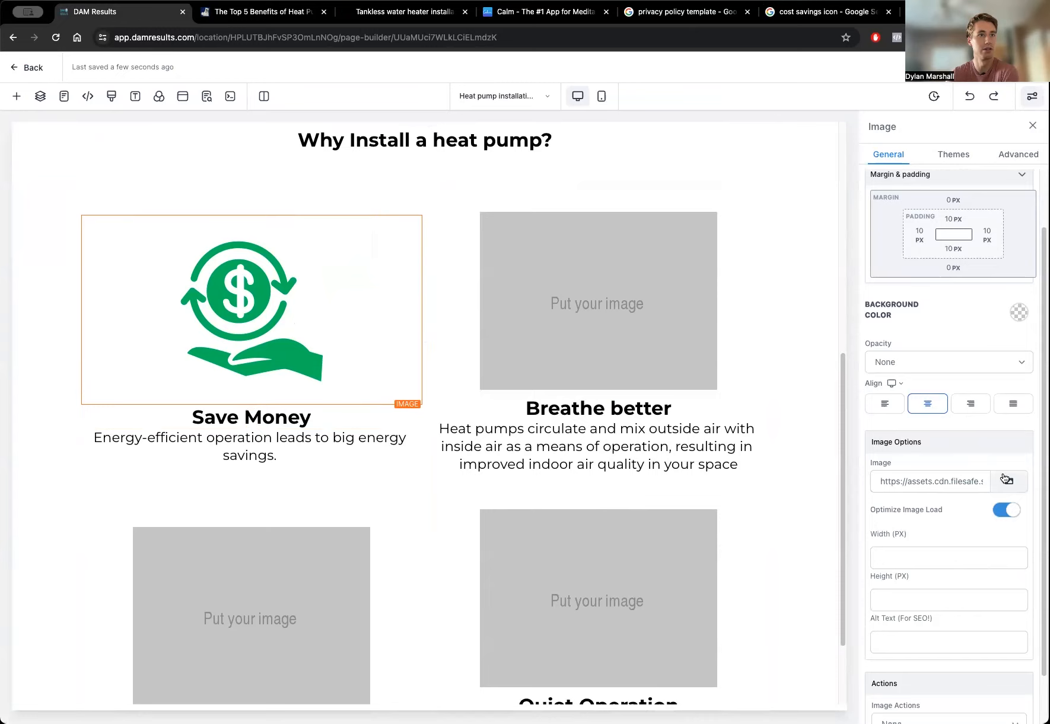
# Set the width of the "Save Money" image to 150 px.
pyautogui.scroll(-2, 954, 358)
pyautogui.click(909, 496)
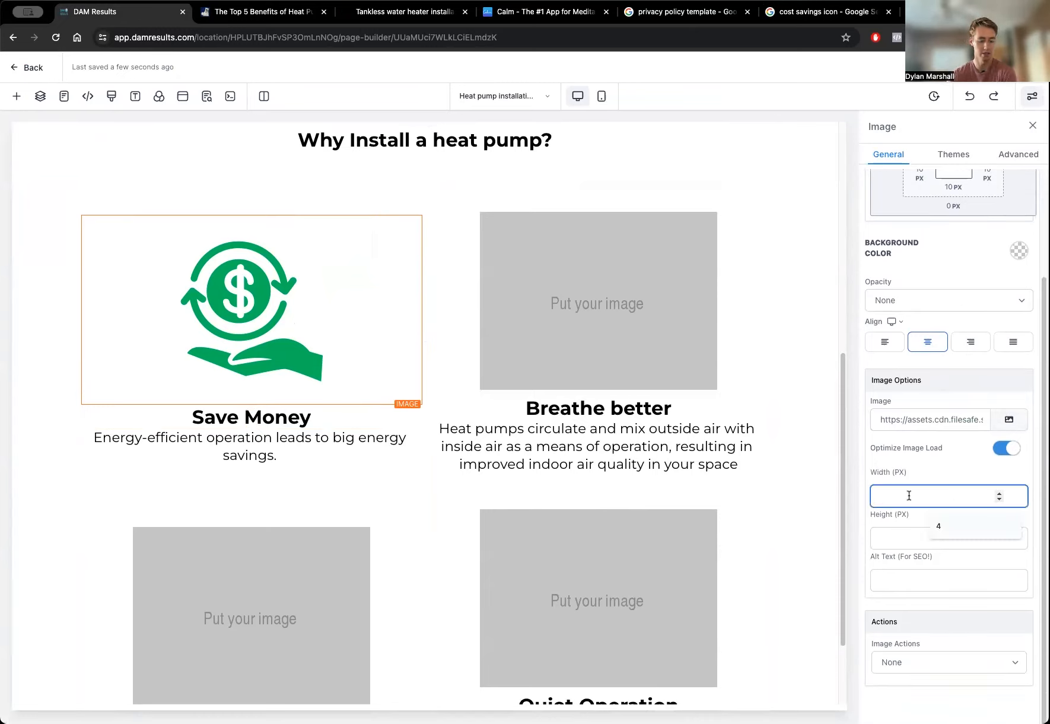
pyautogui.write('200')
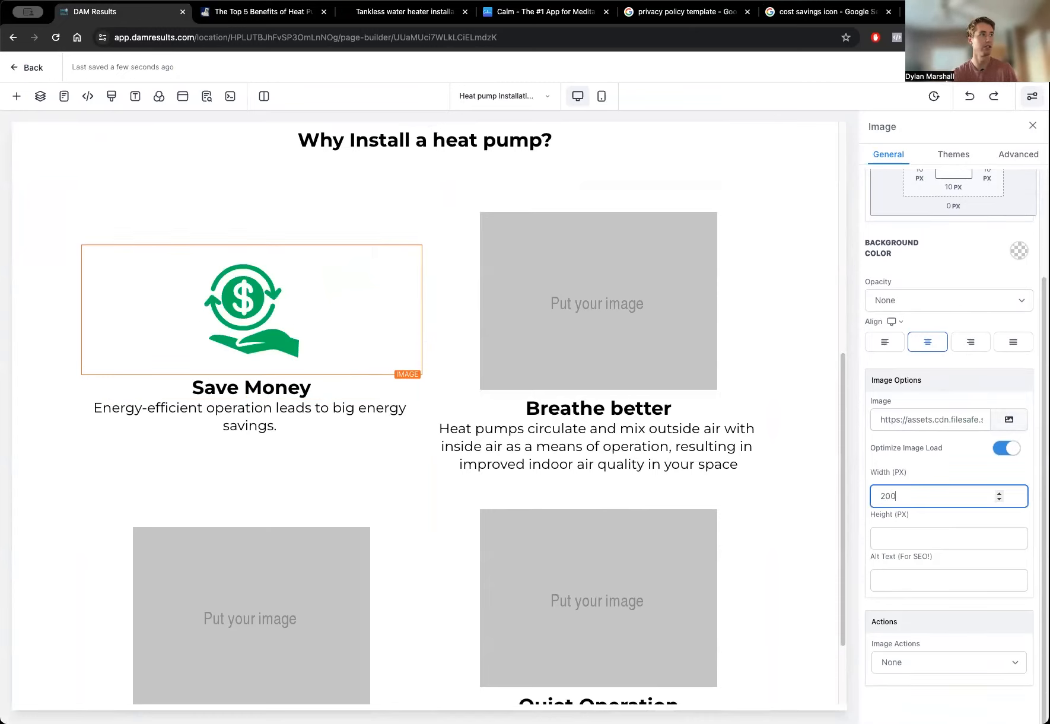
pyautogui.moveTo(906, 494); pyautogui.dragTo(811, 499)
pyautogui.write('150')
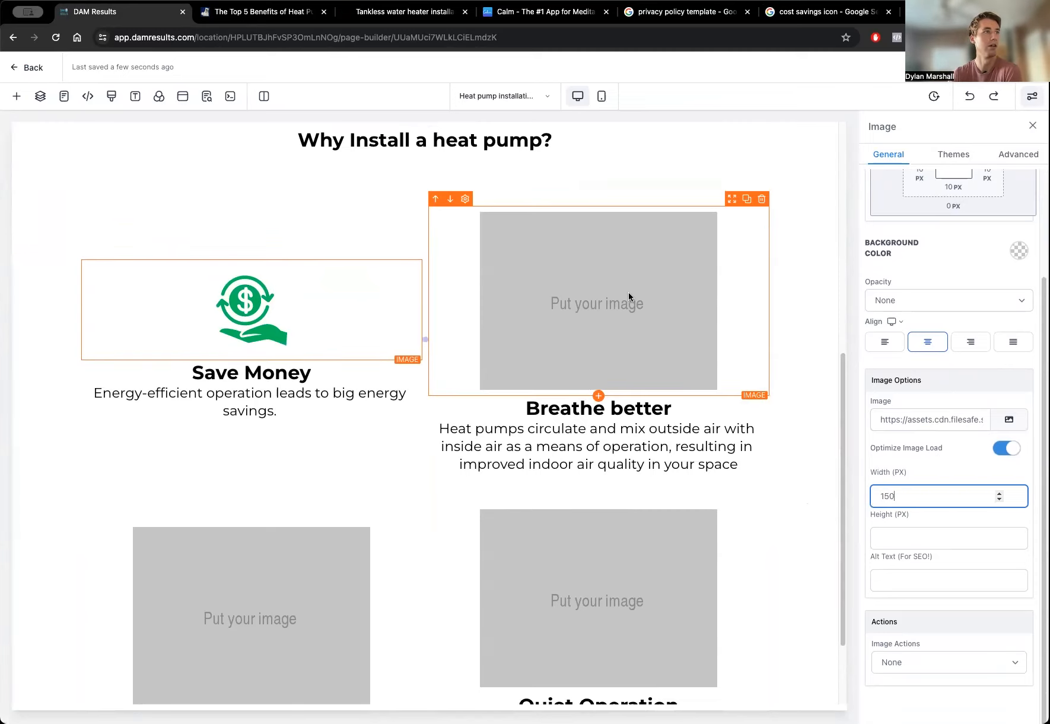
# Switch to a blank Canva logo design and add the recently used dollar-over-hand graphic to the canvas.
pyautogui.press('super+9')
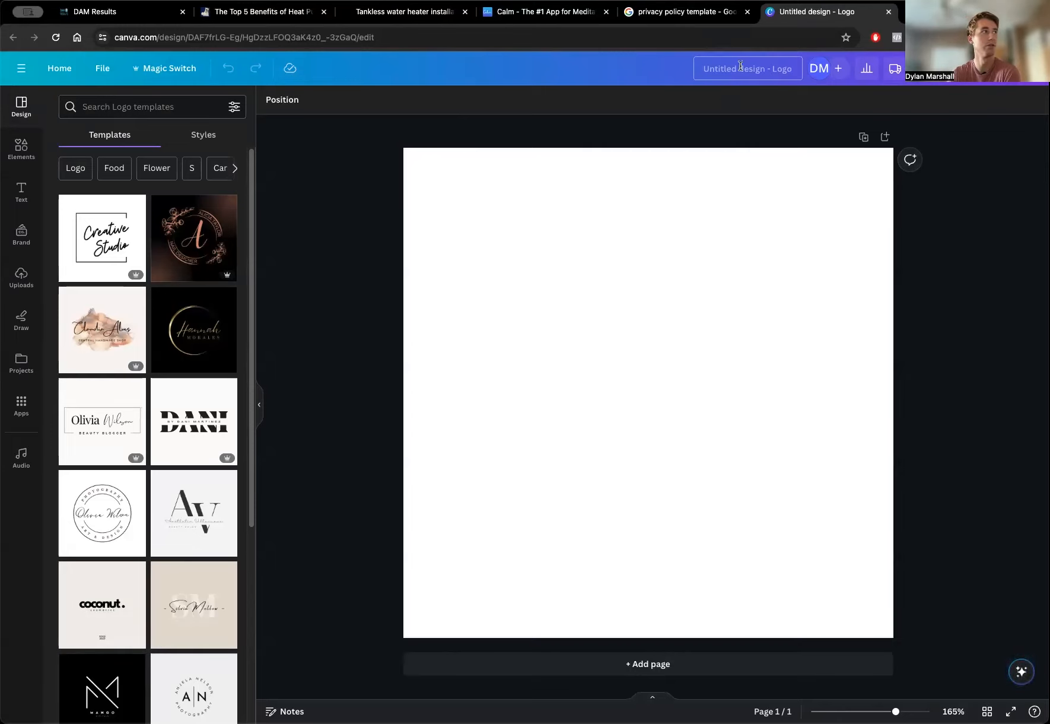
pyautogui.click(21, 148)
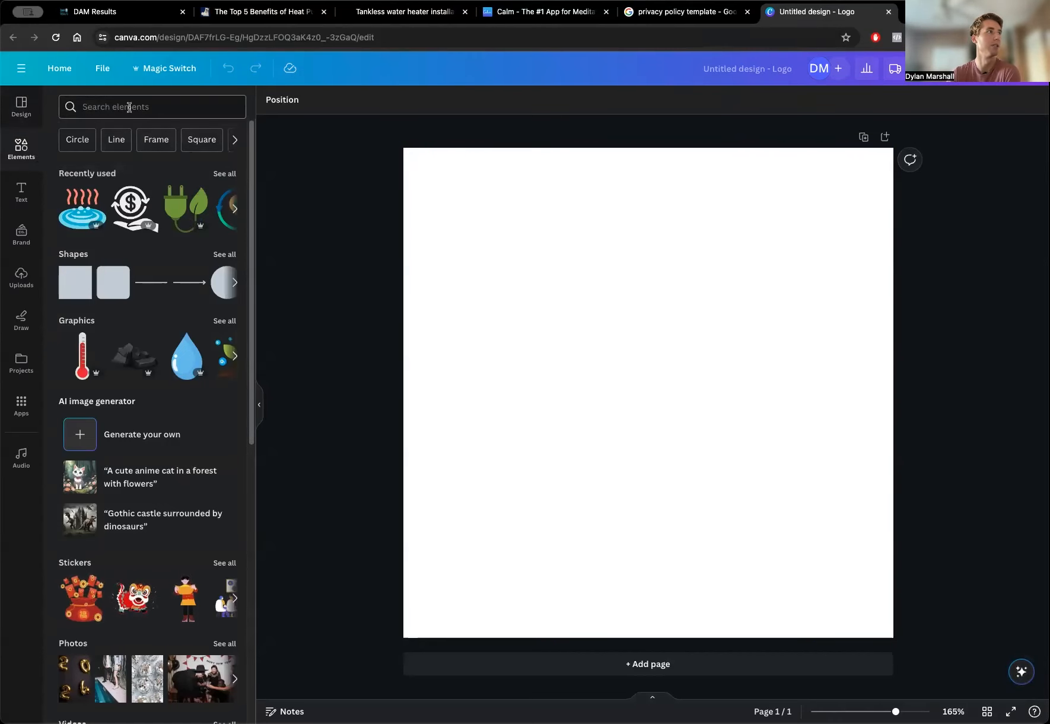
pyautogui.click(133, 208)
pyautogui.moveTo(670, 410)
pyautogui.mouseDown()
pyautogui.moveTo(638, 359)
pyautogui.moveTo(694, 392)
pyautogui.moveTo(683, 394)
pyautogui.mouseUp()
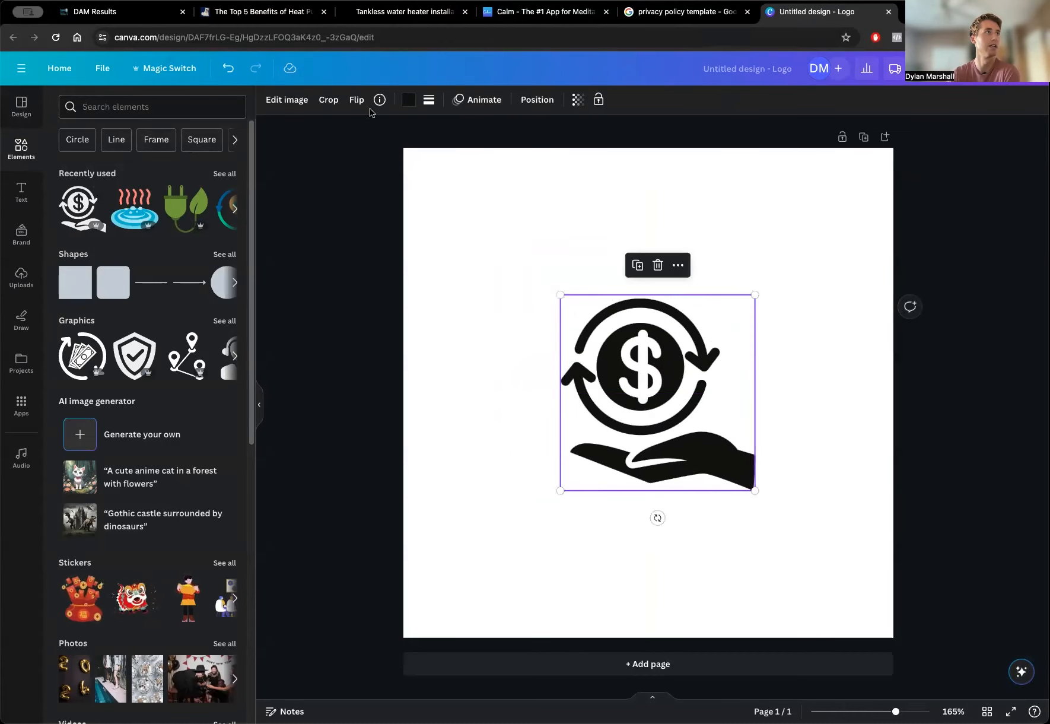
# Check the "Breathe better" block in the page builder, and delete the dollar-over-hand graphic from the Canva design.
pyautogui.click(127, 20)
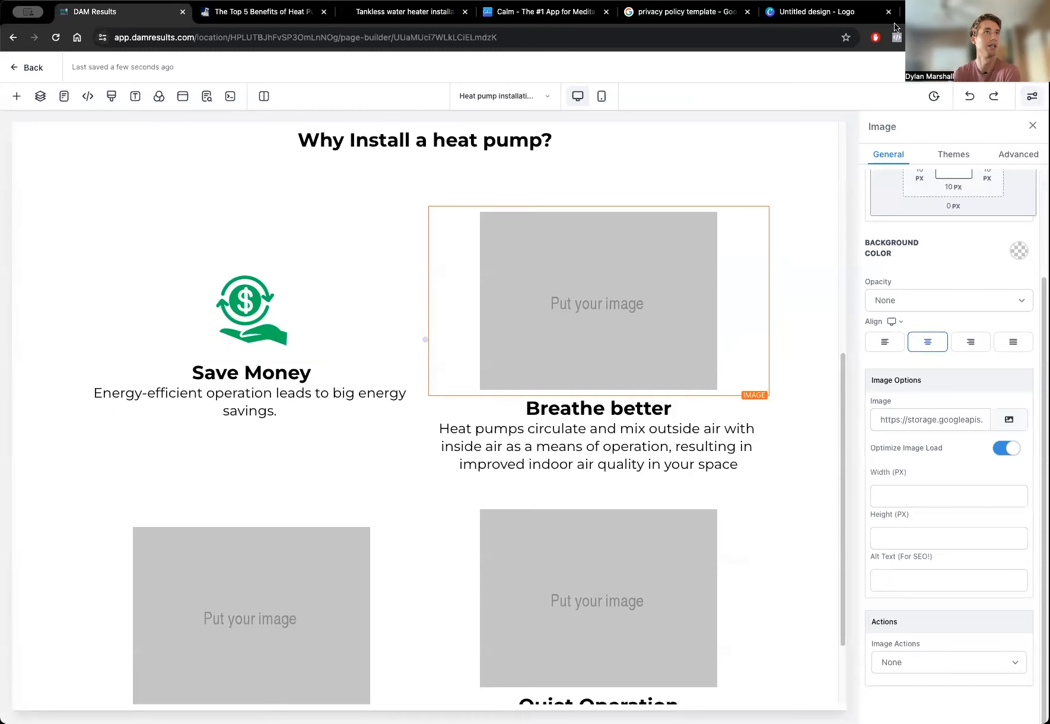
pyautogui.click(621, 400)
pyautogui.click(811, 17)
pyautogui.moveTo(618, 366); pyautogui.dragTo(593, 364)
pyautogui.press('Delete')
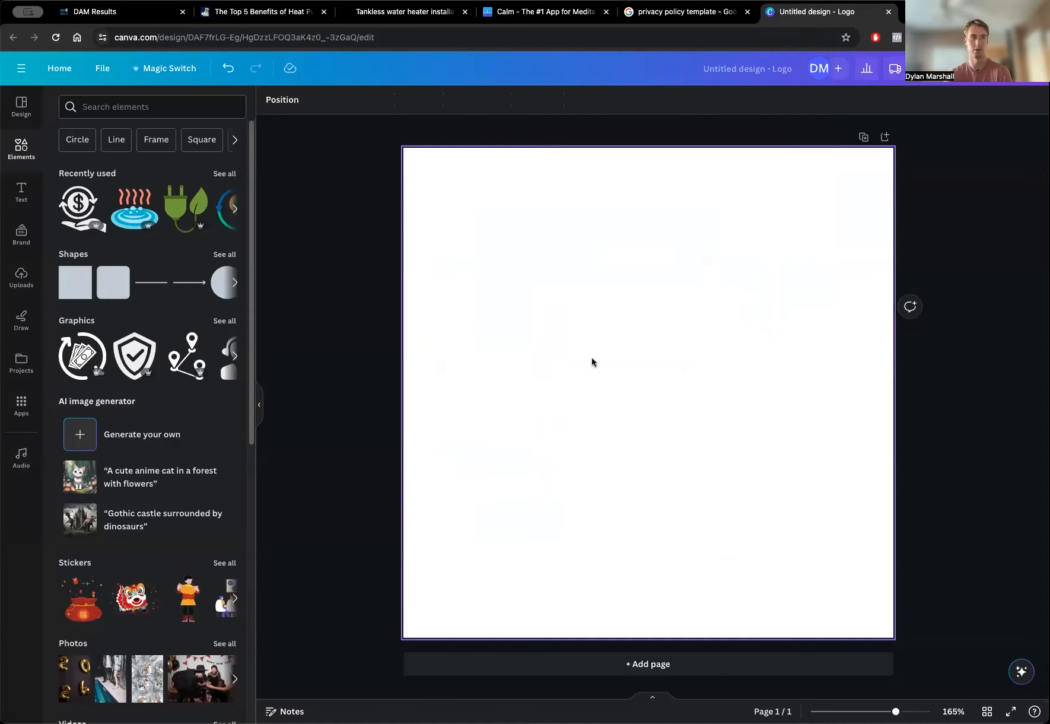
# Search Canva's graphics for "breathe" and add the outlined head blowing air to the design.
pyautogui.click(172, 108)
pyautogui.write('breathe')
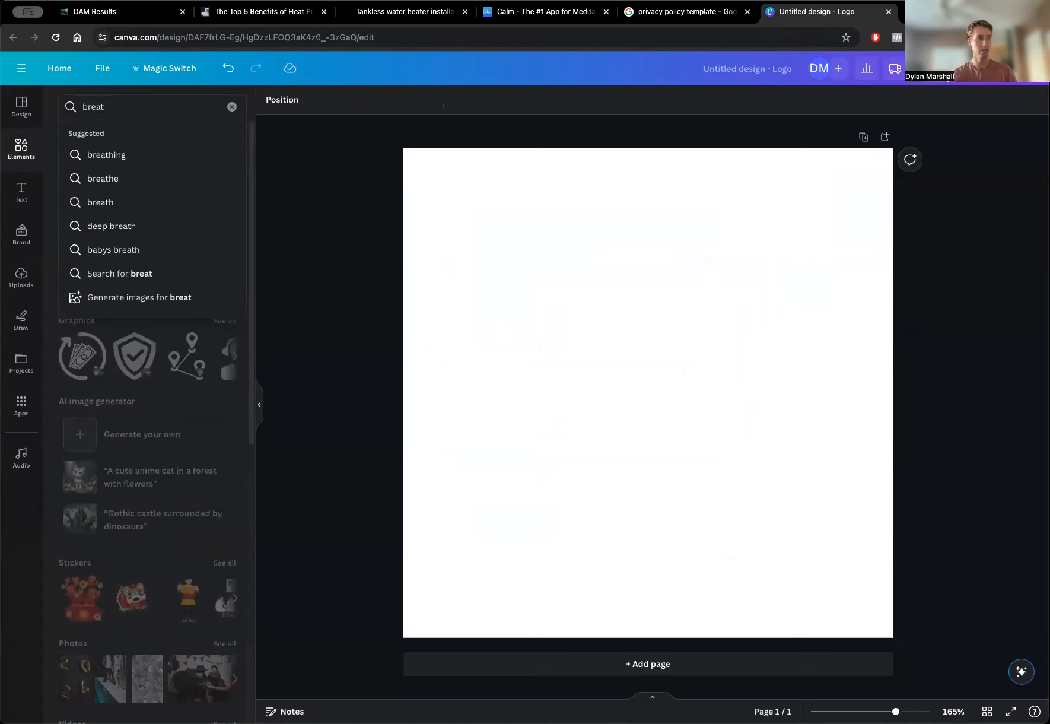
pyautogui.press('Return')
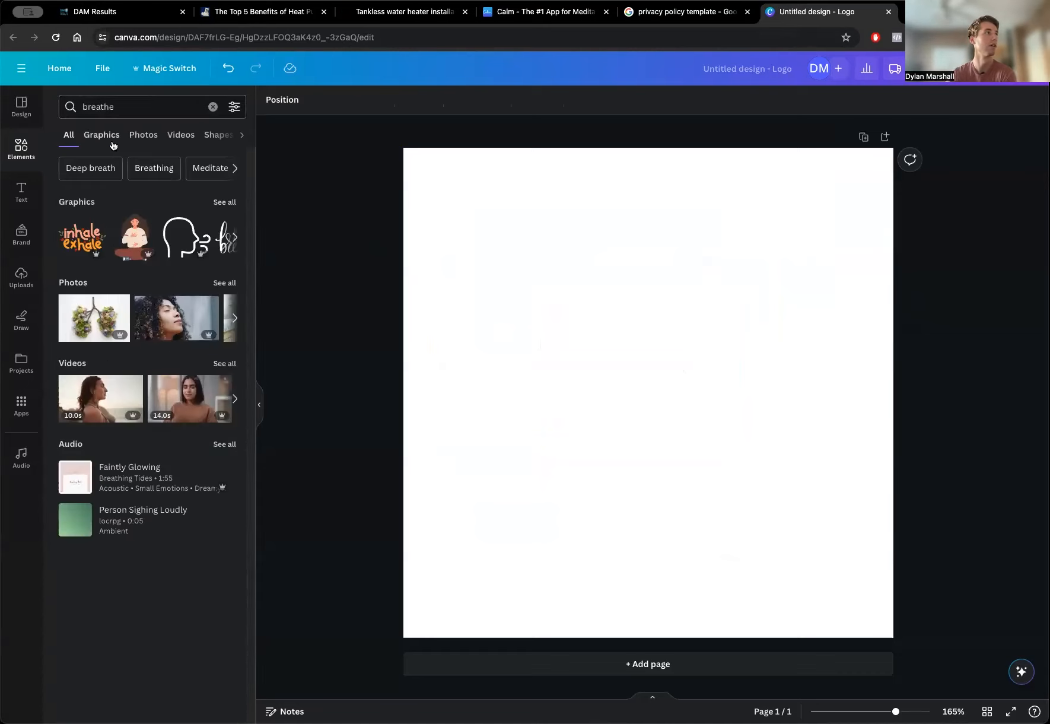
pyautogui.click(112, 143)
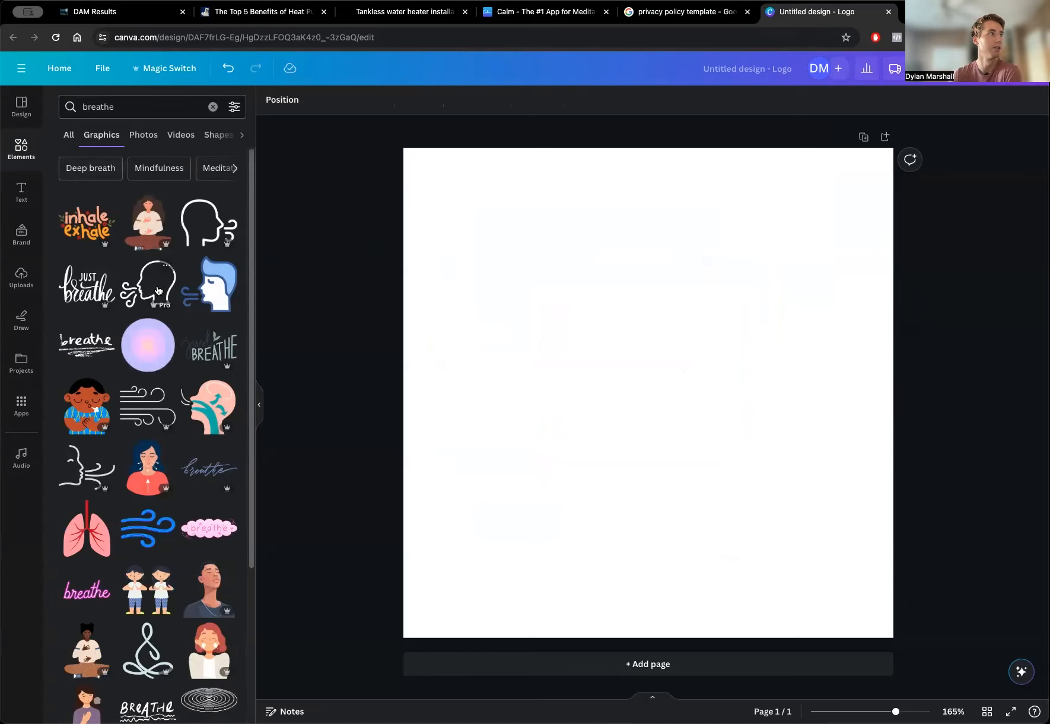
pyautogui.click(159, 290)
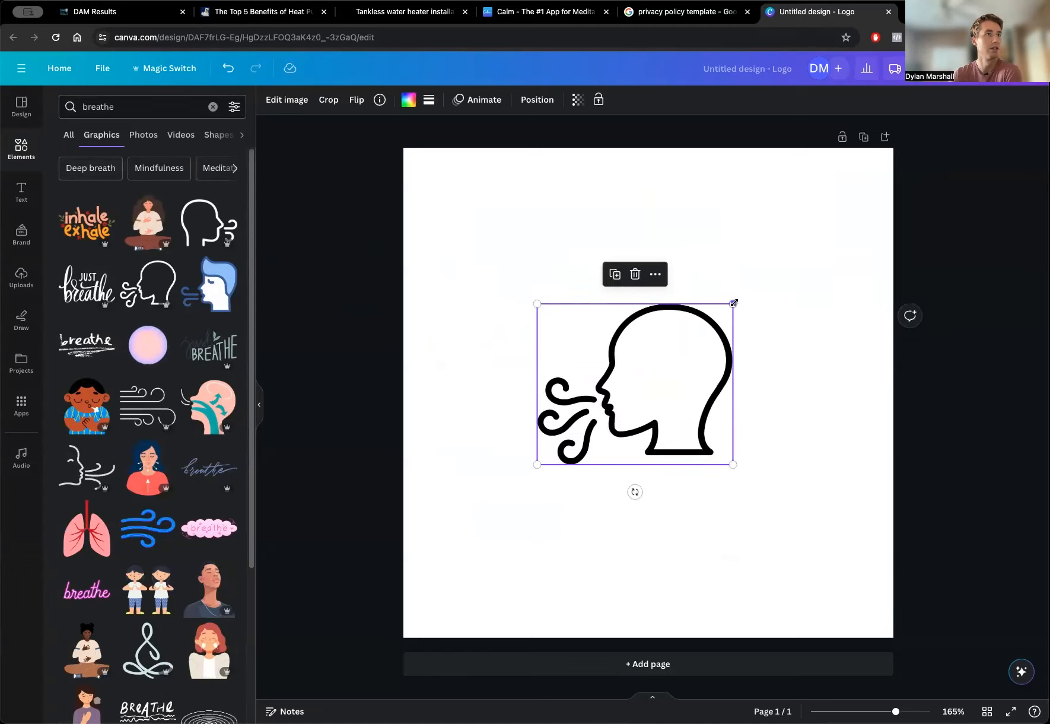
# Enlarge and centre the breathing head graphic on the canvas, and recolor it dark green to match the "Save Money" icon.
pyautogui.moveTo(734, 303); pyautogui.dragTo(938, 207)
pyautogui.moveTo(767, 328); pyautogui.dragTo(687, 412)
pyautogui.click(95, 12)
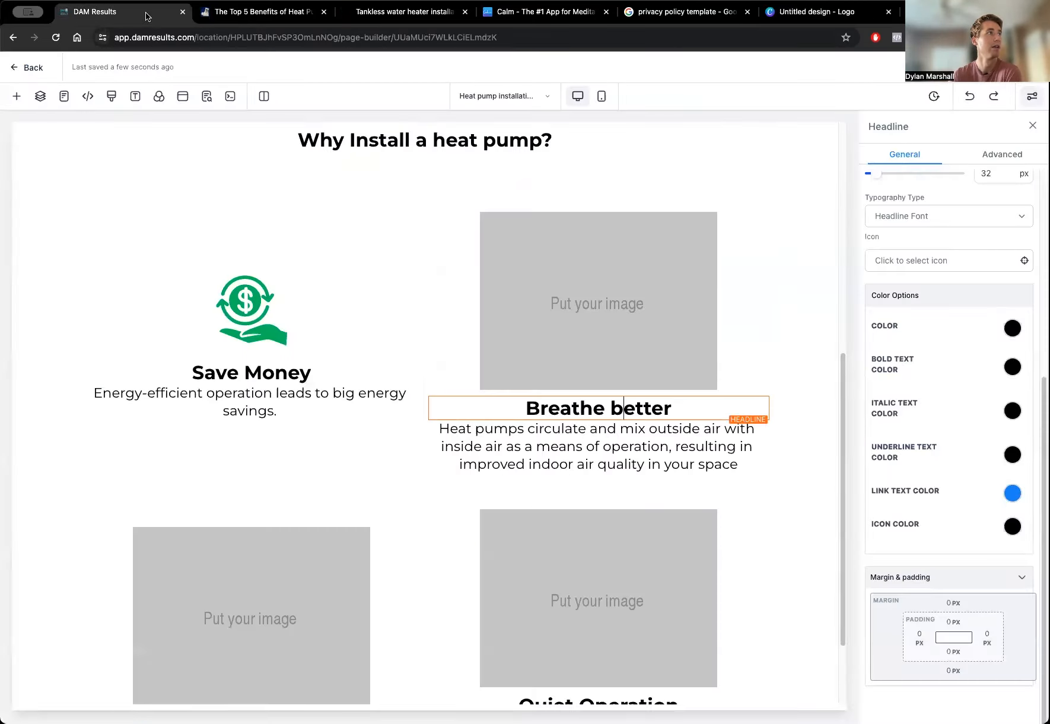
pyautogui.click(251, 322)
pyautogui.click(807, 21)
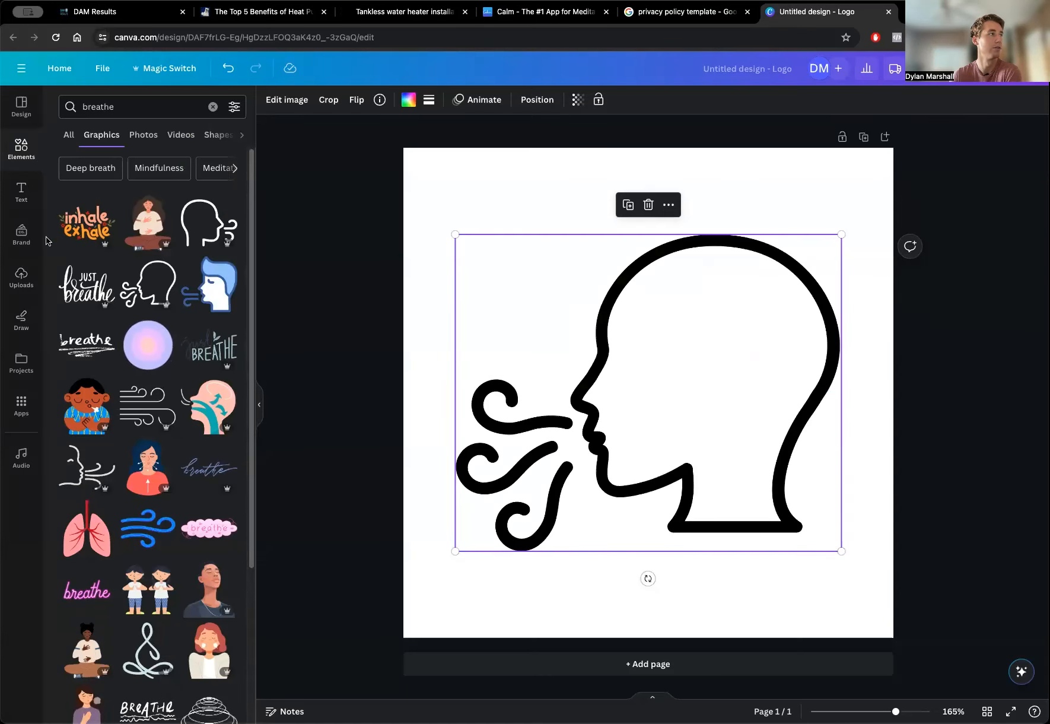
pyautogui.click(408, 100)
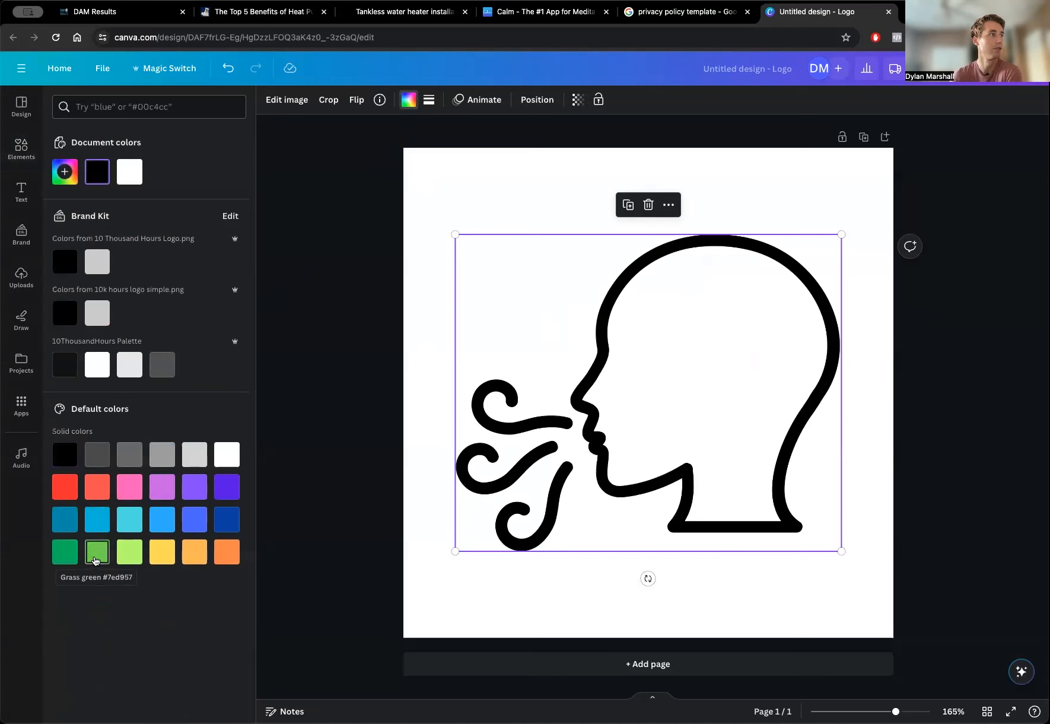
pyautogui.click(96, 555)
pyautogui.click(65, 552)
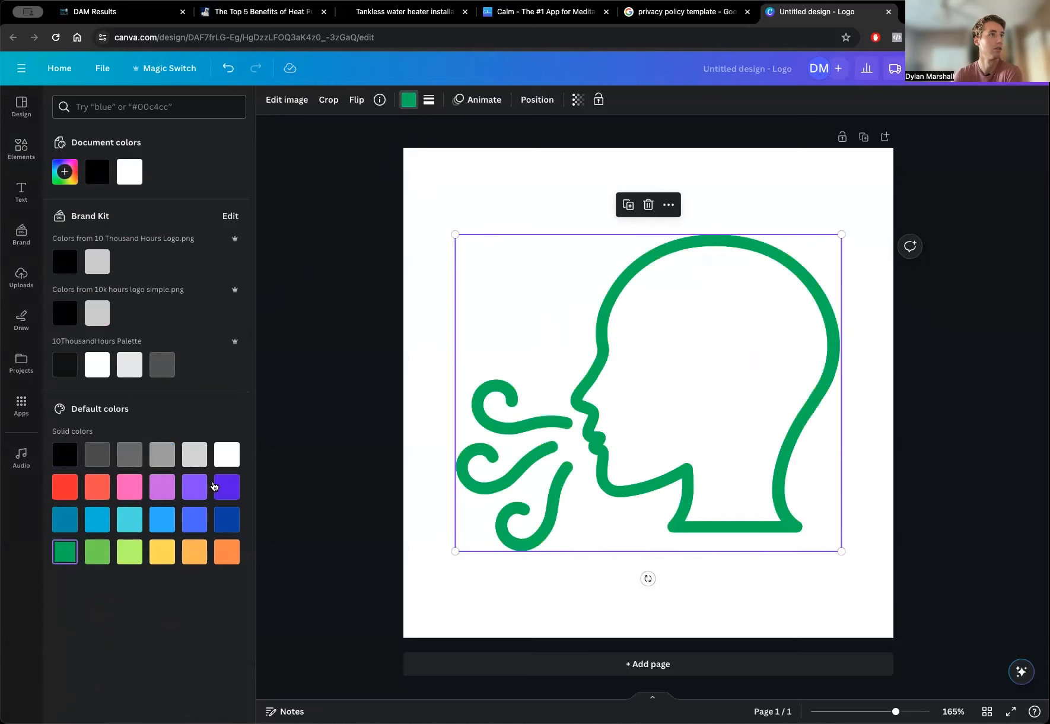
pyautogui.click(354, 416)
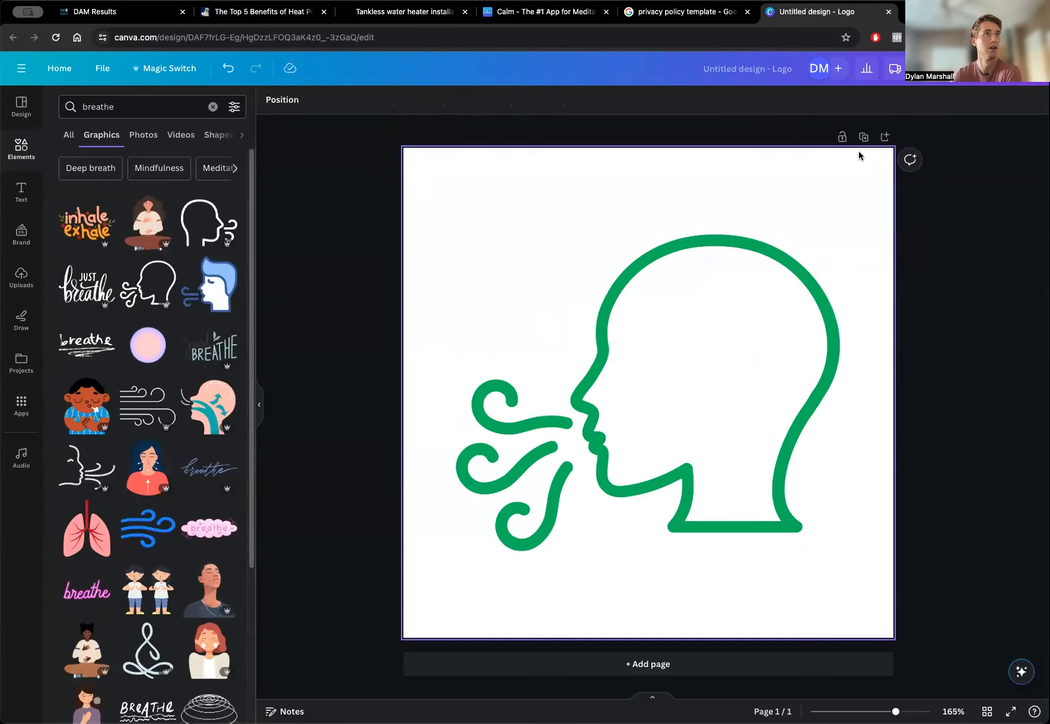
# Name the design "Breathe better logo" and download it as a PNG.
pyautogui.click(770, 70)
pyautogui.write('B')
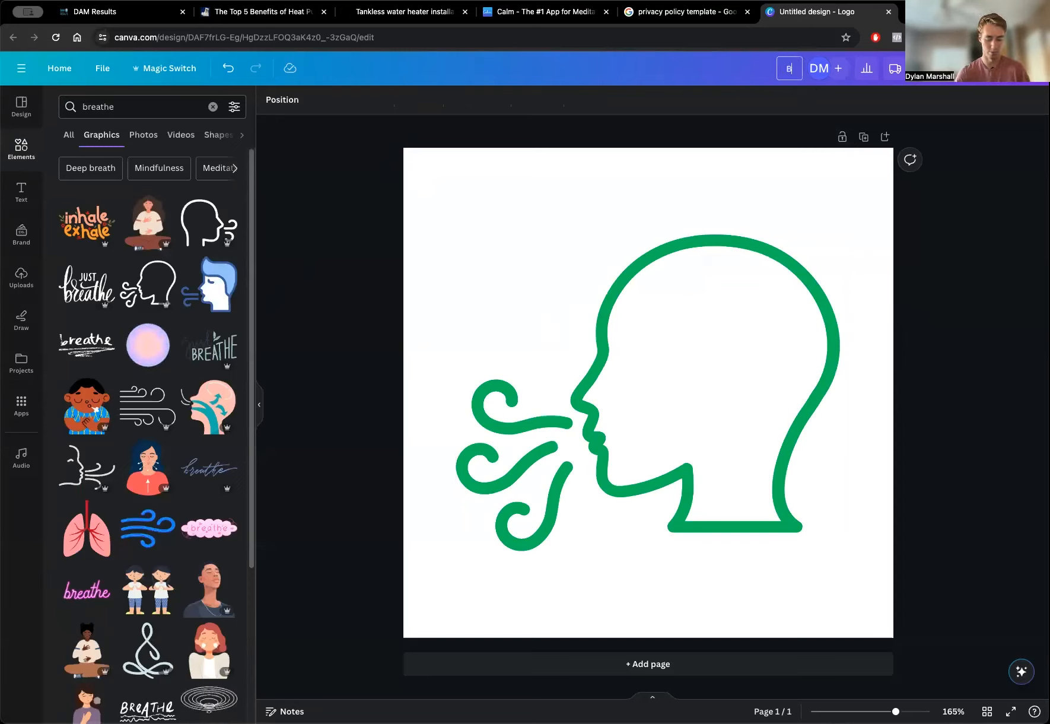
pyautogui.write('reathe better logo')
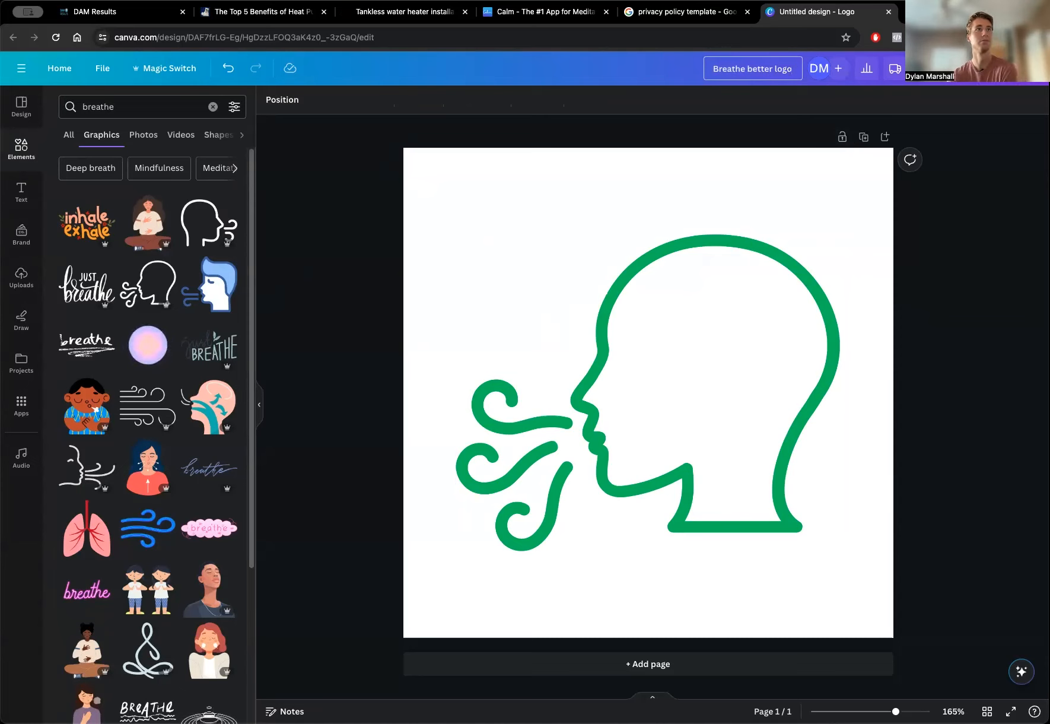
pyautogui.click(1013, 83)
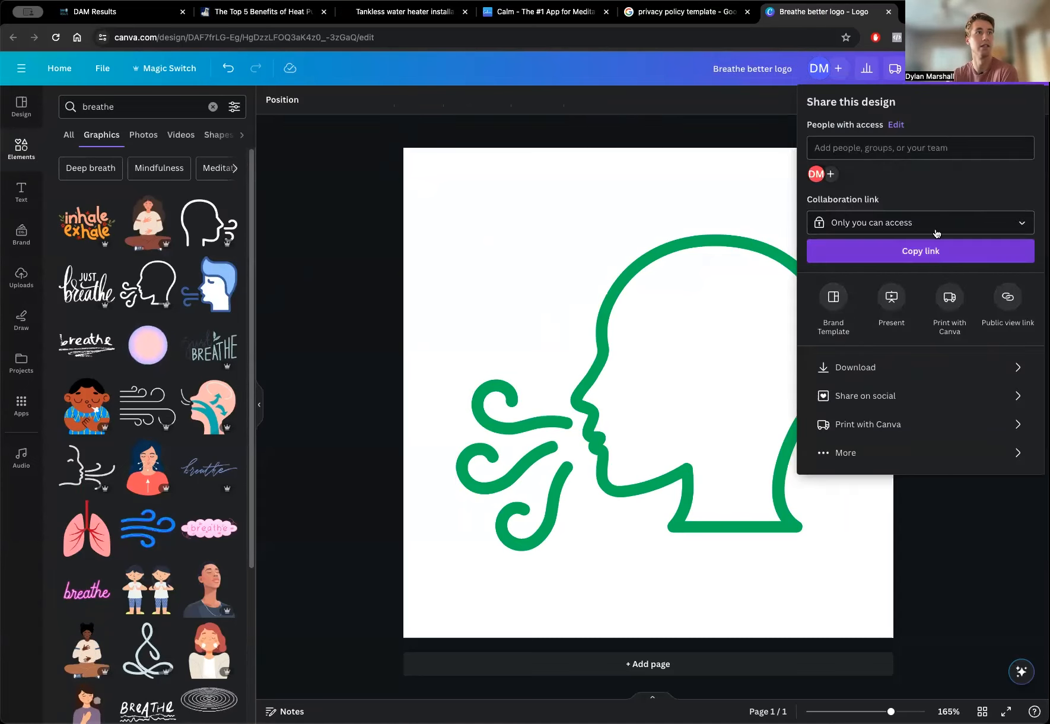
pyautogui.click(865, 368)
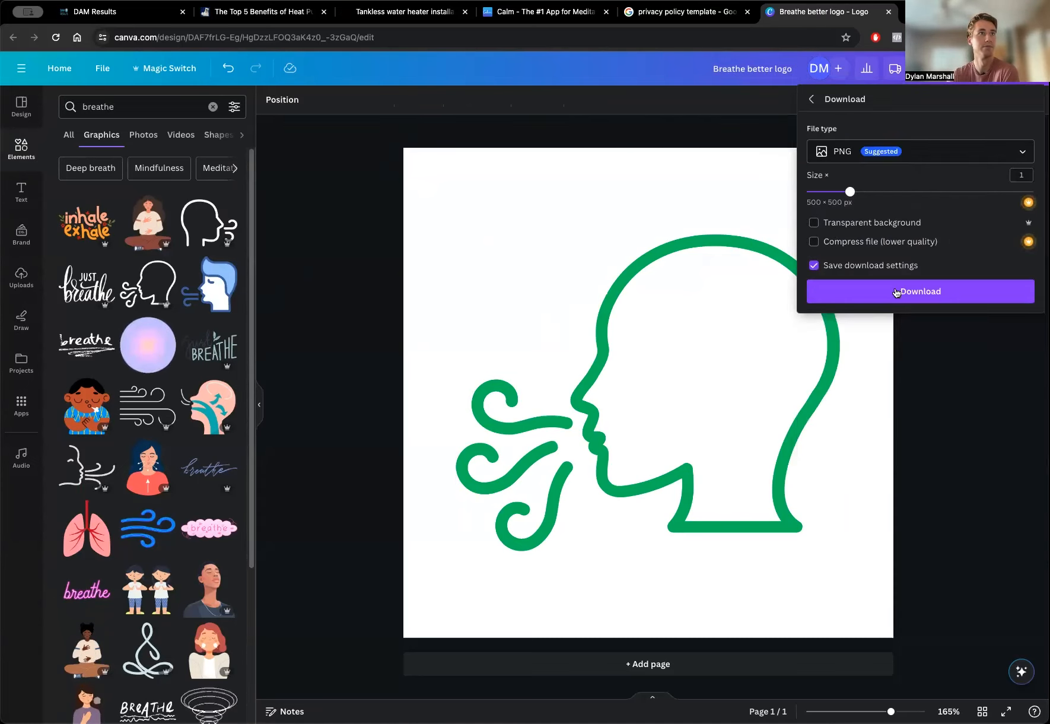
pyautogui.click(896, 292)
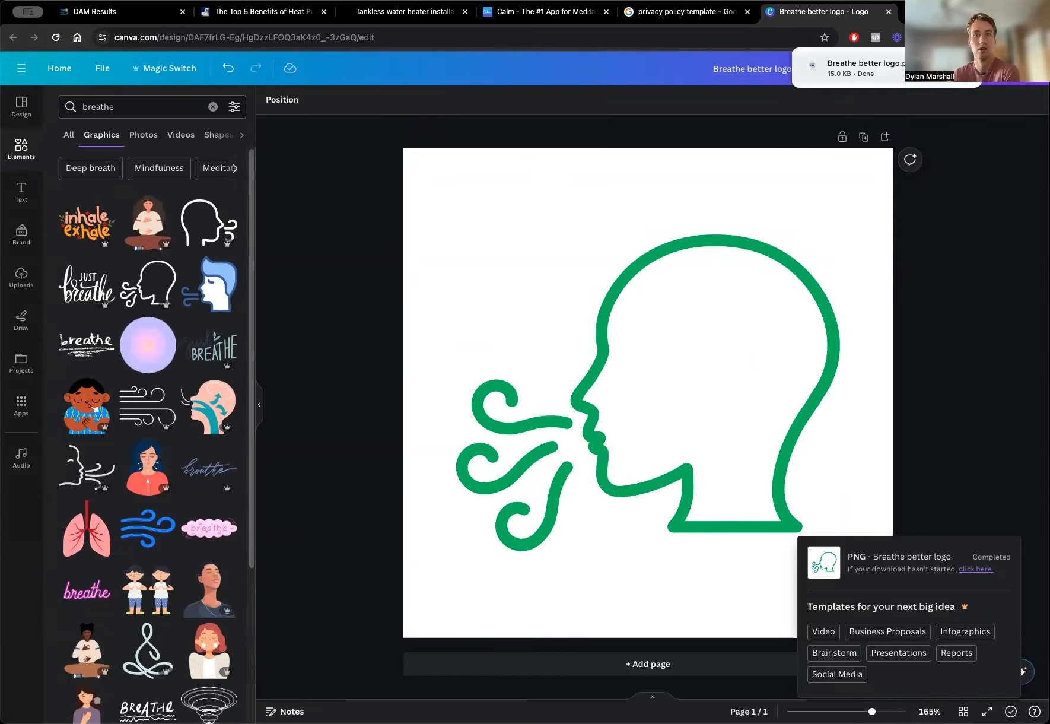
# In the page builder, upload "Breathe better logo.png" to the media library and use it as the image above "Breathe better".
pyautogui.click(95, 17)
pyautogui.click(574, 292)
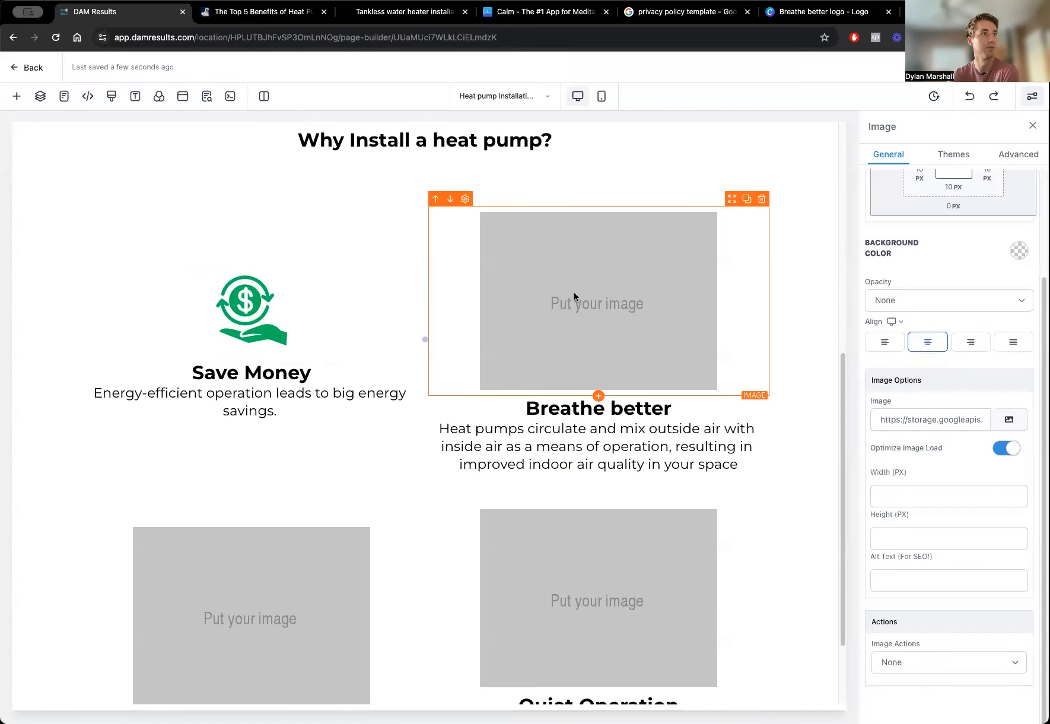
pyautogui.click(1011, 420)
pyautogui.click(980, 372)
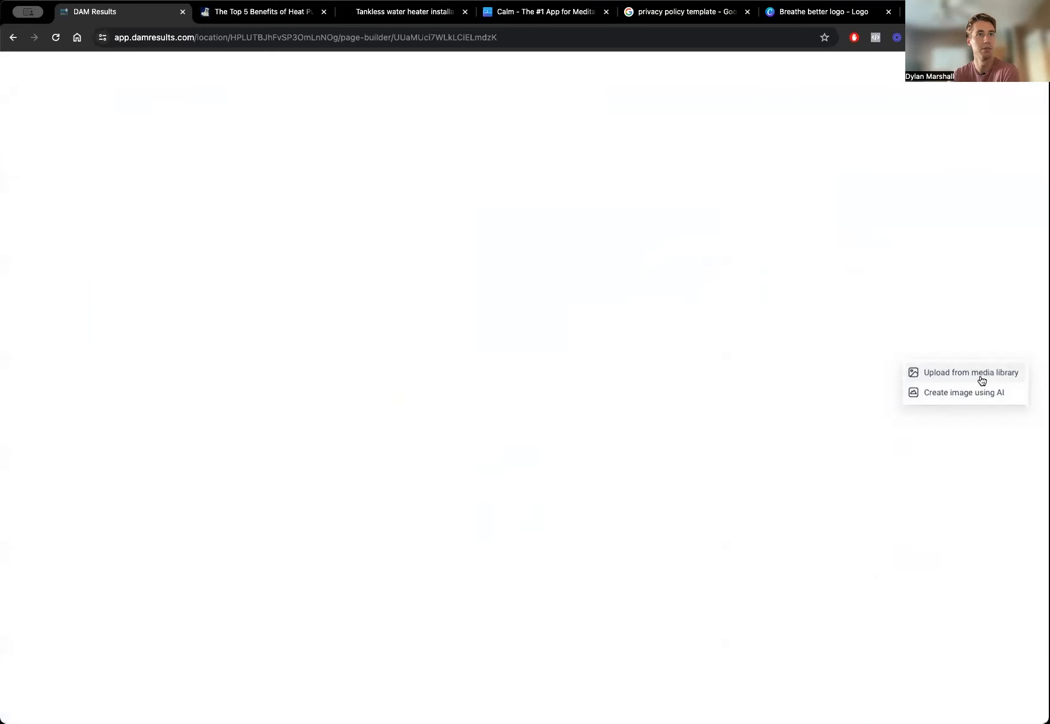
pyautogui.click(1014, 102)
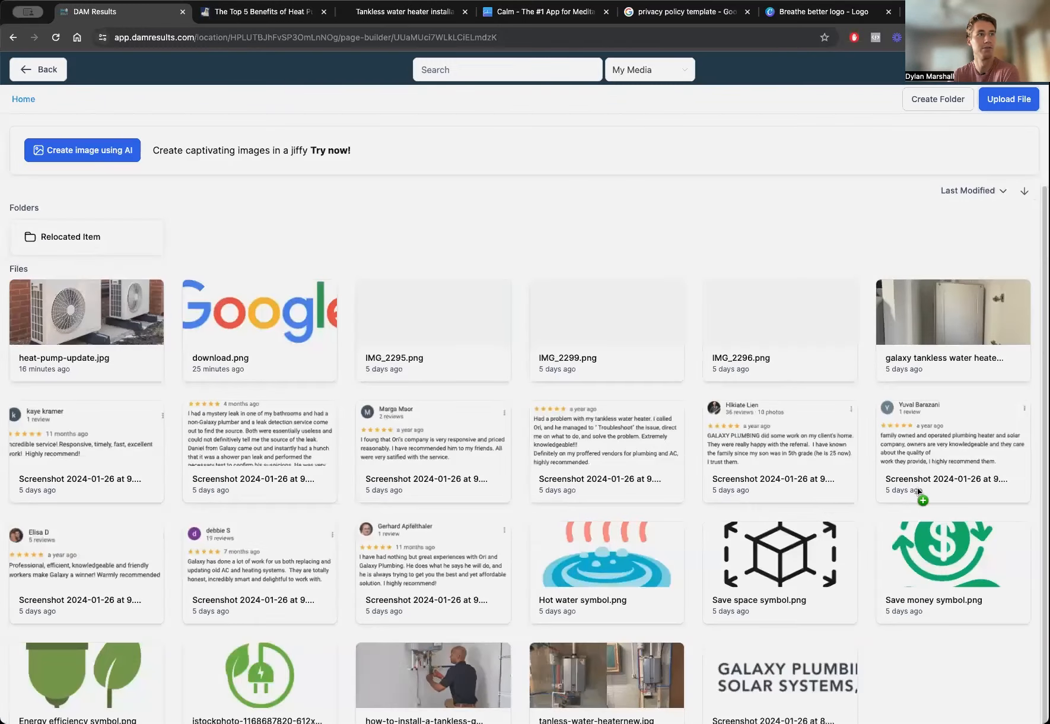
pyautogui.click(702, 510)
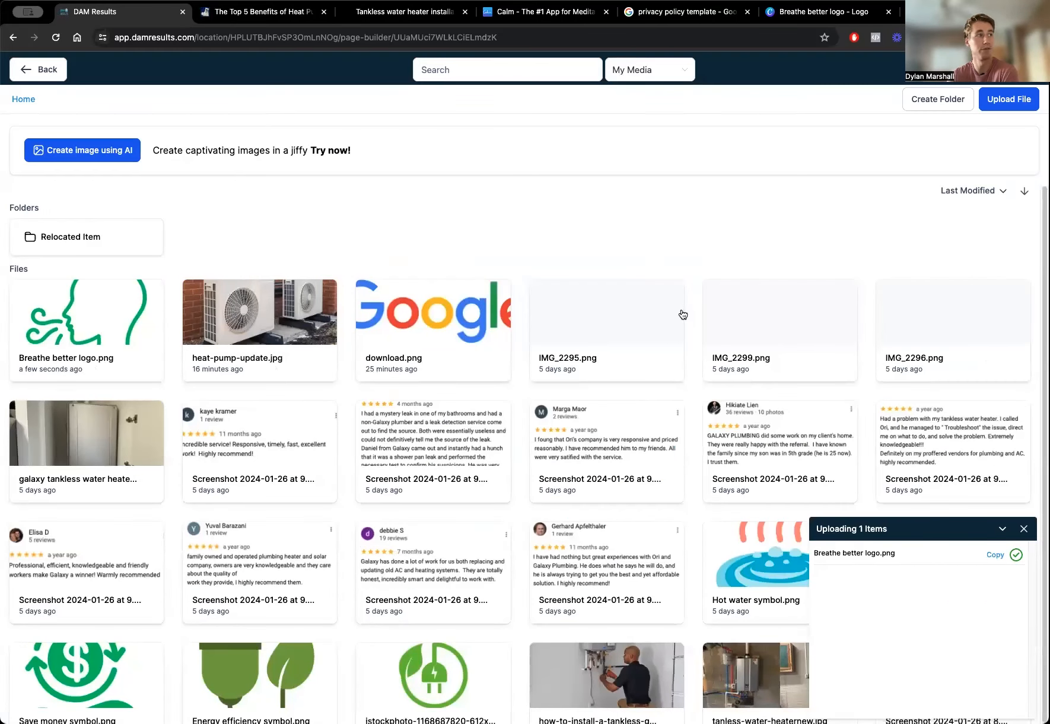
pyautogui.click(108, 319)
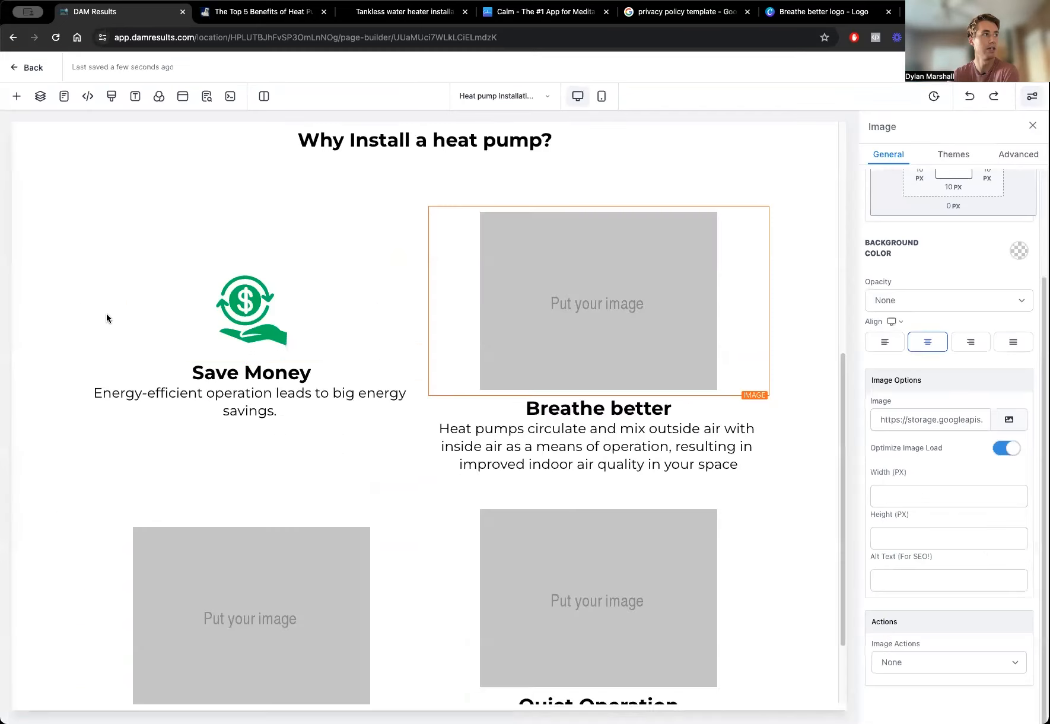
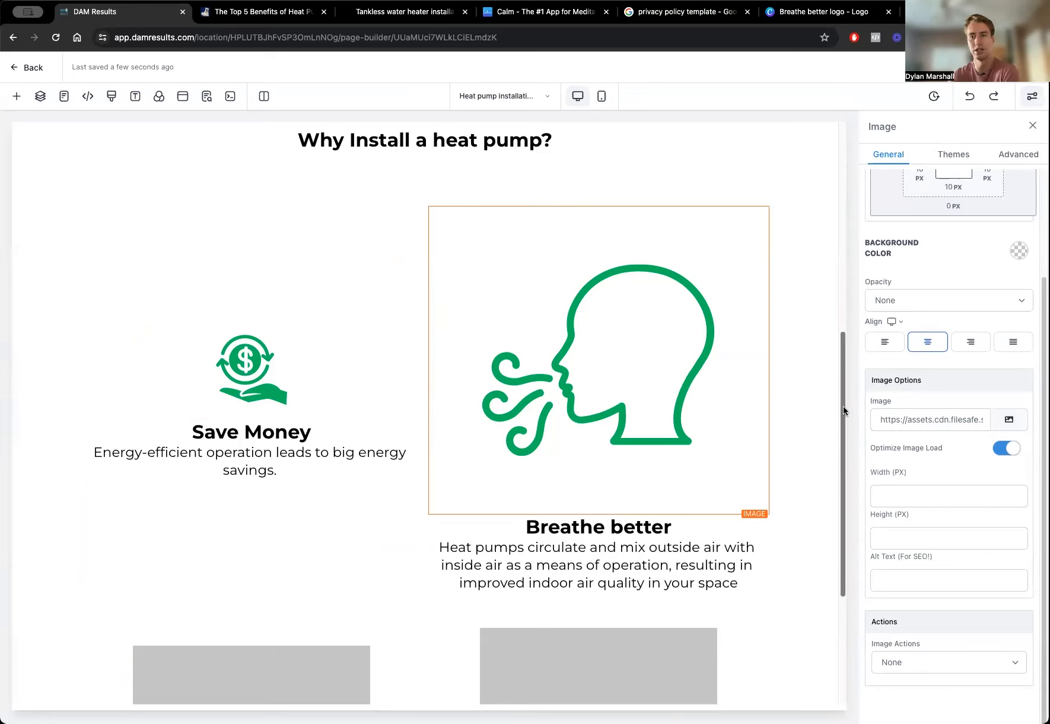
# Set the width of the "Breathe better" icon to 150 px.
pyautogui.click(895, 494)
pyautogui.write('150')
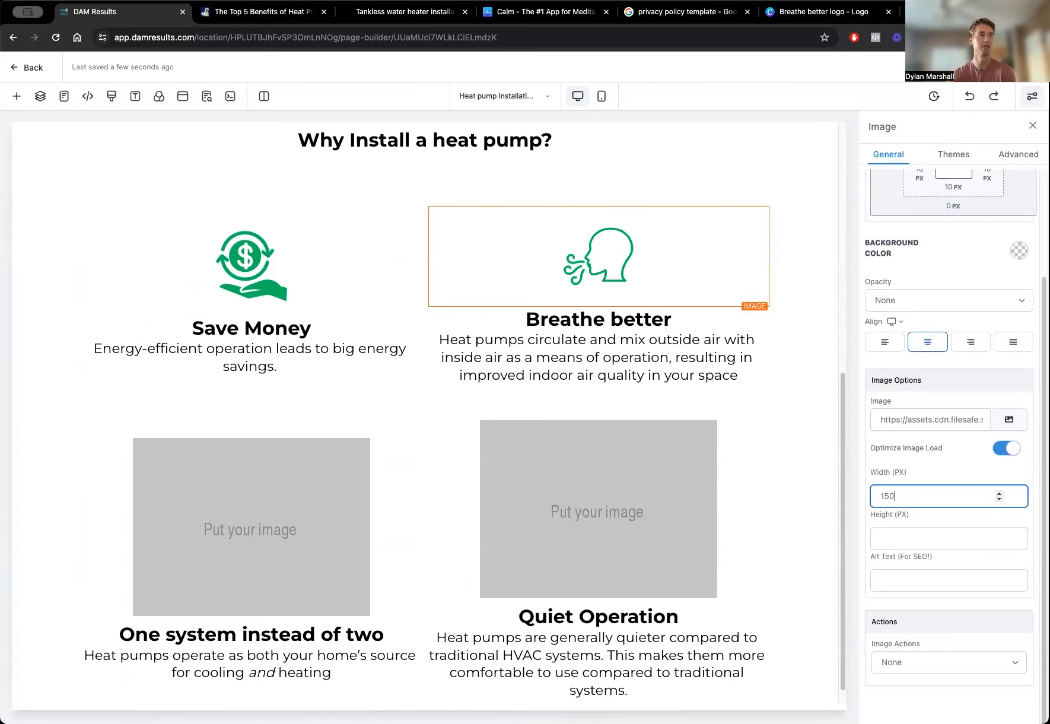
pyautogui.click(615, 300)
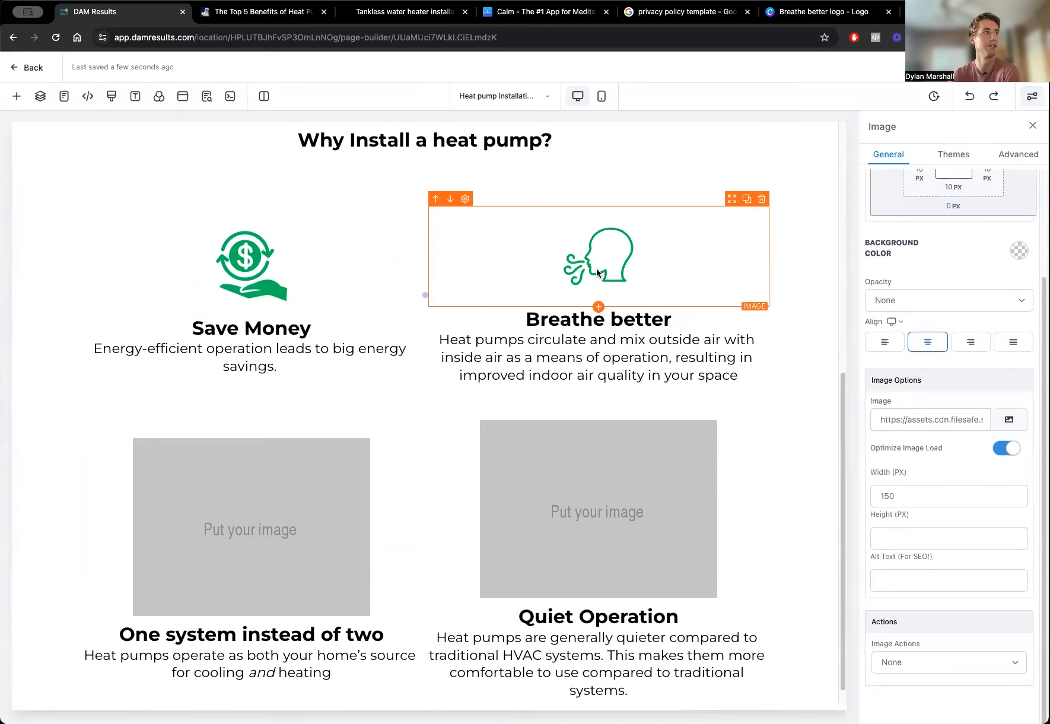
# Switch to the Canva design, search the elements for "1", and place the green circled 1 to the right of the circled 2.
pyautogui.click(246, 516)
pyautogui.scroll(-1, 356, 487)
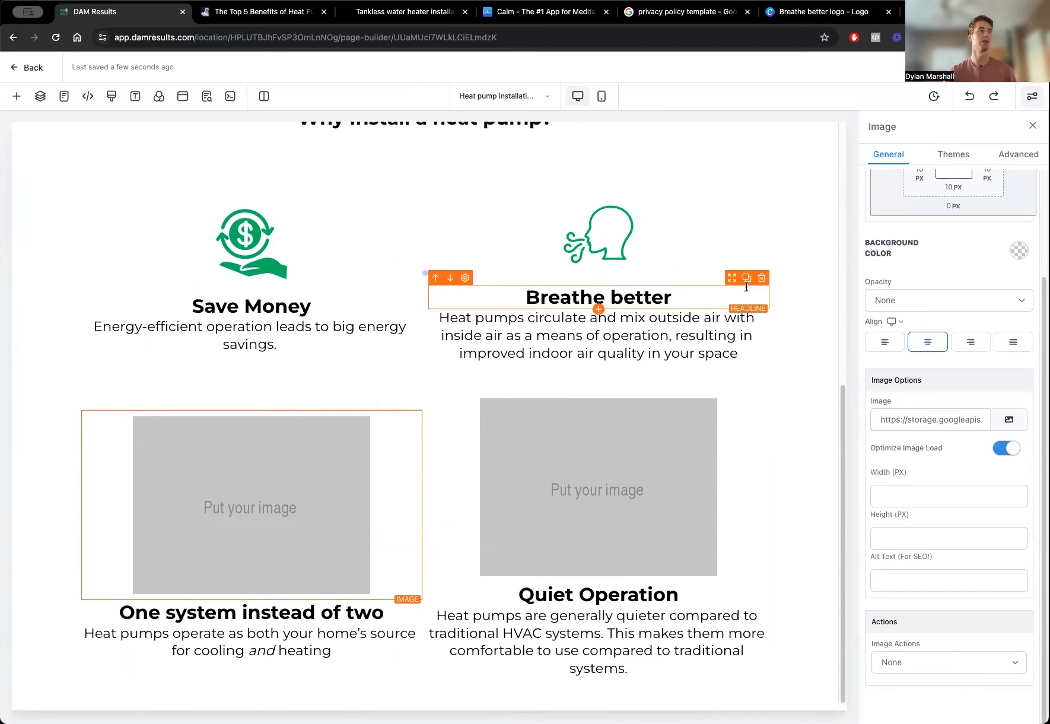
pyautogui.click(794, 17)
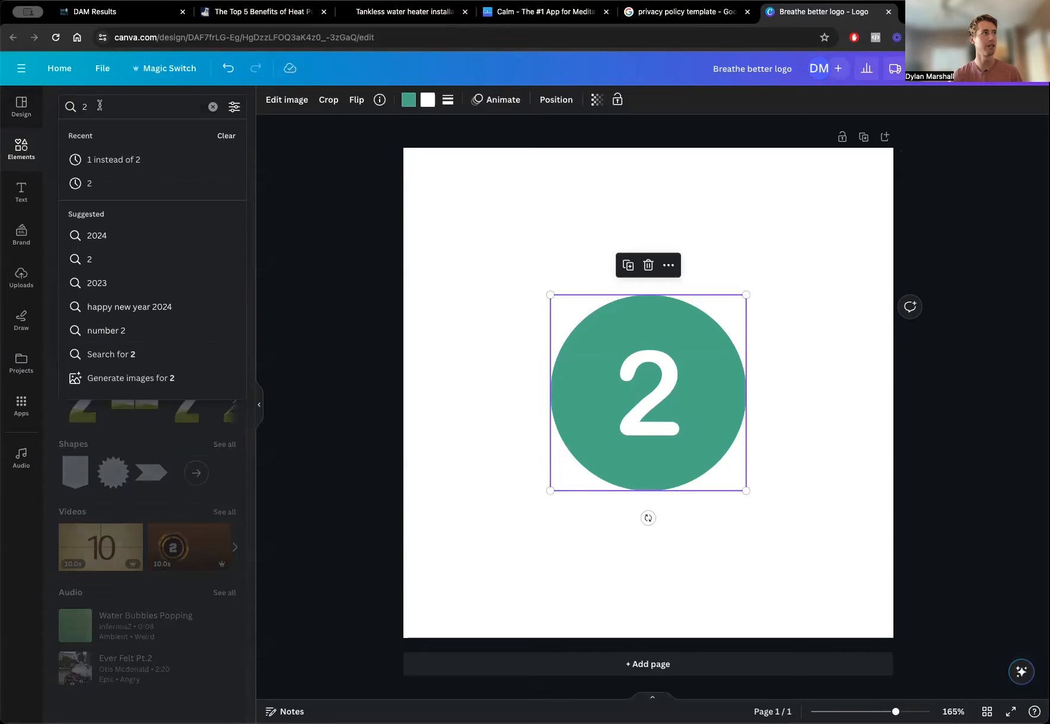
pyautogui.press('BackSpace')
pyautogui.write('1')
pyautogui.press('Return')
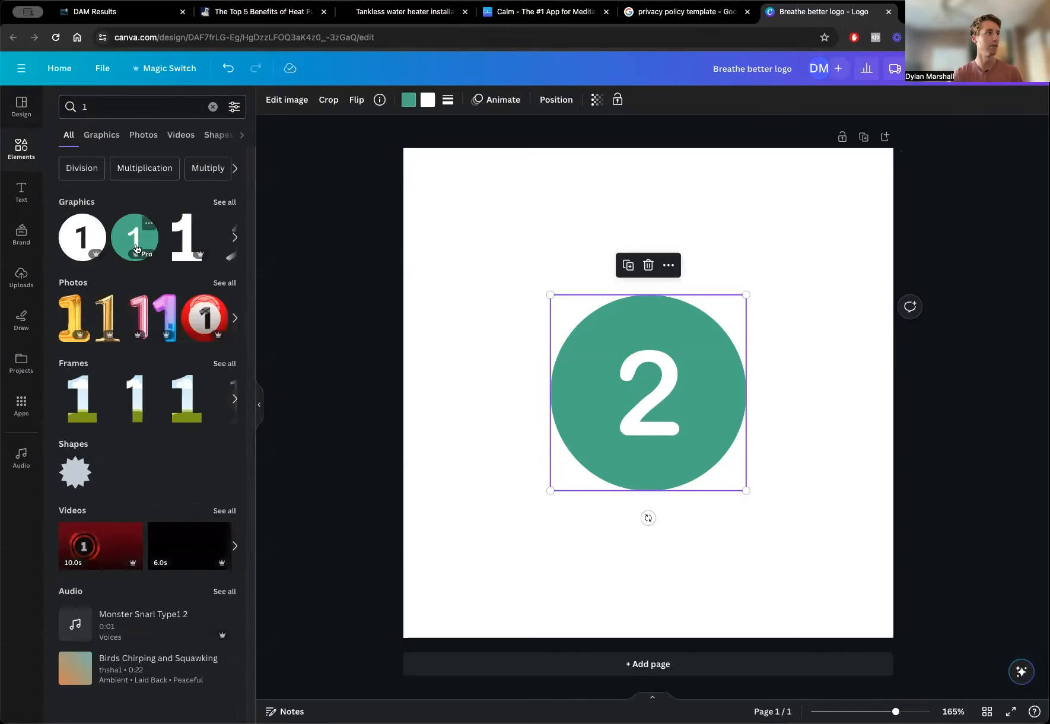
pyautogui.click(135, 240)
pyautogui.moveTo(708, 406); pyautogui.dragTo(811, 417)
pyautogui.moveTo(630, 372); pyautogui.dragTo(537, 372)
pyautogui.moveTo(769, 415); pyautogui.dragTo(781, 380)
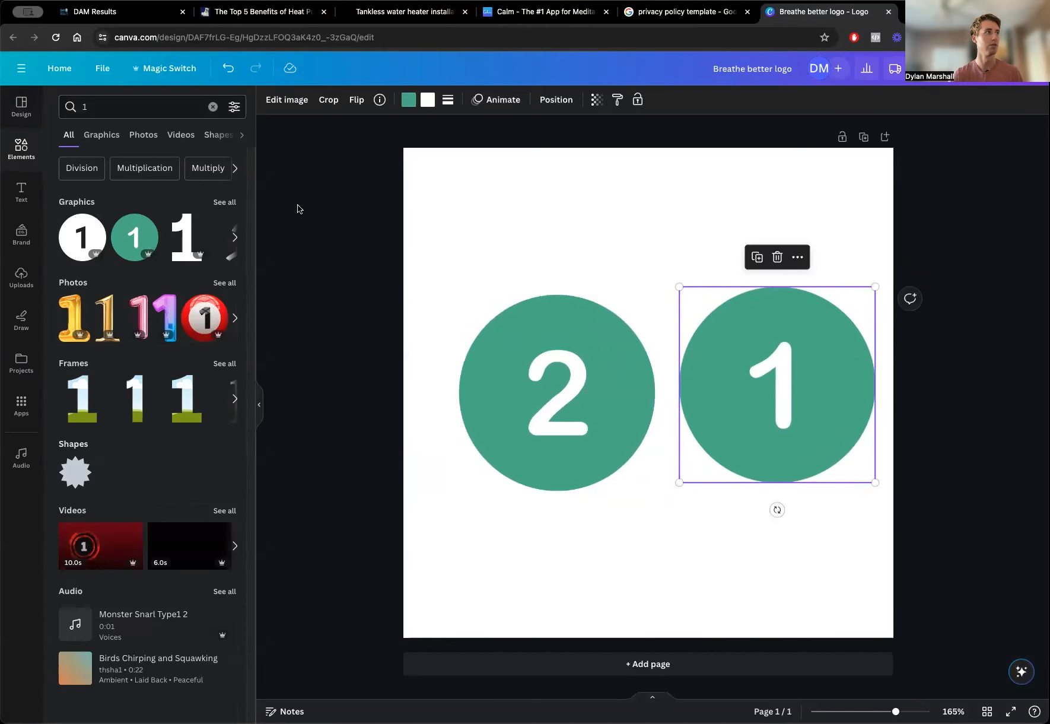
# Search Canva's elements for "no" and fit the red prohibition sign over the circled 2.
pyautogui.click(69, 107)
pyautogui.write('no')
pyautogui.press('Return')
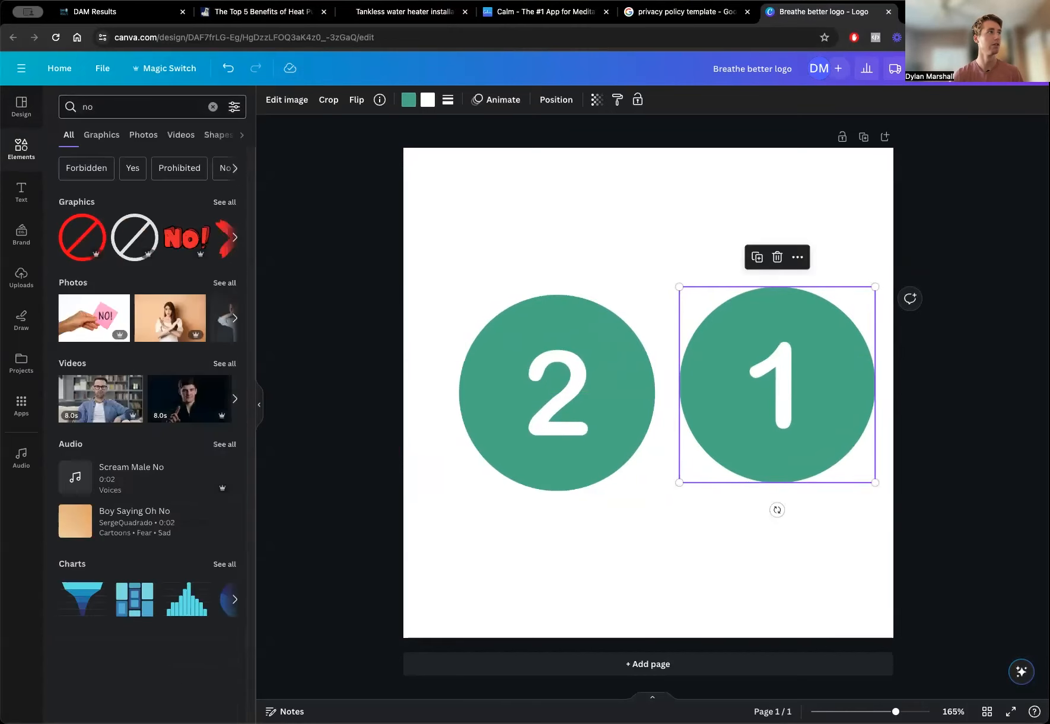
pyautogui.click(84, 236)
pyautogui.moveTo(841, 201); pyautogui.dragTo(664, 377)
pyautogui.moveTo(532, 477); pyautogui.dragTo(533, 388)
pyautogui.moveTo(773, 413); pyautogui.dragTo(776, 417)
# Select the crossed-out 2 and the circled 1 together and centre them on the canvas.
pyautogui.click(785, 543)
pyautogui.moveTo(440, 218); pyautogui.dragTo(740, 496)
pyautogui.moveTo(806, 365); pyautogui.dragTo(790, 373)
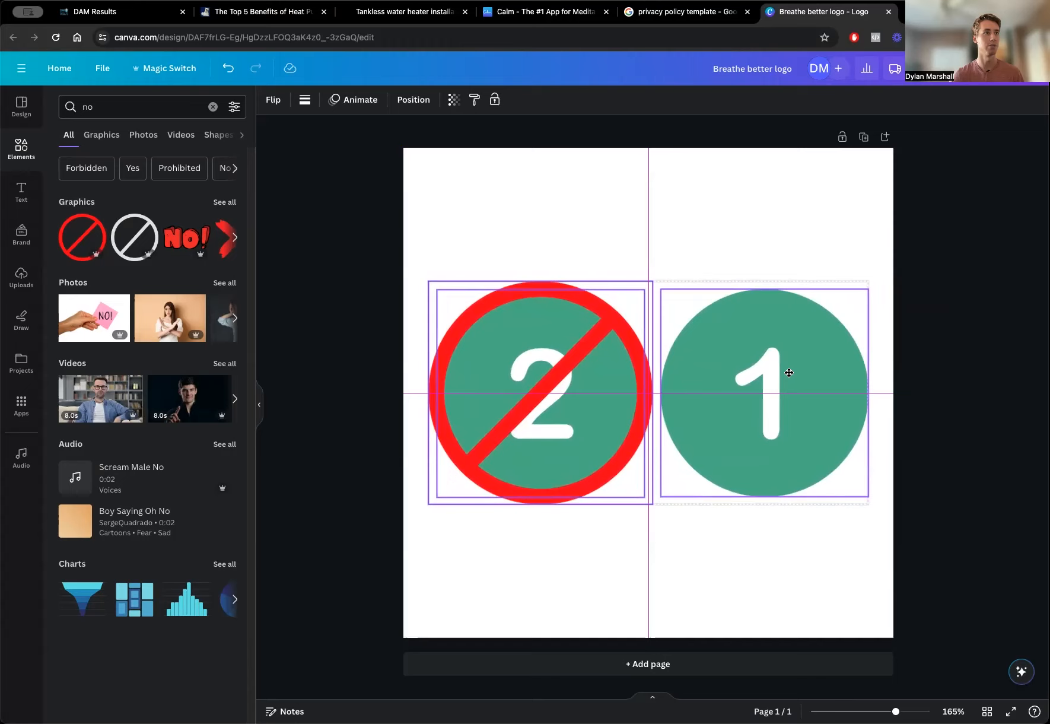
# Name the design "2 instead of 1 logo" and download it as a PNG.
pyautogui.click(831, 81)
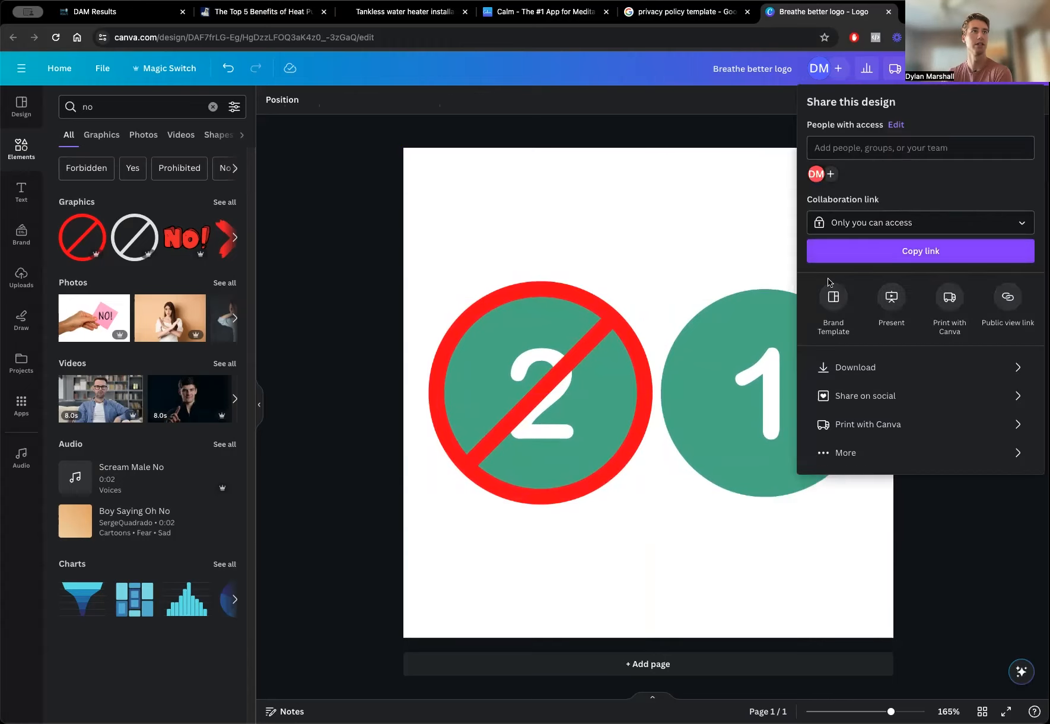
pyautogui.click(709, 72)
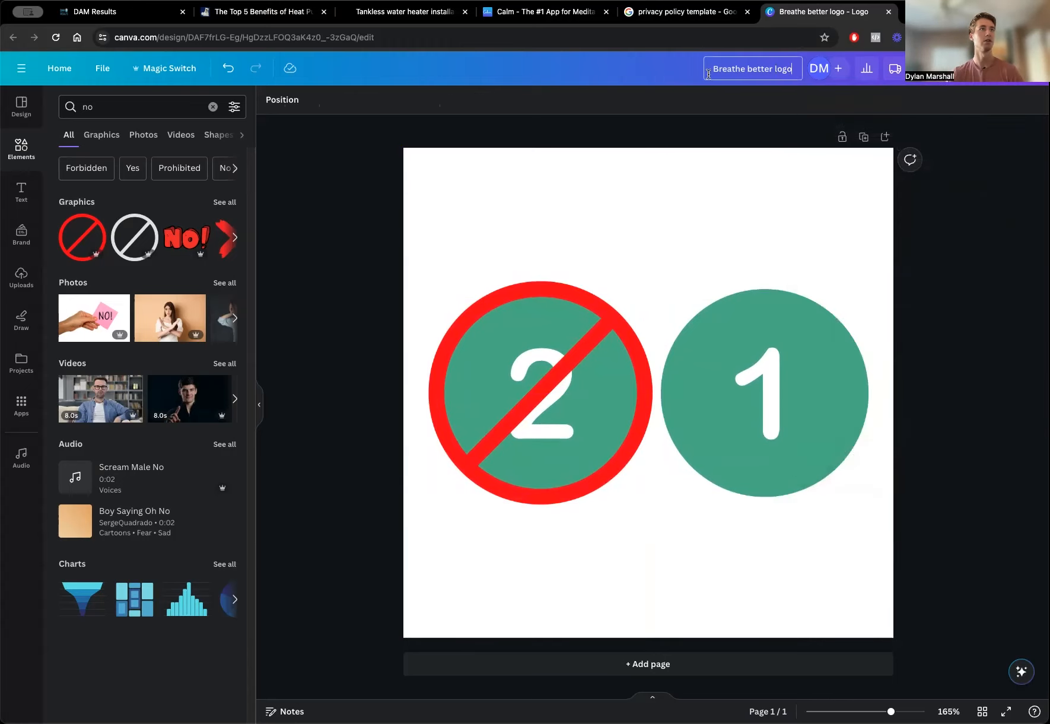
pyautogui.write('2 instead of 1')
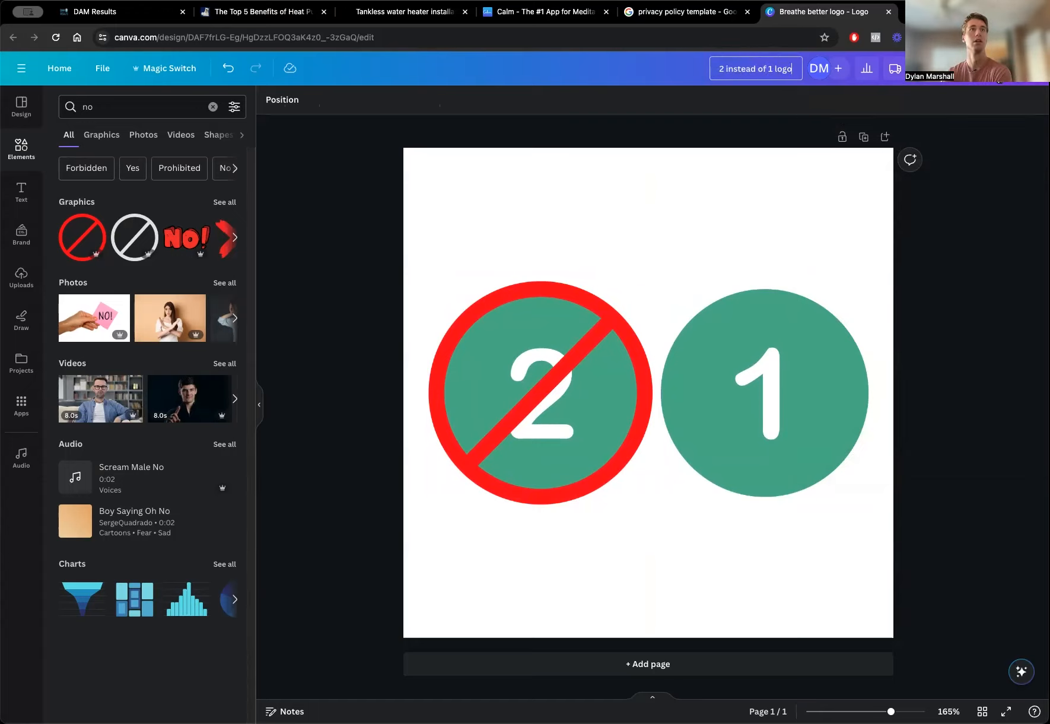
pyautogui.click(1014, 68)
pyautogui.click(889, 366)
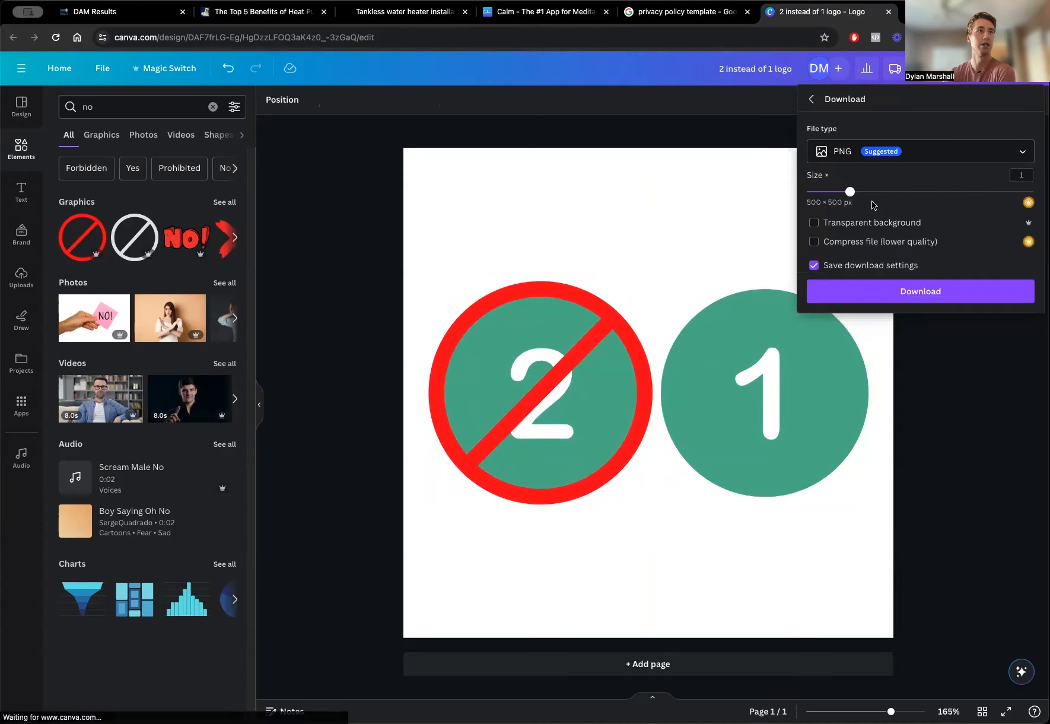
pyautogui.click(882, 297)
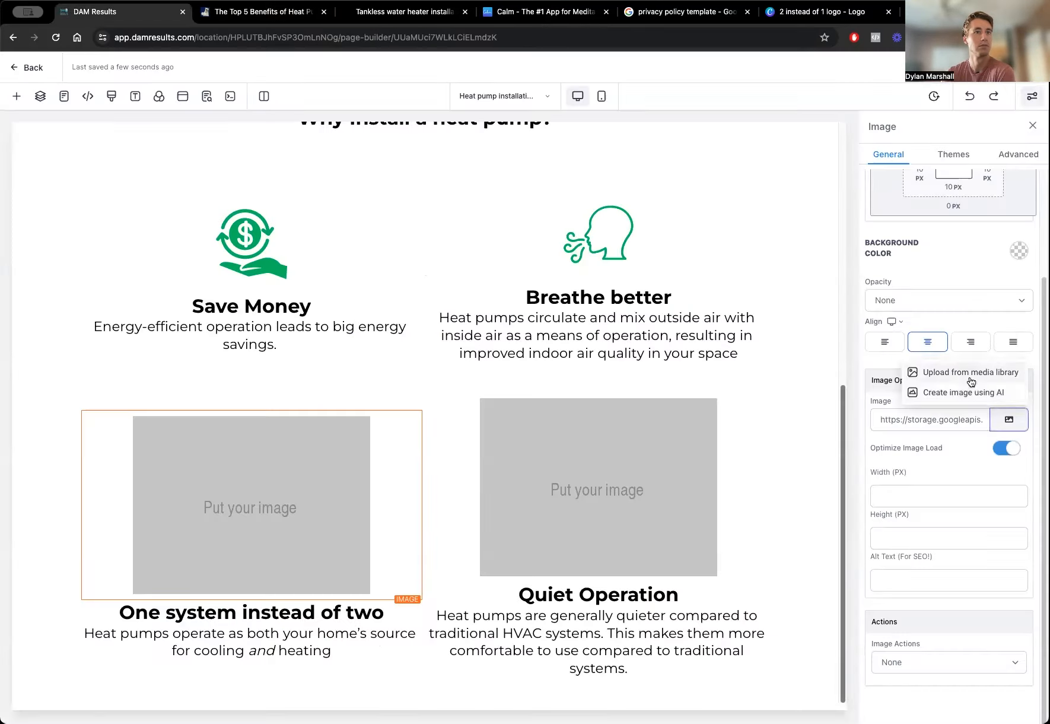
# Upload "2 instead of 1 logo.png" and use it as the "One system instead of two" image at a width of 150 px.
pyautogui.click(971, 377)
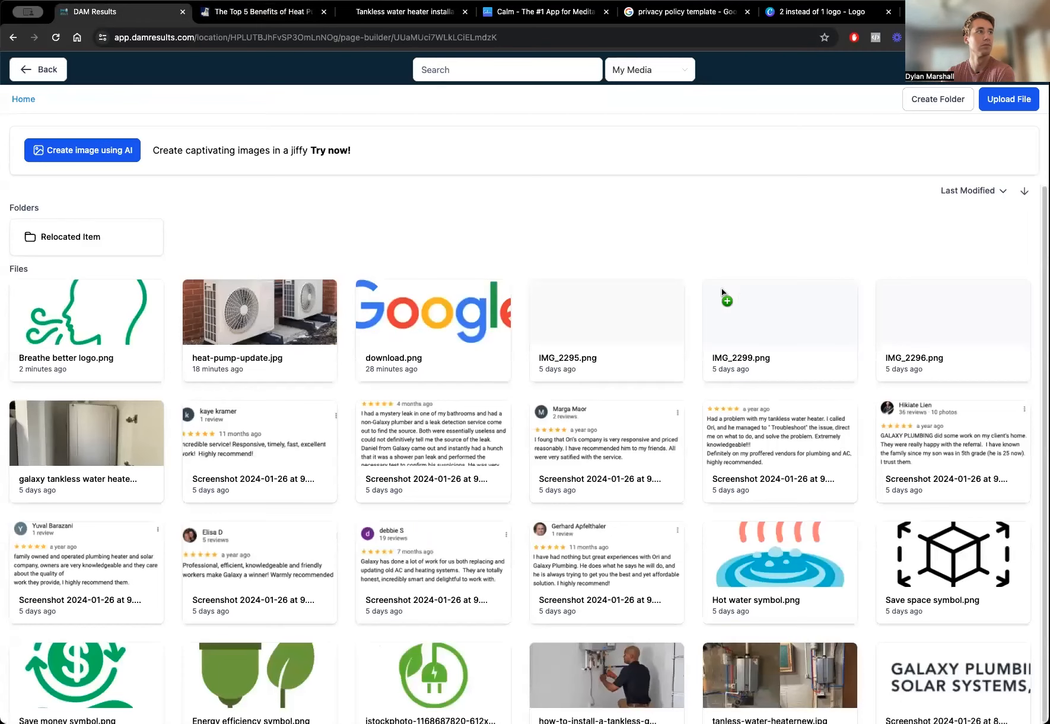
pyautogui.moveTo(722, 292); pyautogui.dragTo(686, 281)
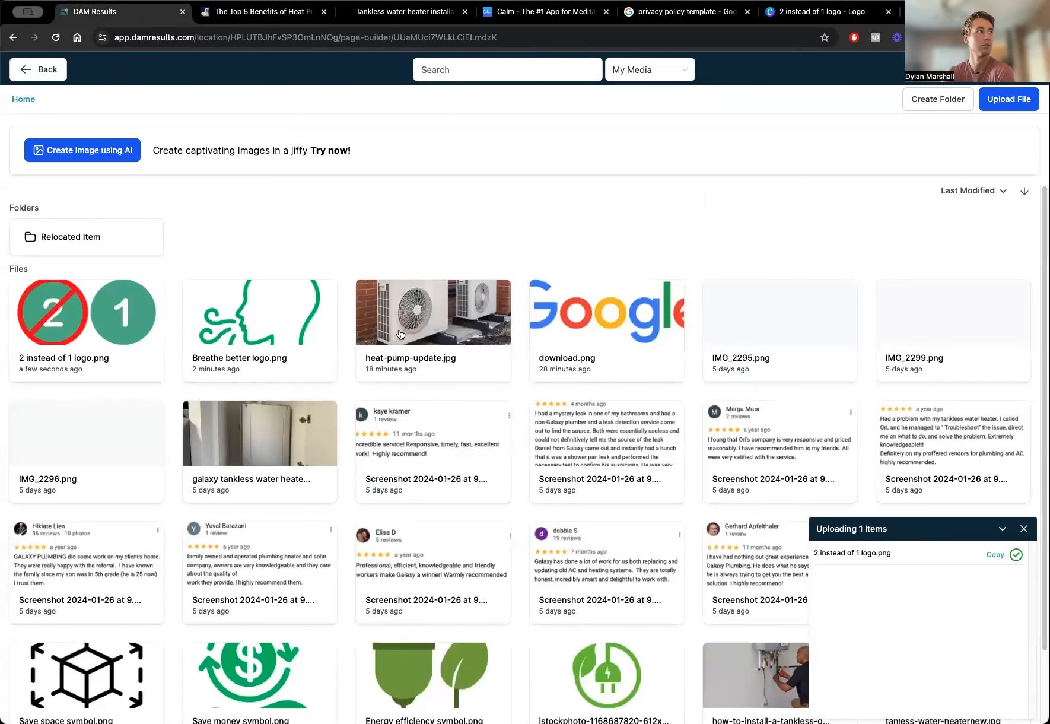
pyautogui.click(68, 333)
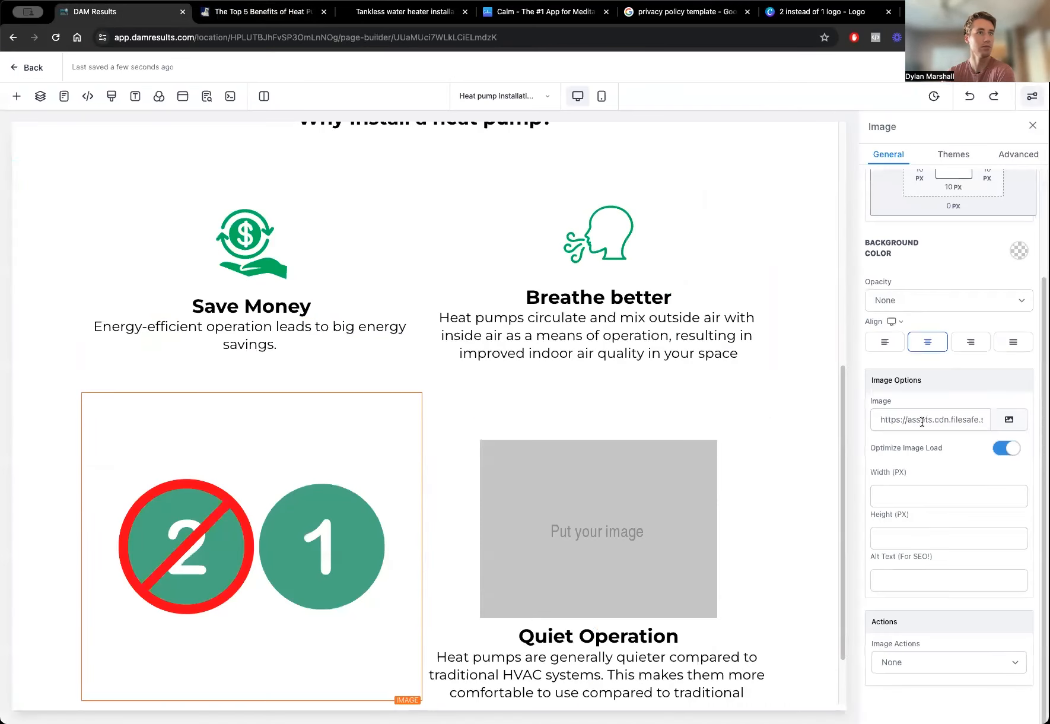
pyautogui.click(885, 501)
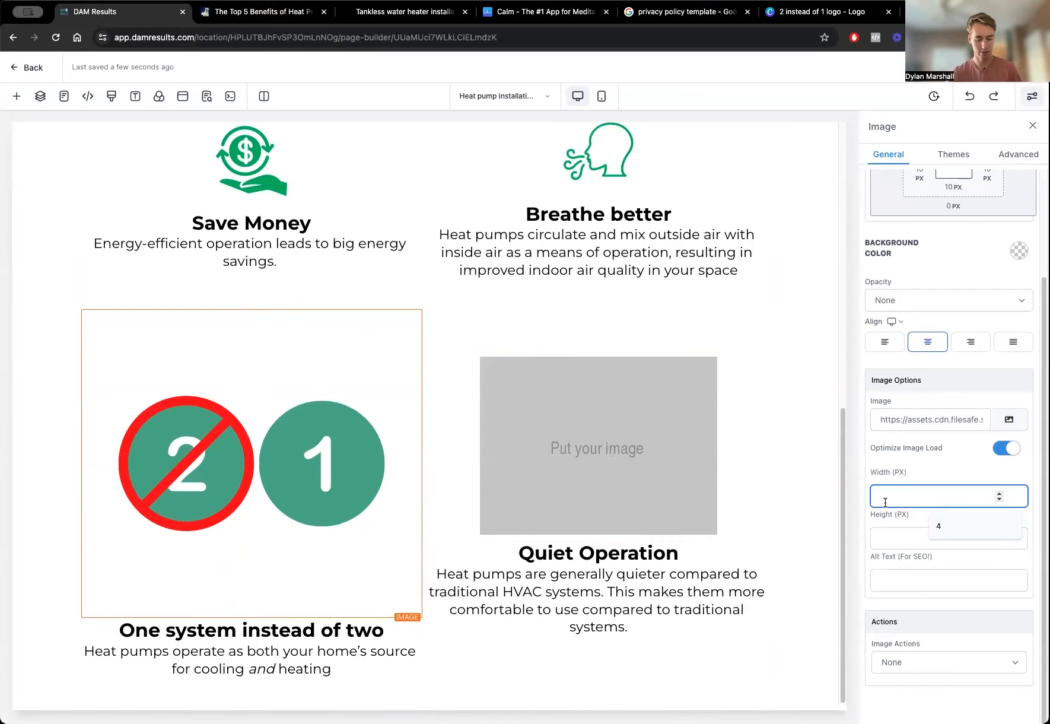
pyautogui.write('150')
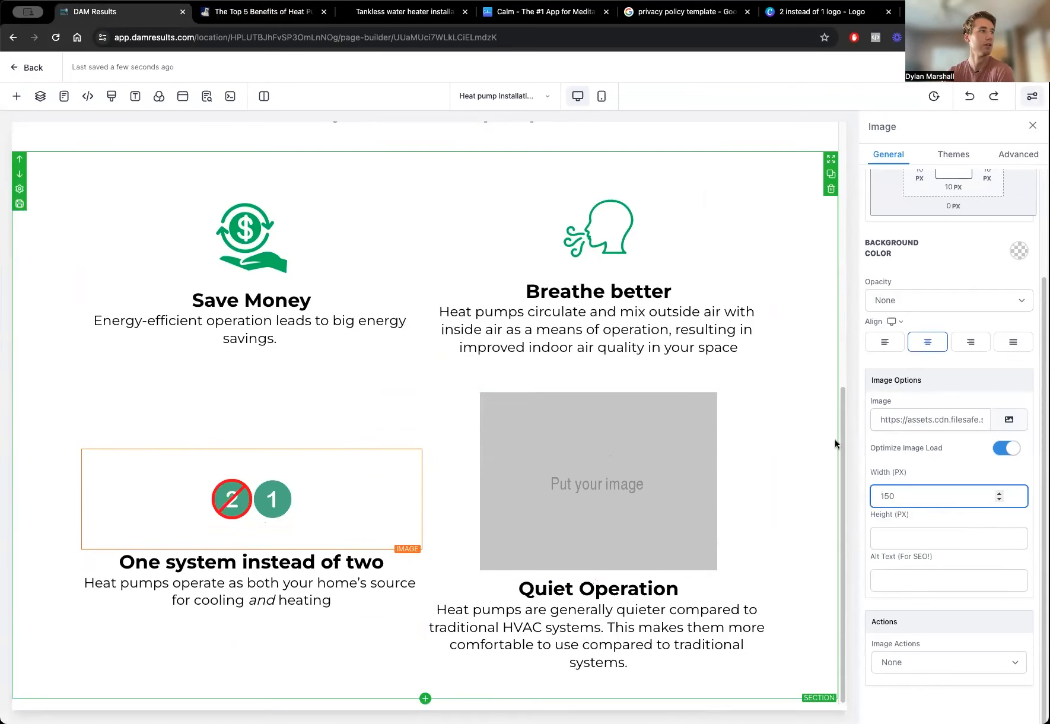
# In Canva, replace the number graphics with the circled finger-to-lips graphic found by searching for "quiet".
pyautogui.click(575, 466)
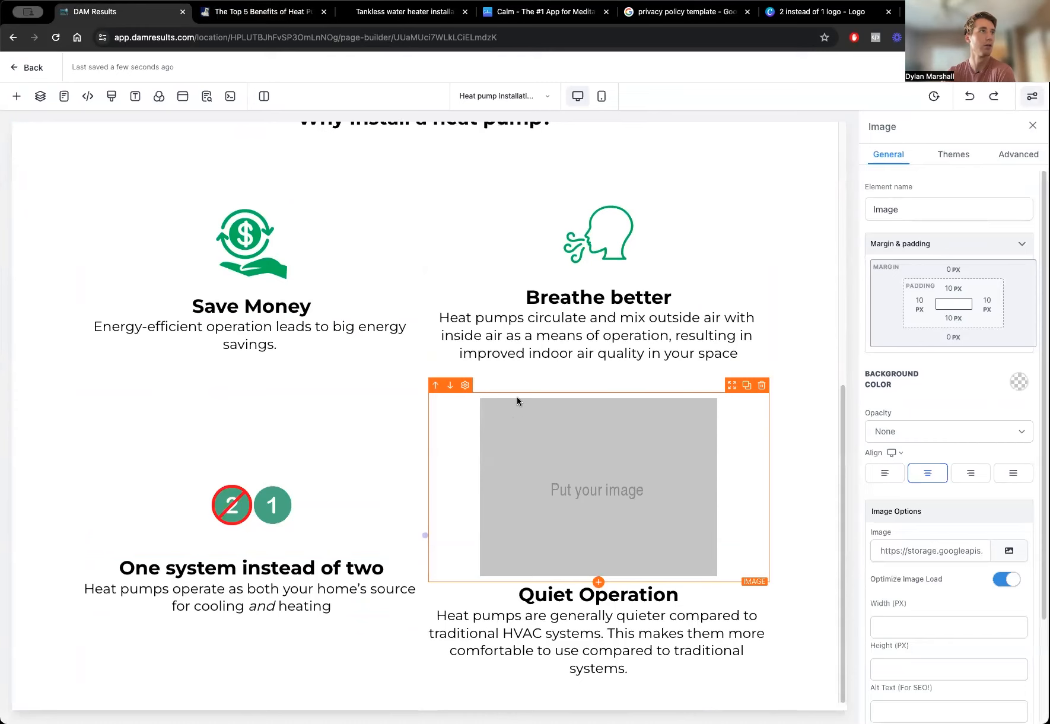
pyautogui.click(822, 11)
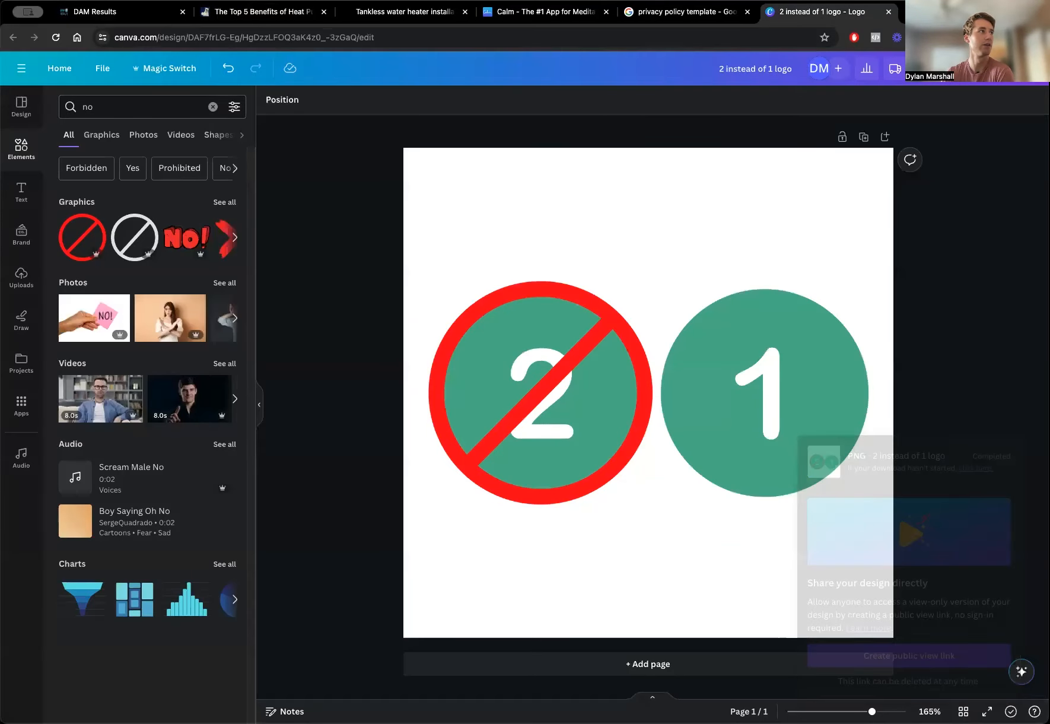
pyautogui.click(84, 106)
pyautogui.write('quiet')
pyautogui.press('Return')
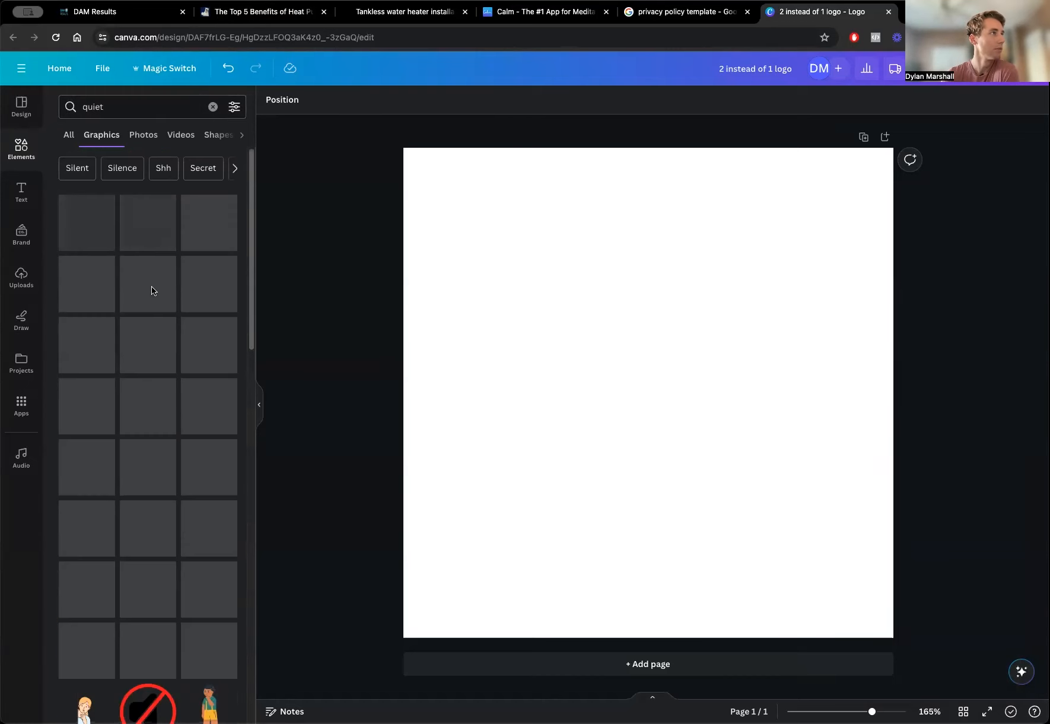
pyautogui.click(209, 223)
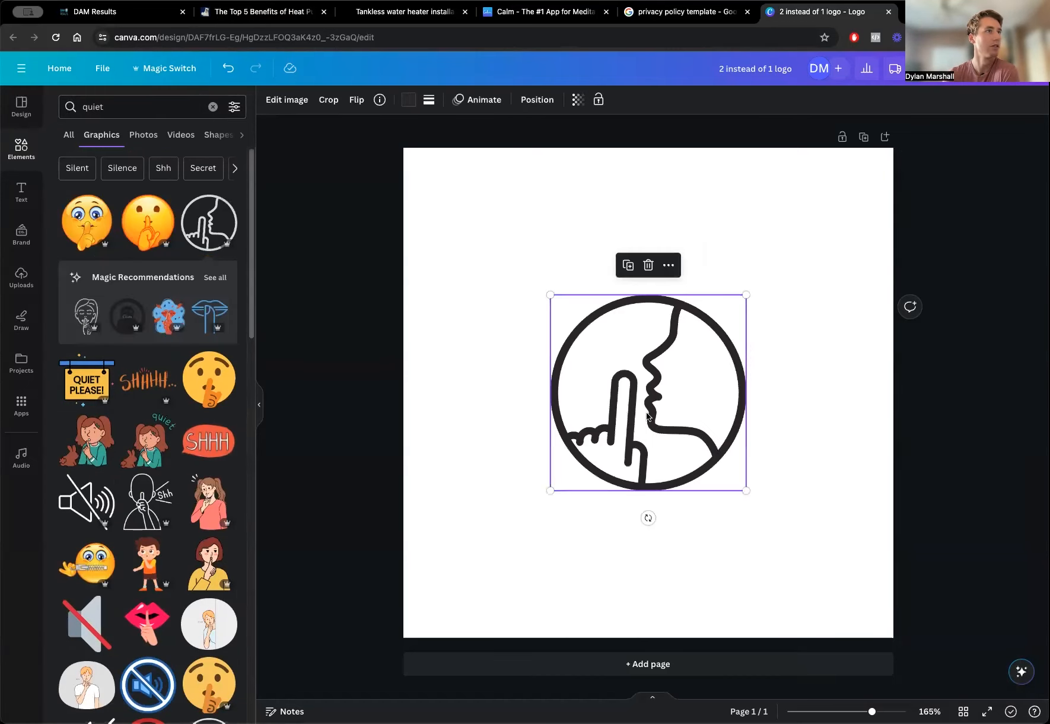
# Enlarge and centre the finger-to-lips graphic on the canvas, and recolor it green like the other icons.
pyautogui.moveTo(647, 415); pyautogui.dragTo(523, 445)
pyautogui.moveTo(621, 326); pyautogui.dragTo(626, 407)
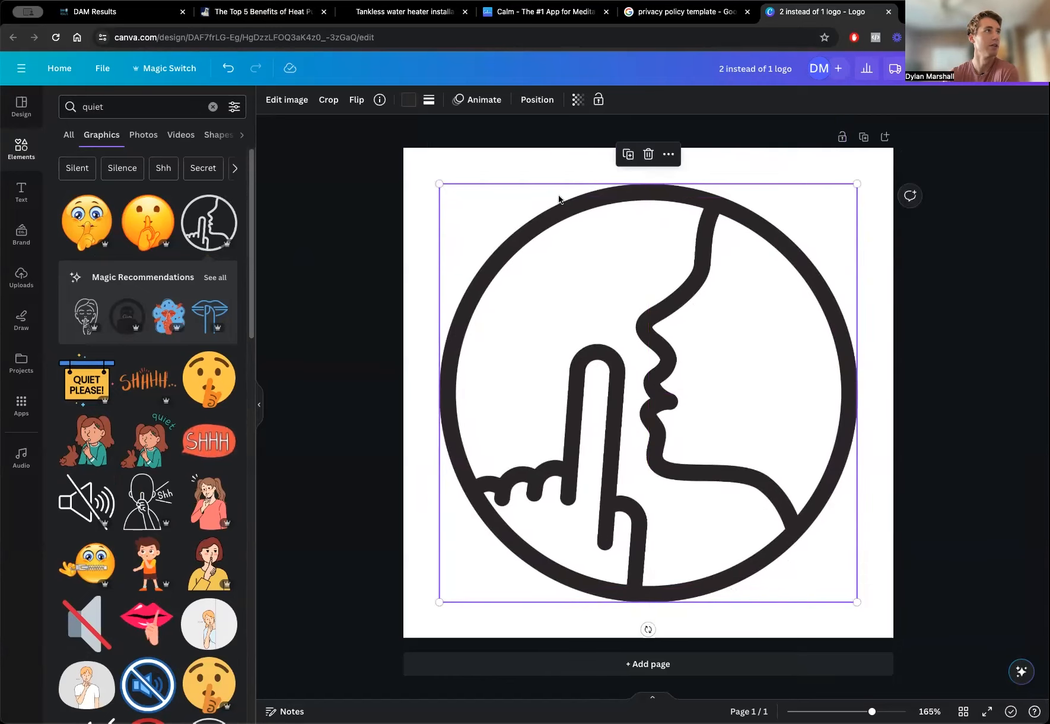
pyautogui.click(408, 100)
pyautogui.click(70, 555)
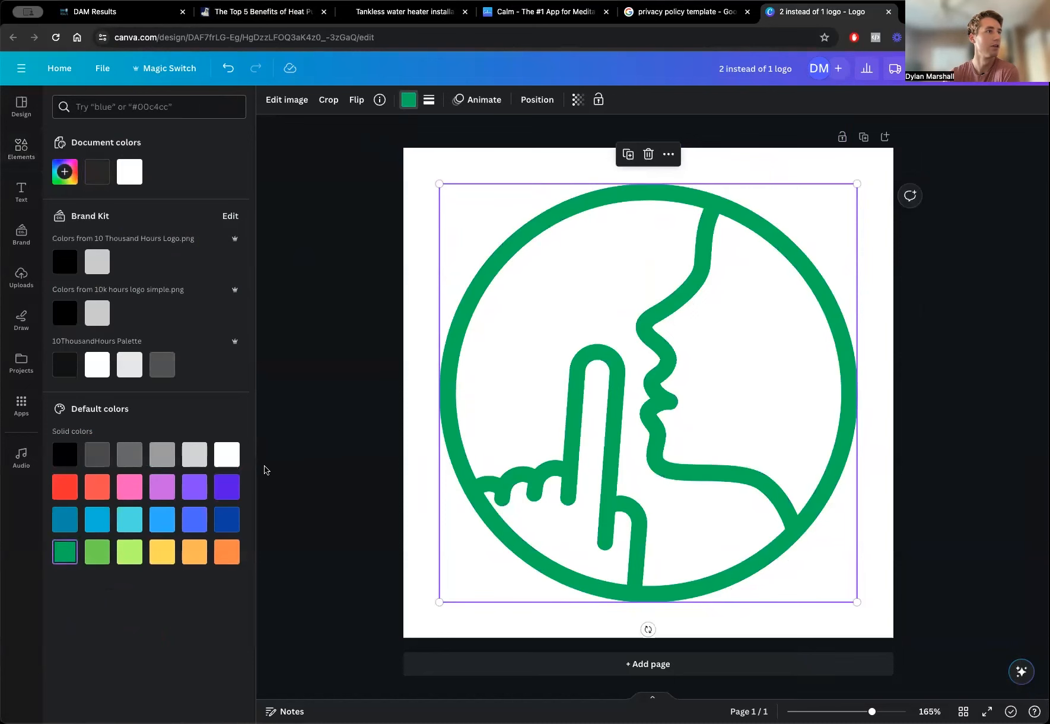
pyautogui.click(516, 421)
pyautogui.click(867, 181)
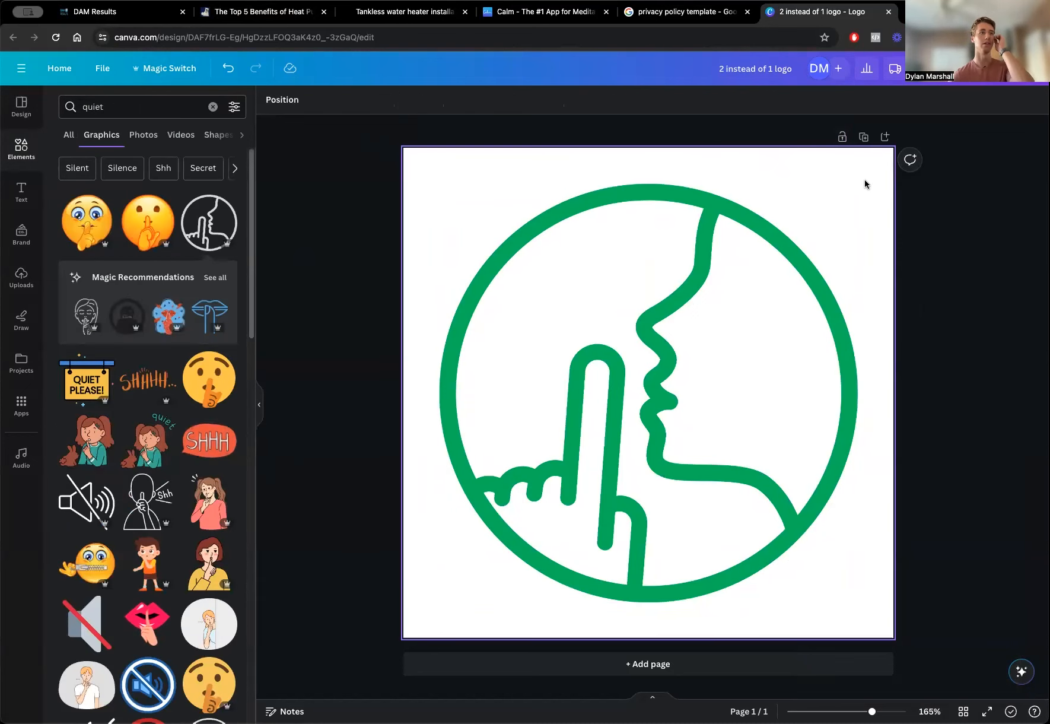
# Name the design "Quiet icon" and download it as a PNG, returning to the page builder.
pyautogui.click(771, 73)
pyautogui.write('Quiet ')
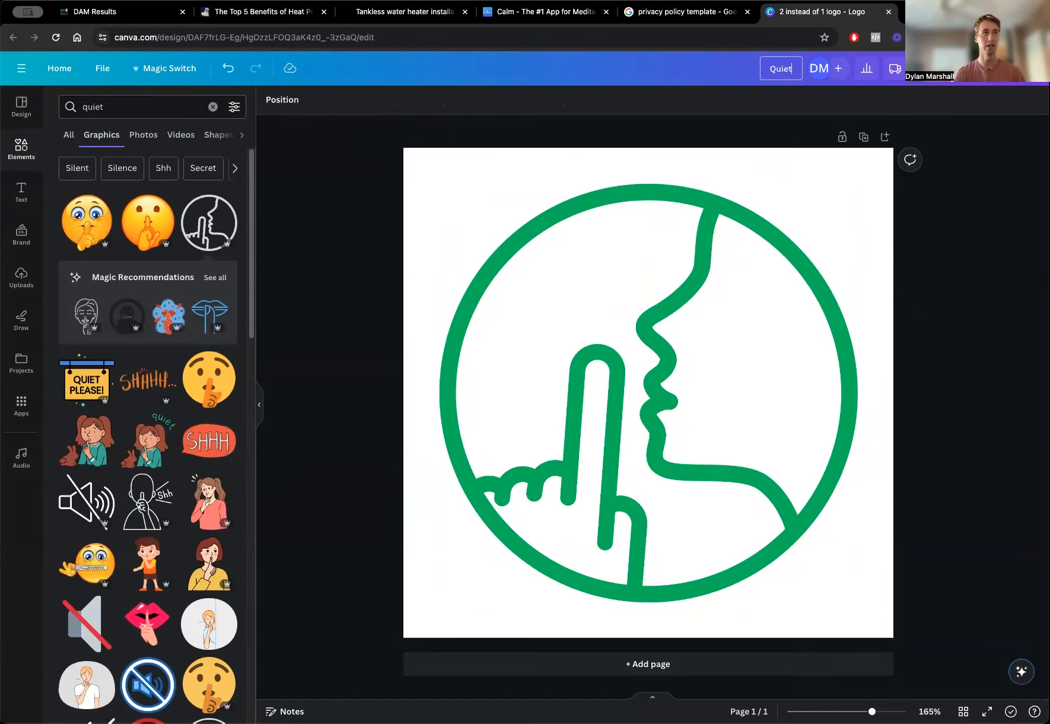
pyautogui.write('i')
pyautogui.write('con')
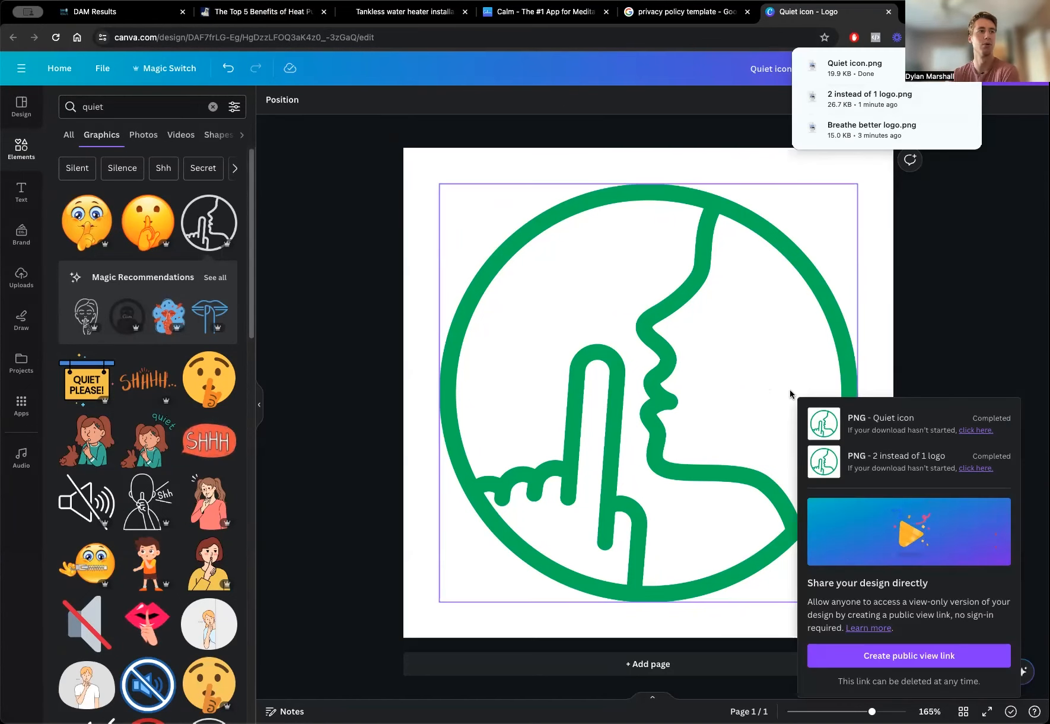
pyautogui.click(779, 84)
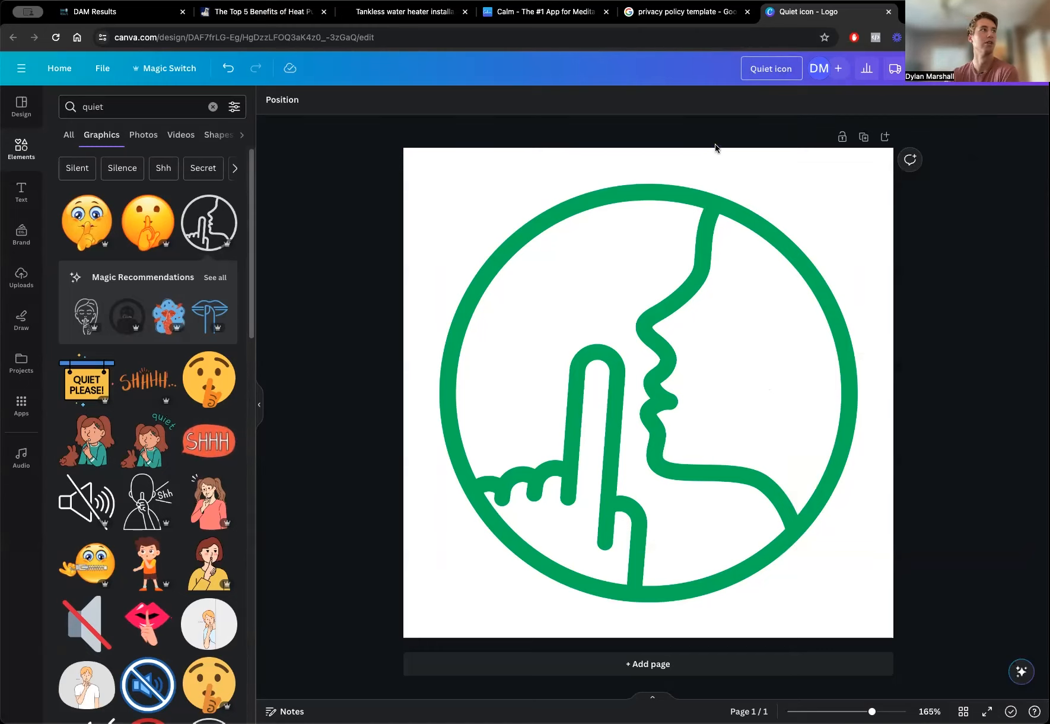
pyautogui.click(130, 12)
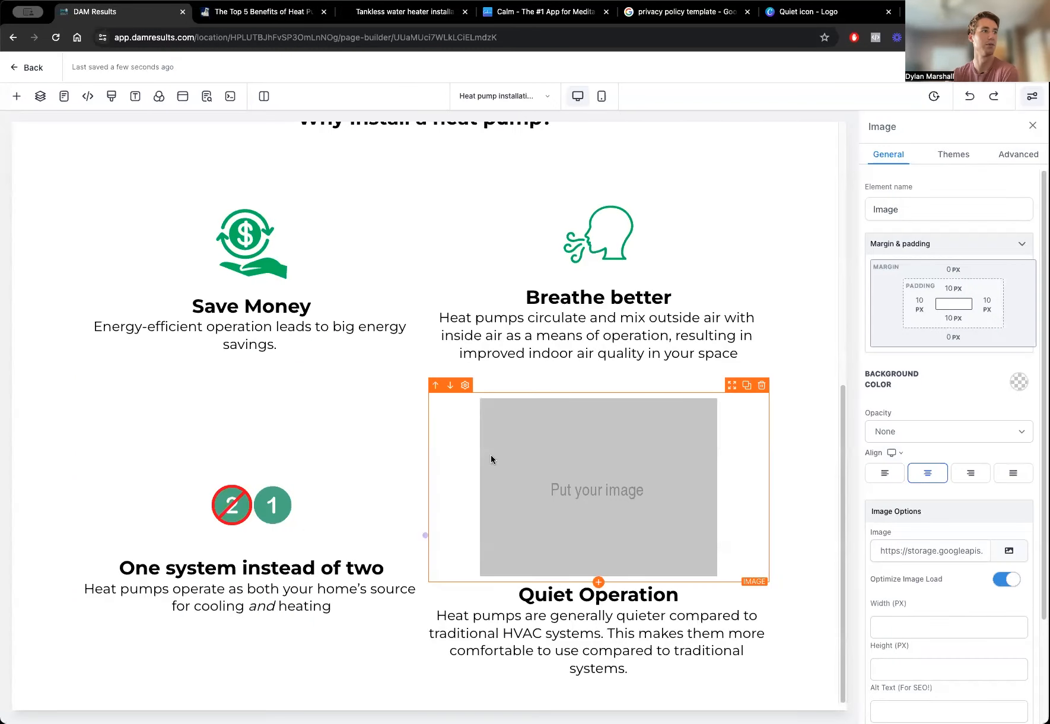
# Upload "Quiet icon.png" and use it as the "Quiet Operation" image at a width of 150 px.
pyautogui.click(1009, 550)
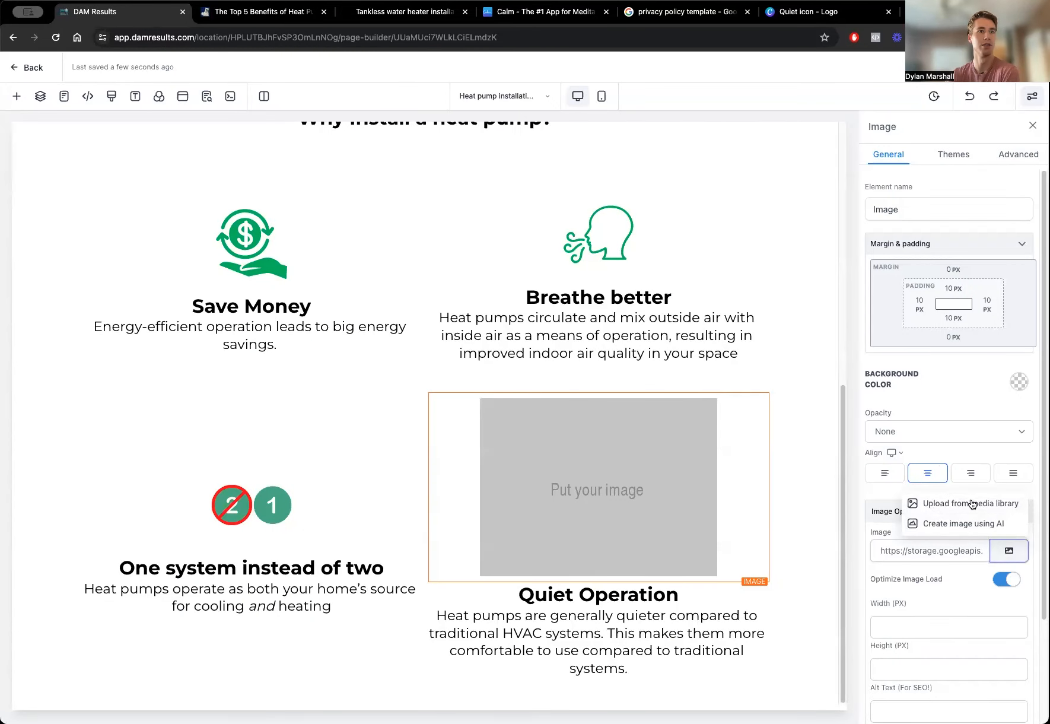
pyautogui.click(970, 503)
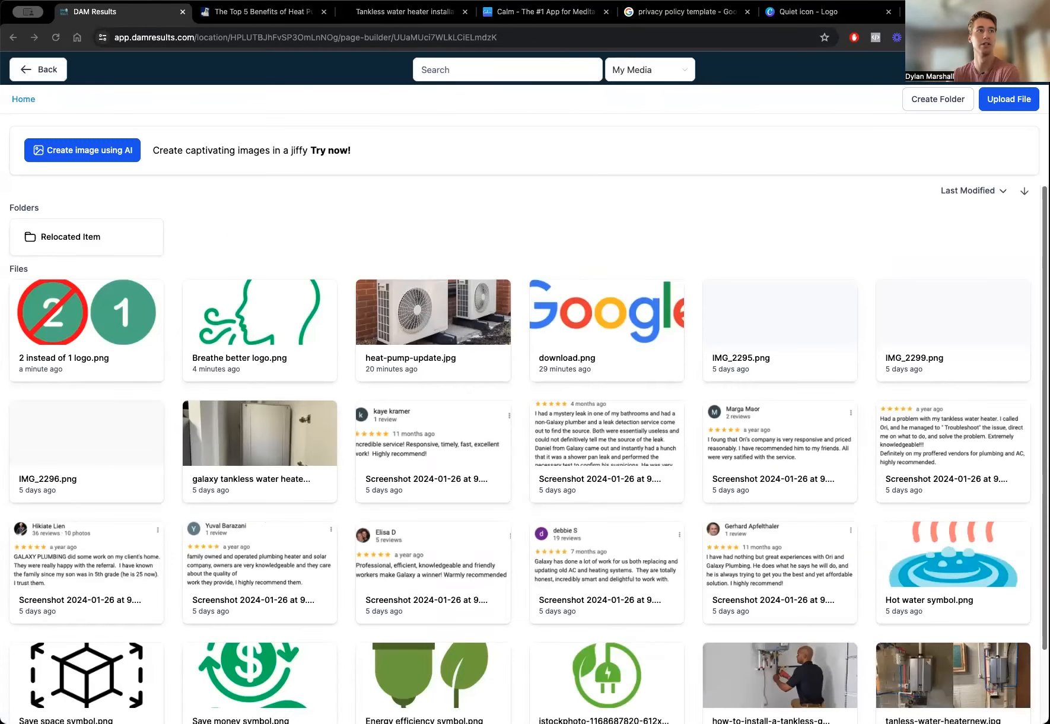
pyautogui.click(710, 416)
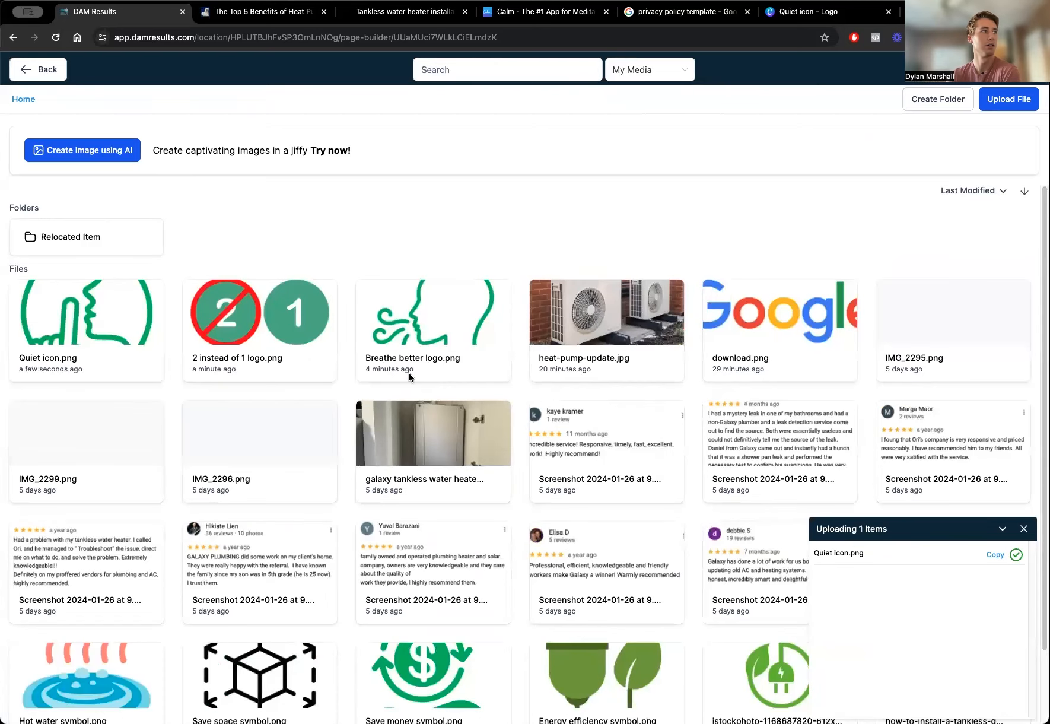
pyautogui.click(59, 331)
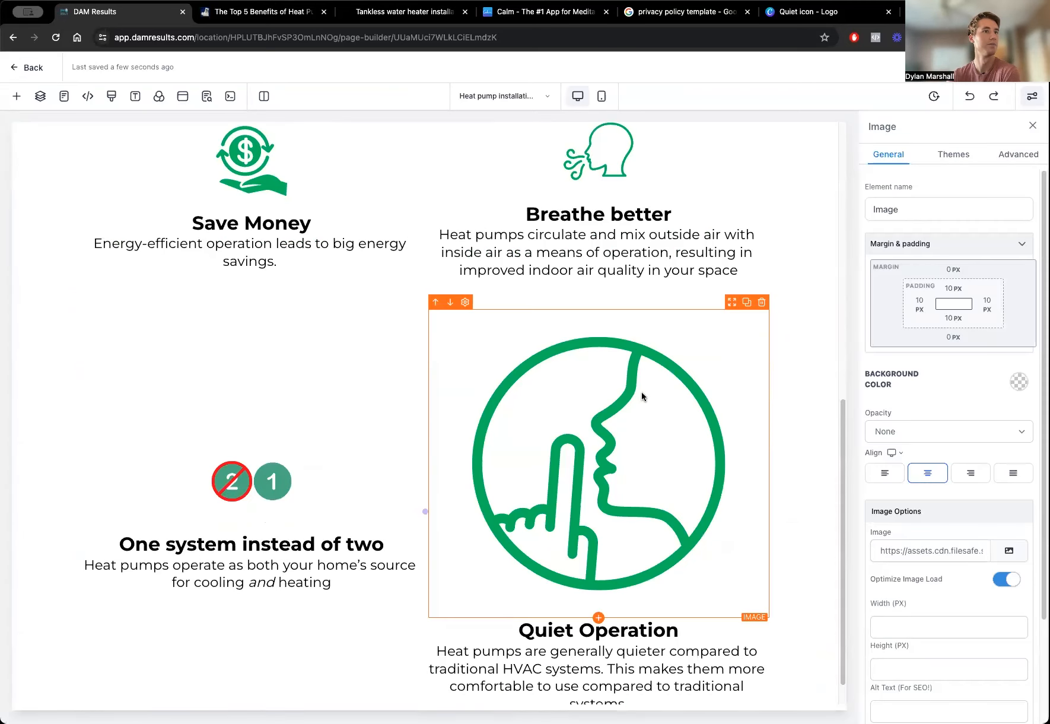
pyautogui.click(936, 620)
pyautogui.write('150')
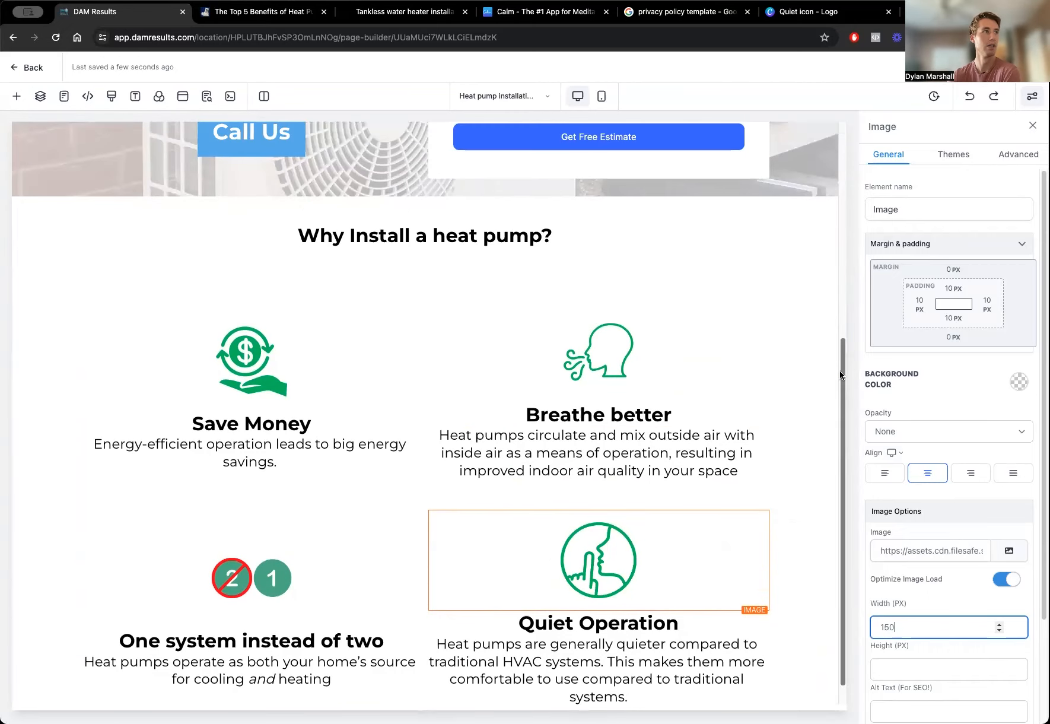
# Enlarge the "Why Install a heat pump?" headline and add a little spacing around the benefit headlines.
pyautogui.click(529, 236)
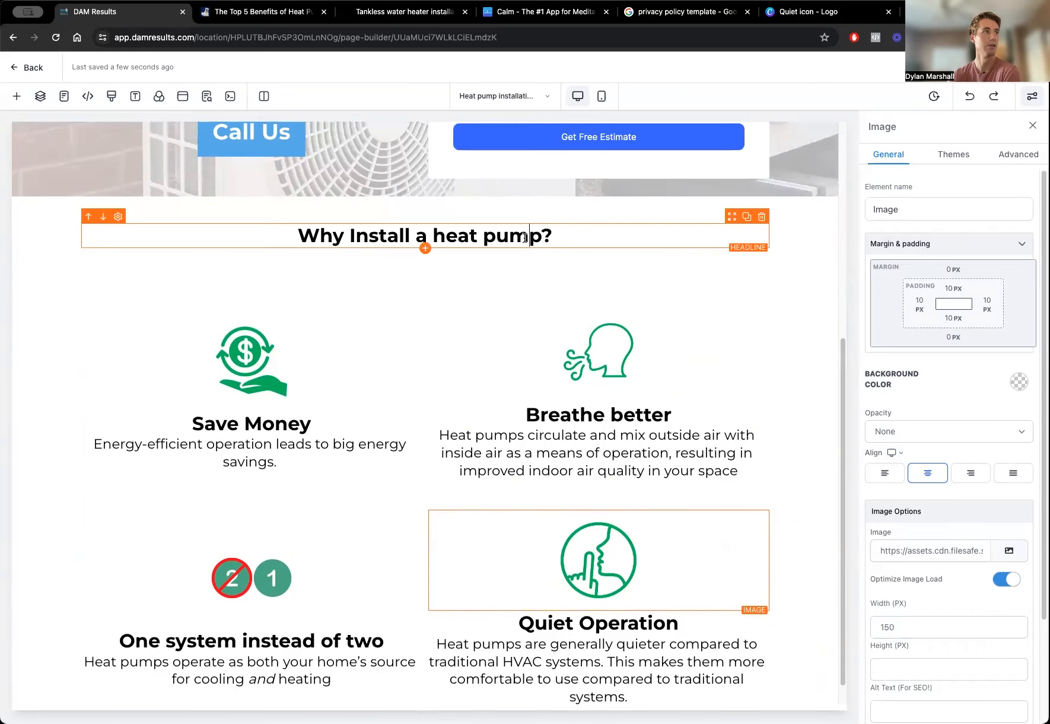
pyautogui.click(811, 255)
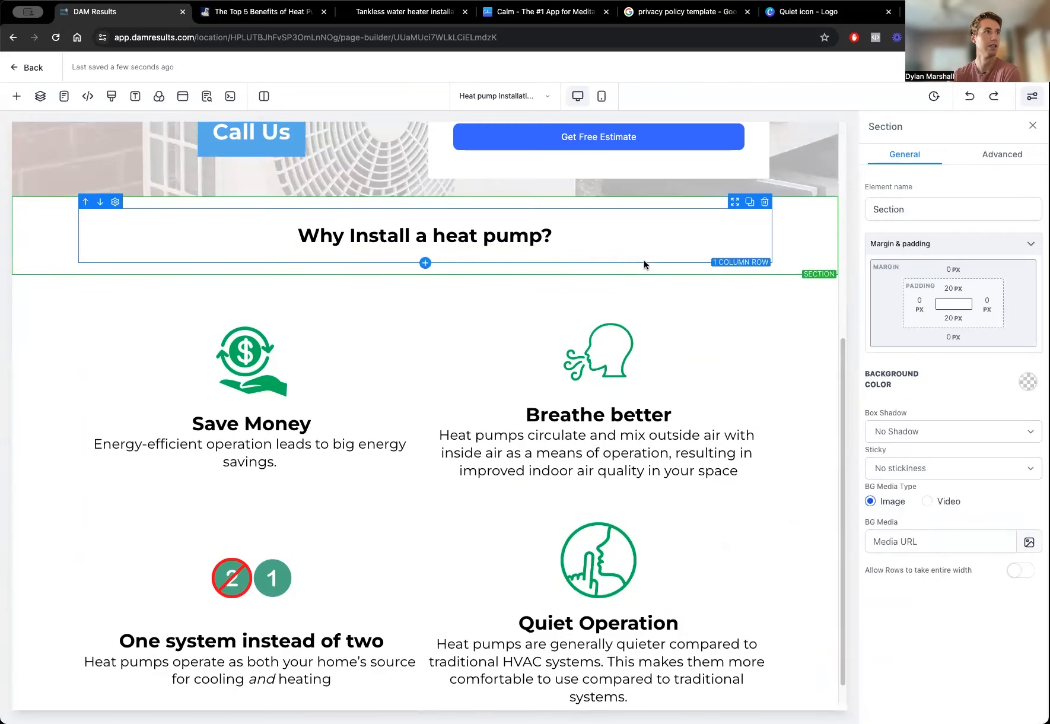
pyautogui.click(506, 251)
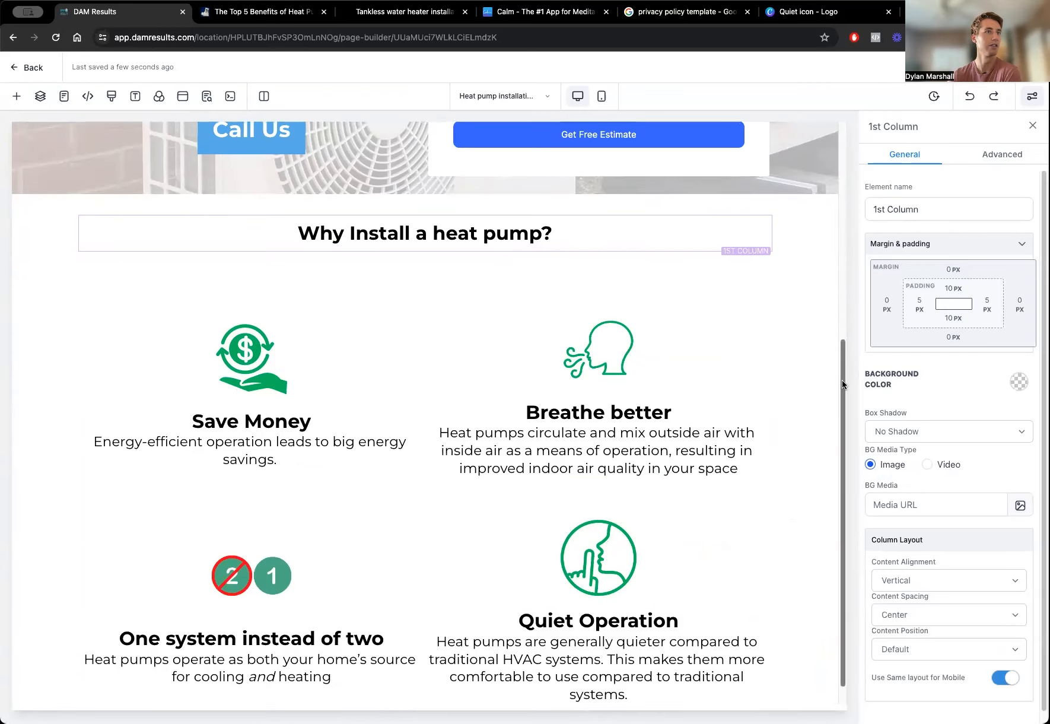
pyautogui.scroll(-1, 842, 380)
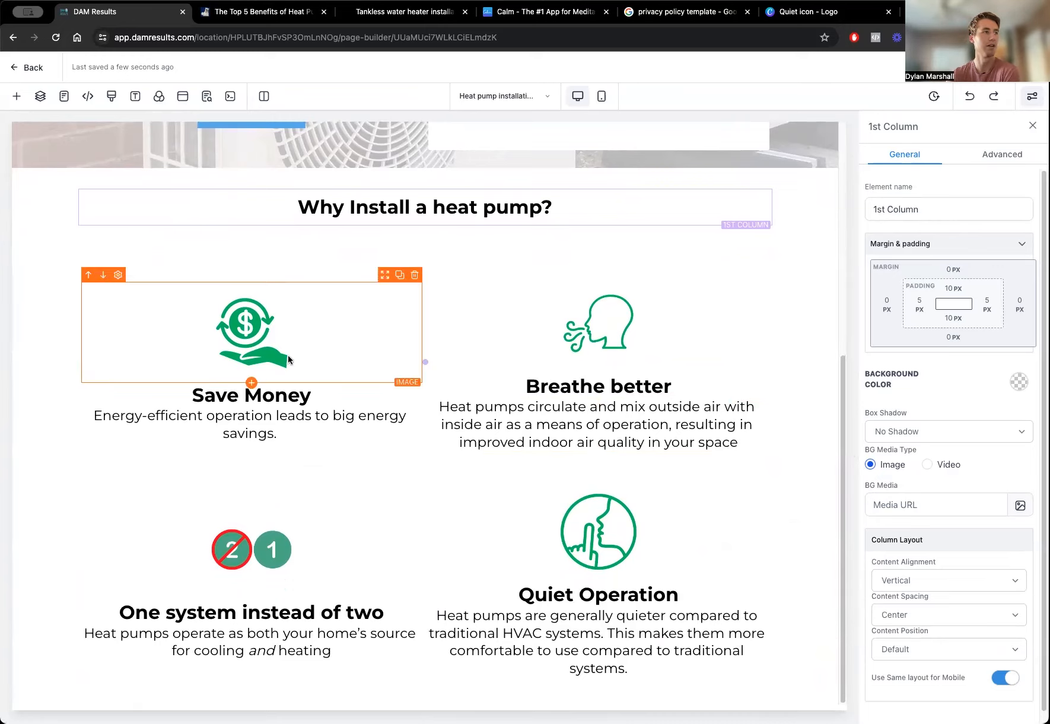
pyautogui.click(425, 214)
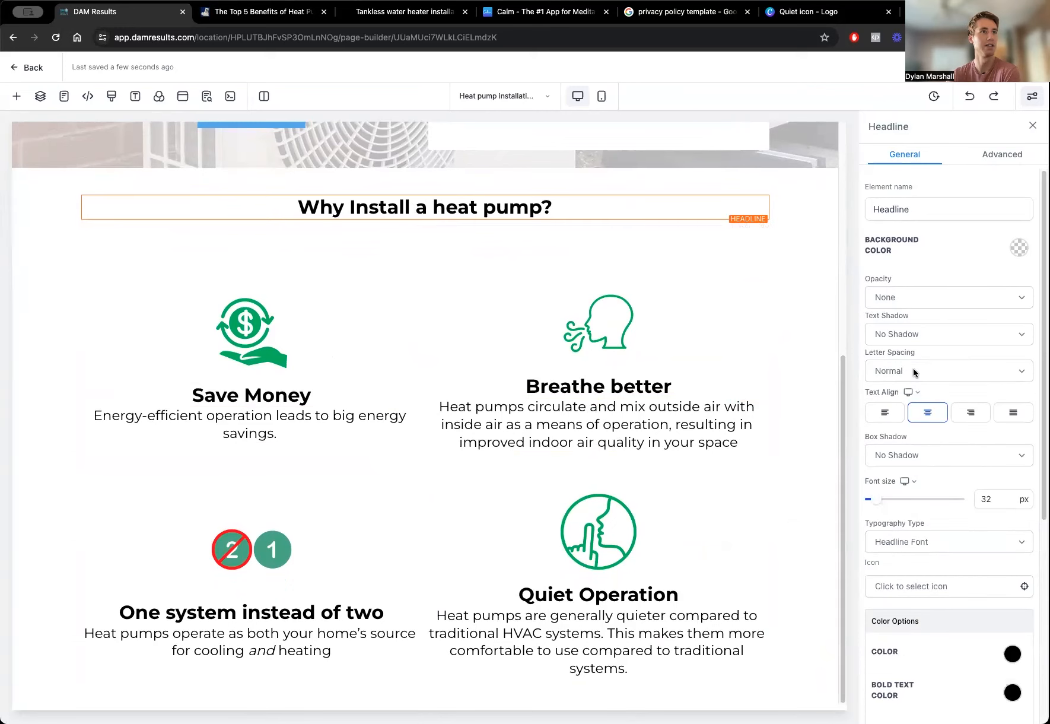
pyautogui.click(689, 237)
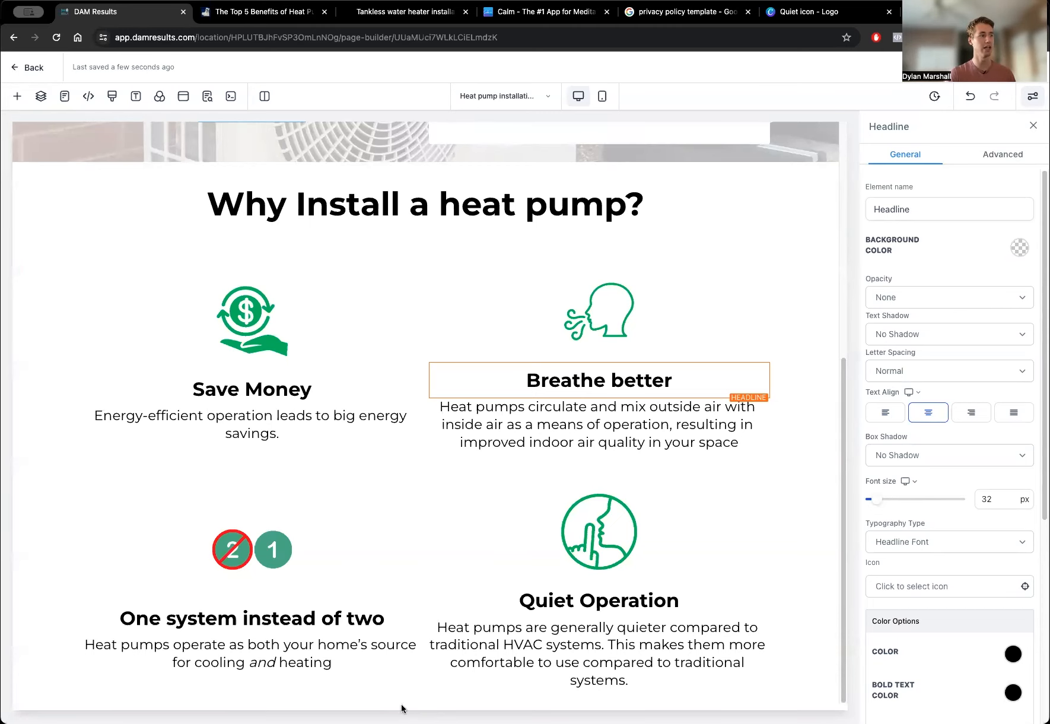
# Add a full-width section below the four benefits and put a one-column row in it.
pyautogui.click(32, 580)
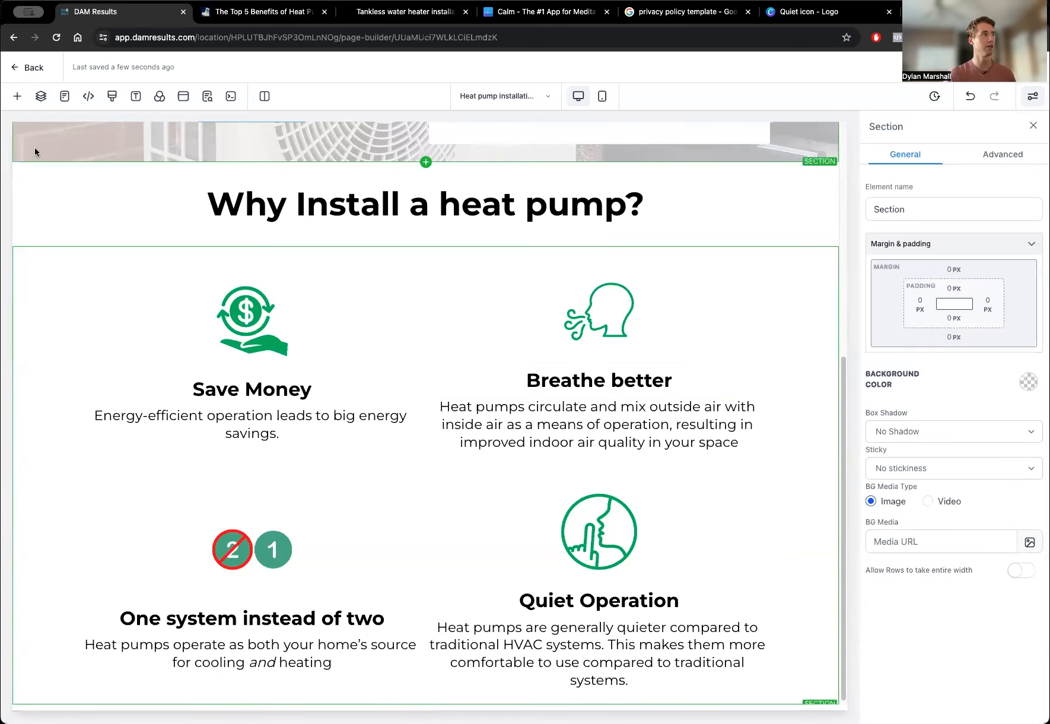
pyautogui.click(17, 96)
pyautogui.click(140, 180)
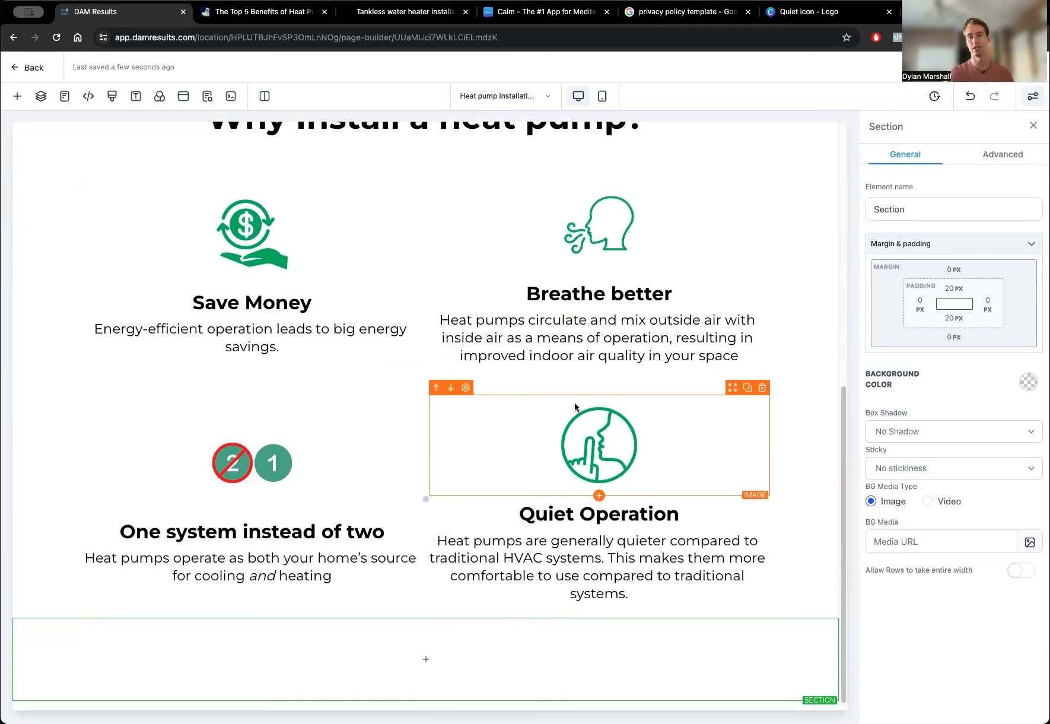
pyautogui.click(425, 659)
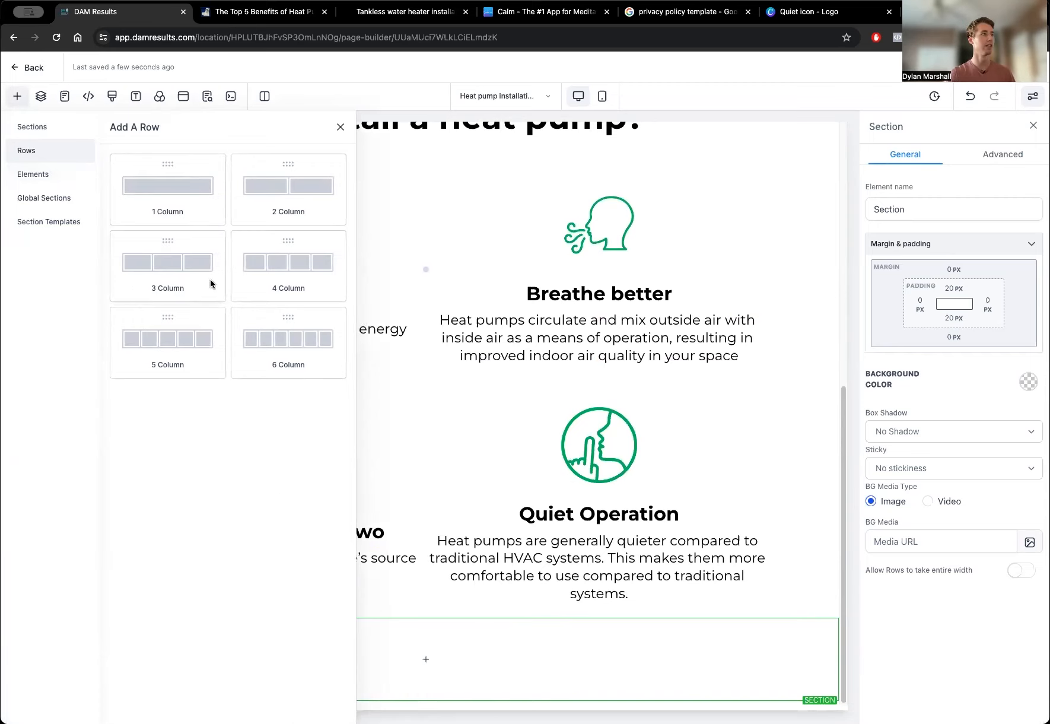
pyautogui.click(181, 202)
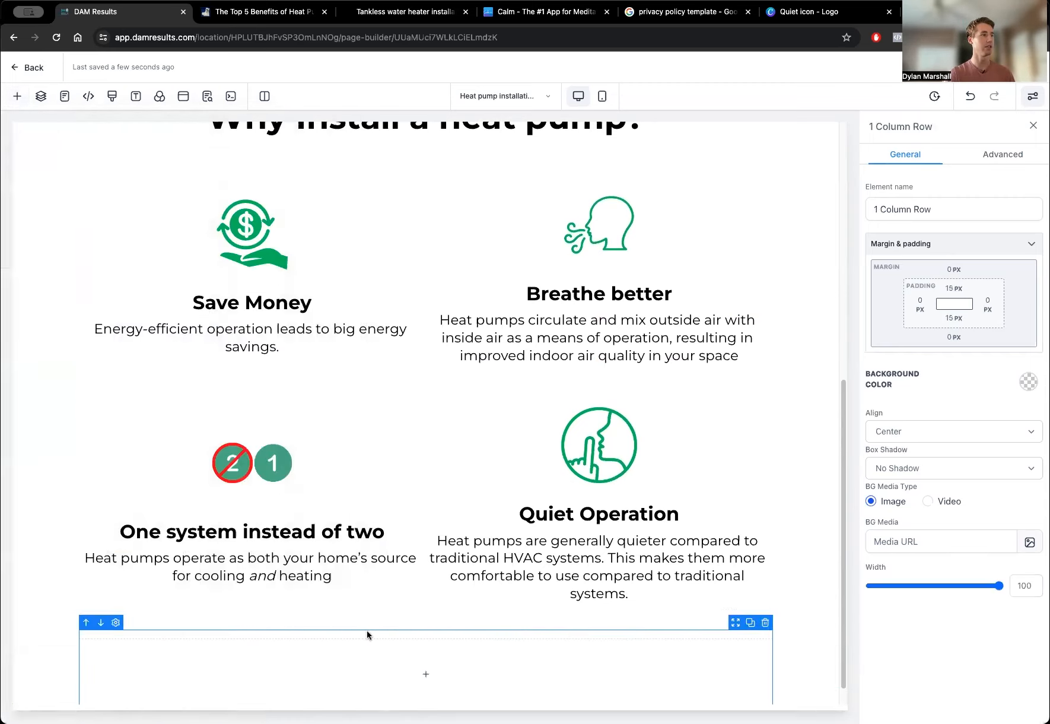
# Add a headline to the new one-column row reading "What people are saying about us".
pyautogui.click(418, 649)
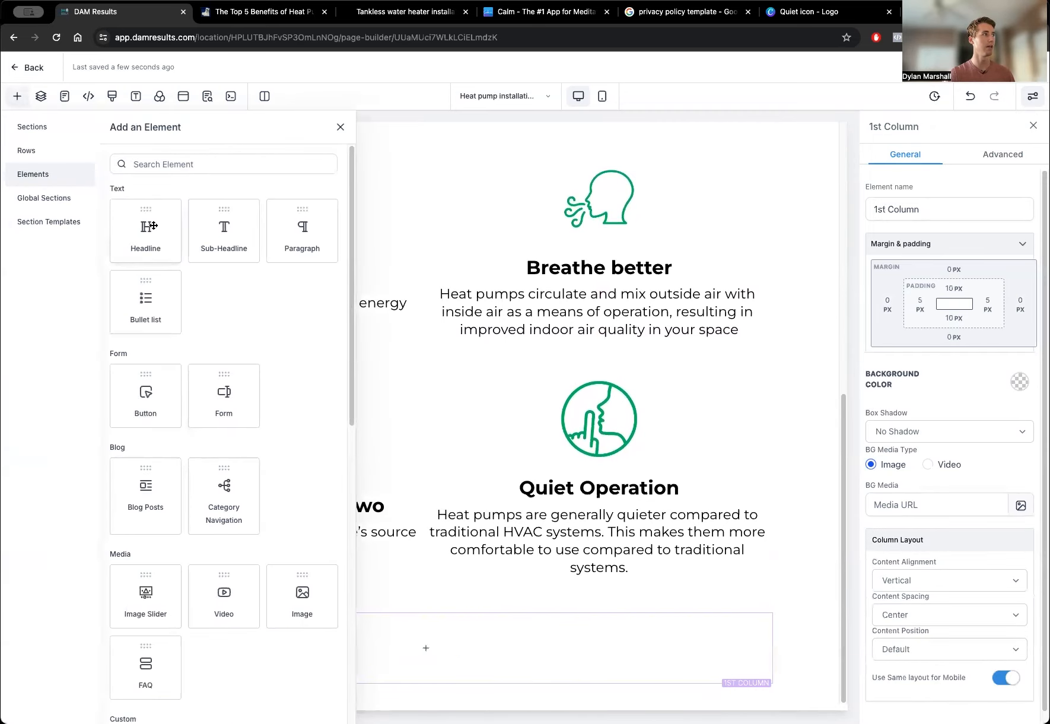
pyautogui.click(153, 226)
pyautogui.moveTo(590, 669); pyautogui.dragTo(280, 660)
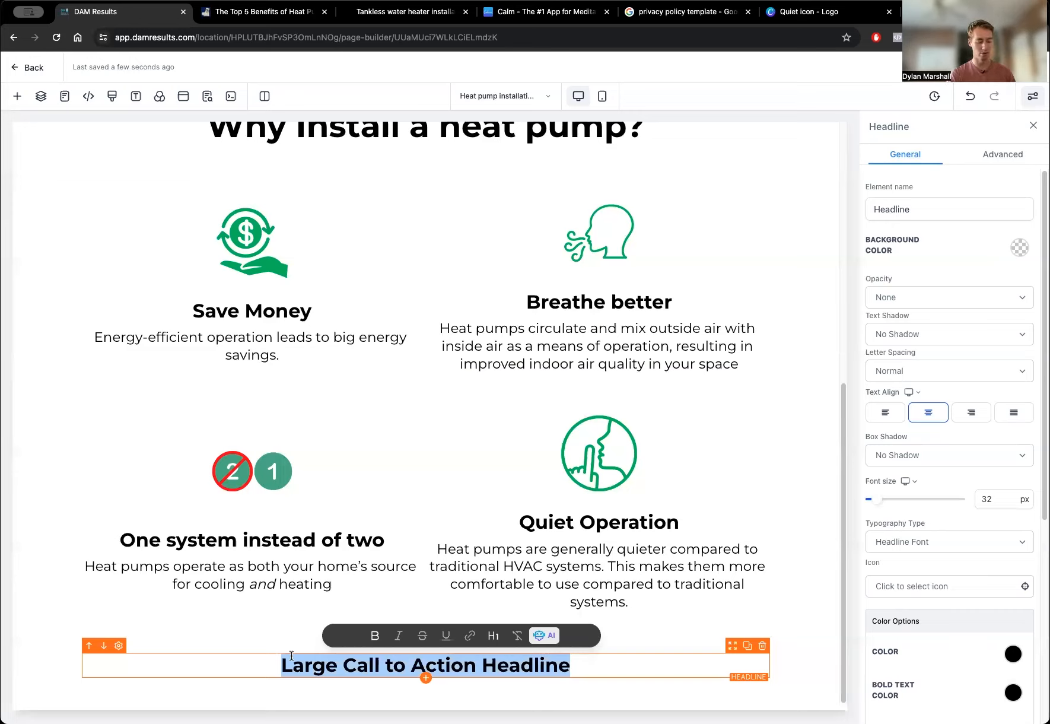
pyautogui.write('What ')
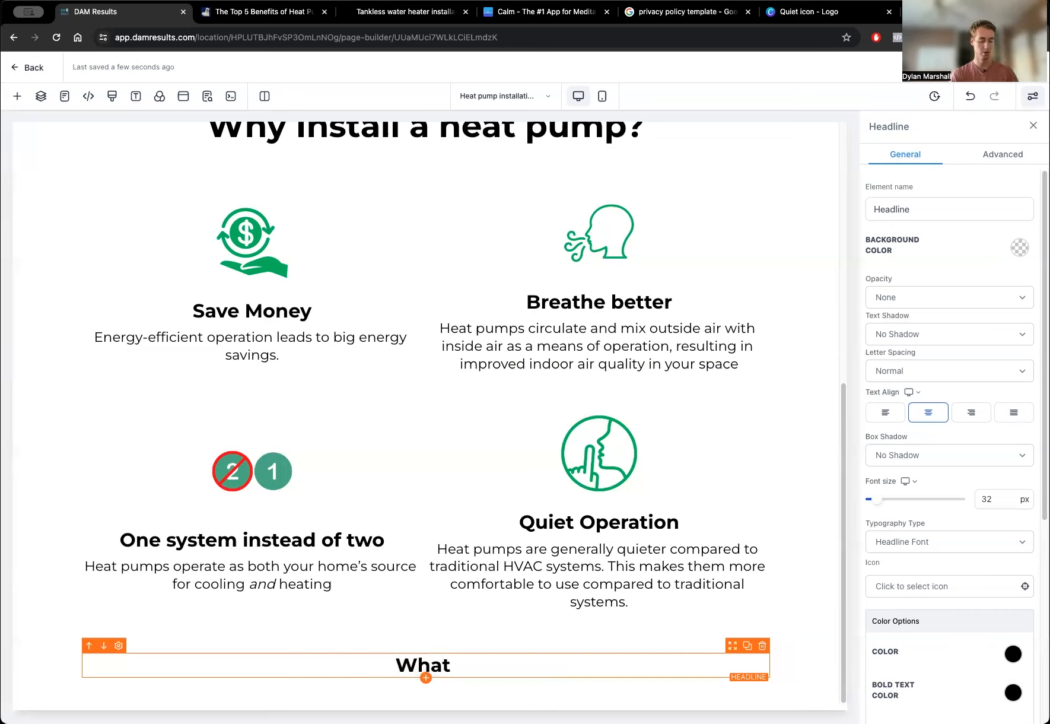
pyautogui.write('people are')
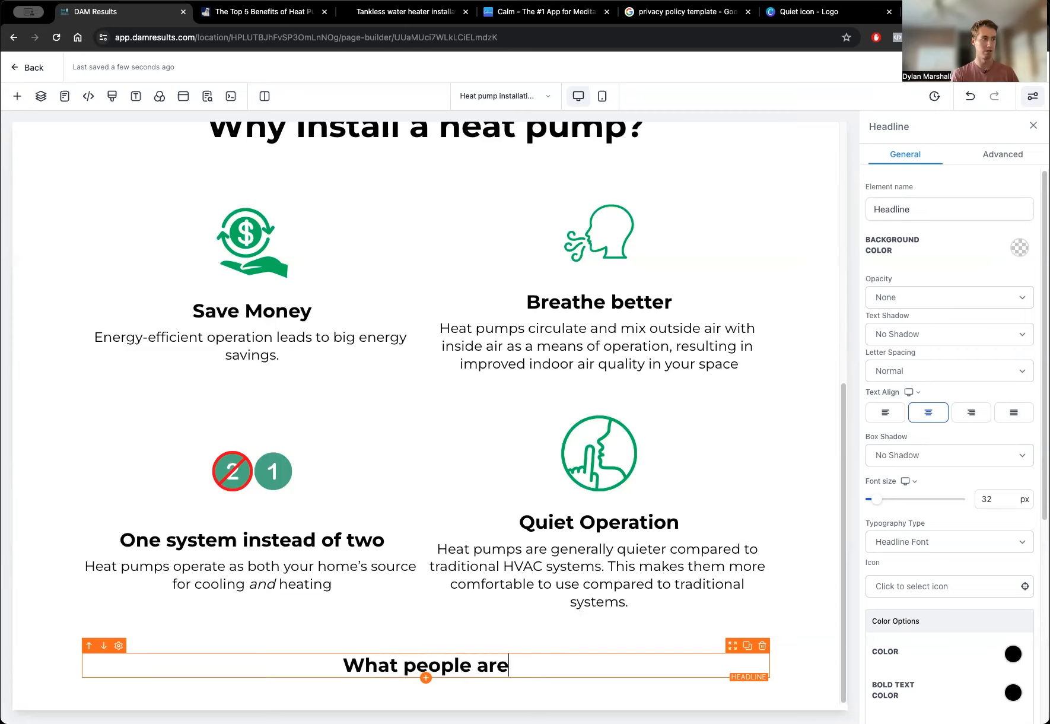
pyautogui.write(' saying about us')
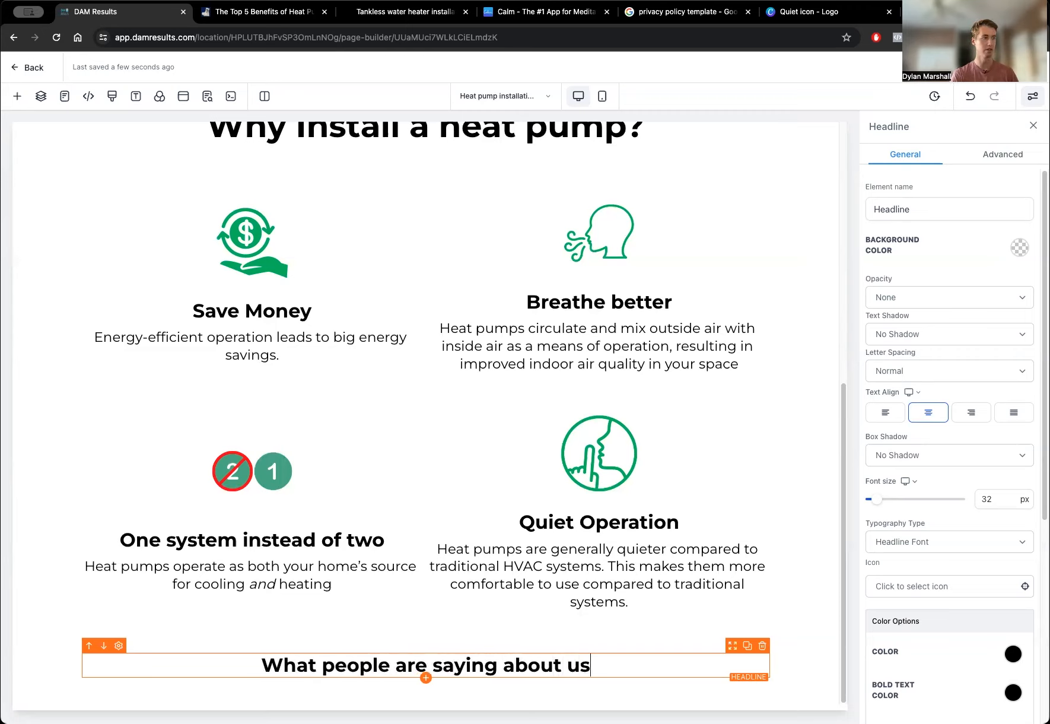
# Add a sub-headline beneath the reviews headline reading "Check out these reviews from our amazing customers!".
pyautogui.click(426, 677)
pyautogui.click(136, 234)
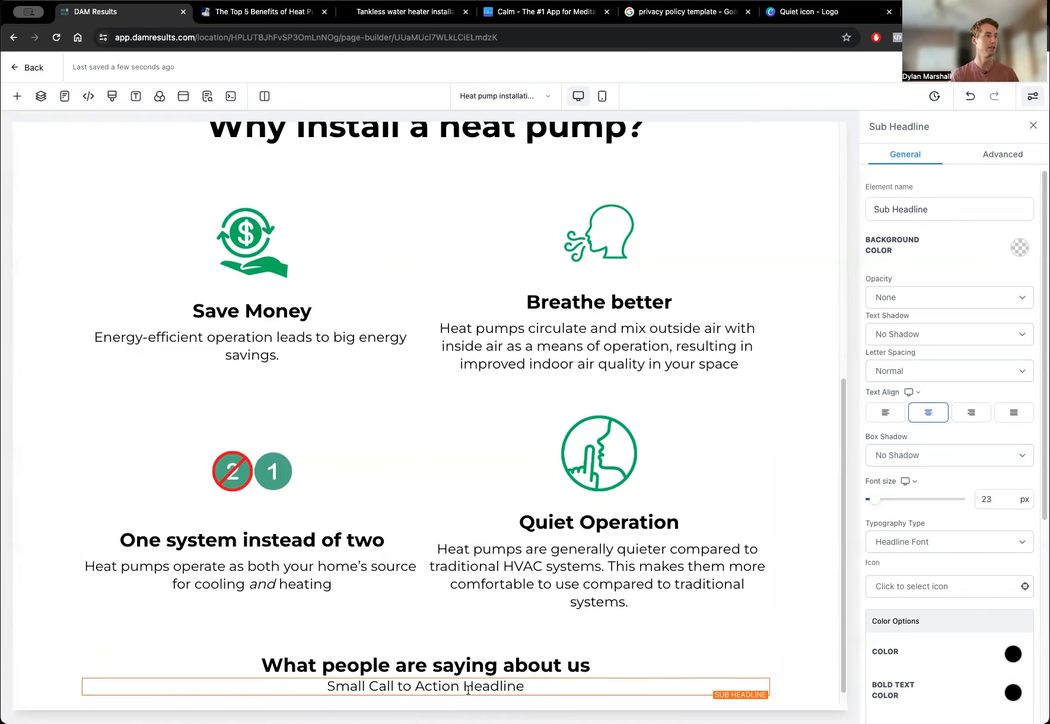
pyautogui.moveTo(536, 692); pyautogui.dragTo(296, 685)
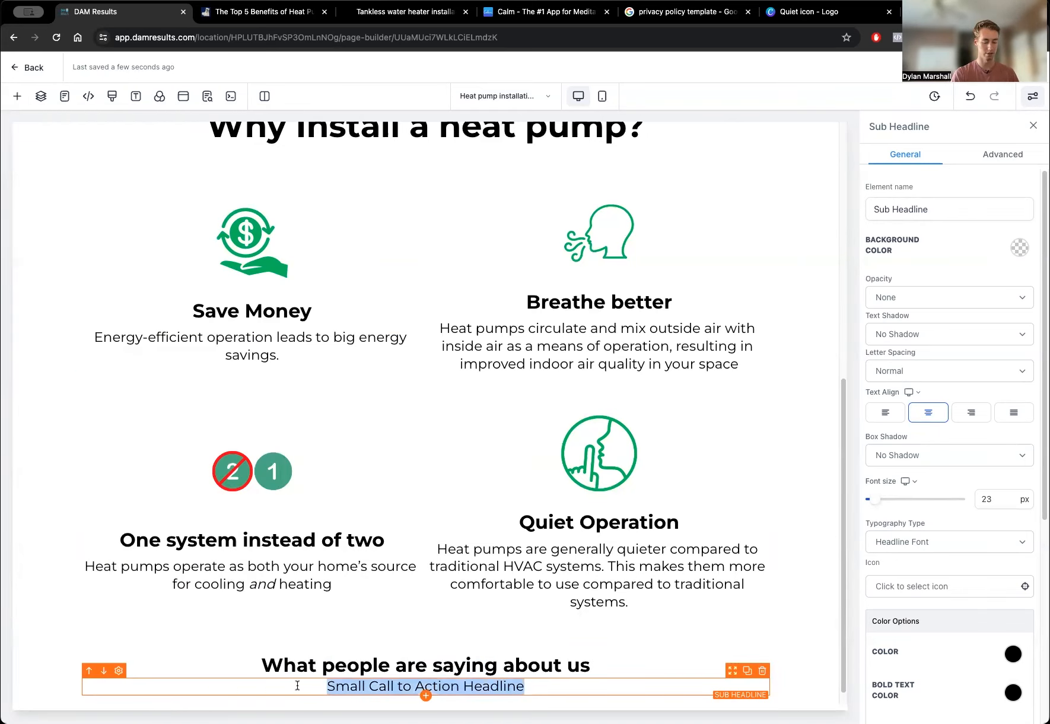
pyautogui.write('Check out')
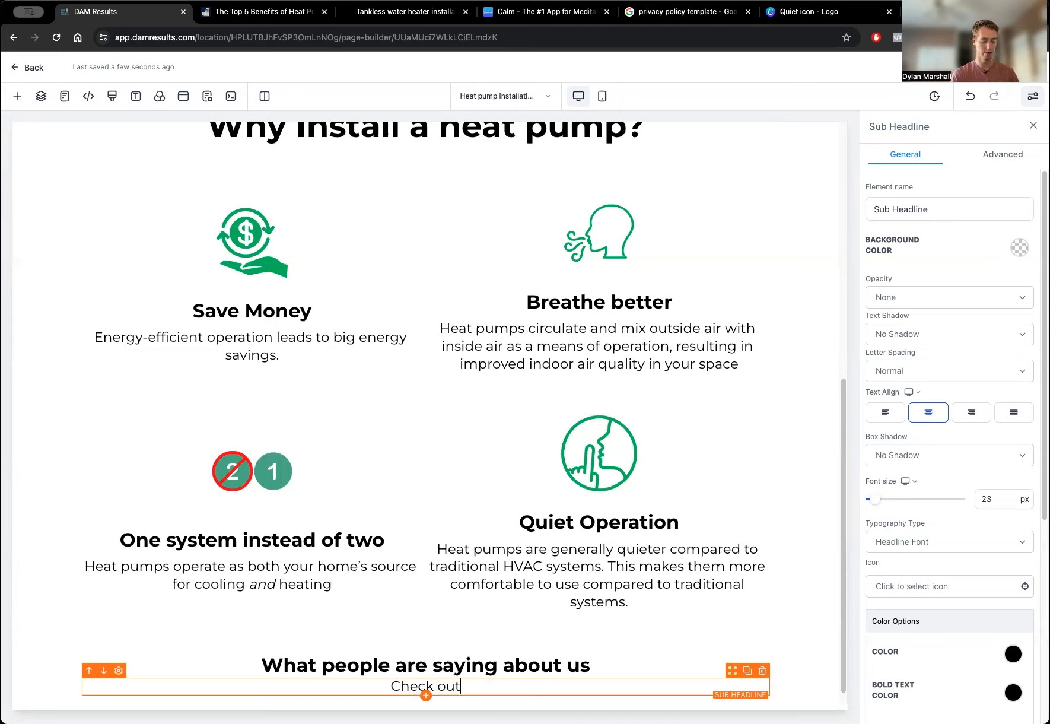
pyautogui.write(' these reviews ')
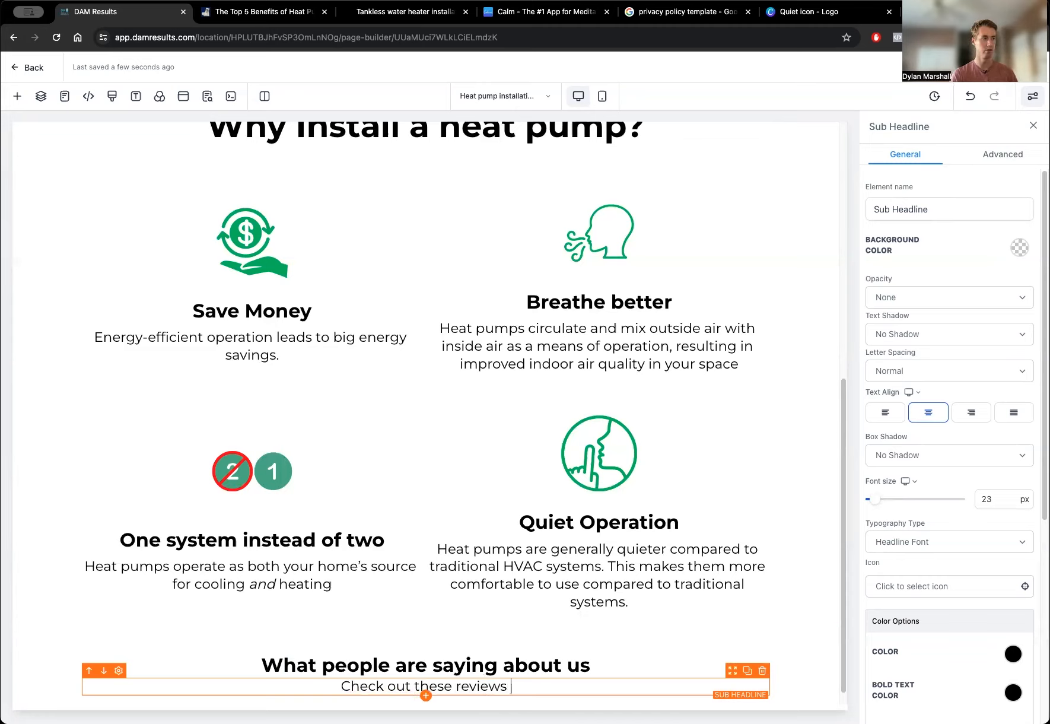
pyautogui.write('from our amazing ')
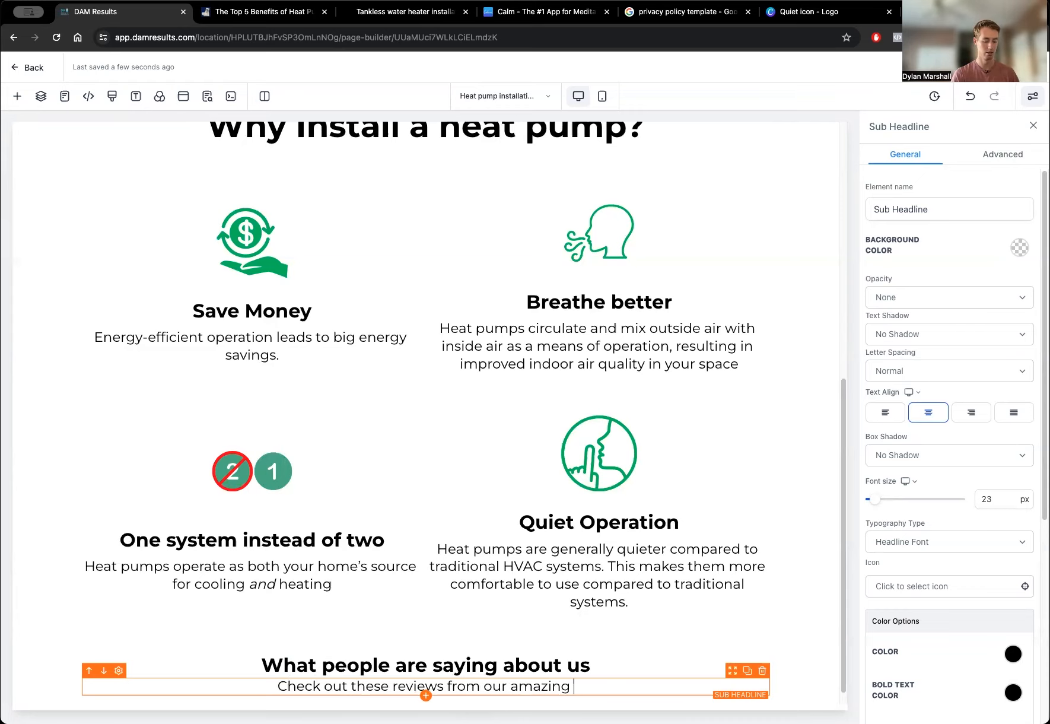
pyautogui.write('customers!')
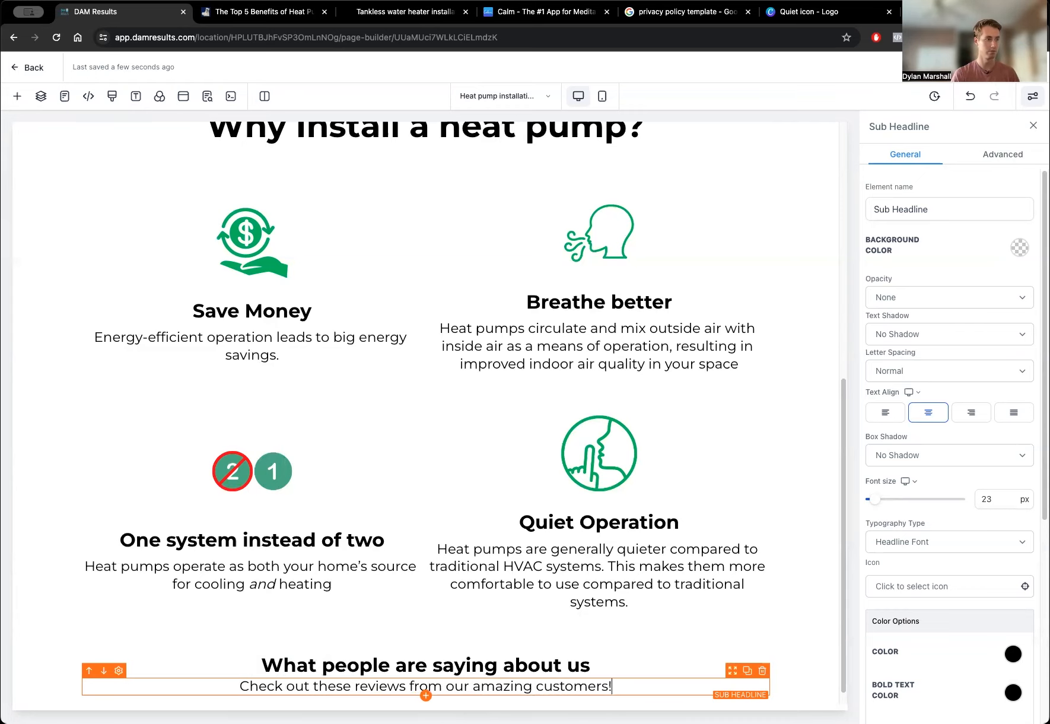
# Add another section below the reviews heading and put a three-column row in it.
pyautogui.click(321, 699)
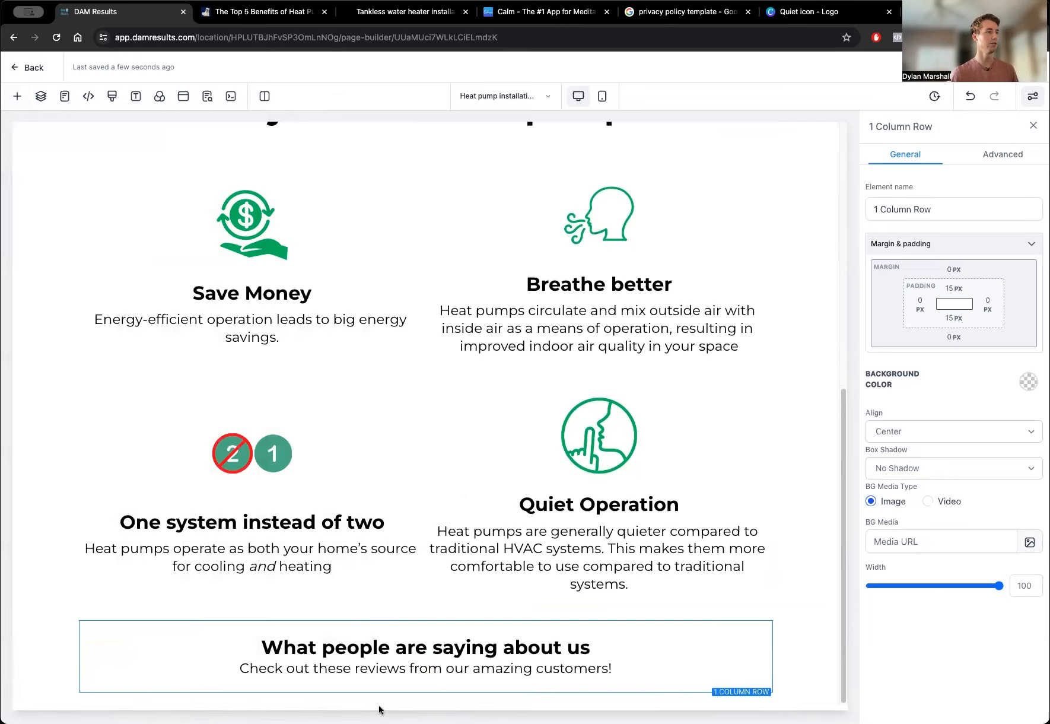
pyautogui.click(425, 703)
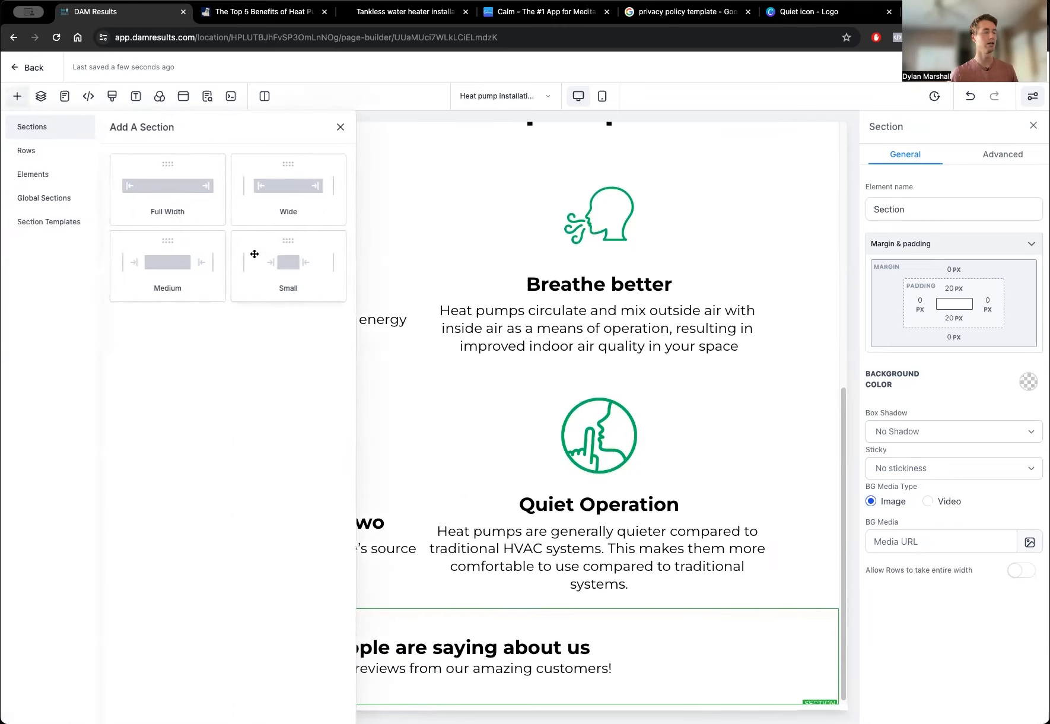
pyautogui.moveTo(124, 230); pyautogui.dragTo(424, 659)
pyautogui.click(424, 659)
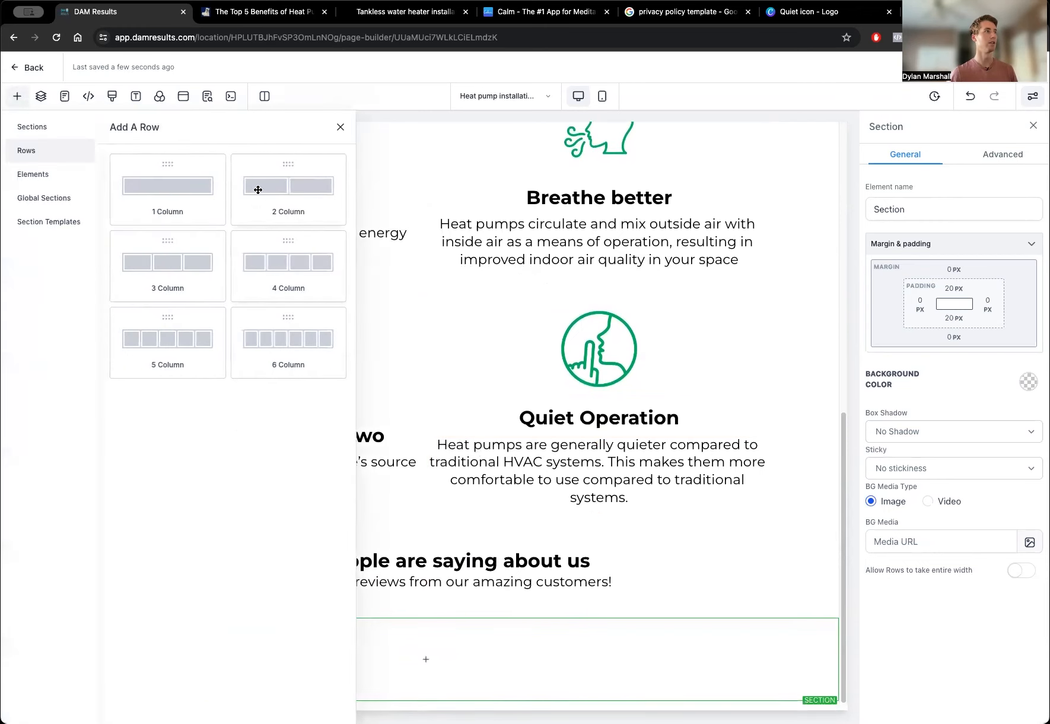
pyautogui.click(171, 267)
pyautogui.scroll(-1, 241, 288)
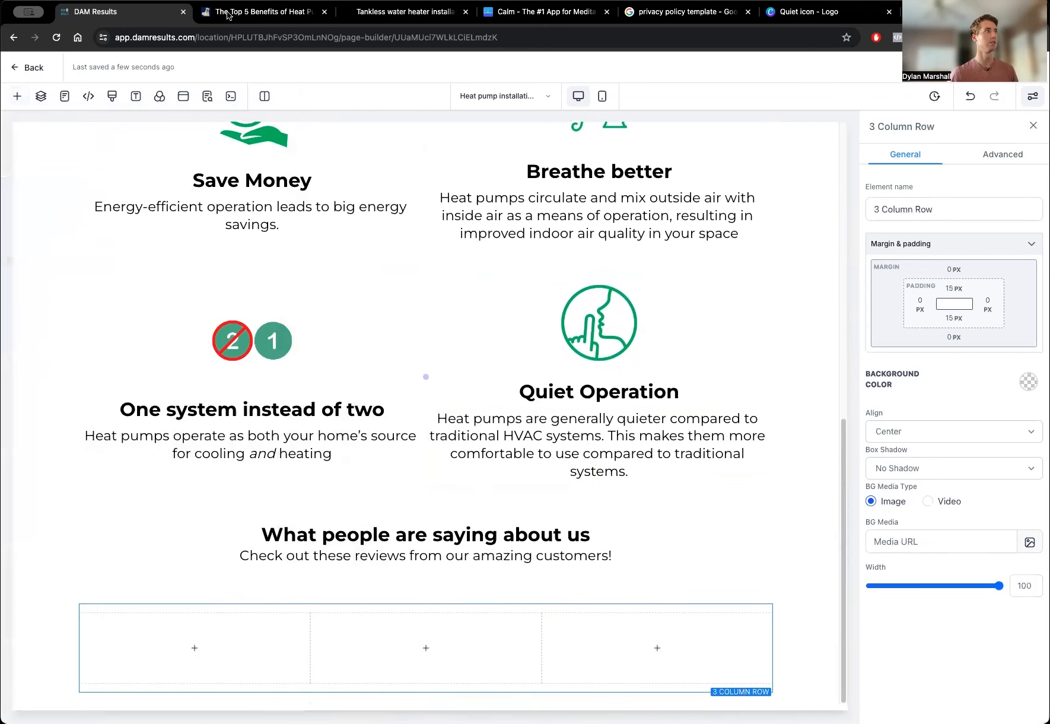
# Switch to the tankless water heater page and examine how its customer reviews section is laid out.
pyautogui.click(399, 13)
pyautogui.scroll(2, 326, 298)
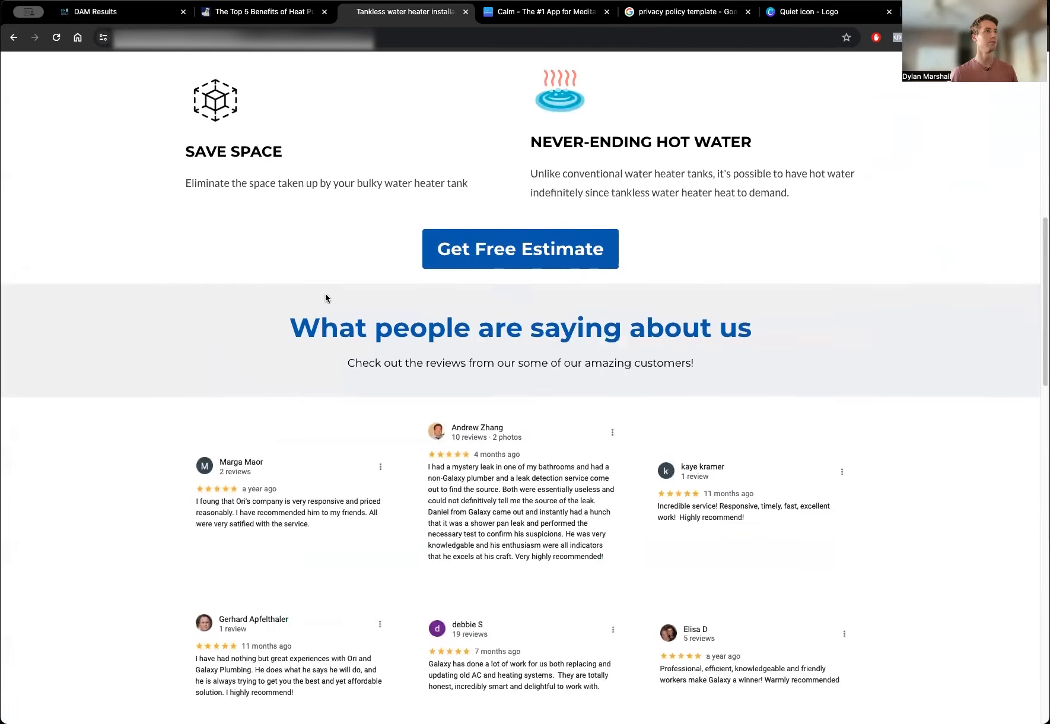
pyautogui.scroll(-5, 274, 365)
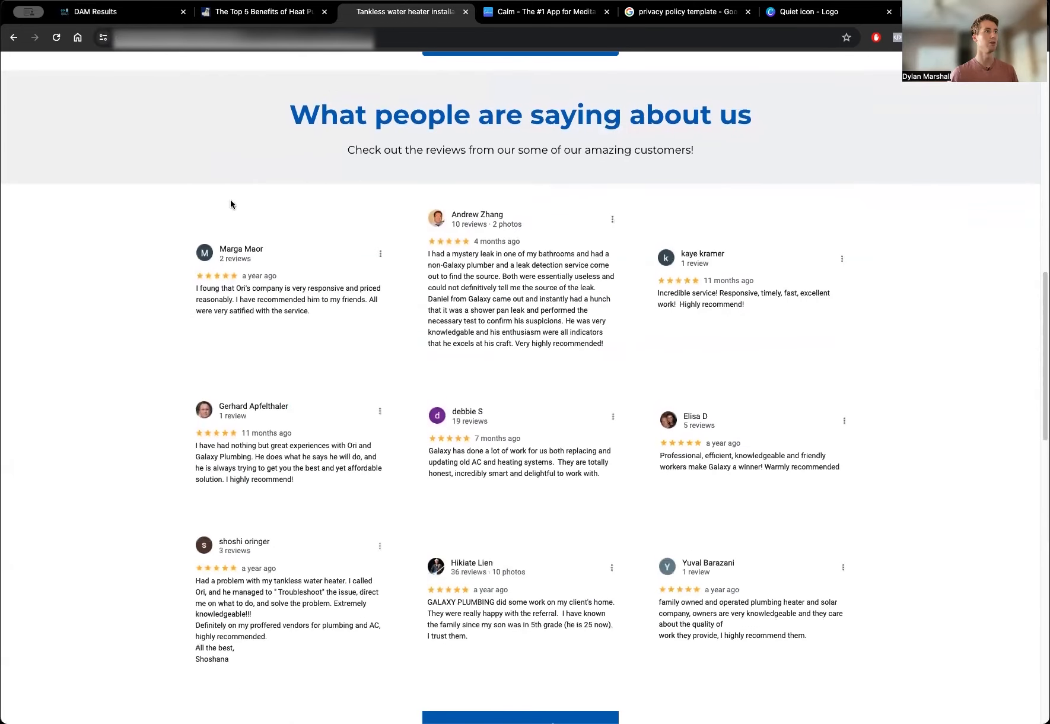
pyautogui.scroll(-1, 541, 184)
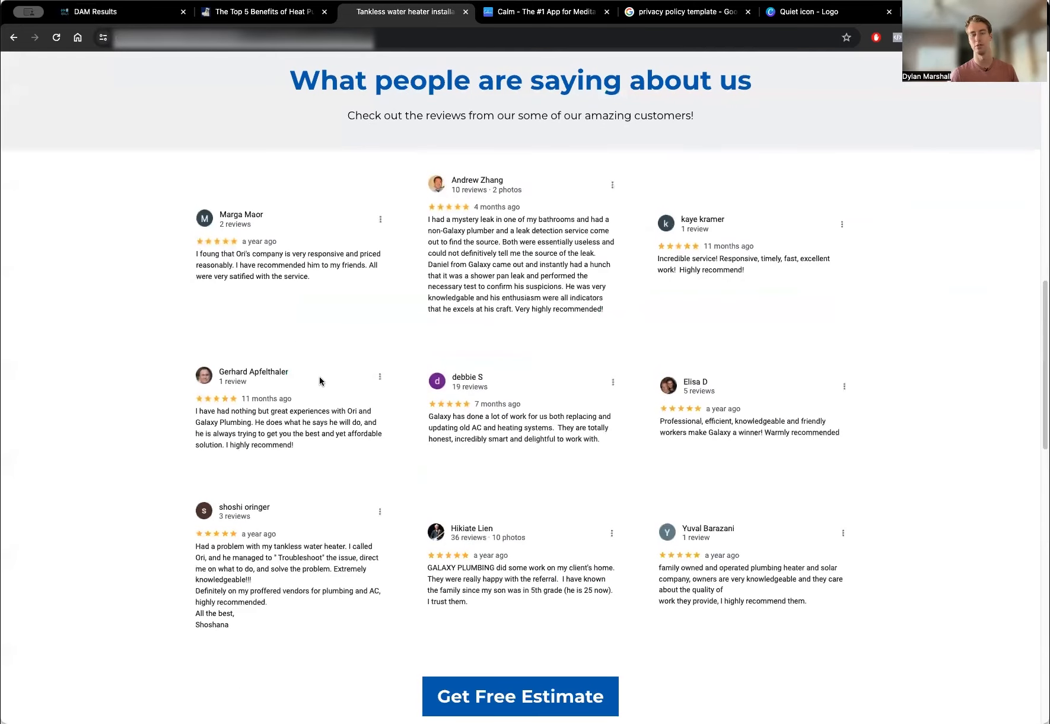
pyautogui.scroll(-2, 50, 274)
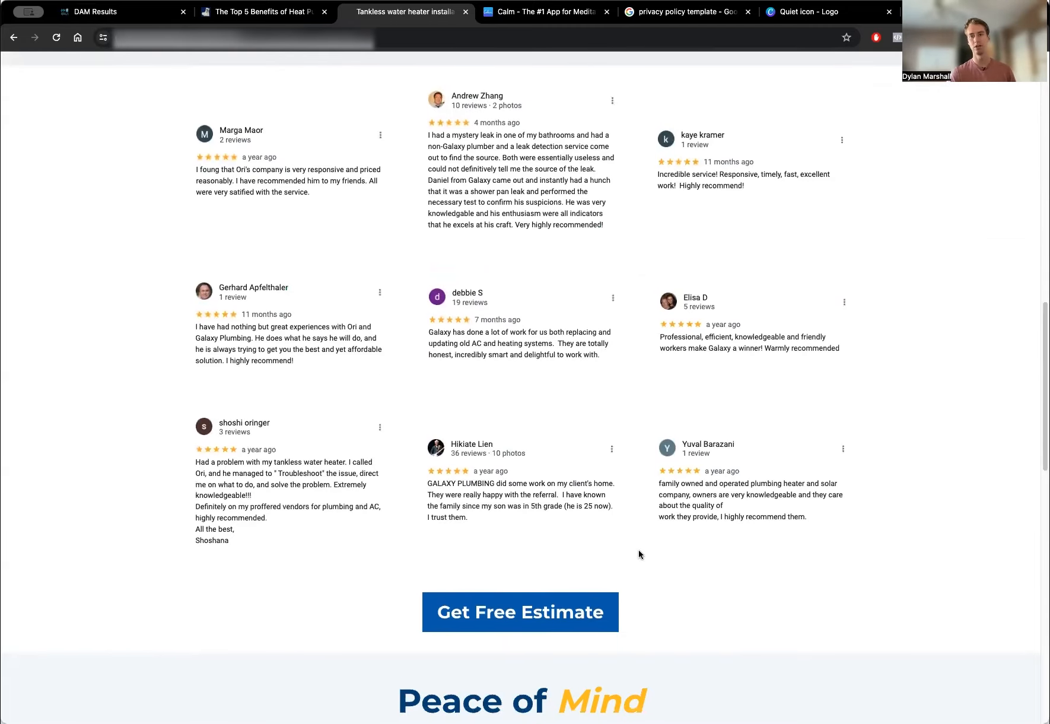
pyautogui.scroll(1, 256, 340)
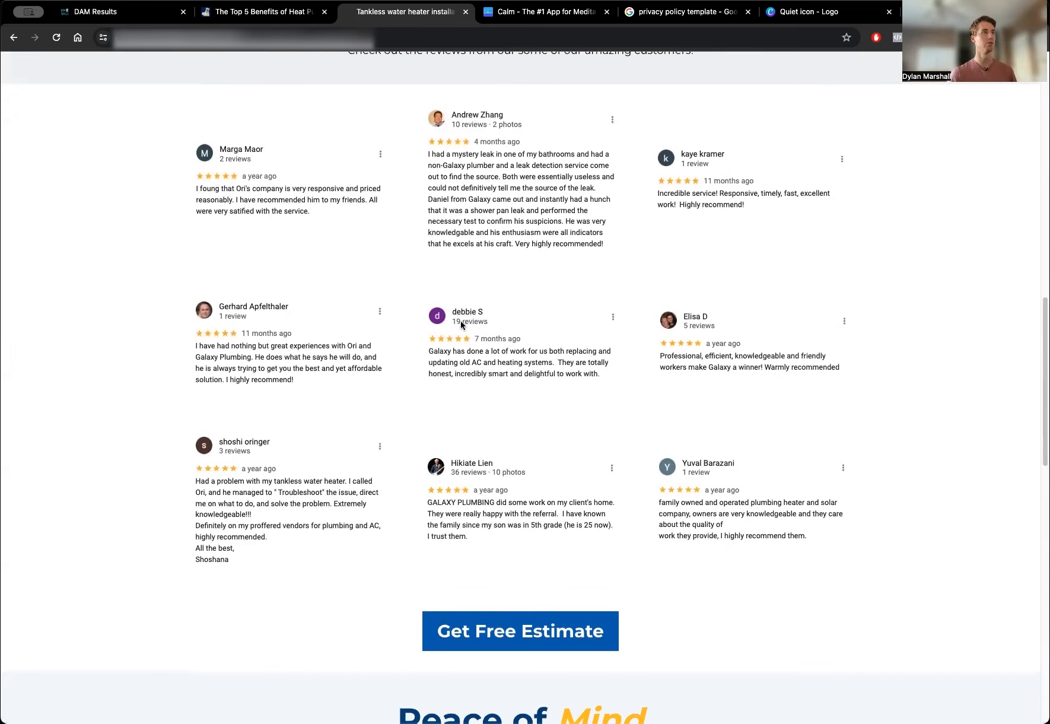
# Look over the reviews heading and three-column review grid on the tankless water heater page and return to the page builder.
pyautogui.scroll(4, 274, 251)
pyautogui.scroll(-2, 159, 264)
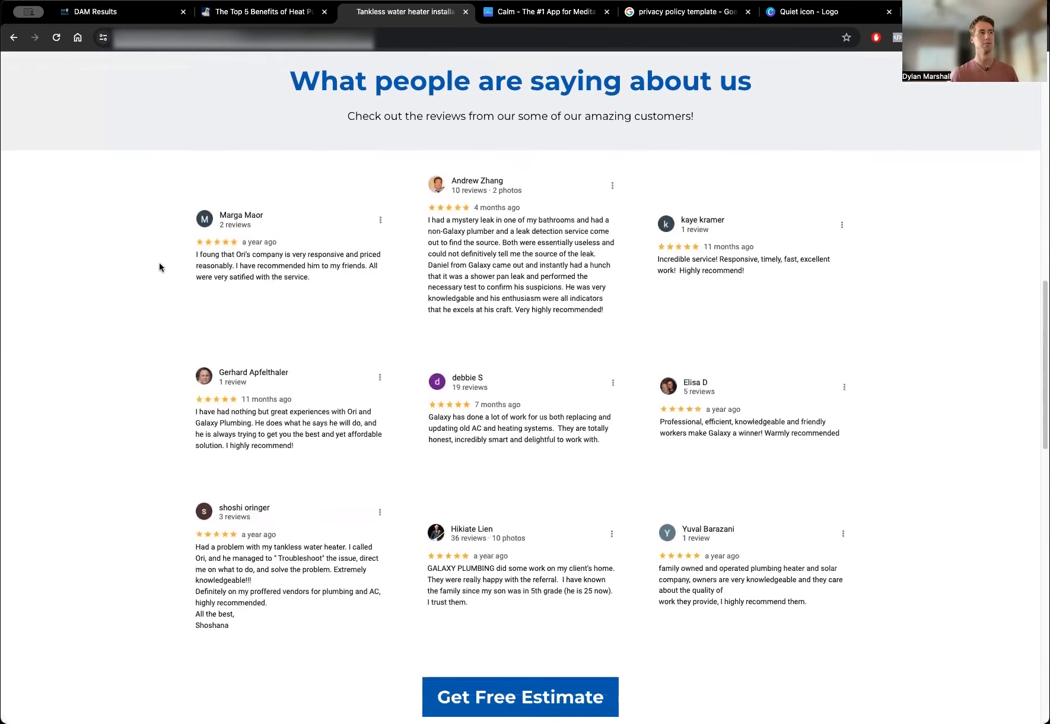
pyautogui.click(98, 11)
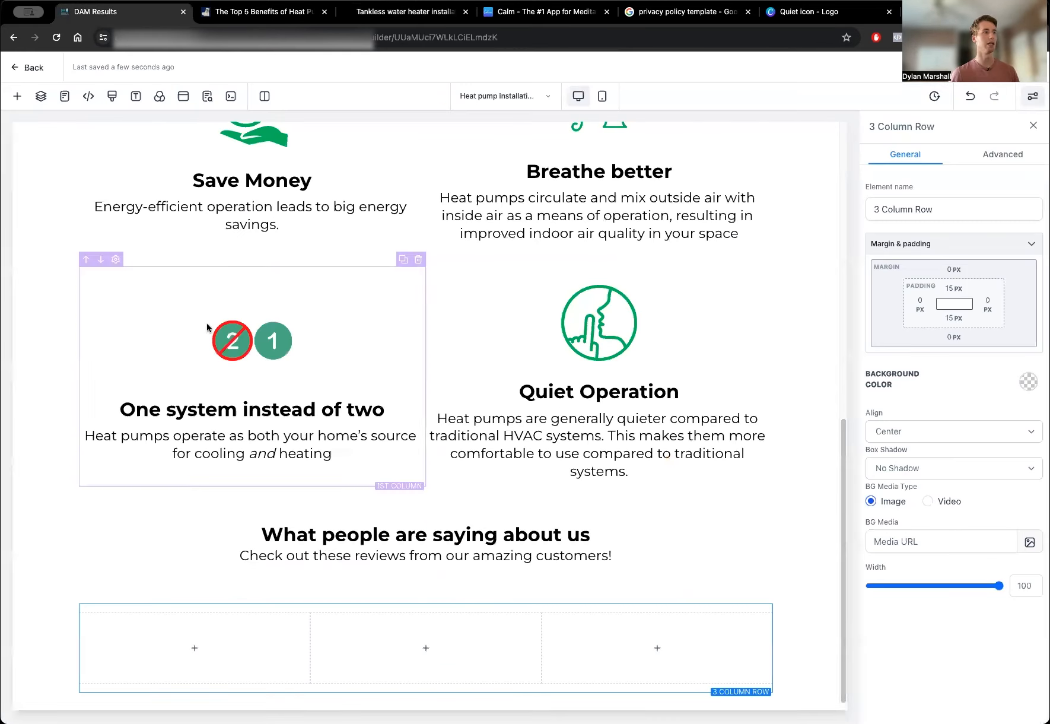
# Switch to the Calm website and examine how its 5-star reviews section and review carousel are laid out.
pyautogui.click(512, 12)
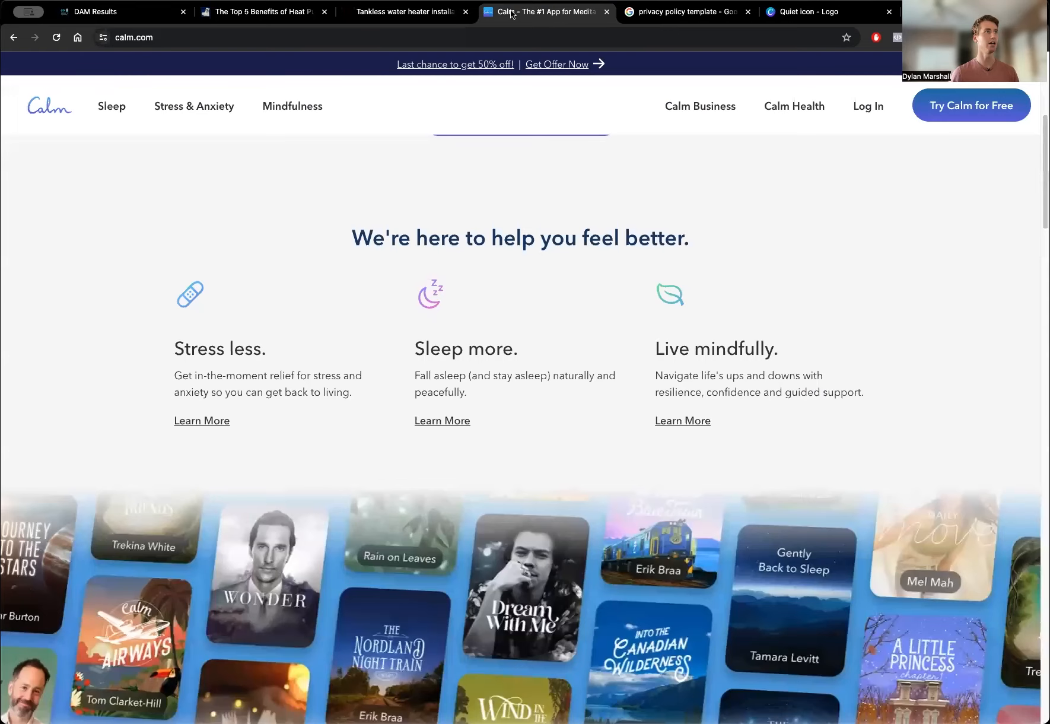
pyautogui.scroll(4, 105, 262)
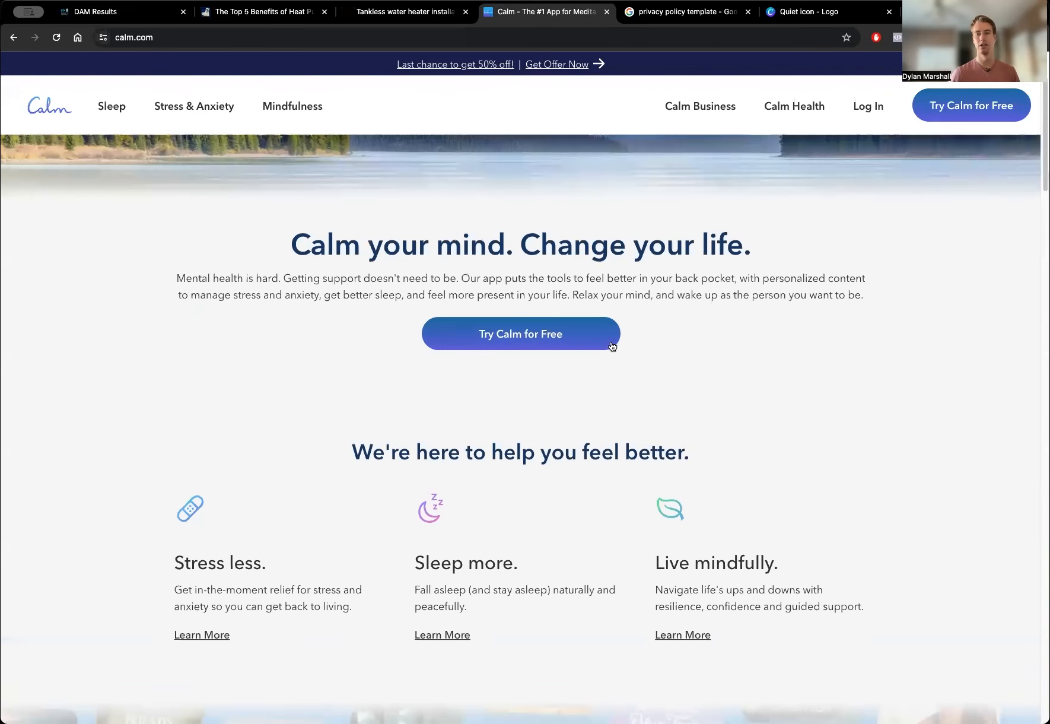
pyautogui.scroll(-3, 587, 313)
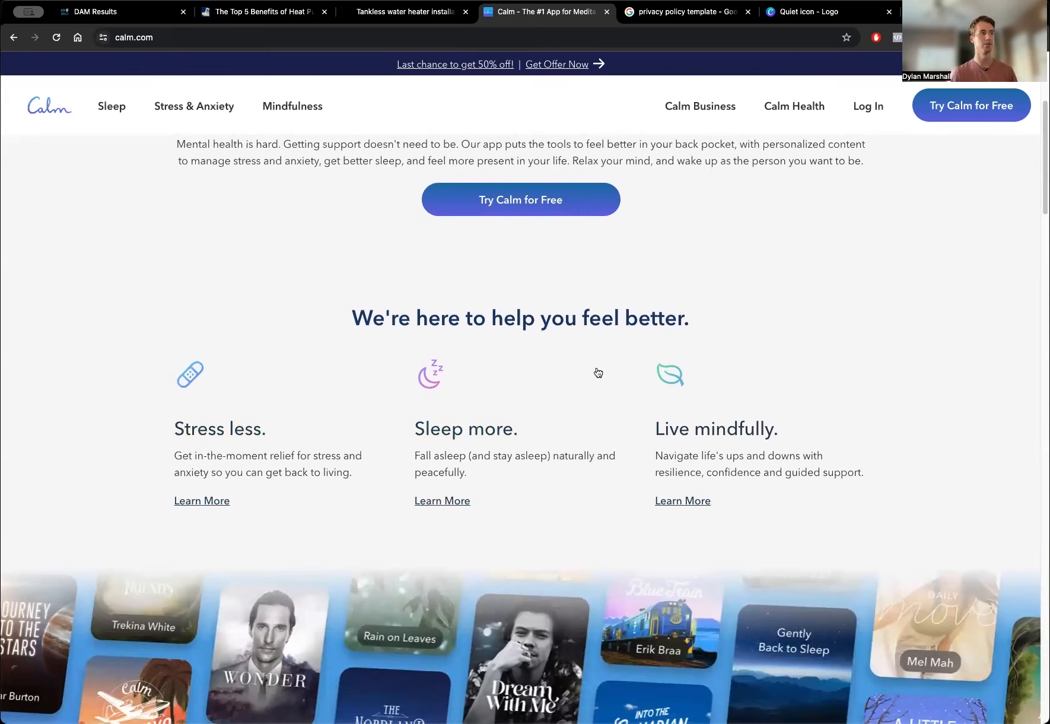
pyautogui.scroll(-8, 73, 401)
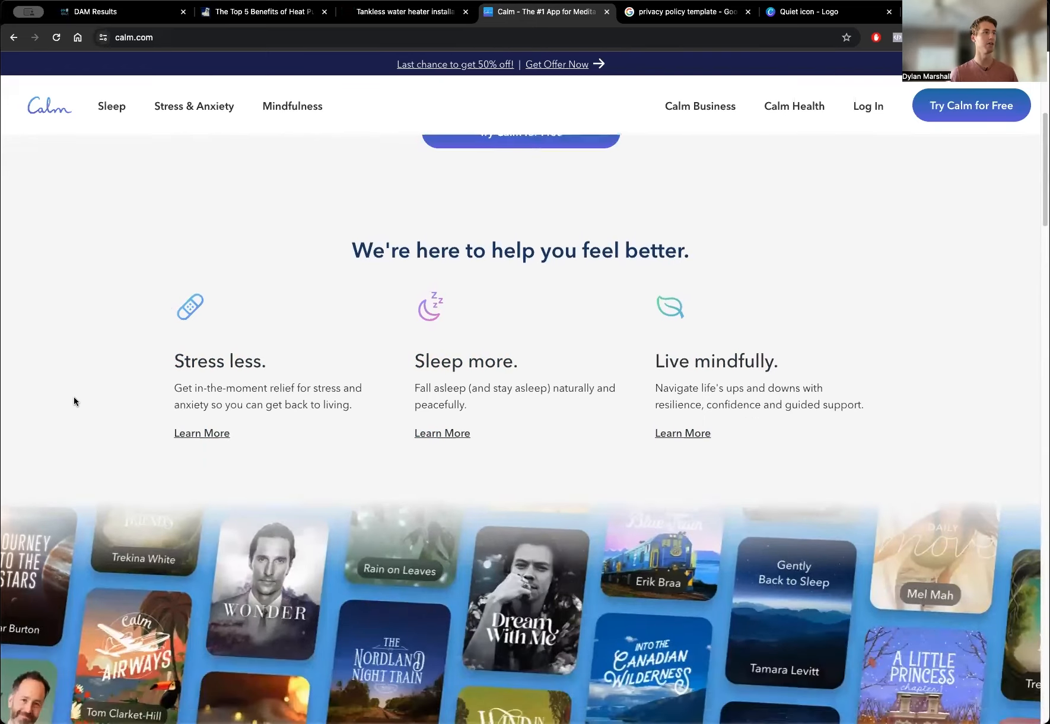
pyautogui.scroll(-5, 129, 372)
pyautogui.moveTo(425, 356); pyautogui.dragTo(635, 358)
pyautogui.click(536, 368)
pyautogui.scroll(-1, 255, 368)
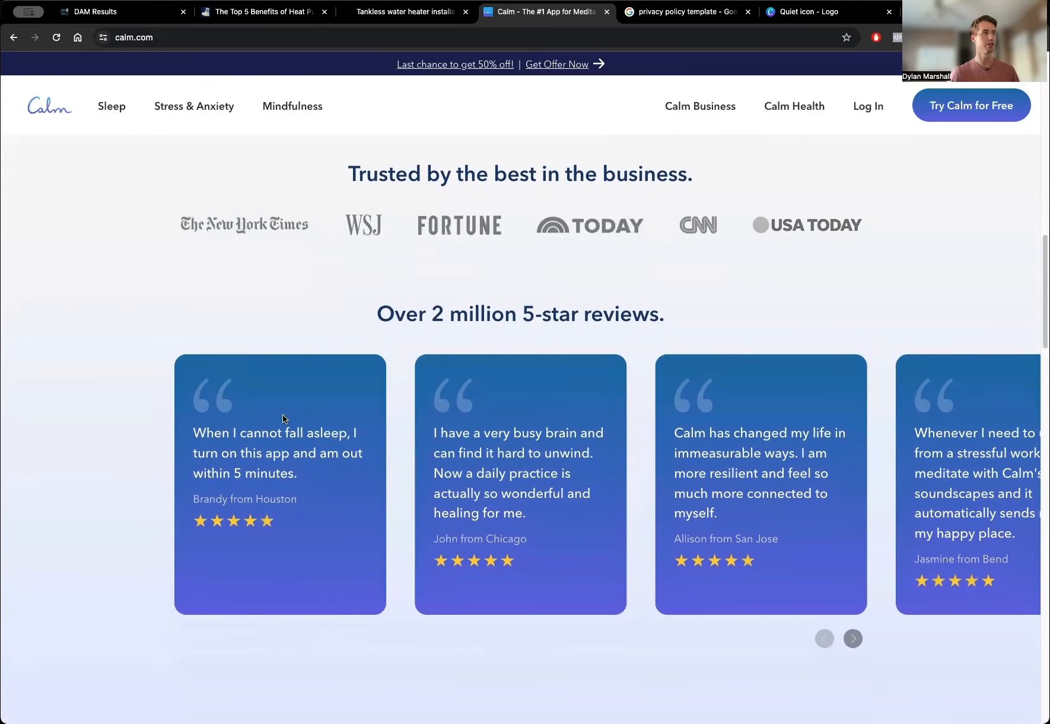
pyautogui.click(854, 638)
pyautogui.click(855, 639)
pyautogui.click(854, 638)
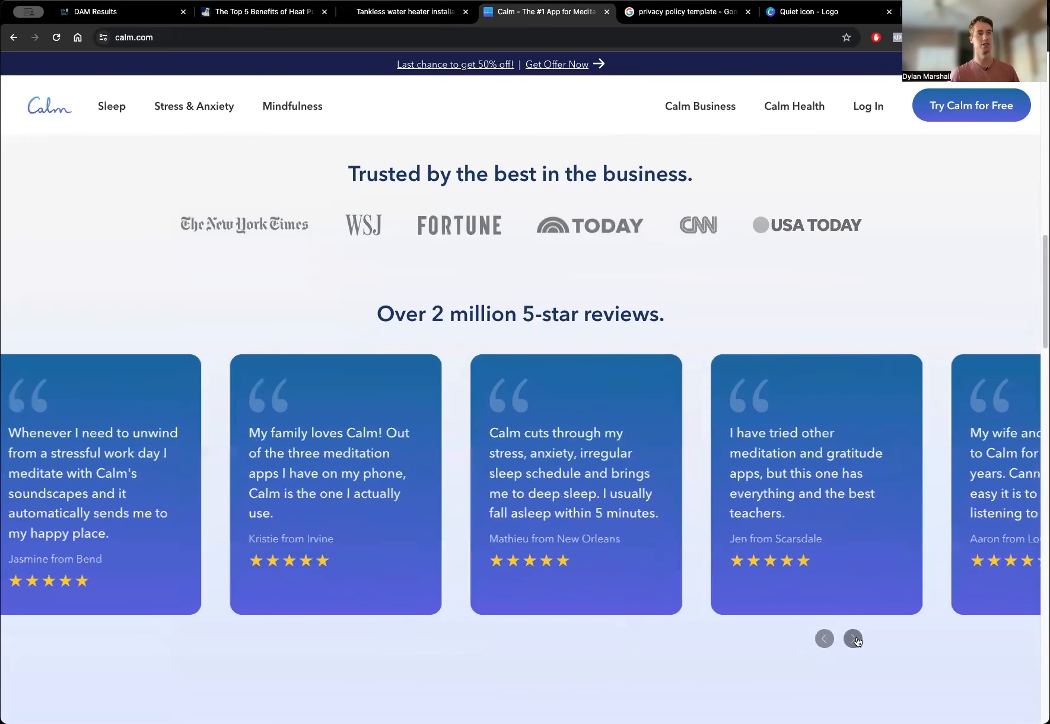
pyautogui.click(855, 638)
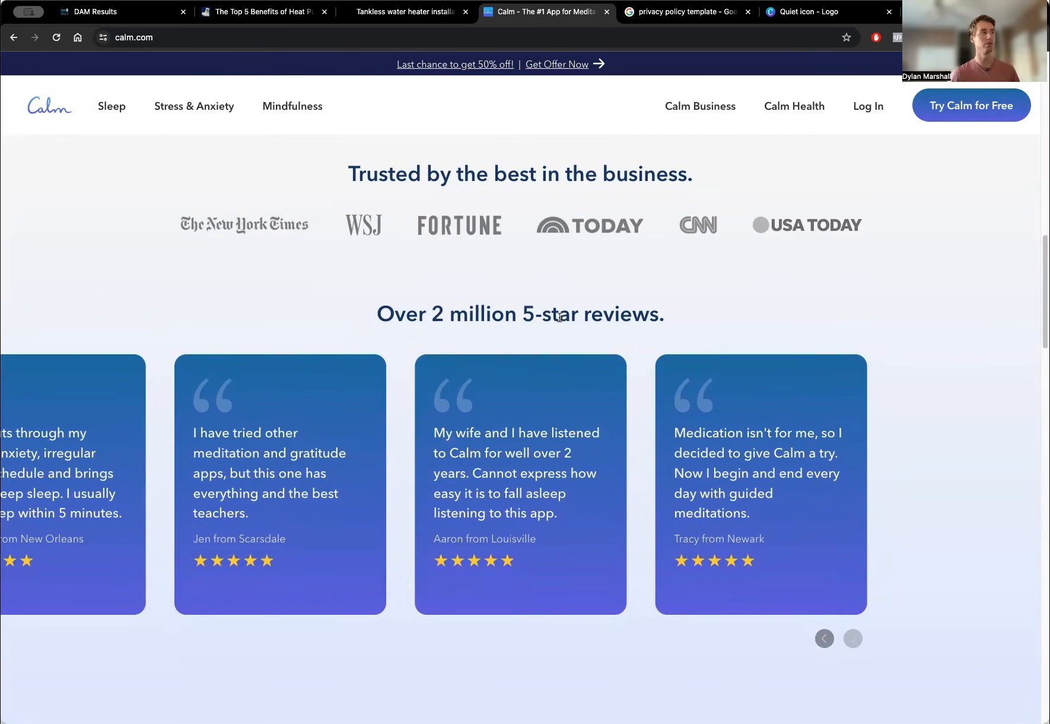
# Return to the heat pump page builder and add an image element to the first column of the three-column reviews row.
pyautogui.click(122, 15)
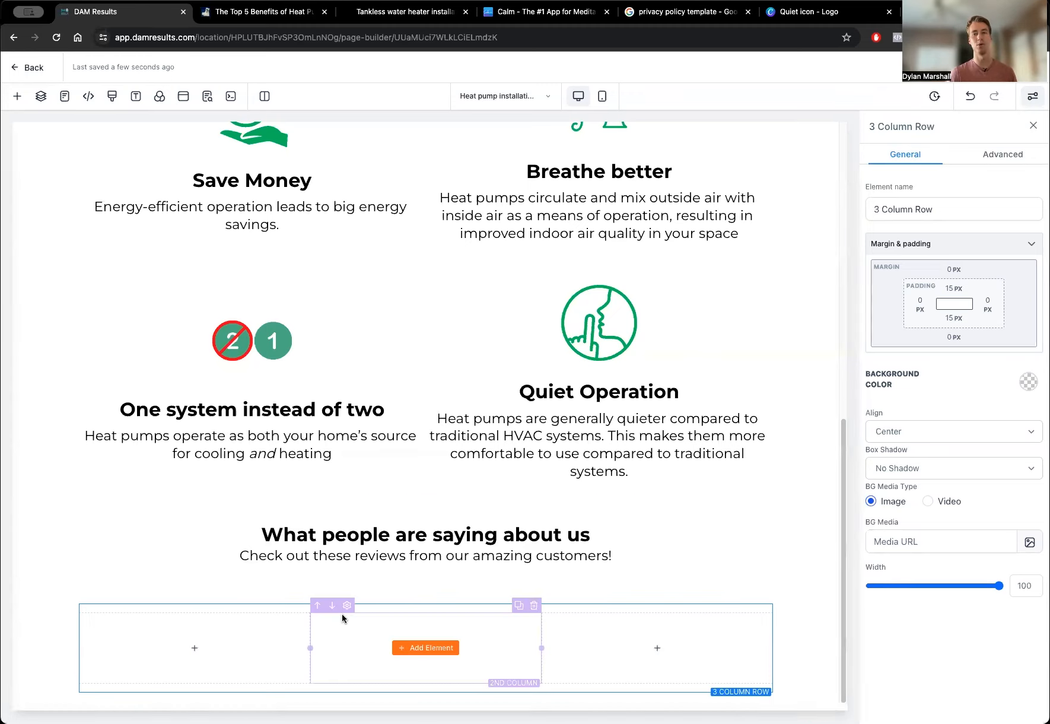
pyautogui.moveTo(209, 652)
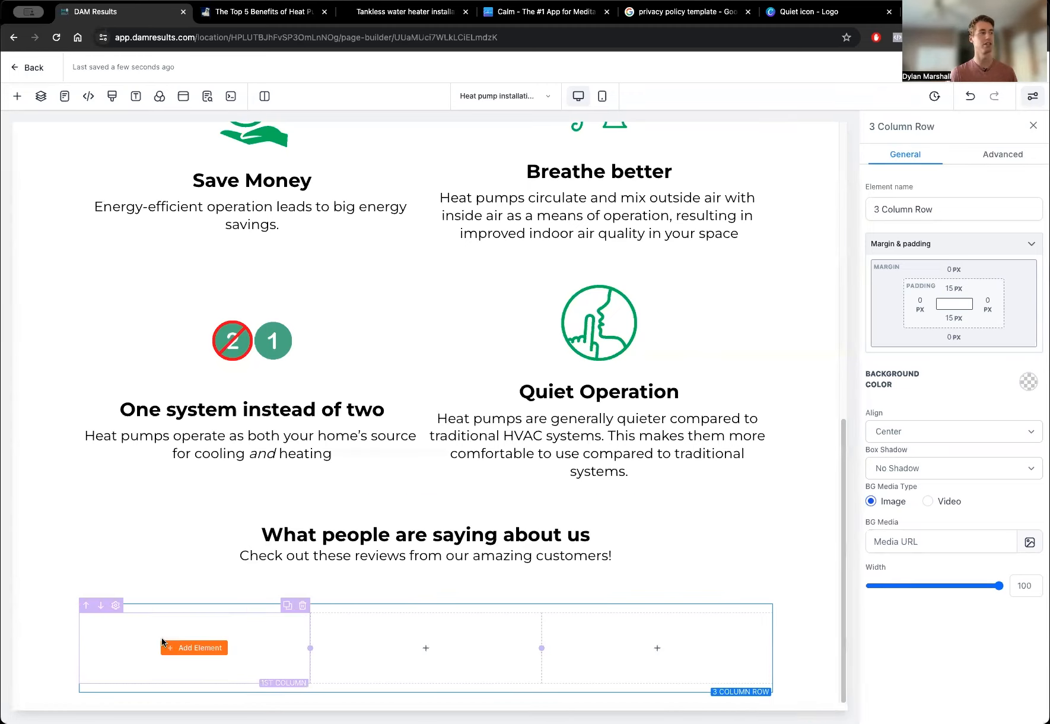
pyautogui.click(203, 647)
pyautogui.click(177, 165)
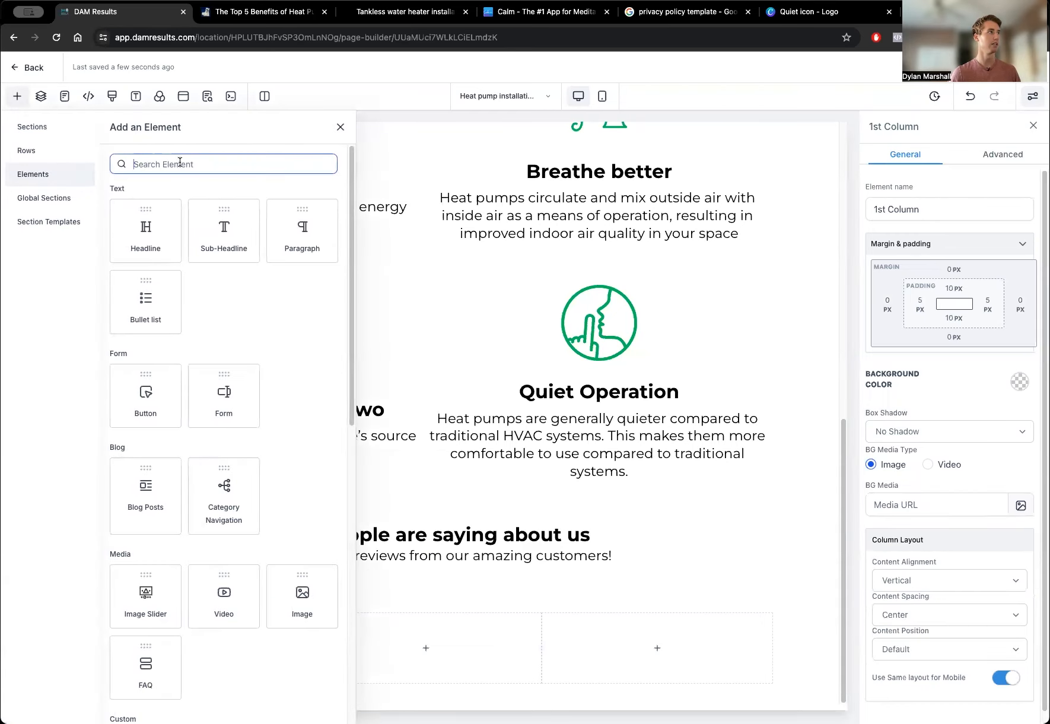
pyautogui.write('image')
pyautogui.moveTo(231, 264); pyautogui.dragTo(434, 621)
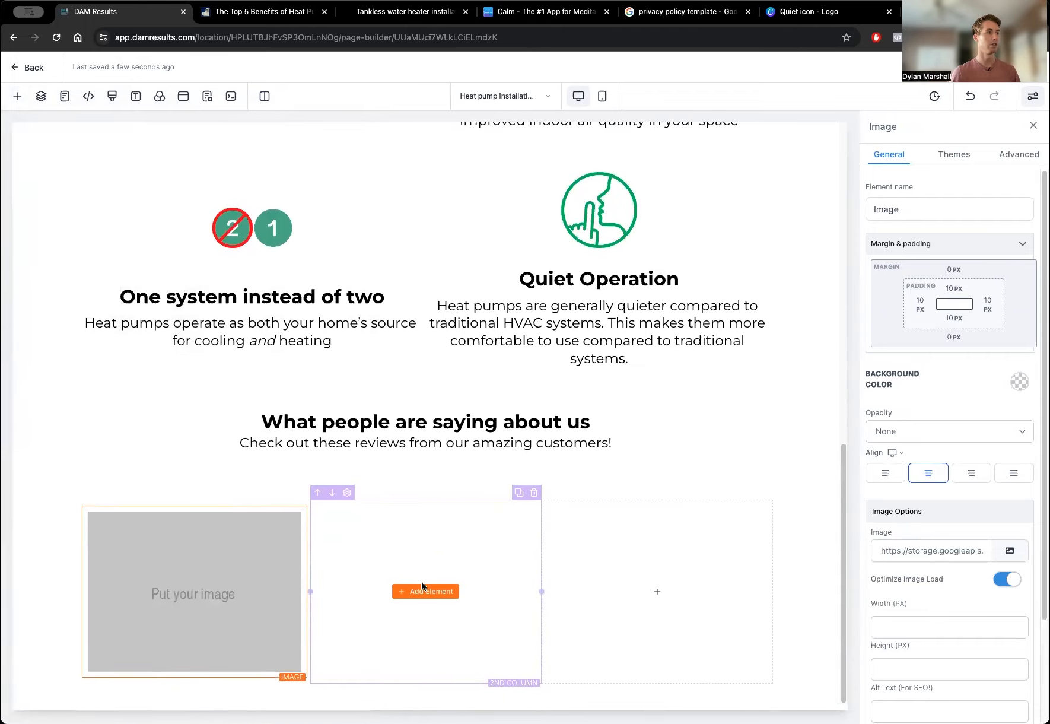
# Add an image element to both the second and third columns of the reviews row.
pyautogui.click(421, 589)
pyautogui.click(241, 248)
pyautogui.click(655, 589)
pyautogui.click(242, 241)
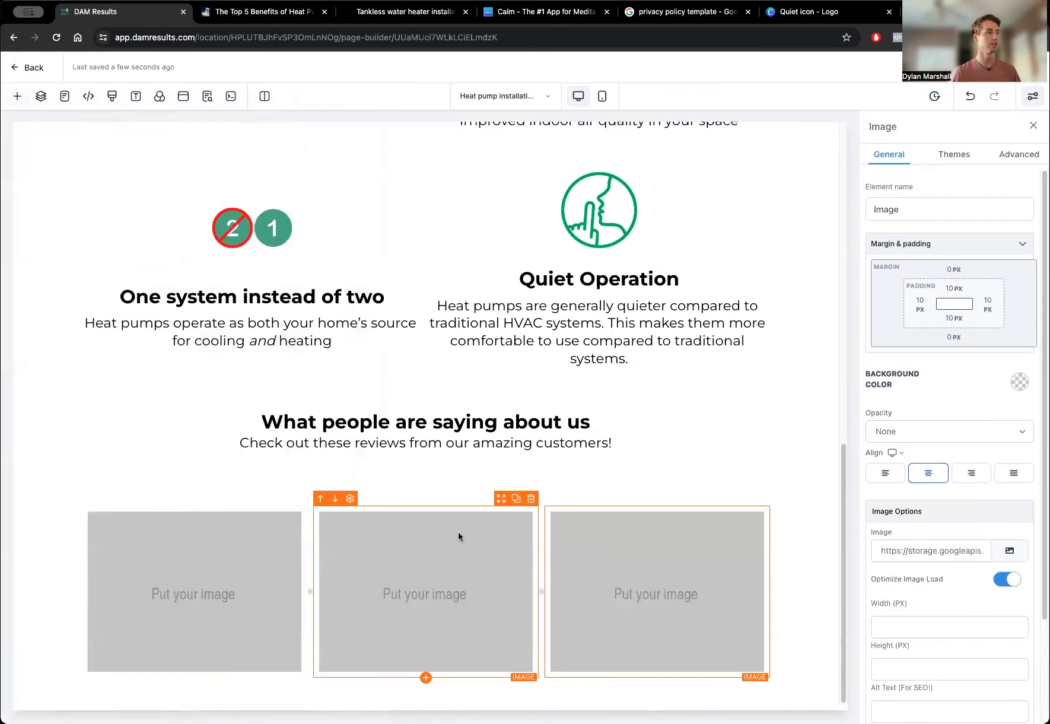
# Begin adding another row beneath the row of three image placeholders.
pyautogui.click(426, 691)
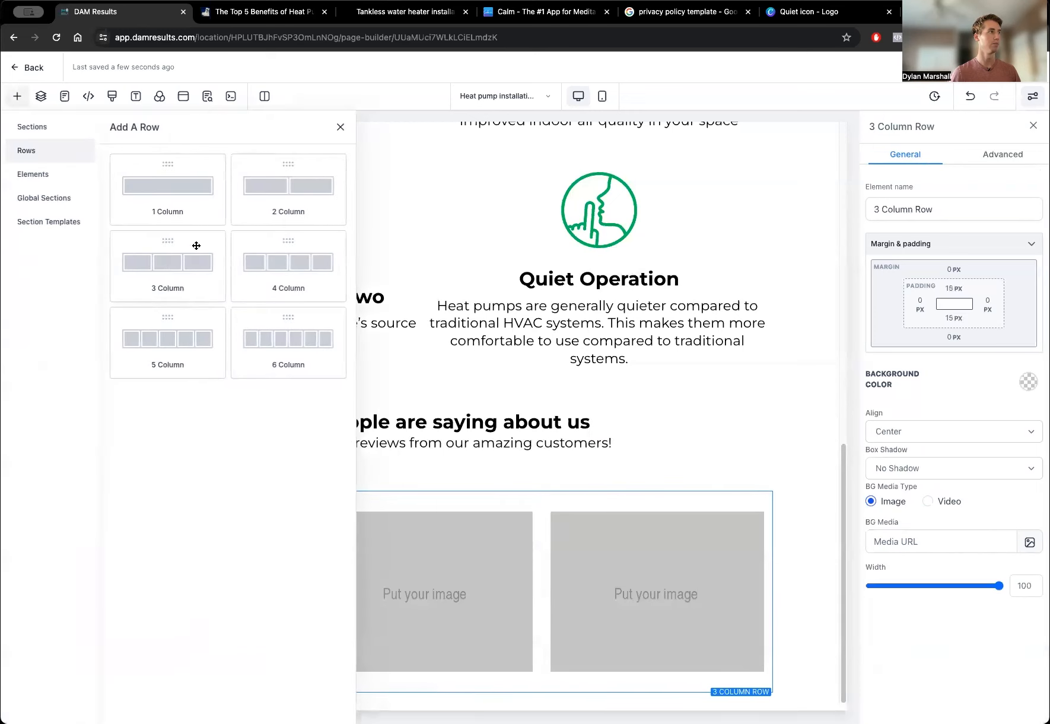
# Add two more three-column rows beneath the existing placeholder image row in the customer reviews section.
pyautogui.click(166, 240)
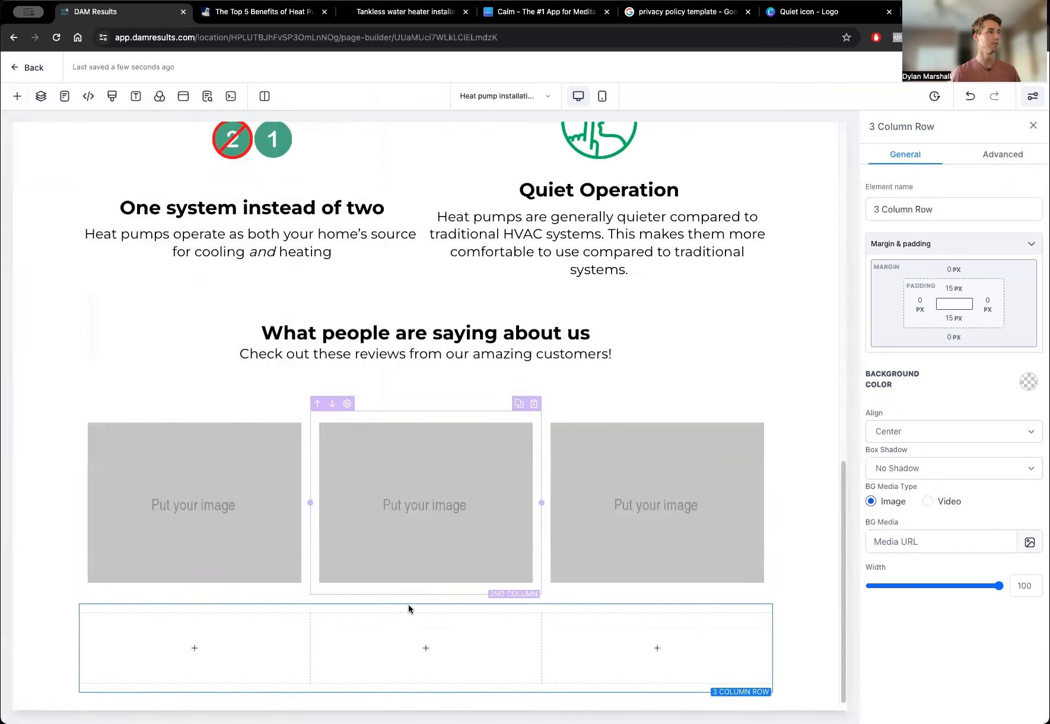
pyautogui.click(425, 691)
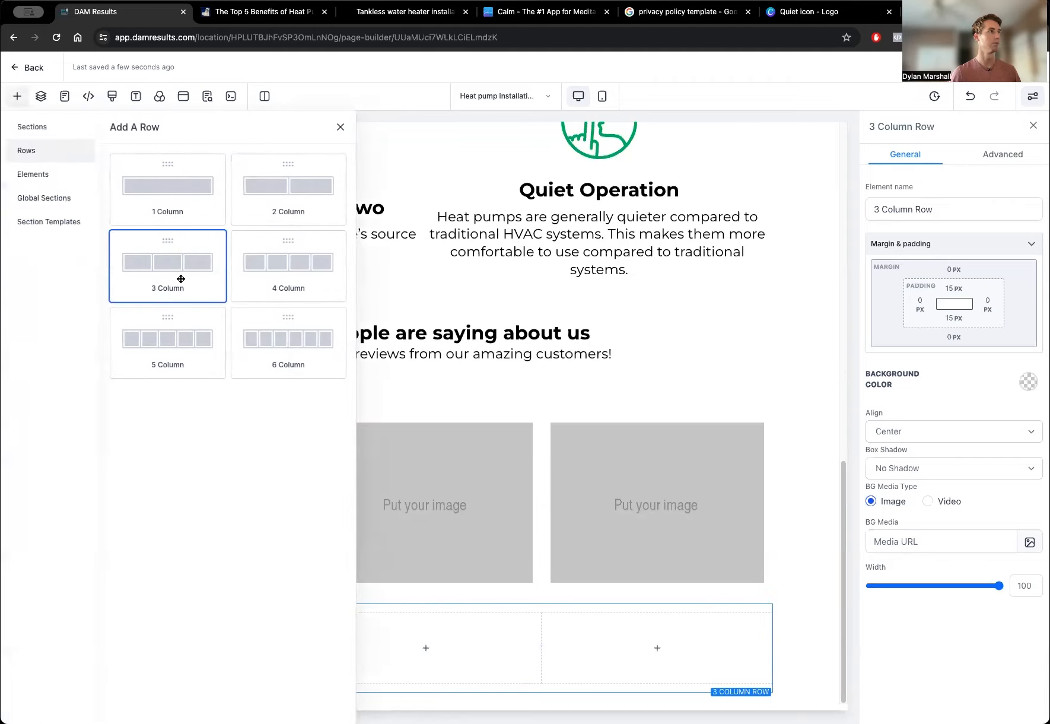
pyautogui.click(177, 279)
# Add an image element to each of the three columns of the second review row.
pyautogui.click(203, 559)
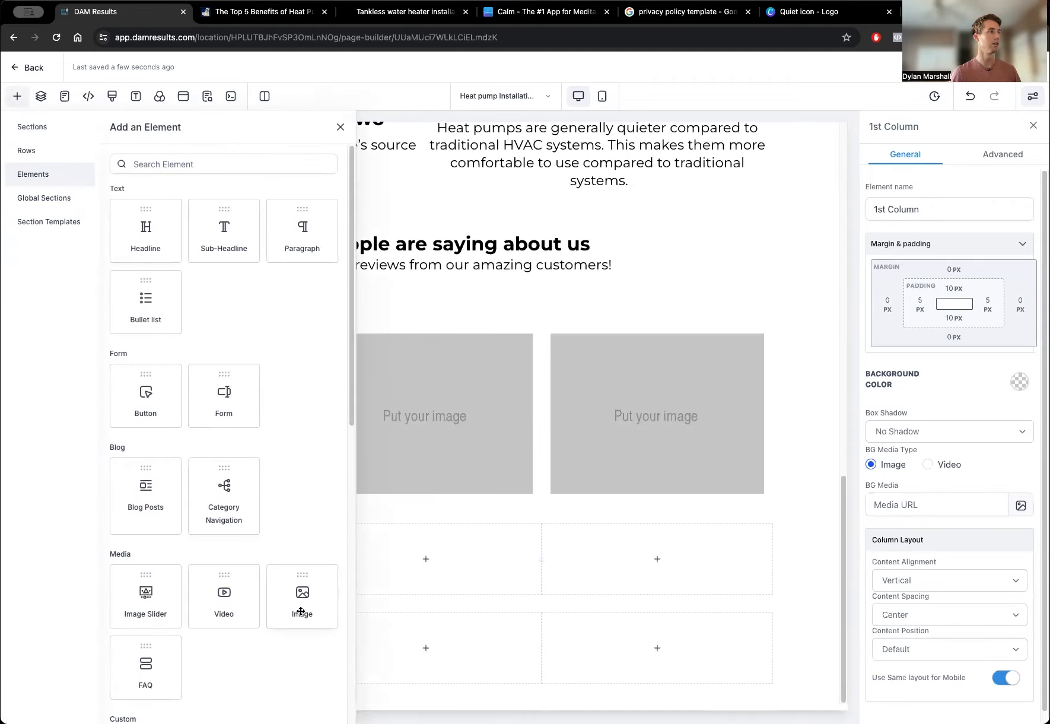
pyautogui.click(302, 610)
pyautogui.click(426, 615)
pyautogui.click(301, 605)
pyautogui.click(652, 618)
pyautogui.click(301, 605)
# Add an image element to each of the three columns of the third review row.
pyautogui.scroll(-2, 285, 617)
pyautogui.click(208, 650)
pyautogui.click(302, 606)
pyautogui.click(423, 699)
pyautogui.click(297, 599)
pyautogui.scroll(-2, 504, 602)
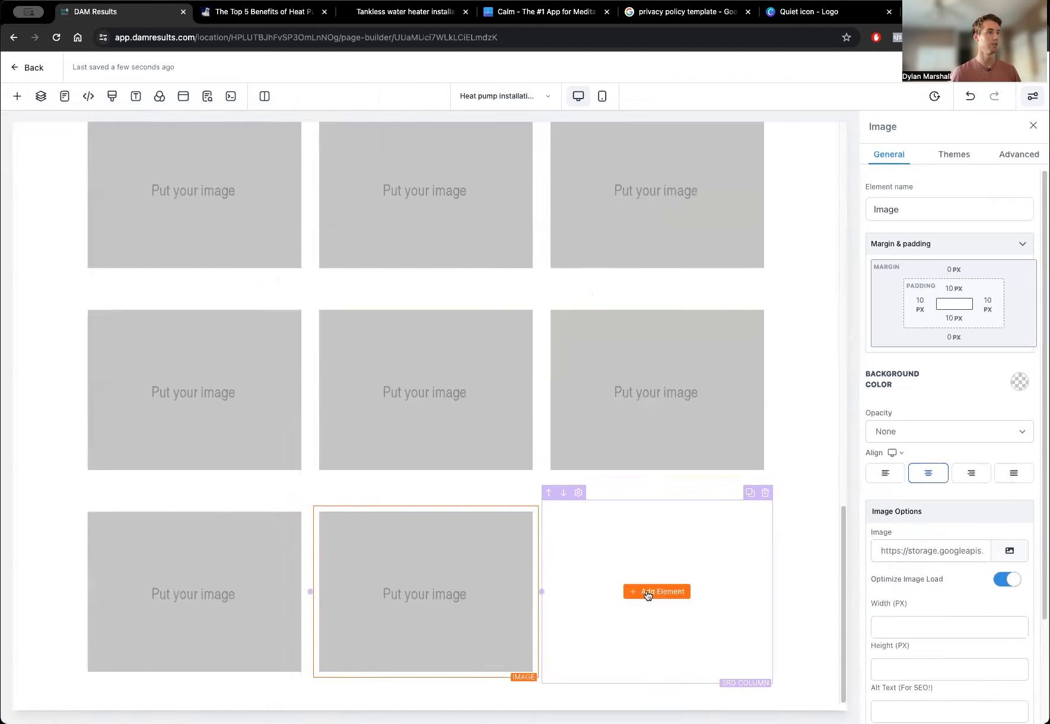
pyautogui.click(649, 593)
pyautogui.click(282, 595)
# Replace the first placeholder in the top row with the "Incredible service!" review screenshot from the media library.
pyautogui.scroll(3, 388, 466)
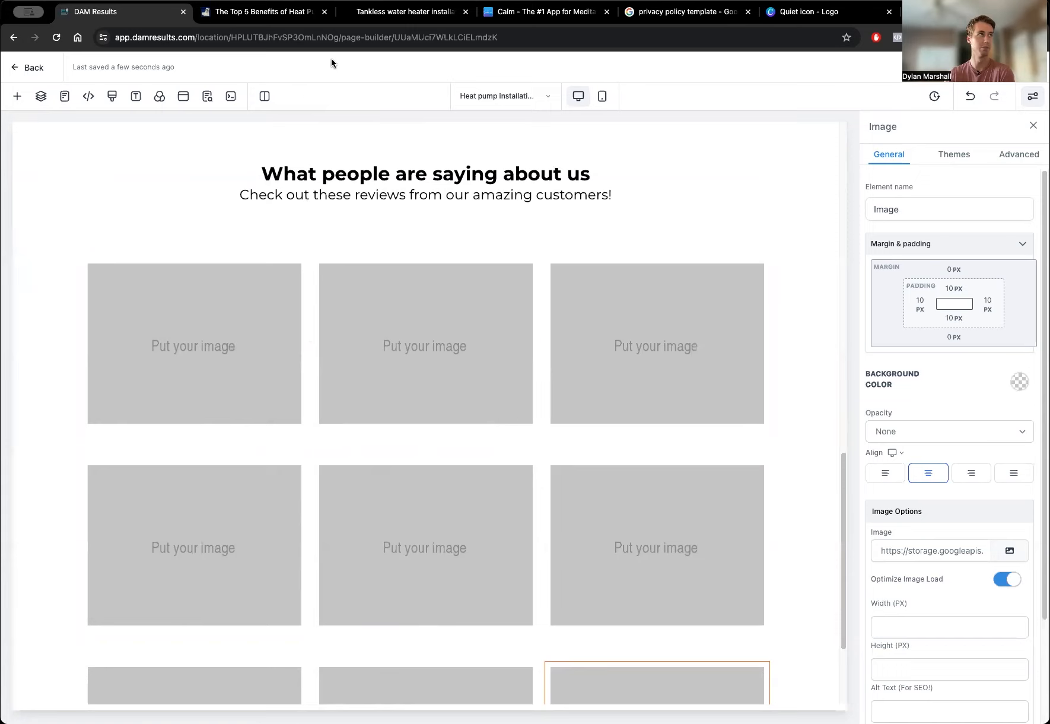
pyautogui.click(226, 348)
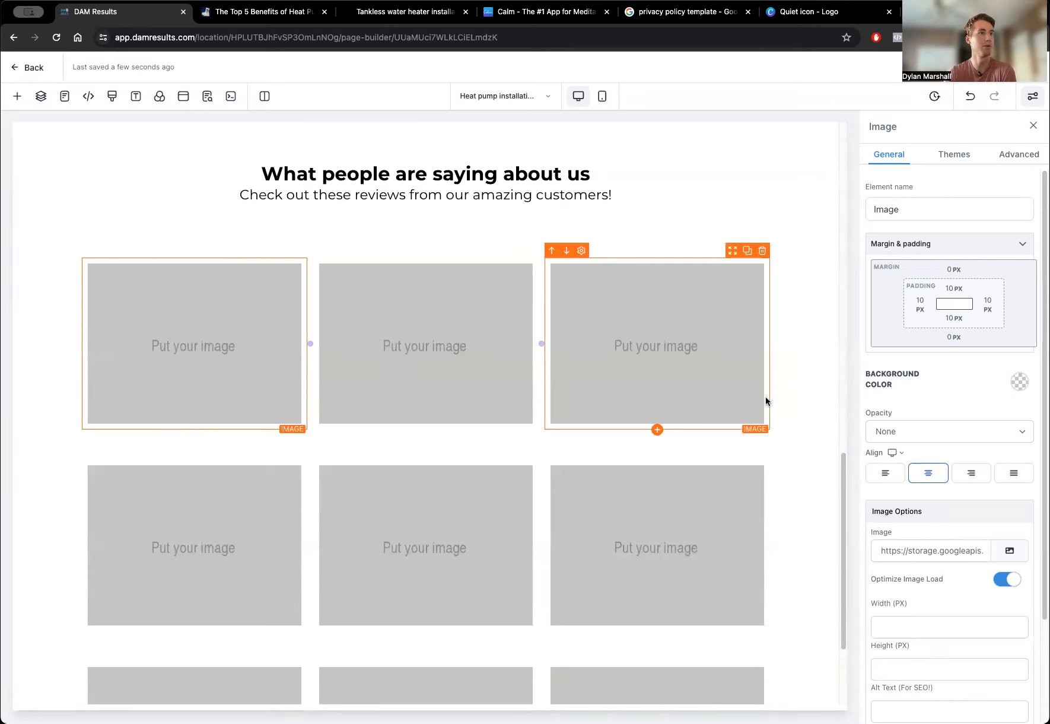
pyautogui.click(1010, 551)
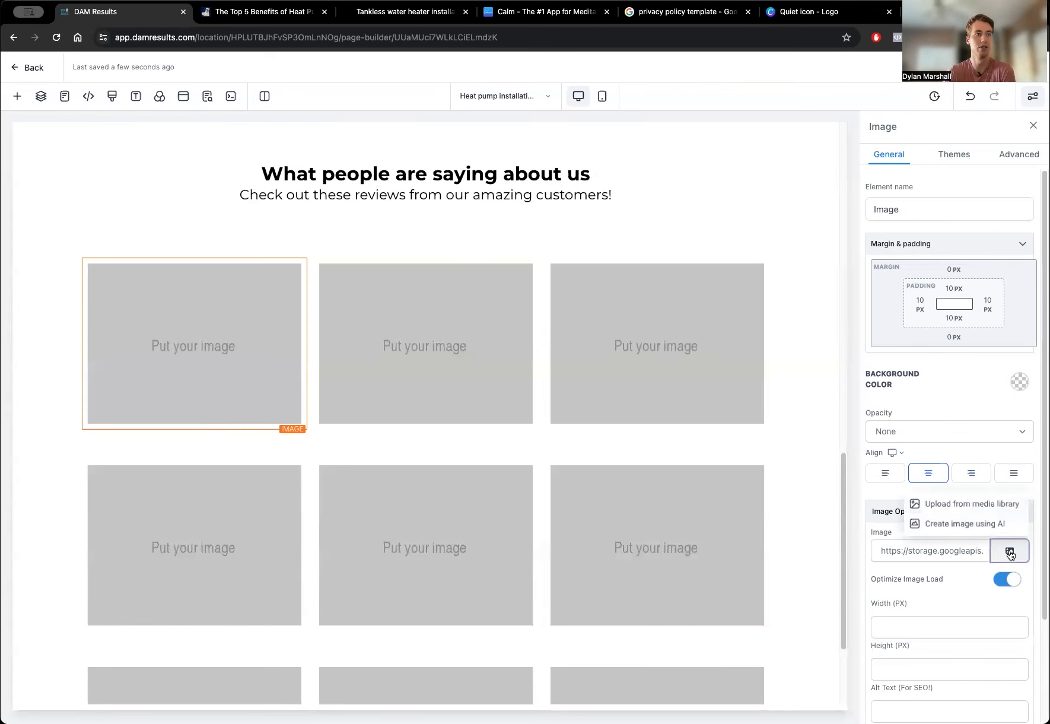
pyautogui.click(979, 504)
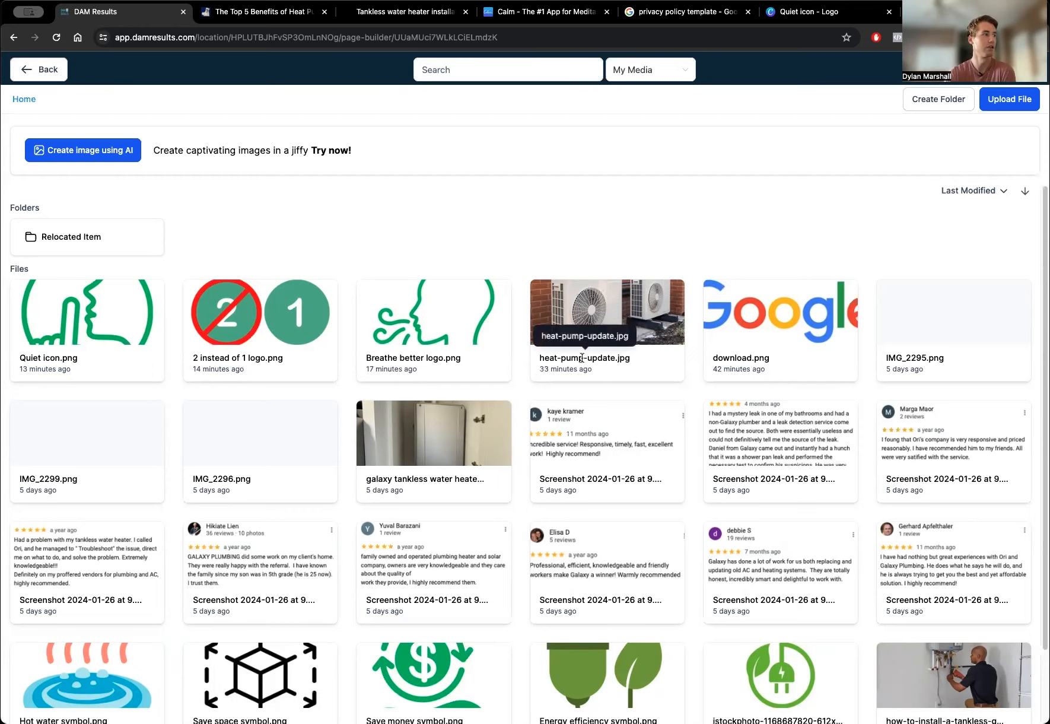
pyautogui.click(590, 438)
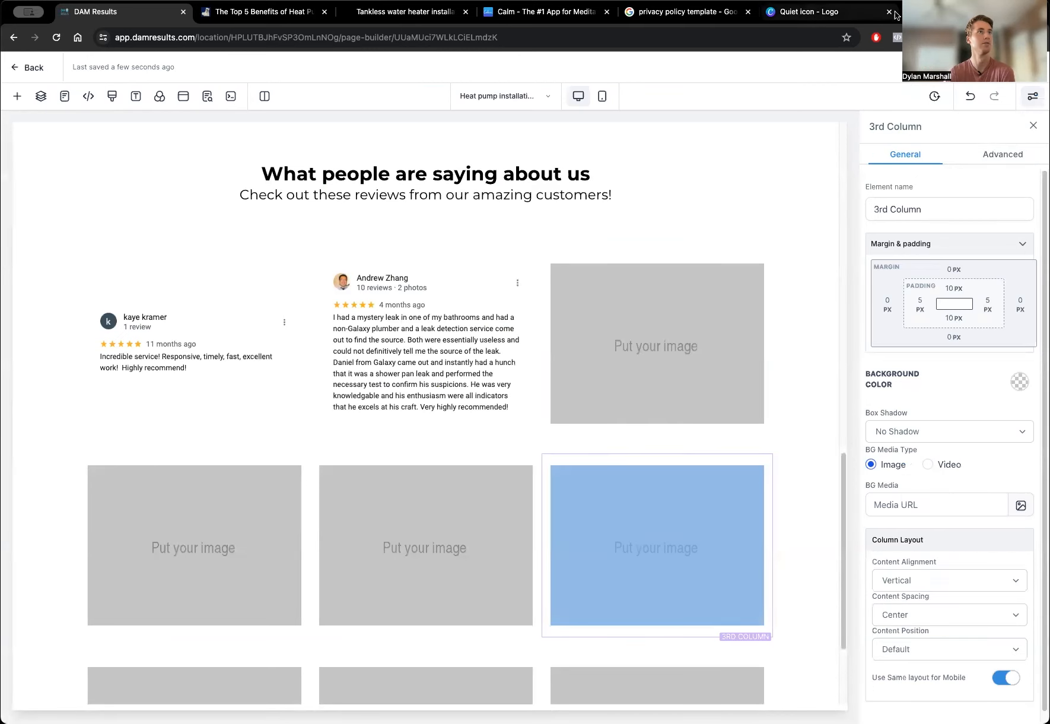
# Search Google for "hvac near me" in a new tab and open the Google Maps reviews of Fuse HVAC & Appliance Repair.
pyautogui.click(897, 13)
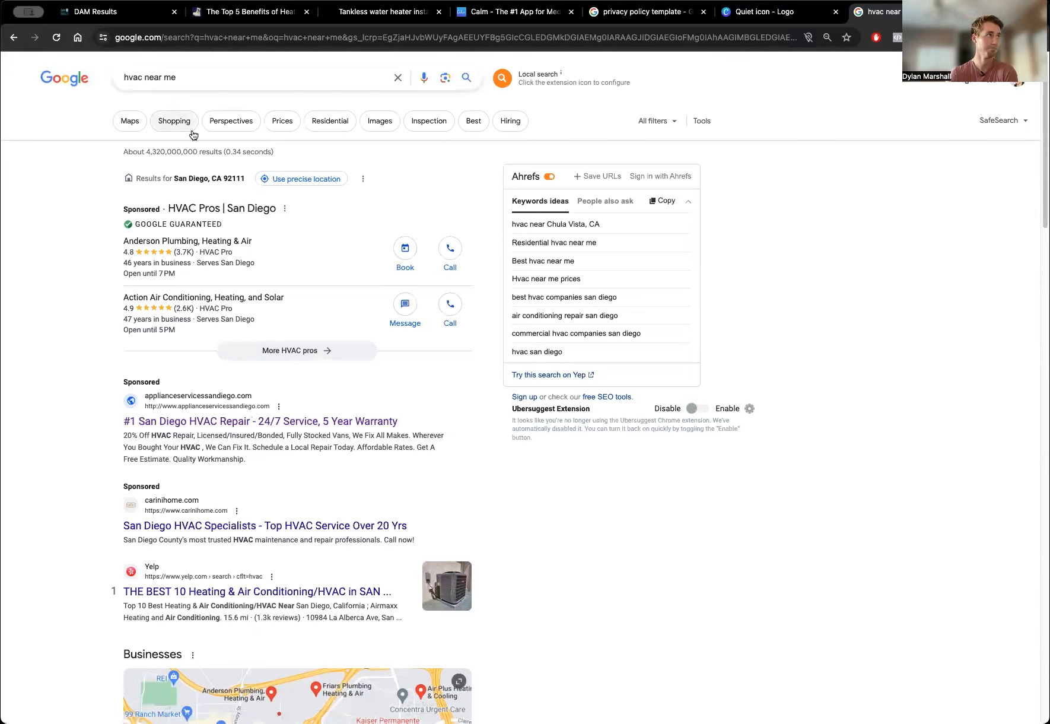
pyautogui.click(125, 127)
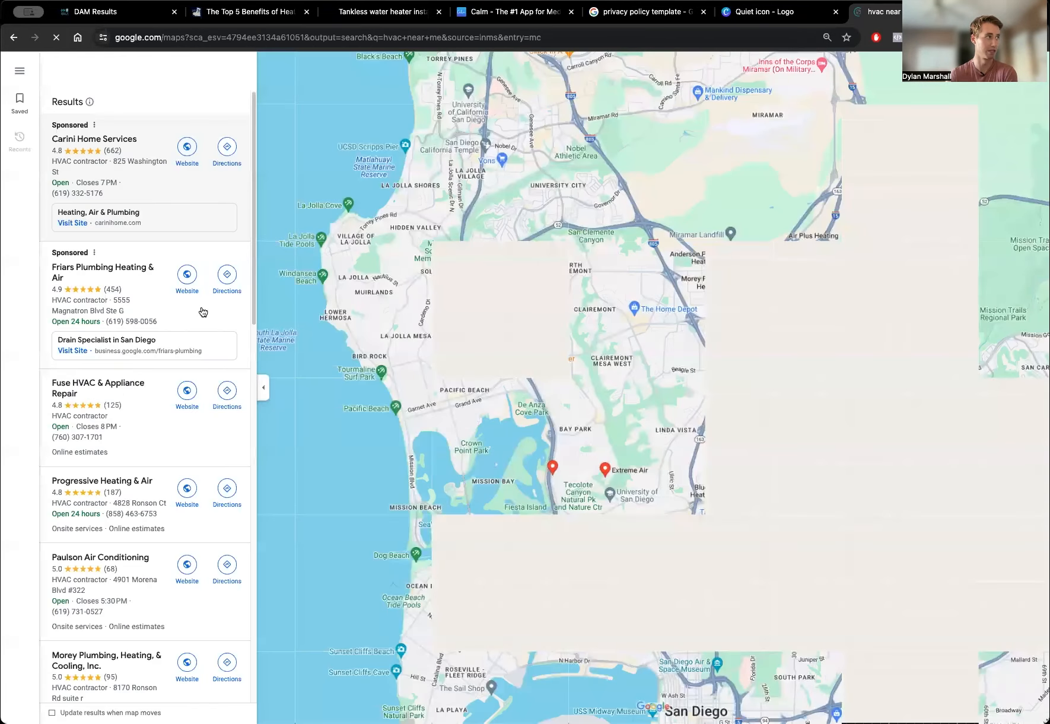
pyautogui.click(117, 409)
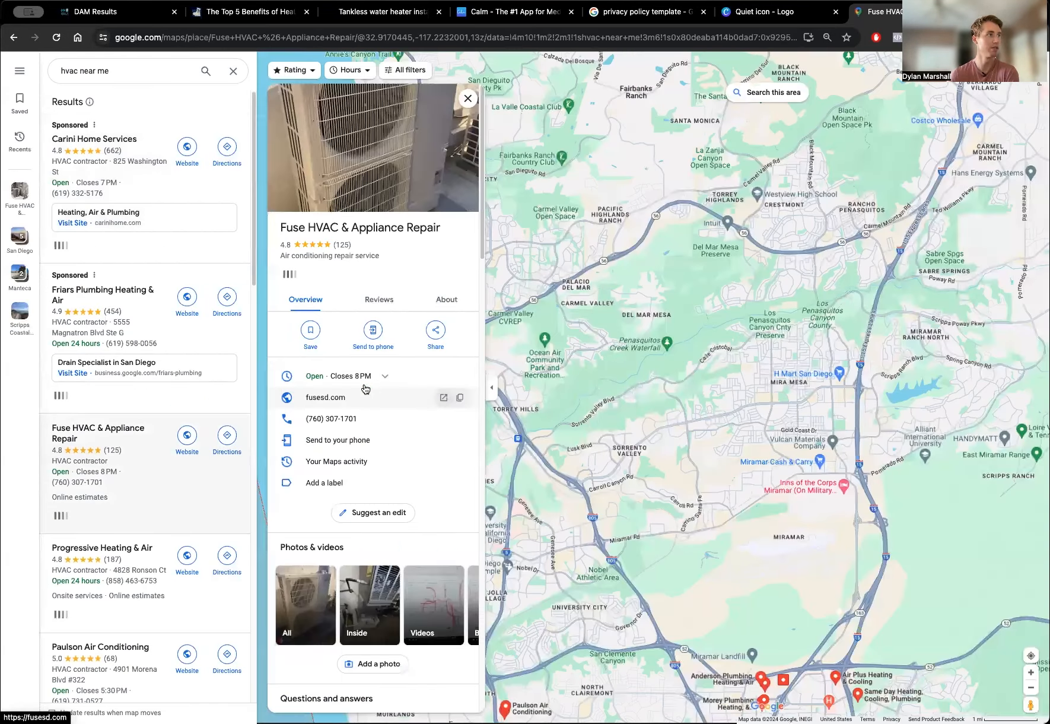
pyautogui.click(379, 300)
# Capture a screenshot of just the five-star review about the broken ice machine.
pyautogui.scroll(-2, 335, 410)
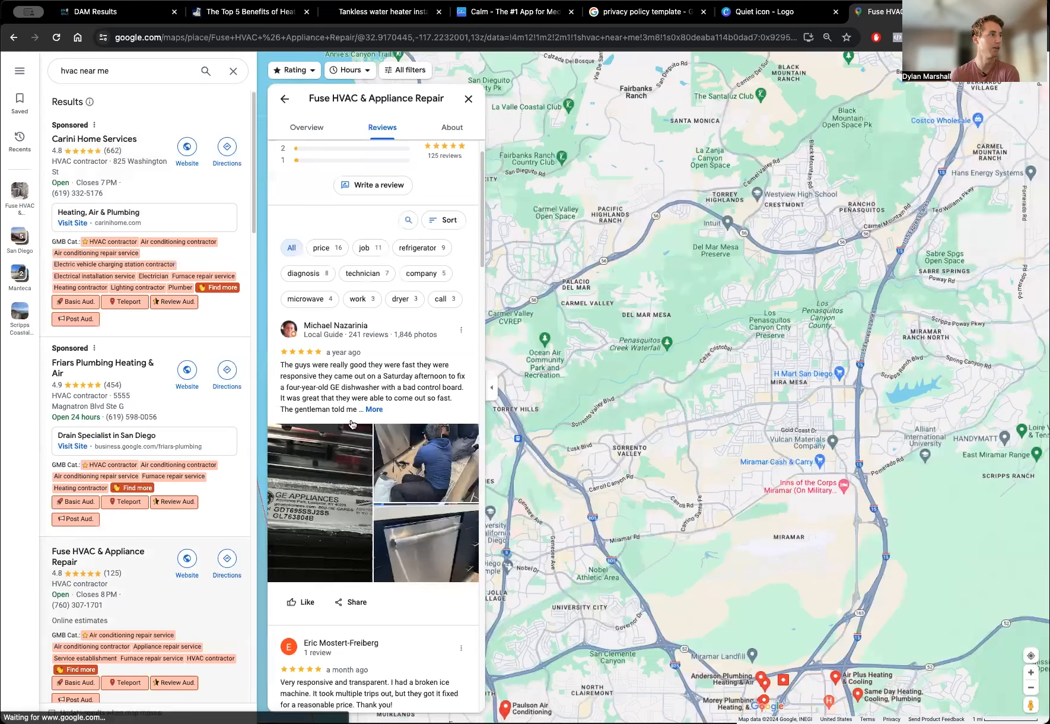
pyautogui.scroll(-3, 350, 424)
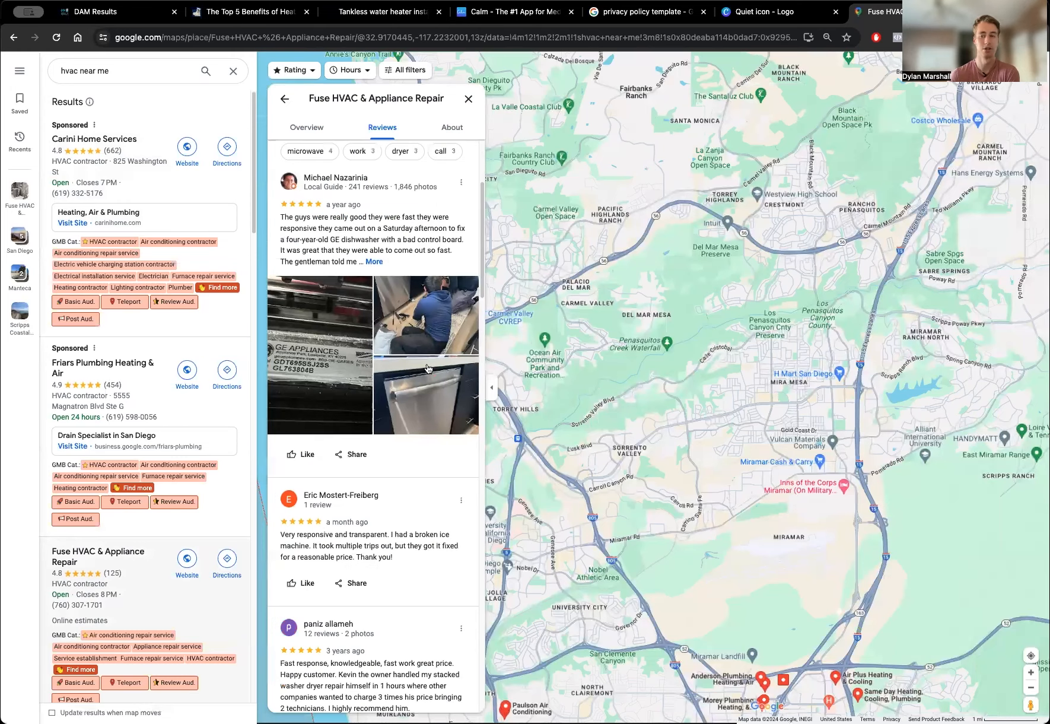
pyautogui.scroll(-1, 309, 356)
pyautogui.scroll(-3, 309, 356)
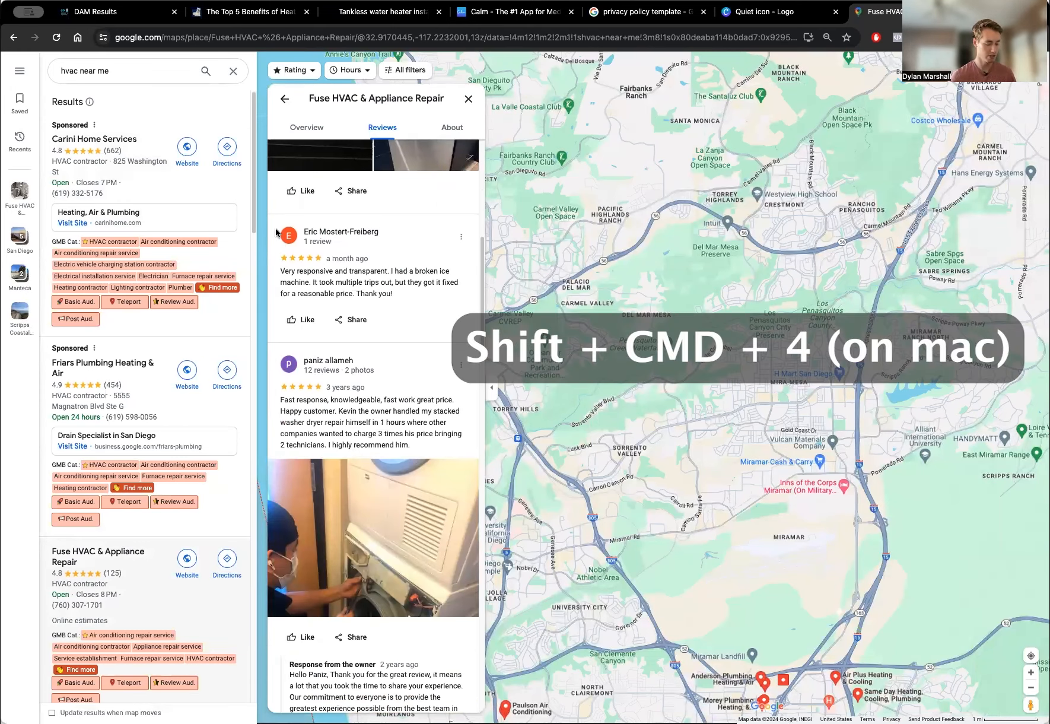
pyautogui.press('shift+super+4')
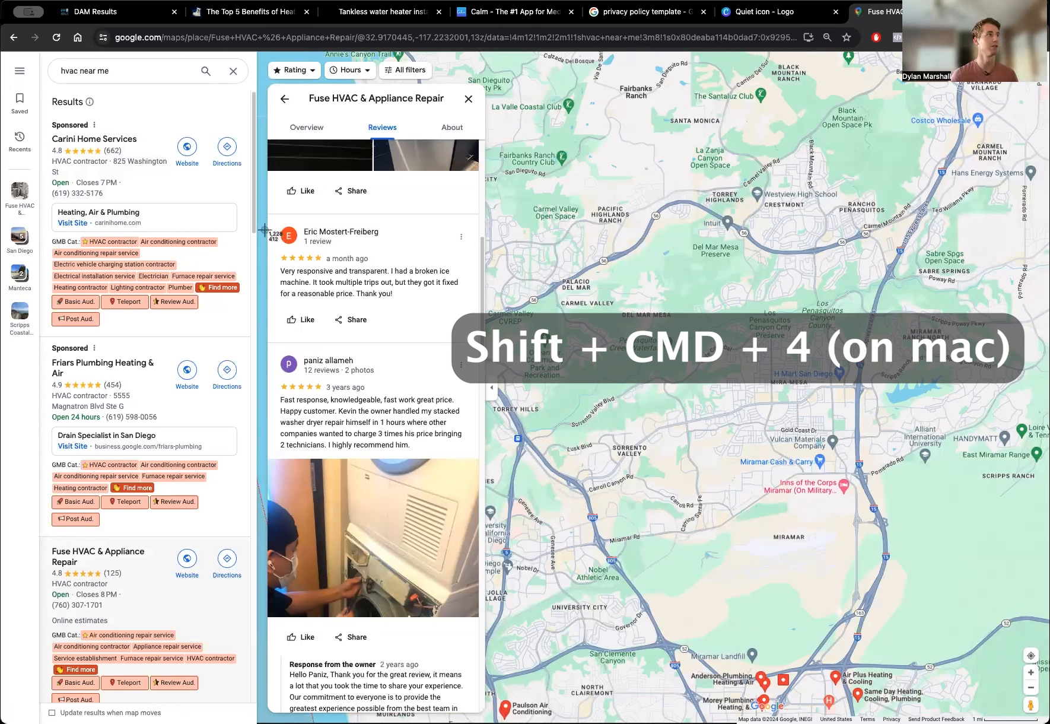
pyautogui.moveTo(269, 217); pyautogui.dragTo(468, 309)
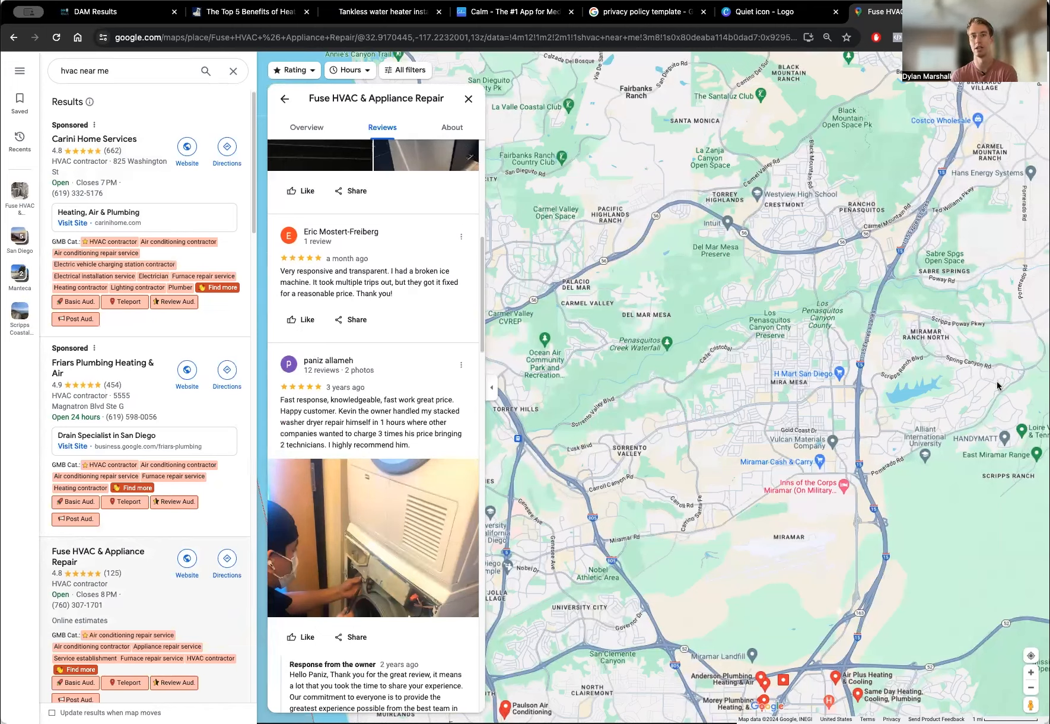
pyautogui.scroll(-9, 297, 356)
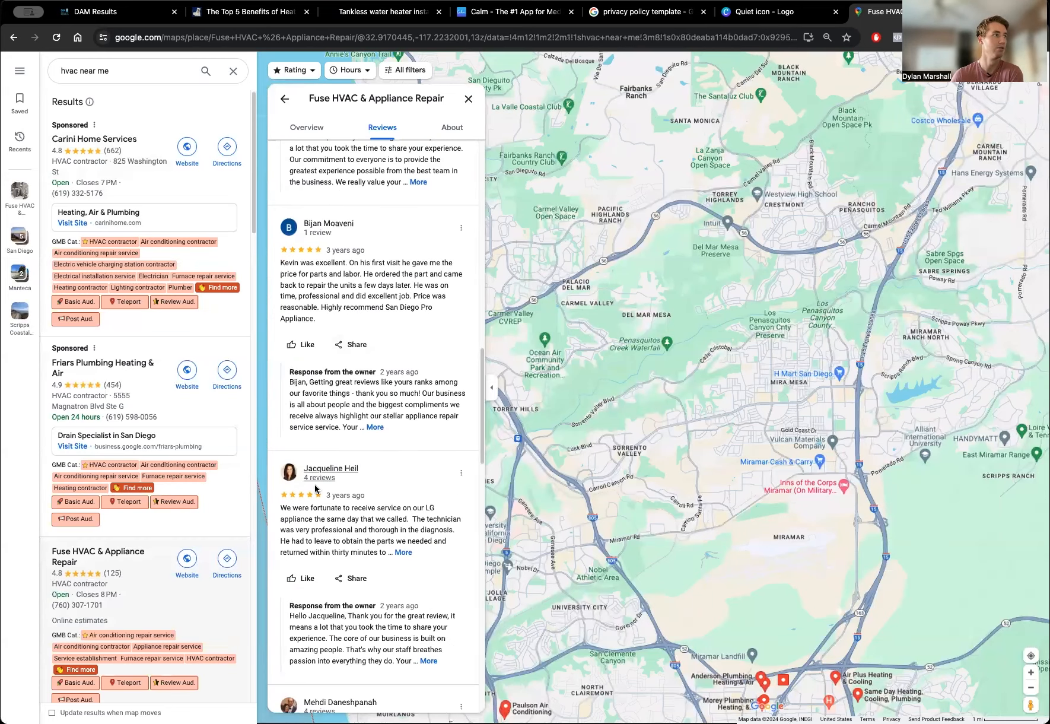
pyautogui.scroll(-6, 382, 446)
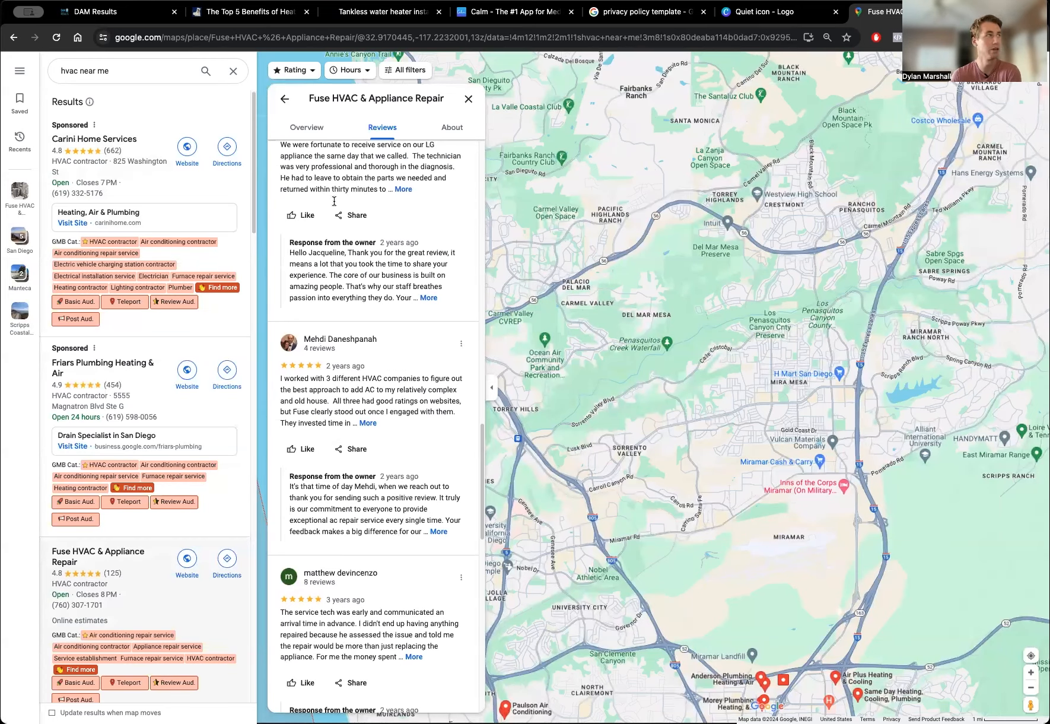
# Return to the DAM Results page builder and fill the top row's third placeholder with the "very responsive and priced reasonably" review screenshot.
pyautogui.click(95, 11)
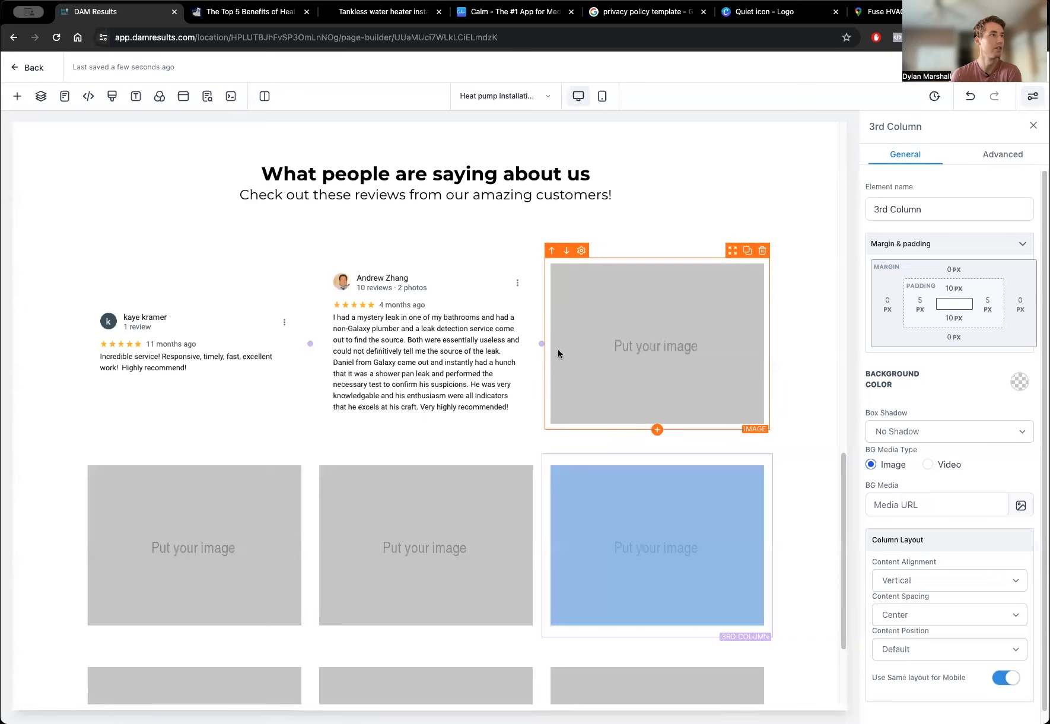
pyautogui.click(723, 365)
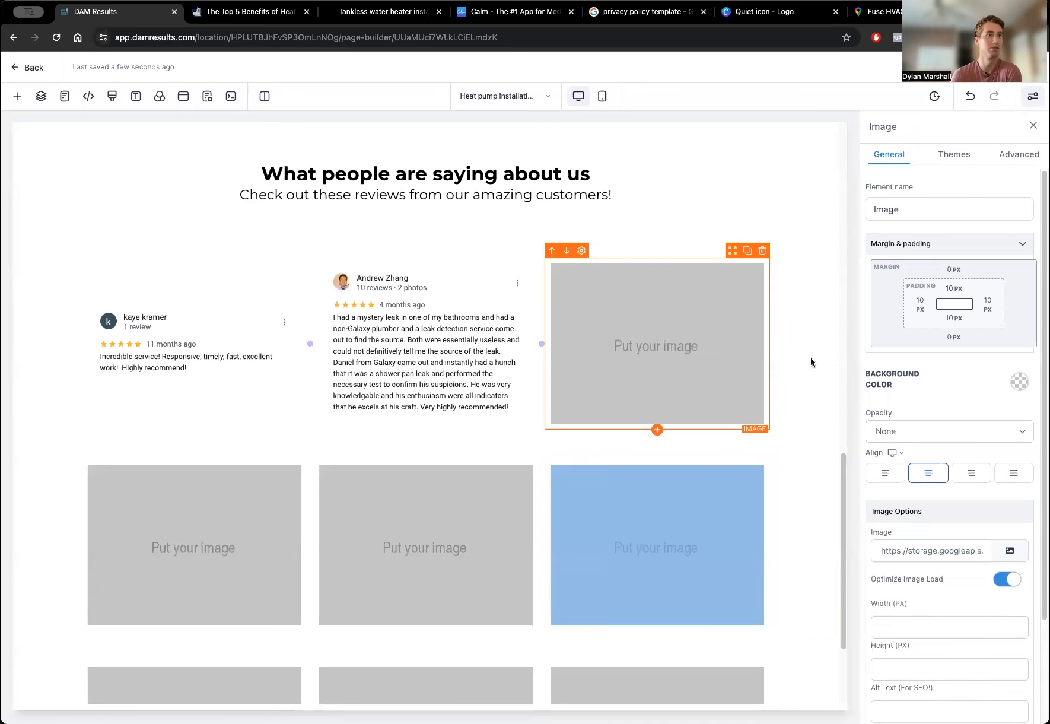
pyautogui.click(1020, 556)
pyautogui.doubleClick(894, 462)
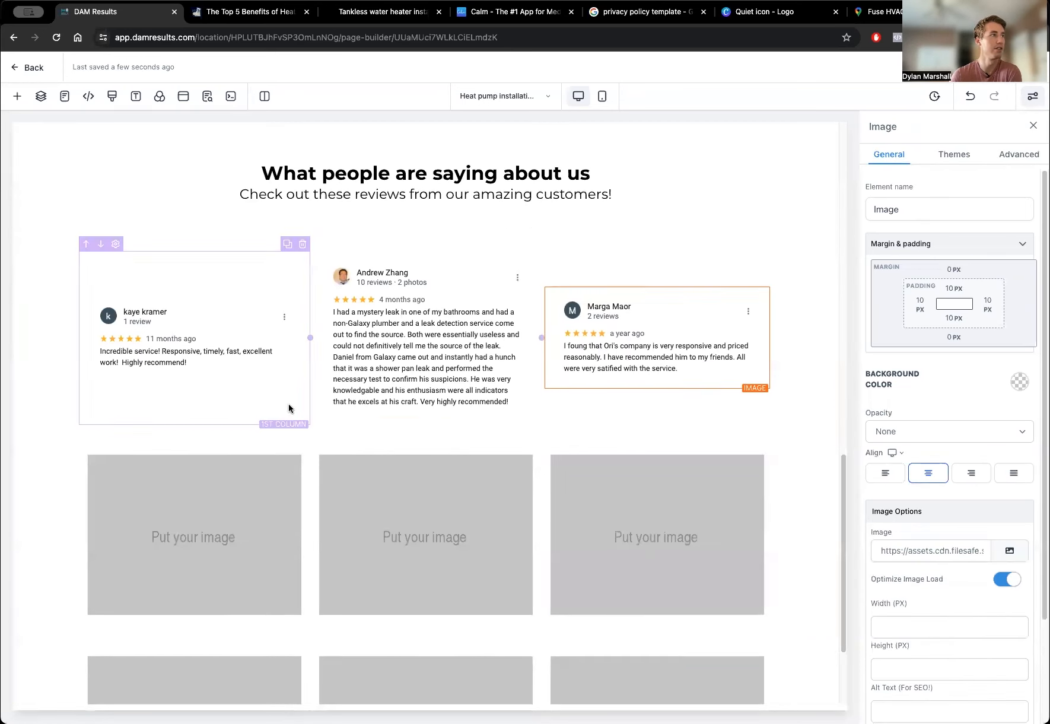
# Fill the second row's three placeholders with the tankless water heater, client's home, and family-owned company review screenshots from the media library.
pyautogui.scroll(-3, 278, 407)
pyautogui.click(208, 400)
pyautogui.click(1011, 552)
pyautogui.doubleClick(86, 557)
pyautogui.click(427, 392)
pyautogui.click(1011, 552)
pyautogui.click(942, 511)
pyautogui.doubleClick(260, 558)
pyautogui.click(659, 392)
pyautogui.click(1011, 552)
pyautogui.click(943, 510)
pyautogui.click(414, 527)
# Fill the third row with the "Professional, efficient", "nothing but great experiences" and "Galaxy has done a lot of work" review screenshots, in that order.
pyautogui.click(426, 594)
pyautogui.click(1011, 552)
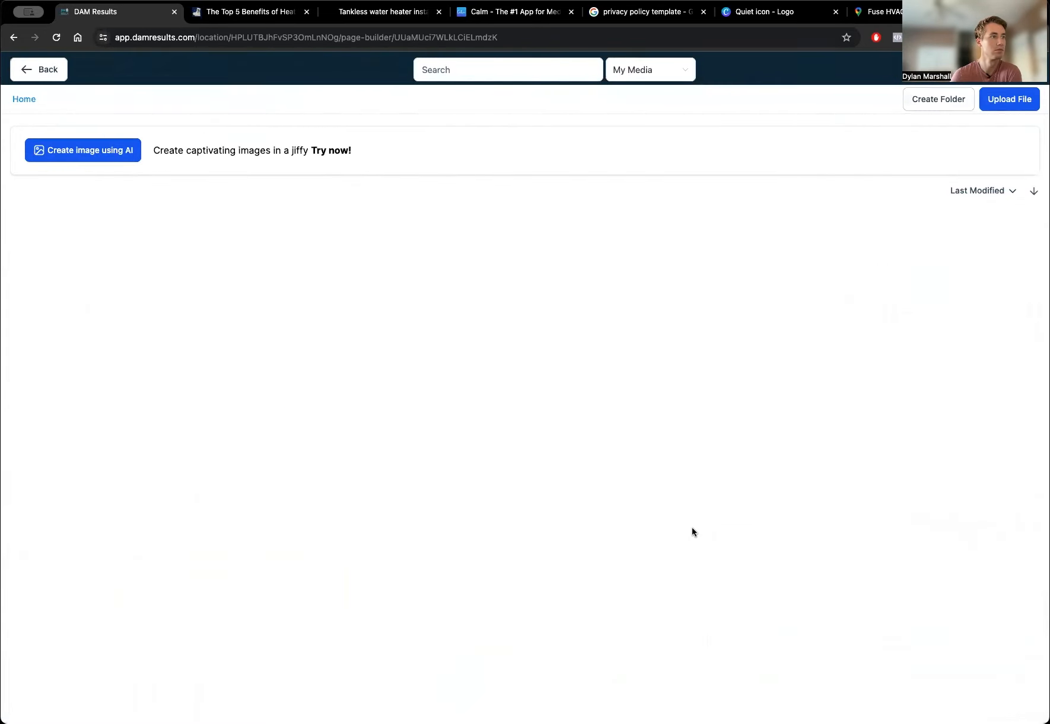
pyautogui.click(608, 557)
pyautogui.click(659, 593)
pyautogui.click(1011, 552)
pyautogui.click(781, 557)
pyautogui.click(426, 629)
pyautogui.click(1011, 552)
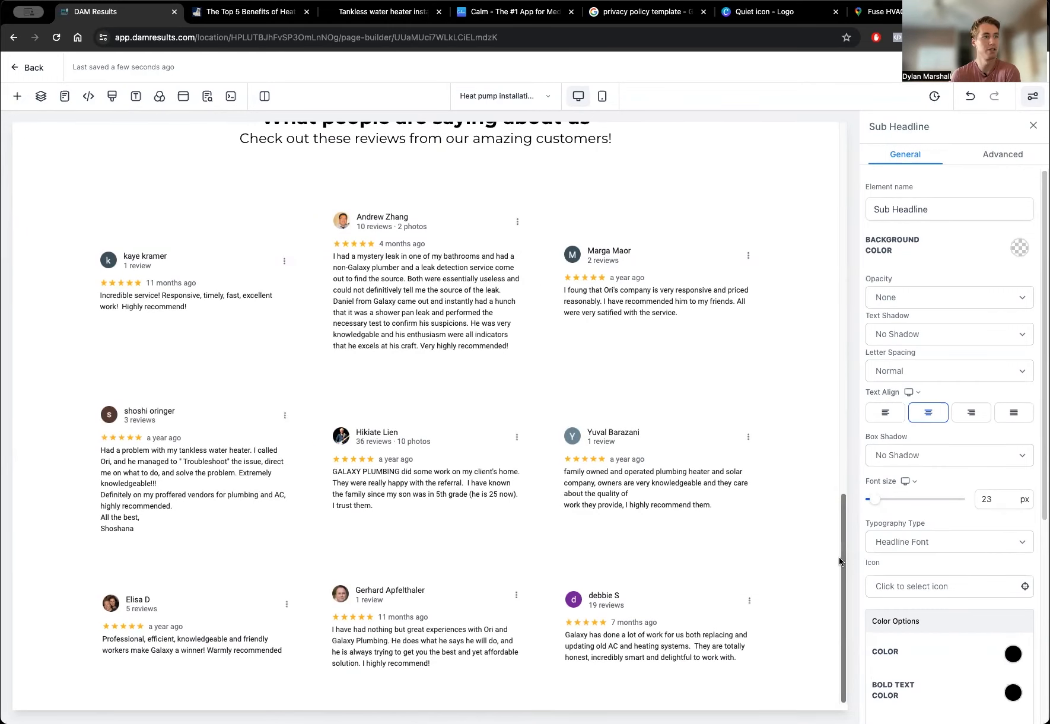
# Check the reviews section with its headline and image grid, and look over the page up to the hero section.
pyautogui.moveTo(842, 561); pyautogui.dragTo(843, 553)
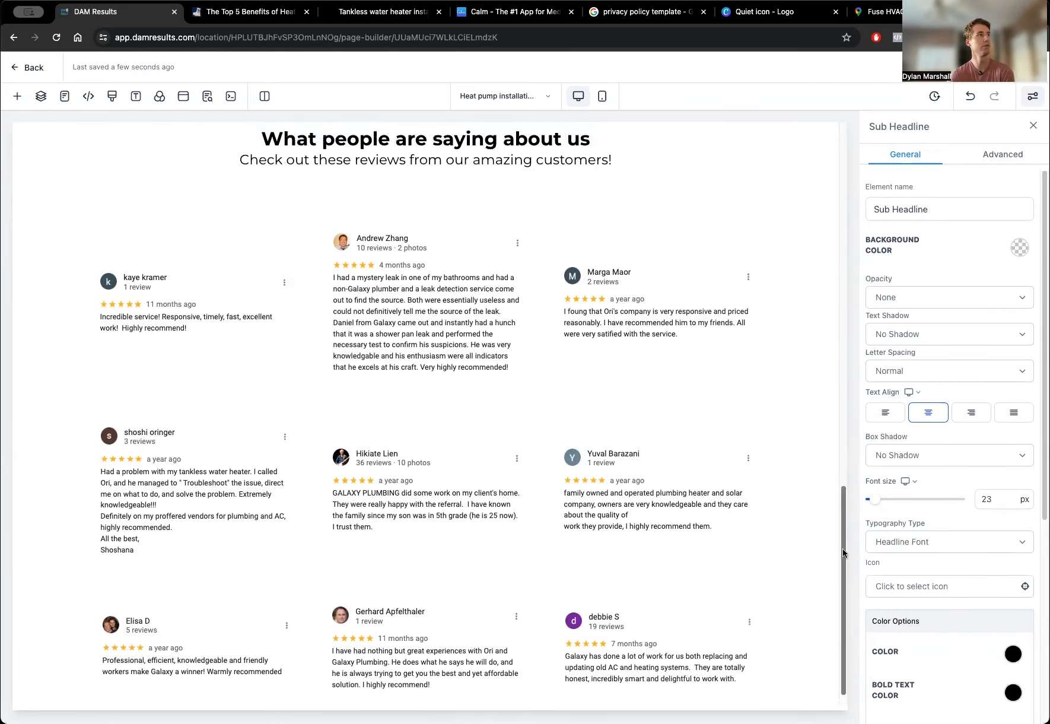
pyautogui.scroll(-1, 843, 553)
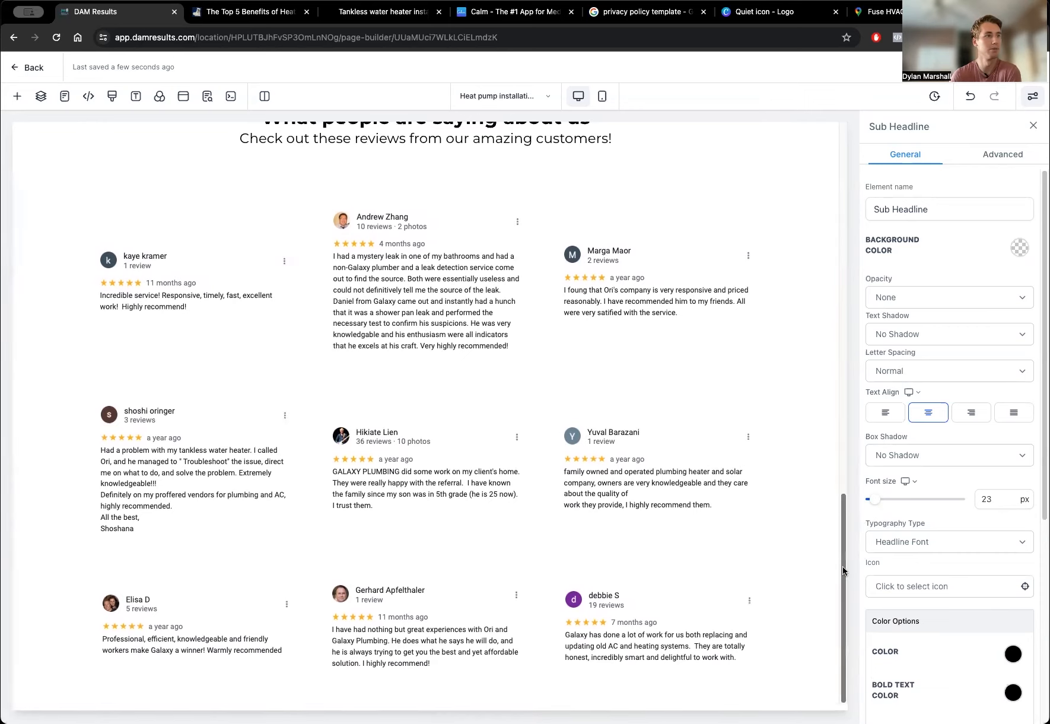
pyautogui.moveTo(843, 571); pyautogui.dragTo(849, 541)
pyautogui.moveTo(308, 195); pyautogui.dragTo(569, 194)
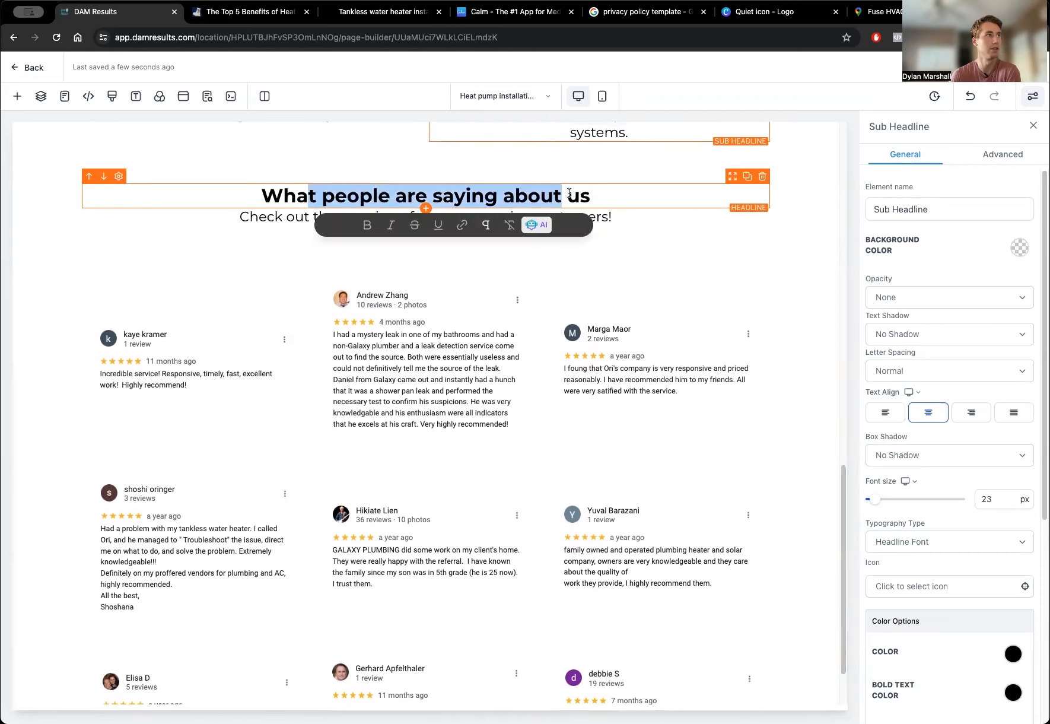
pyautogui.click(578, 196)
pyautogui.scroll(-4, 850, 564)
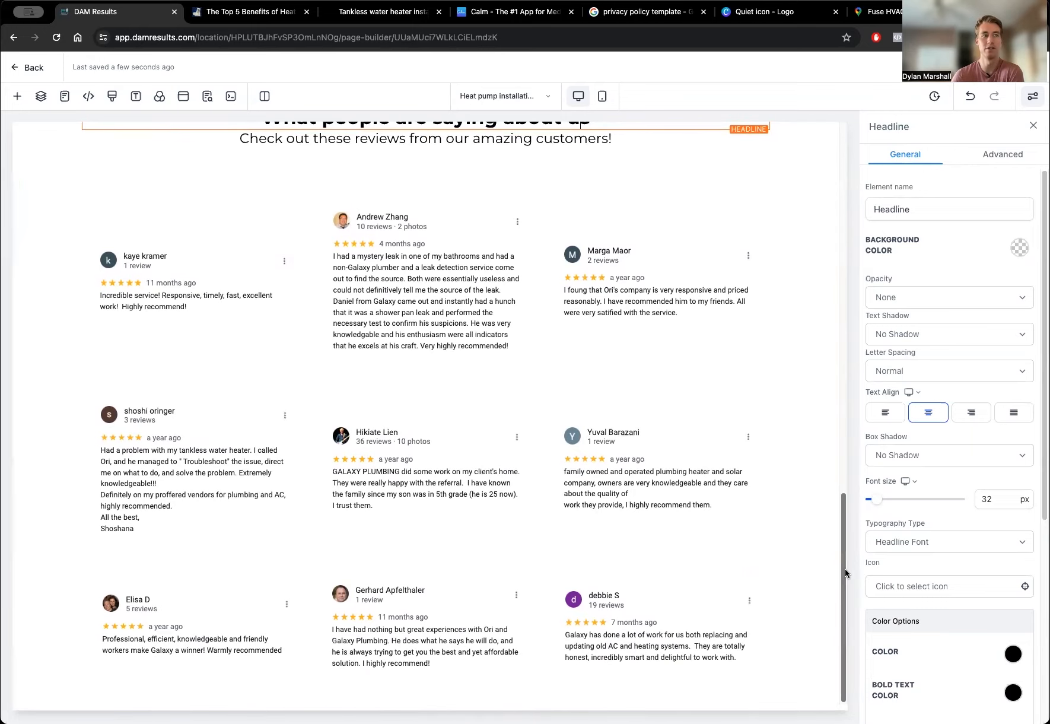
pyautogui.moveTo(846, 572); pyautogui.dragTo(808, 207)
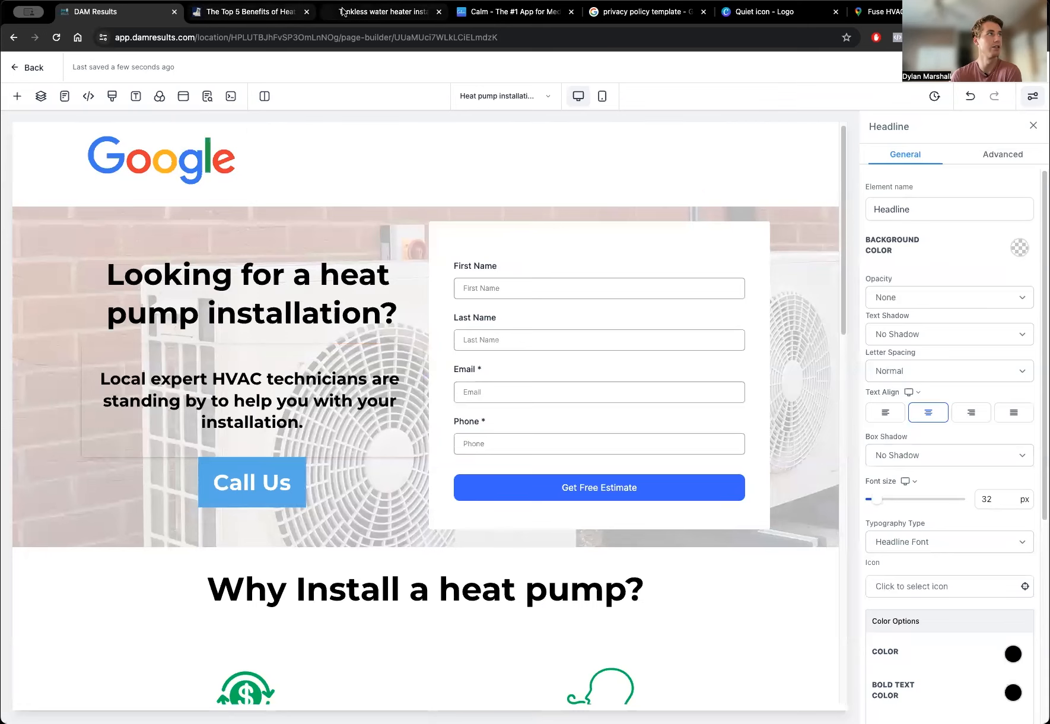
# Examine the tankless water heater landing page in its tab and compare it with the heat pump page in the builder.
pyautogui.click(383, 11)
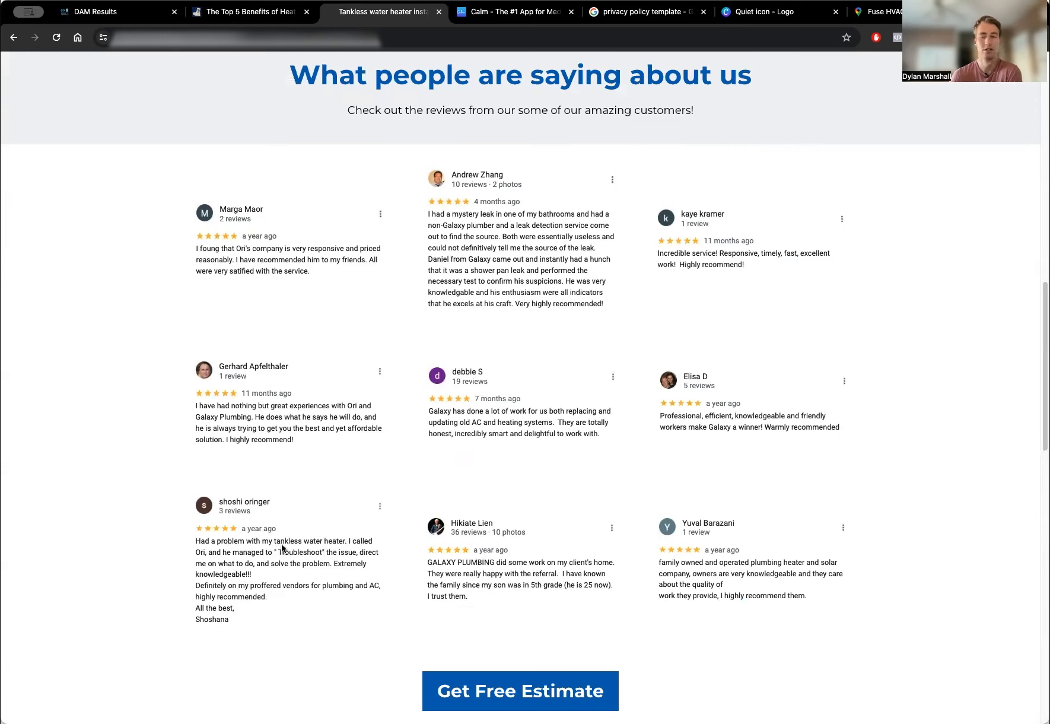
pyautogui.scroll(10, 181, 356)
pyautogui.scroll(2, 297, 277)
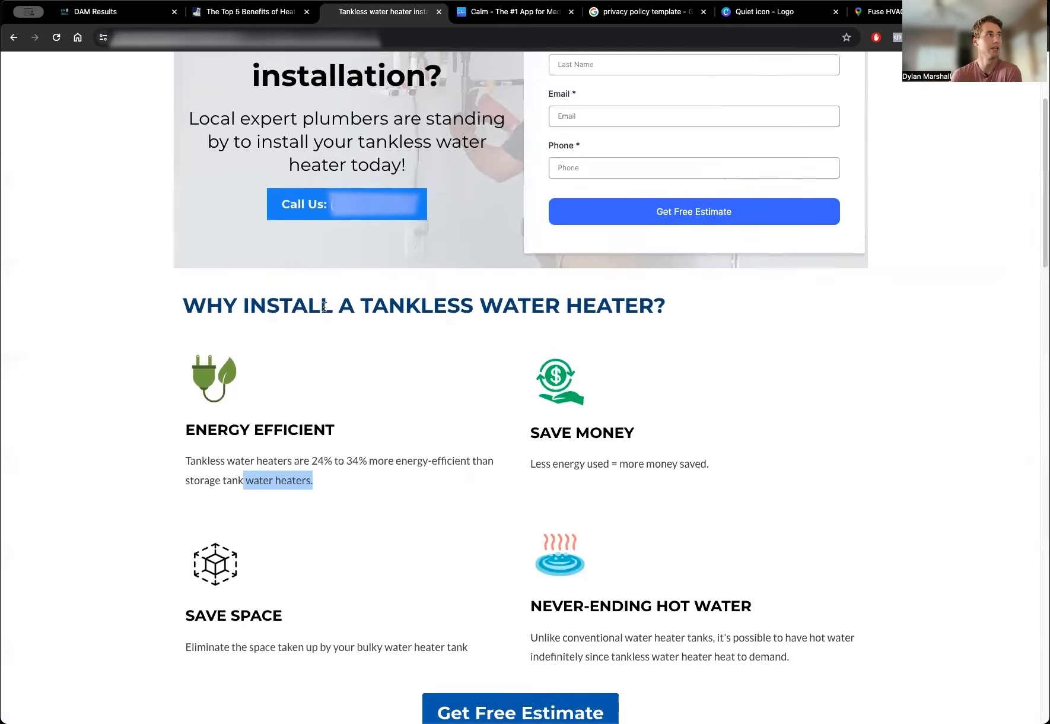
pyautogui.click(427, 356)
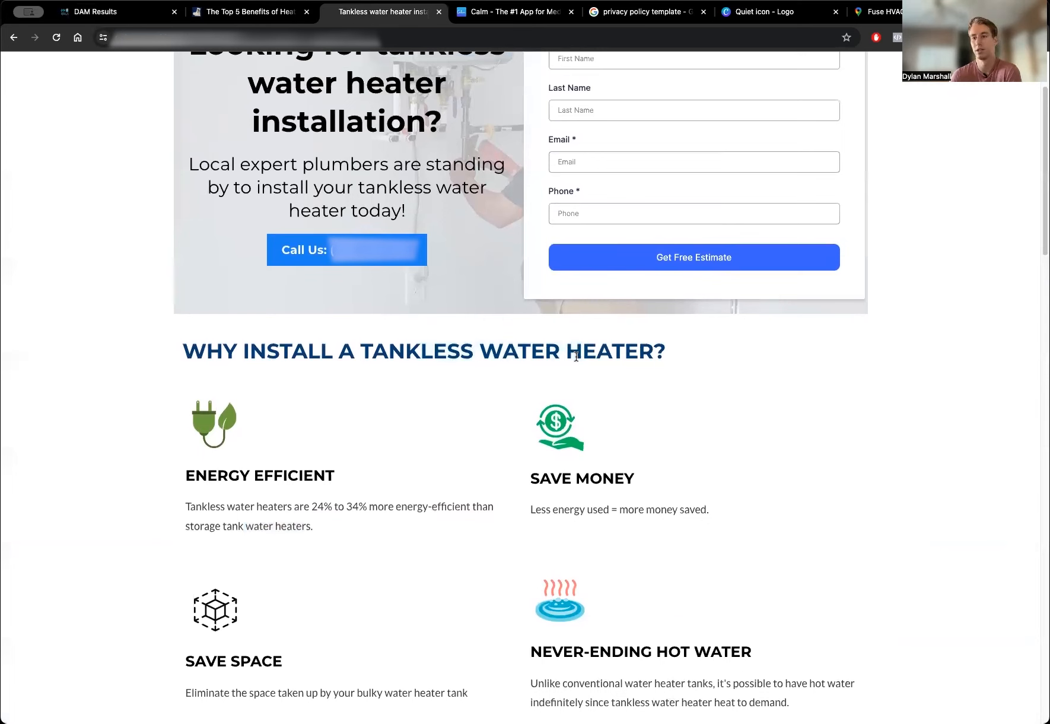
pyautogui.click(121, 18)
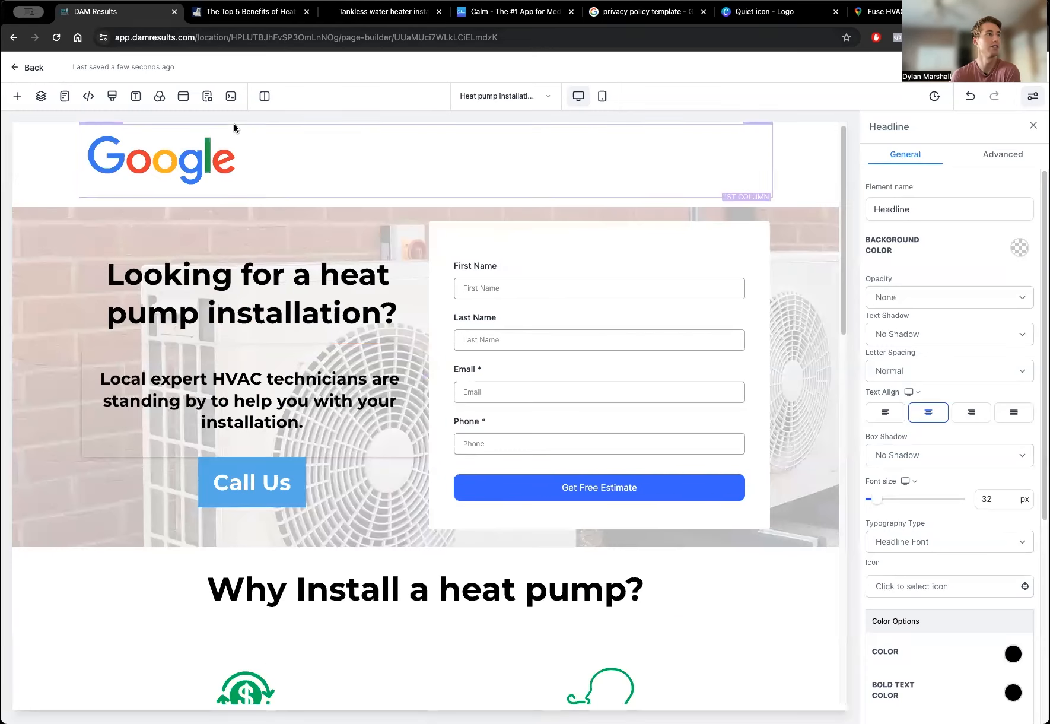
pyautogui.scroll(-10, 129, 349)
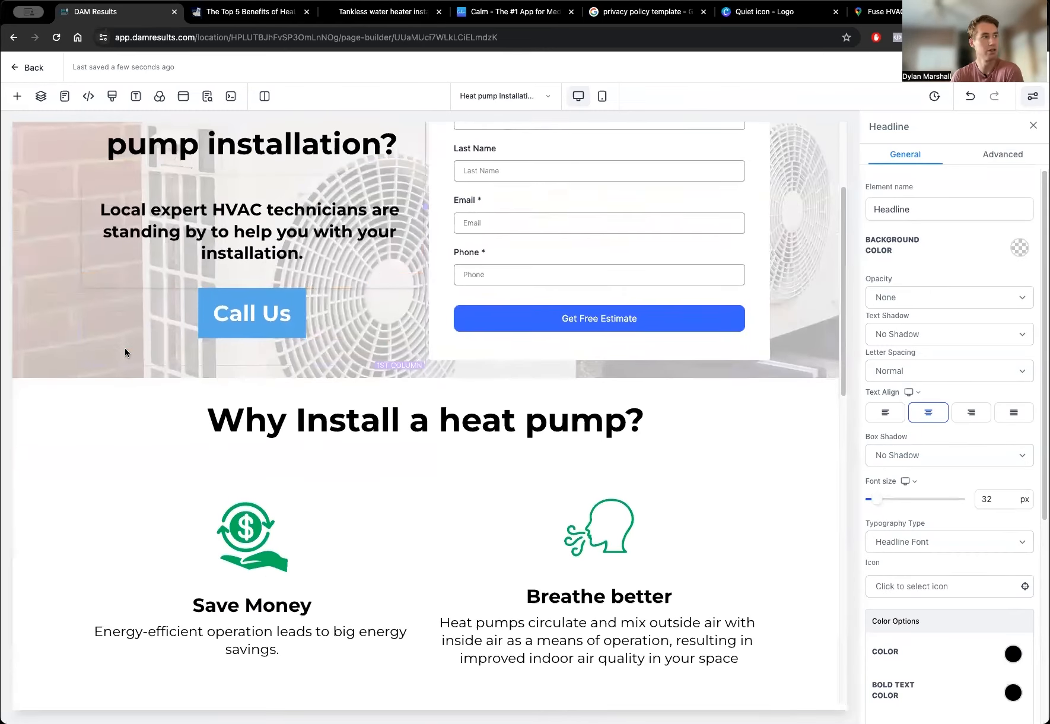
pyautogui.scroll(-7, 82, 351)
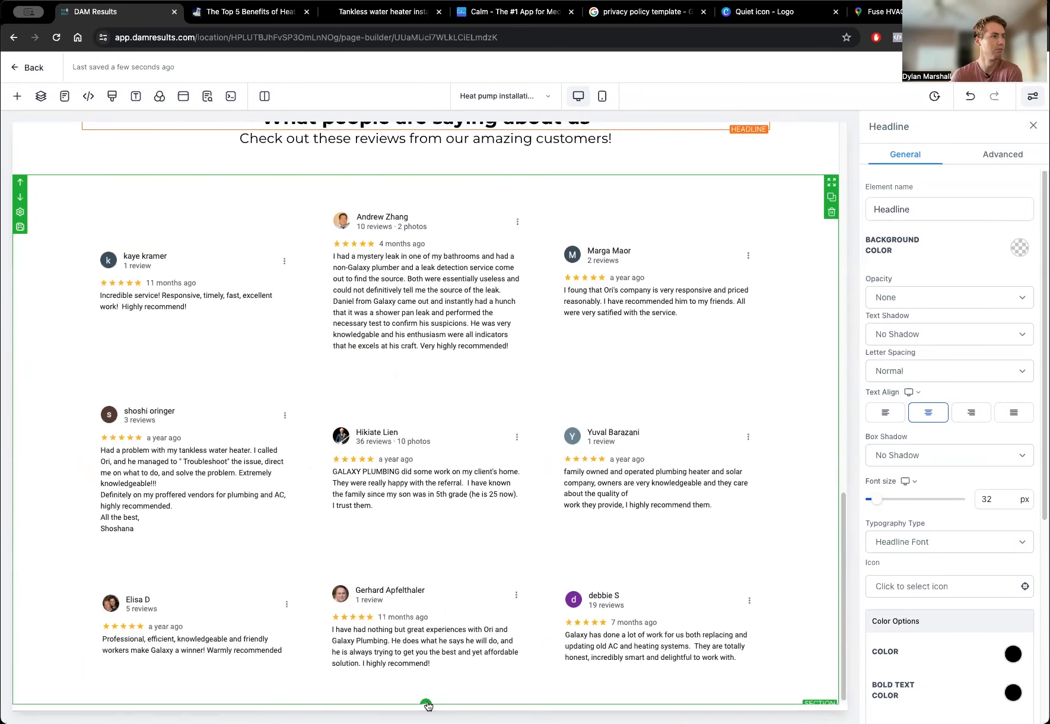
# Add a new section below the customer reviews grid.
pyautogui.click(425, 702)
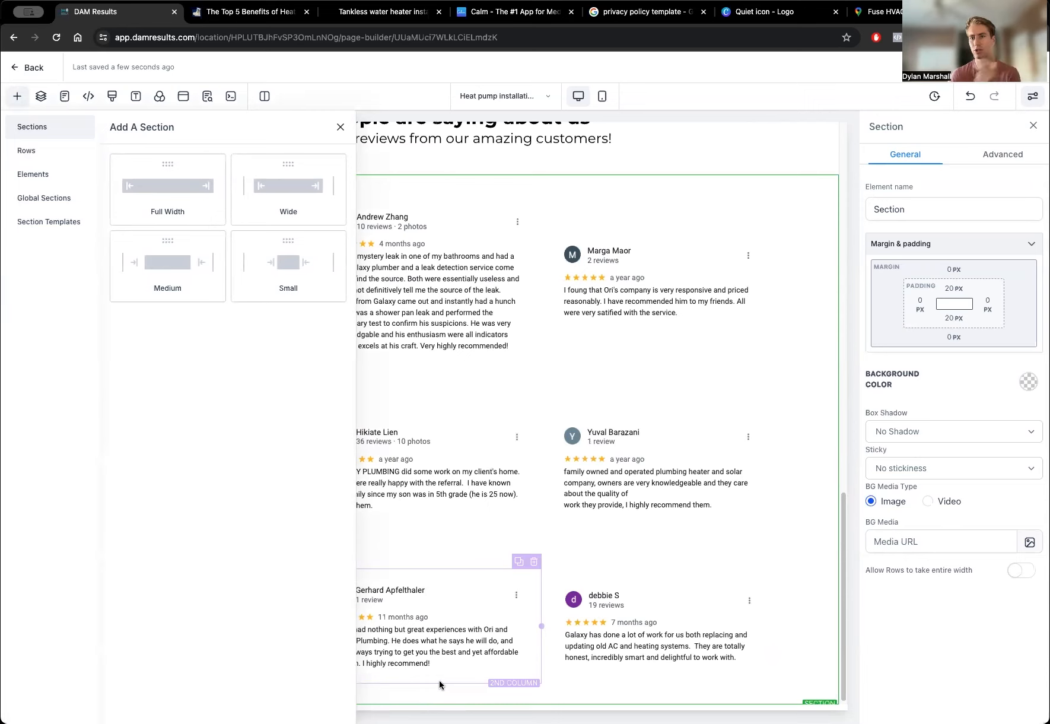
pyautogui.click(189, 235)
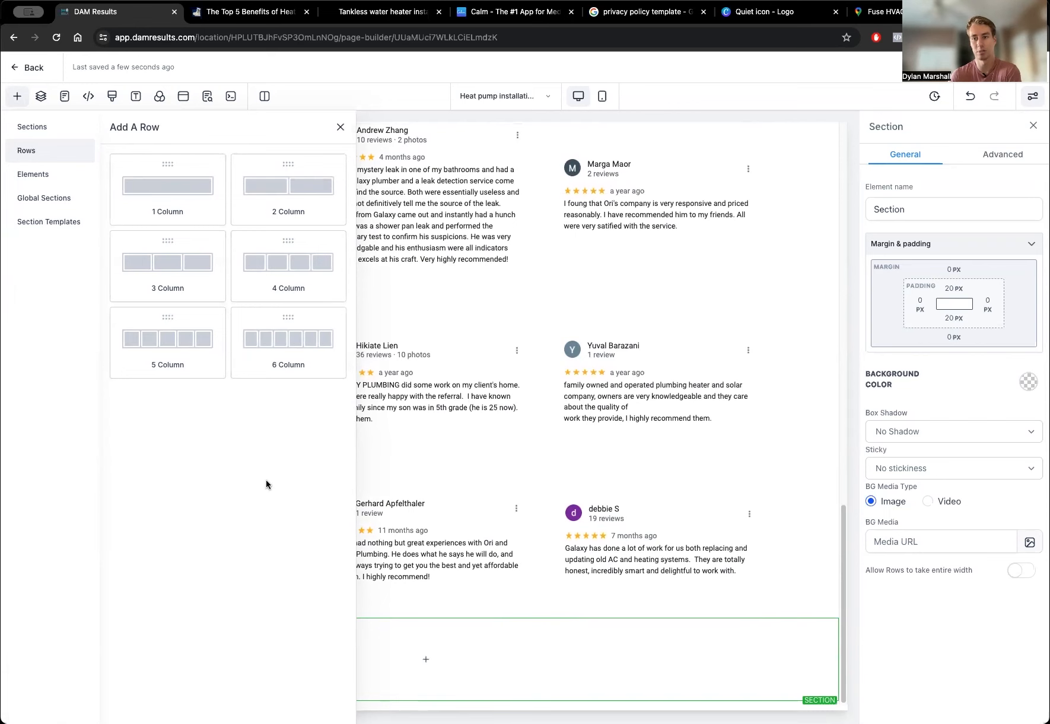
# Examine the Peace of Mind and Our Work sections on the tankless water heater landing page as a reference.
pyautogui.hotkey('ctrl', 'Tab')
pyautogui.hotkey('ctrl', 'Tab')
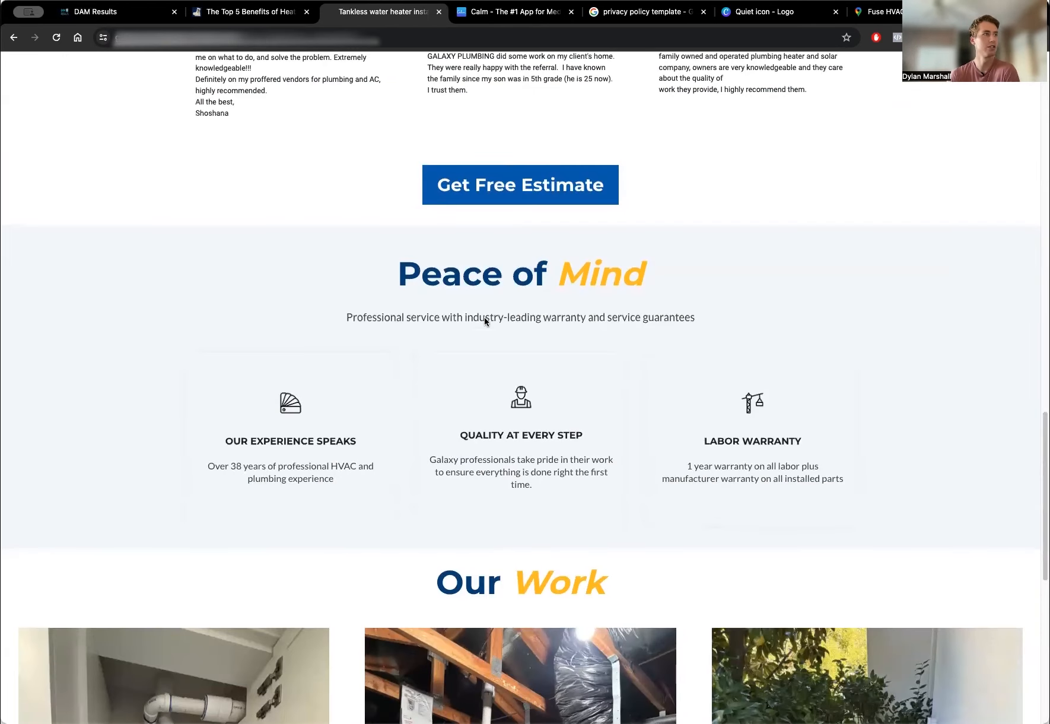
pyautogui.moveTo(469, 275); pyautogui.dragTo(705, 276)
pyautogui.click(691, 299)
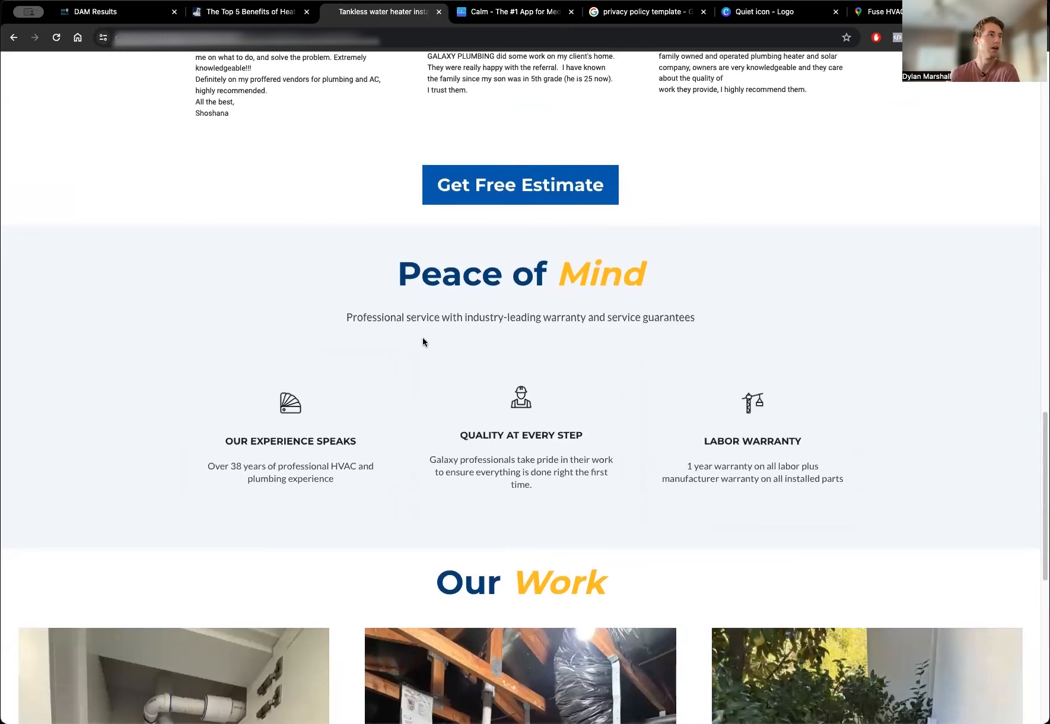
pyautogui.moveTo(254, 438); pyautogui.dragTo(392, 441)
pyautogui.click(668, 454)
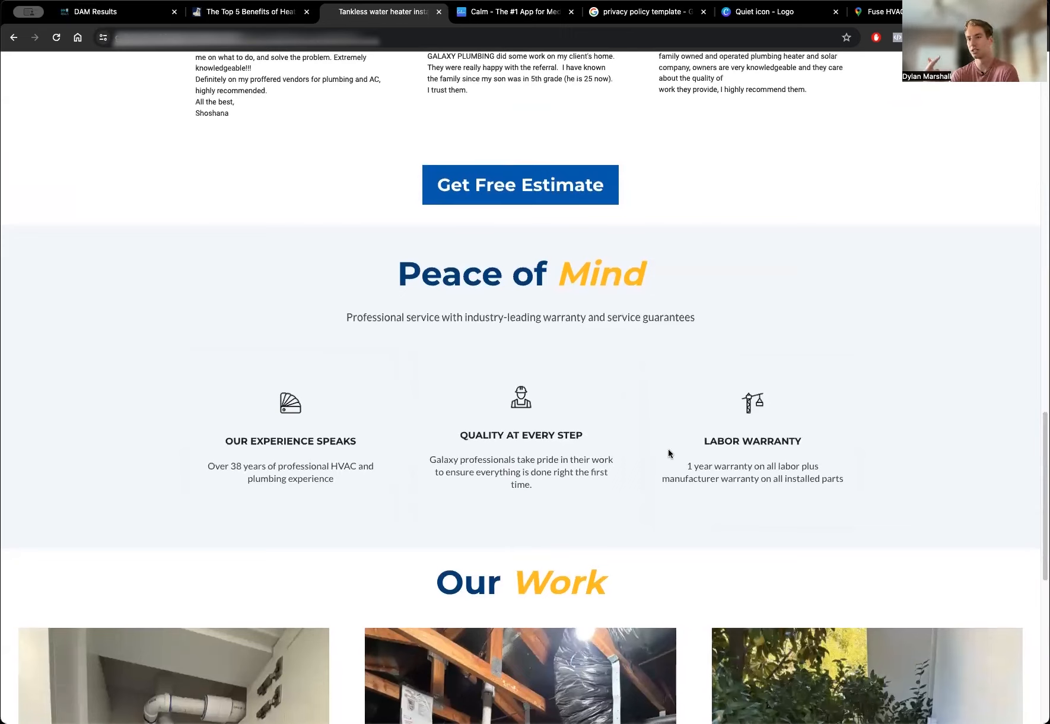
pyautogui.scroll(-5, 300, 431)
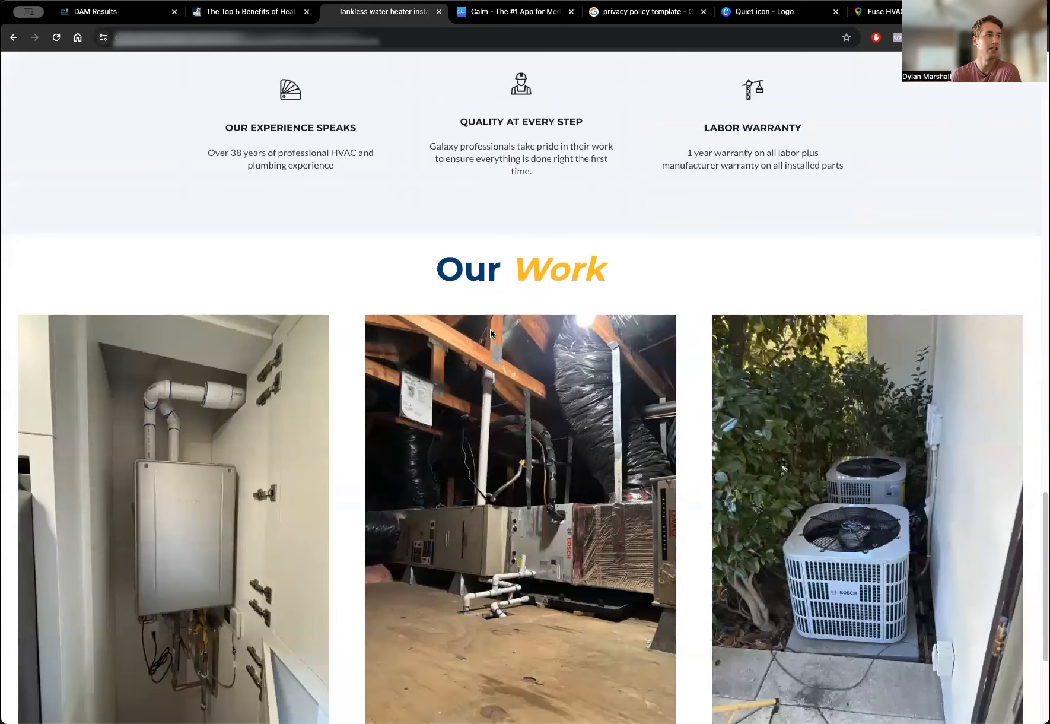
pyautogui.scroll(3, 609, 279)
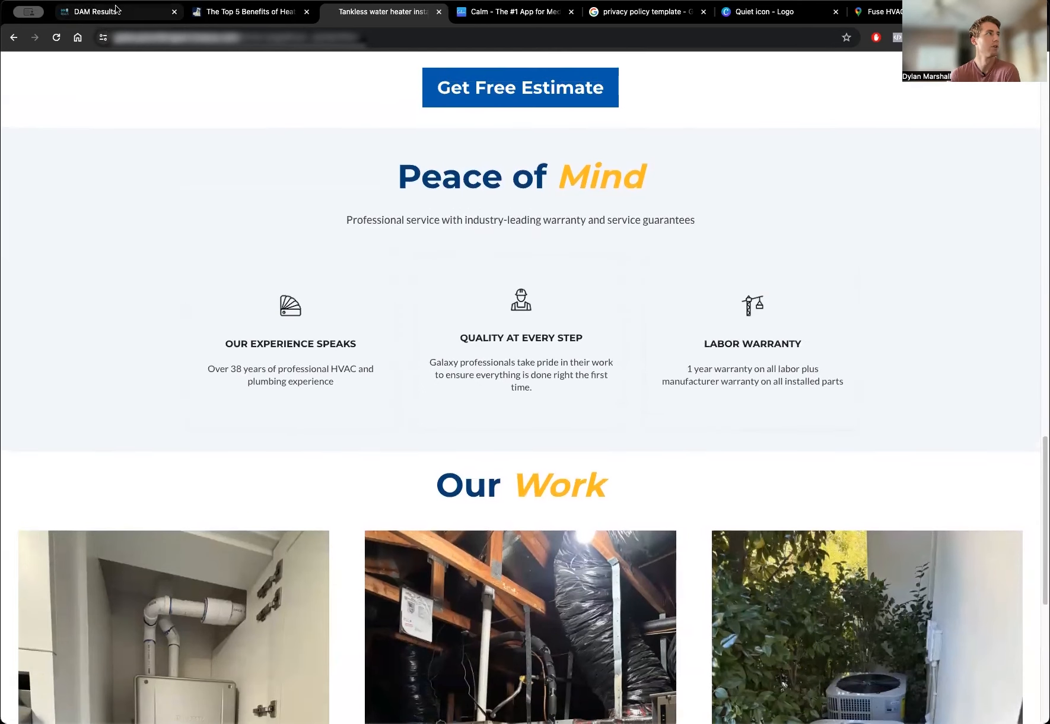
# Back in the page builder, give the new section a one-column row with a headline reading "Peace of mind".
pyautogui.click(95, 12)
pyautogui.click(434, 657)
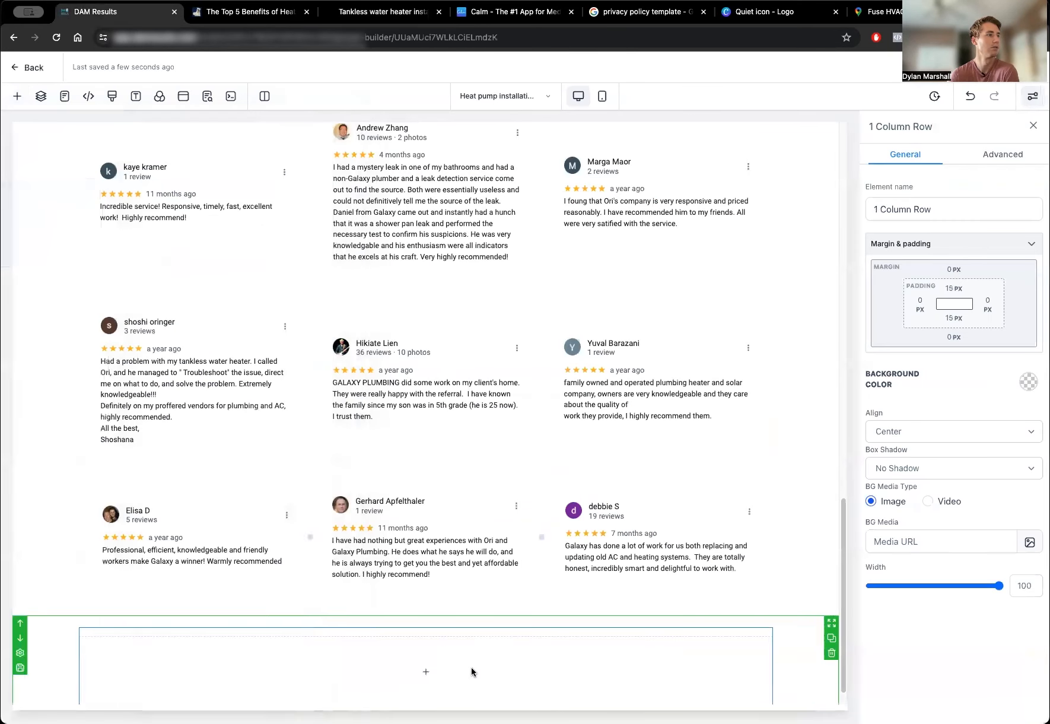
pyautogui.click(469, 673)
pyautogui.click(422, 673)
pyautogui.click(66, 230)
pyautogui.click(567, 676)
pyautogui.moveTo(569, 666); pyautogui.dragTo(256, 645)
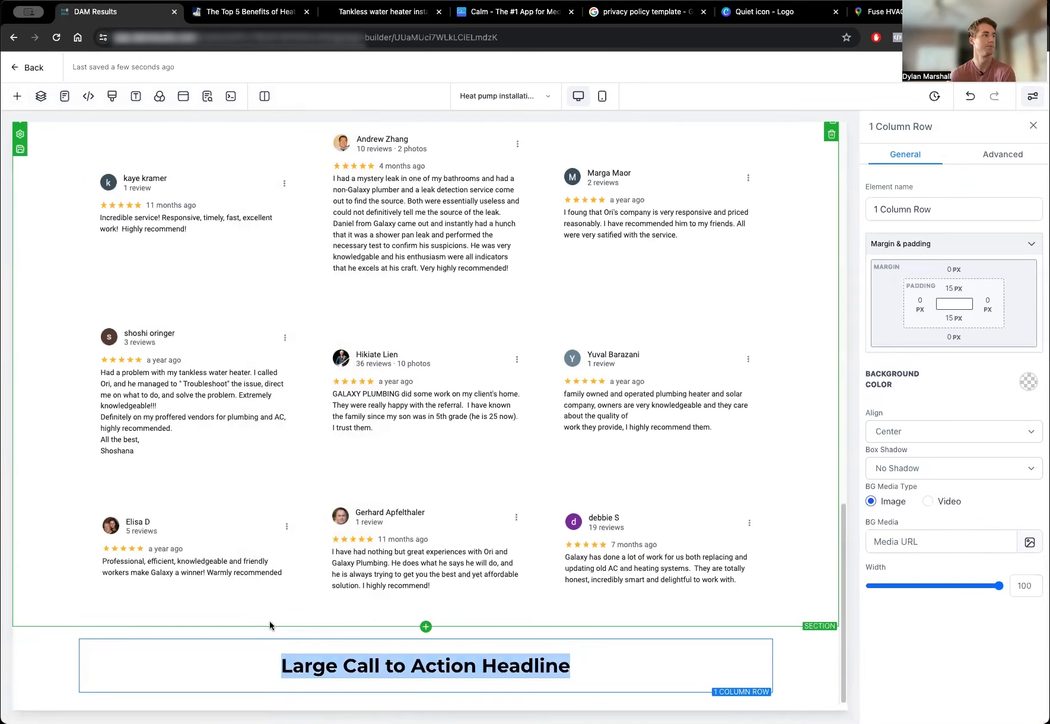
pyautogui.write('Peace of Min')
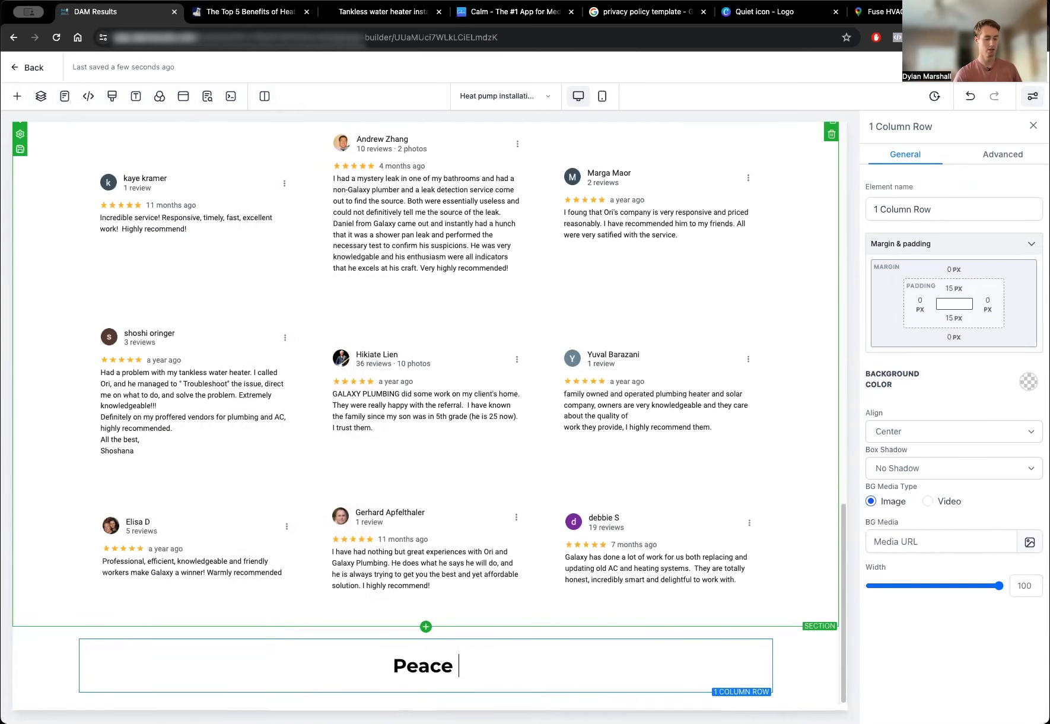
pyautogui.press('BackSpace')
pyautogui.press('BackSpace')
pyautogui.press('BackSpace')
pyautogui.write('mind')
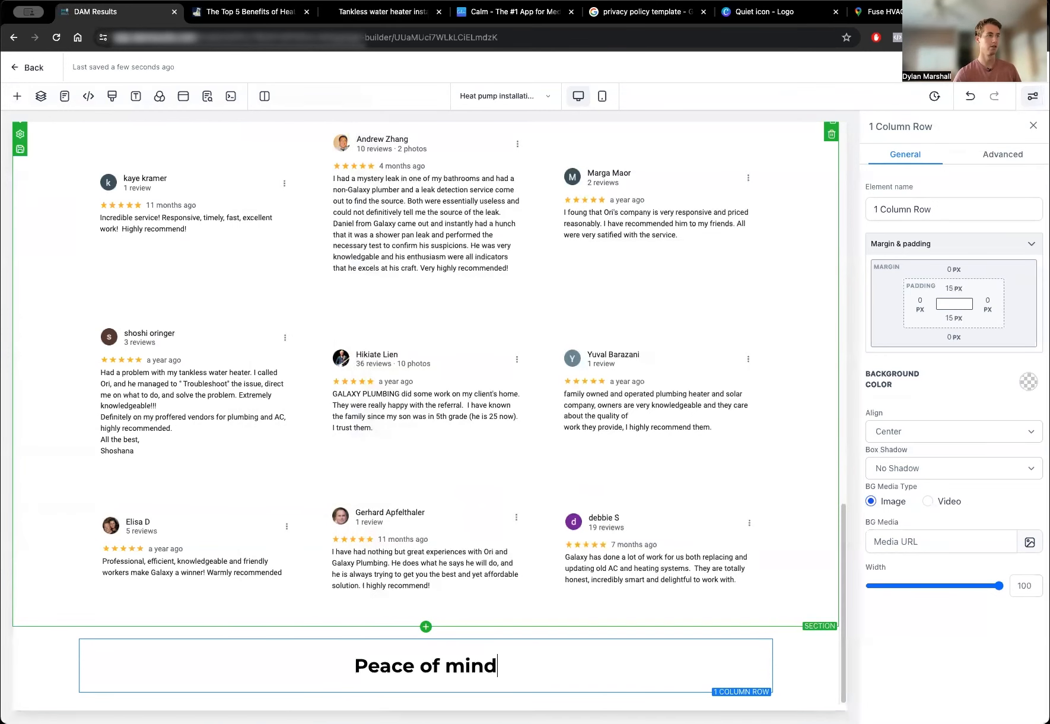
# Add a sub-headline under "Peace of mind" with the reference page's text "Professional service with industry-leading warranty and service guarantees".
pyautogui.press('super+3')
pyautogui.moveTo(696, 221); pyautogui.dragTo(342, 226)
pyautogui.press('super+c')
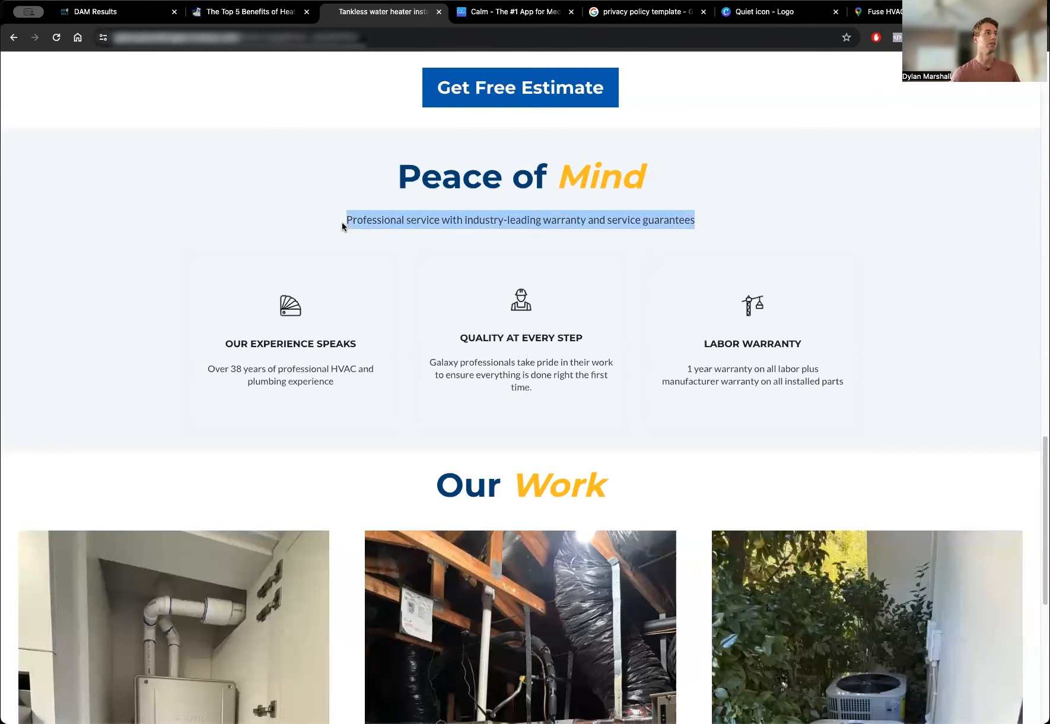
pyautogui.press('super+1')
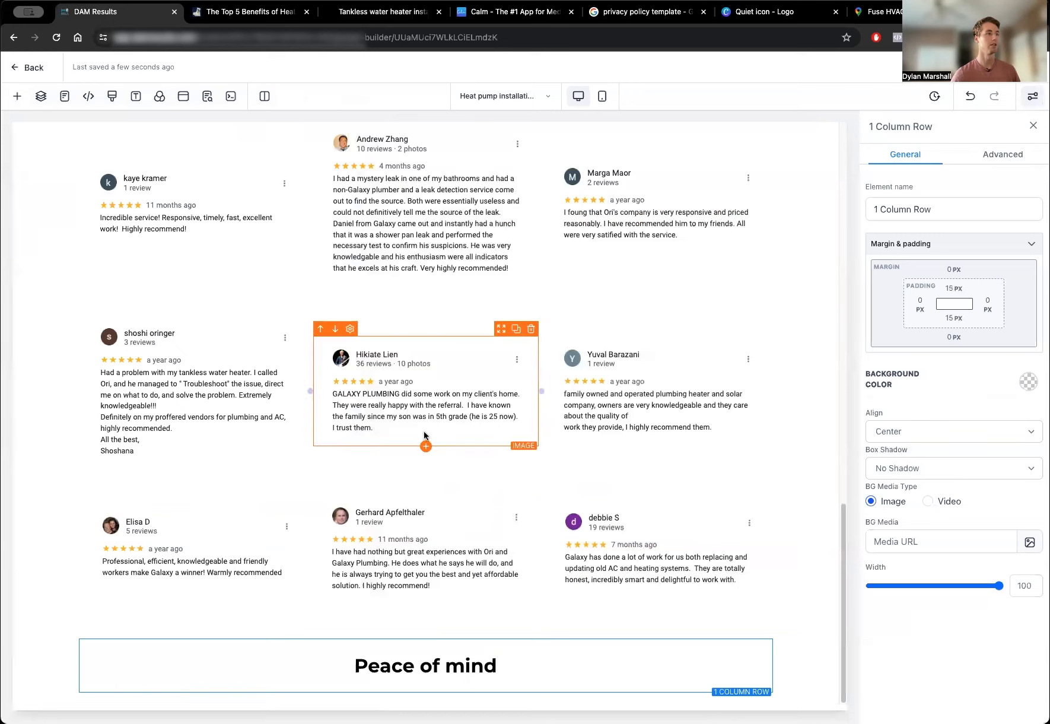
pyautogui.click(548, 690)
pyautogui.click(516, 691)
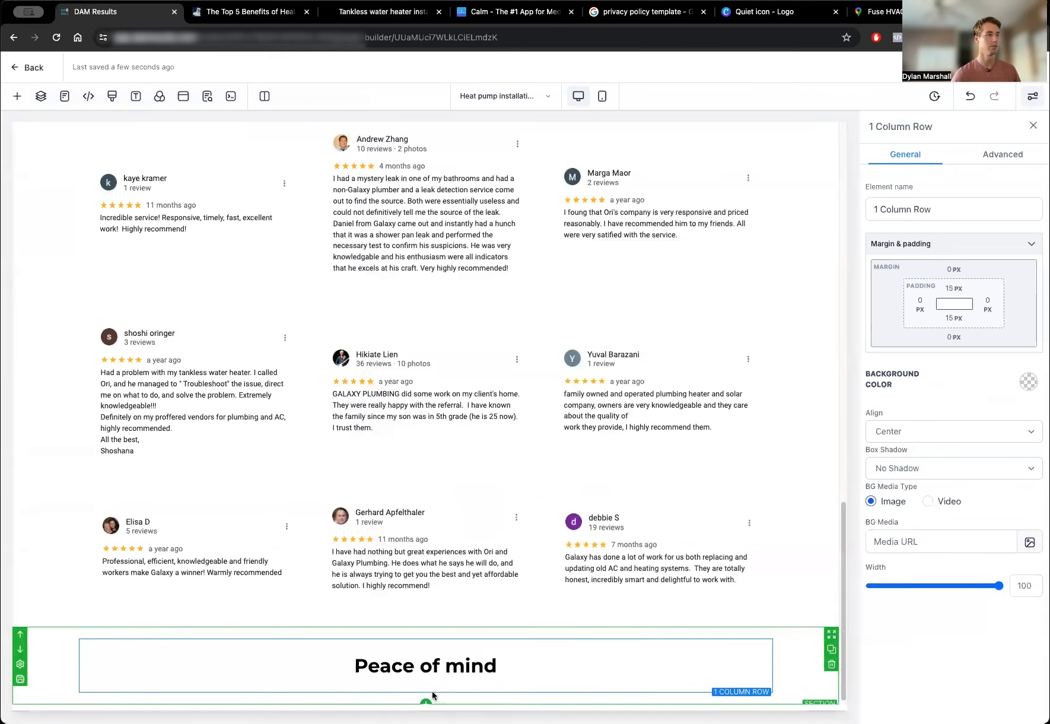
pyautogui.click(425, 691)
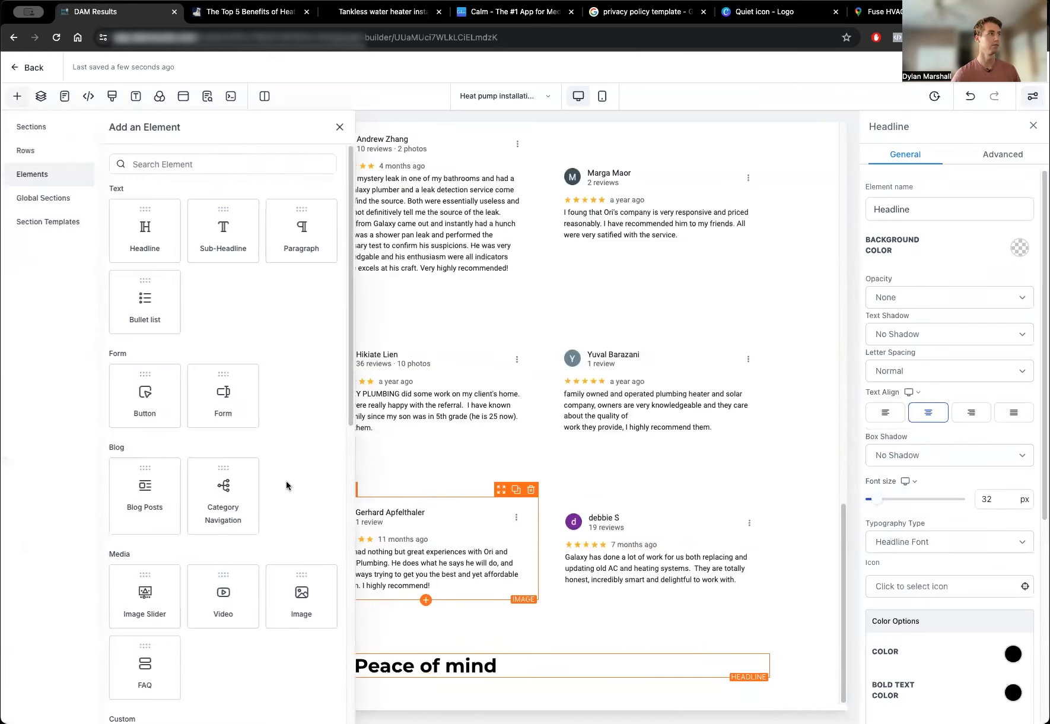
pyautogui.click(225, 231)
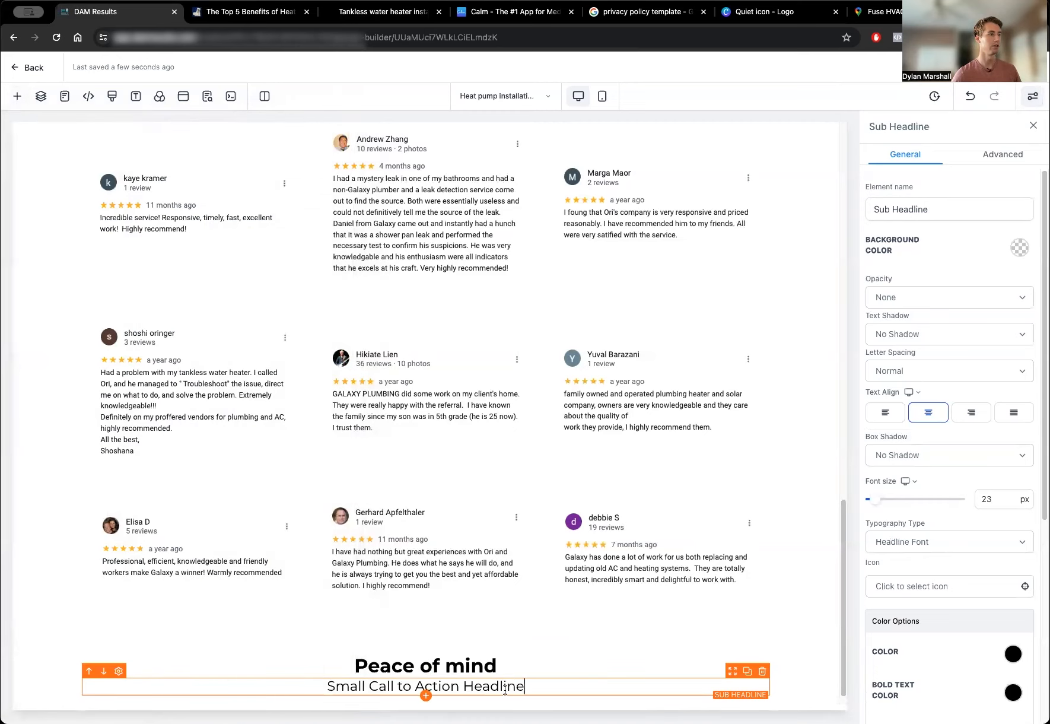
pyautogui.moveTo(531, 686); pyautogui.dragTo(310, 686)
pyautogui.press('super+v')
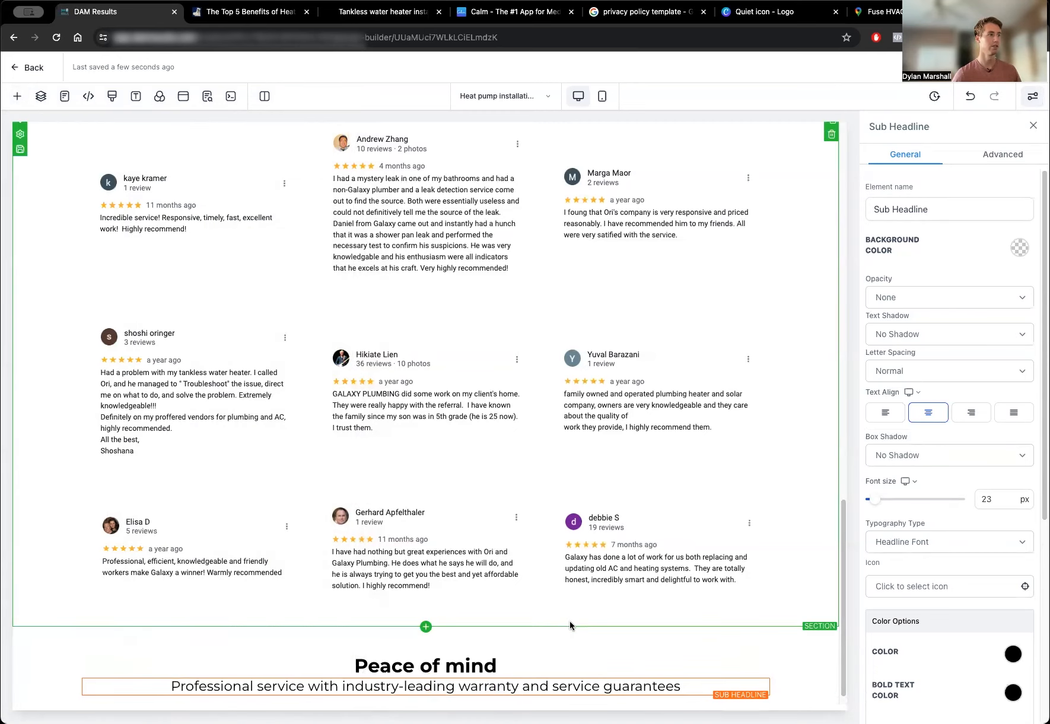
pyautogui.click(572, 651)
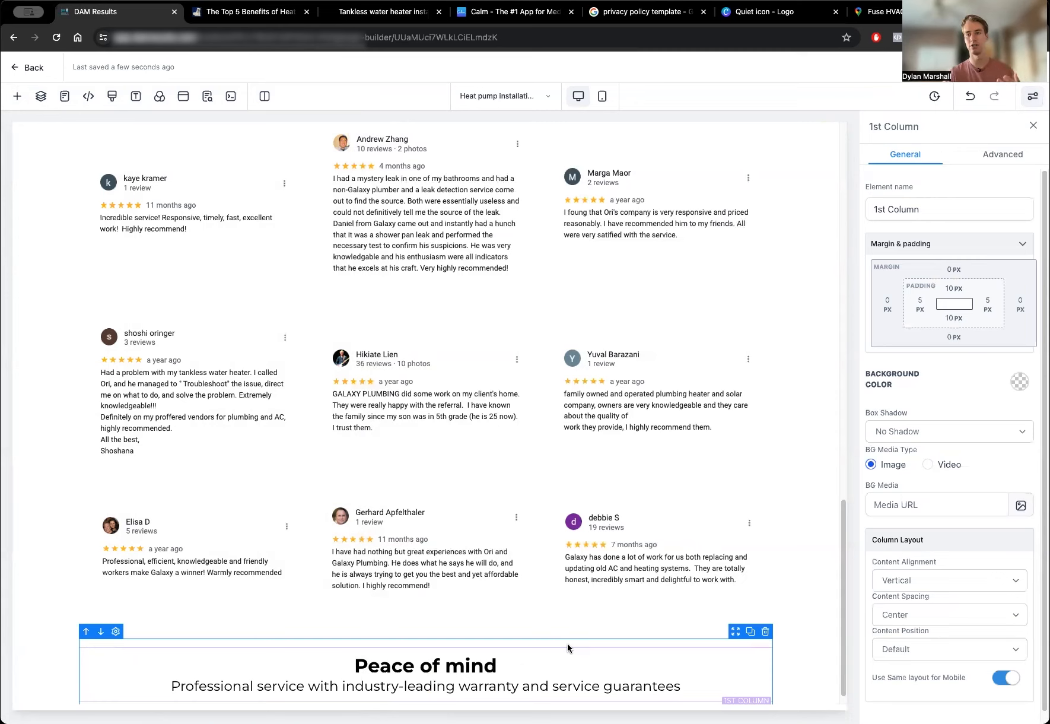
# Review the experience and labor warranty cards in the reference page's Peace of Mind section.
pyautogui.scroll(-1, 570, 648)
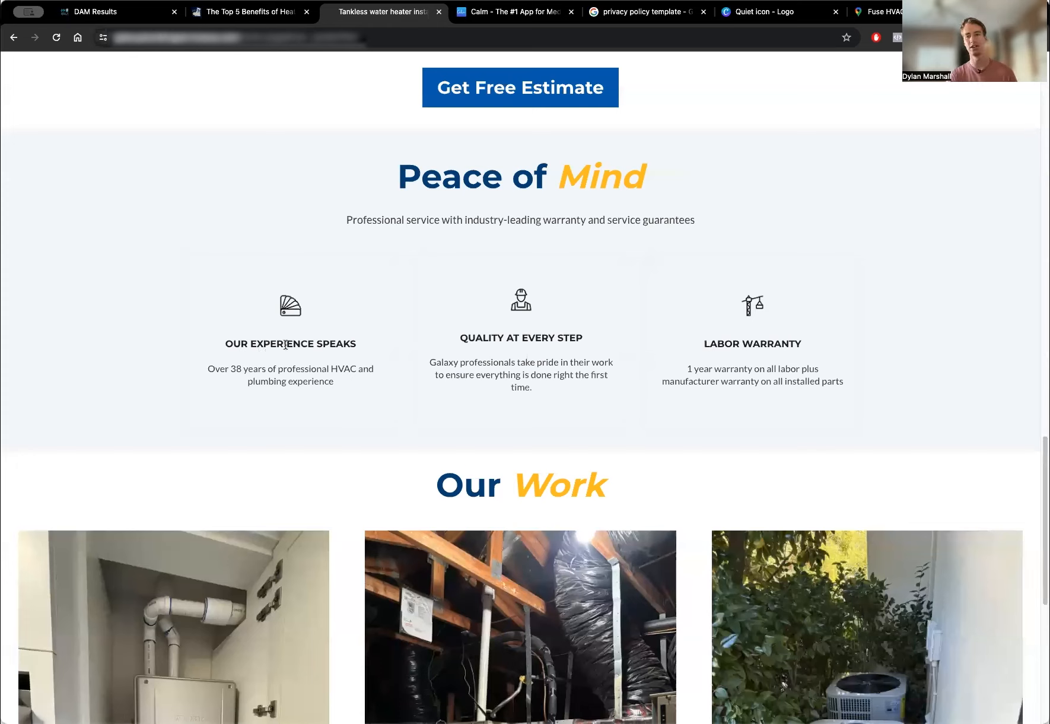
pyautogui.moveTo(285, 344); pyautogui.dragTo(328, 353)
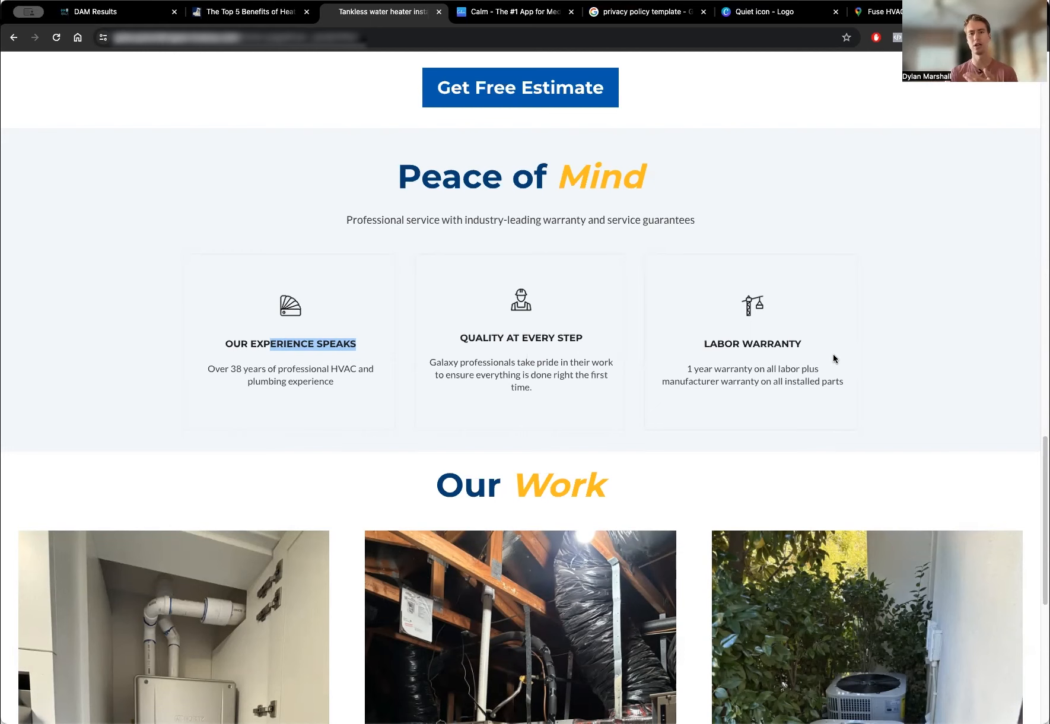
pyautogui.moveTo(714, 369); pyautogui.dragTo(791, 369)
pyautogui.moveTo(865, 369); pyautogui.dragTo(867, 369)
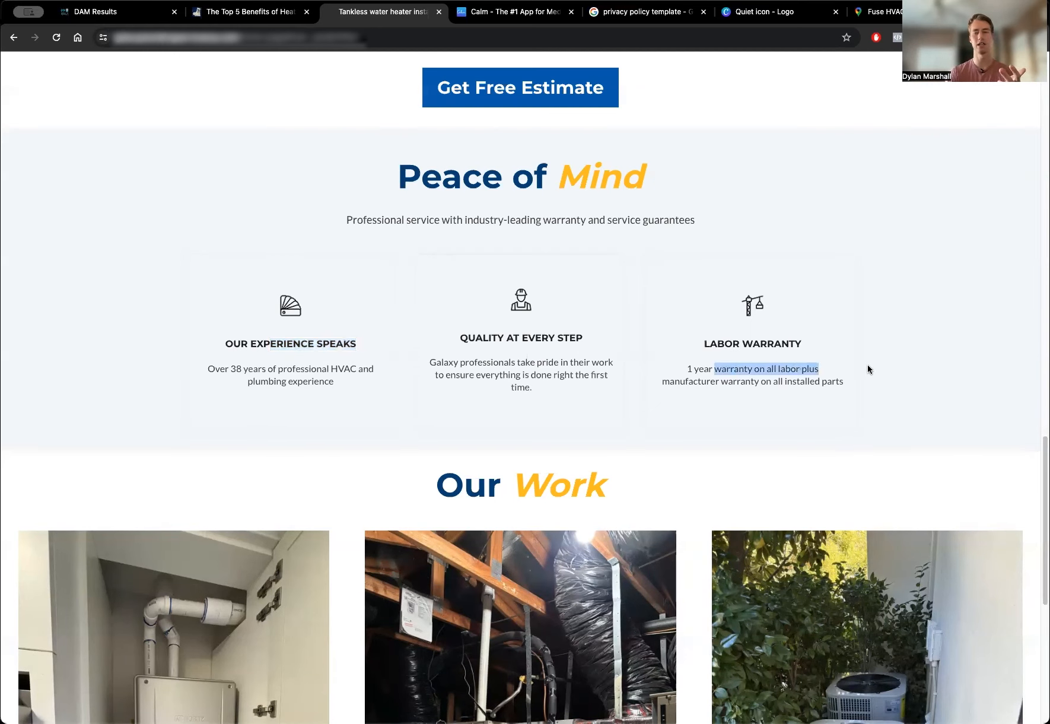
# Add a three-column row beneath the sub-headline in the "Peace of mind" section.
pyautogui.press('super+1')
pyautogui.click(426, 693)
pyautogui.click(177, 259)
pyautogui.scroll(-2, 506, 499)
# Following the reference page's card layout, place an image element in each column of the new three-column row.
pyautogui.click(361, 16)
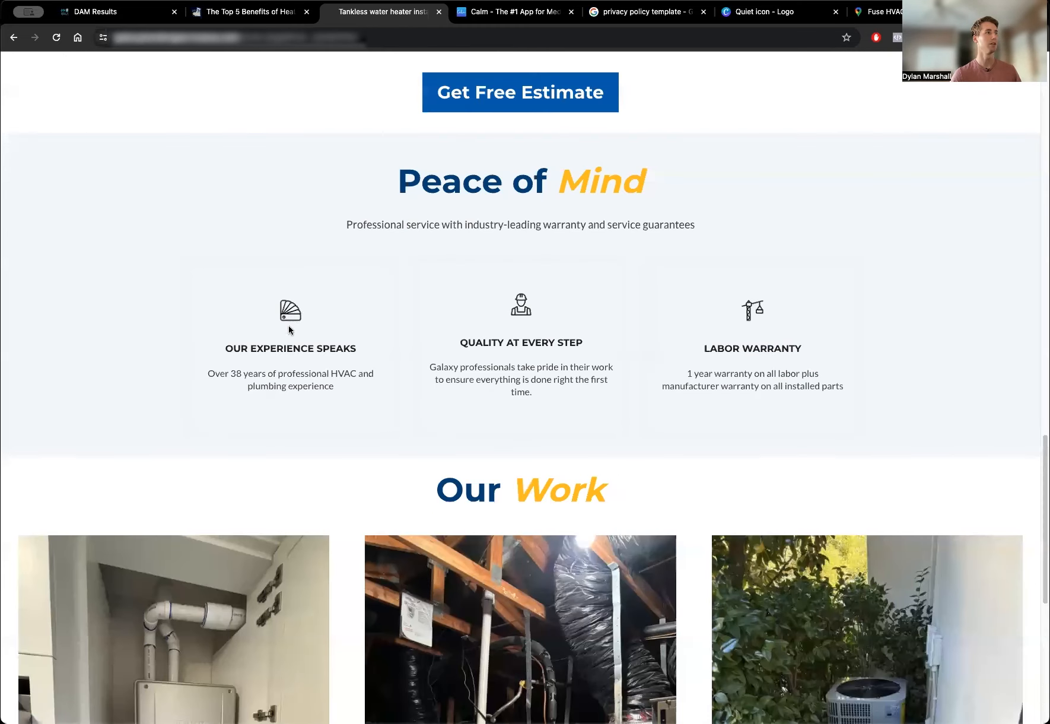
pyautogui.press('super+1')
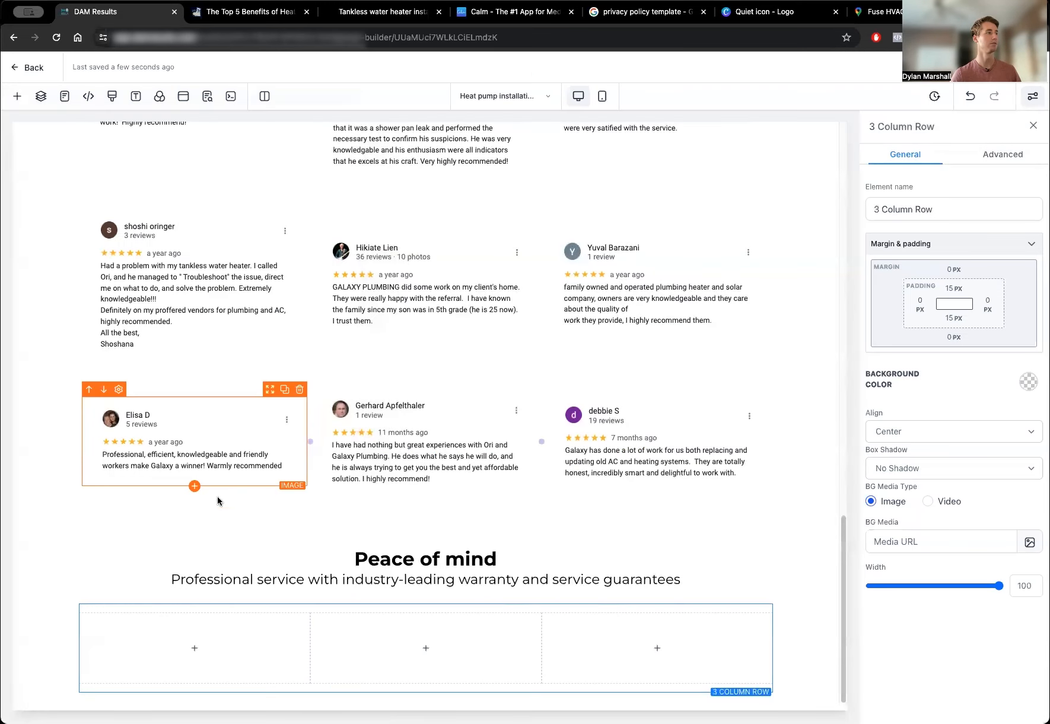
pyautogui.click(199, 647)
pyautogui.click(279, 598)
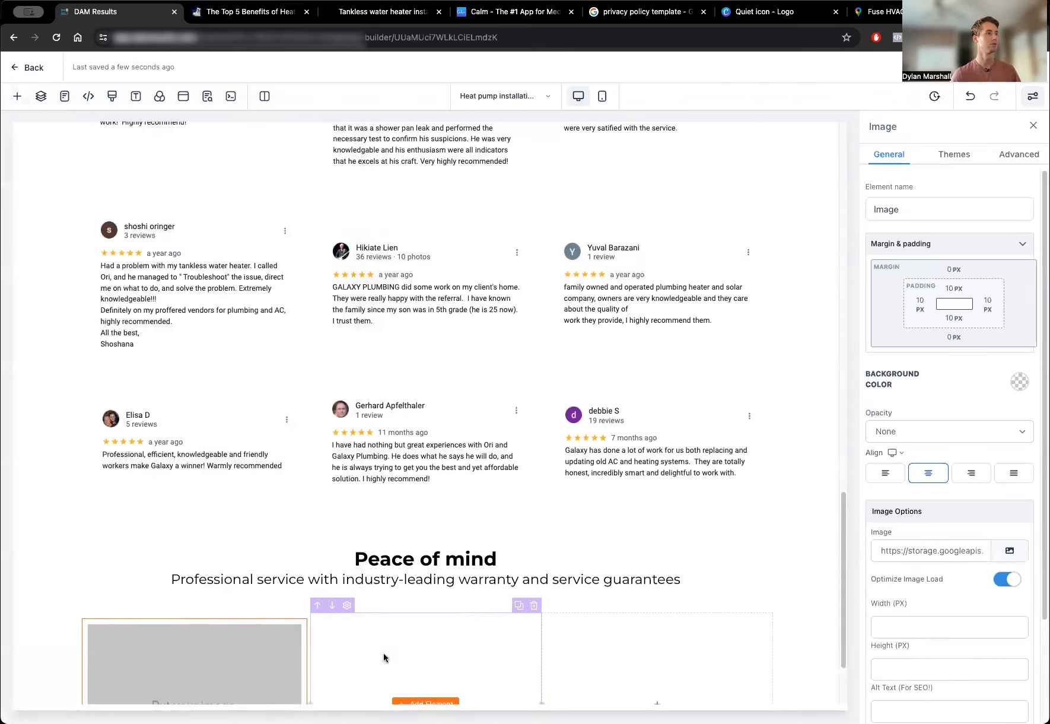
pyautogui.click(433, 705)
pyautogui.click(291, 600)
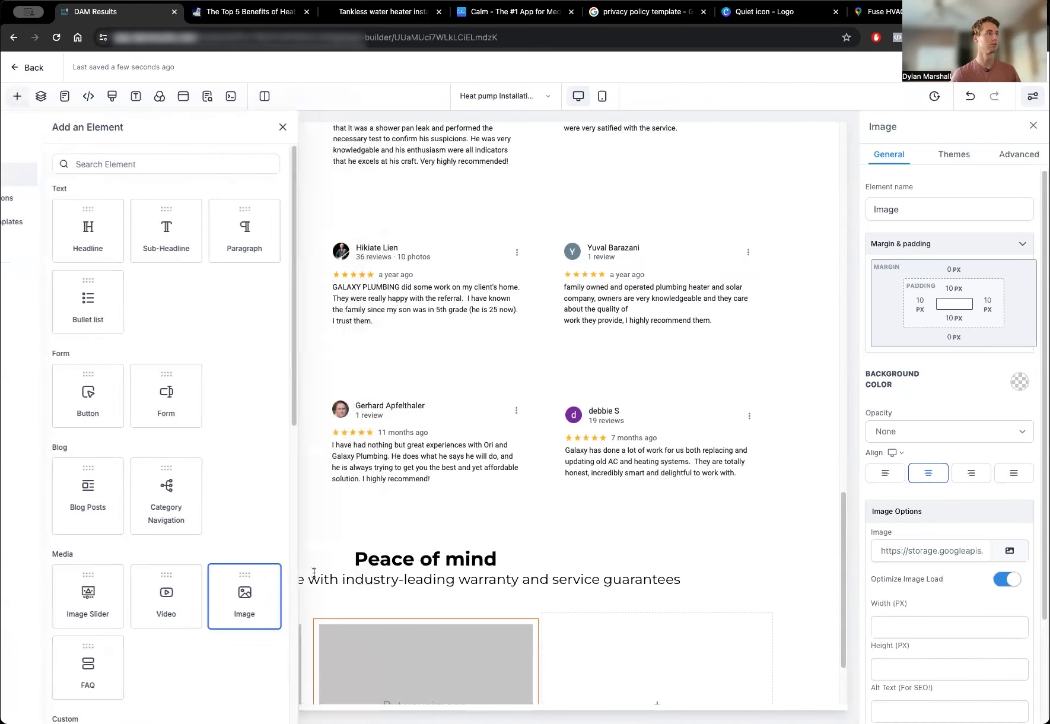
pyautogui.click(655, 592)
pyautogui.click(276, 606)
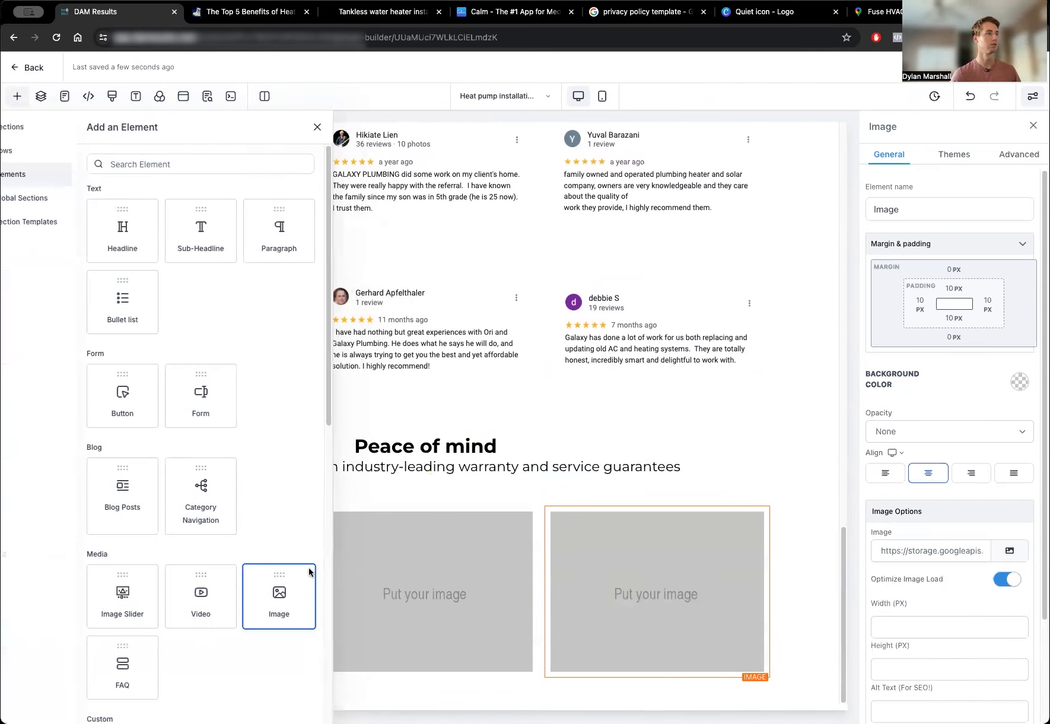
# Add a headline element under each of the three image placeholders.
pyautogui.click(194, 680)
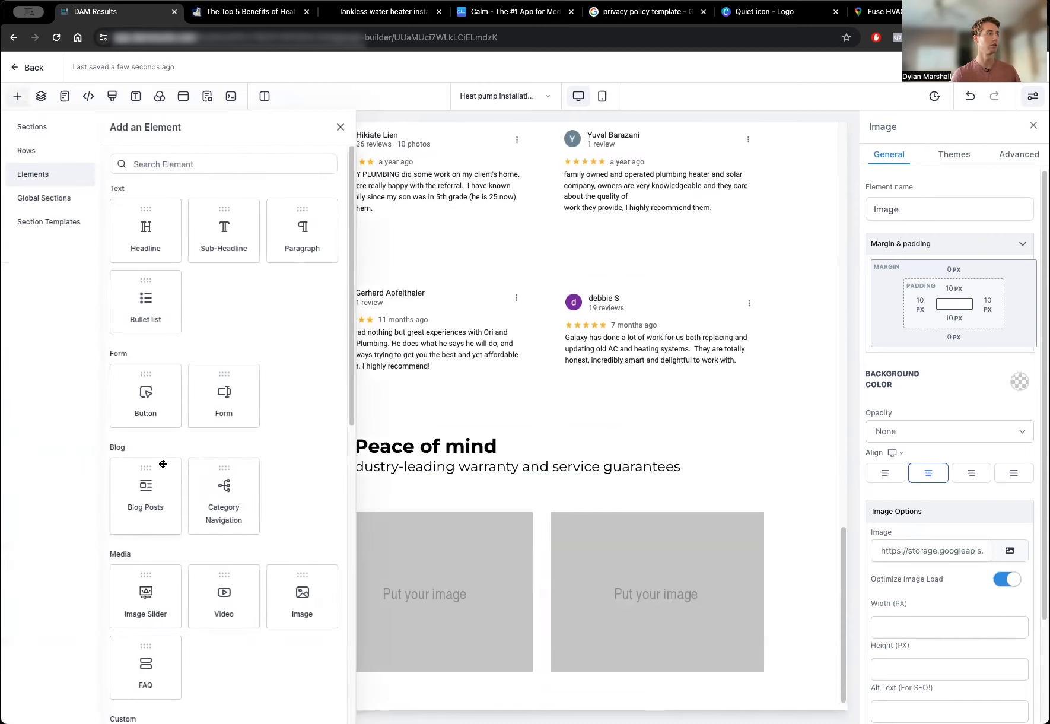
pyautogui.click(159, 208)
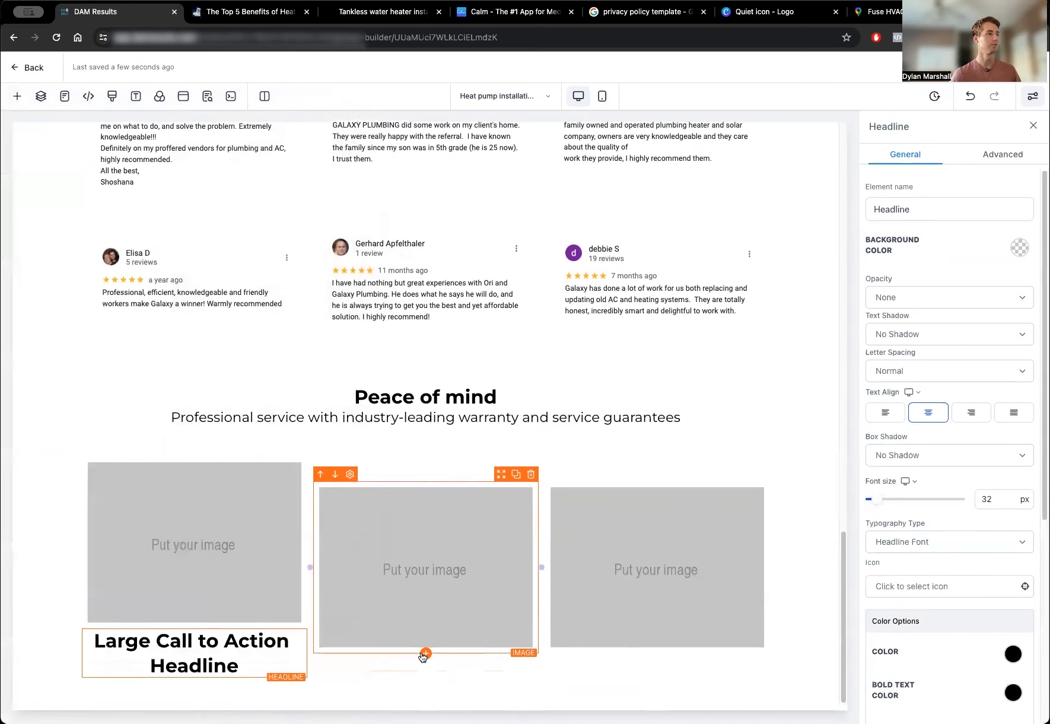
pyautogui.click(426, 653)
pyautogui.click(145, 242)
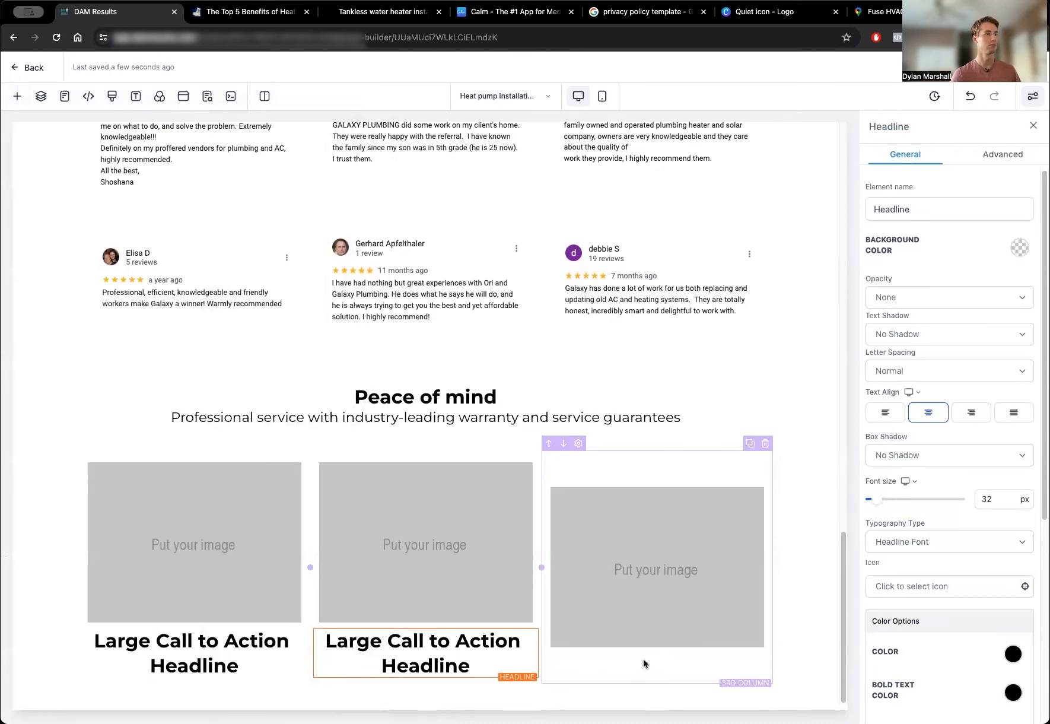
pyautogui.click(656, 653)
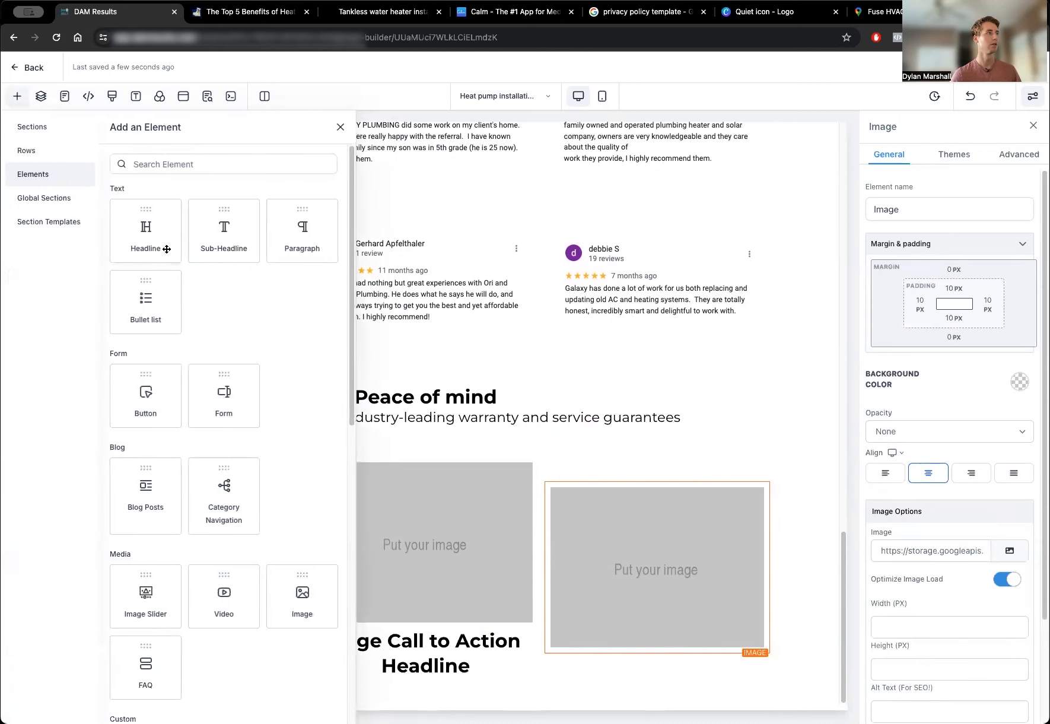
pyautogui.click(166, 249)
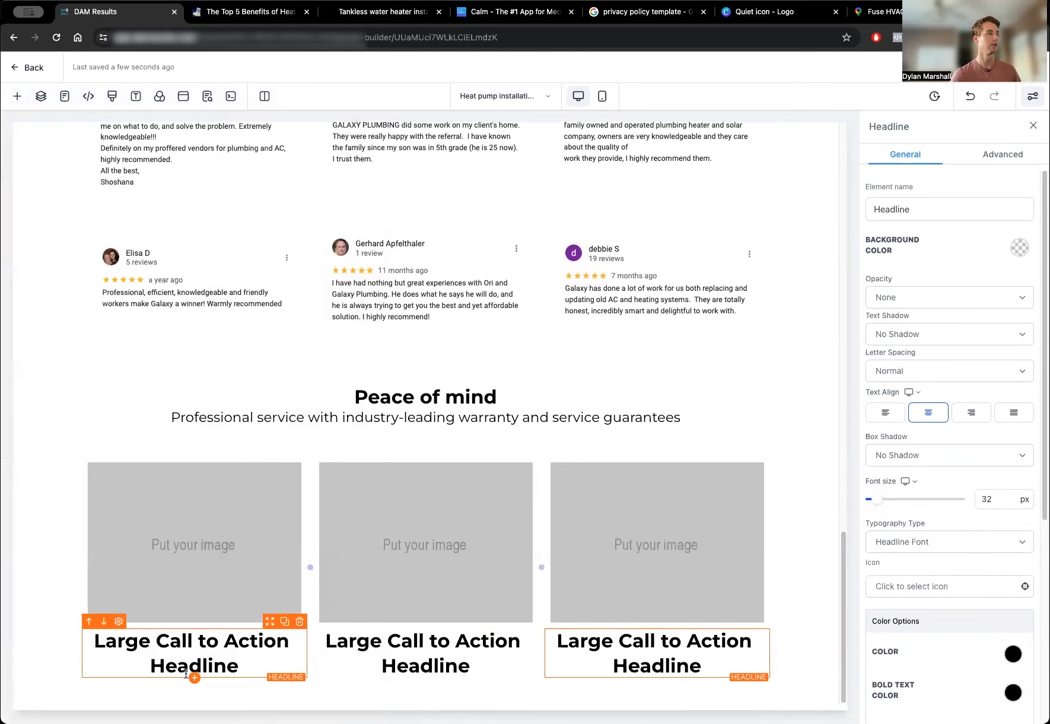
# Add a sub-headline element below the headline in each of the three columns.
pyautogui.click(194, 677)
pyautogui.click(228, 237)
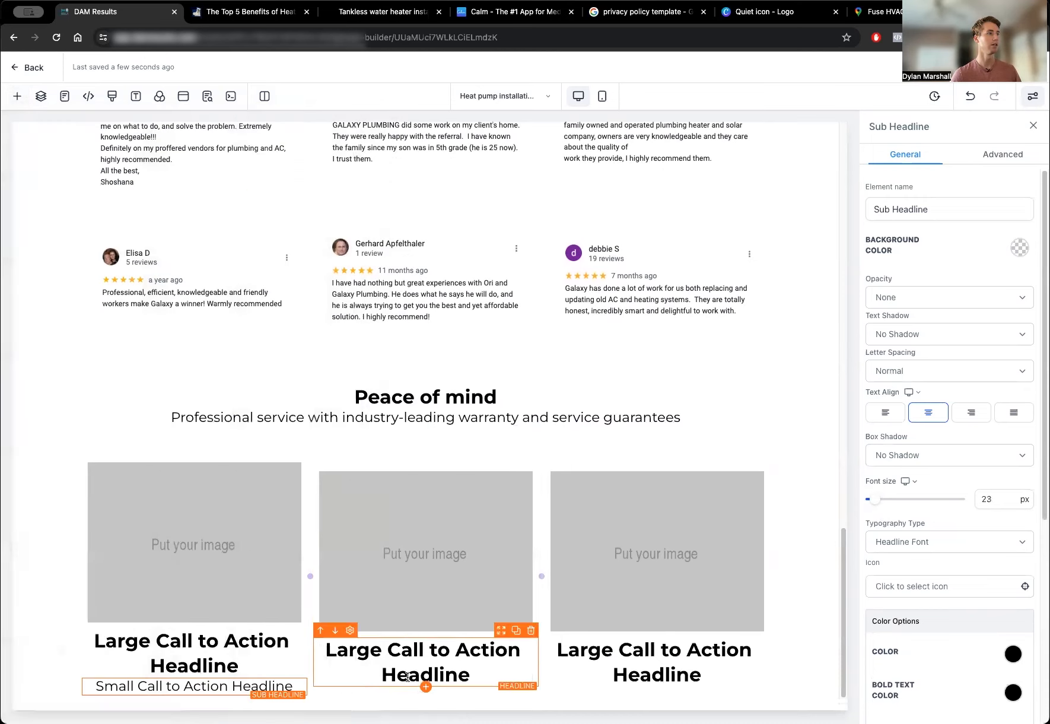
pyautogui.click(426, 687)
pyautogui.click(208, 255)
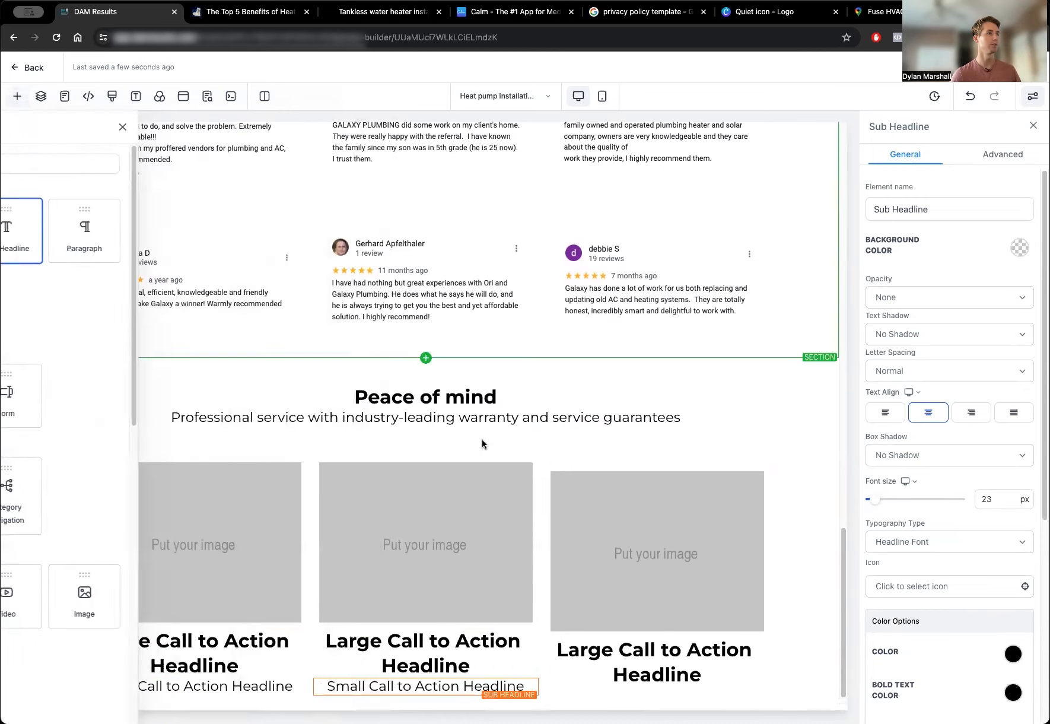
pyautogui.click(657, 686)
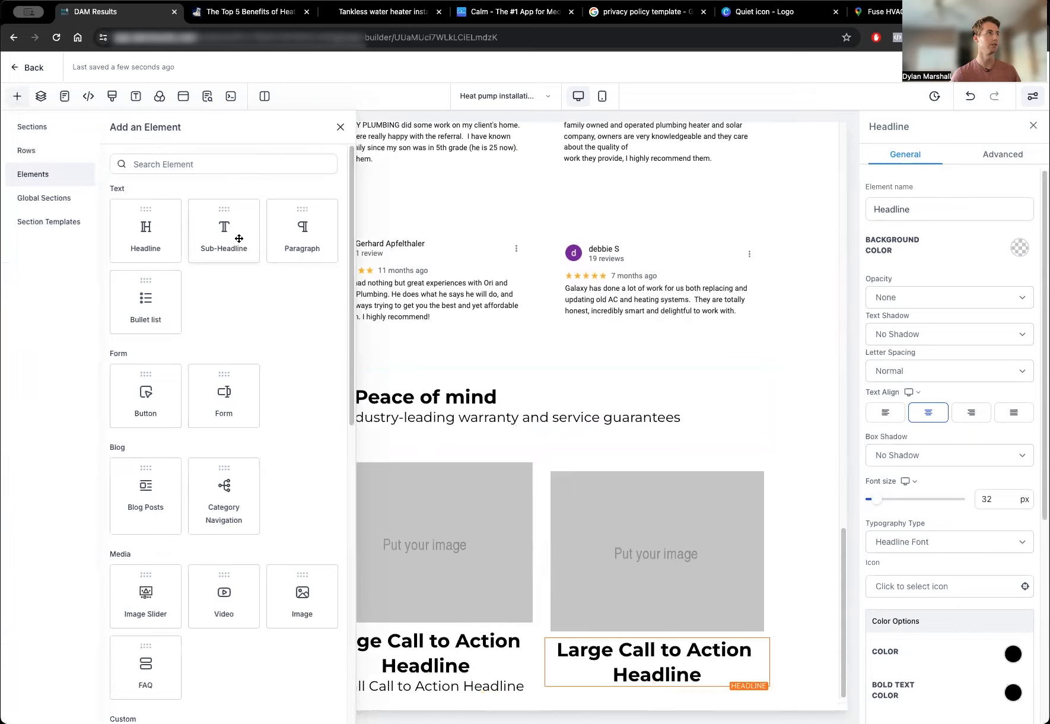
pyautogui.click(239, 238)
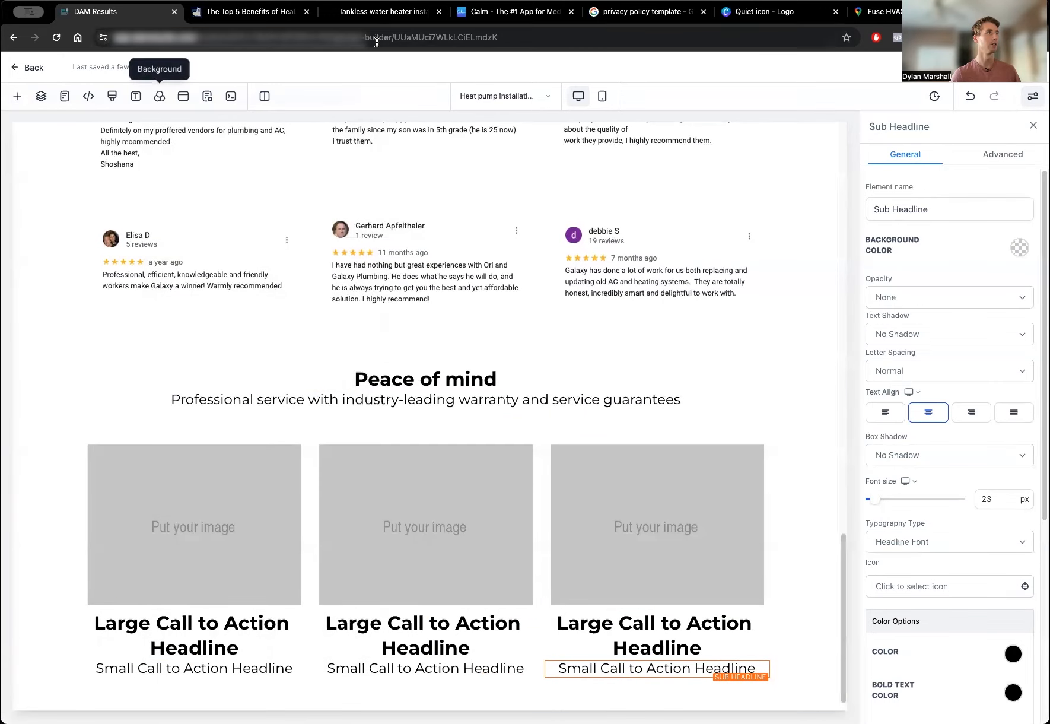
# Reorder the browser tabs so the tankless water heater page sits right beside the page builder.
pyautogui.click(383, 12)
pyautogui.moveTo(334, 22); pyautogui.dragTo(205, 18)
pyautogui.click(124, 19)
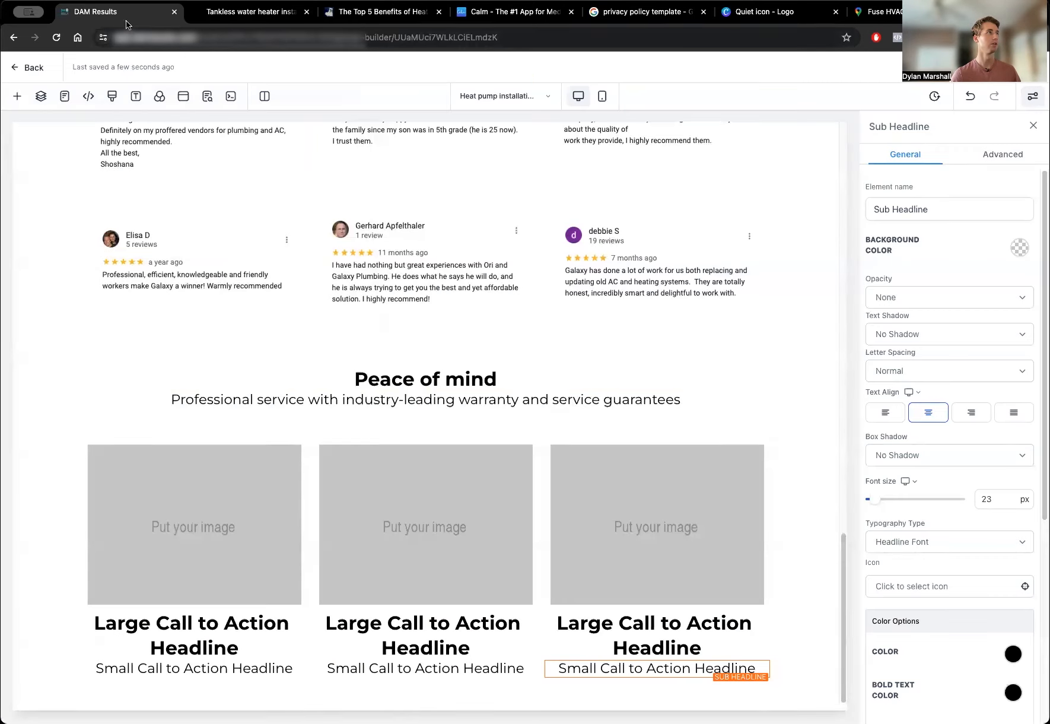
# Replace the first column's placeholder headline with "Our experience speaks".
pyautogui.click(222, 639)
pyautogui.press('super+a')
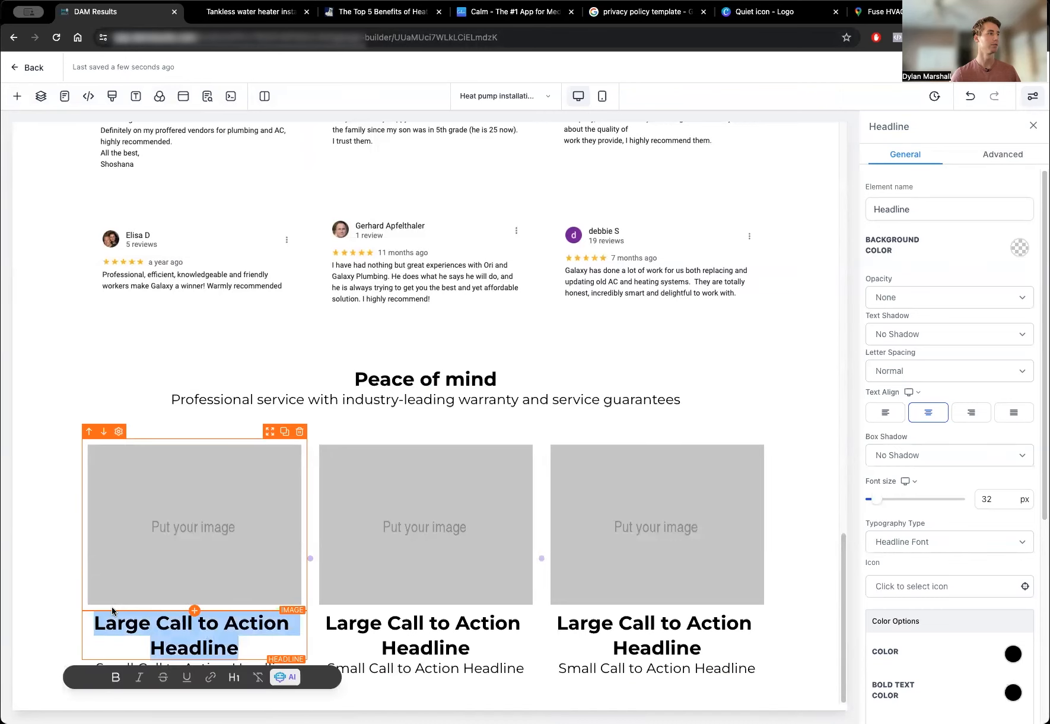
pyautogui.write('Experiences')
pyautogui.press('BackSpace')
pyautogui.write('speaks')
pyautogui.click(93, 634)
pyautogui.write('Our')
pyautogui.click(158, 632)
pyautogui.press('Delete')
pyautogui.write('e')
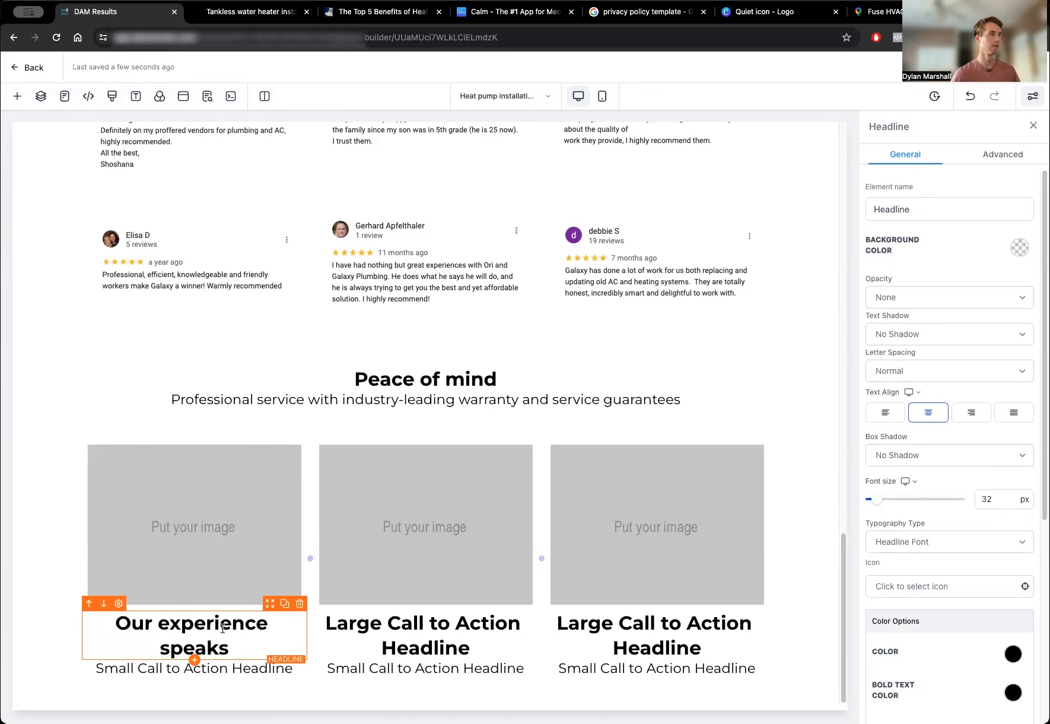
# Following the reference page, change the second column's headline to "Quality at every step".
pyautogui.click(234, 13)
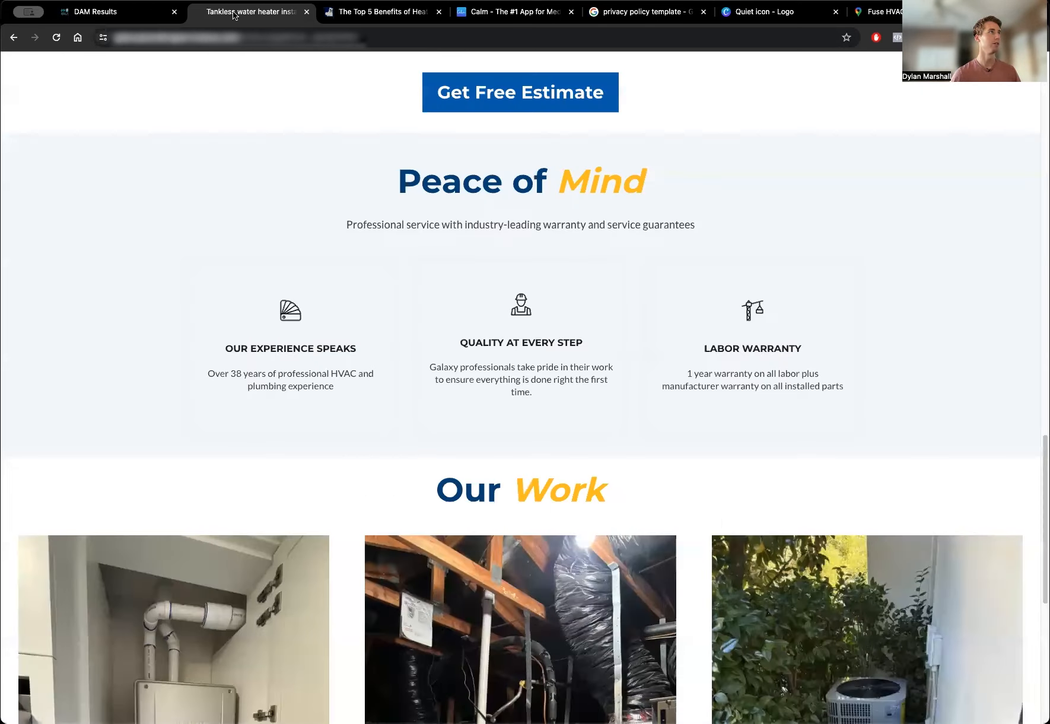
pyautogui.click(121, 16)
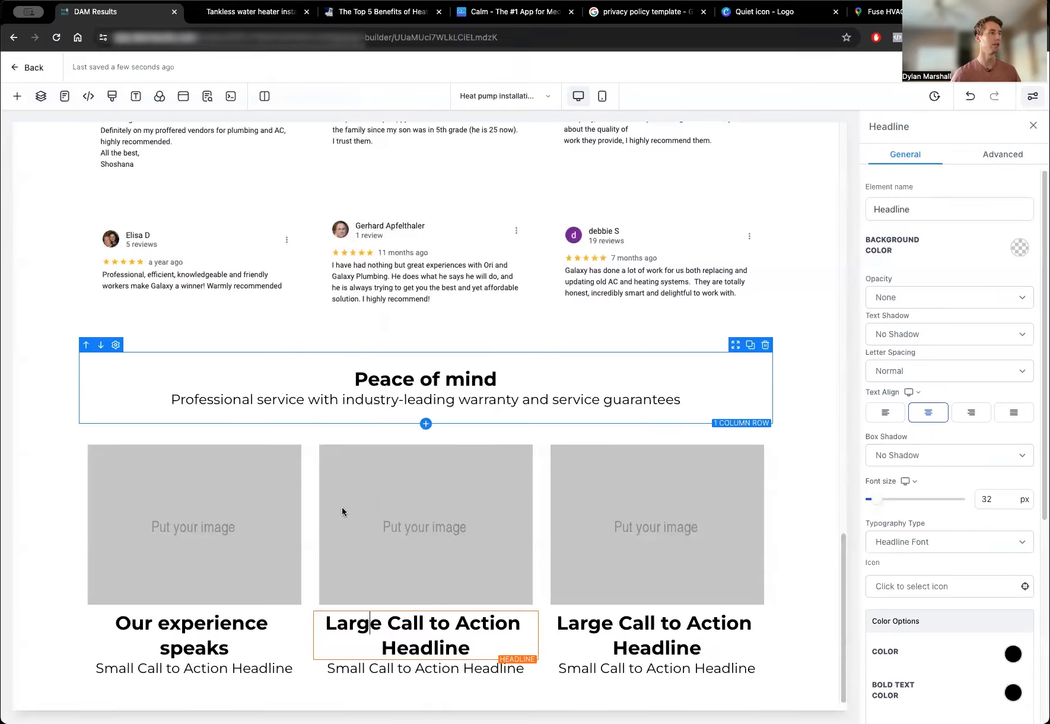
pyautogui.moveTo(472, 640); pyautogui.dragTo(328, 612)
pyautogui.click(438, 648)
pyautogui.moveTo(469, 648); pyautogui.dragTo(325, 617)
pyautogui.write('Ouality at ')
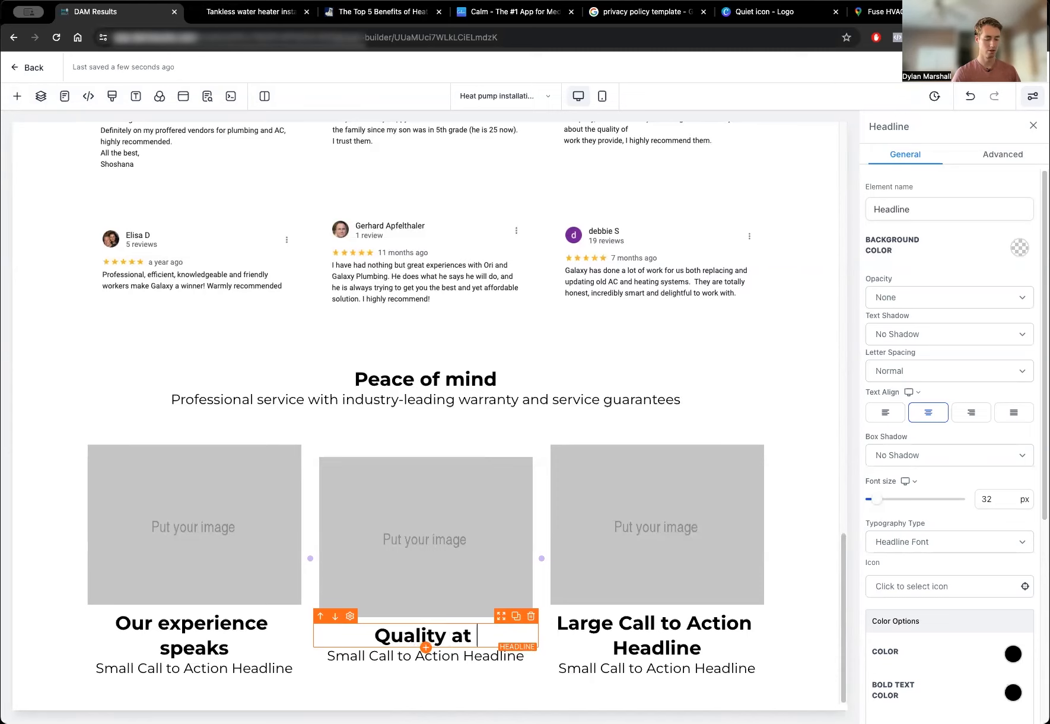
pyautogui.write('every step')
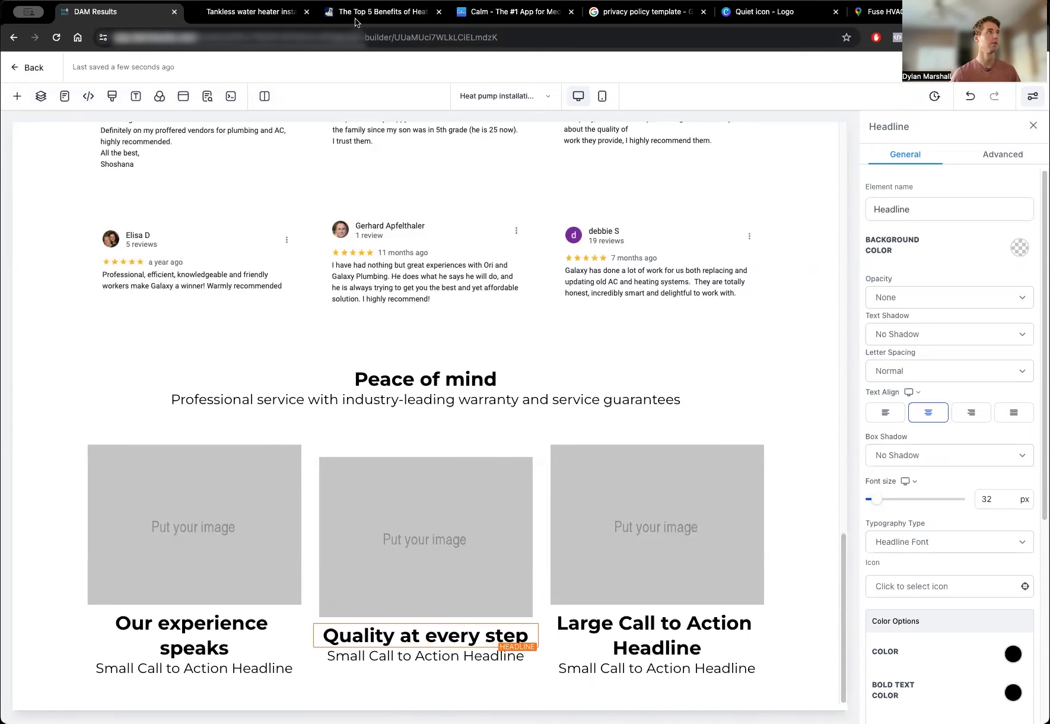
# Check the reference page's third card and change the third column's headline to "Labor and parts warranty".
pyautogui.click(218, 22)
pyautogui.hotkey('ctrl', 'shift', 'Tab')
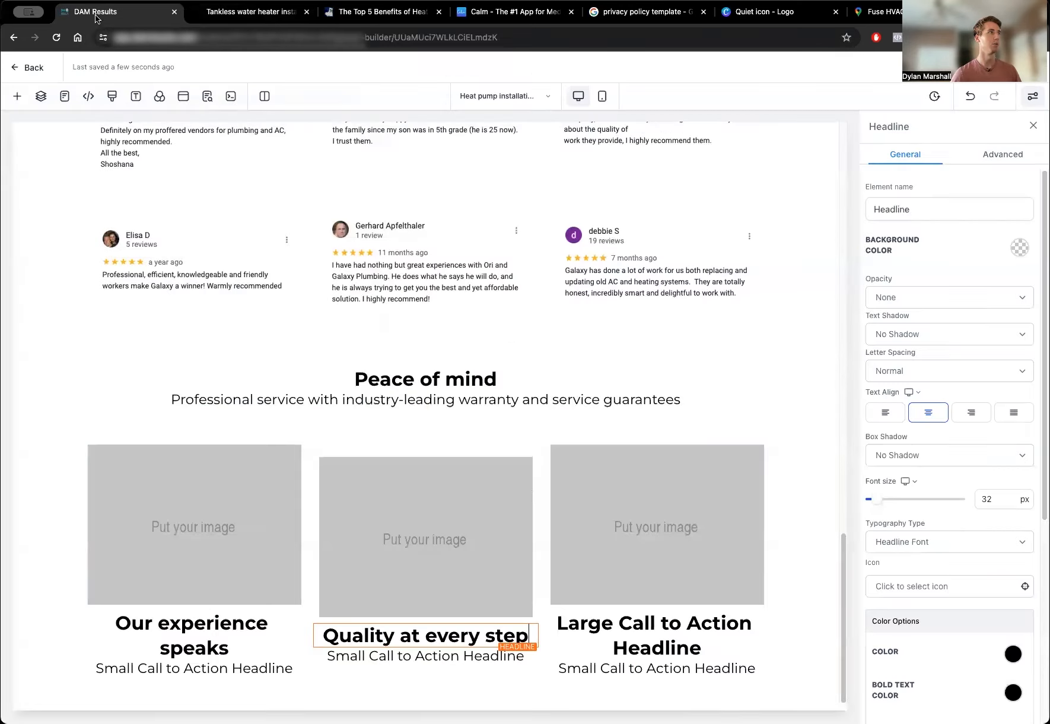
pyautogui.click(623, 631)
pyautogui.tripleClick(623, 630)
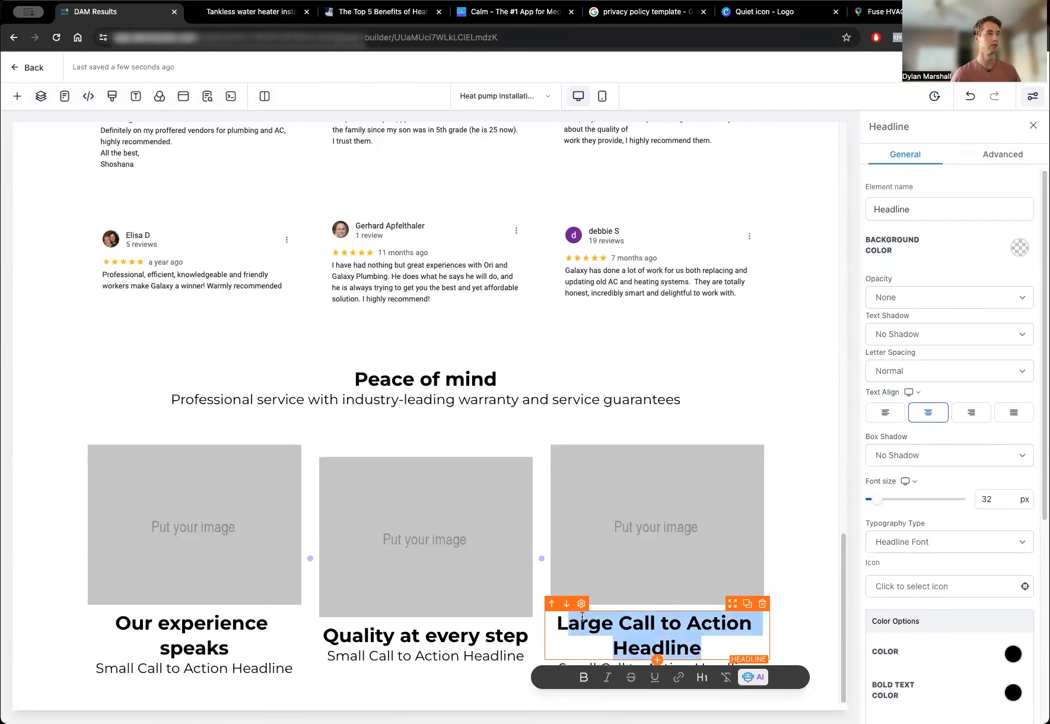
pyautogui.write('Labor and p')
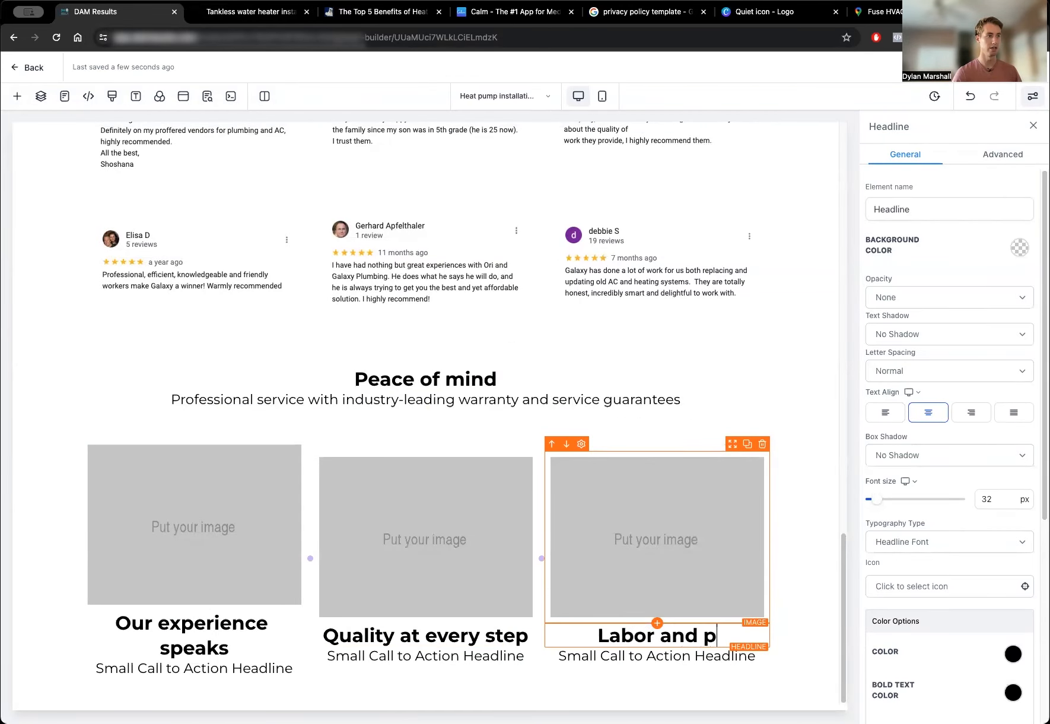
pyautogui.write('arts wa')
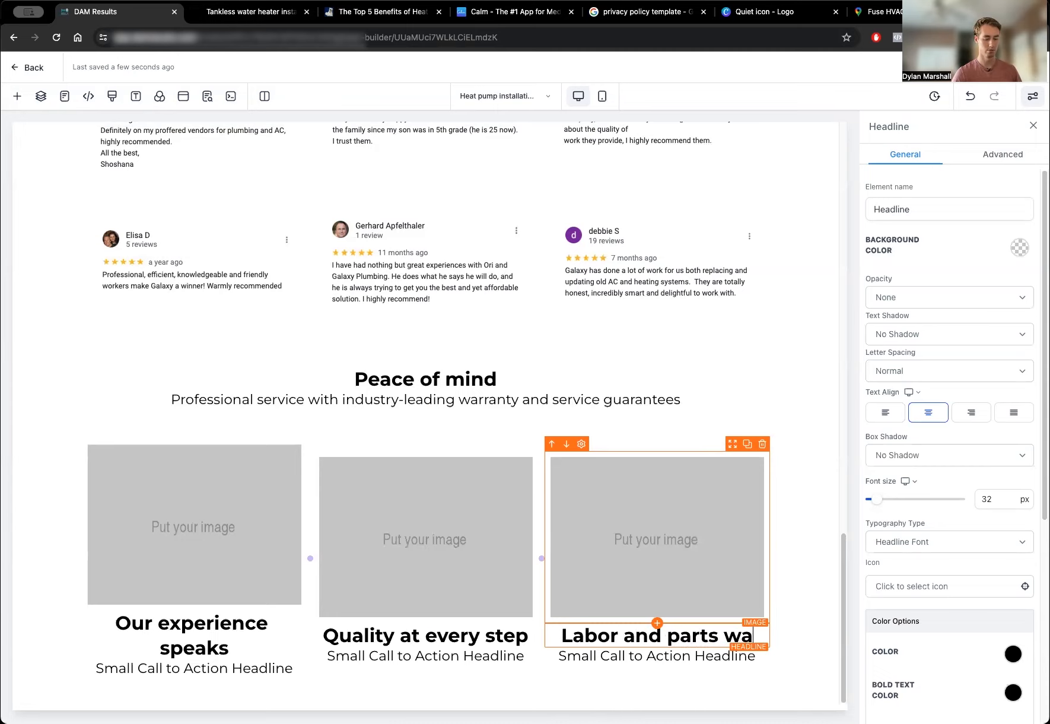
pyautogui.write('rranty')
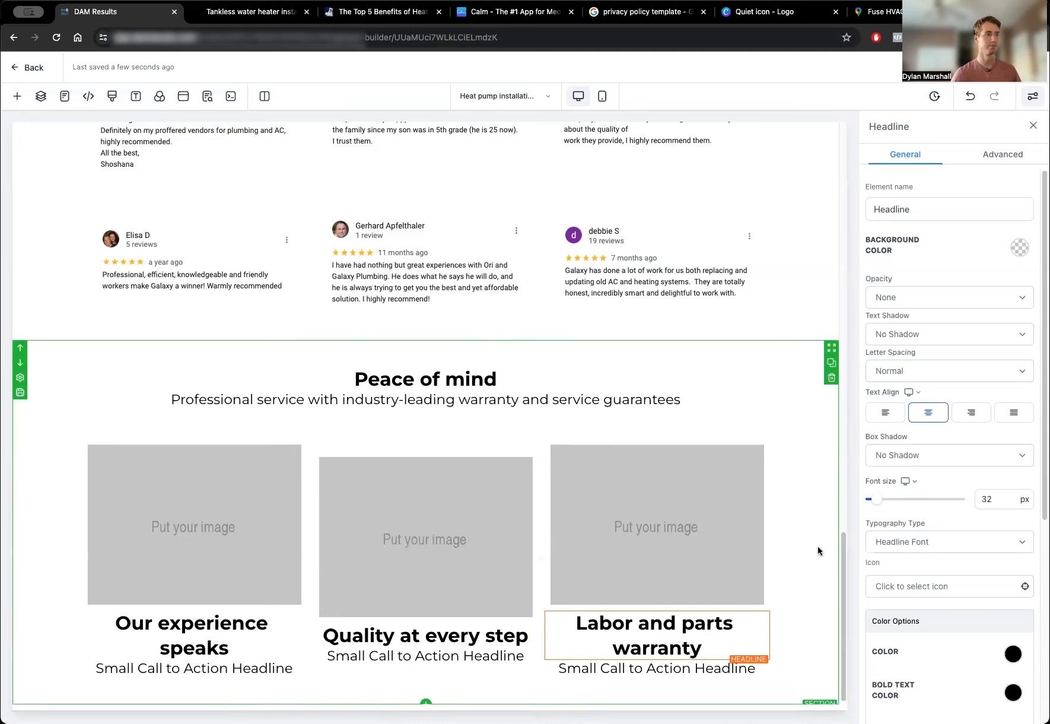
# Copy "Over 38 years of professional HVAC and plumbing experience" from the reference page into the first column's sub-headline.
pyautogui.click(180, 668)
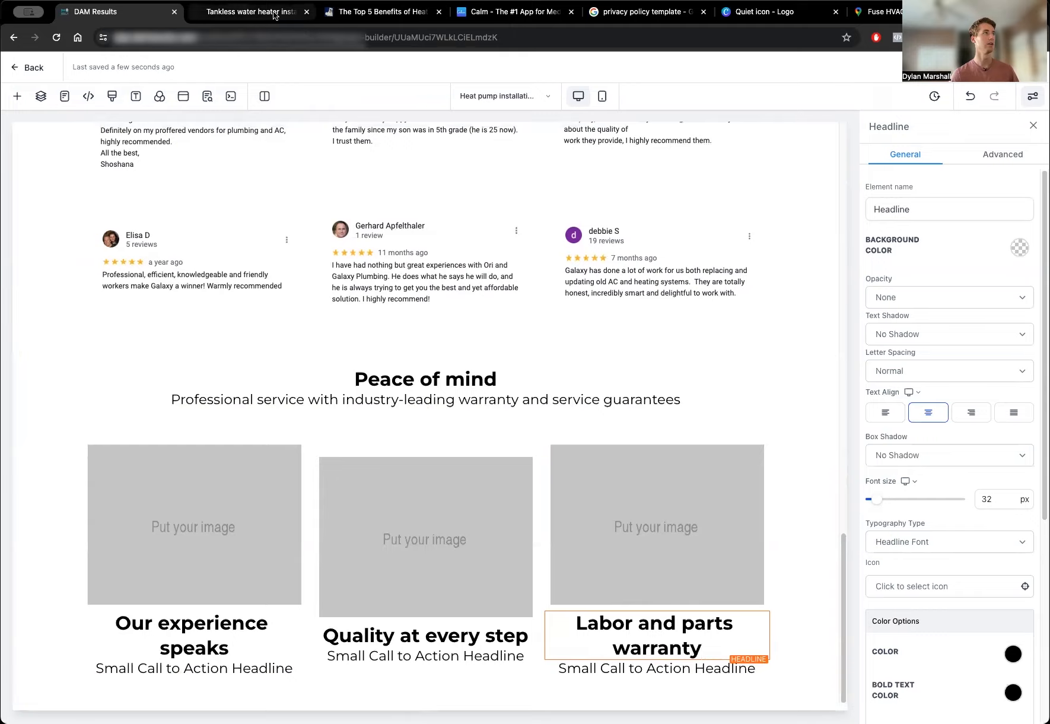
pyautogui.click(251, 11)
pyautogui.moveTo(332, 389); pyautogui.dragTo(206, 376)
pyautogui.rightClick(224, 372)
pyautogui.click(237, 398)
pyautogui.click(102, 23)
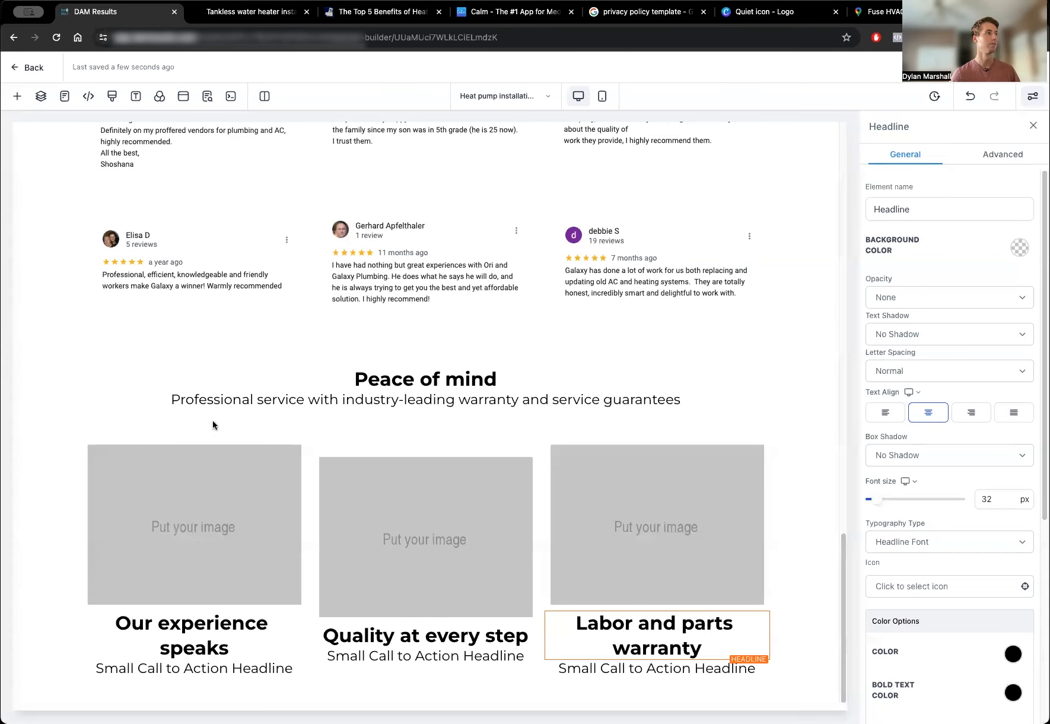
pyautogui.click(123, 664)
pyautogui.doubleClick(122, 659)
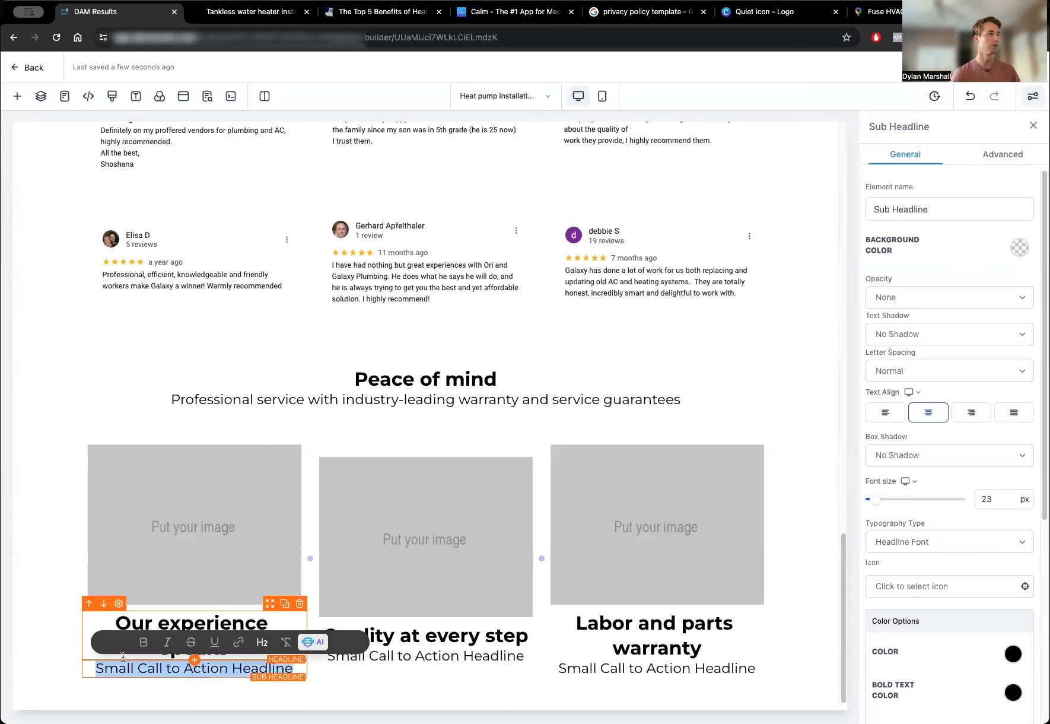
pyautogui.press('super+v')
pyautogui.scroll(-1, 196, 629)
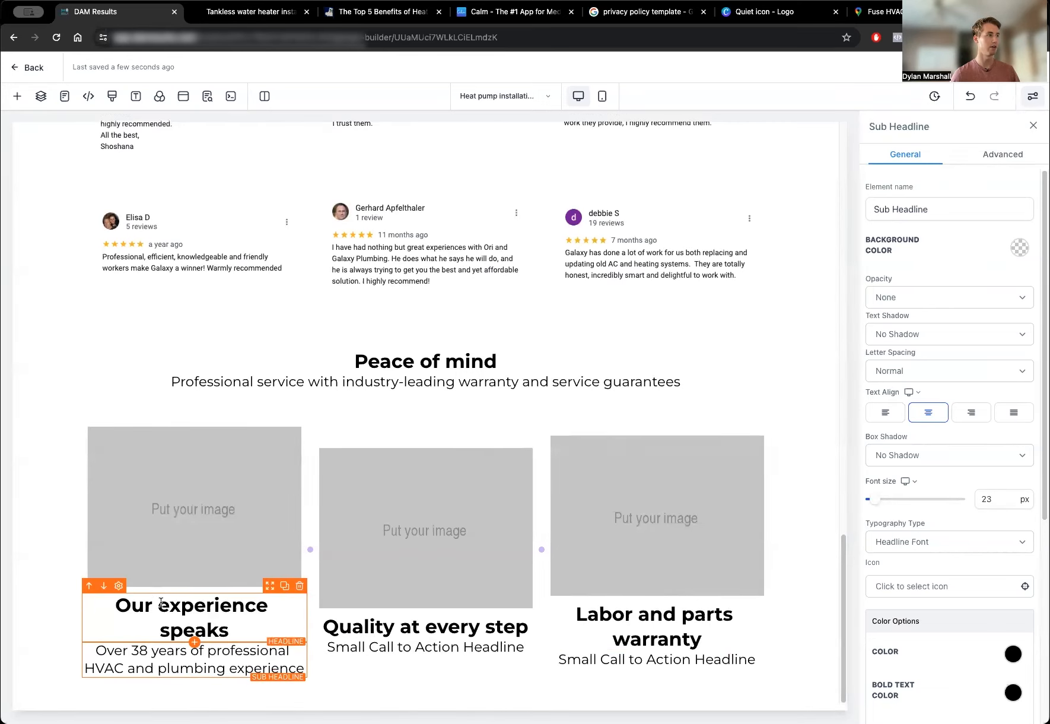
# Fill the second column's sub-headline with the reference text "Galaxy professionals take pride in their work to ensure everything is done right the first time.".
pyautogui.click(210, 623)
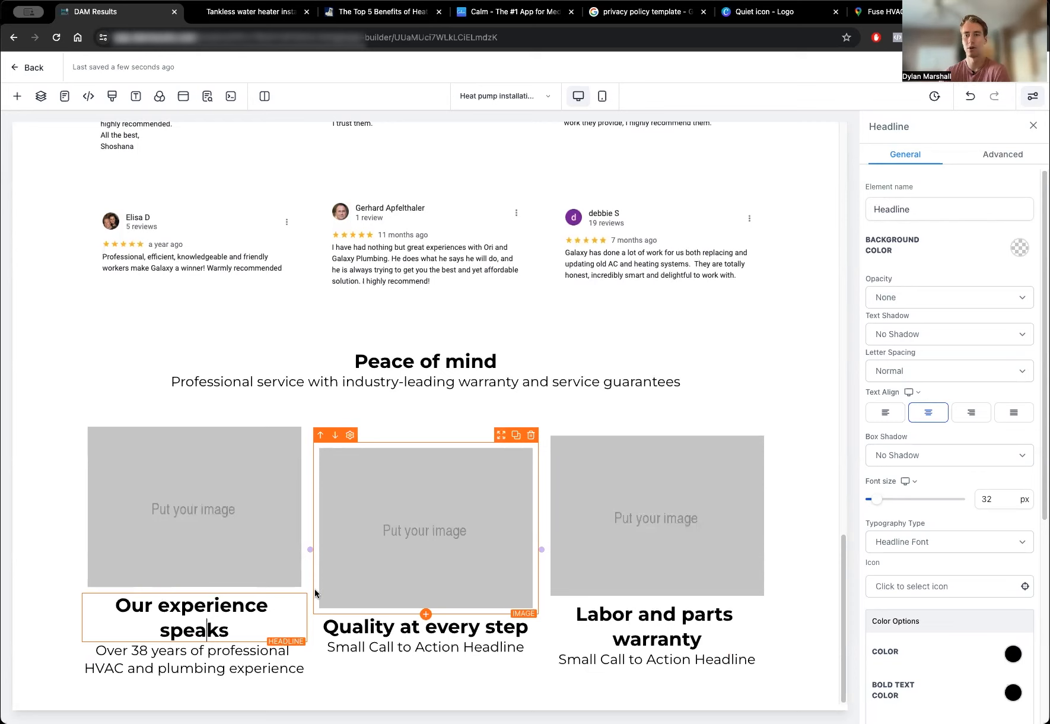
pyautogui.click(207, 653)
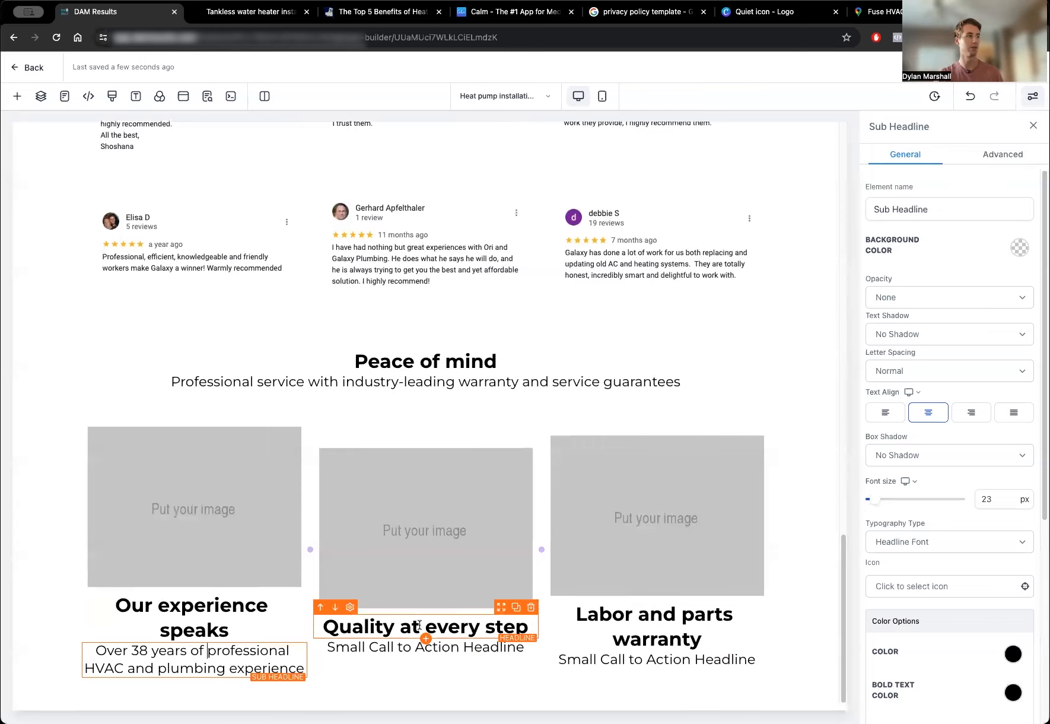
pyautogui.moveTo(525, 647); pyautogui.dragTo(322, 643)
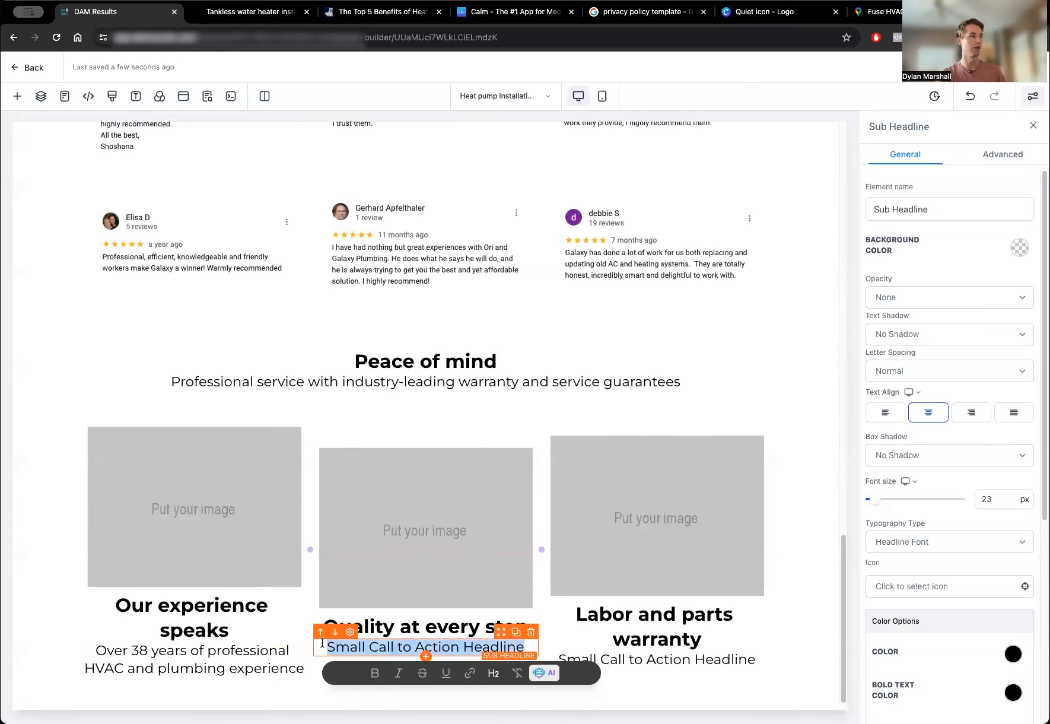
pyautogui.press('super+v')
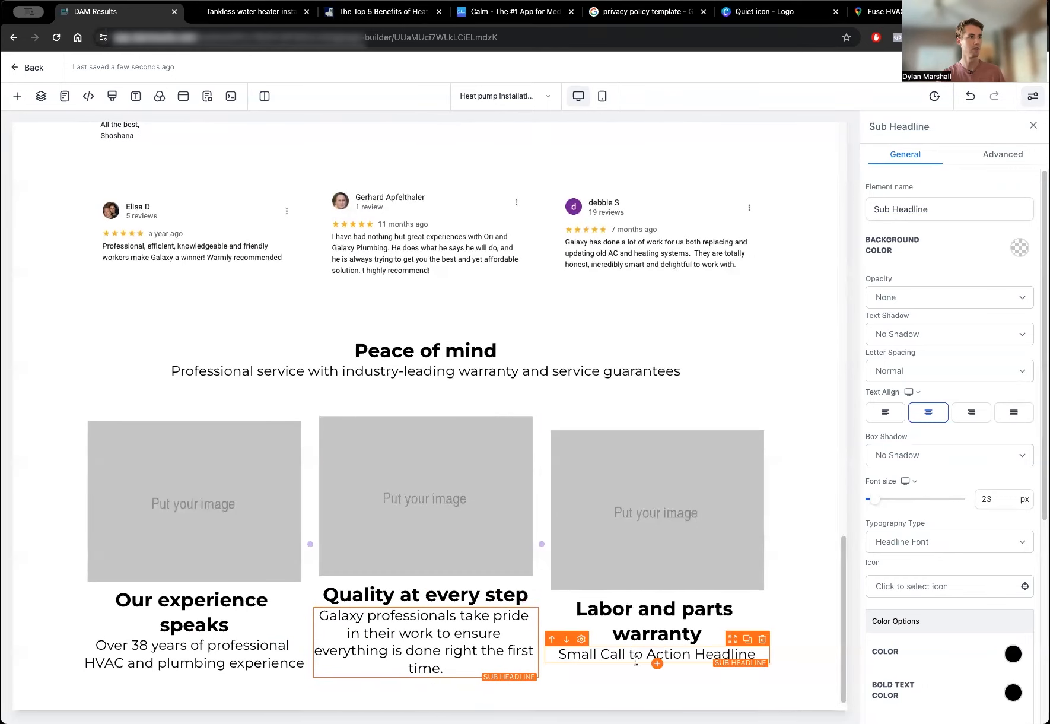
# Copy "1 year warranty on all labor plus manufacturer warranty on all installed parts" from the reference page into the third column's sub-headline.
pyautogui.click(213, 13)
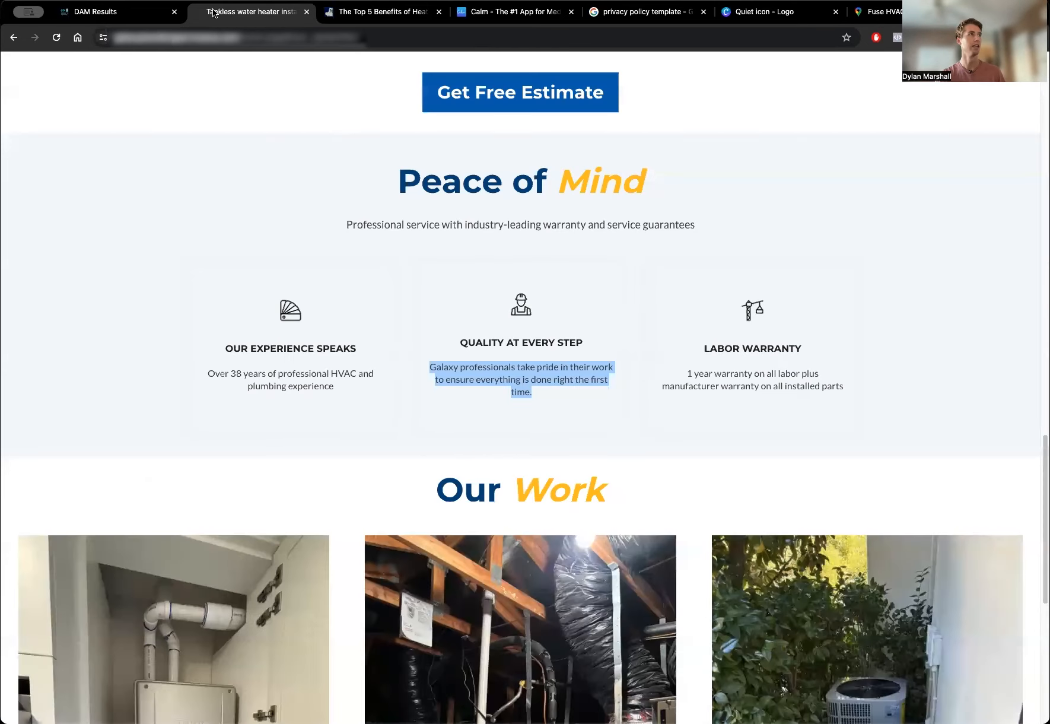
pyautogui.moveTo(687, 370); pyautogui.dragTo(848, 391)
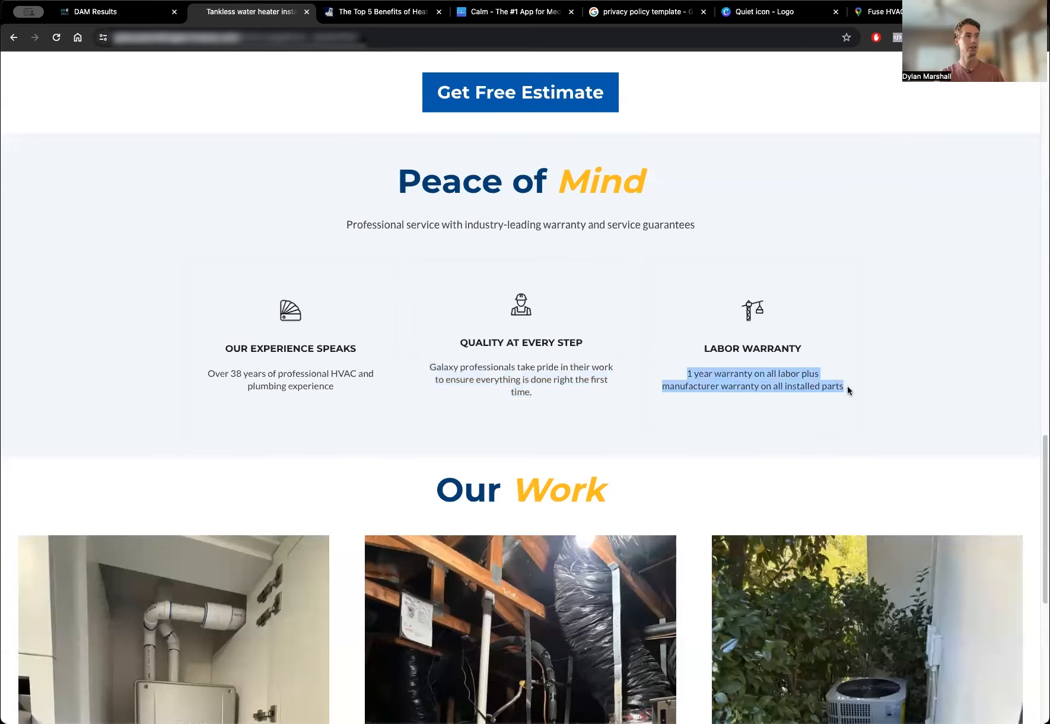
pyautogui.press('super+c')
pyautogui.hotkey('ctrl', 'shift', 'Tab')
pyautogui.press('super+v')
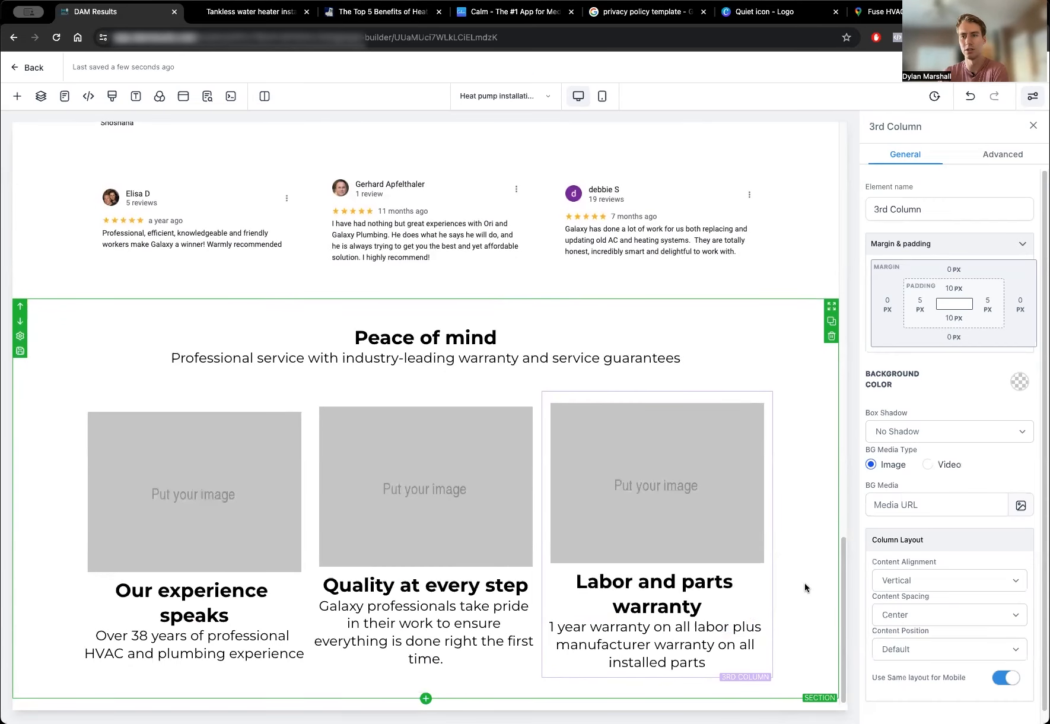
pyautogui.click(665, 595)
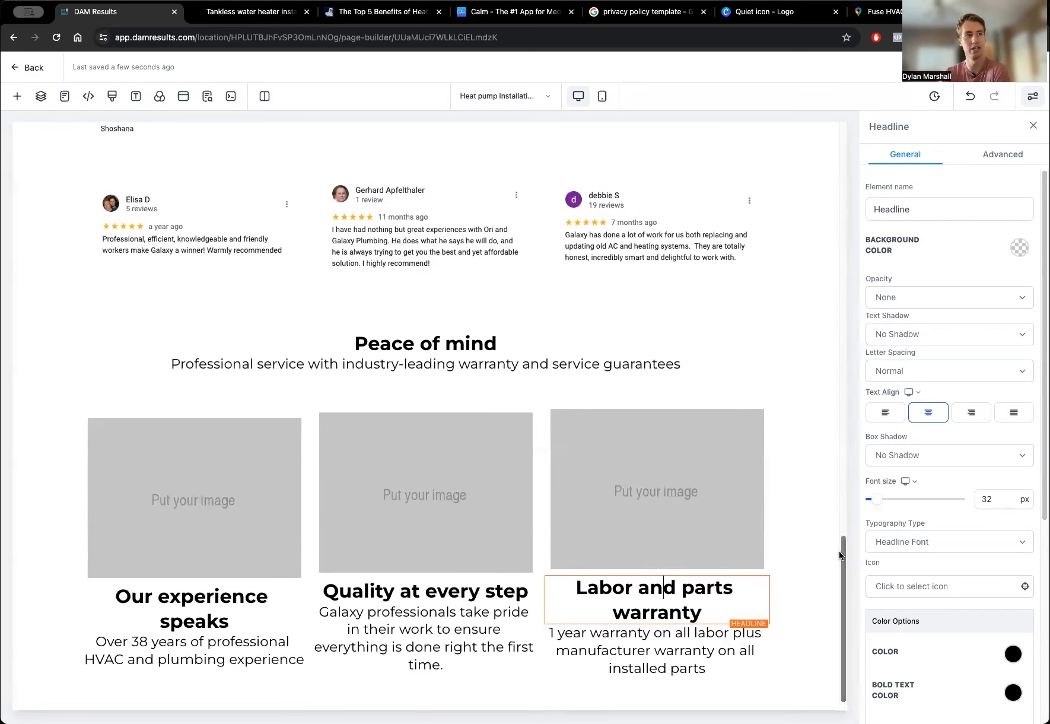
pyautogui.click(689, 635)
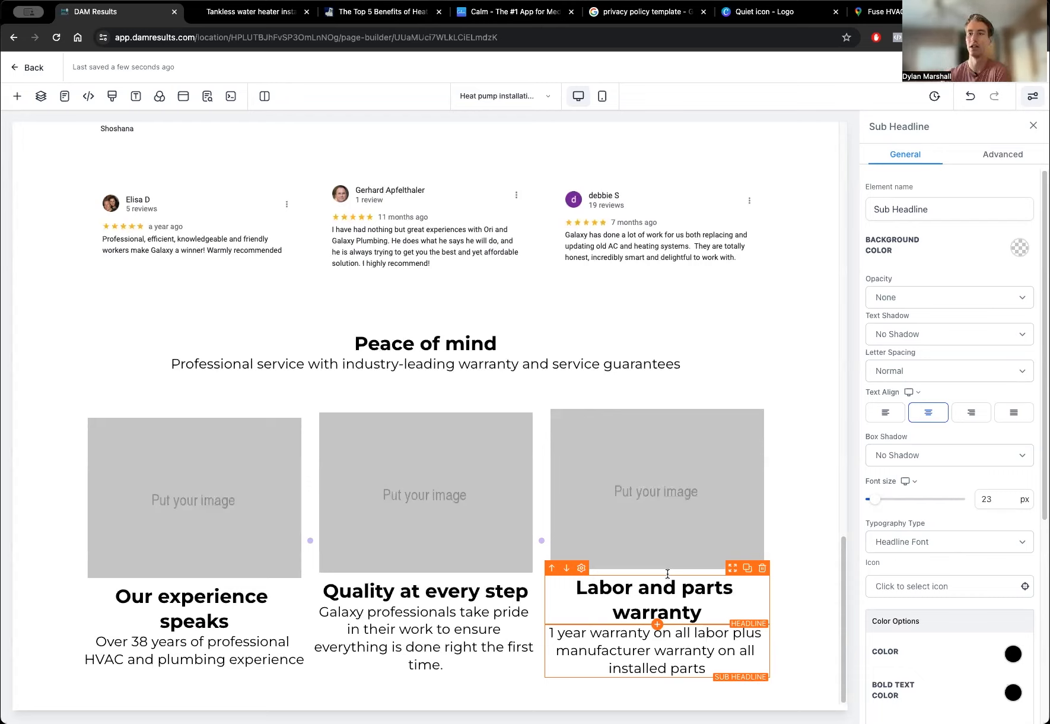
pyautogui.click(706, 633)
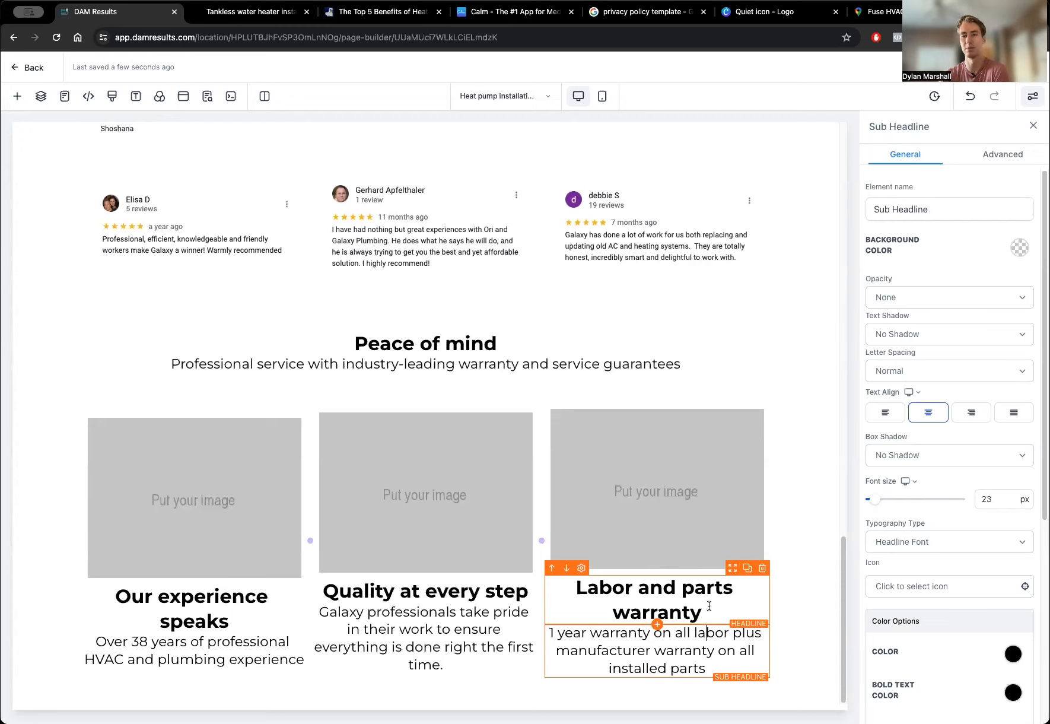
# In the Canva logo design, replace the quiet graphic with the person-and-five-stars graphic from a graphics search for "experience".
pyautogui.click(242, 483)
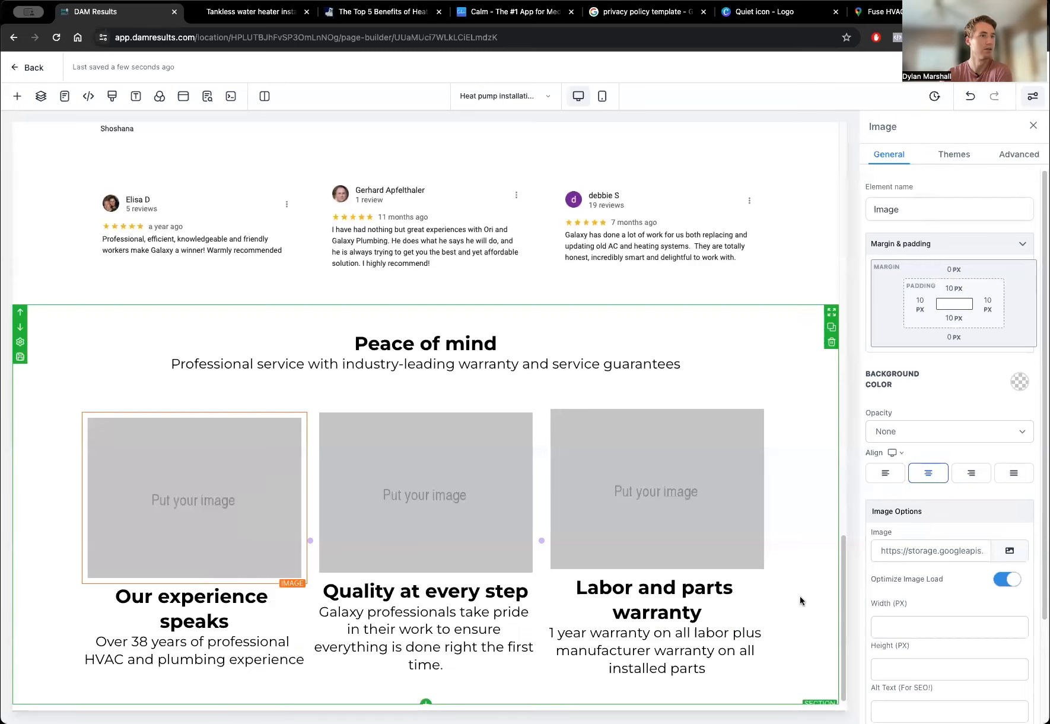
pyautogui.click(763, 15)
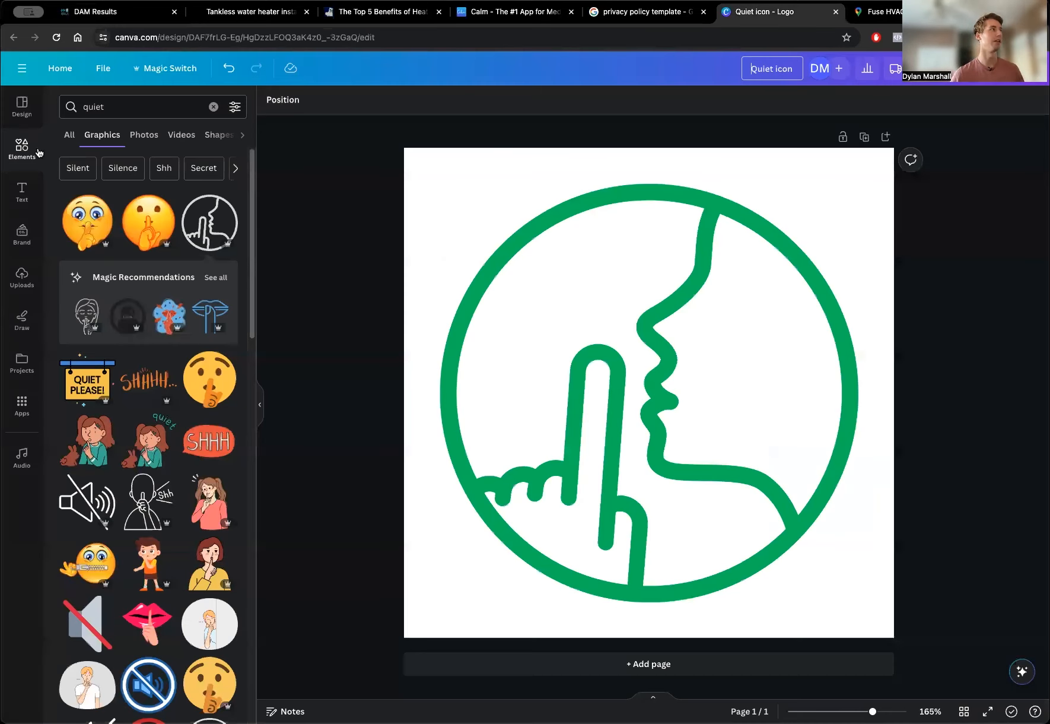
pyautogui.click(213, 107)
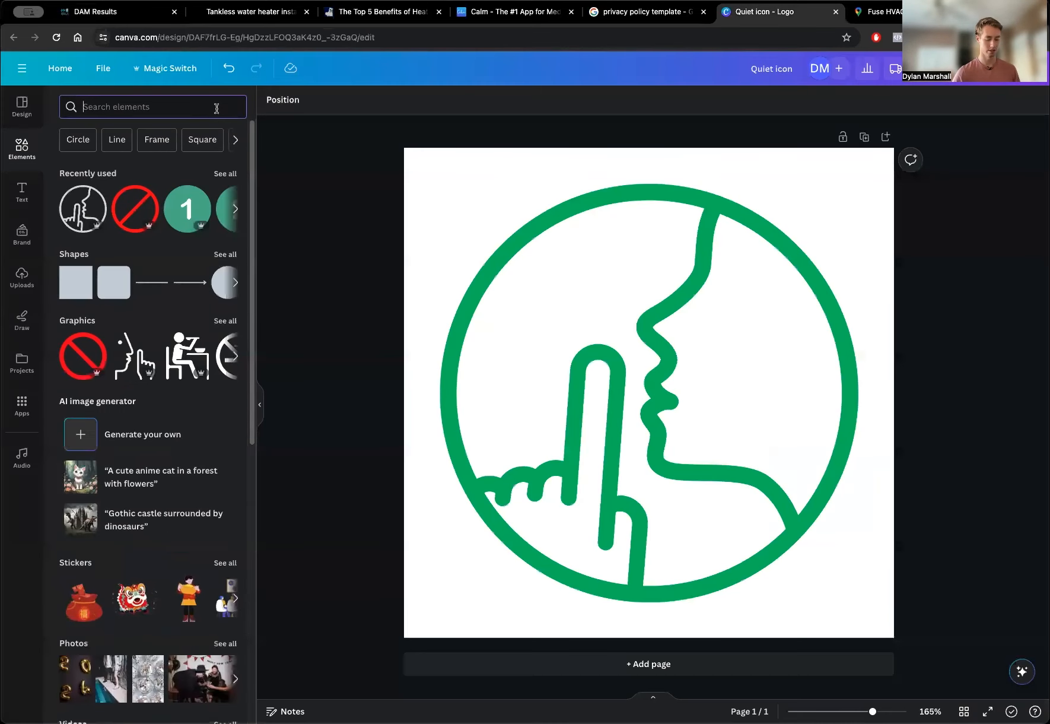
pyautogui.write('experience')
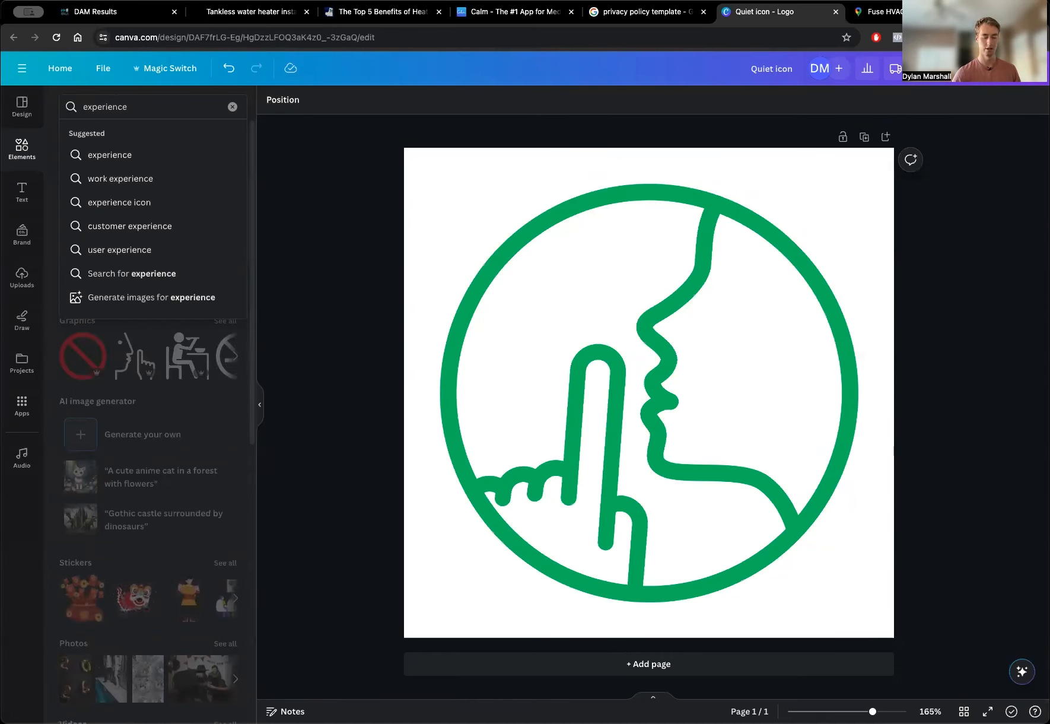
pyautogui.press('Return')
pyautogui.click(102, 134)
pyautogui.press('Delete')
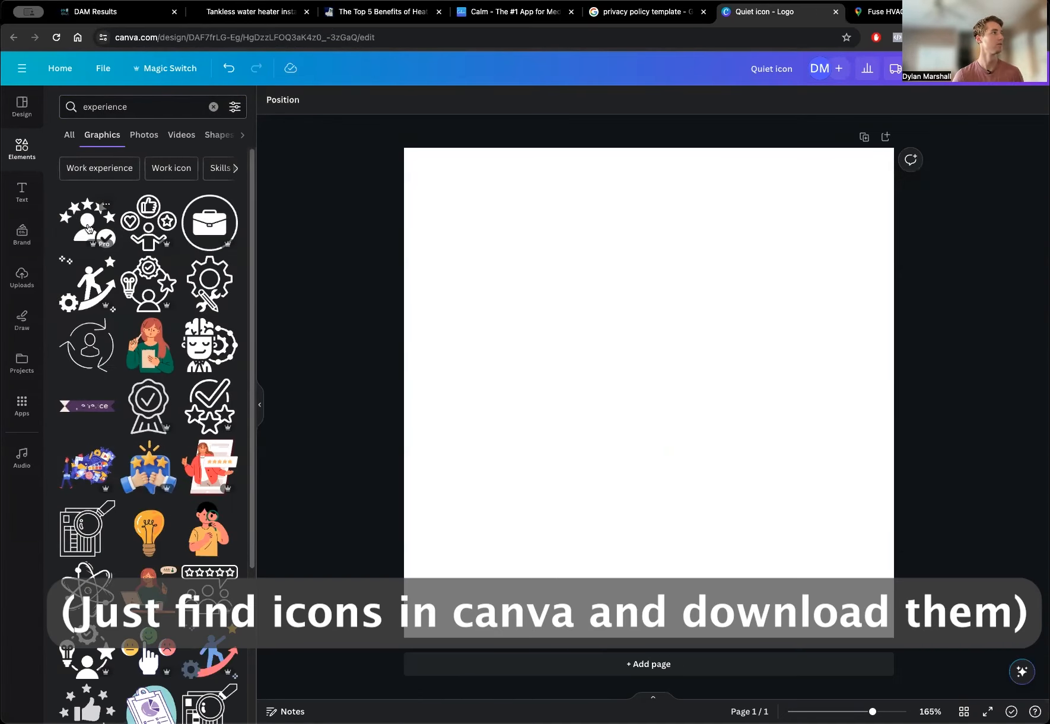
pyautogui.click(88, 229)
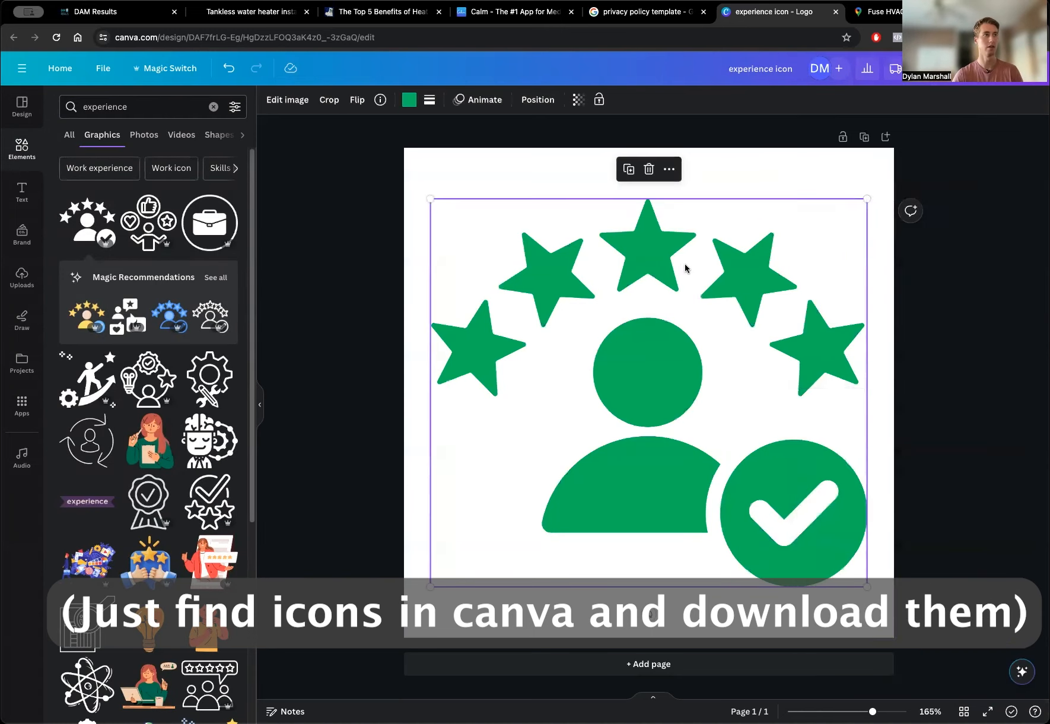
# Replace the experience graphic with one from a search for "quality" and enlarge it on the canvas.
pyautogui.press('Delete')
pyautogui.click(137, 107)
pyautogui.write('quality')
pyautogui.press('Return')
pyautogui.click(149, 283)
pyautogui.moveTo(747, 294); pyautogui.dragTo(858, 184)
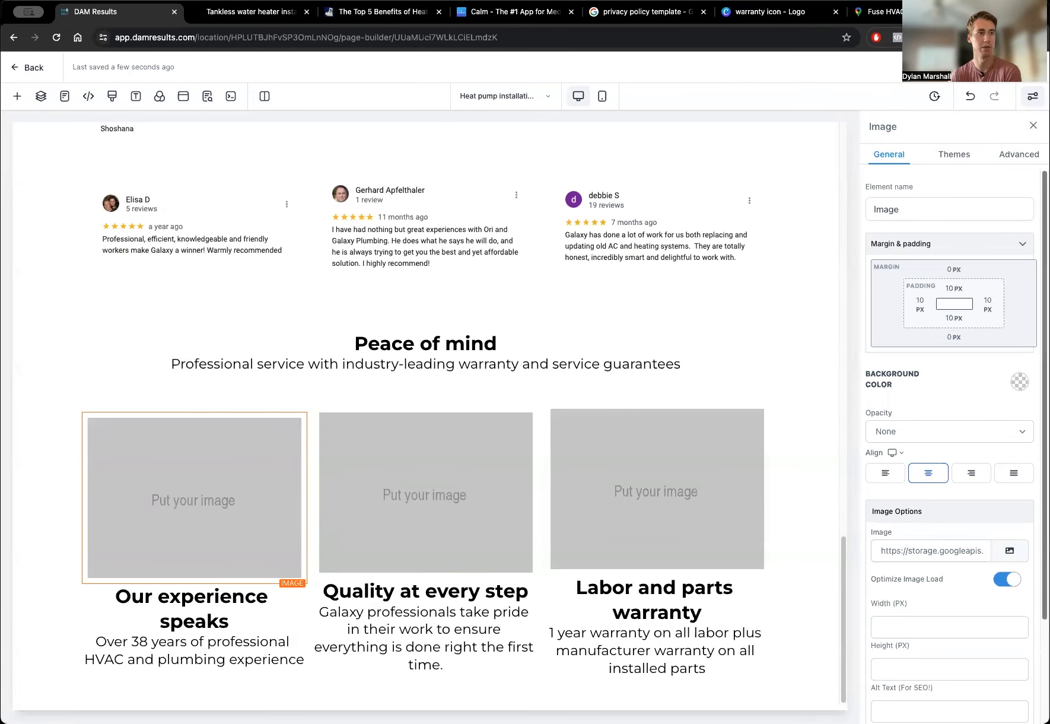
# Set the first "Peace of mind" column's image to experience icon.png from the media library, replacing the mistakenly chosen quality icon.
pyautogui.click(1010, 551)
pyautogui.click(979, 502)
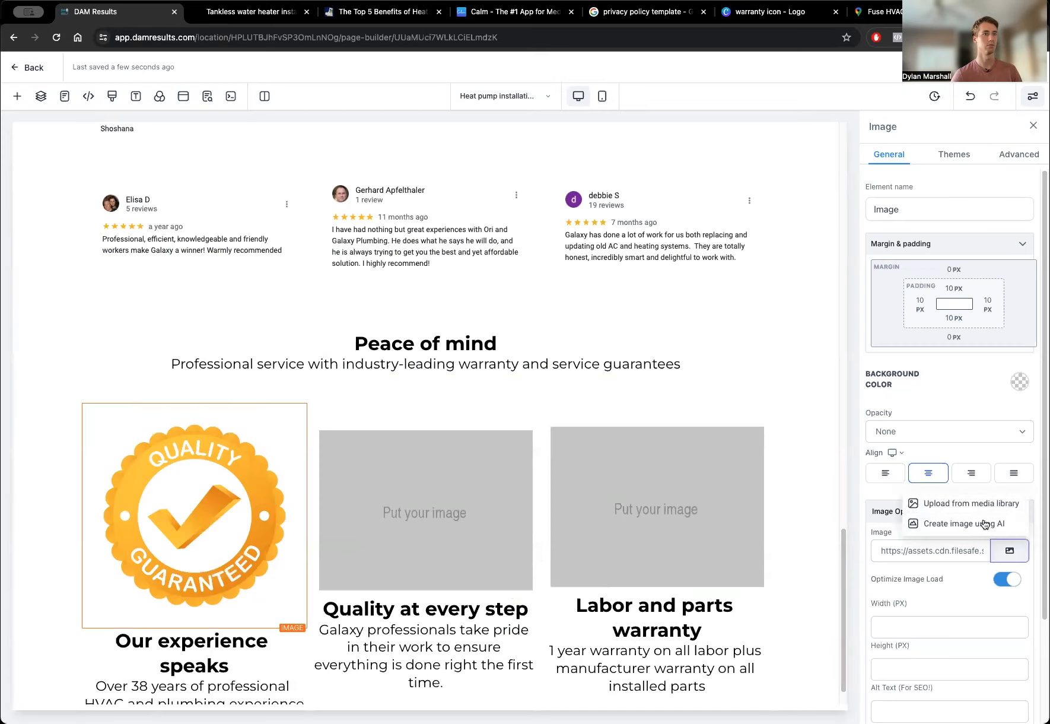
pyautogui.click(972, 504)
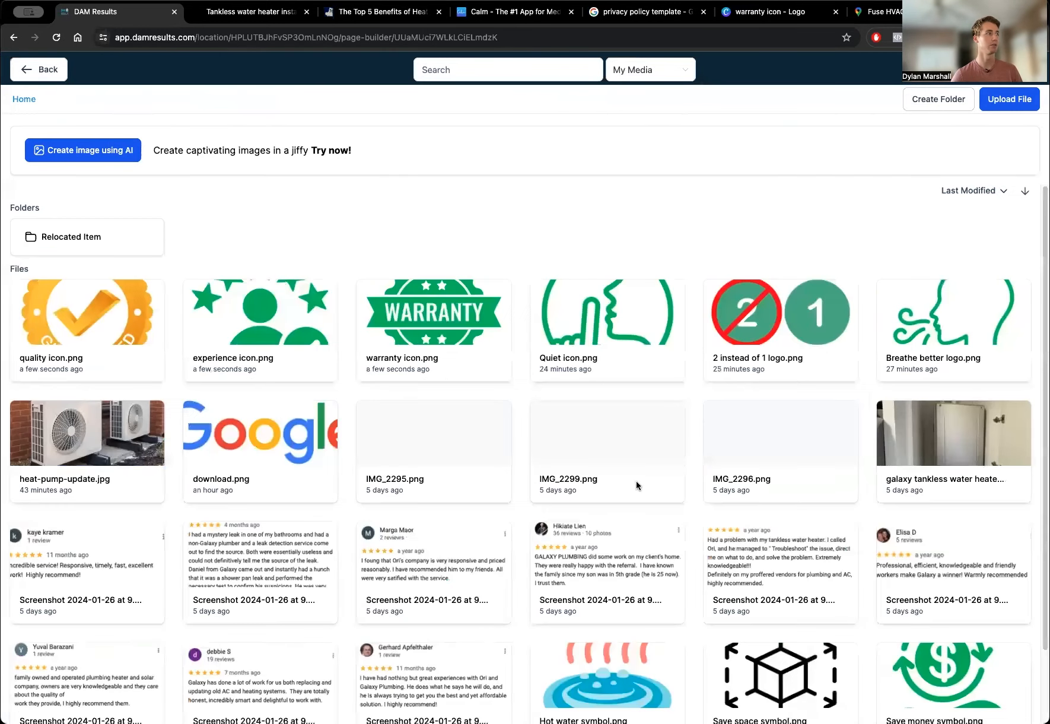
pyautogui.doubleClick(271, 324)
# Fill the image placeholder above "Quality at every step" with quality icon.png from the media library.
pyautogui.click(384, 505)
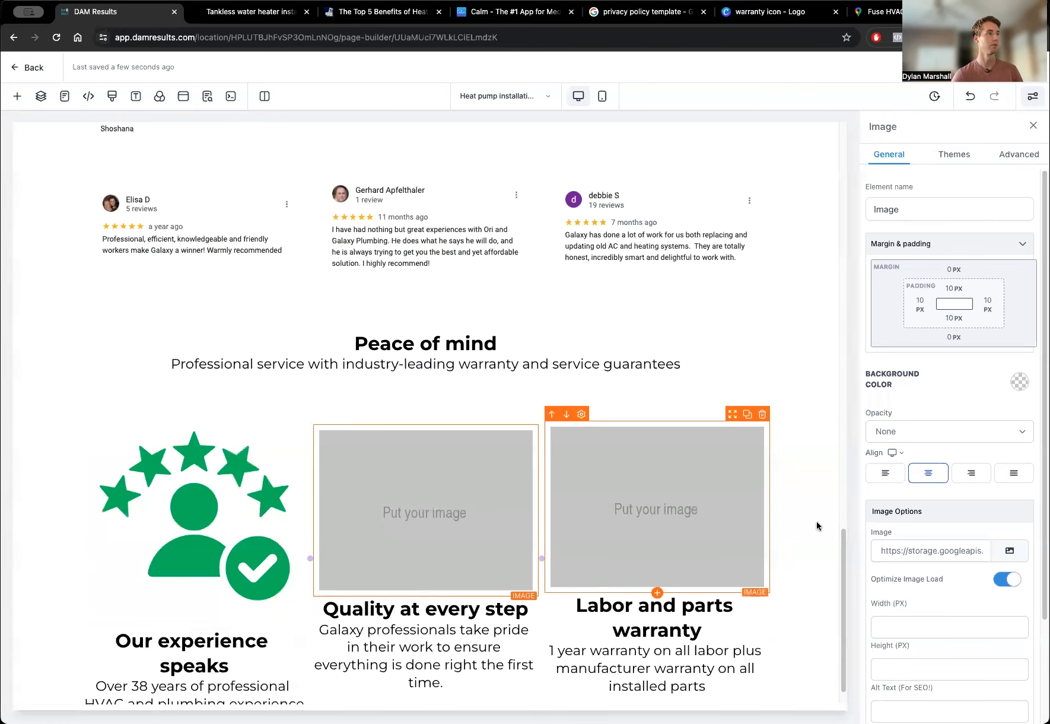
pyautogui.click(1010, 551)
pyautogui.click(985, 511)
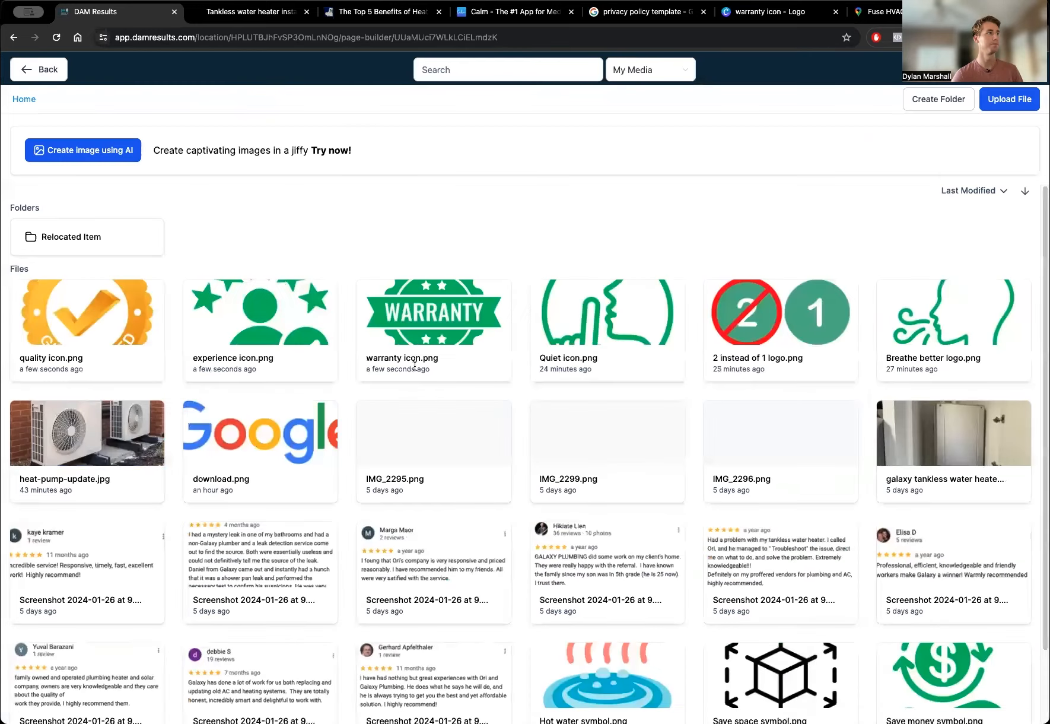
pyautogui.doubleClick(64, 329)
# Fill the image placeholder above "Labor and parts warranty" with warranty icon.png from the media library.
pyautogui.click(581, 482)
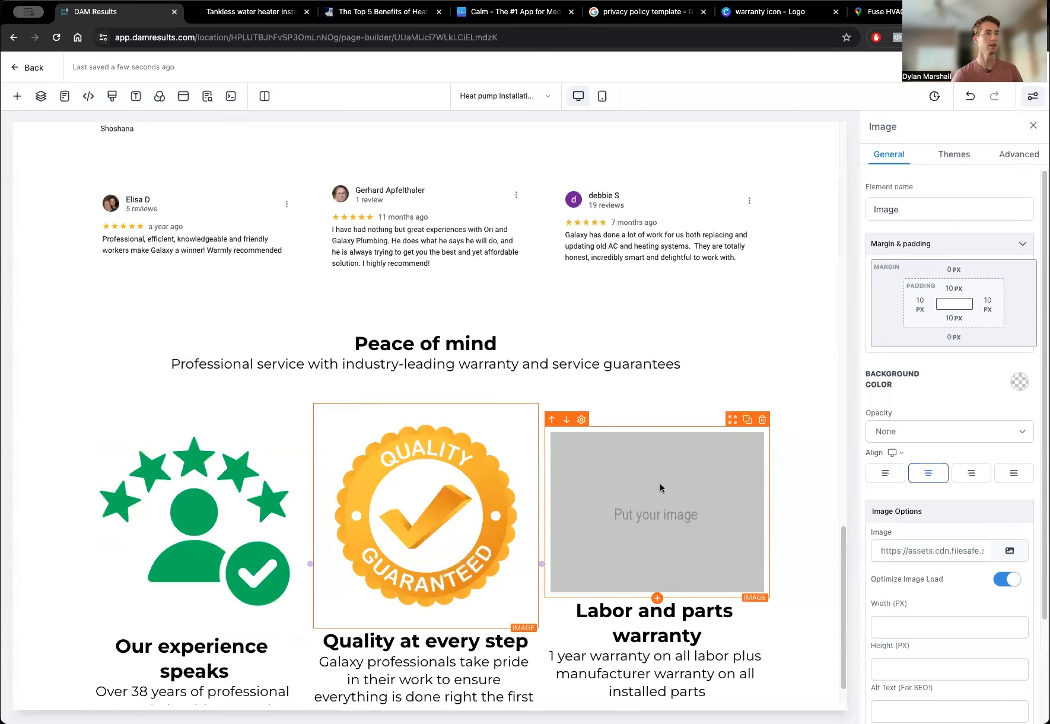
pyautogui.click(1010, 551)
pyautogui.click(922, 503)
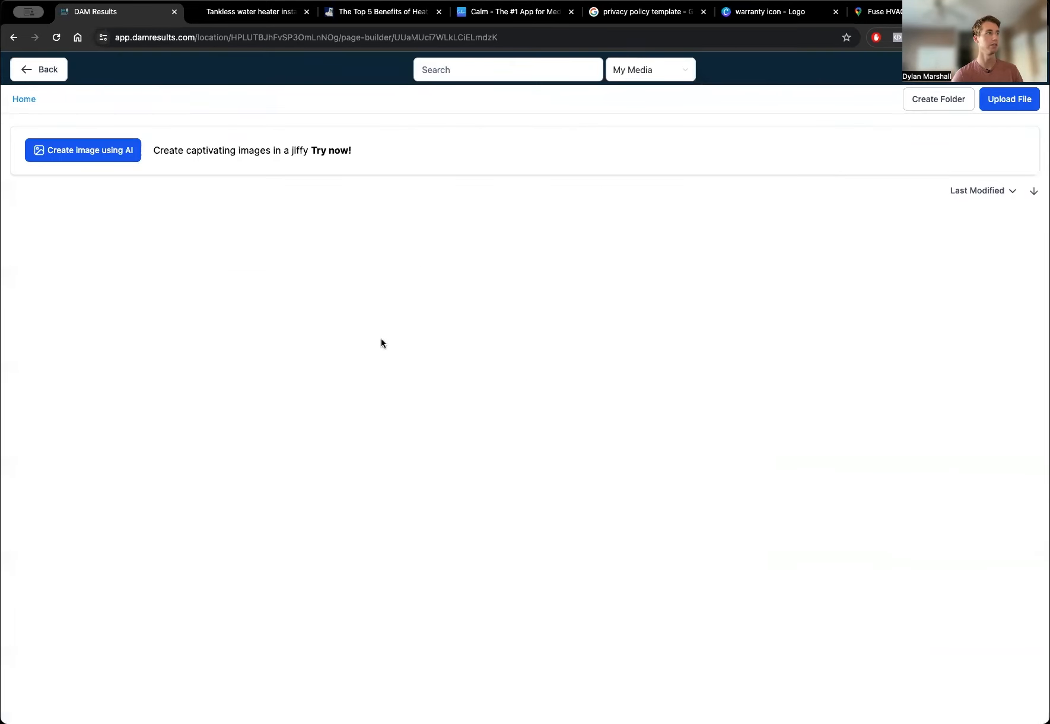
pyautogui.doubleClick(376, 321)
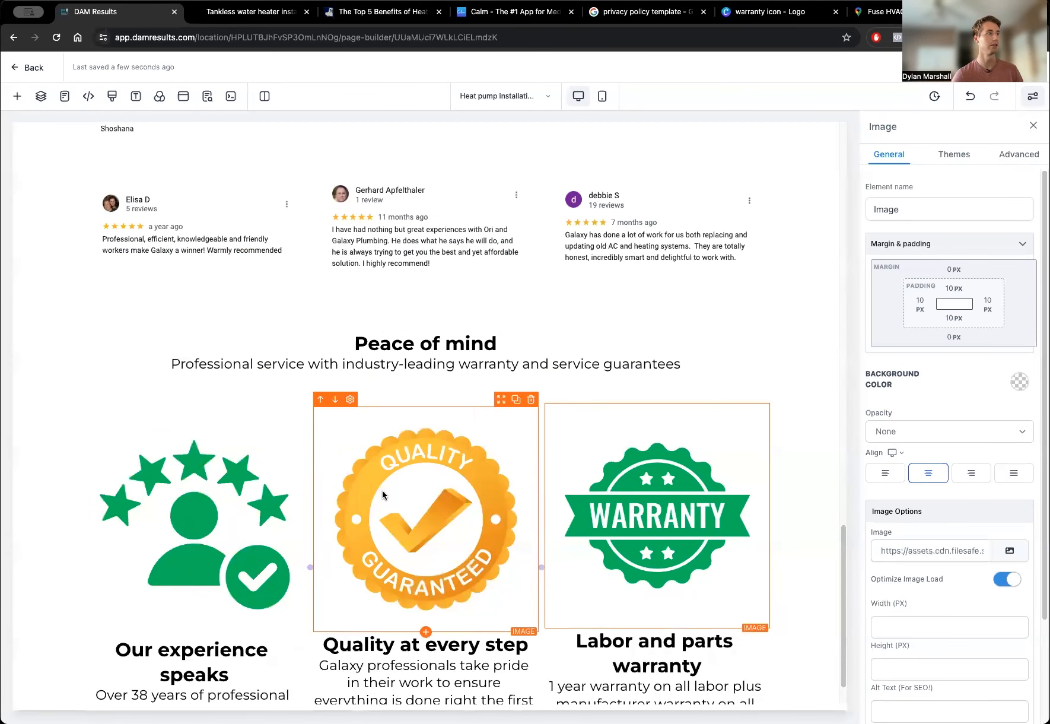
# Set the width of the experience, quality and warranty icons to 200 px each.
pyautogui.scroll(-3, 902, 543)
pyautogui.click(932, 496)
pyautogui.write('200')
pyautogui.click(486, 555)
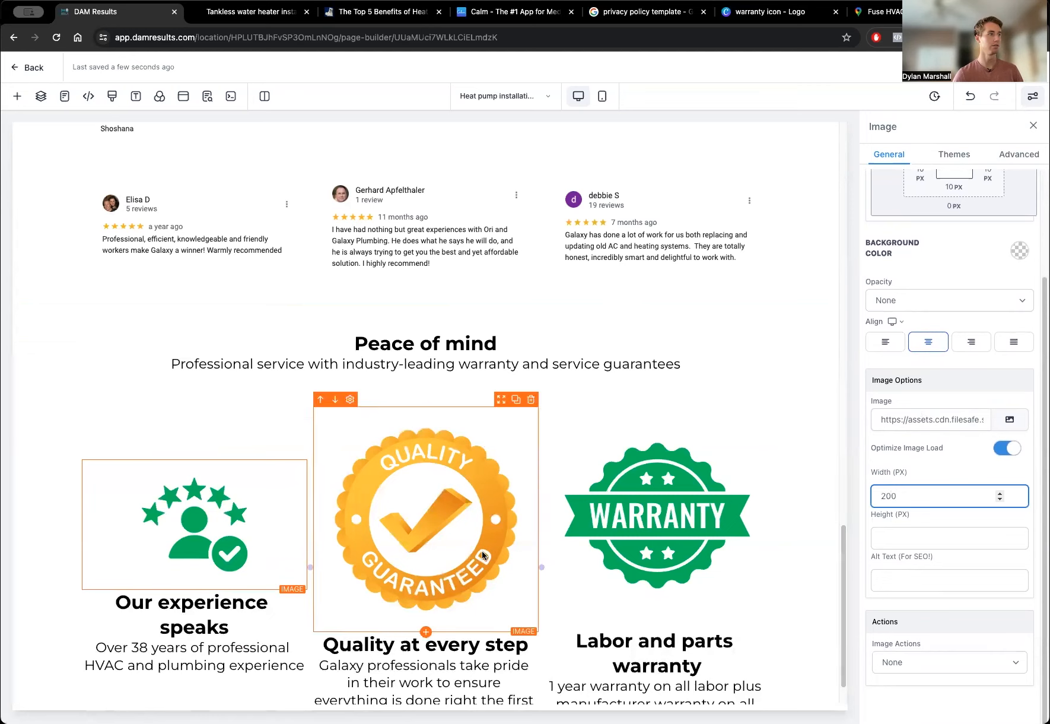
pyautogui.click(930, 503)
pyautogui.write('200')
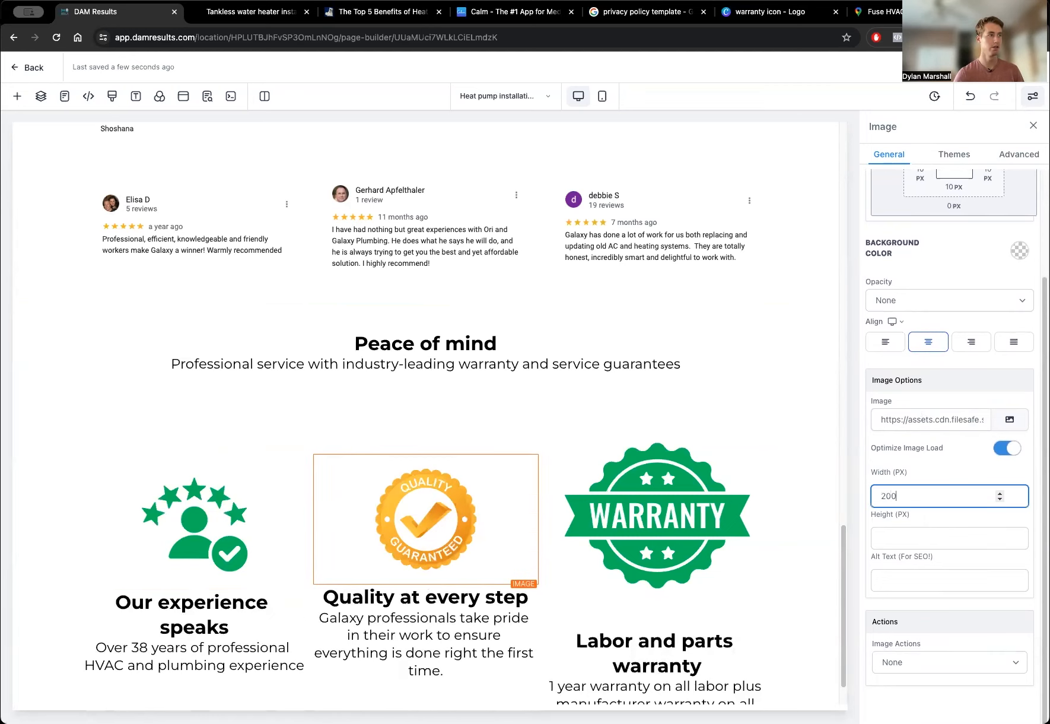
pyautogui.click(753, 537)
pyautogui.click(929, 501)
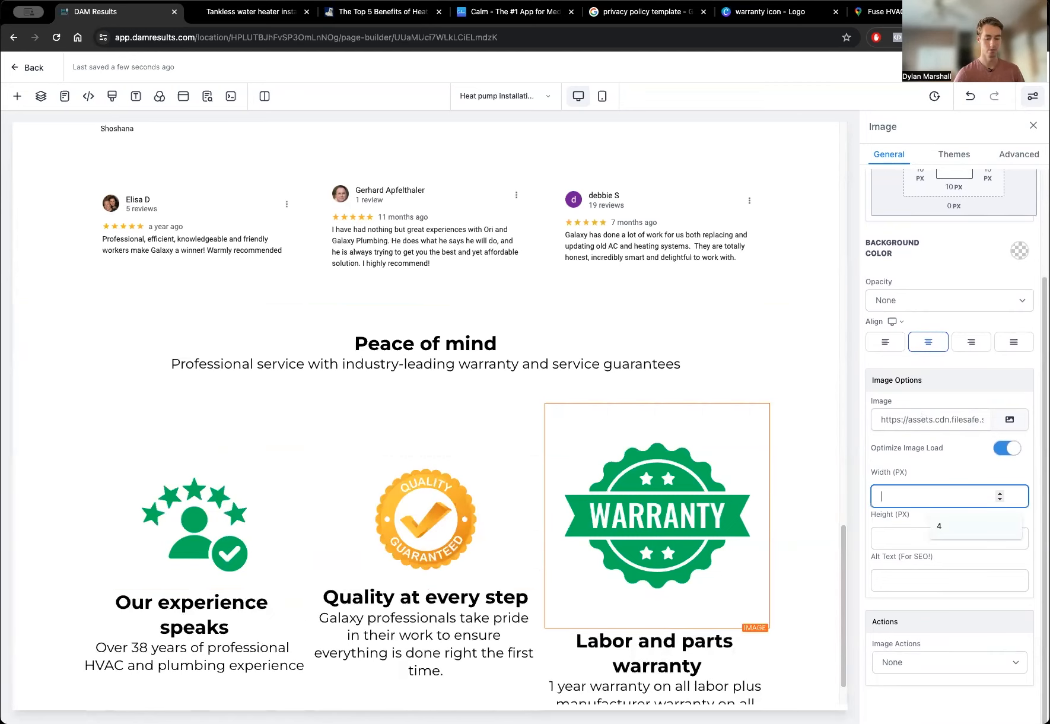
pyautogui.write('200')
pyautogui.click(828, 534)
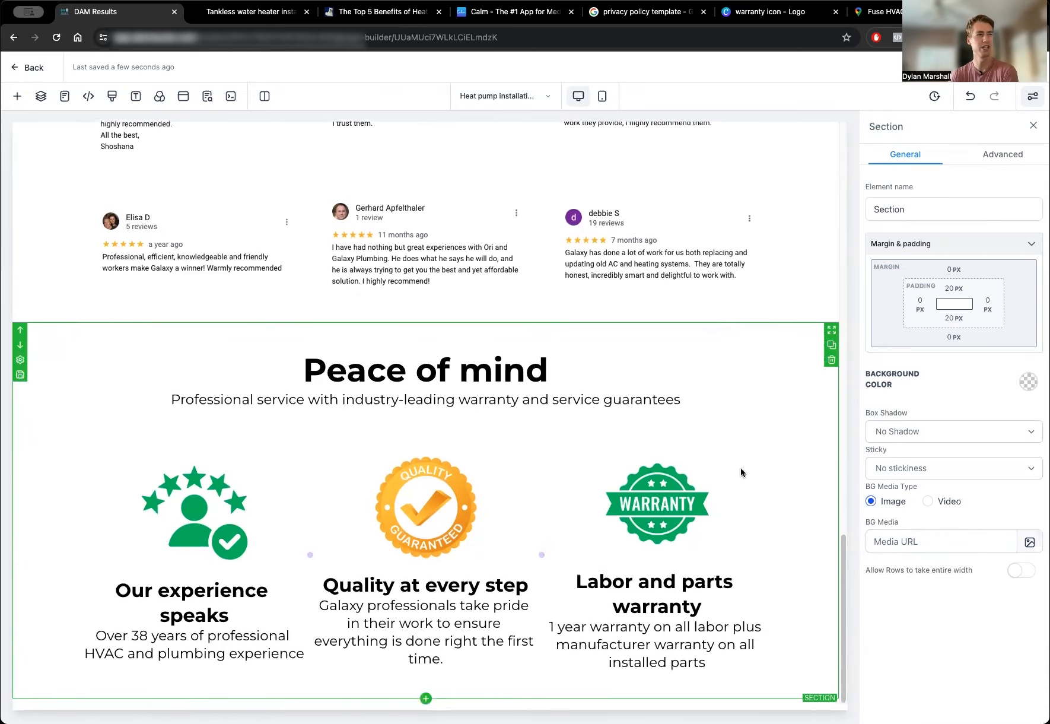
# Add a full-width section with a one-column row below "Peace of mind", after checking the reference page's "Our Work" section.
pyautogui.click(268, 17)
pyautogui.scroll(-6, 265, 365)
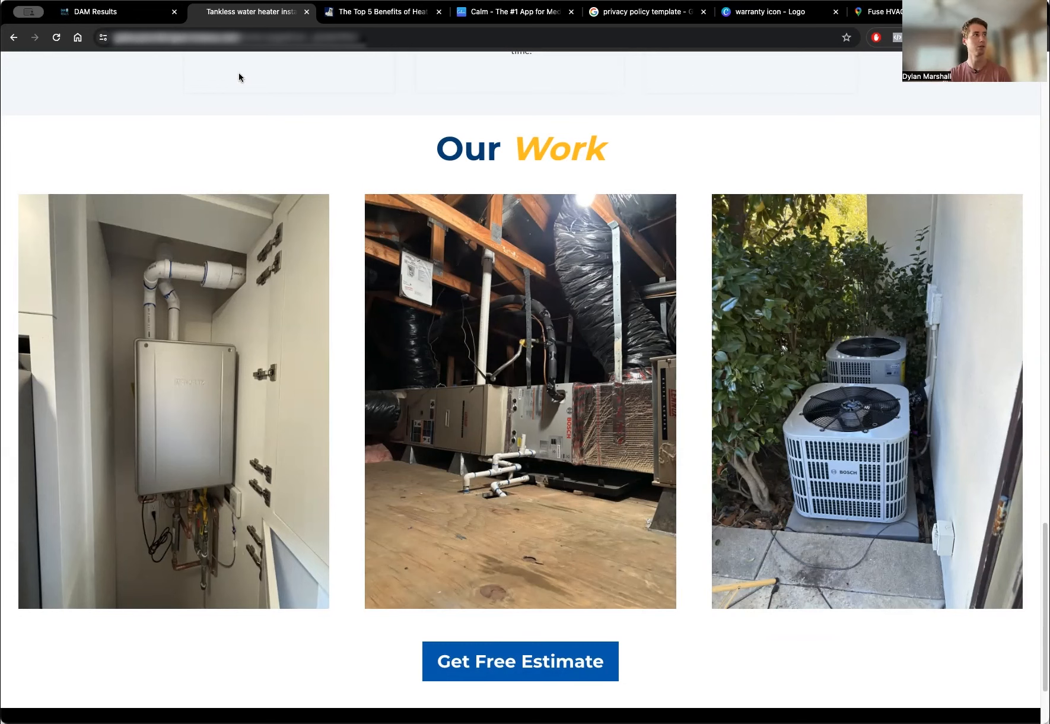
pyautogui.click(123, 16)
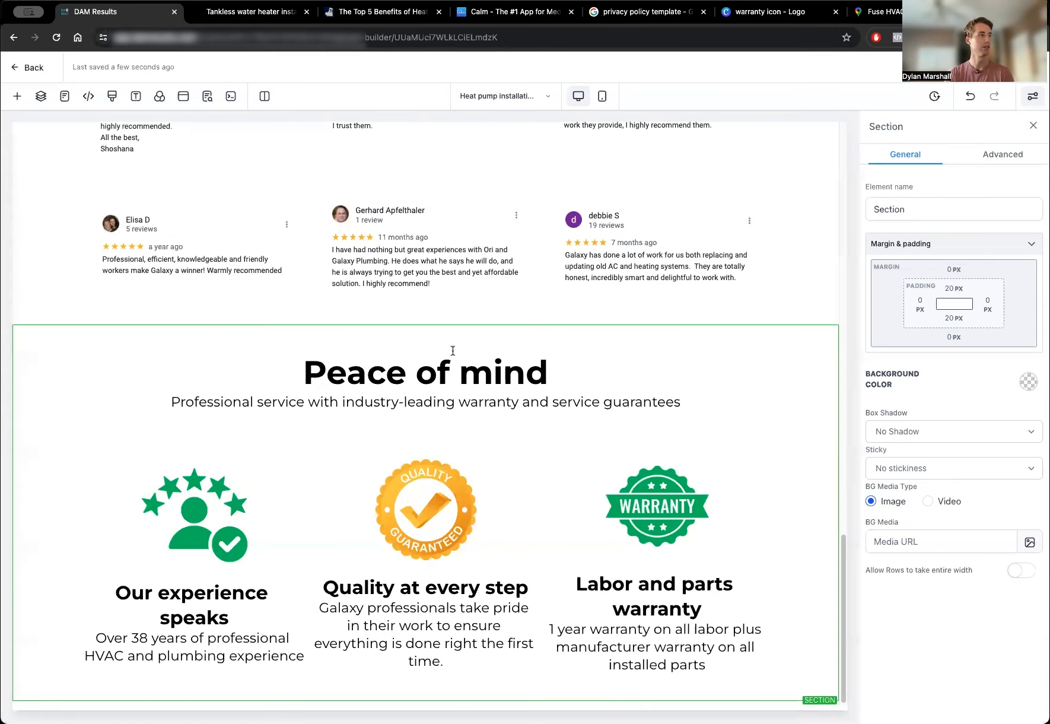
pyautogui.click(422, 701)
pyautogui.click(162, 175)
pyautogui.scroll(-1, 329, 573)
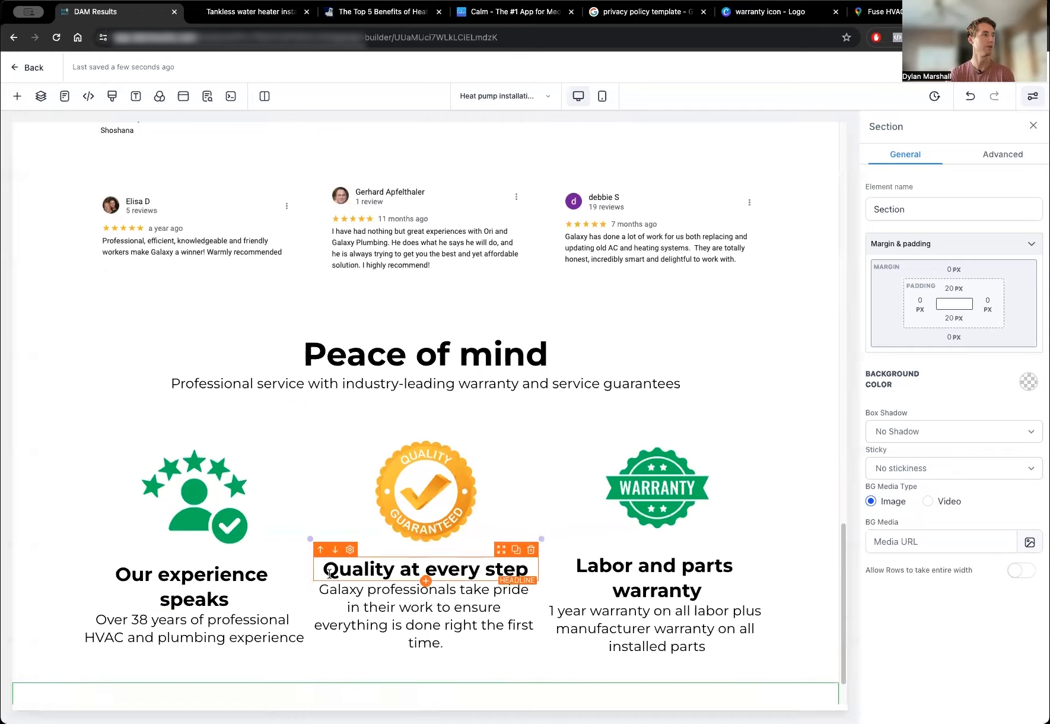
pyautogui.scroll(-1, 329, 574)
pyautogui.click(424, 661)
pyautogui.click(170, 190)
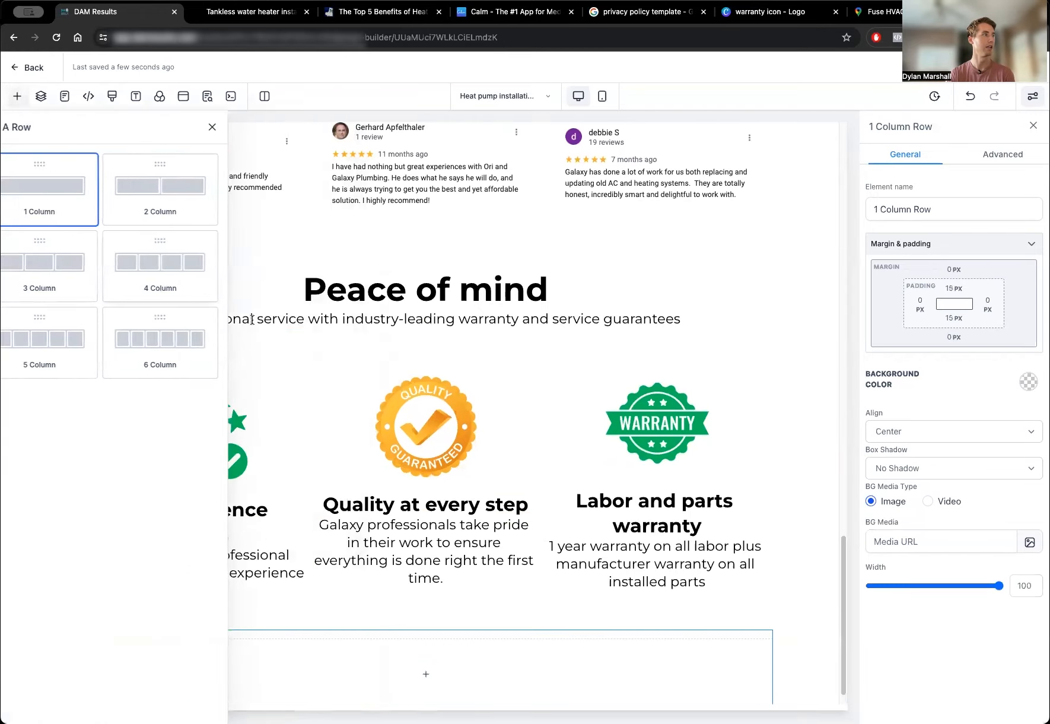
# Add a headline to the new one-column row and set its text to "Our work".
pyautogui.click(421, 675)
pyautogui.click(145, 228)
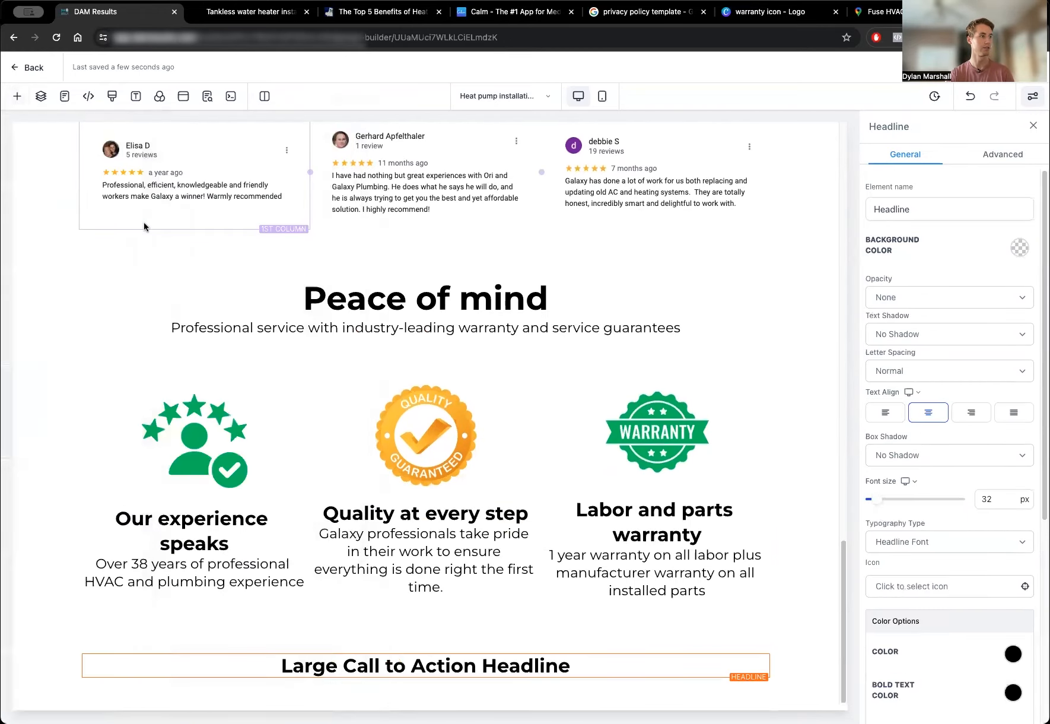
pyautogui.moveTo(600, 662); pyautogui.dragTo(257, 663)
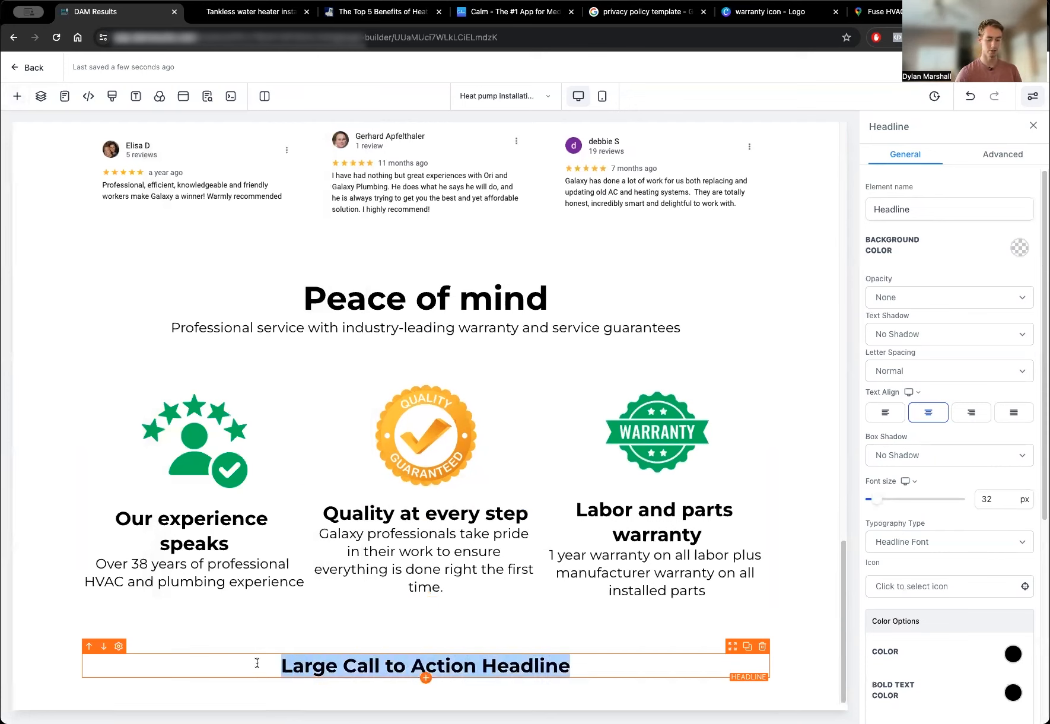
pyautogui.write('Our work')
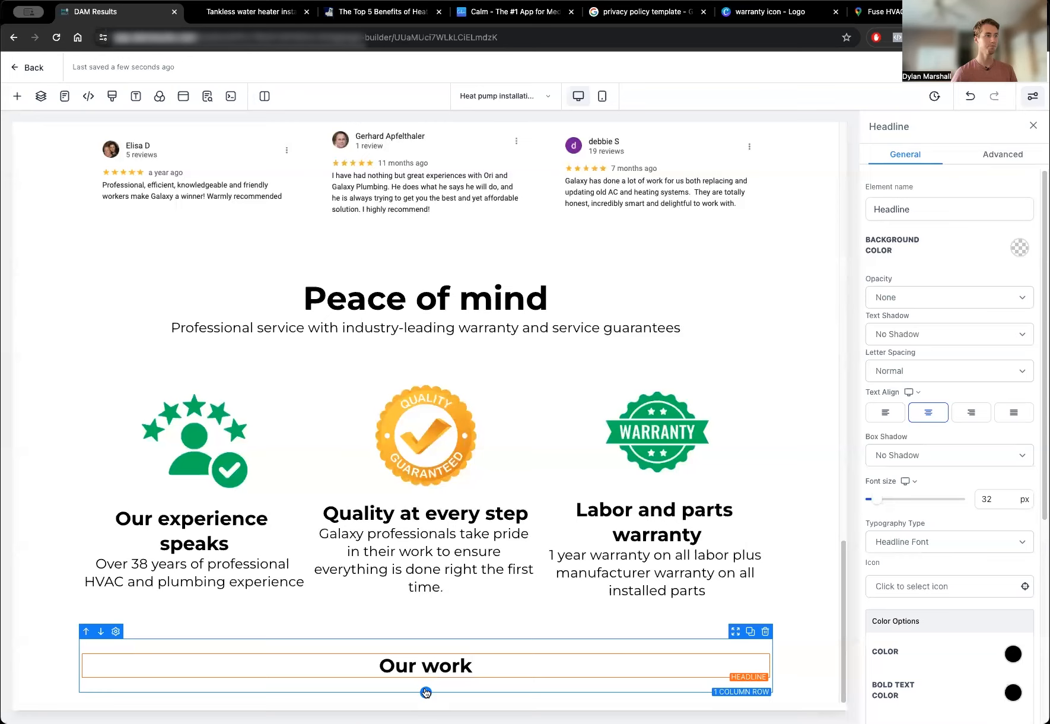
# Add a three-column row below the "Our work" headline and place an image element in each column.
pyautogui.click(426, 692)
pyautogui.click(193, 272)
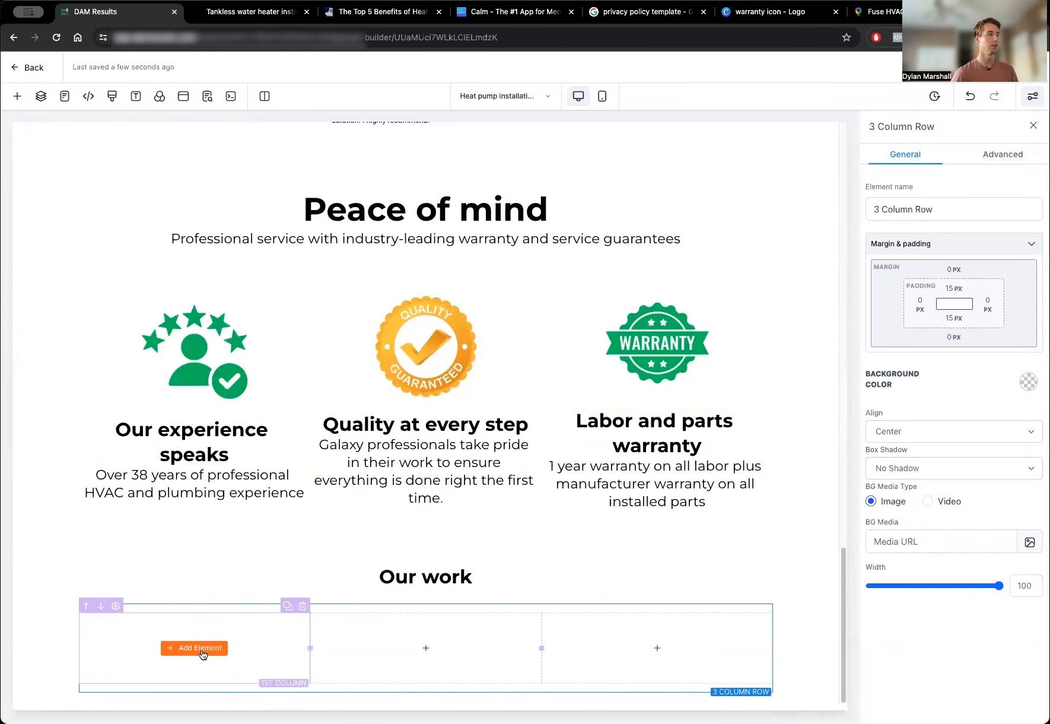
pyautogui.click(200, 648)
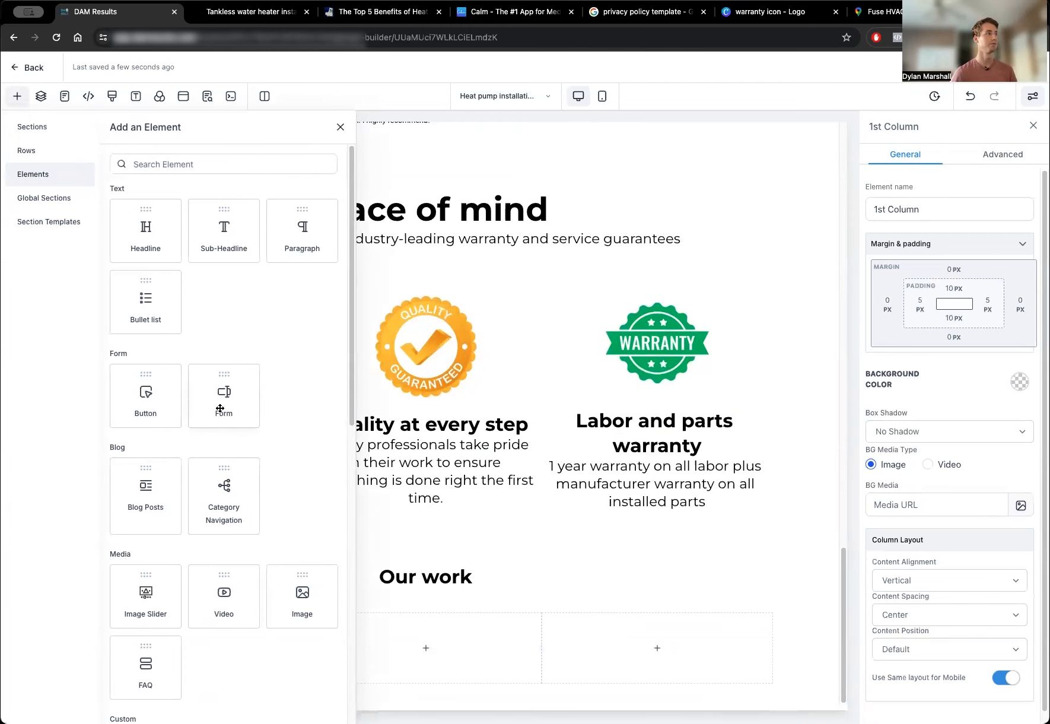
pyautogui.click(303, 599)
pyautogui.click(434, 691)
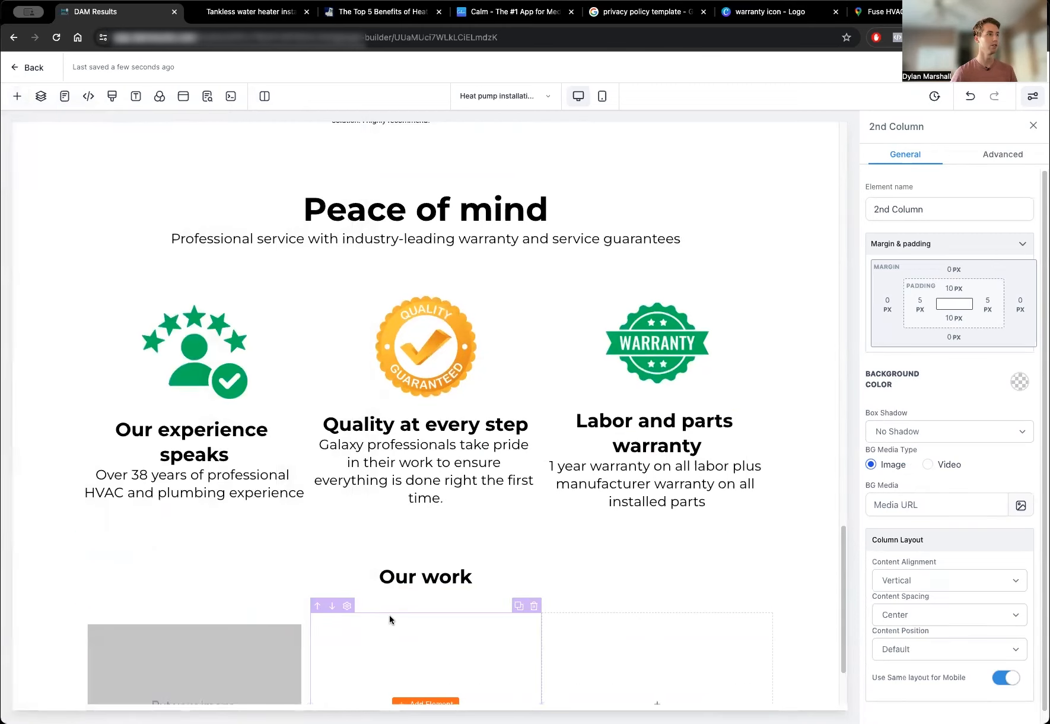
pyautogui.scroll(-2, 416, 618)
pyautogui.click(429, 593)
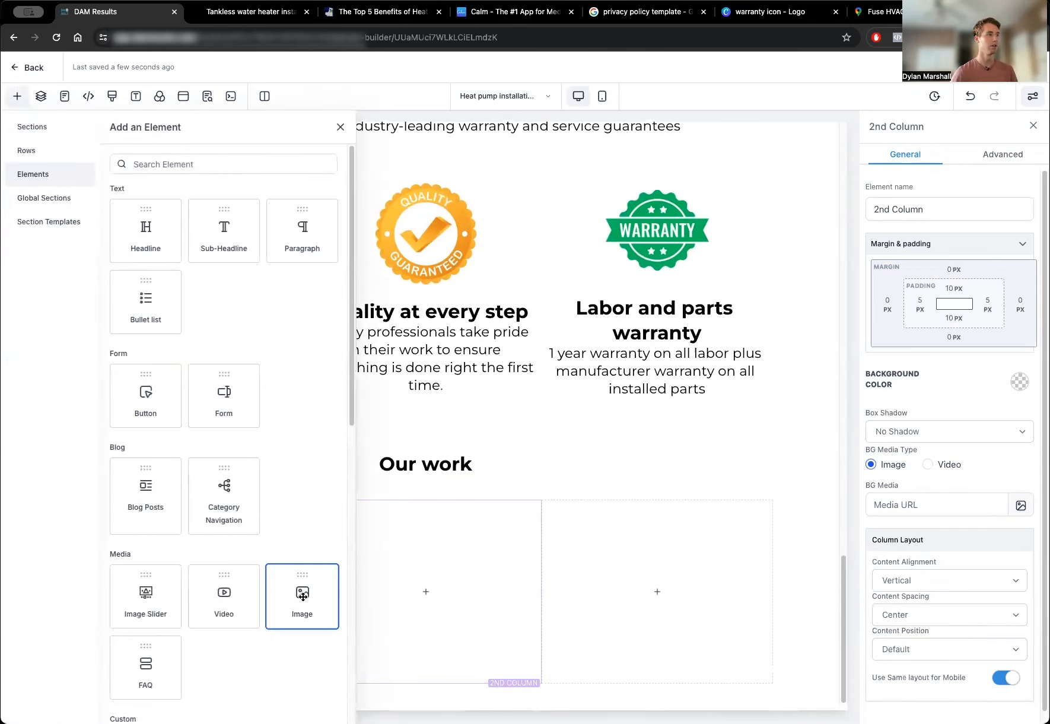
pyautogui.click(302, 600)
pyautogui.click(641, 592)
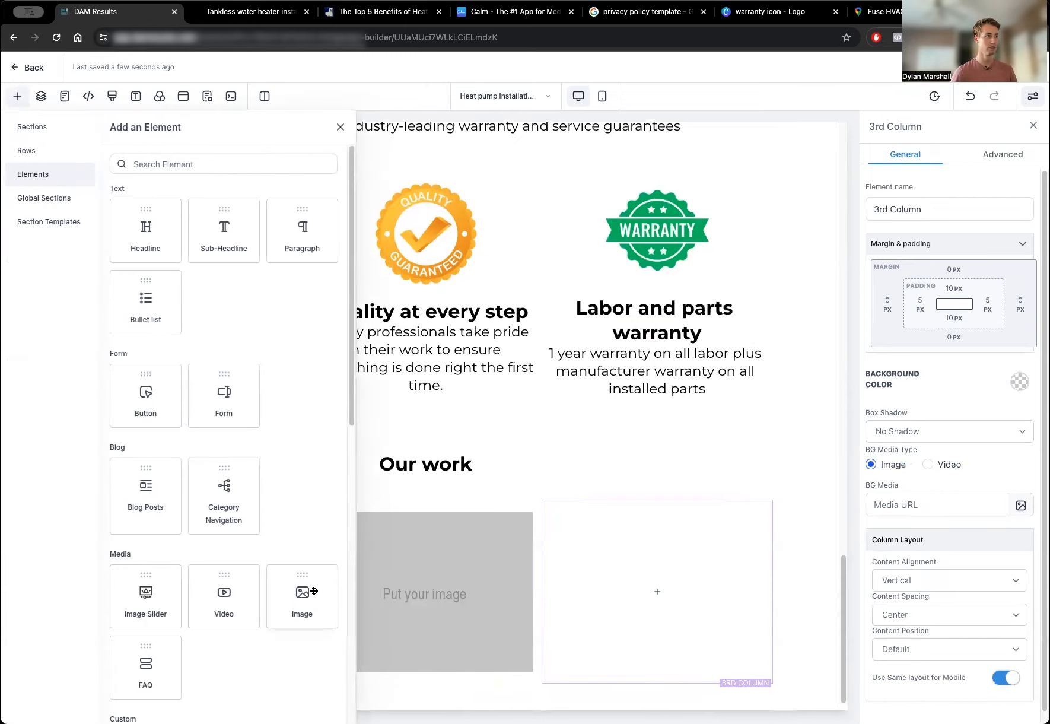
pyautogui.click(314, 591)
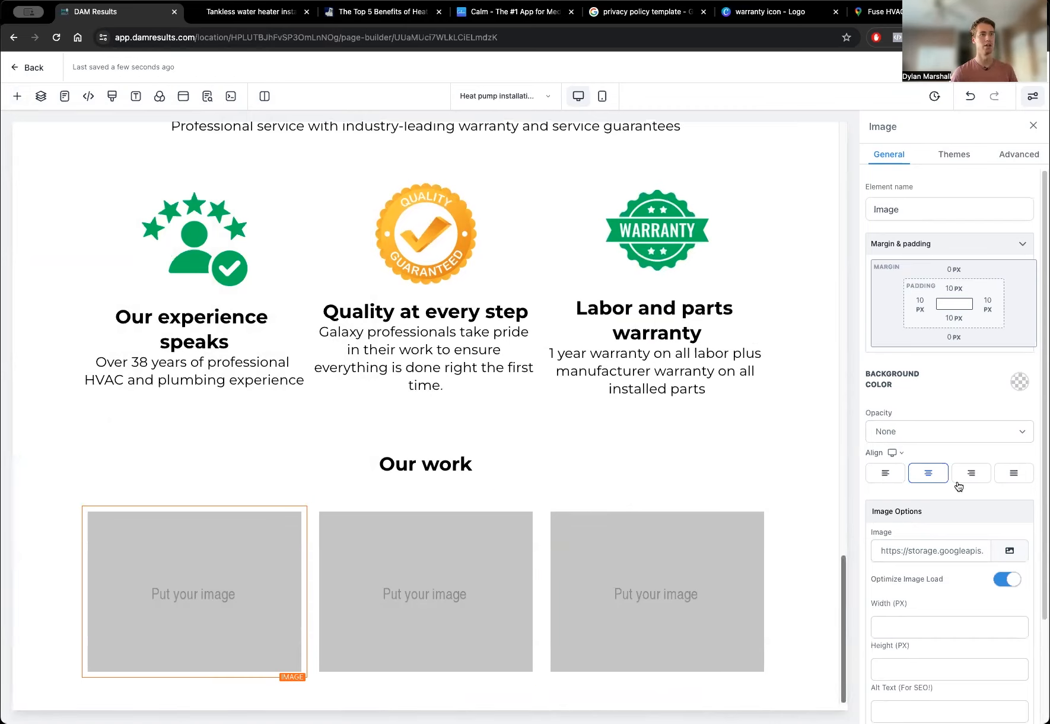
# Fill the three "Our work" images with the tankless water heater, attic HVAC unit and outdoor condenser photos from the media library.
pyautogui.click(1010, 552)
pyautogui.click(984, 502)
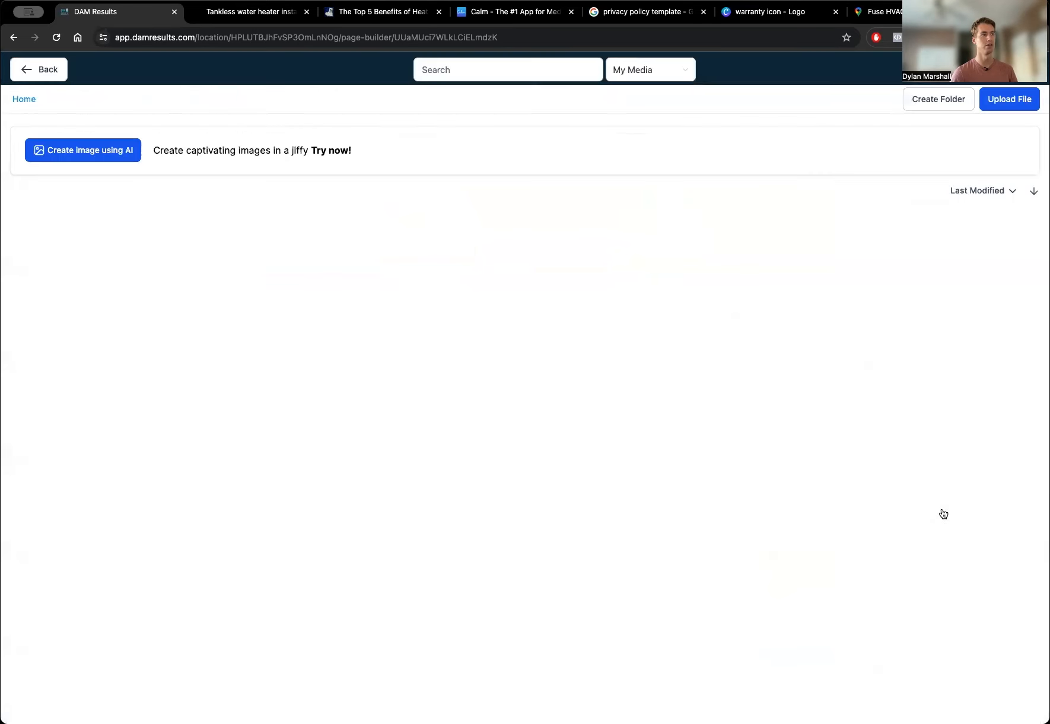
pyautogui.click(926, 446)
pyautogui.click(424, 644)
pyautogui.click(1009, 553)
pyautogui.click(984, 503)
pyautogui.scroll(-3, 605, 460)
pyautogui.click(604, 459)
pyautogui.click(750, 508)
pyautogui.click(1010, 552)
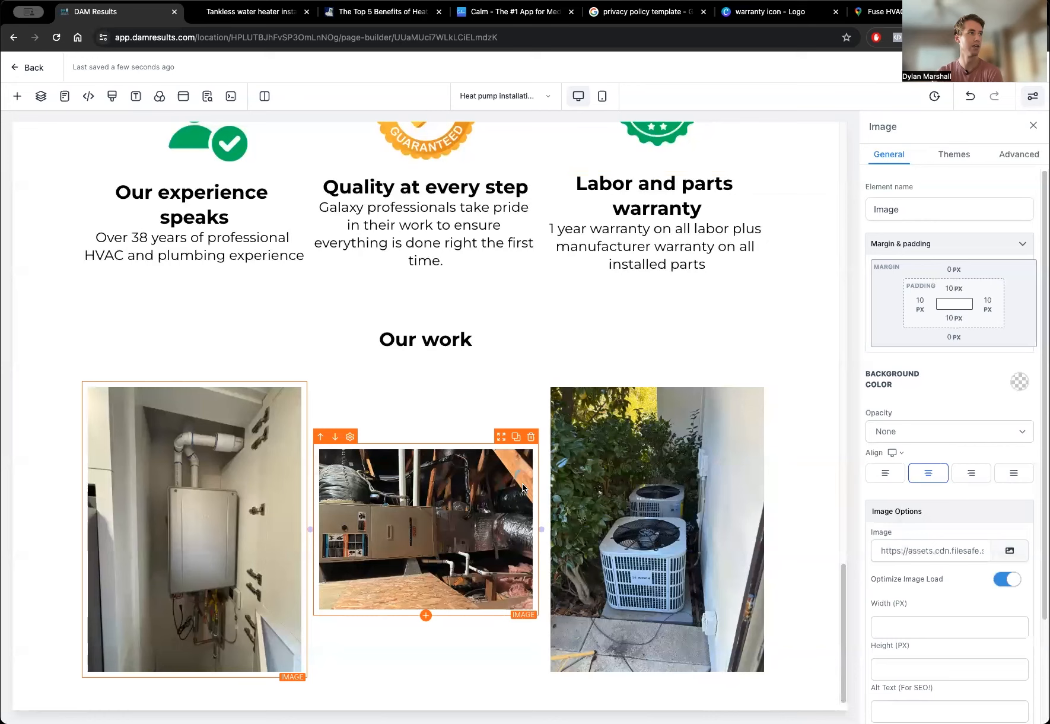
pyautogui.click(473, 343)
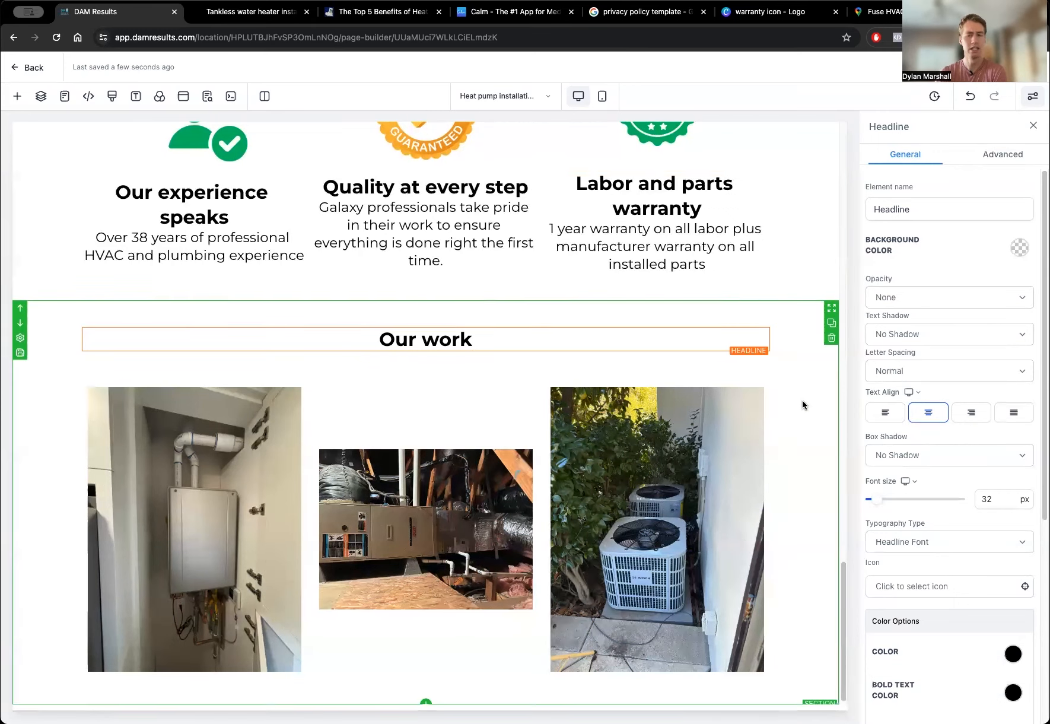
pyautogui.scroll(-1, 804, 405)
pyautogui.scroll(1, 755, 515)
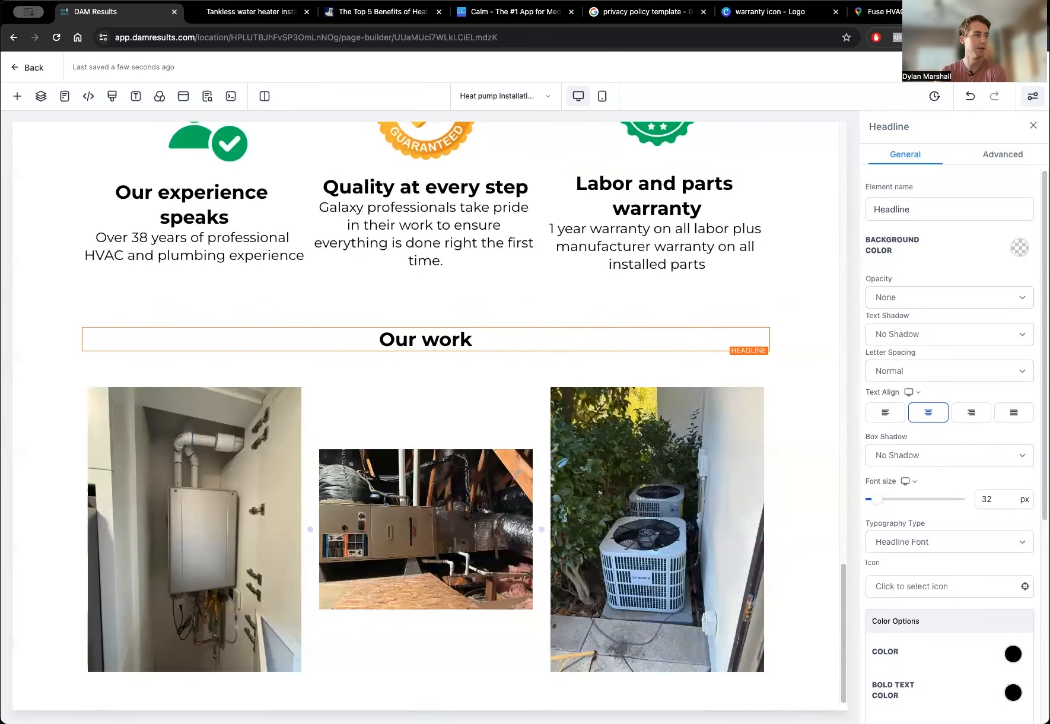
# Add a full-width section with a three-column row below the "Our work" photos.
pyautogui.scroll(-1, 425, 706)
pyautogui.click(425, 699)
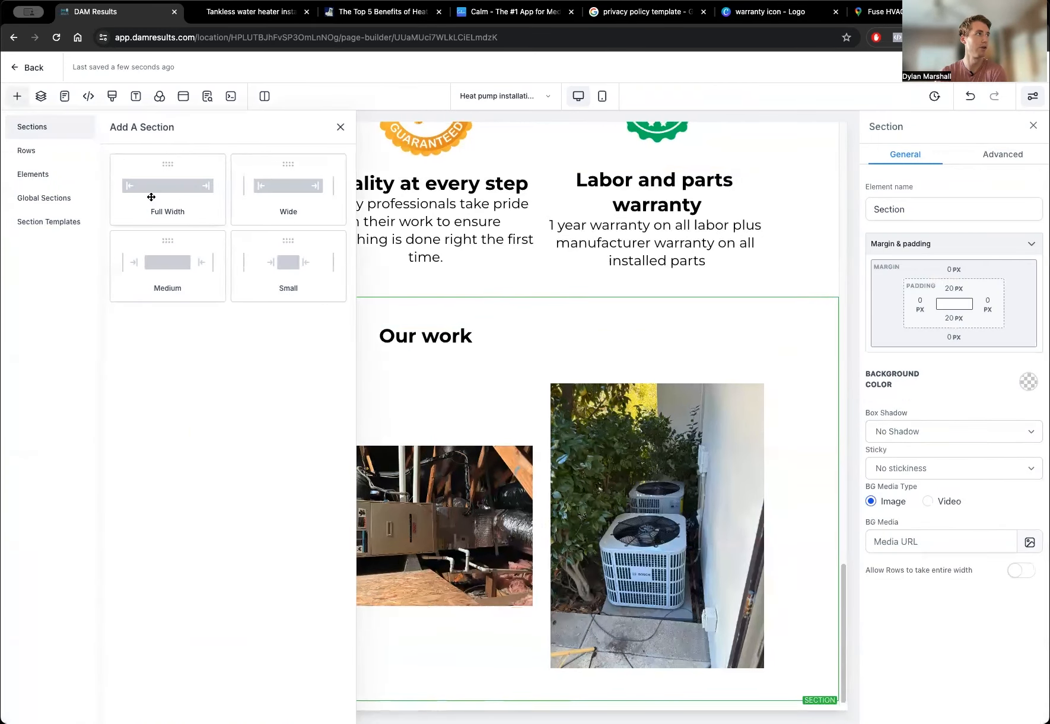
pyautogui.scroll(-5, 475, 531)
pyautogui.click(426, 659)
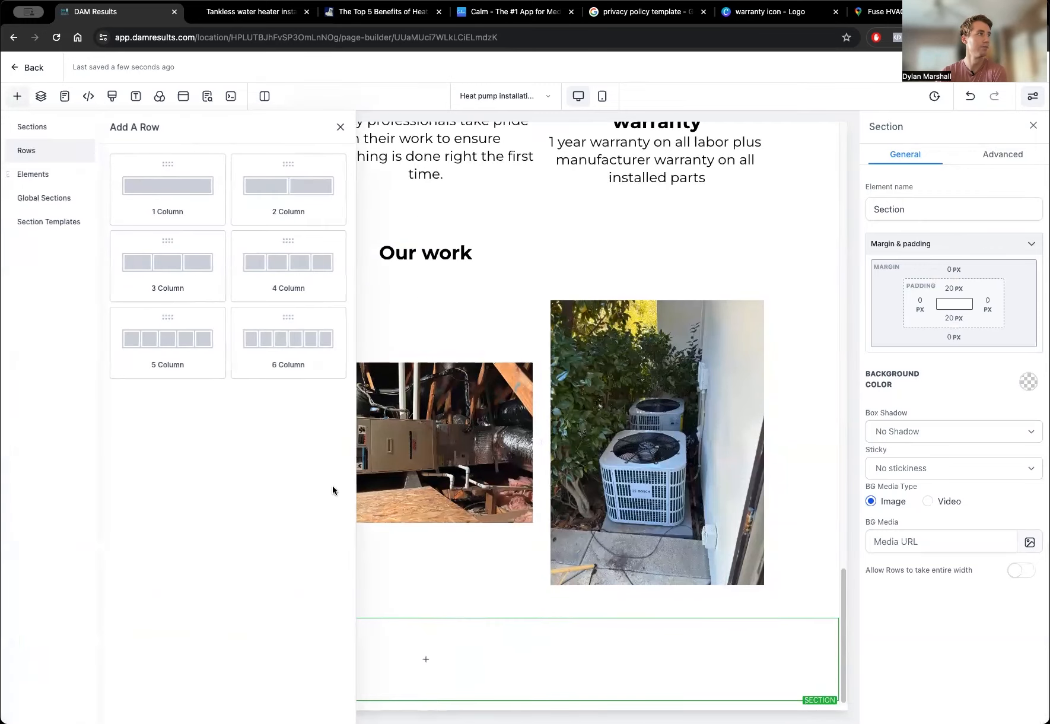
pyautogui.click(172, 286)
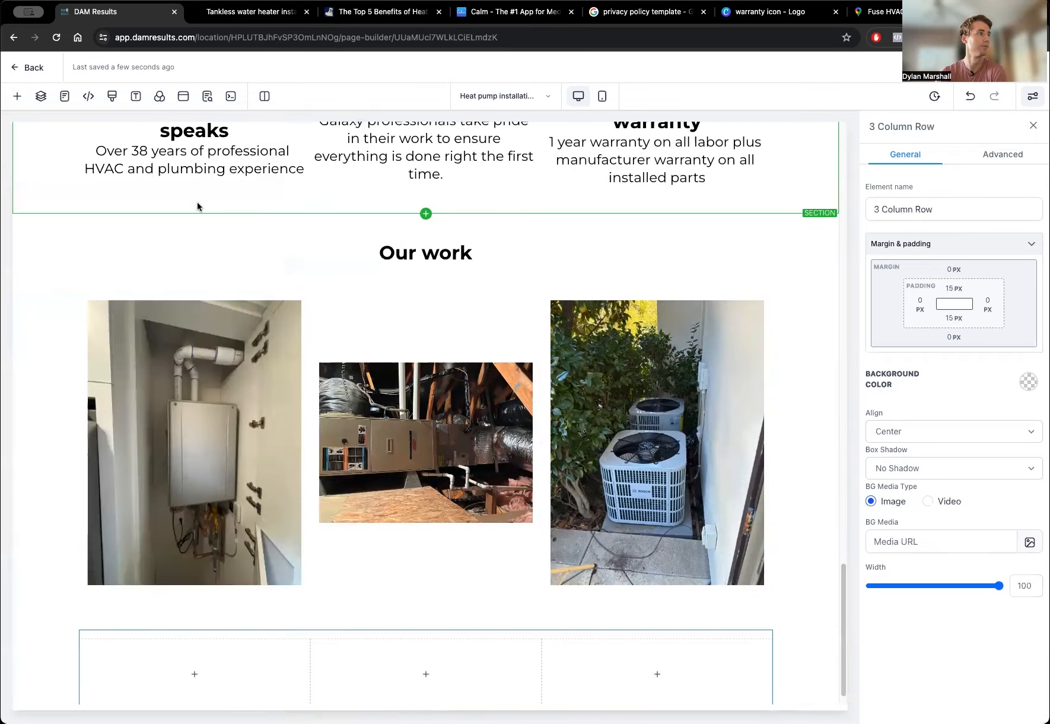
# Add a sub-headline element to each of the three columns in the row below the "Our work" photos.
pyautogui.scroll(-1, 359, 391)
pyautogui.click(195, 658)
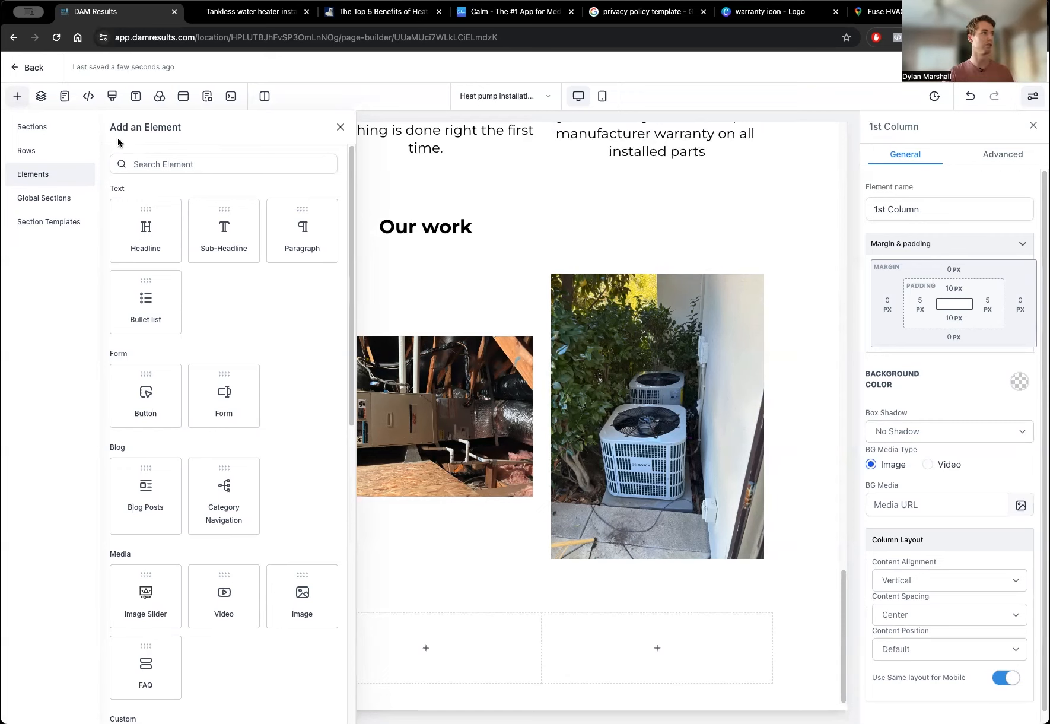
pyautogui.click(146, 163)
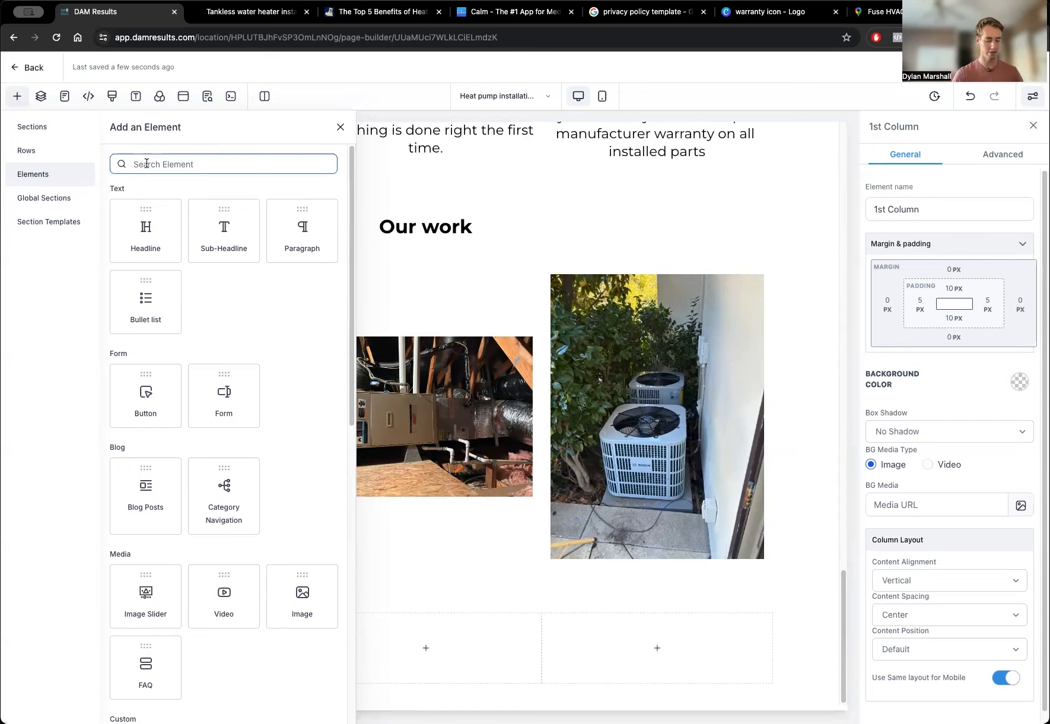
pyautogui.click(215, 223)
pyautogui.moveTo(215, 223); pyautogui.dragTo(207, 649)
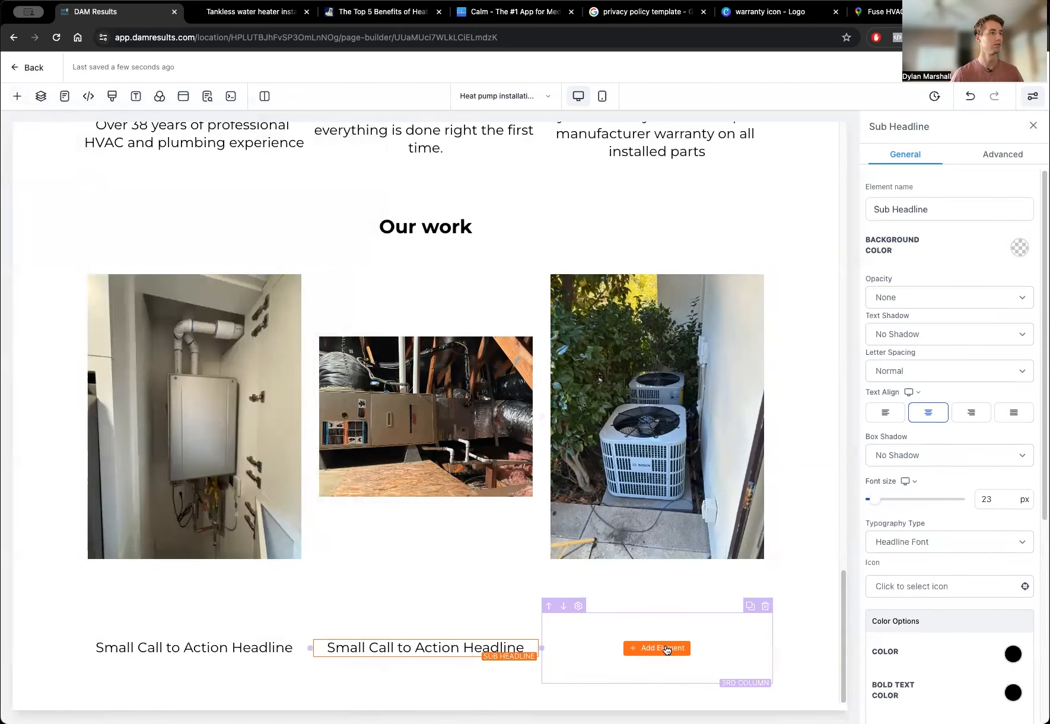
pyautogui.click(665, 648)
pyautogui.moveTo(237, 233); pyautogui.dragTo(598, 661)
pyautogui.click(285, 662)
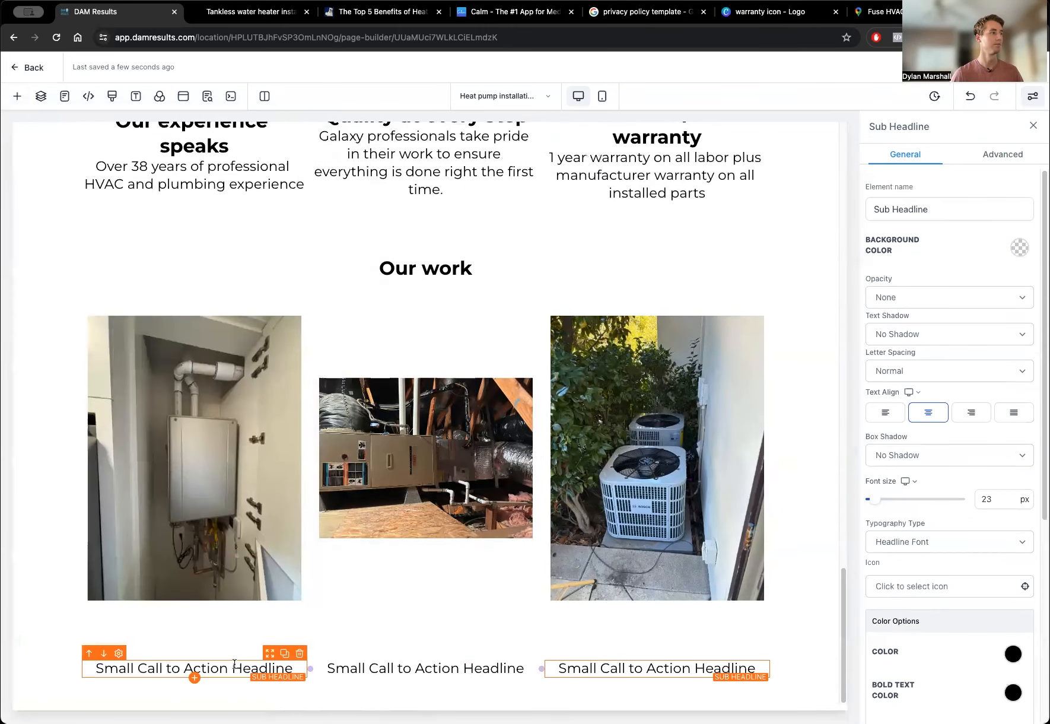
# Replace the three sub-headline texts below the "Our work" photos with "Address:", "Email:" and "Phone:".
pyautogui.moveTo(296, 669); pyautogui.dragTo(181, 668)
pyautogui.tripleClick(148, 671)
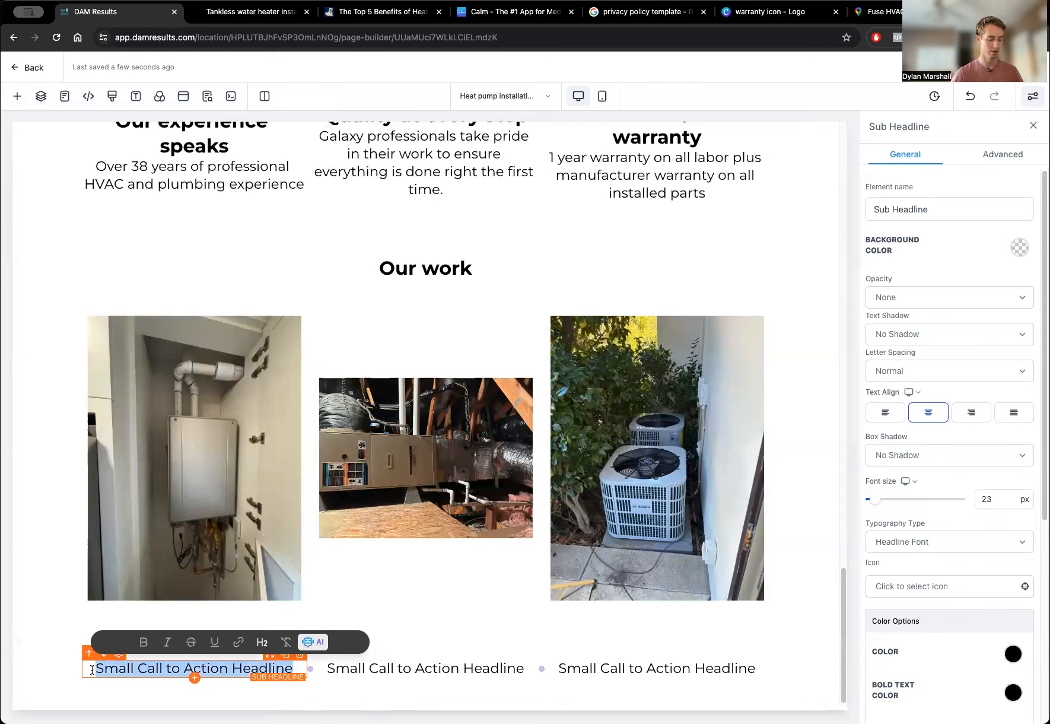
pyautogui.write('Adrress:')
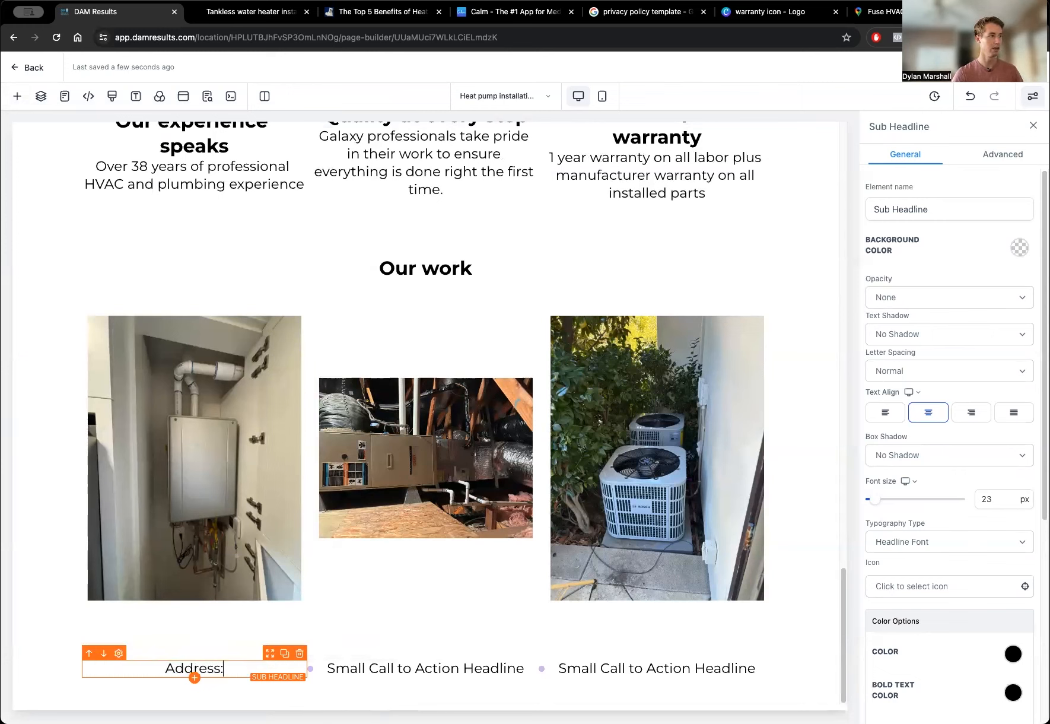
pyautogui.tripleClick(320, 671)
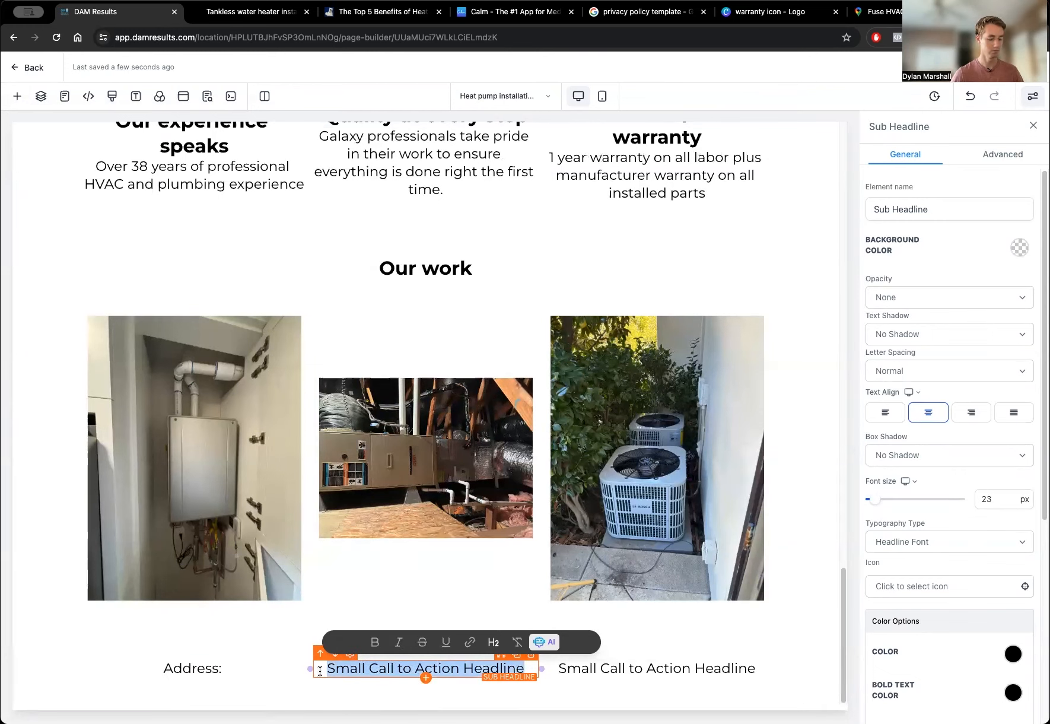
pyautogui.write('Email:')
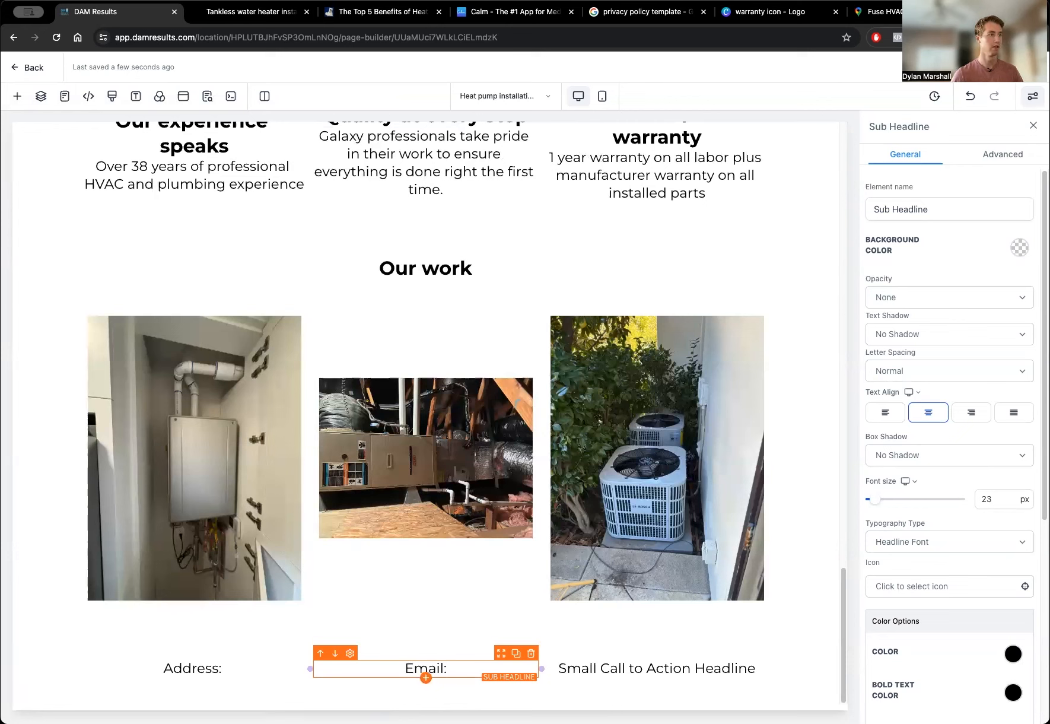
pyautogui.click(680, 671)
pyautogui.tripleClick(575, 673)
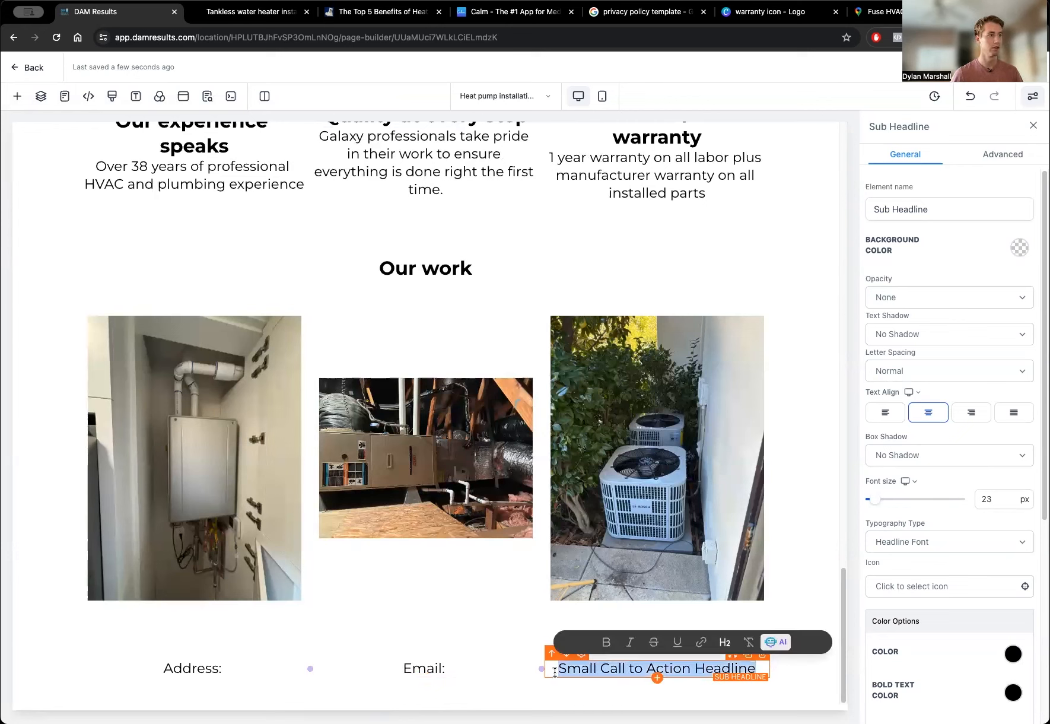
pyautogui.write('Phone:')
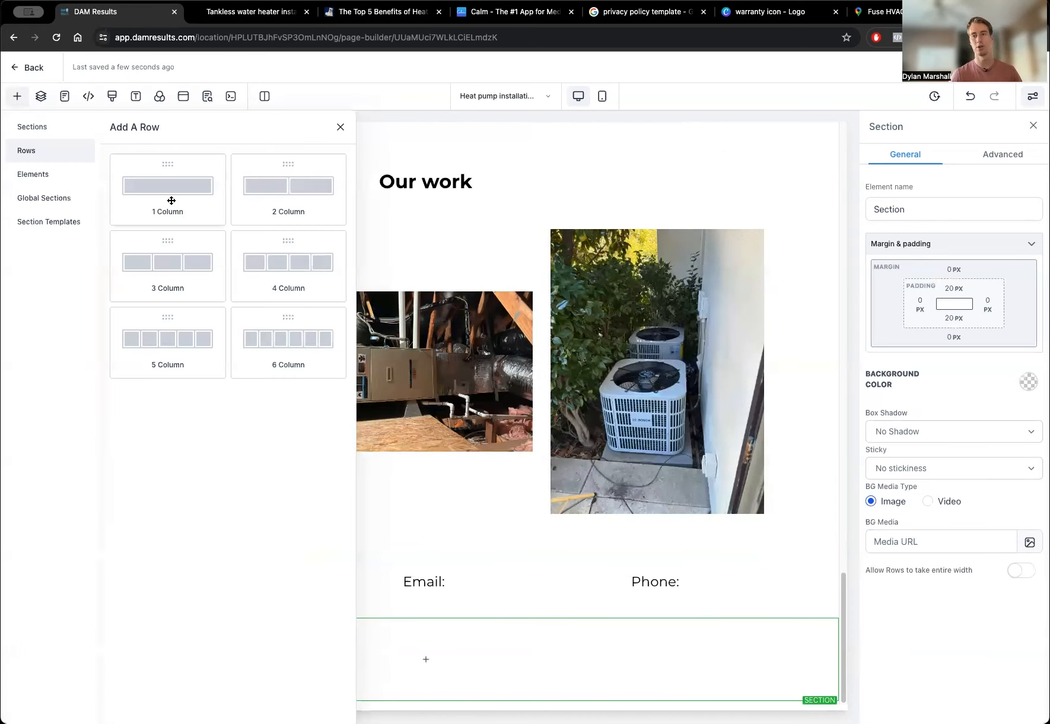
# Add a one-column row in the new section below the contact labels and place an image element in it.
pyautogui.click(171, 200)
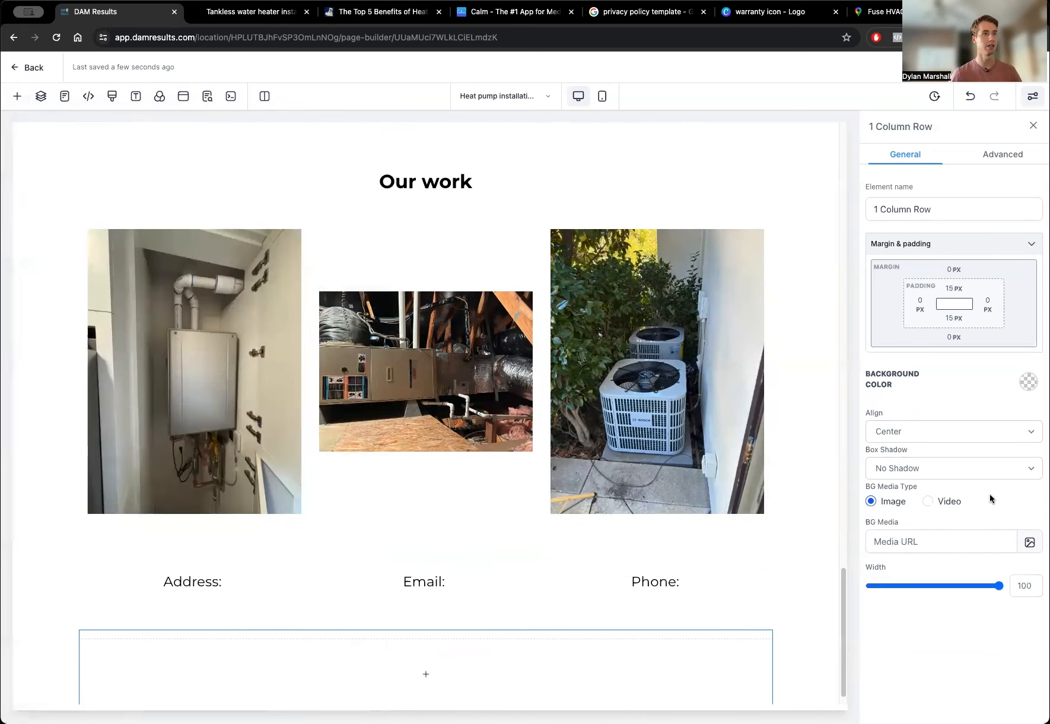
pyautogui.scroll(-1, 772, 516)
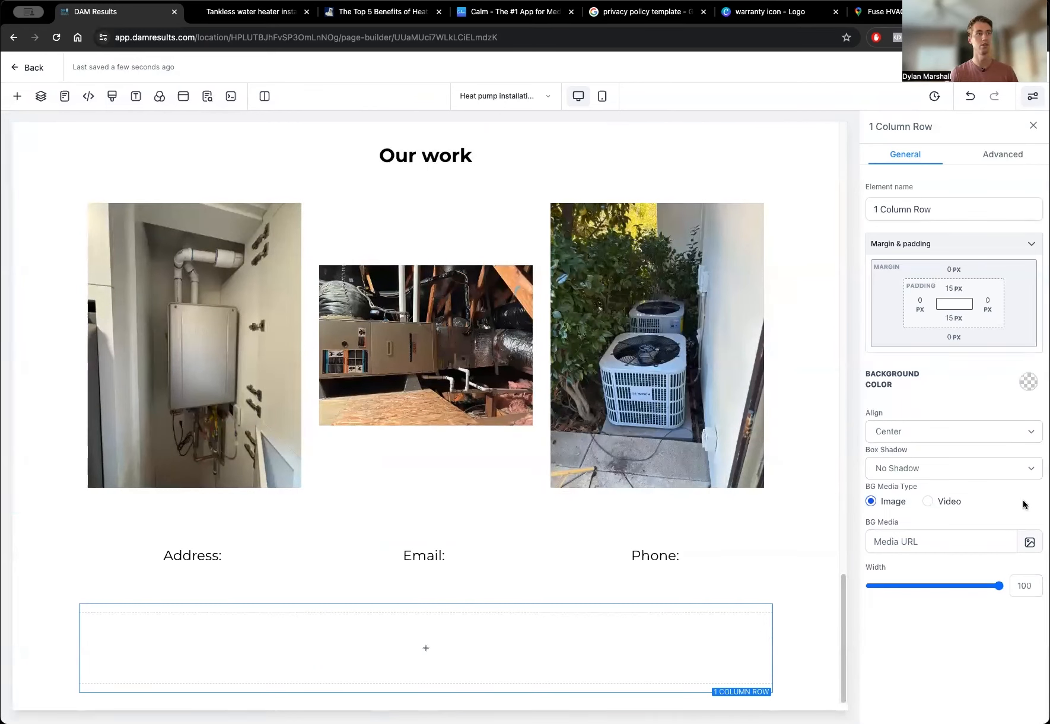
pyautogui.click(575, 664)
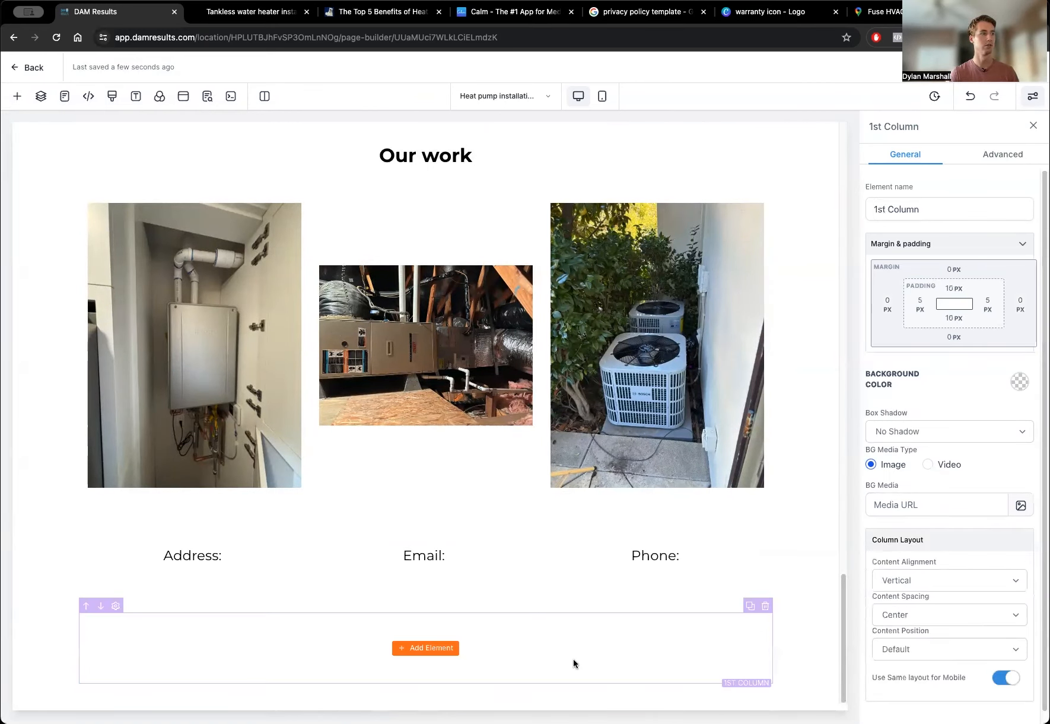
pyautogui.click(422, 647)
pyautogui.click(270, 593)
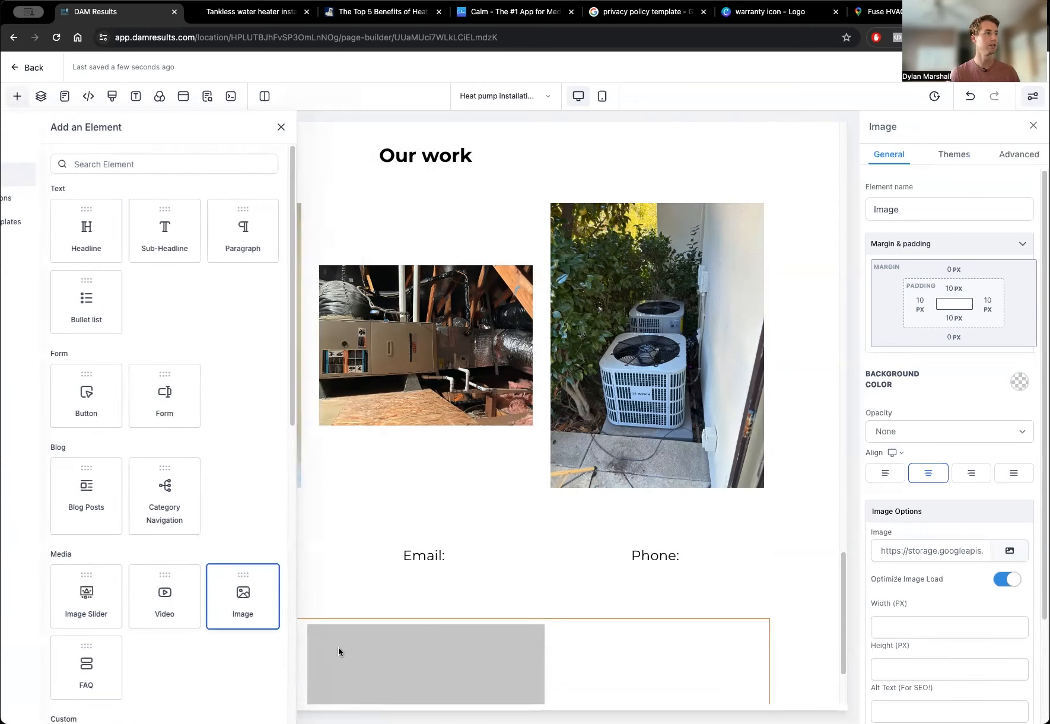
# Fill the footer image with the Google logo from the media library and set its width to 300 px.
pyautogui.click(1010, 550)
pyautogui.click(951, 501)
pyautogui.click(279, 409)
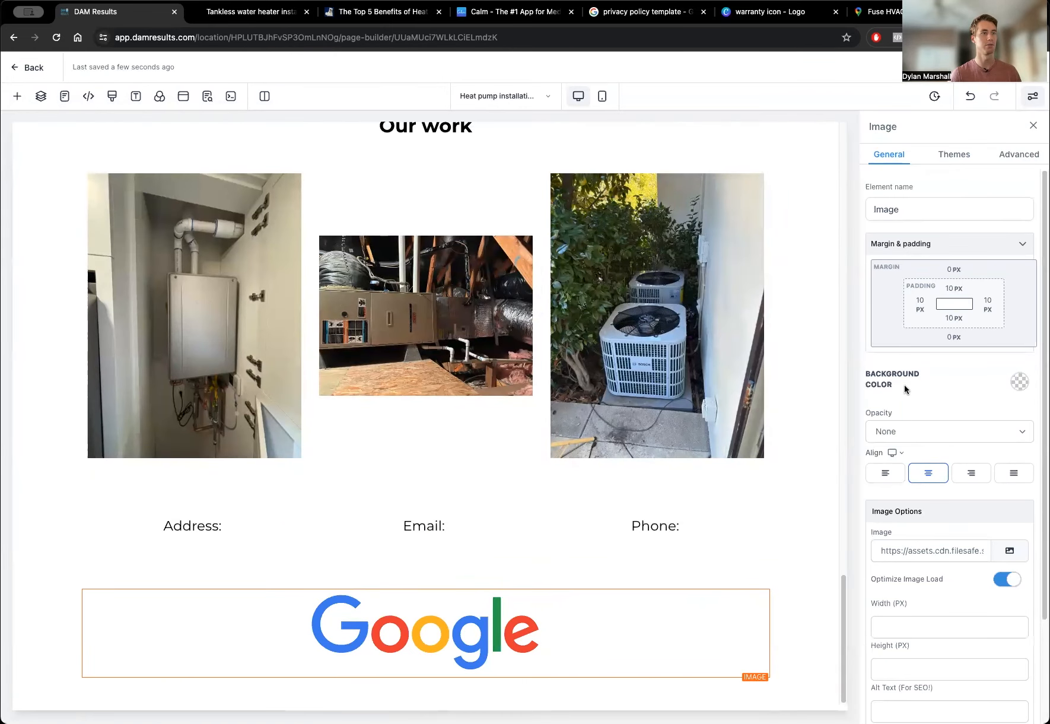
pyautogui.scroll(-3, 906, 389)
pyautogui.click(921, 494)
pyautogui.write('300')
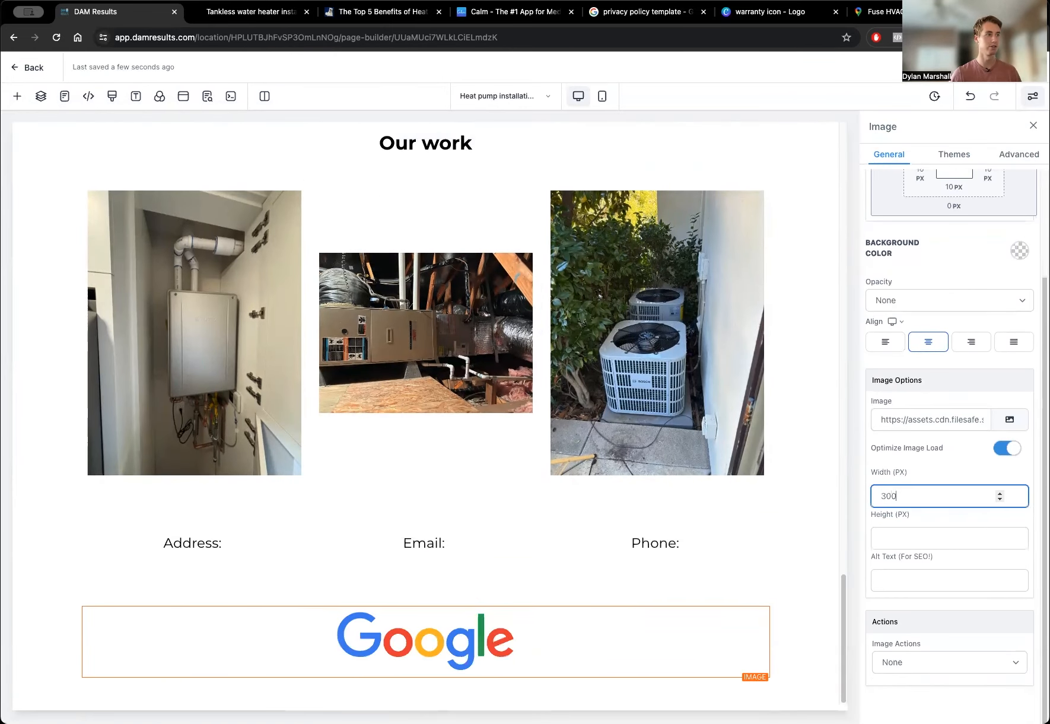
# Add a sub-headline below the footer logo reading "Copyright 2024. All rights reserved.".
pyautogui.click(425, 679)
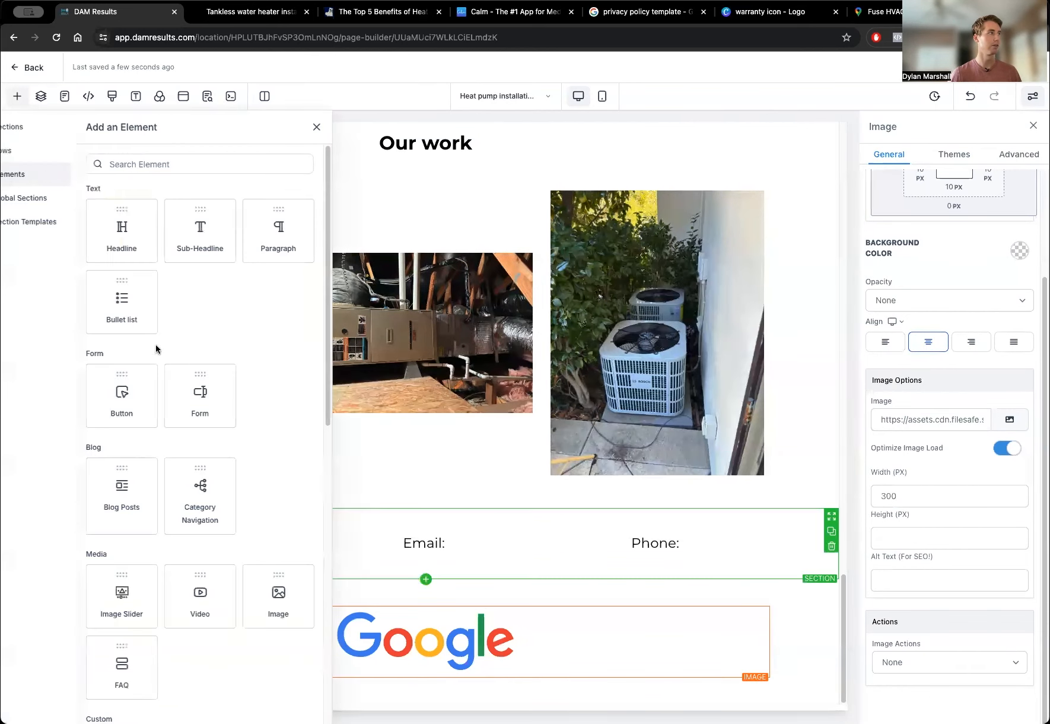
pyautogui.click(200, 231)
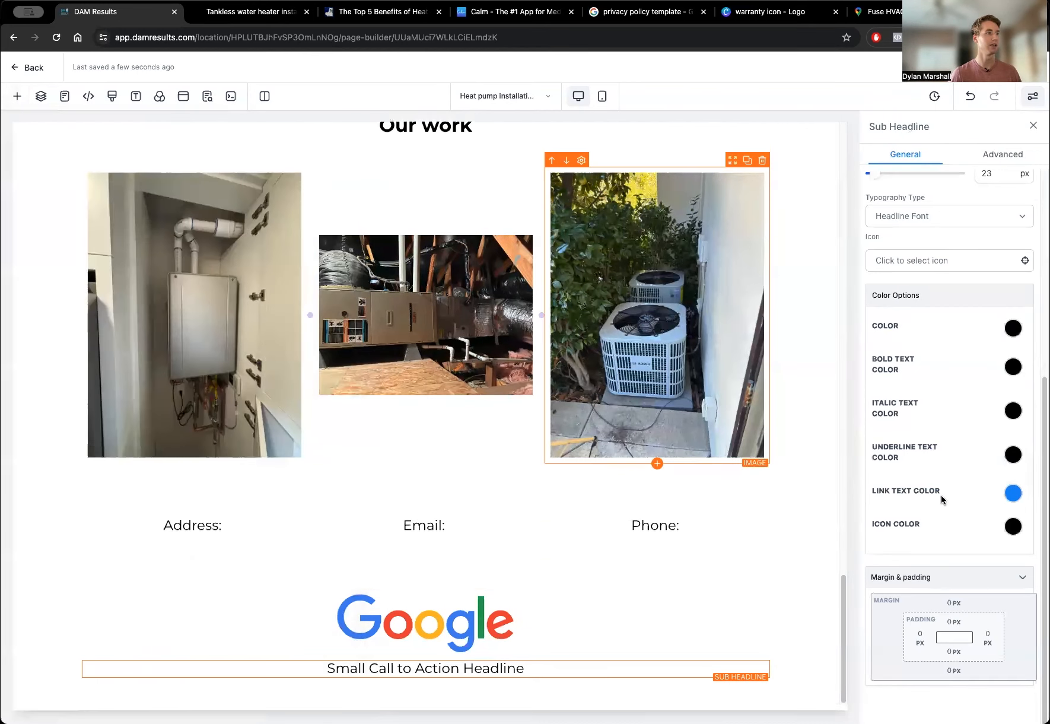
pyautogui.moveTo(541, 668); pyautogui.dragTo(306, 286)
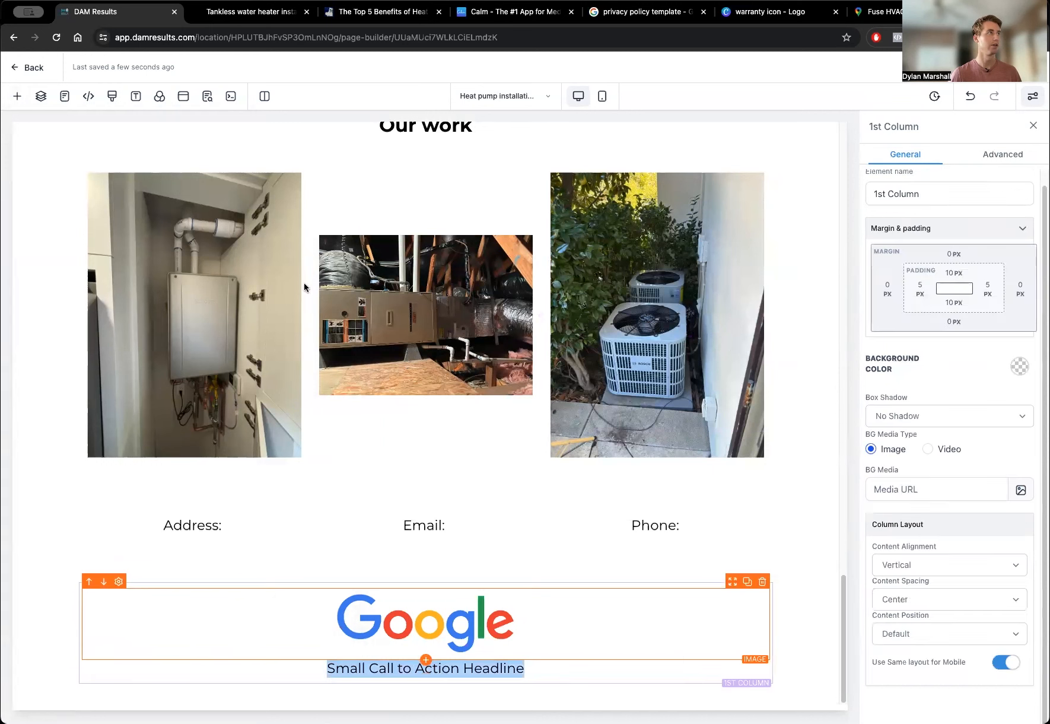
pyautogui.write('Copyright ')
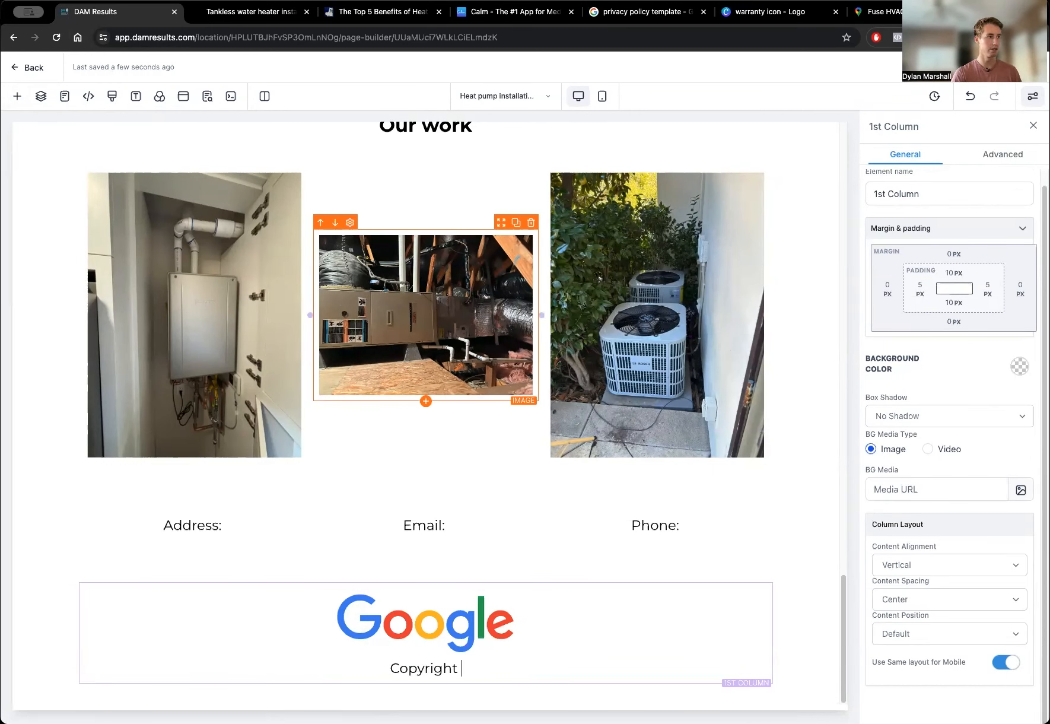
pyautogui.write('2024. All r')
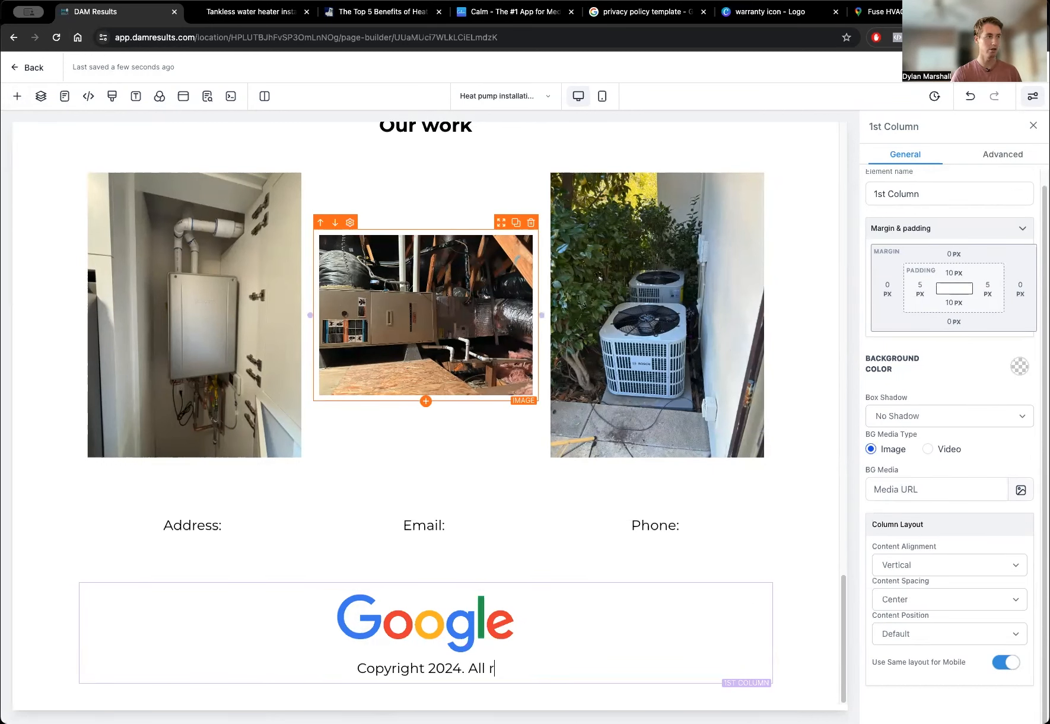
pyautogui.write('ight s reserb')
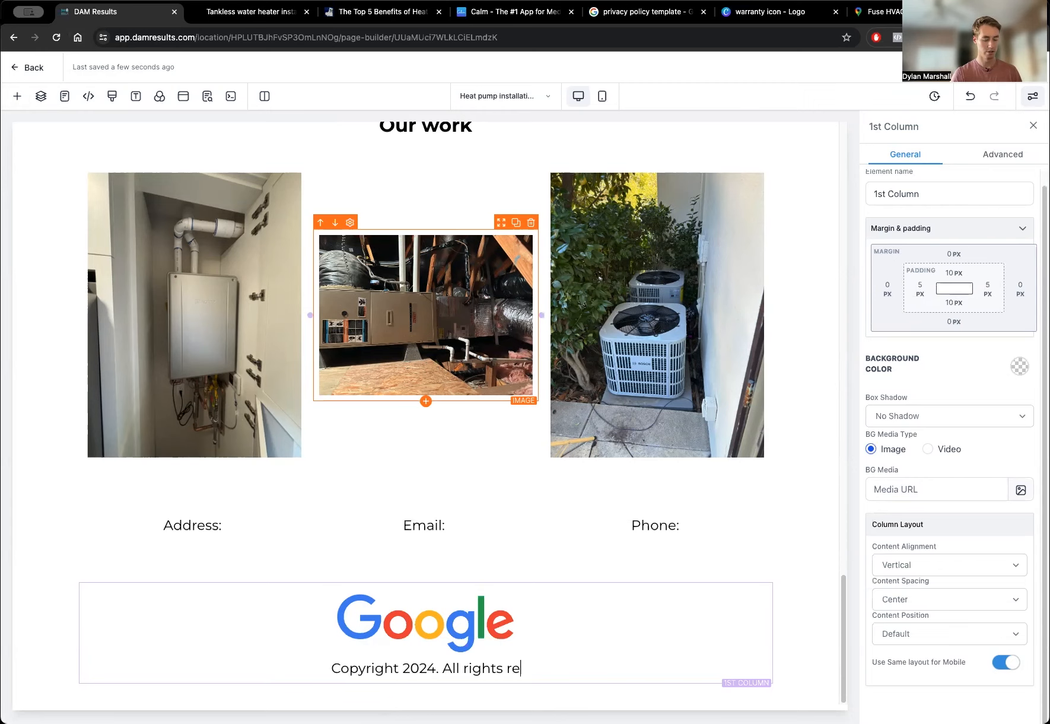
pyautogui.press('BackSpace')
pyautogui.write('ved')
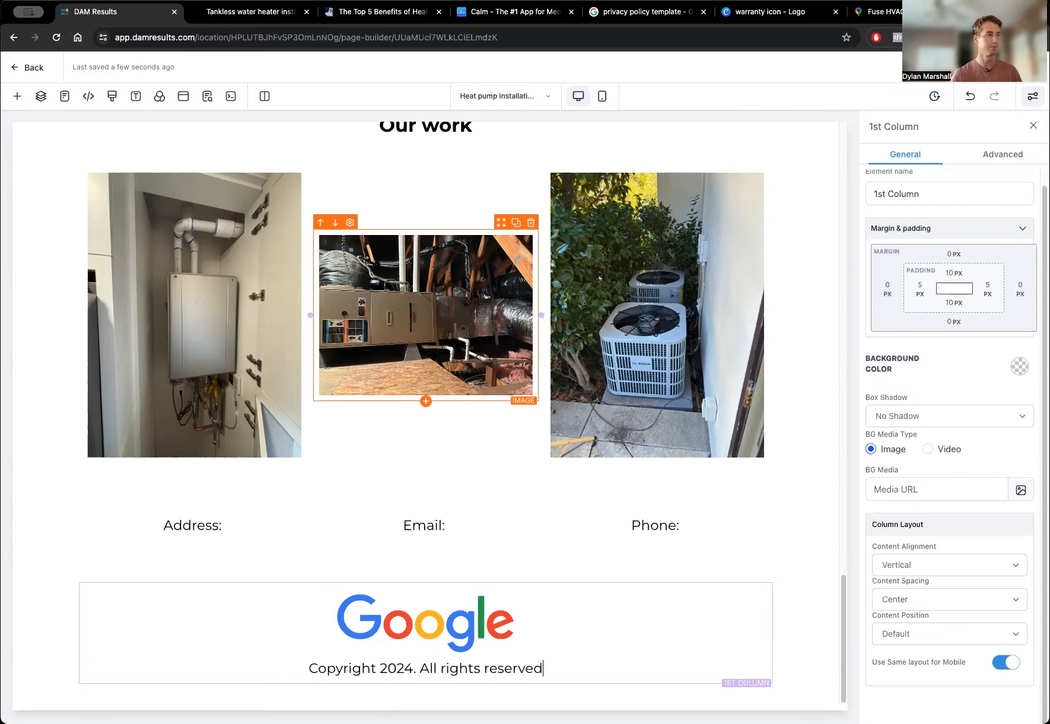
pyautogui.write('.')
pyautogui.click(217, 537)
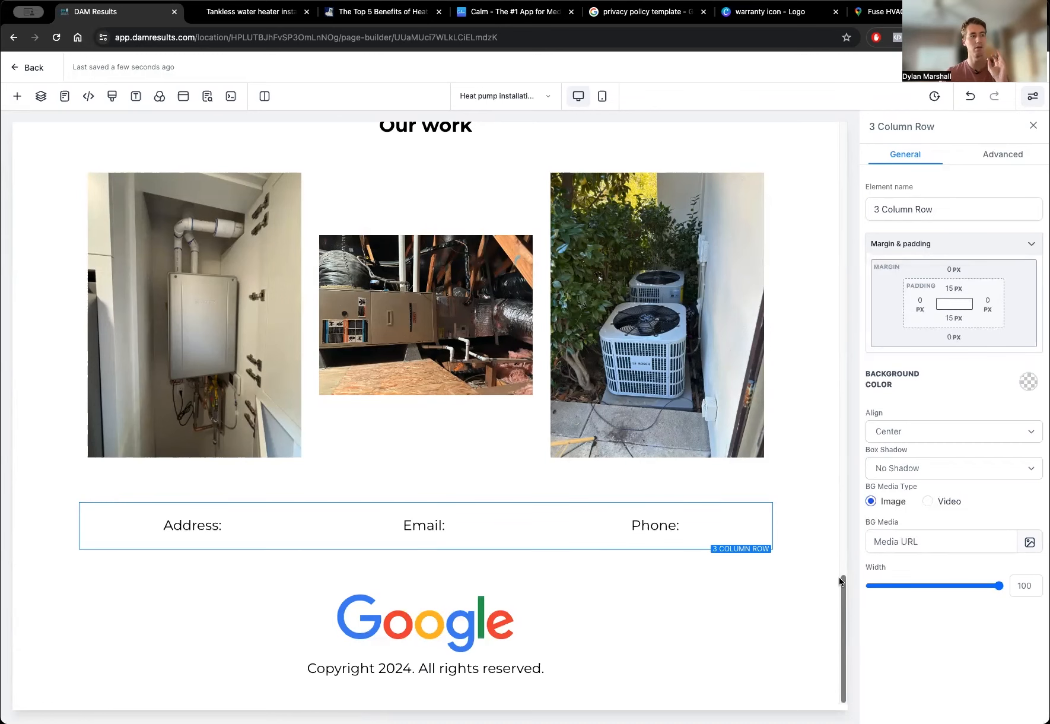
# Review the page from the footer up to the hero section and down through the heat pump benefits.
pyautogui.scroll(5, 843, 569)
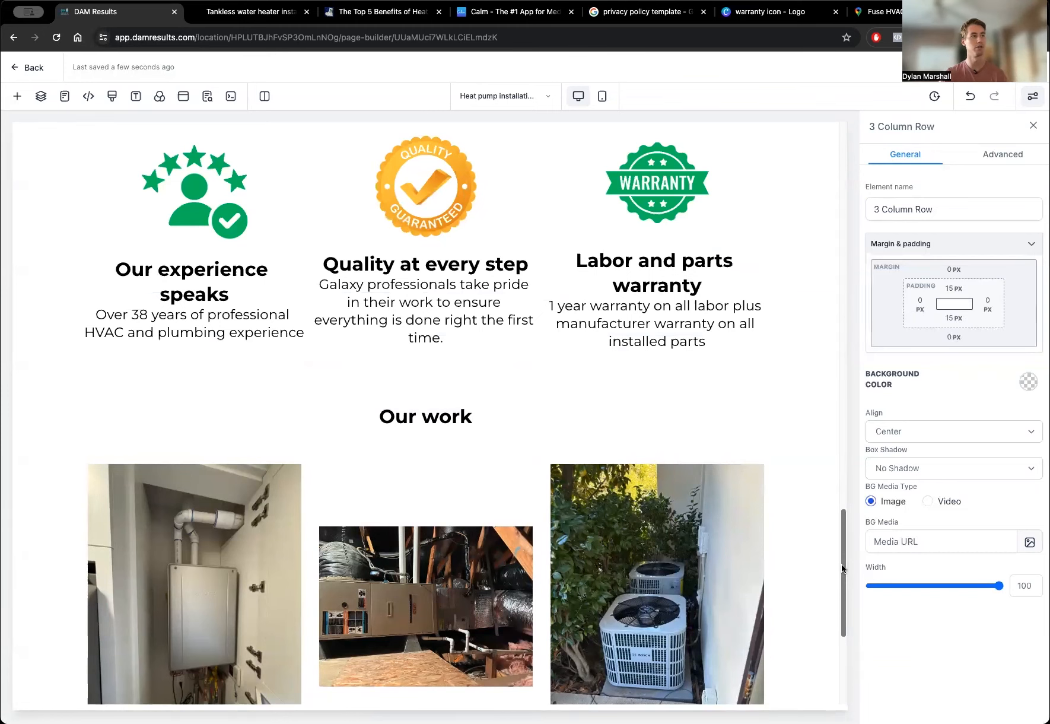
pyautogui.scroll(10, 843, 568)
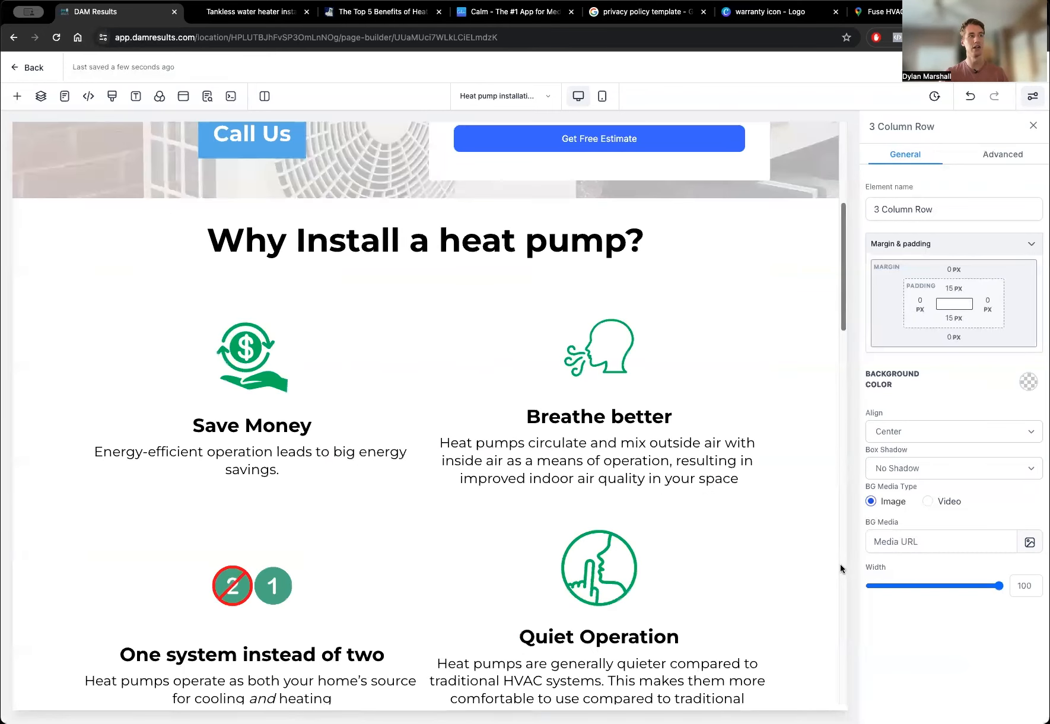
pyautogui.scroll(6, 840, 568)
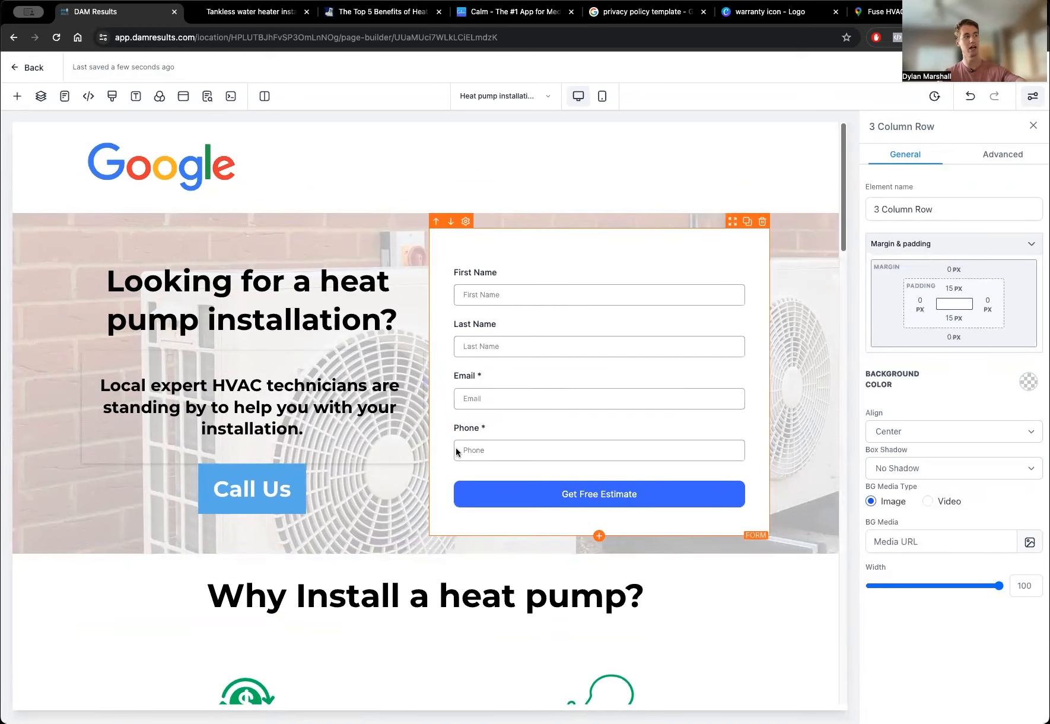
pyautogui.scroll(-3, 630, 502)
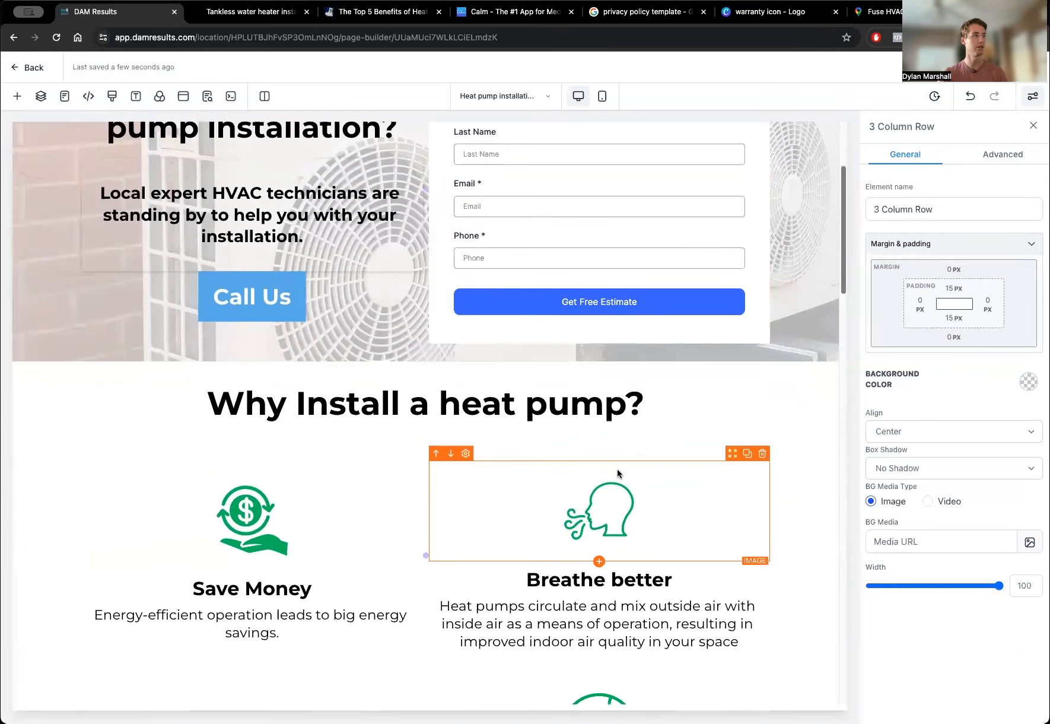
pyautogui.scroll(-5, 816, 525)
pyautogui.scroll(2, 808, 520)
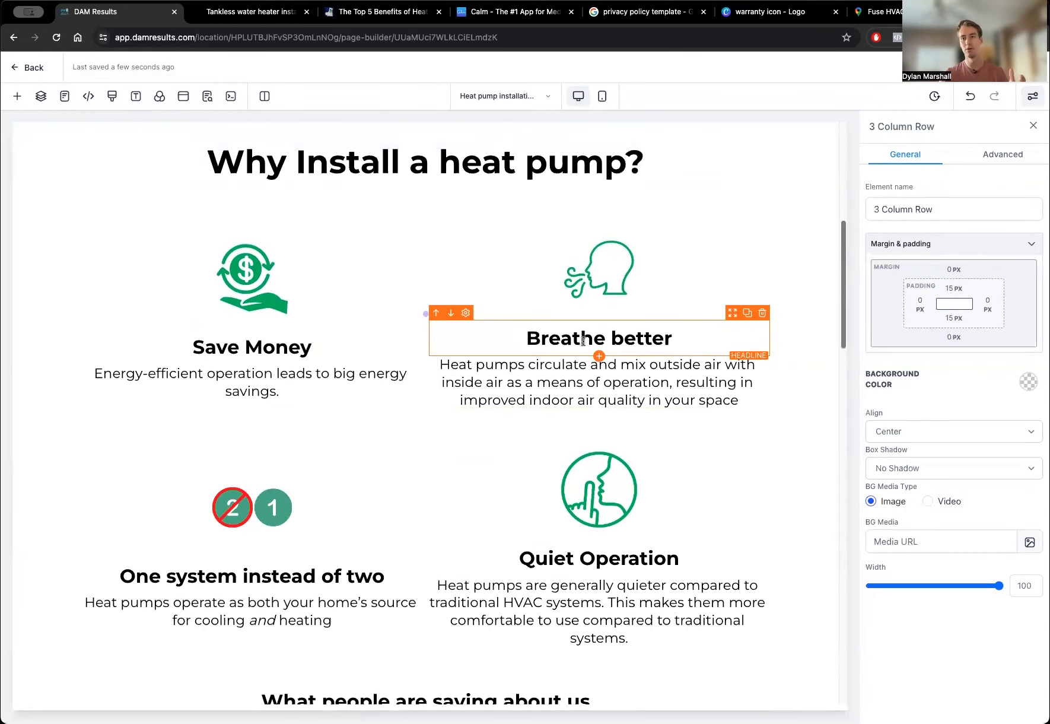
pyautogui.scroll(-3, 424, 311)
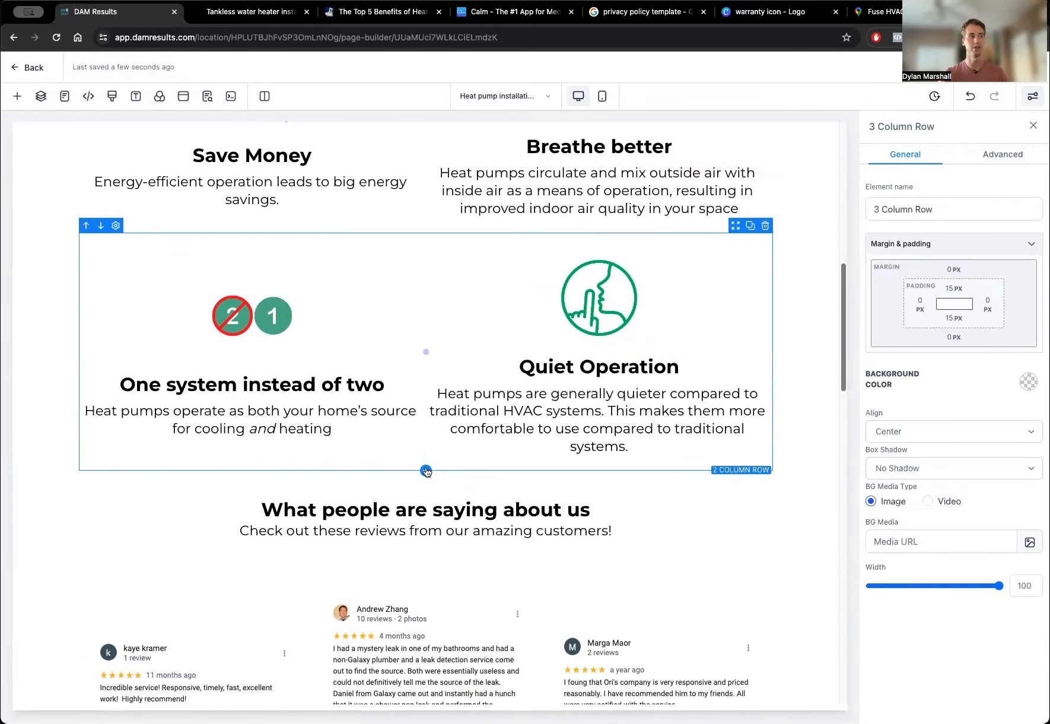
pyautogui.click(426, 471)
pyautogui.click(174, 208)
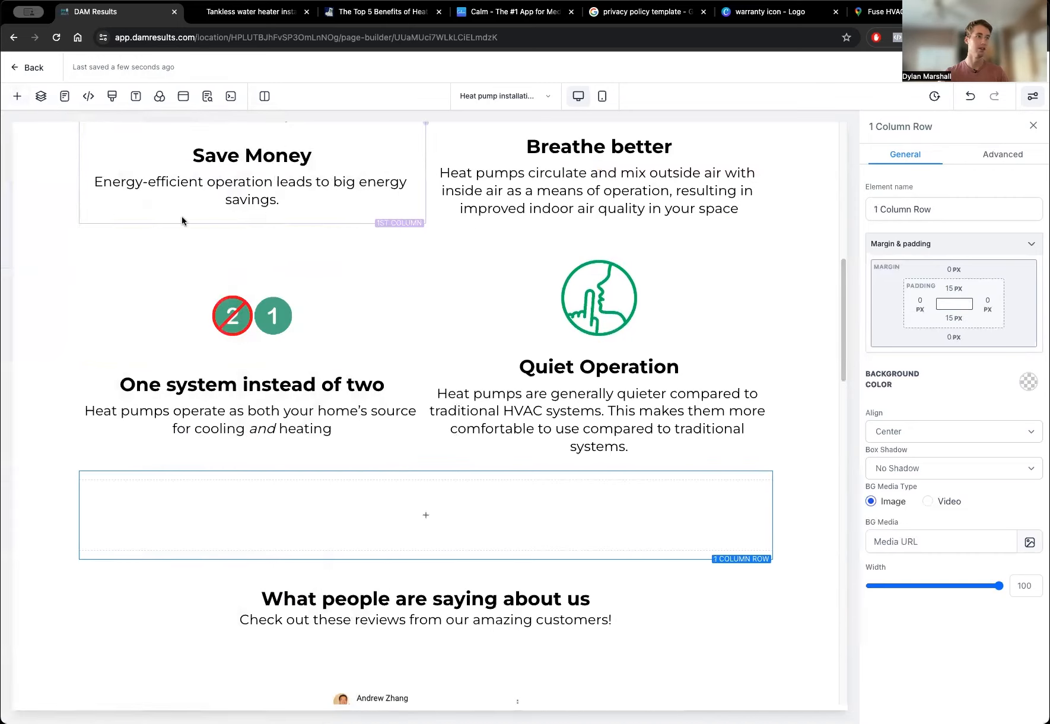
pyautogui.click(445, 518)
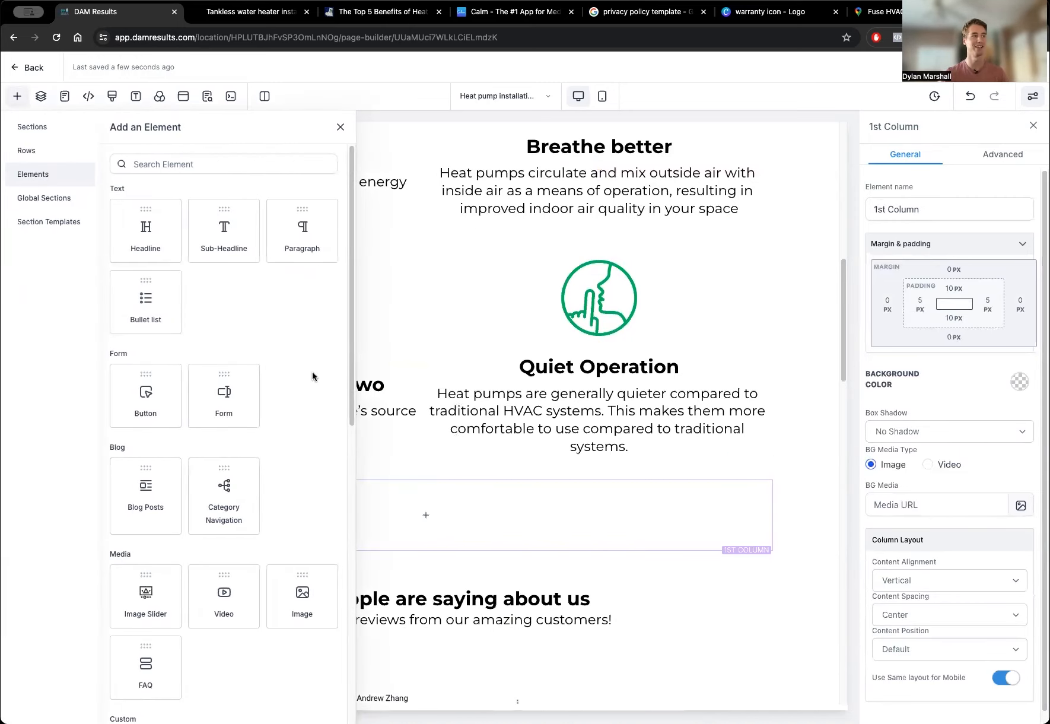
# Add a section with a one-column row between the "What people are saying about us" heading and the customer reviews.
pyautogui.click(17, 96)
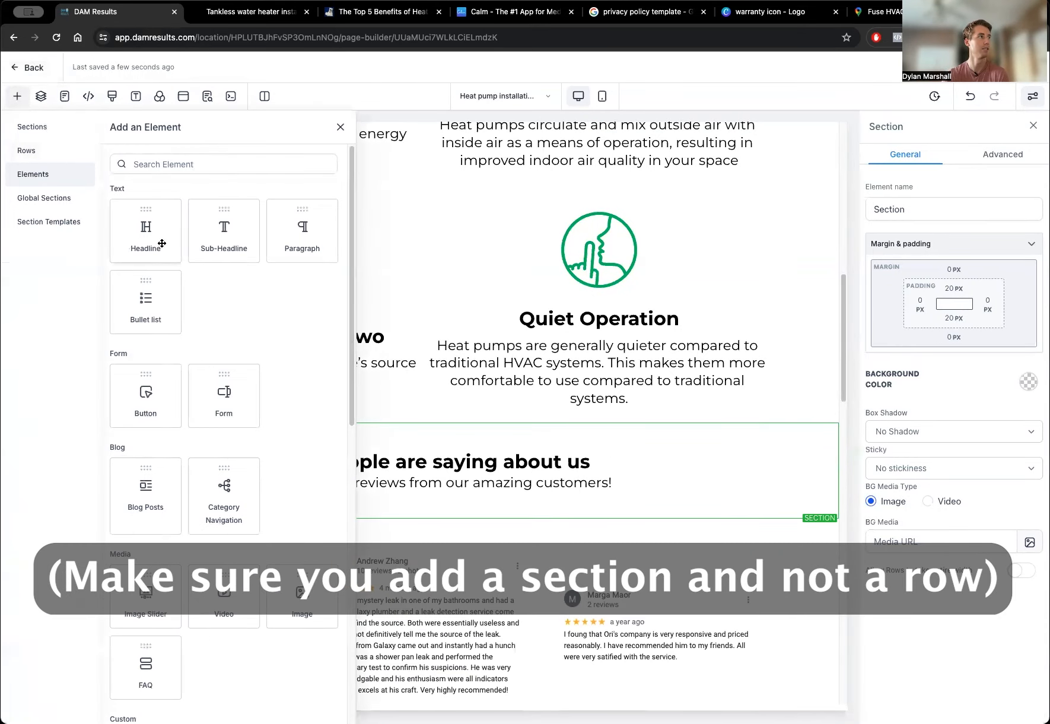
pyautogui.click(33, 127)
pyautogui.click(163, 200)
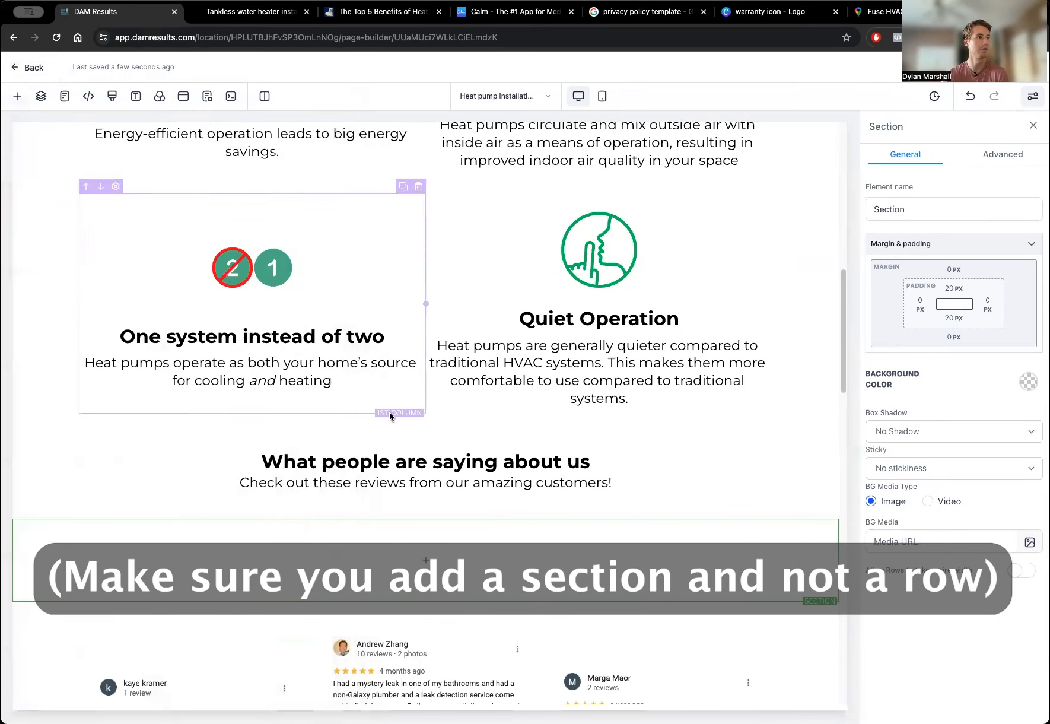
pyautogui.scroll(-1, 500, 422)
pyautogui.click(426, 504)
pyautogui.click(147, 173)
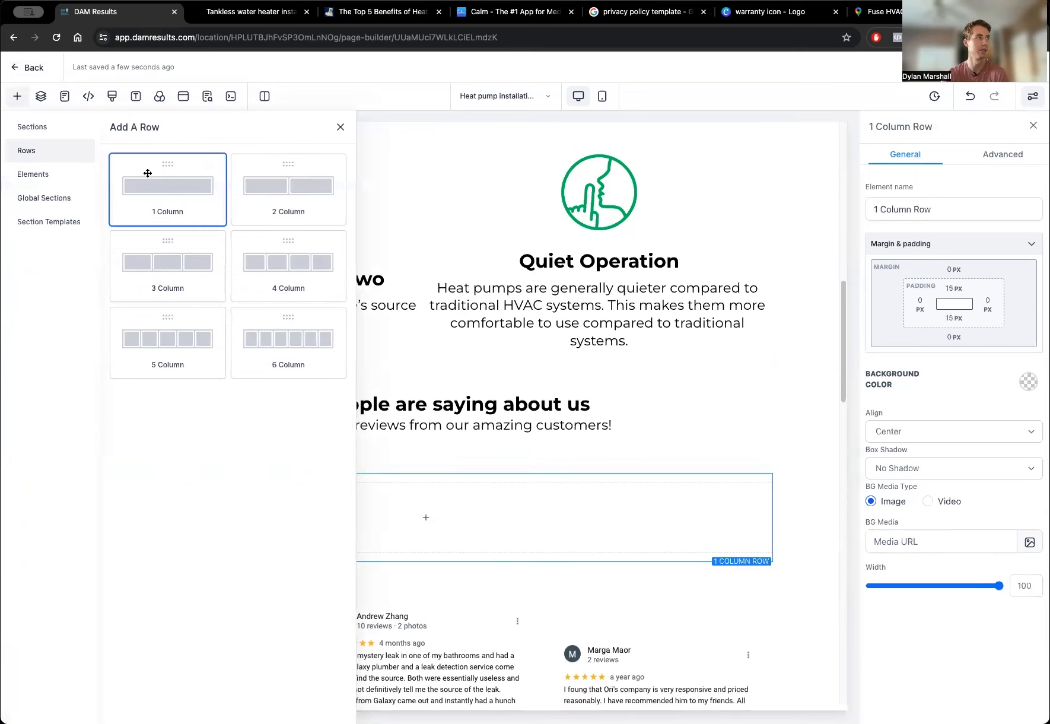
# Add a button element to the new row above the customer reviews and set its background color to blue.
pyautogui.click(426, 517)
pyautogui.click(178, 169)
pyautogui.write('button')
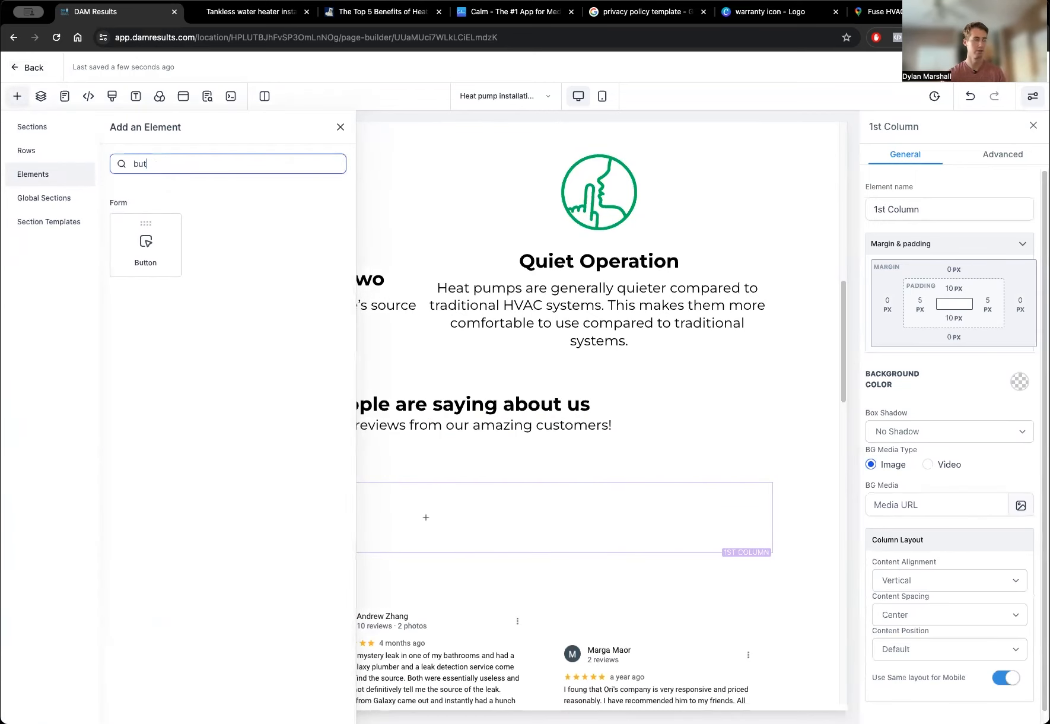
pyautogui.click(145, 243)
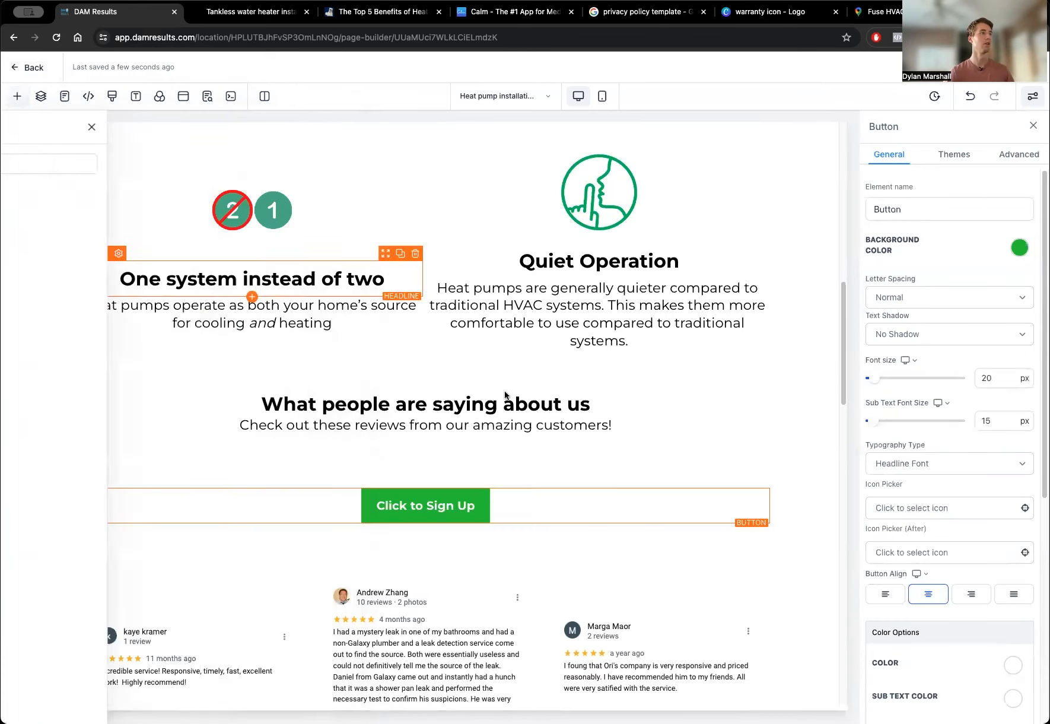
pyautogui.click(1019, 247)
pyautogui.click(895, 279)
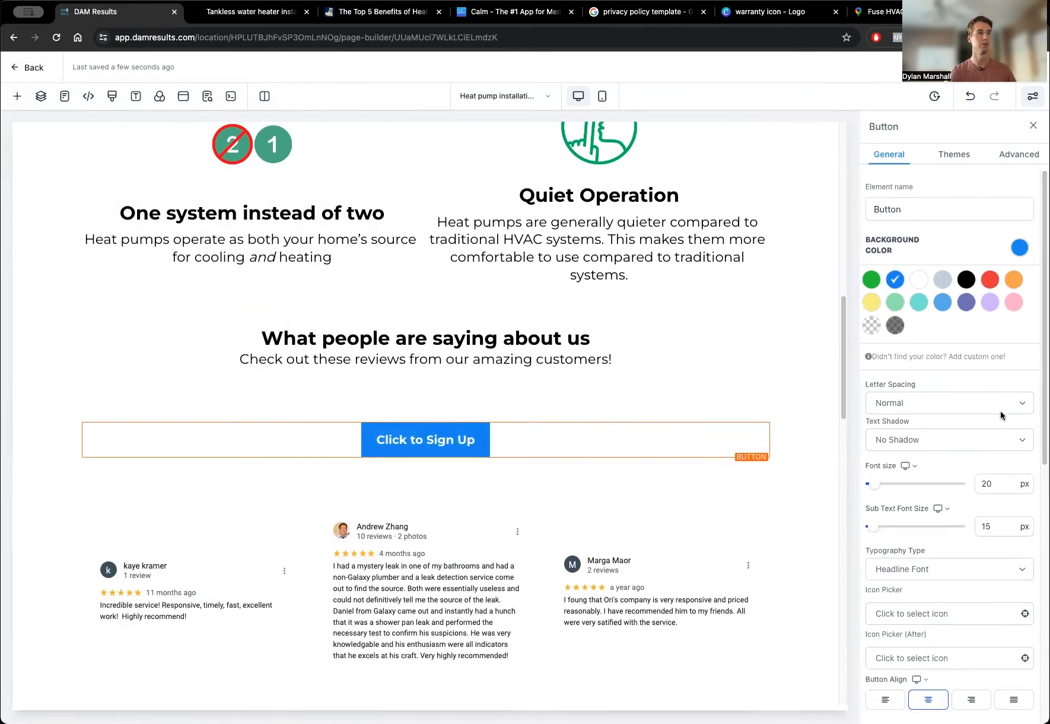
# Change the text of the button above the customer reviews to "Get Free Estimate".
pyautogui.scroll(-8, 943, 534)
pyautogui.tripleClick(964, 541)
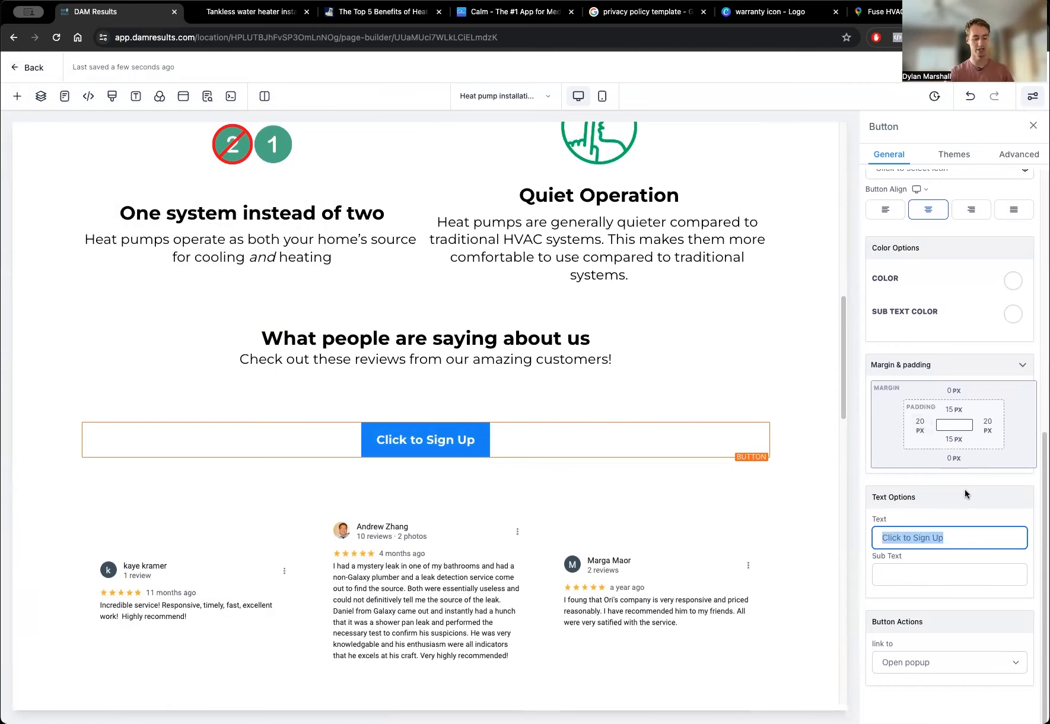
pyautogui.write('Get Free Estimate')
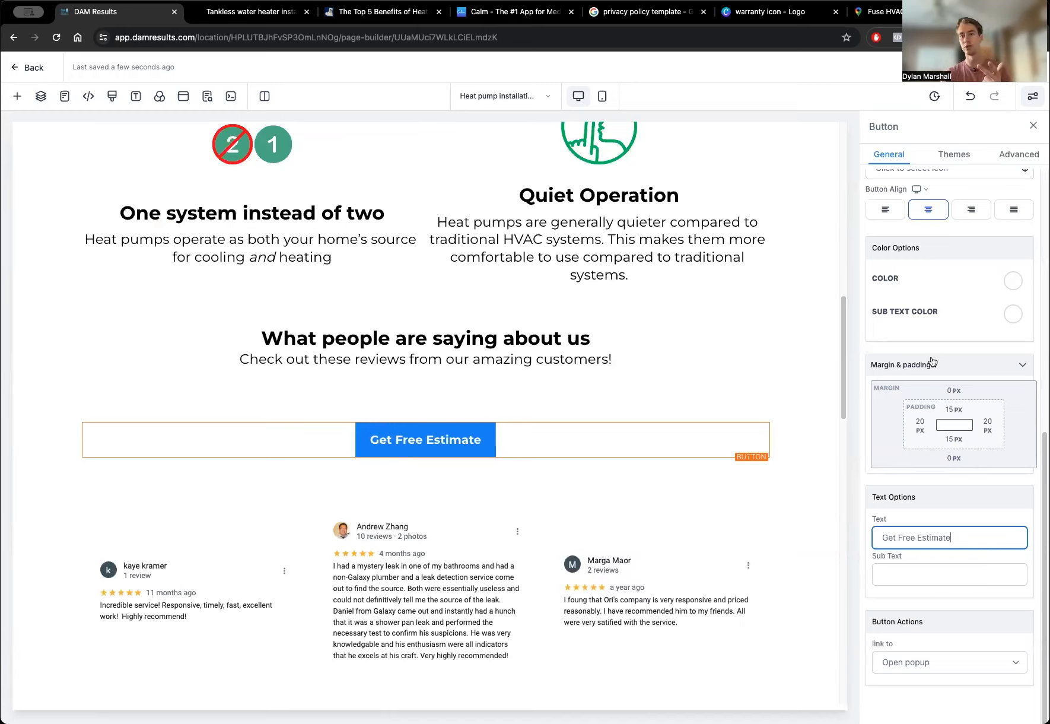
# Set the "Get Free Estimate" button's font size to 35 px.
pyautogui.scroll(3, 913, 373)
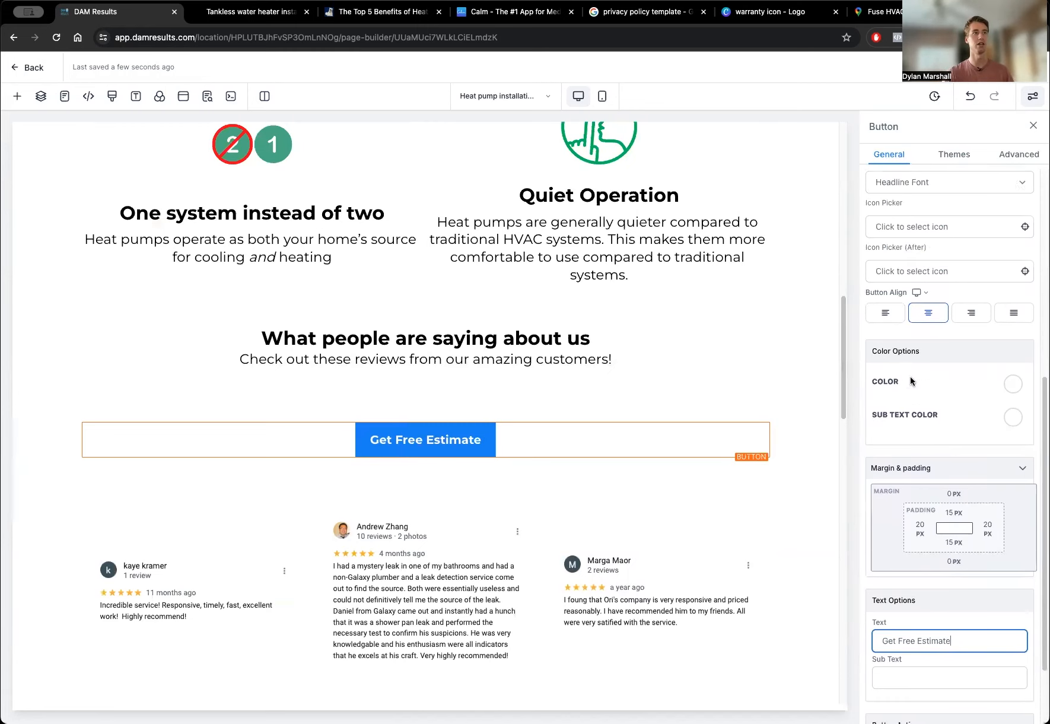
pyautogui.scroll(8, 920, 389)
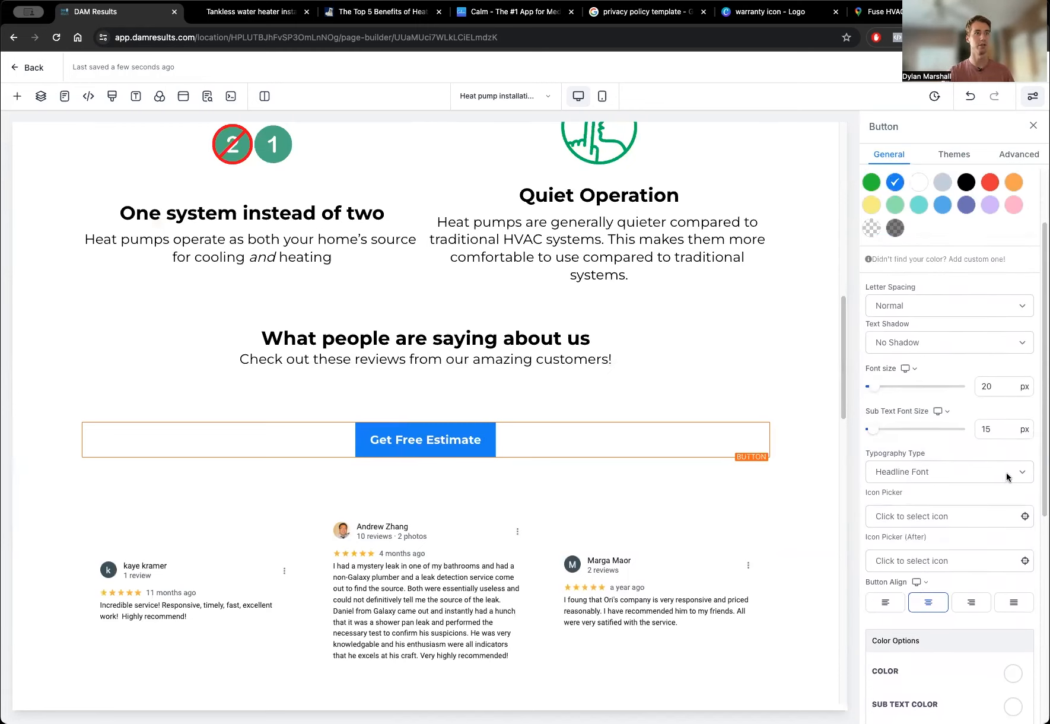
pyautogui.doubleClick(982, 386)
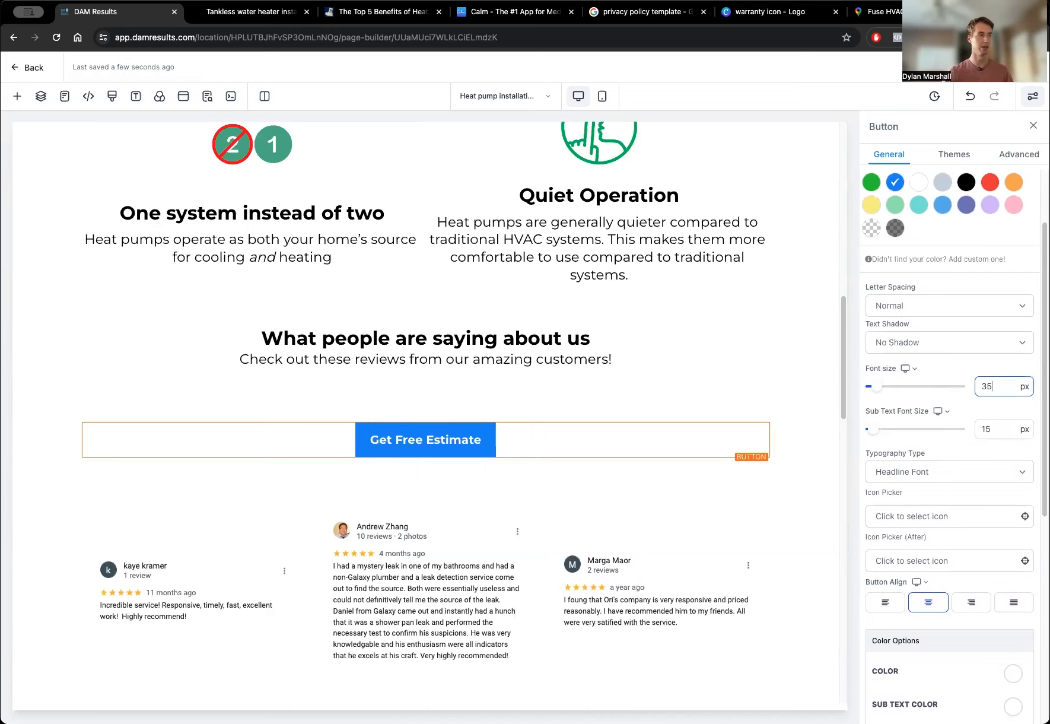
pyautogui.click(961, 369)
pyautogui.moveTo(848, 354)
pyautogui.mouseDown()
pyautogui.moveTo(846, 398)
pyautogui.moveTo(856, 366)
pyautogui.mouseUp()
# Link the "Get Free Estimate" button with Scroll to Element, targeting the hero's 2 Column Row that holds the form.
pyautogui.scroll(-6, 878, 415)
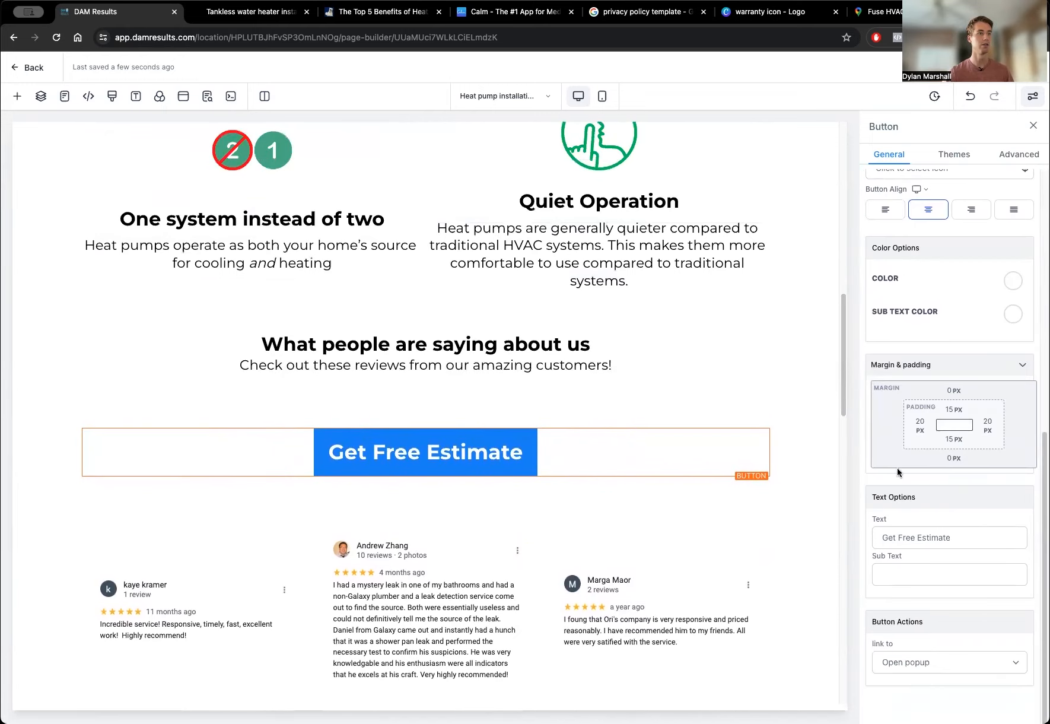
pyautogui.doubleClick(923, 623)
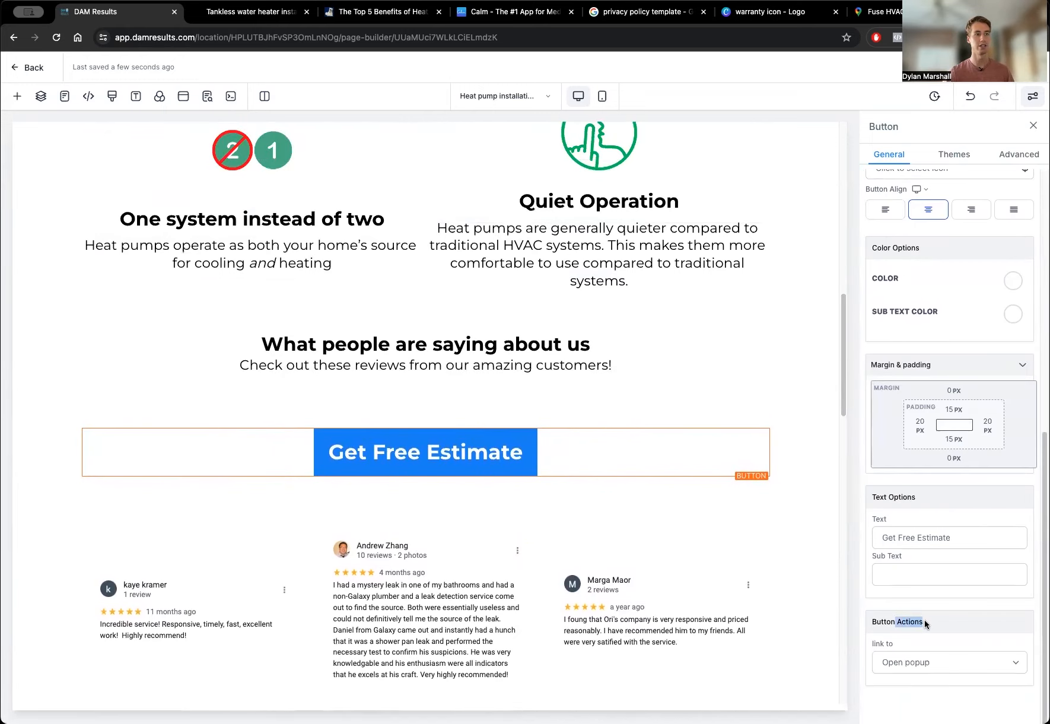
pyautogui.click(915, 663)
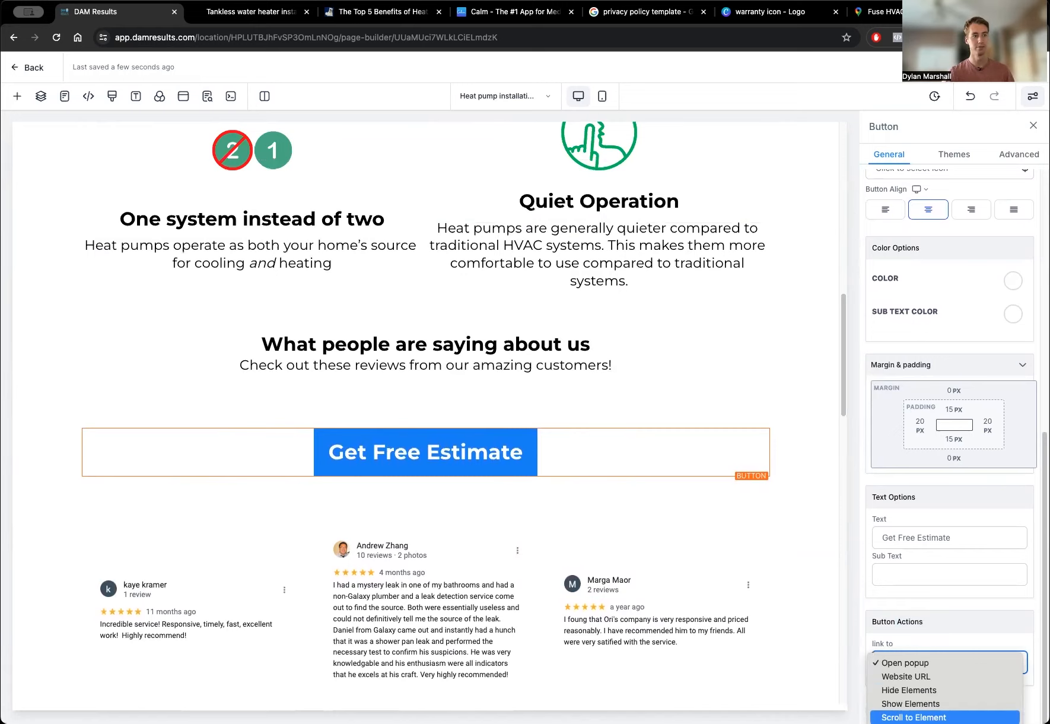
pyautogui.click(915, 718)
pyautogui.scroll(-2, 914, 632)
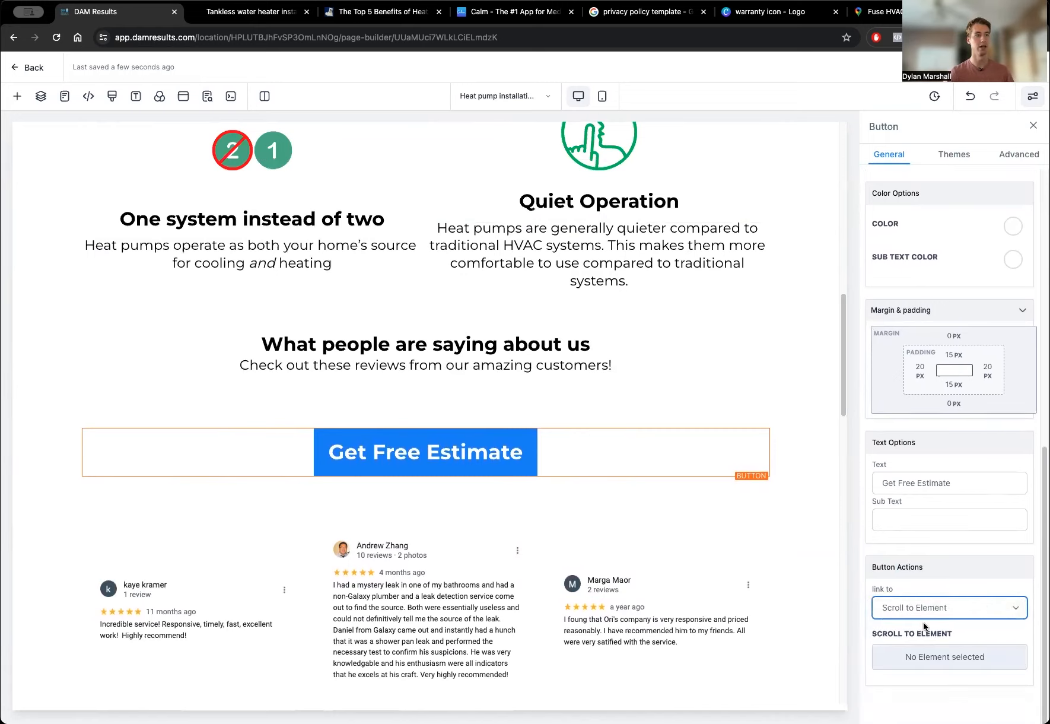
pyautogui.click(938, 659)
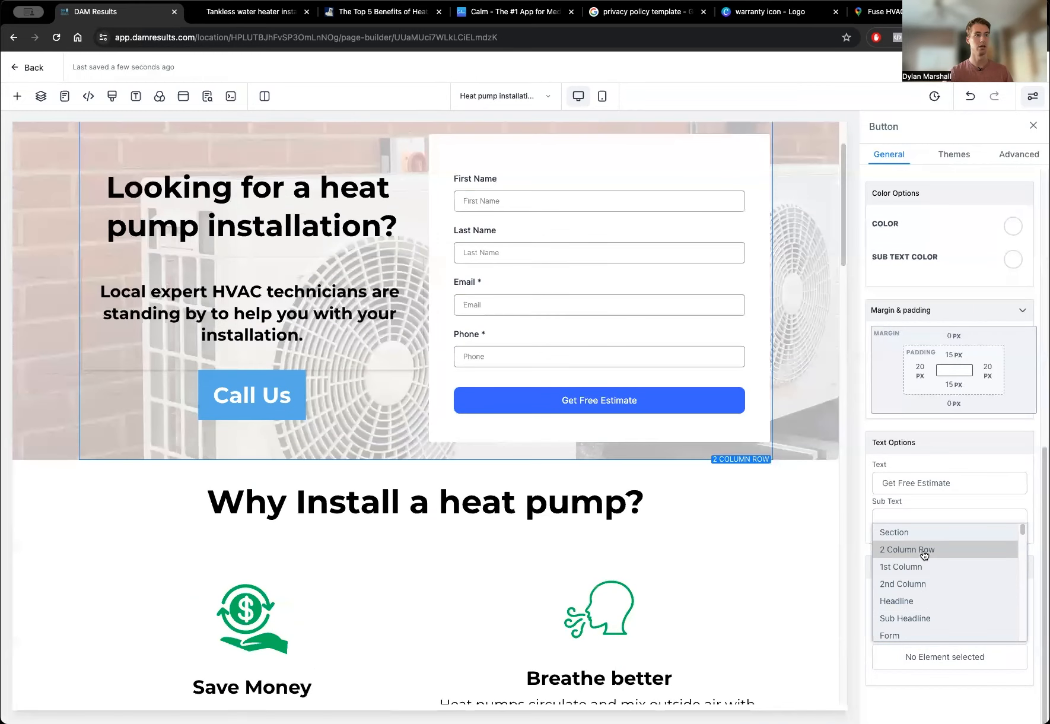
pyautogui.click(923, 551)
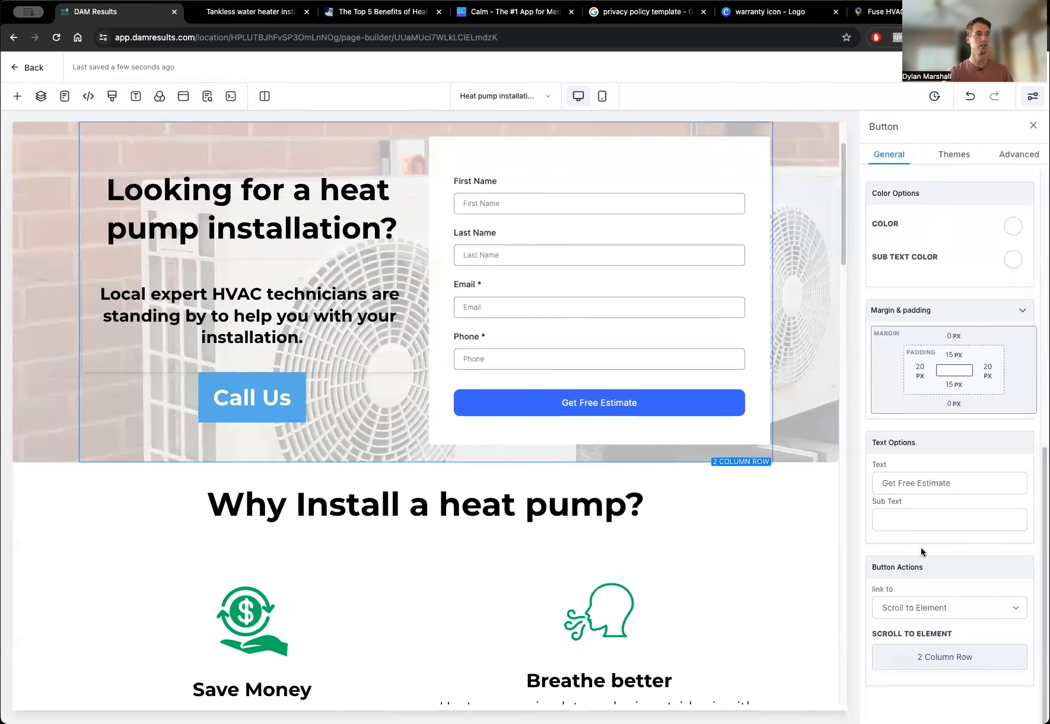
pyautogui.scroll(-5, 743, 512)
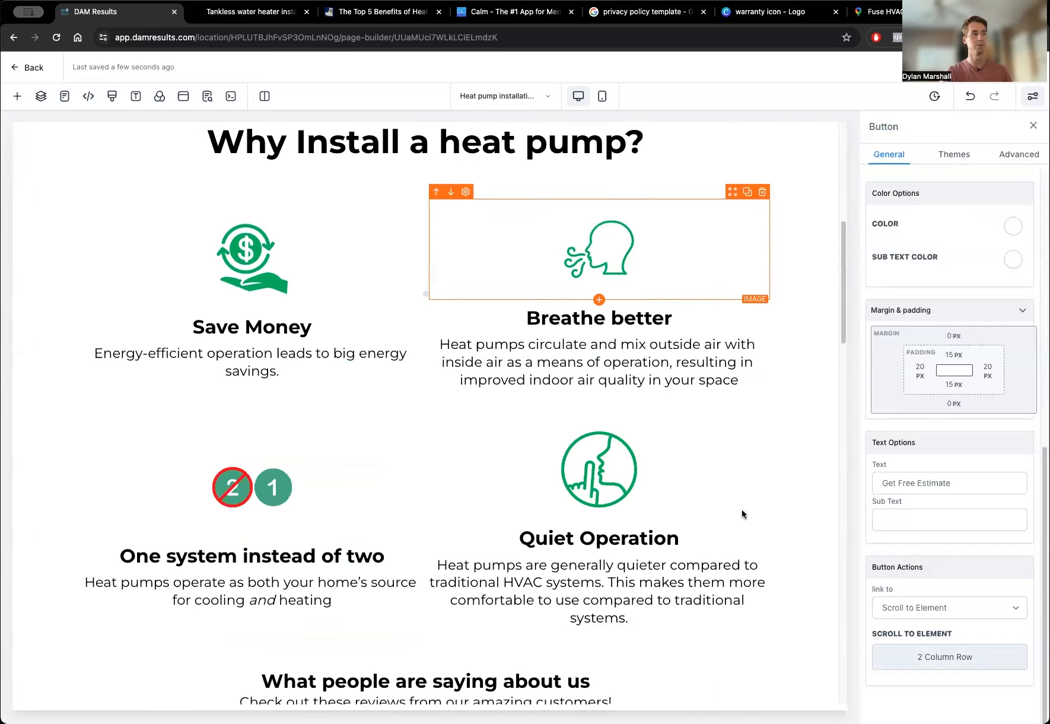
pyautogui.scroll(-1, 441, 526)
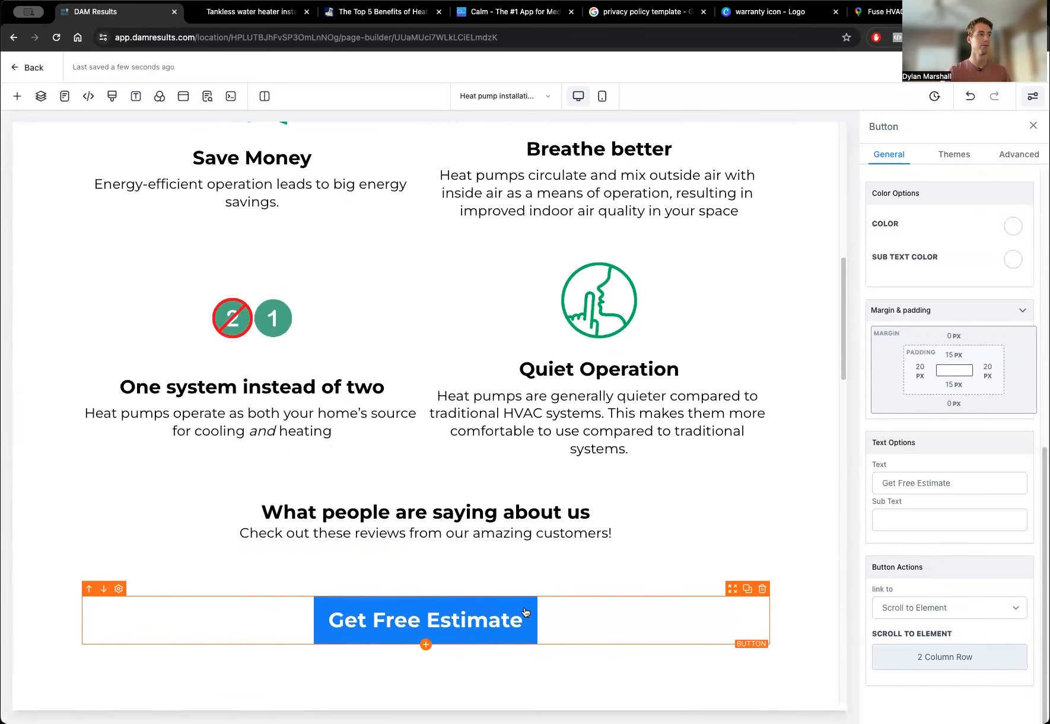
pyautogui.scroll(5, 525, 611)
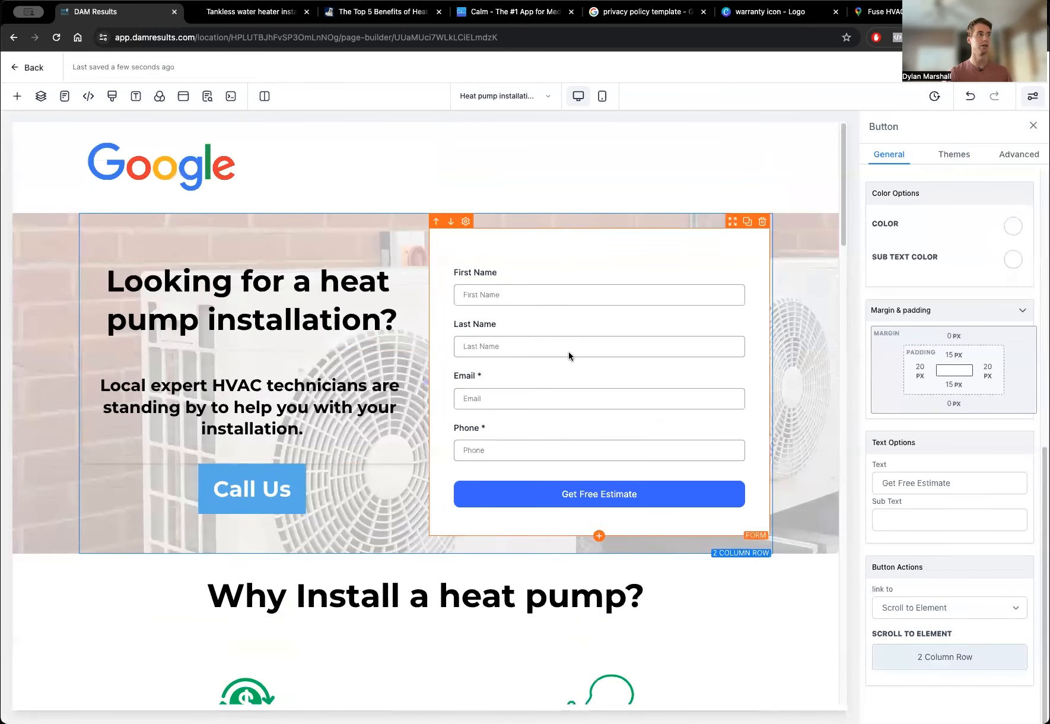
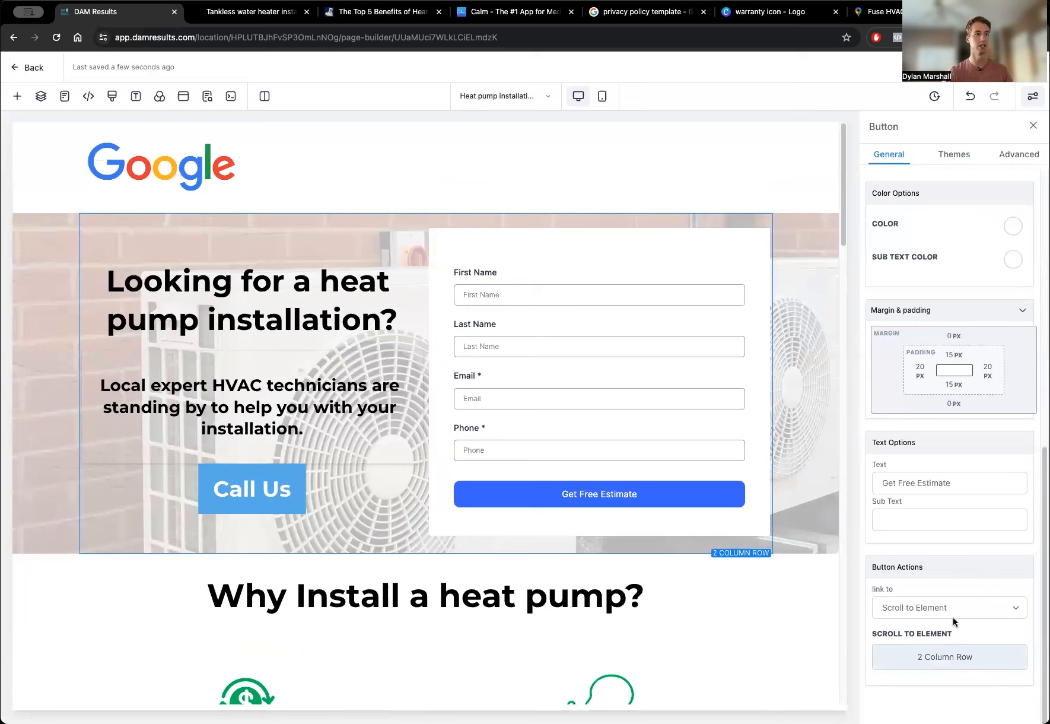
# Clone the section containing the "Get Free Estimate" button twice.
pyautogui.scroll(-10, 750, 427)
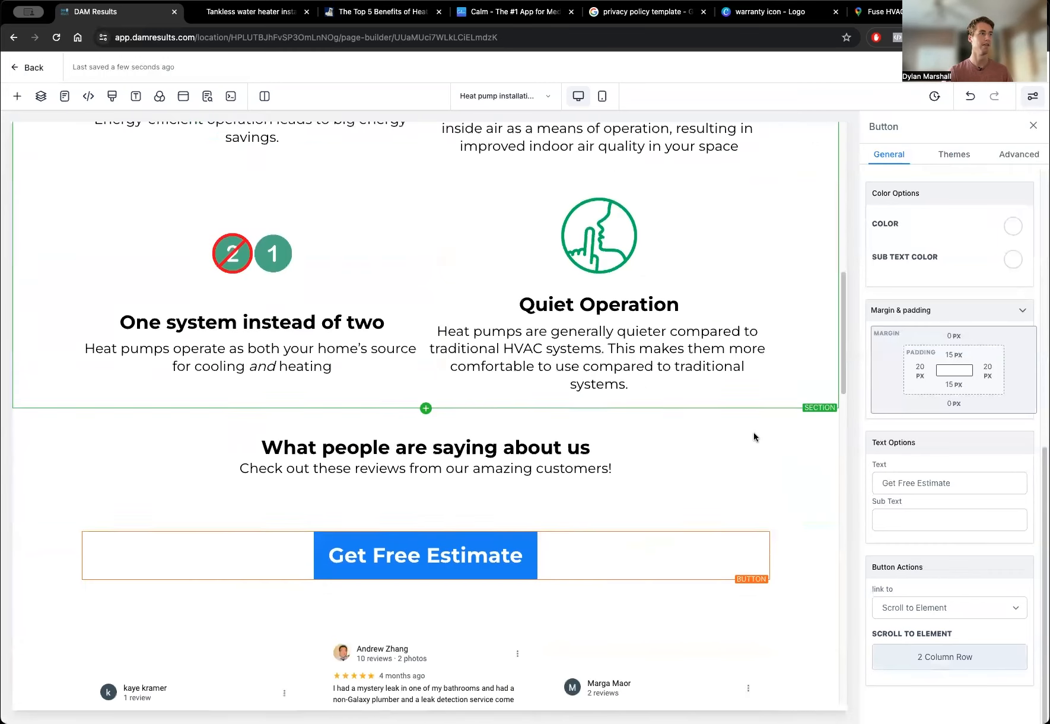
pyautogui.scroll(-2, 754, 437)
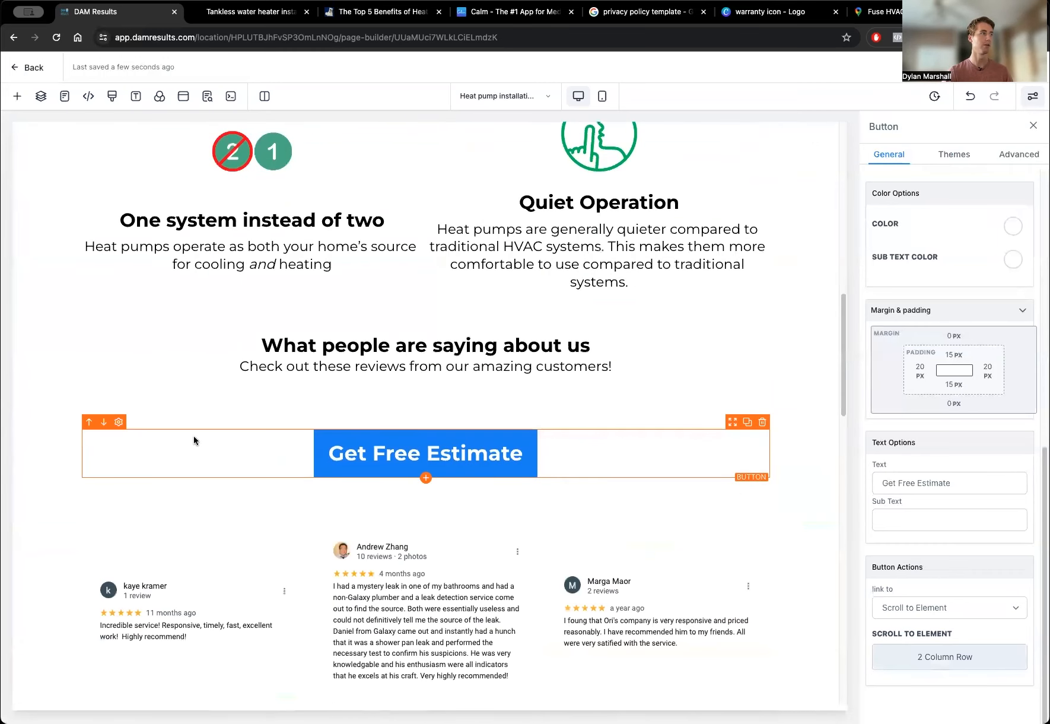
pyautogui.click(294, 411)
pyautogui.moveTo(833, 427)
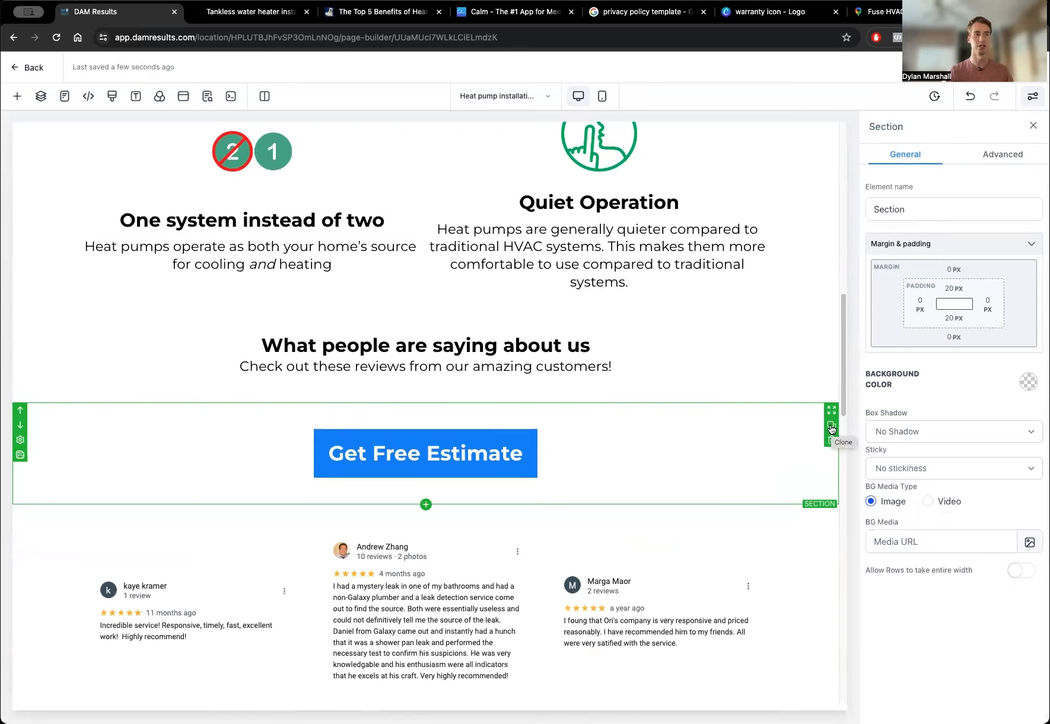
pyautogui.click(831, 425)
pyautogui.click(832, 425)
pyautogui.scroll(-5, 534, 386)
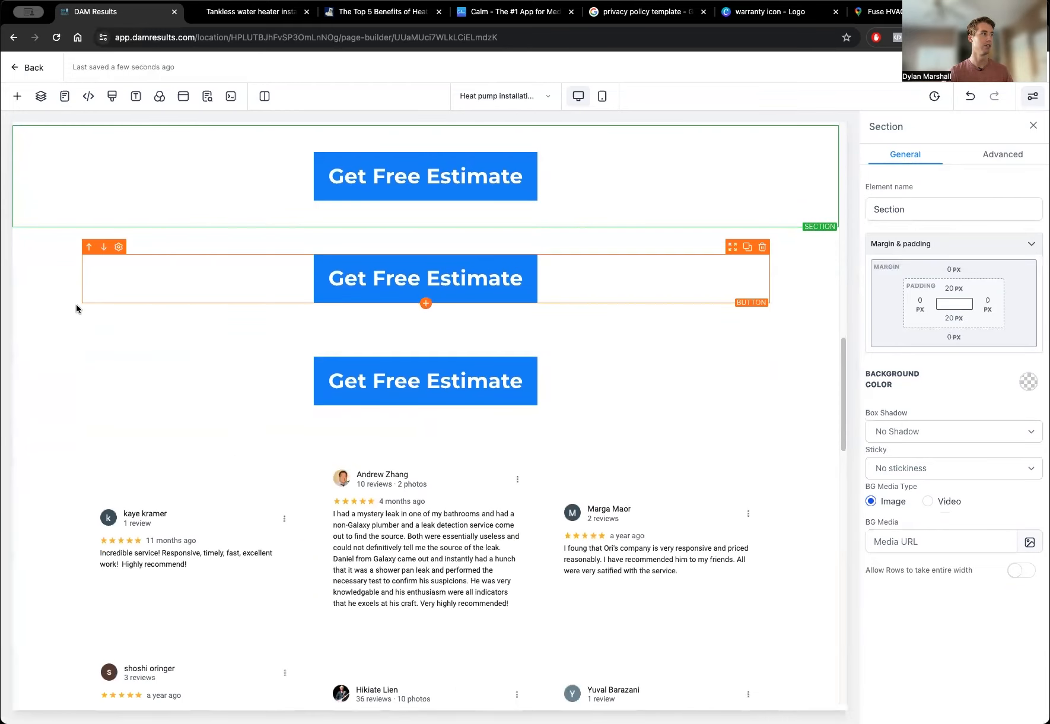
# Move one cloned button section down between the customer reviews and the "Peace of mind" heading.
pyautogui.moveTo(23, 289)
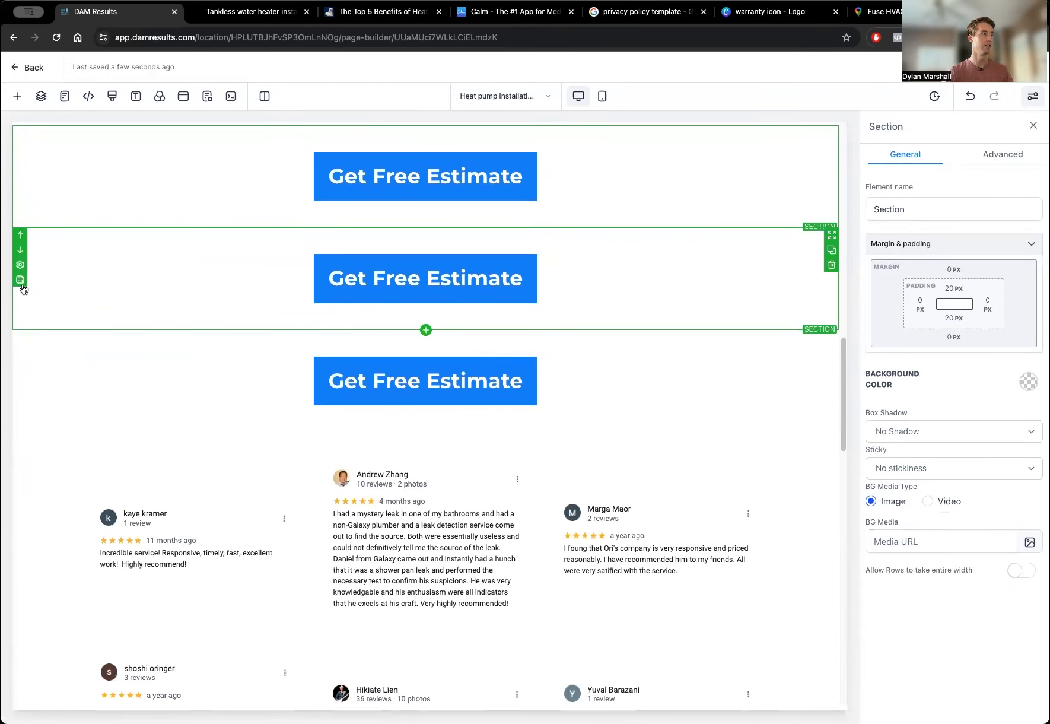
pyautogui.click(20, 250)
pyautogui.click(20, 353)
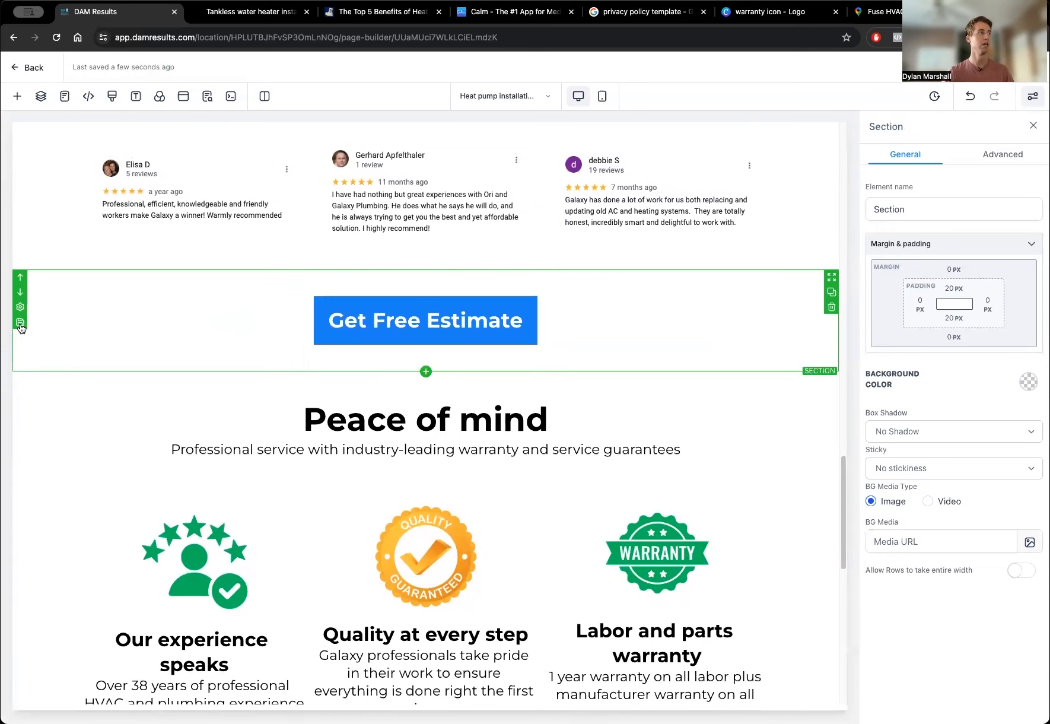
pyautogui.scroll(3, 81, 305)
pyautogui.scroll(2, 366, 291)
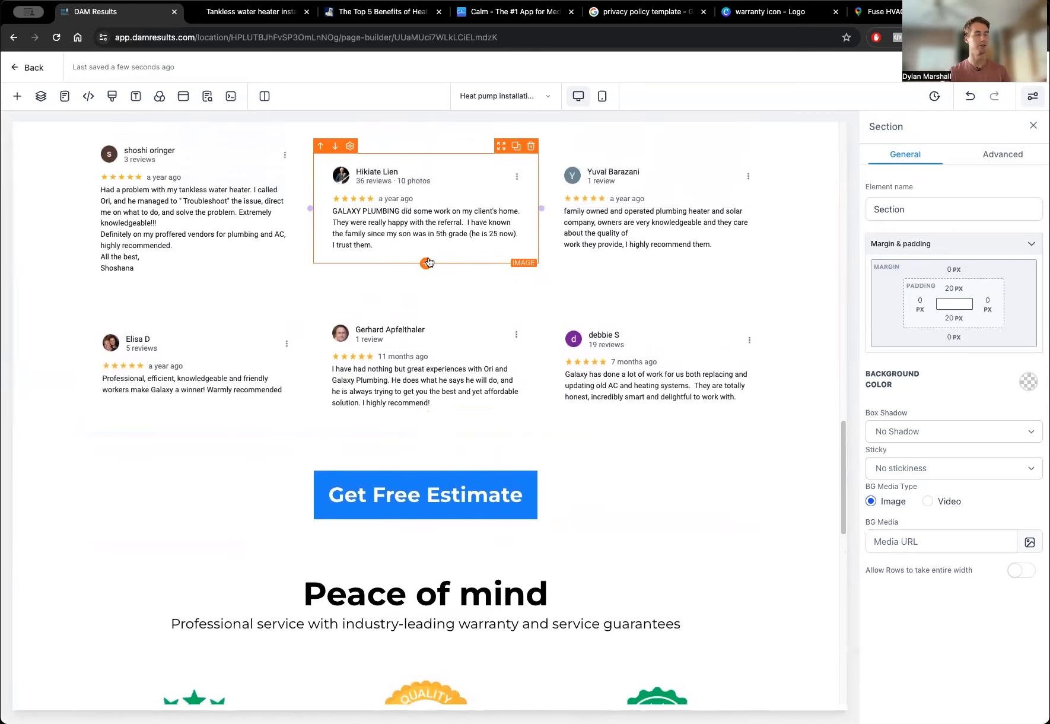
pyautogui.scroll(-3, 368, 329)
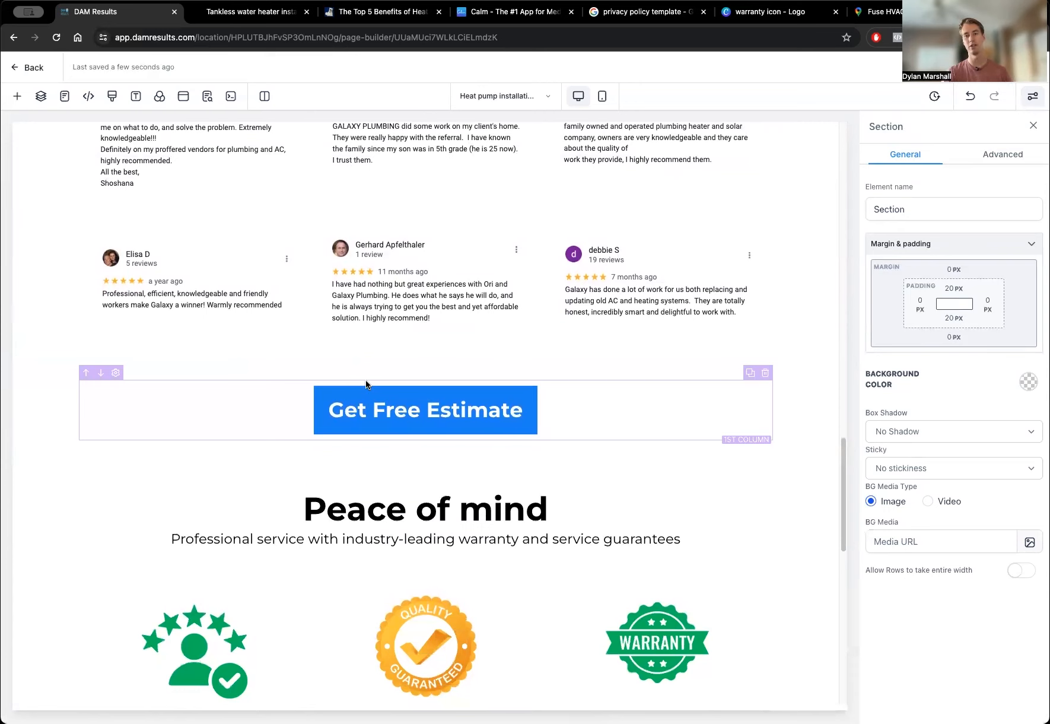
# Move the extra button section down past the customer reviews and place a button section below the "Peace of mind" content.
pyautogui.scroll(8, 205, 400)
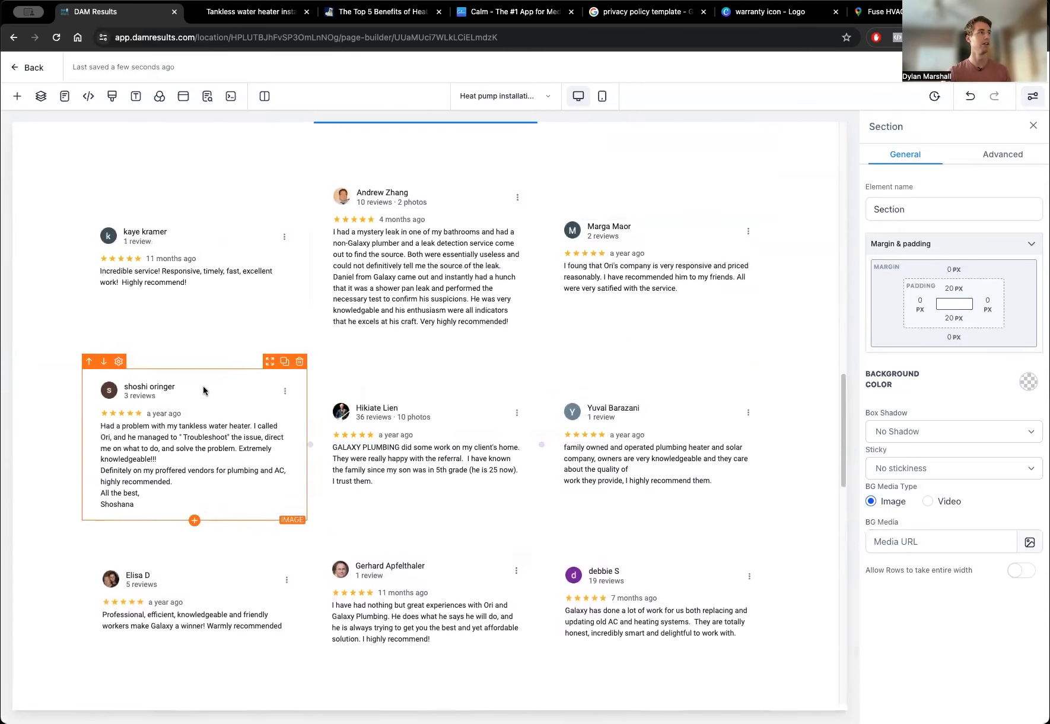
pyautogui.scroll(4, 204, 390)
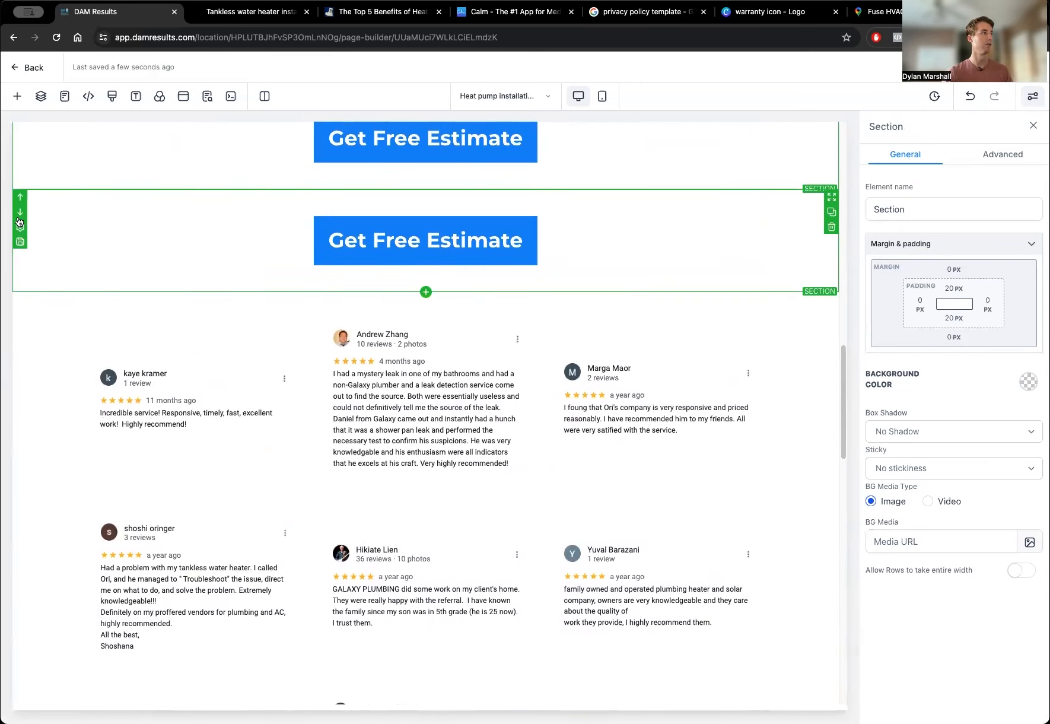
pyautogui.click(19, 213)
pyautogui.scroll(-8, 178, 452)
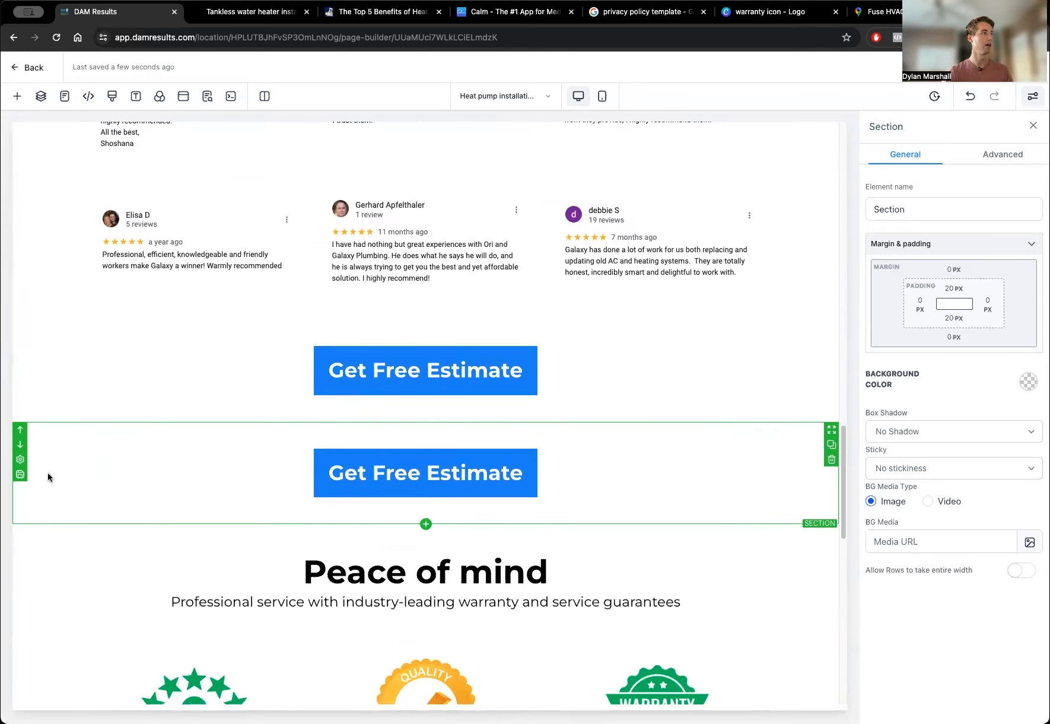
pyautogui.click(17, 444)
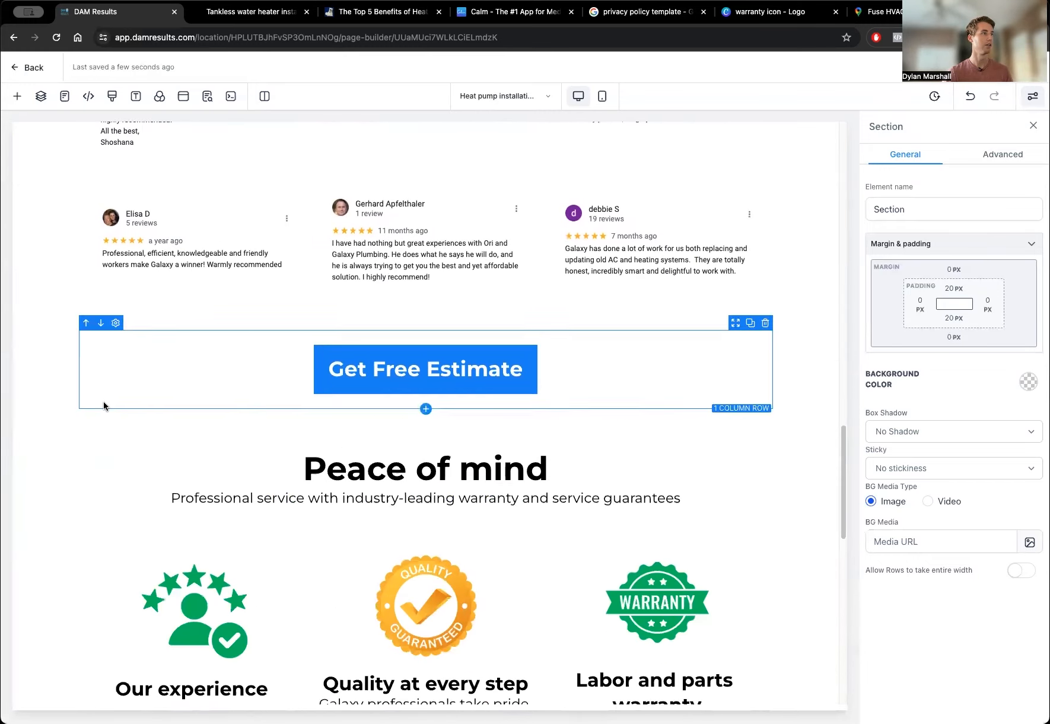
pyautogui.scroll(-5, 103, 404)
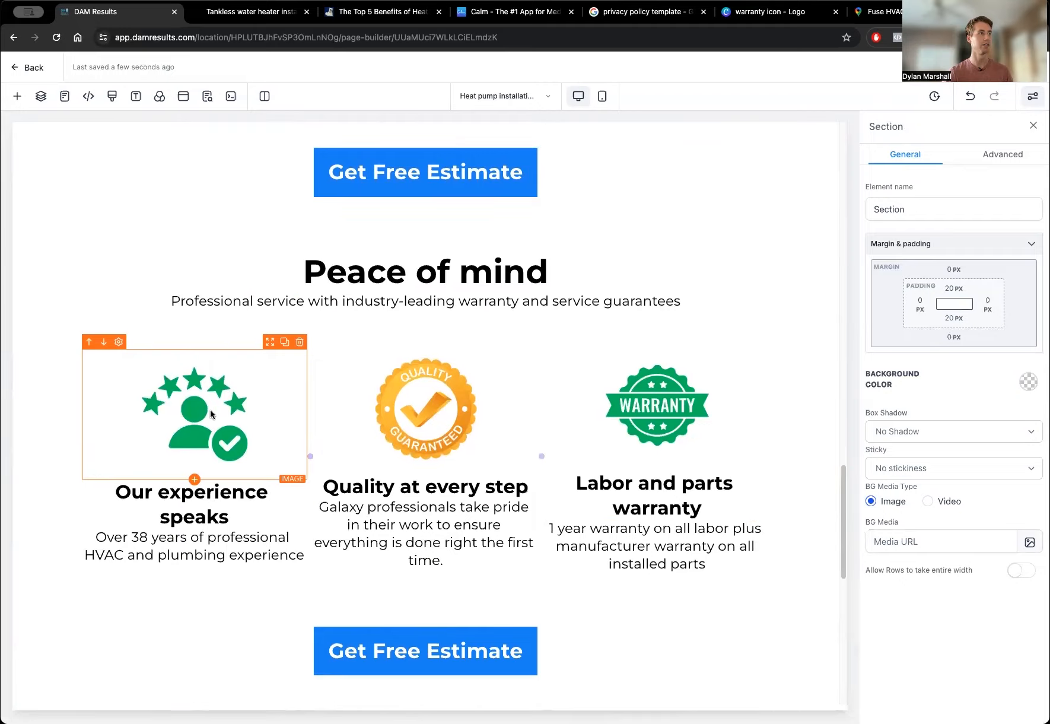
# Clone the button section above "Our work" and move the copy below the work photos, just above the footer.
pyautogui.scroll(-4, 461, 486)
pyautogui.scroll(-4, 214, 414)
pyautogui.scroll(3, 216, 417)
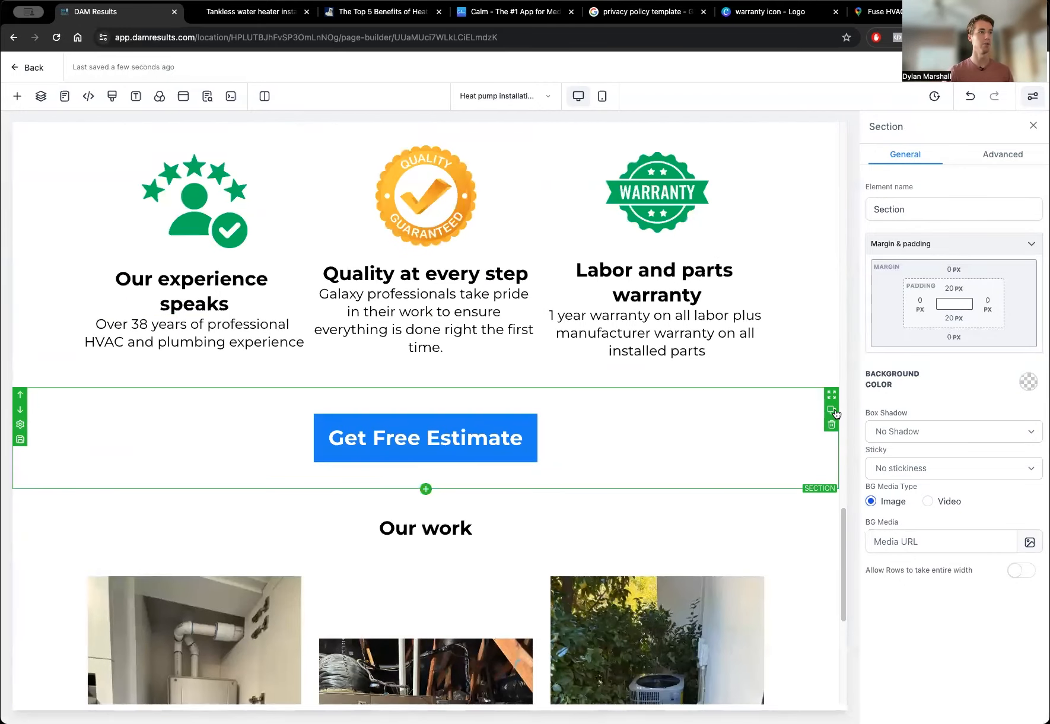
pyautogui.click(832, 409)
pyautogui.scroll(-3, 331, 476)
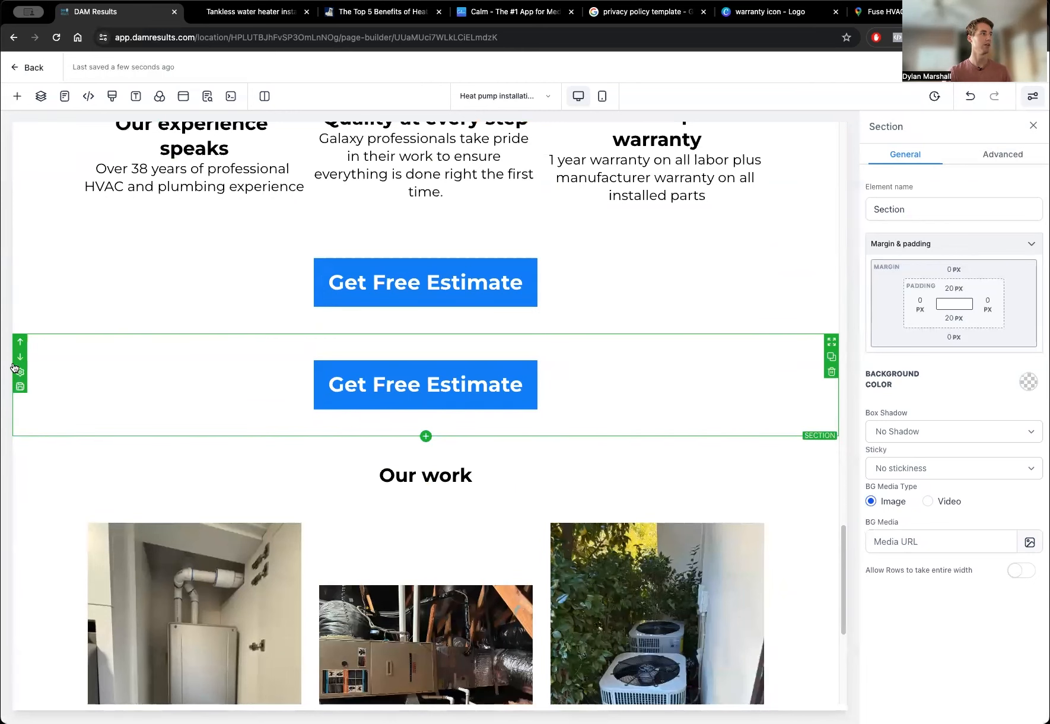
pyautogui.click(20, 358)
pyautogui.scroll(-3, 427, 356)
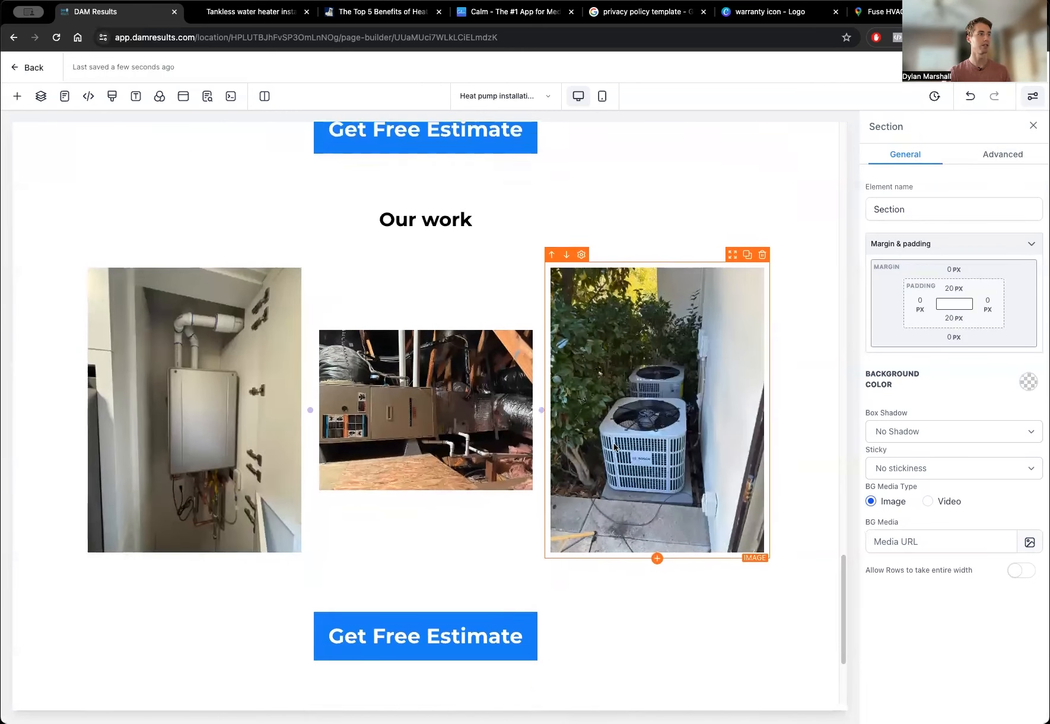
pyautogui.scroll(-2, 614, 447)
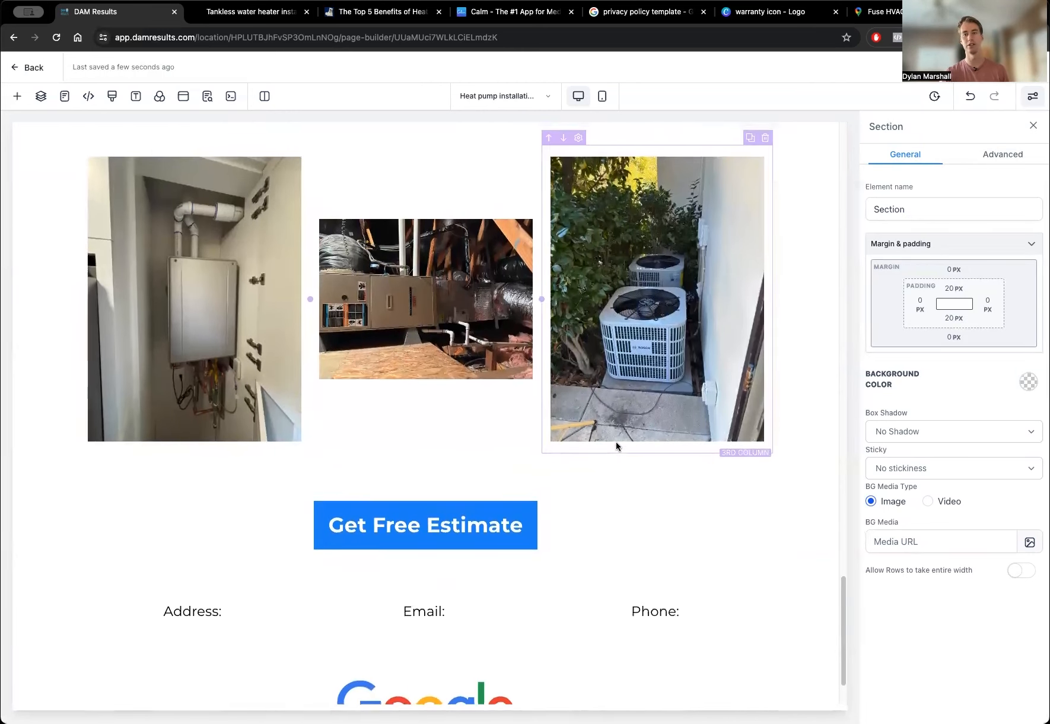
pyautogui.scroll(1, 617, 446)
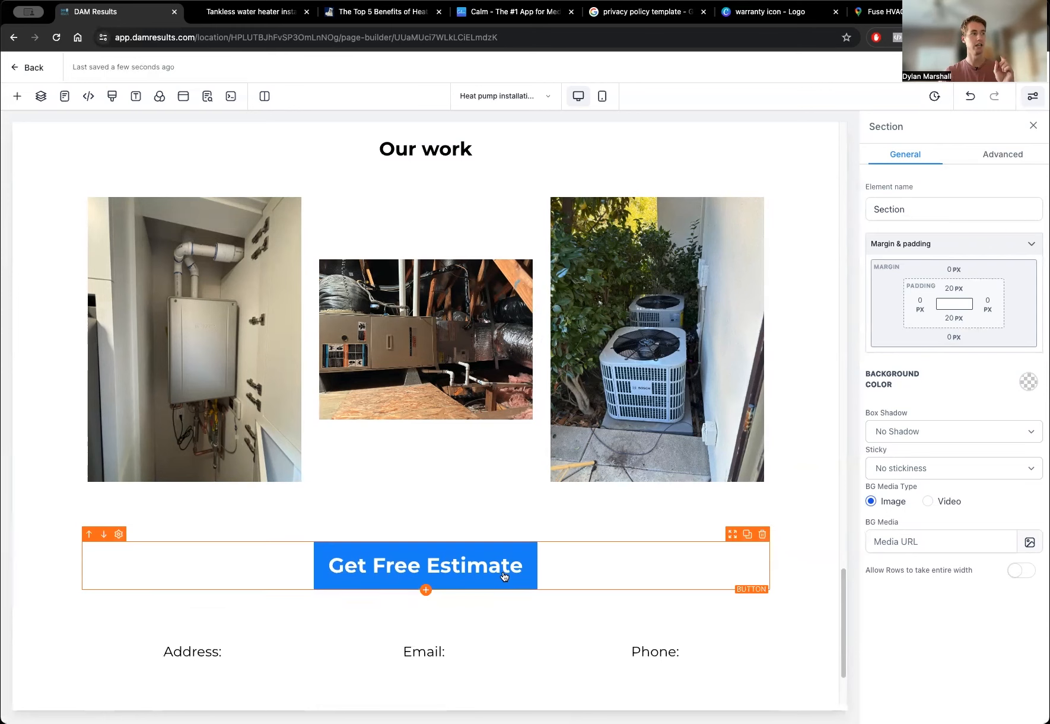
pyautogui.scroll(20, 537, 570)
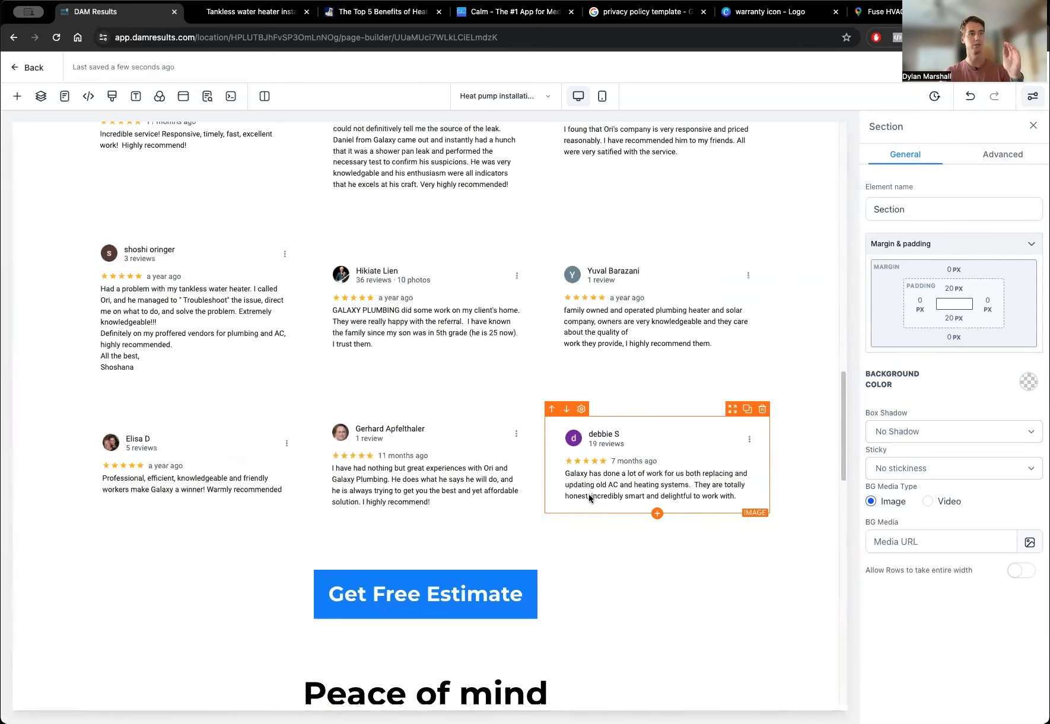
pyautogui.scroll(10, 576, 448)
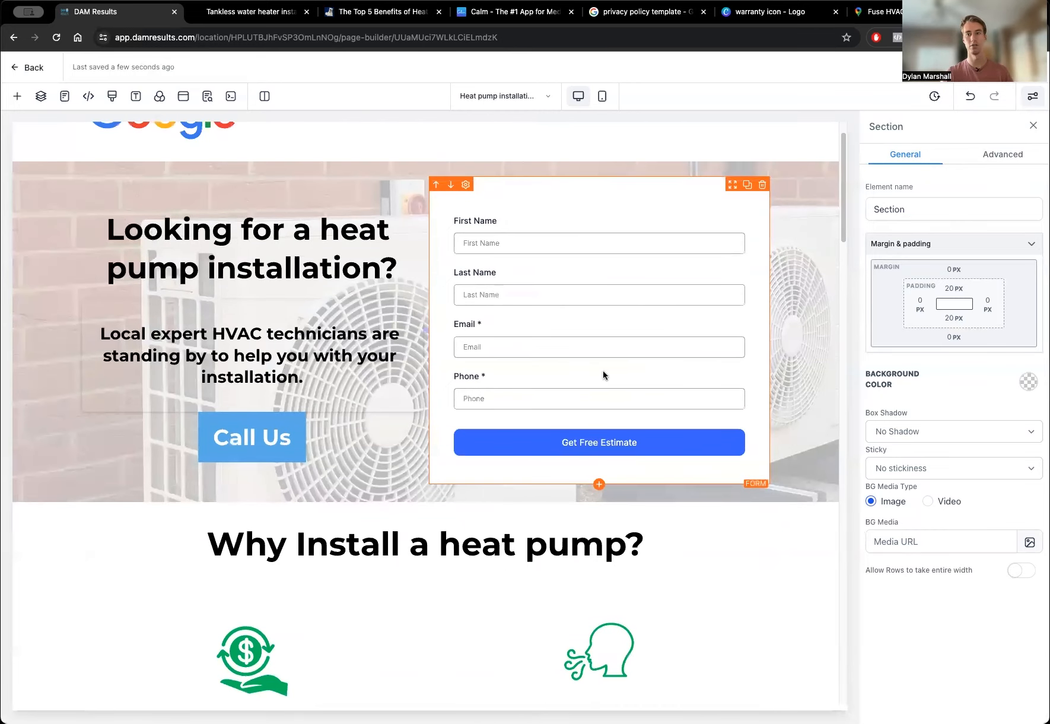
# Examine the "Get Free Estimate" buttons down the page and the scroll action of the one above the customer reviews.
pyautogui.scroll(-12, 566, 427)
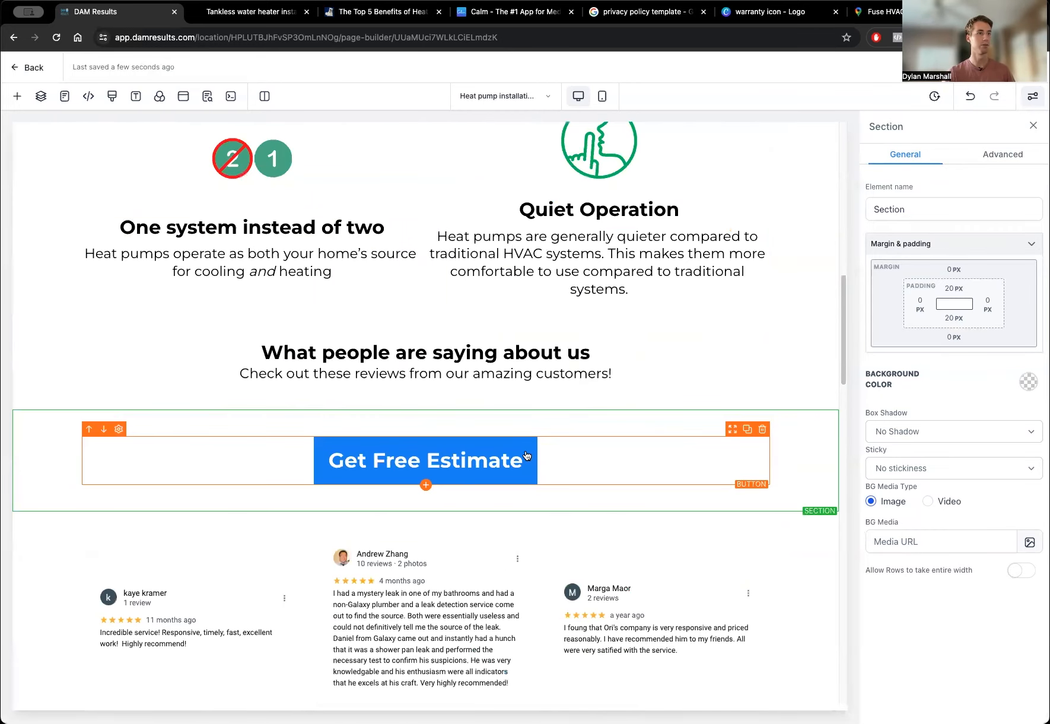
pyautogui.click(527, 455)
pyautogui.scroll(-10, 642, 544)
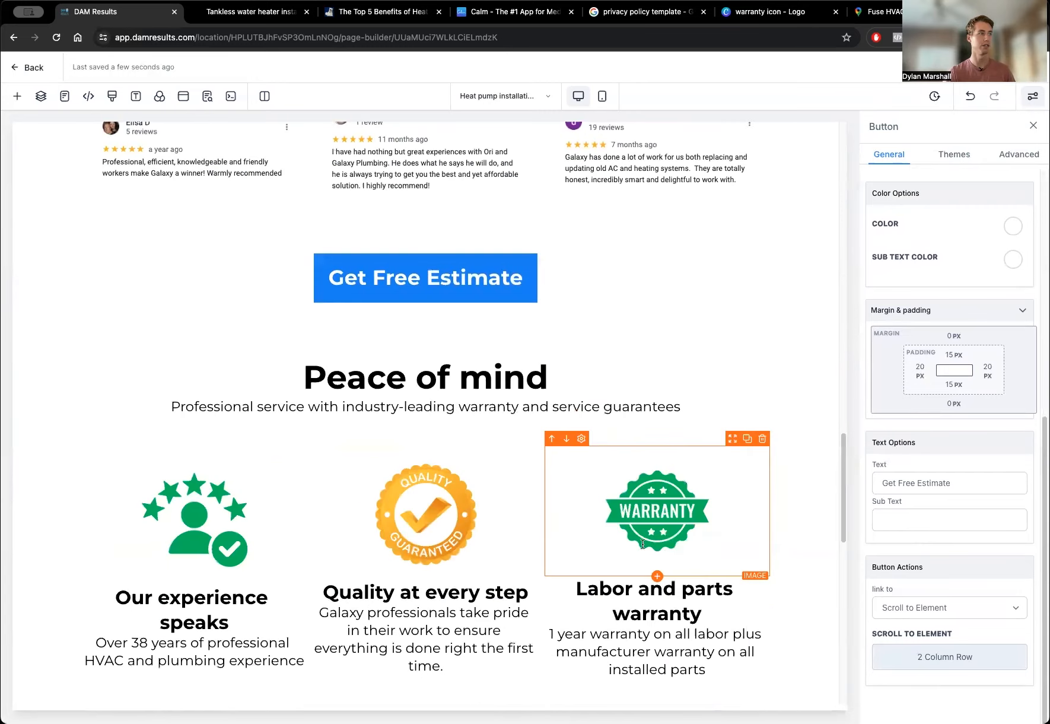
pyautogui.scroll(-2, 464, 693)
pyautogui.scroll(-15, 699, 577)
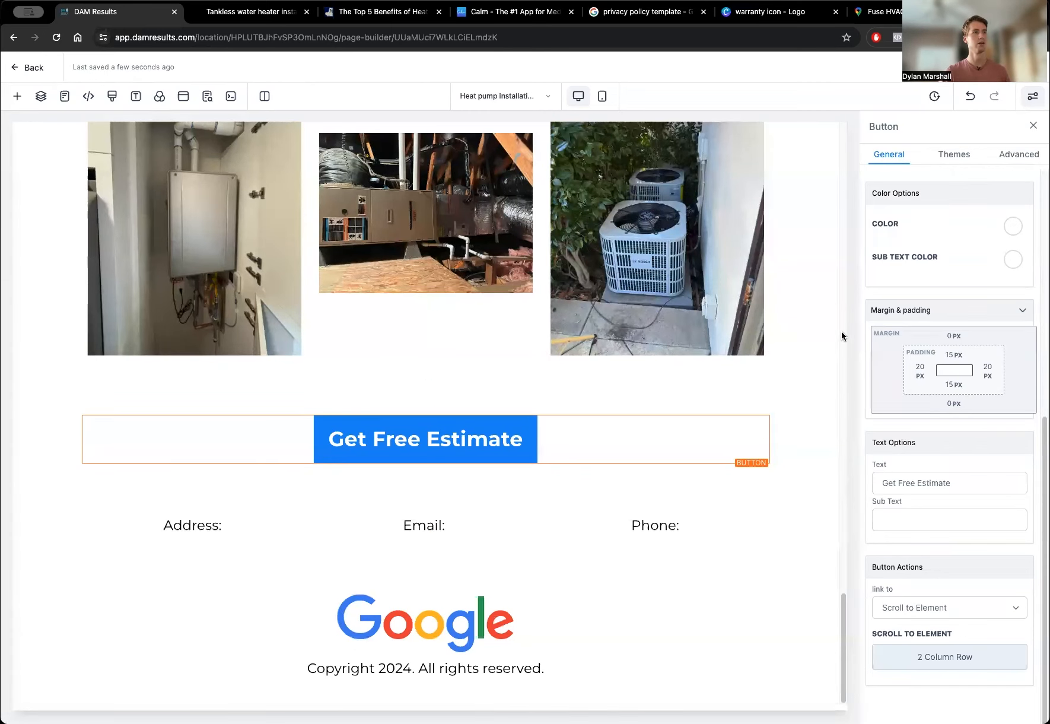
pyautogui.scroll(15, 842, 333)
pyautogui.scroll(10, 835, 331)
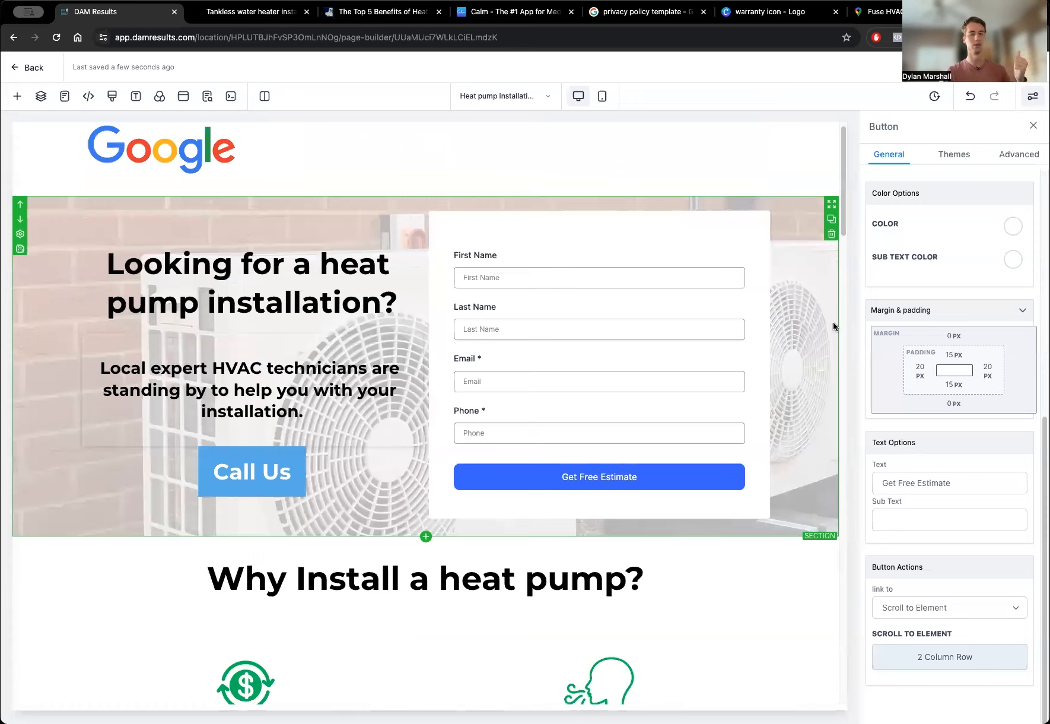
# Review the landing page from the hero section through the reviews, "Peace of mind" and "Our work" down to the footer.
pyautogui.scroll(-5, 837, 330)
pyautogui.scroll(-9, 837, 328)
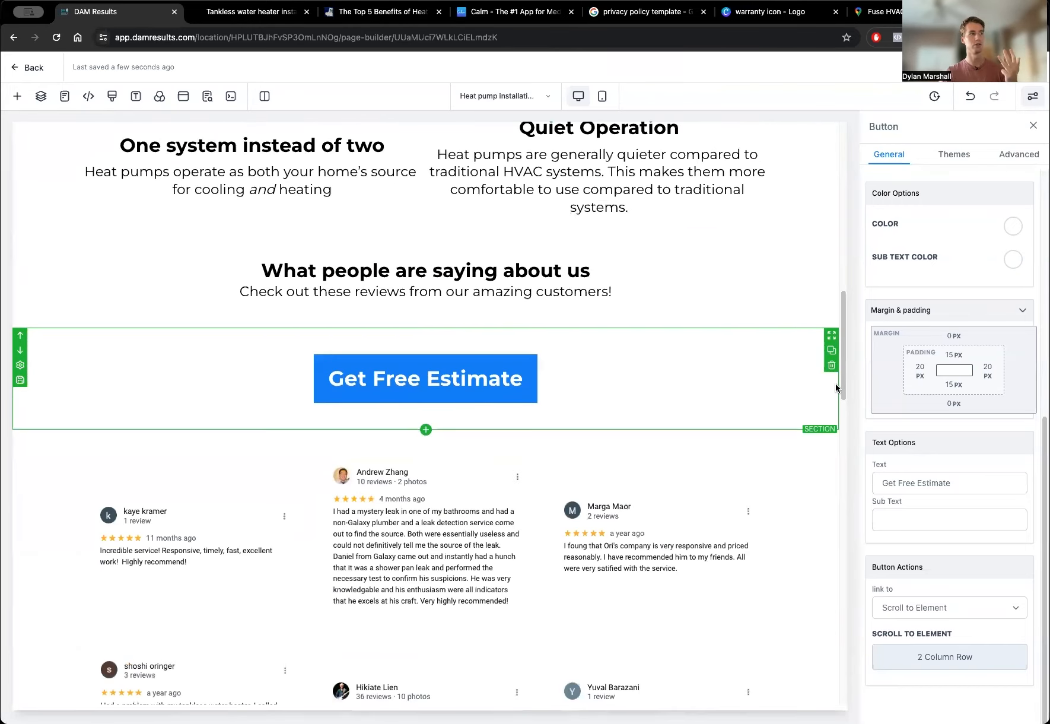
pyautogui.scroll(-12, 831, 383)
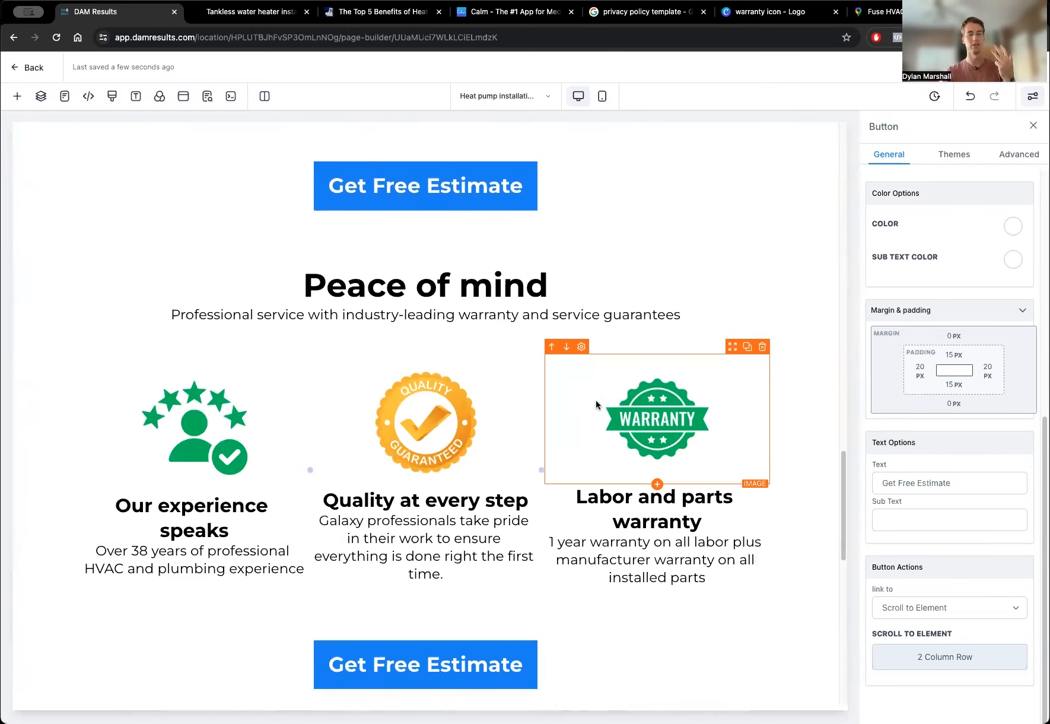
pyautogui.scroll(-2, 641, 407)
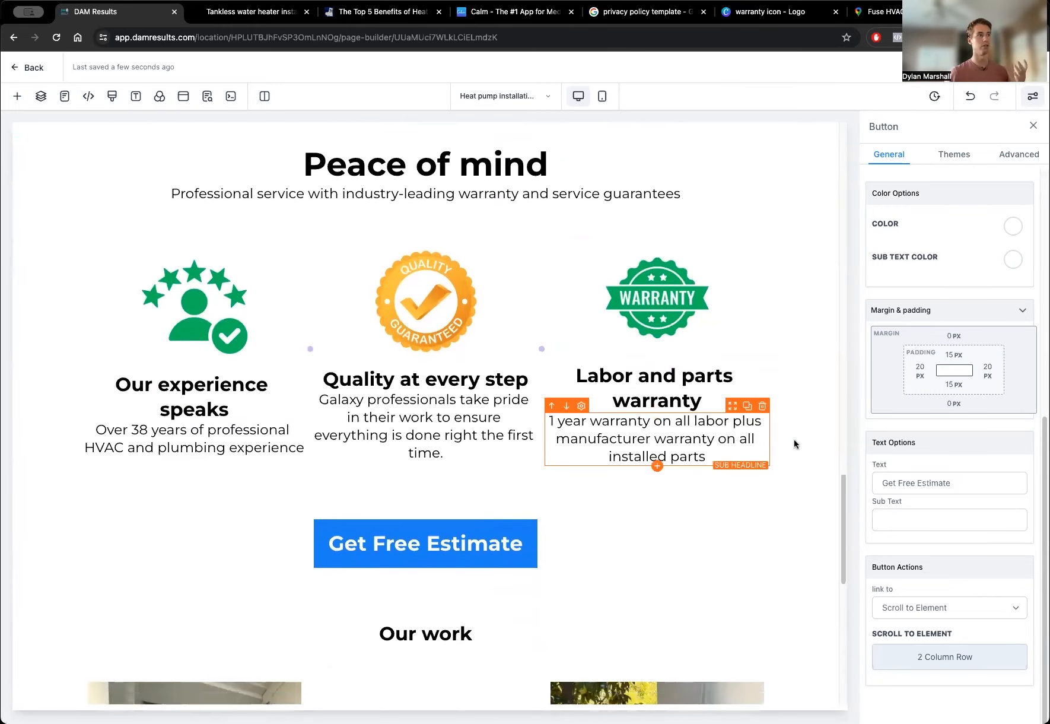
pyautogui.scroll(-4, 849, 476)
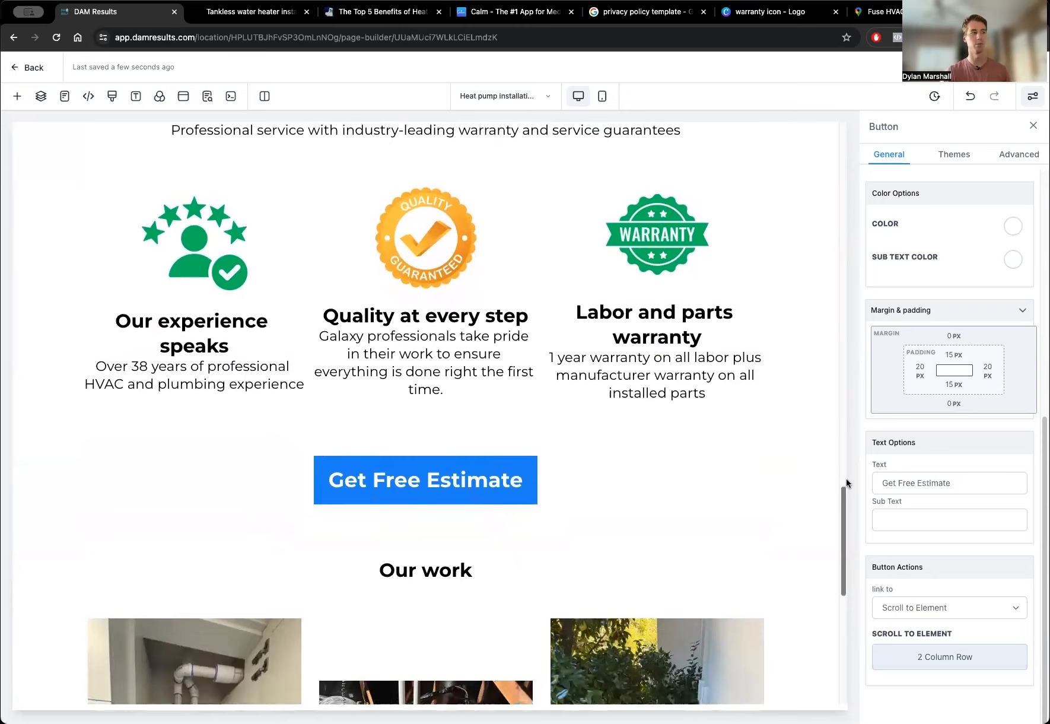
pyautogui.scroll(-2, 845, 477)
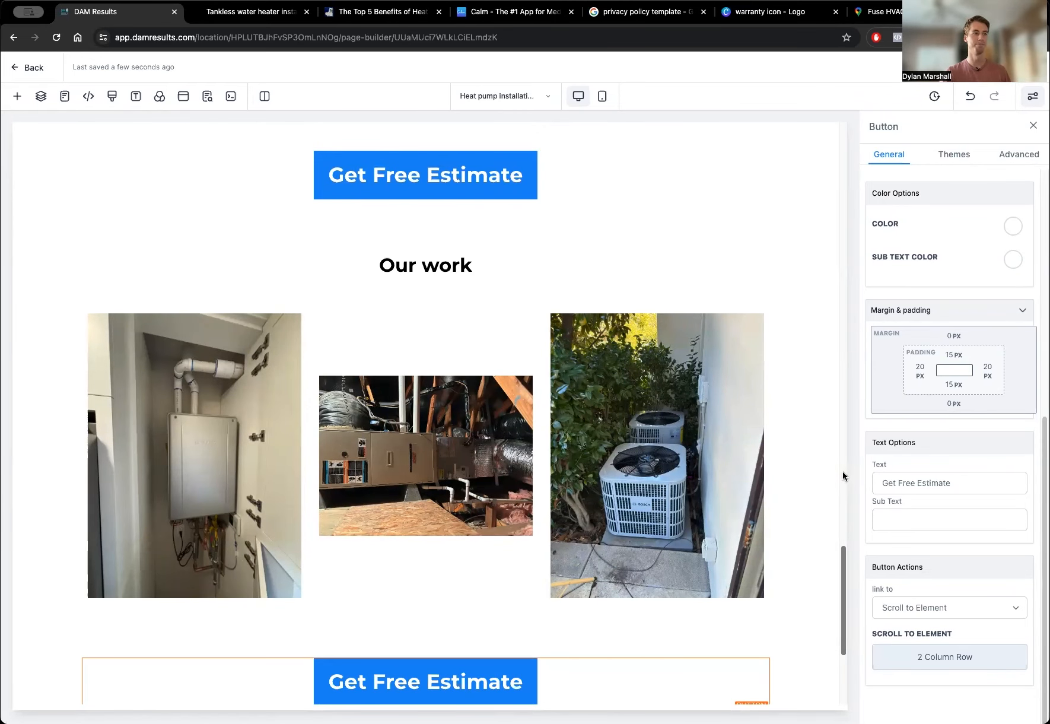
pyautogui.scroll(-4, 843, 476)
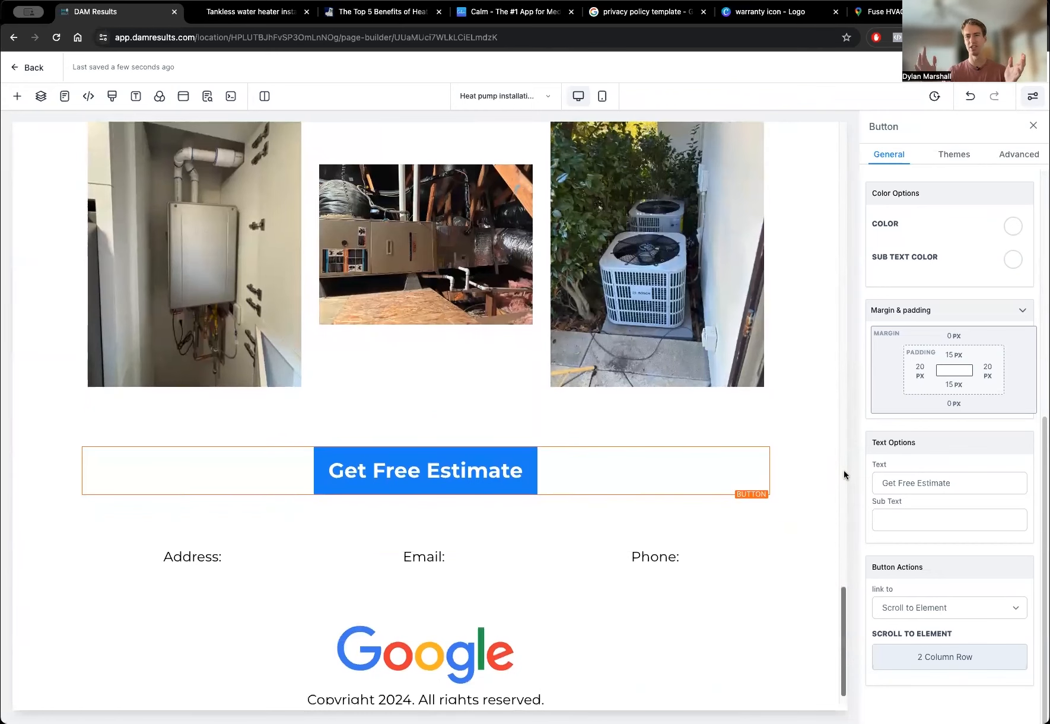
pyautogui.scroll(-1, 845, 474)
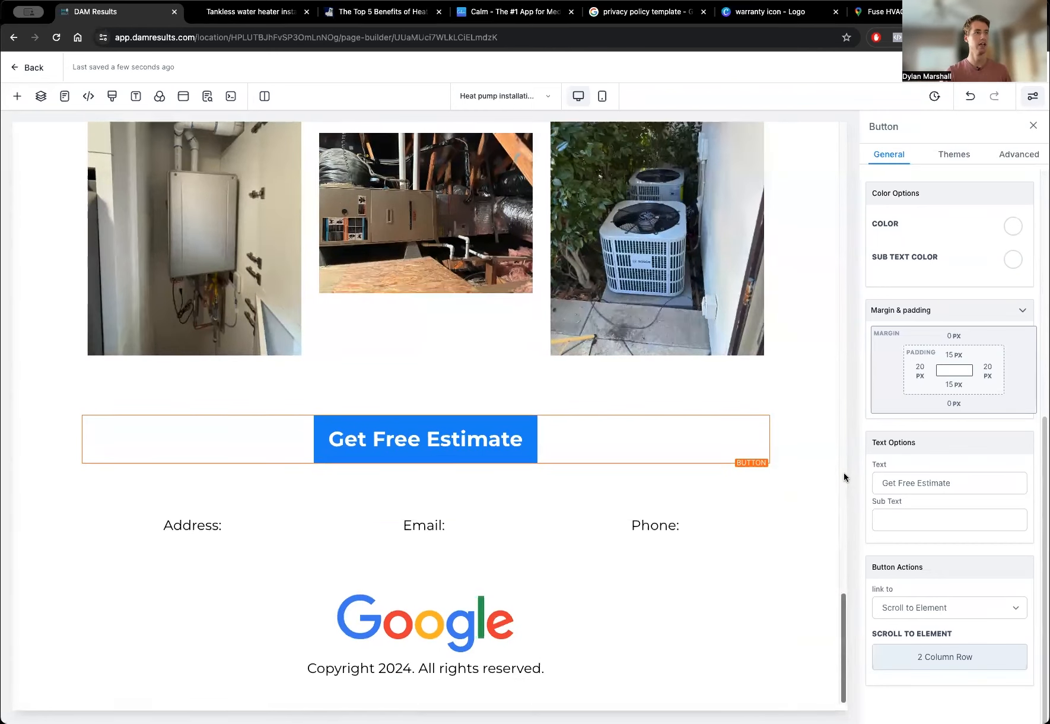
# Inspect the footer's address and phone lines, its logo image and the copyright text.
pyautogui.click(247, 532)
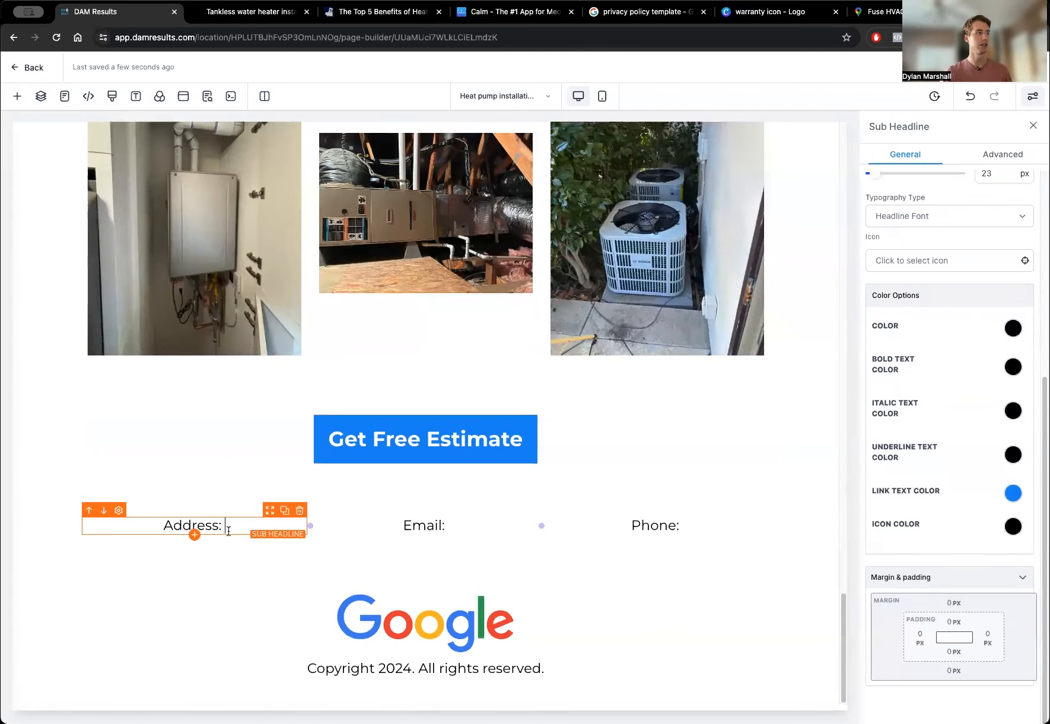
pyautogui.click(712, 525)
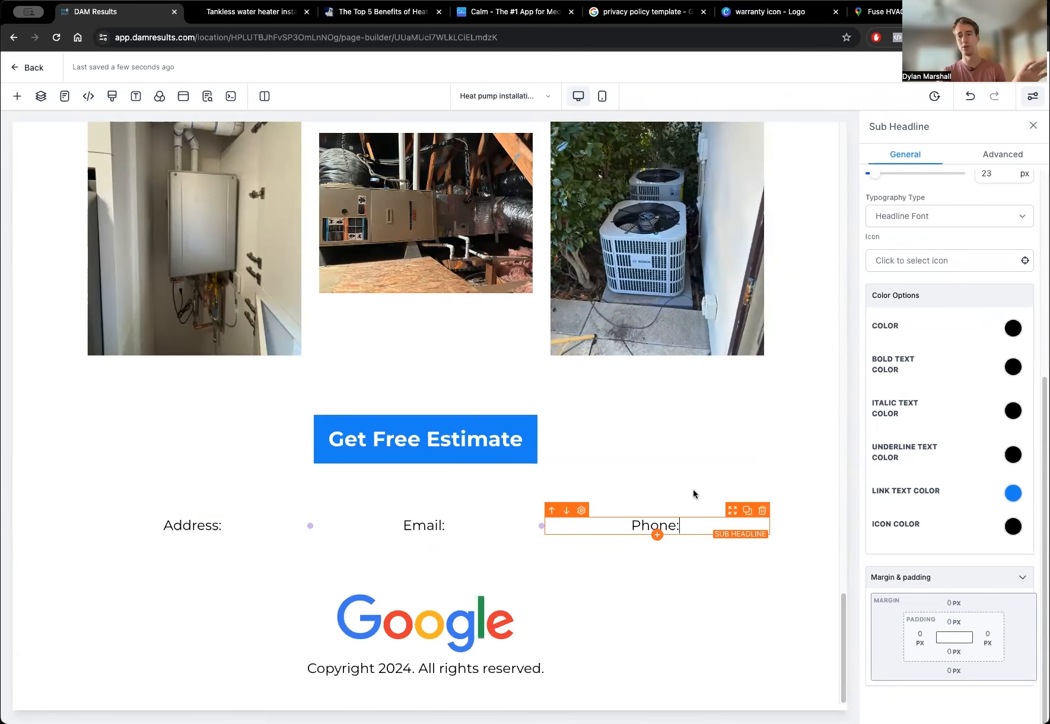
pyautogui.click(483, 630)
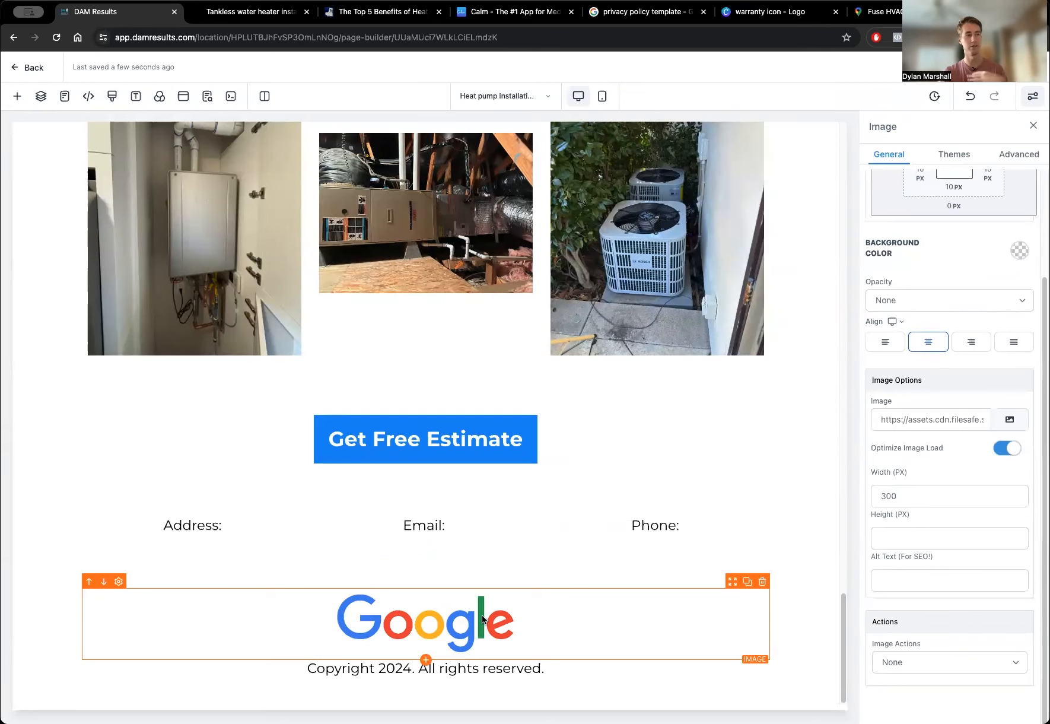
pyautogui.click(475, 661)
pyautogui.click(537, 635)
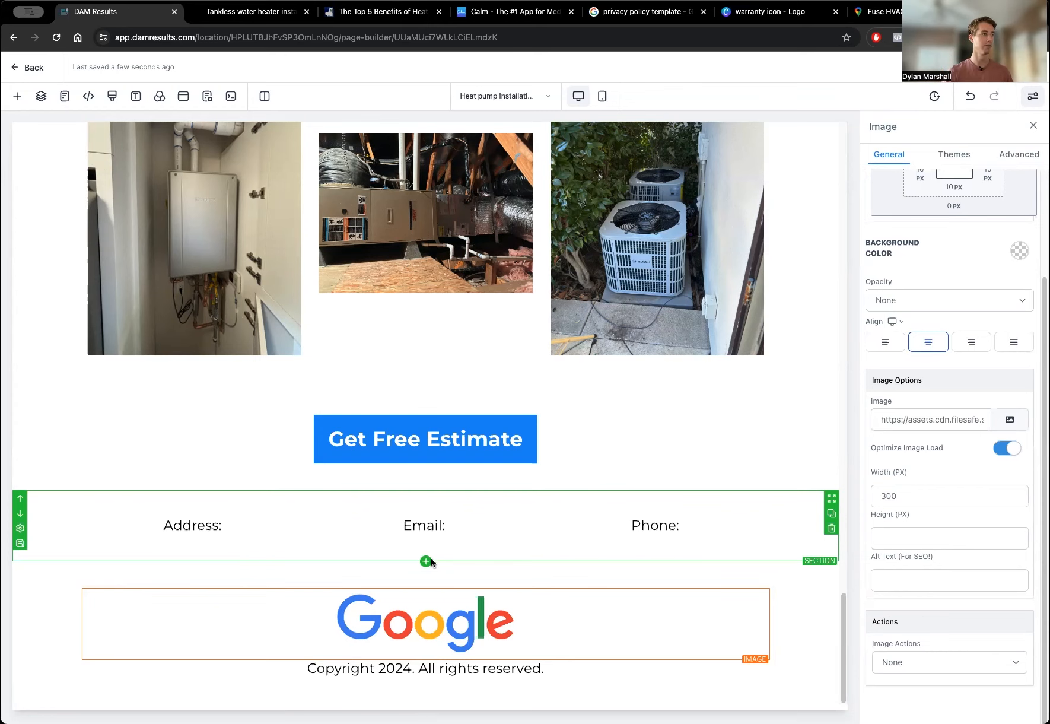
# Add a sub-headline reading "Privacy policy" between the footer logo and the copyright line, and open the link settings for its text.
pyautogui.click(427, 561)
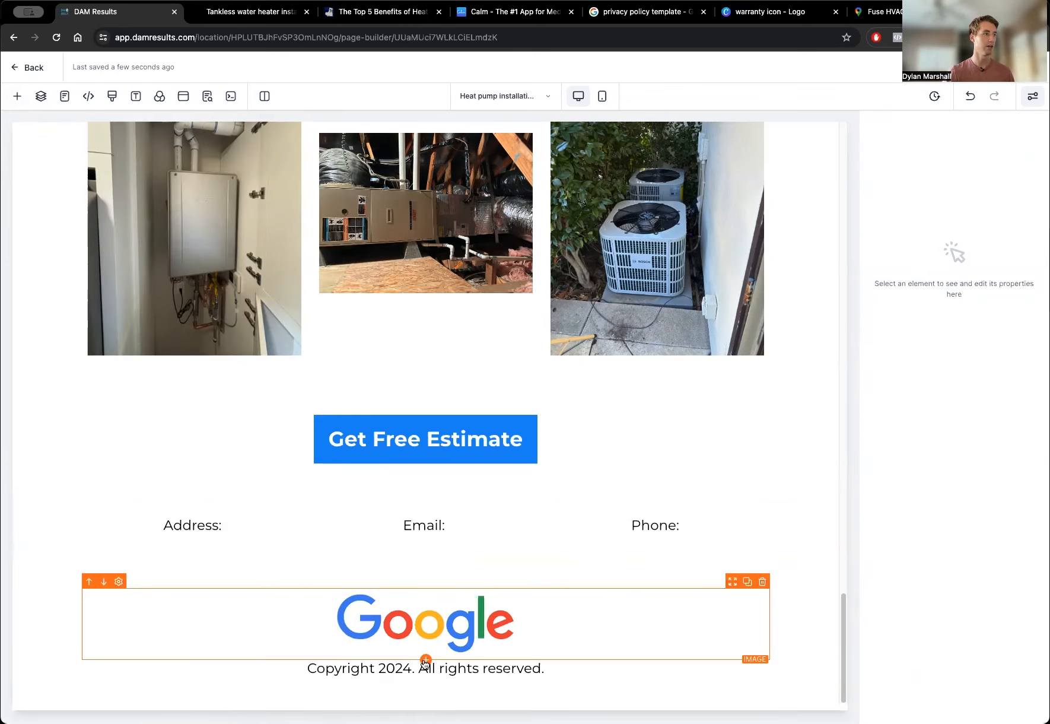
pyautogui.click(425, 660)
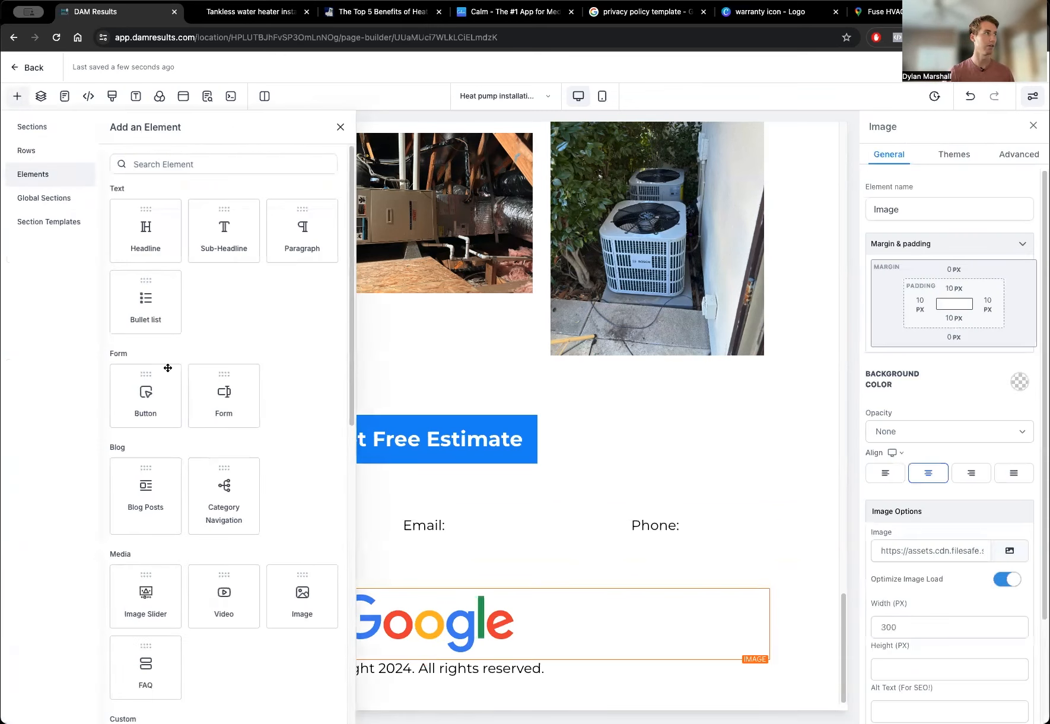
pyautogui.click(230, 244)
pyautogui.tripleClick(520, 663)
pyautogui.write('Privacy policy')
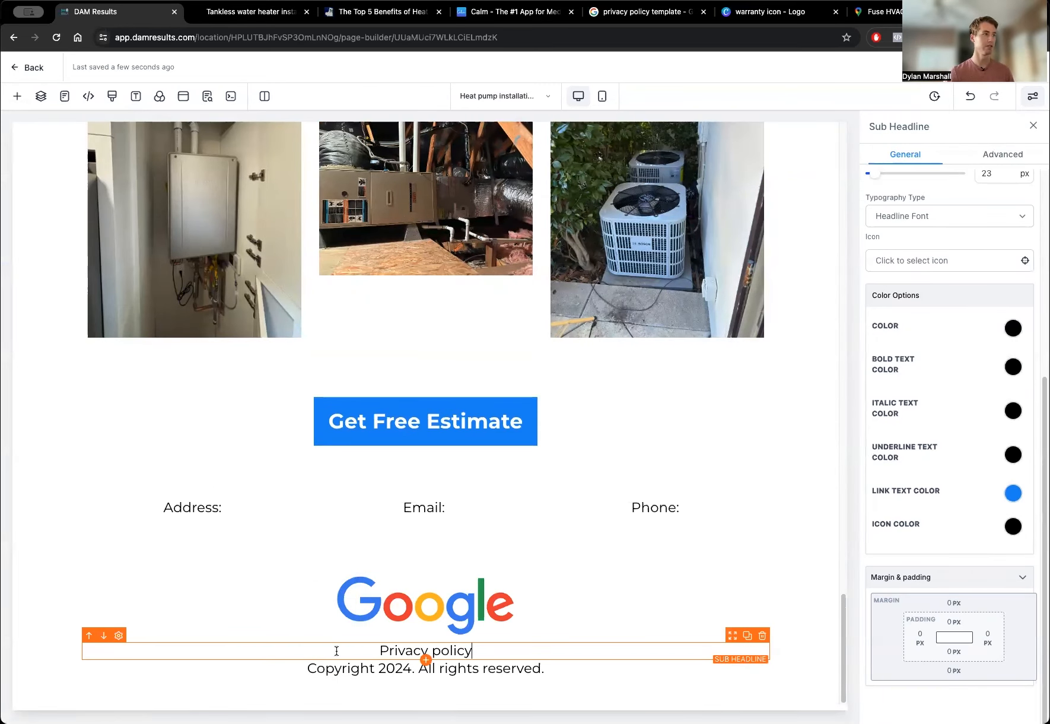
pyautogui.moveTo(485, 651); pyautogui.dragTo(378, 652)
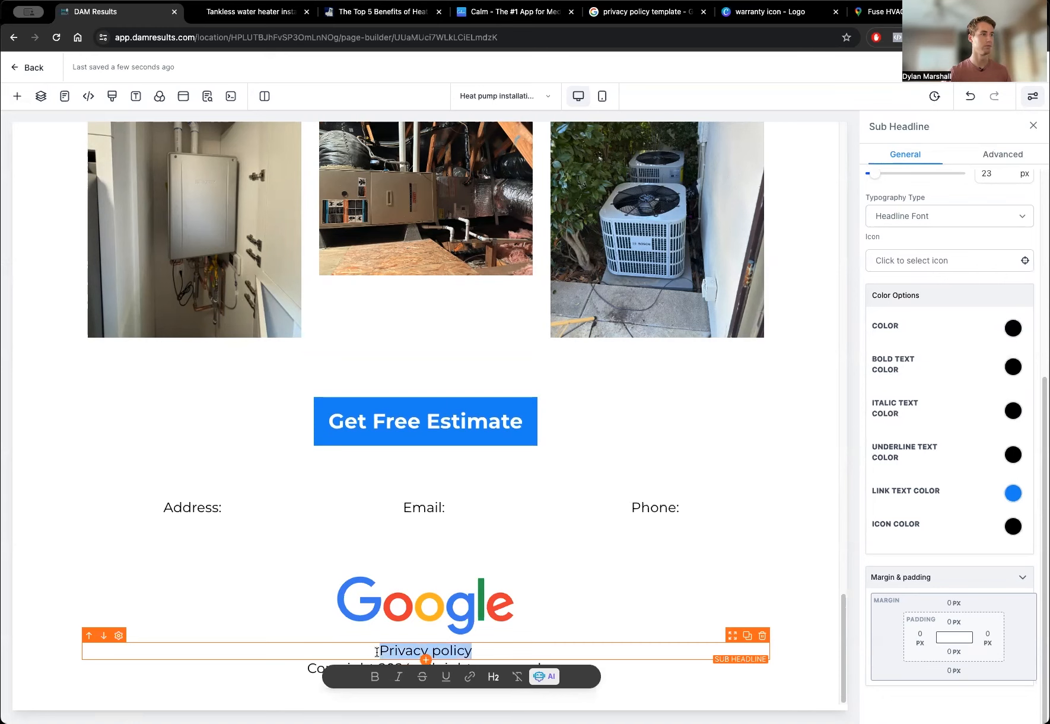
pyautogui.click(468, 677)
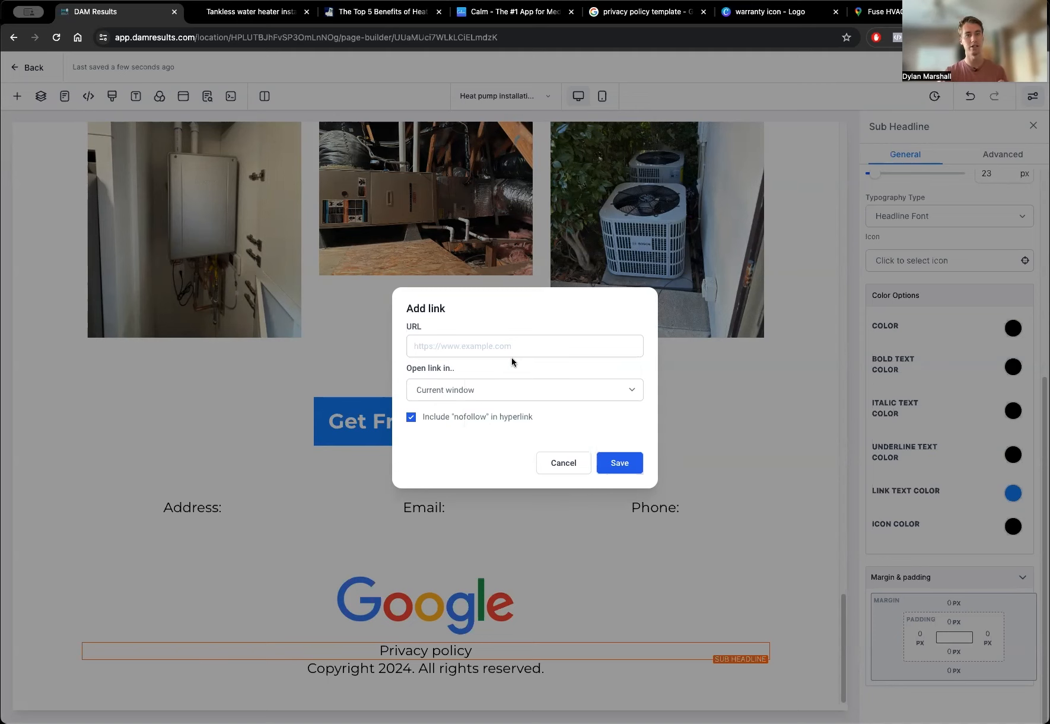
# View the privacypolicytemplate.net generator from the Google results, then return to the page builder and cancel the privacy policy link.
pyautogui.click(645, 12)
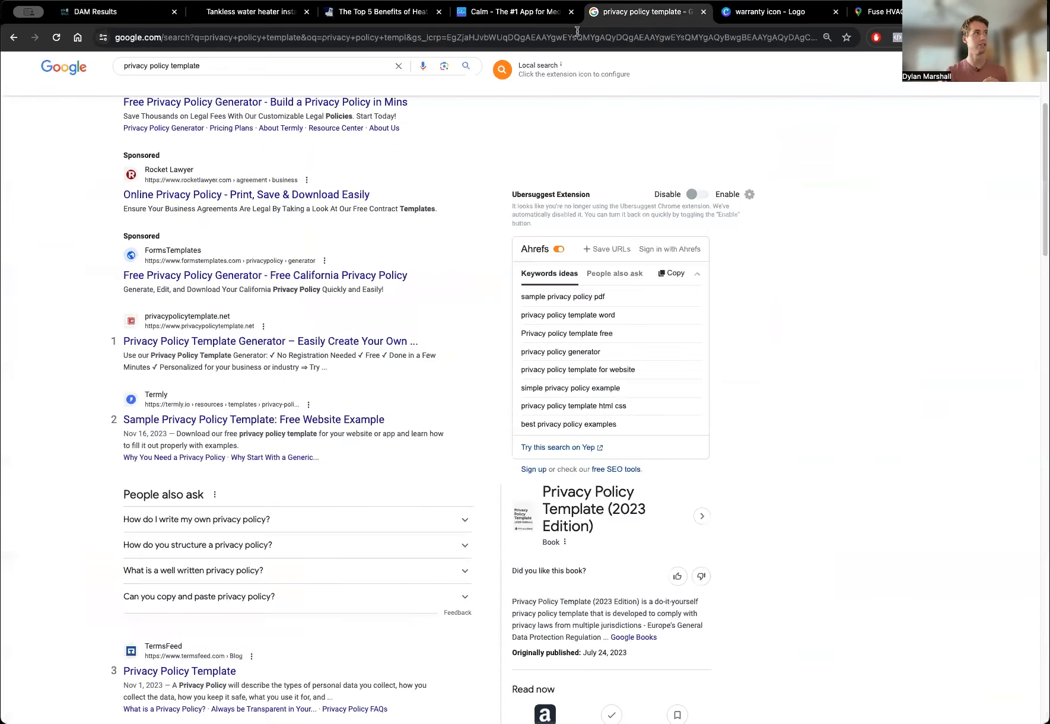
pyautogui.scroll(4, 122, 257)
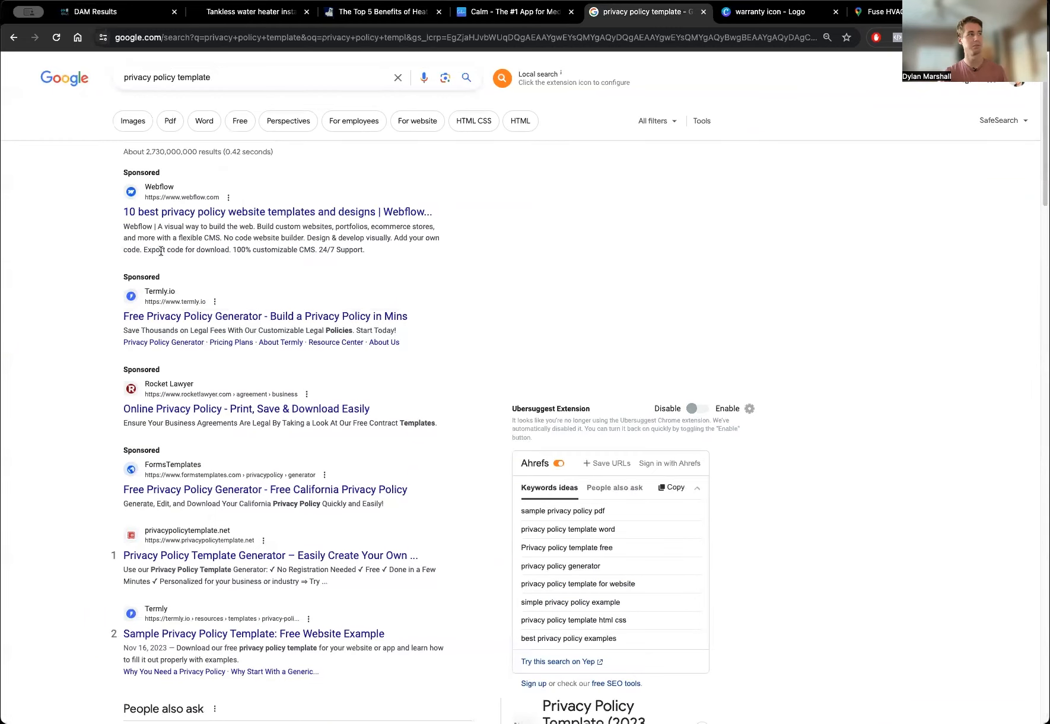
pyautogui.scroll(-5, 161, 250)
pyautogui.click(205, 246)
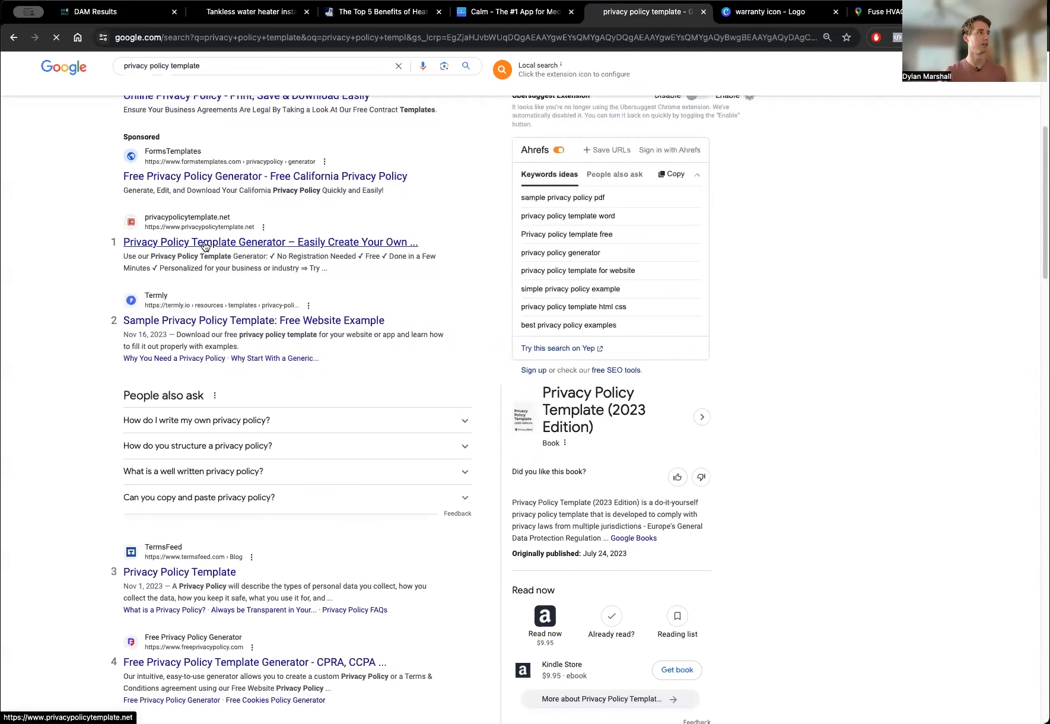
pyautogui.moveTo(198, 143); pyautogui.dragTo(394, 304)
pyautogui.click(395, 302)
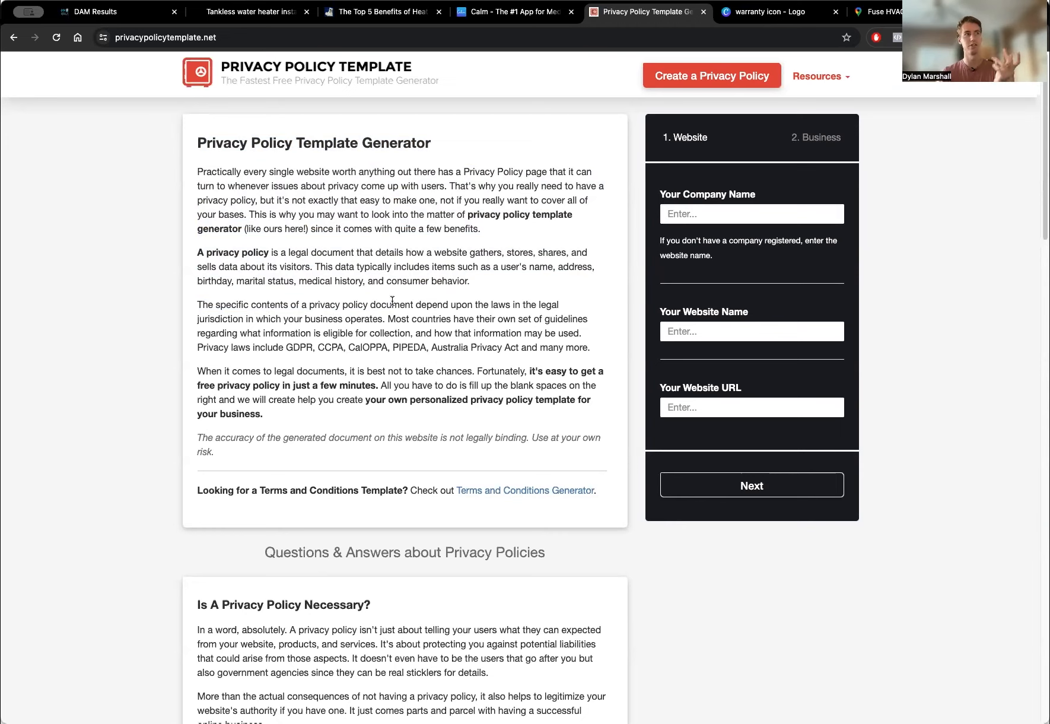
pyautogui.scroll(-3, 276, 292)
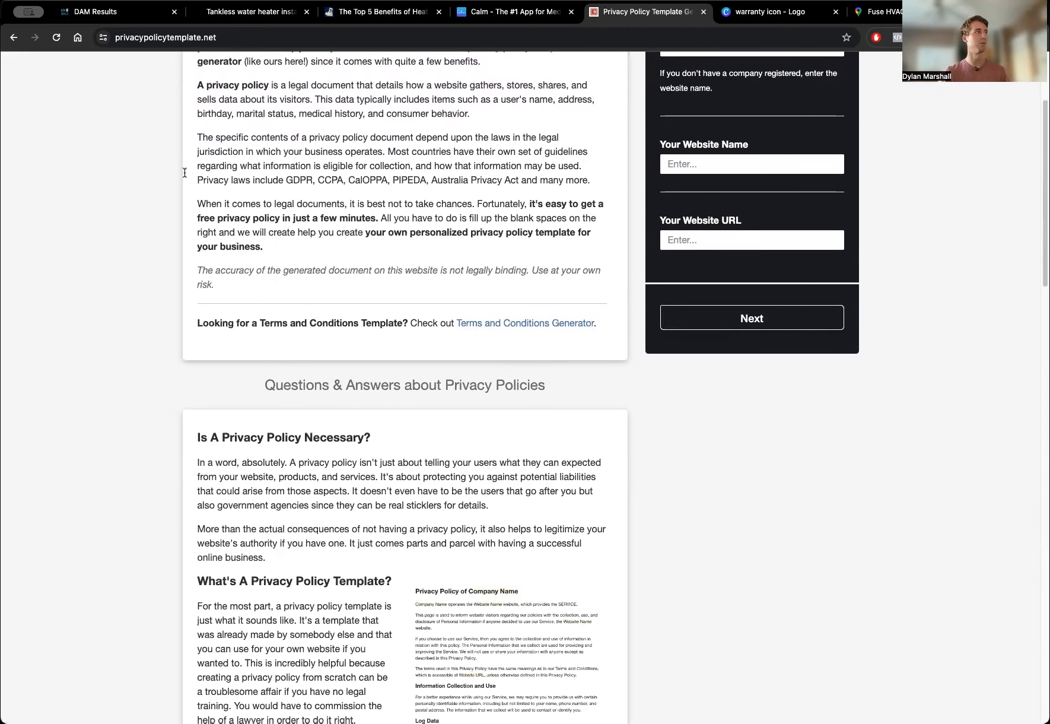
pyautogui.click(111, 14)
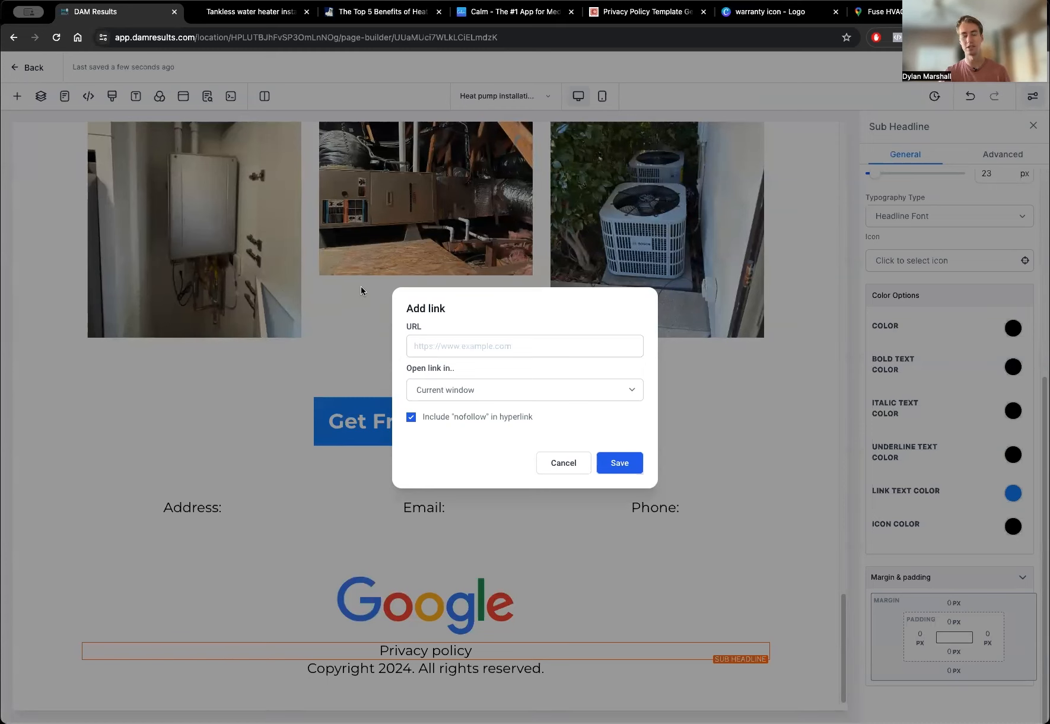
pyautogui.click(573, 462)
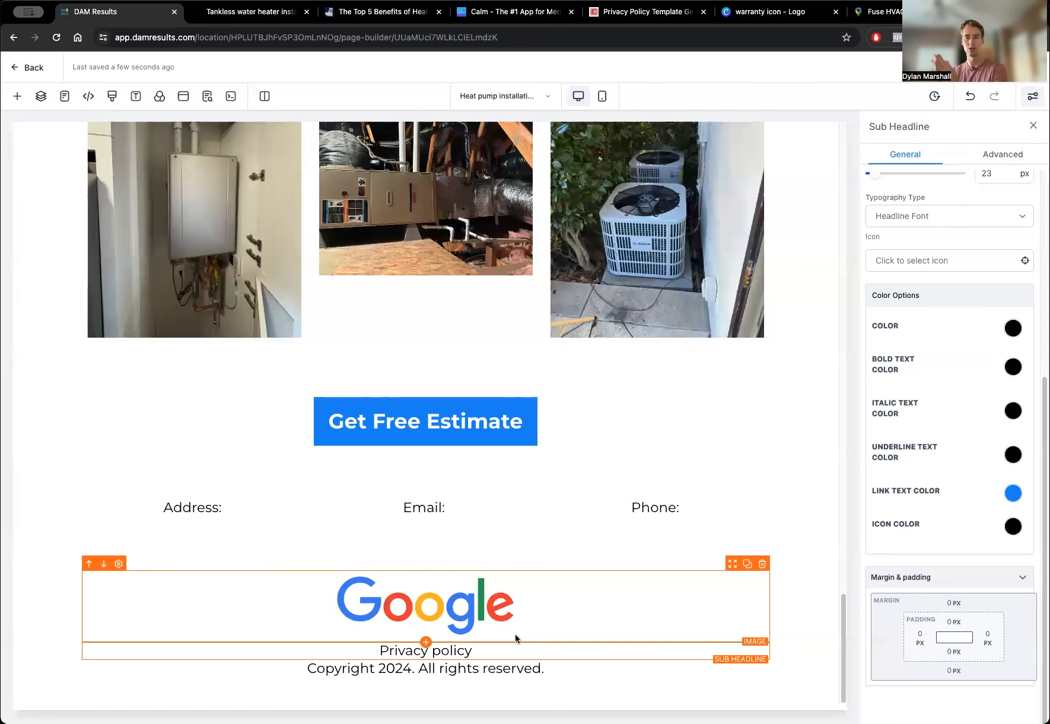
# Search Google in the privacy policy browser tab for "terms of service template" and look through the TermsFeed template article.
pyautogui.click(659, 12)
pyautogui.scroll(1, 311, 80)
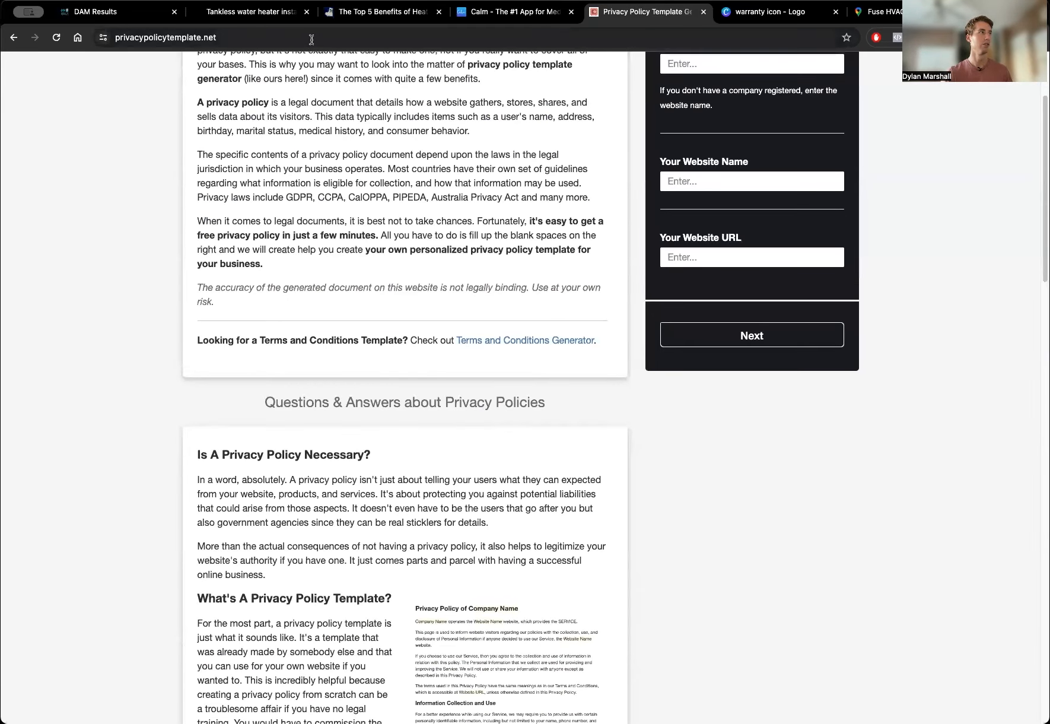
pyautogui.click(311, 39)
pyautogui.write('termsa')
pyautogui.press('BackSpace')
pyautogui.press('BackSpace')
pyautogui.write('o')
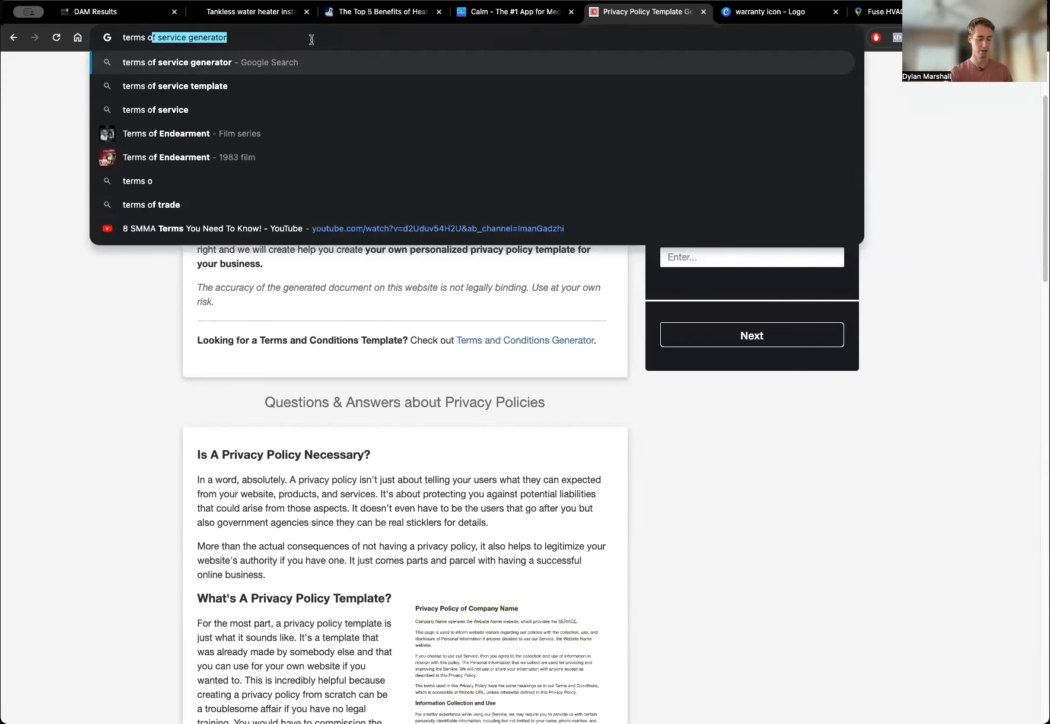
pyautogui.write('f service template')
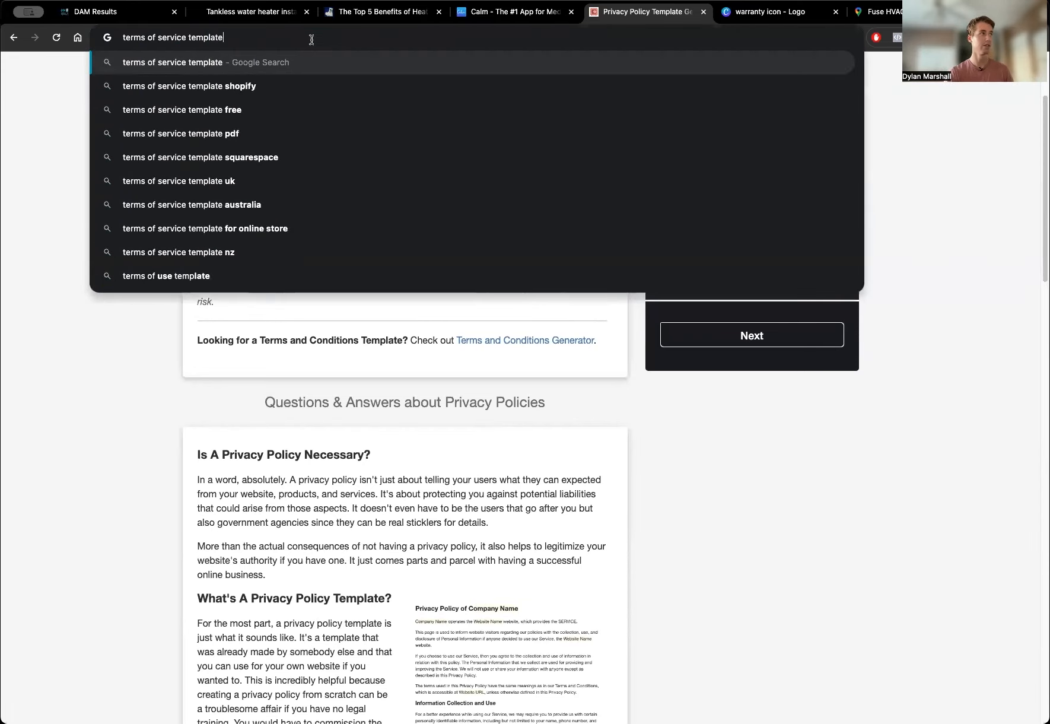
pyautogui.press('Return')
pyautogui.click(205, 496)
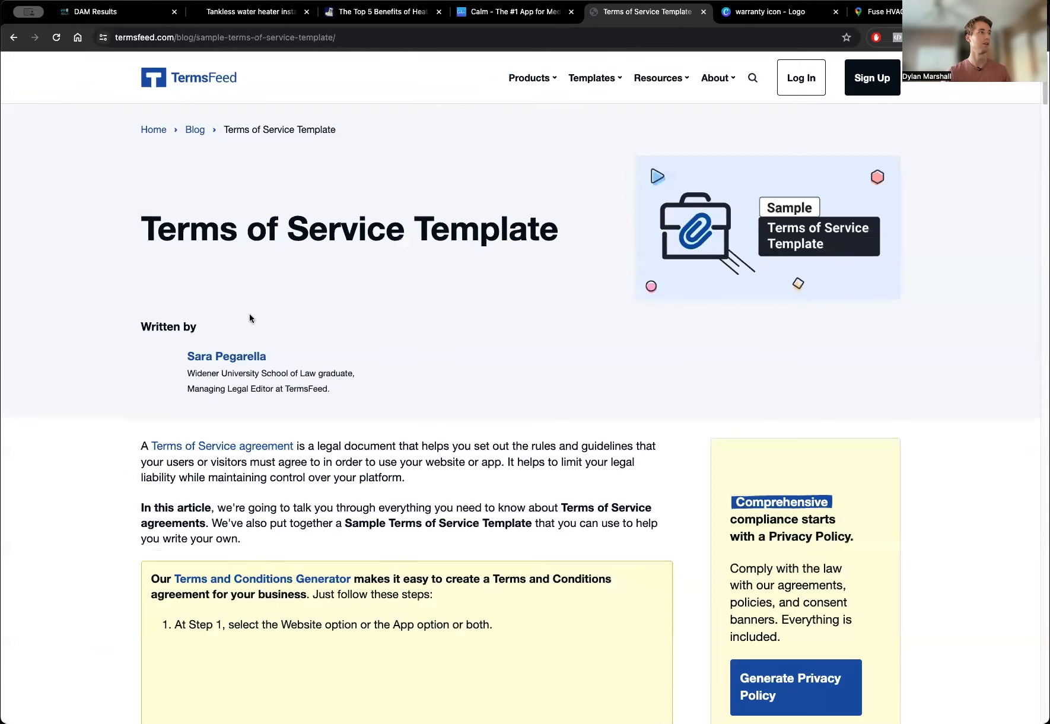
pyautogui.scroll(-5, 296, 374)
pyautogui.scroll(-3, 364, 332)
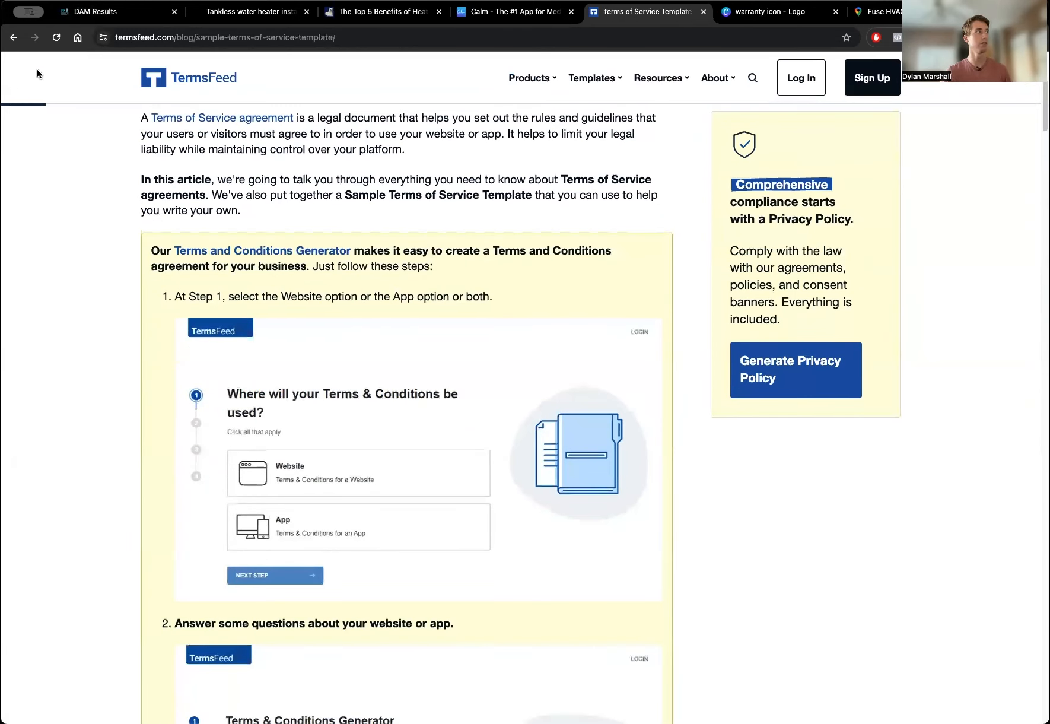
# Switch back to the DAM Results page builder and review the landing page from the footer up to the hero form.
pyautogui.click(92, 13)
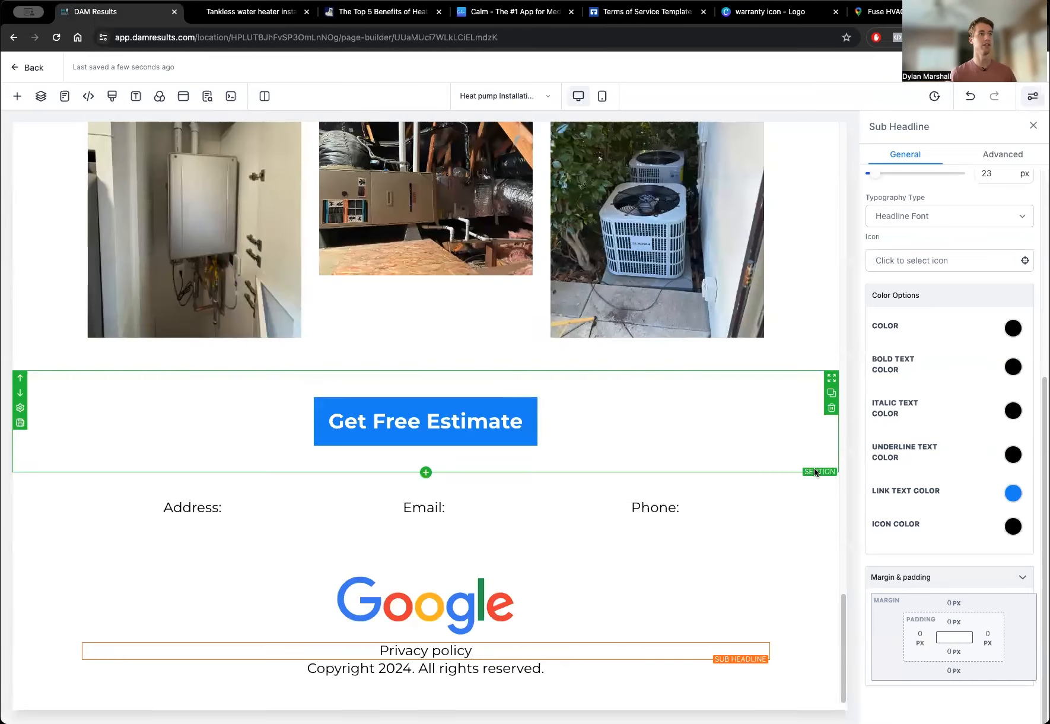
pyautogui.scroll(15, 842, 489)
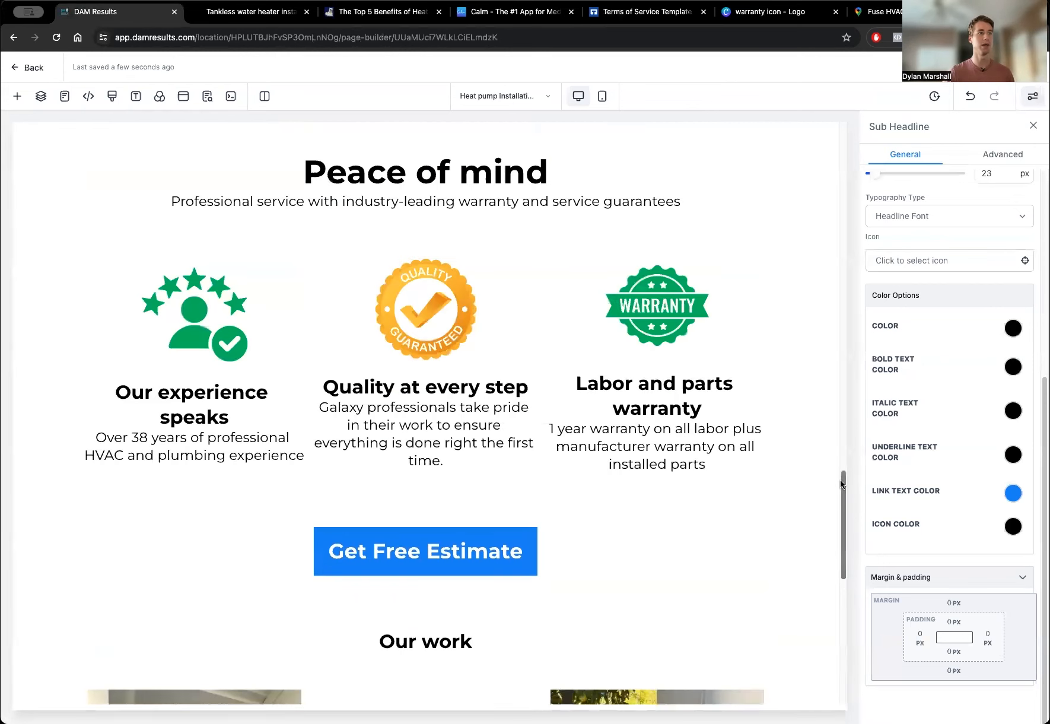
pyautogui.scroll(15, 840, 483)
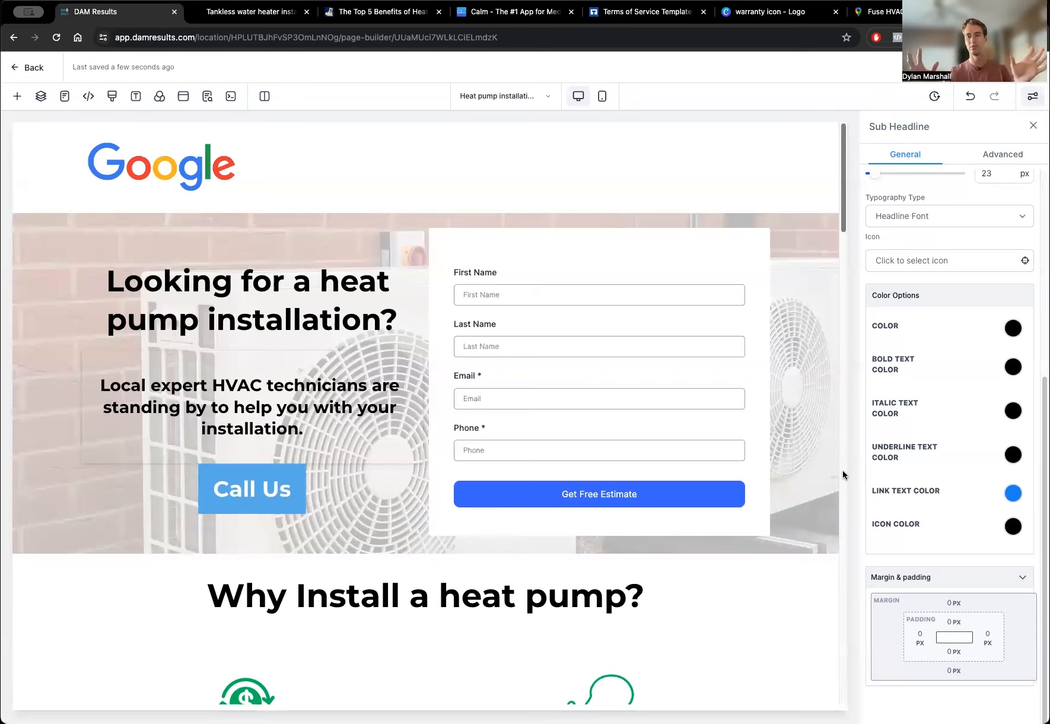
# Give the "What people are saying about us" section a light gray-blue background.
pyautogui.scroll(-6, 840, 471)
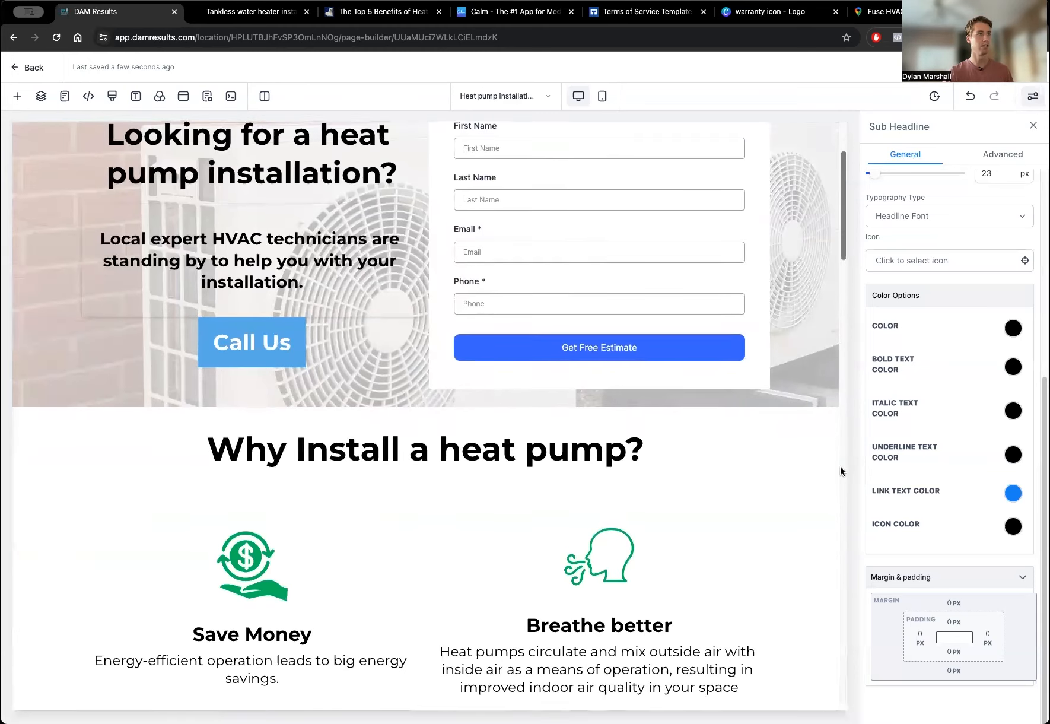
pyautogui.scroll(-5, 841, 471)
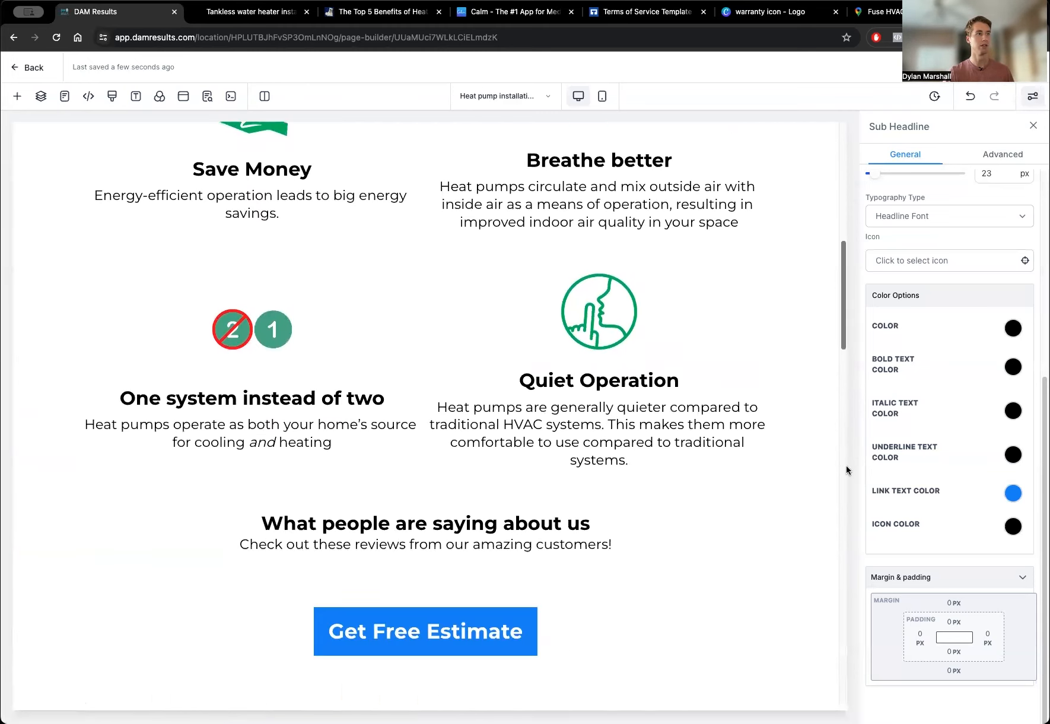
pyautogui.scroll(-3, 845, 471)
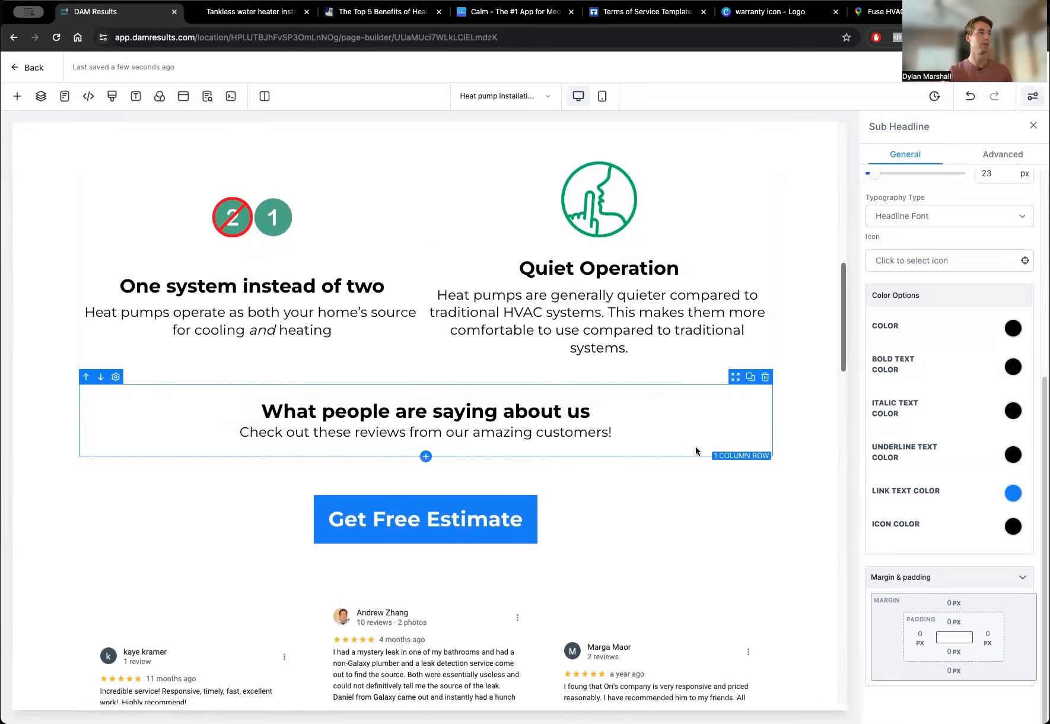
pyautogui.click(805, 448)
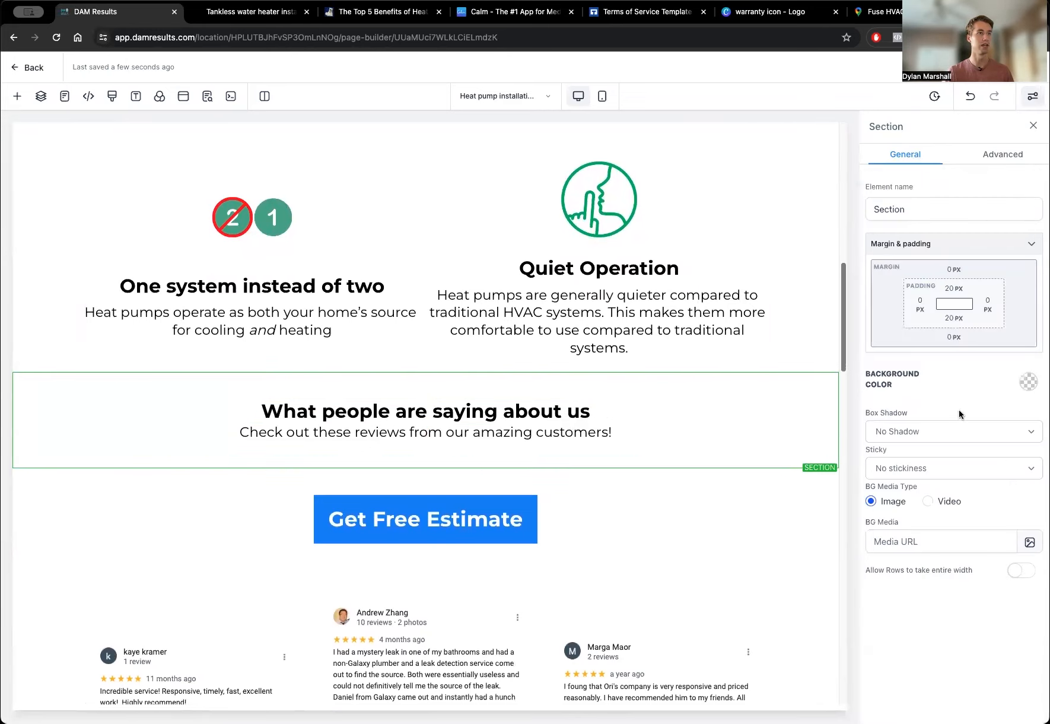
pyautogui.click(1028, 383)
pyautogui.click(942, 414)
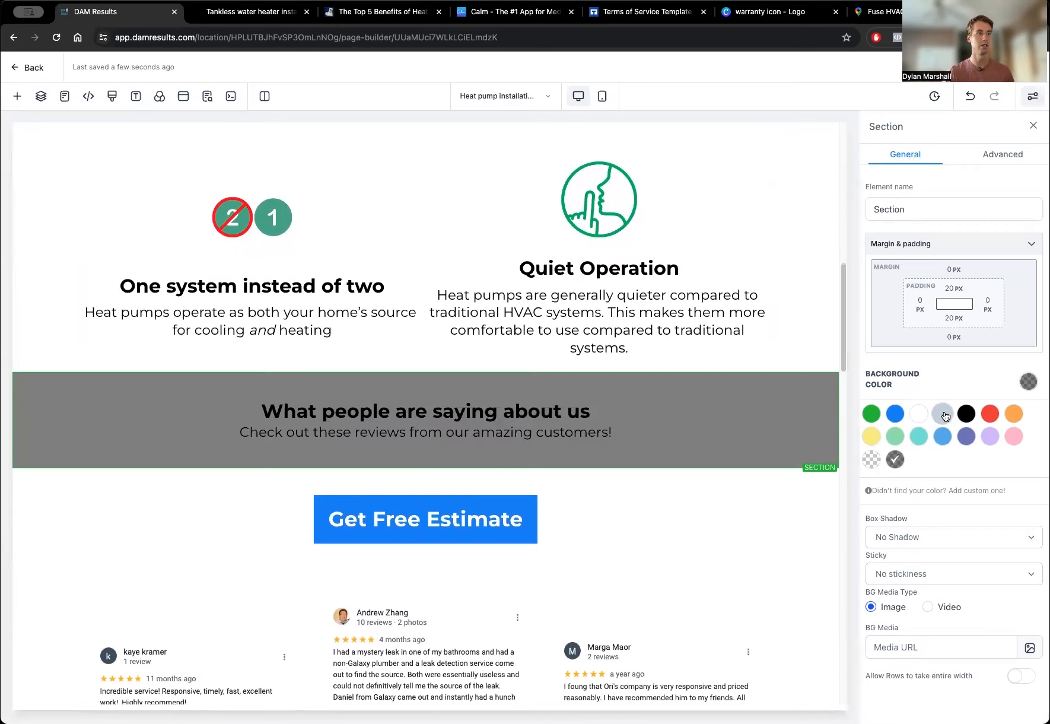
pyautogui.click(806, 286)
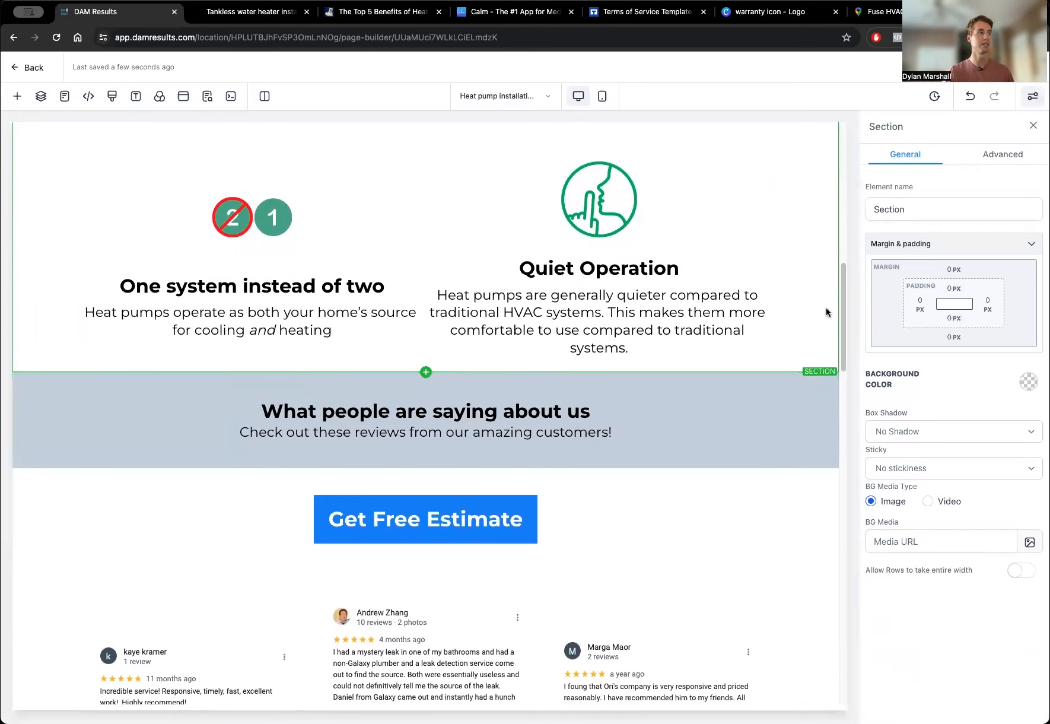
# Give the "Peace of mind" section the same light gray-blue background and open the image settings of its warranty badge.
pyautogui.scroll(-12, 817, 447)
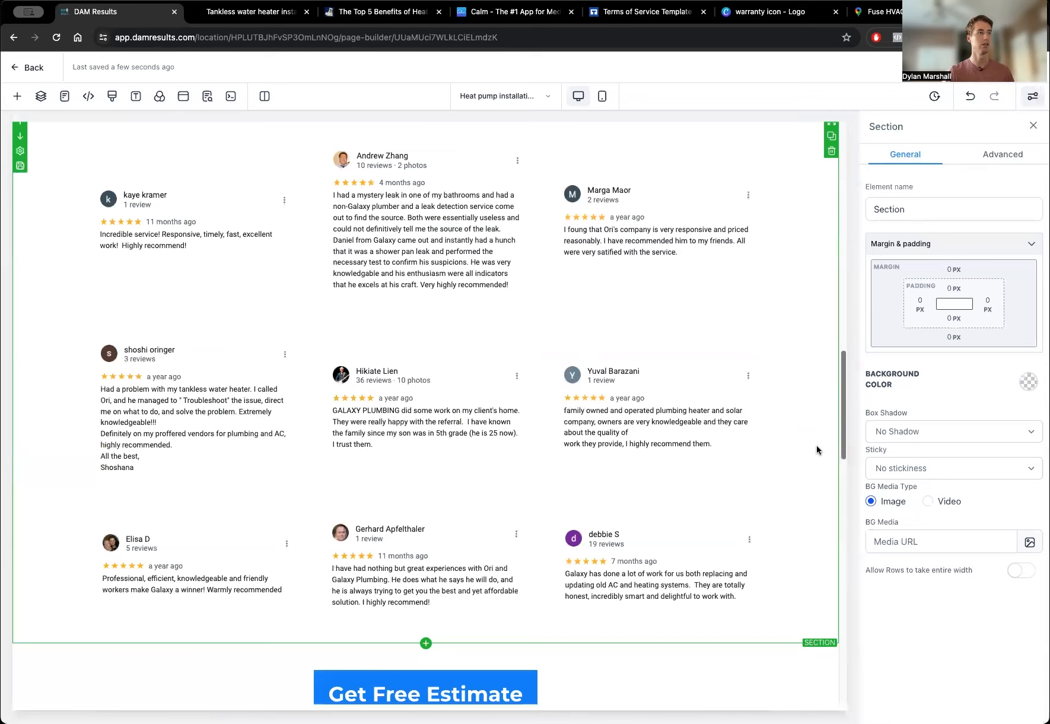
pyautogui.click(781, 464)
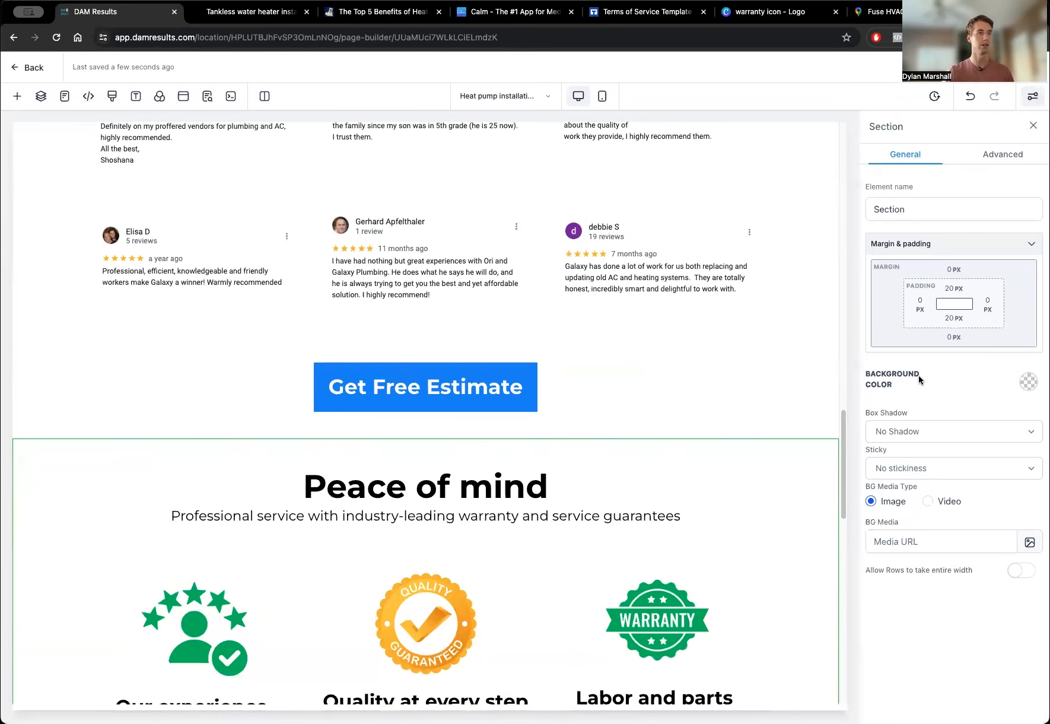
pyautogui.click(1029, 381)
pyautogui.click(943, 421)
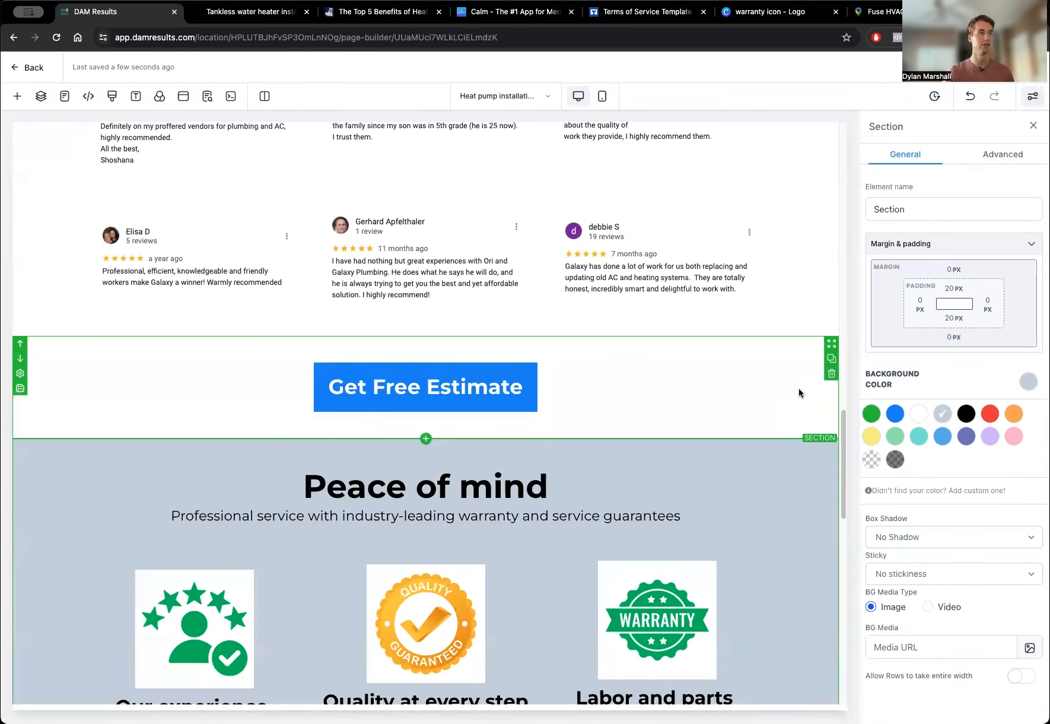
pyautogui.scroll(-3, 843, 455)
pyautogui.click(693, 415)
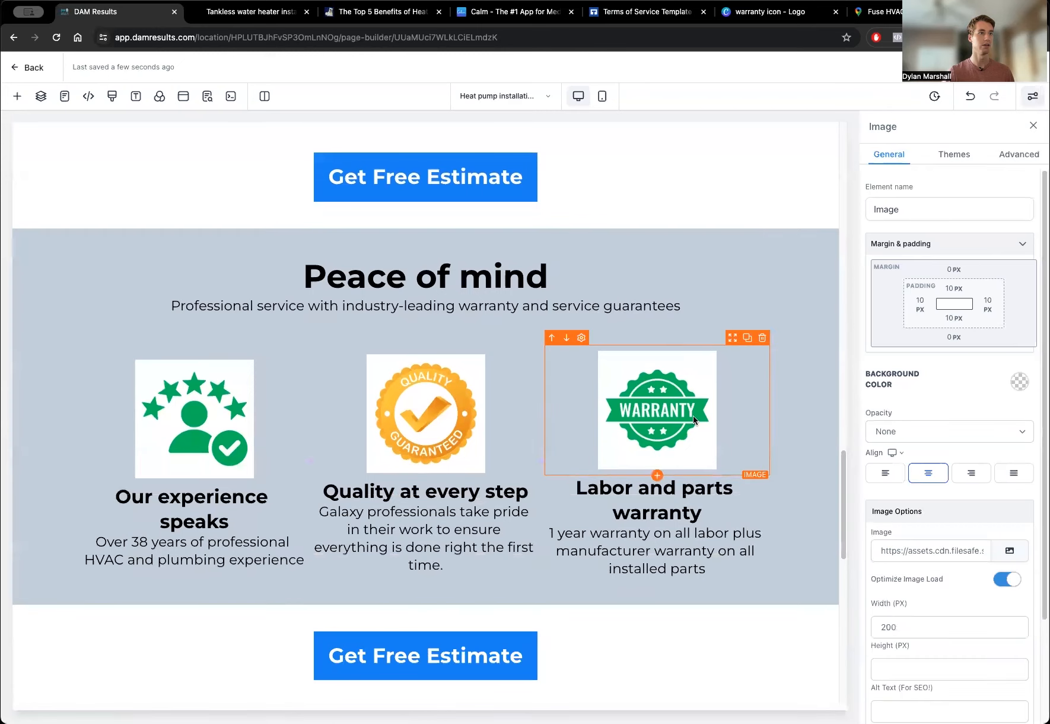
pyautogui.scroll(-3, 931, 472)
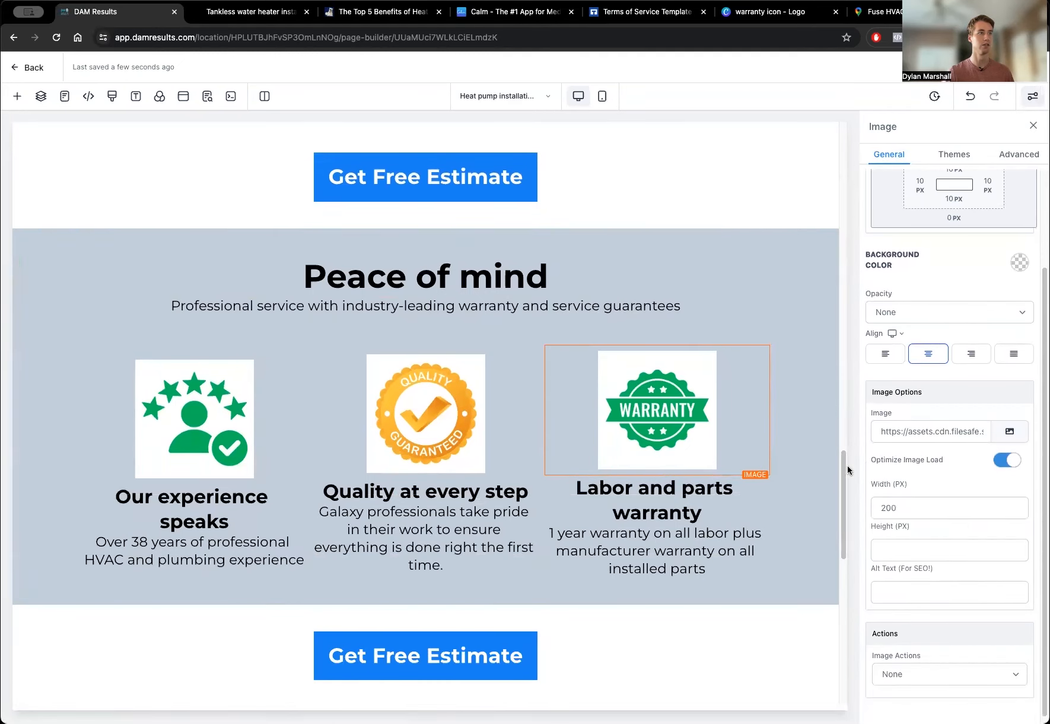
# Set the font size of the "Our work" headline above the project photos to 55 px.
pyautogui.scroll(-6, 843, 534)
pyautogui.click(478, 403)
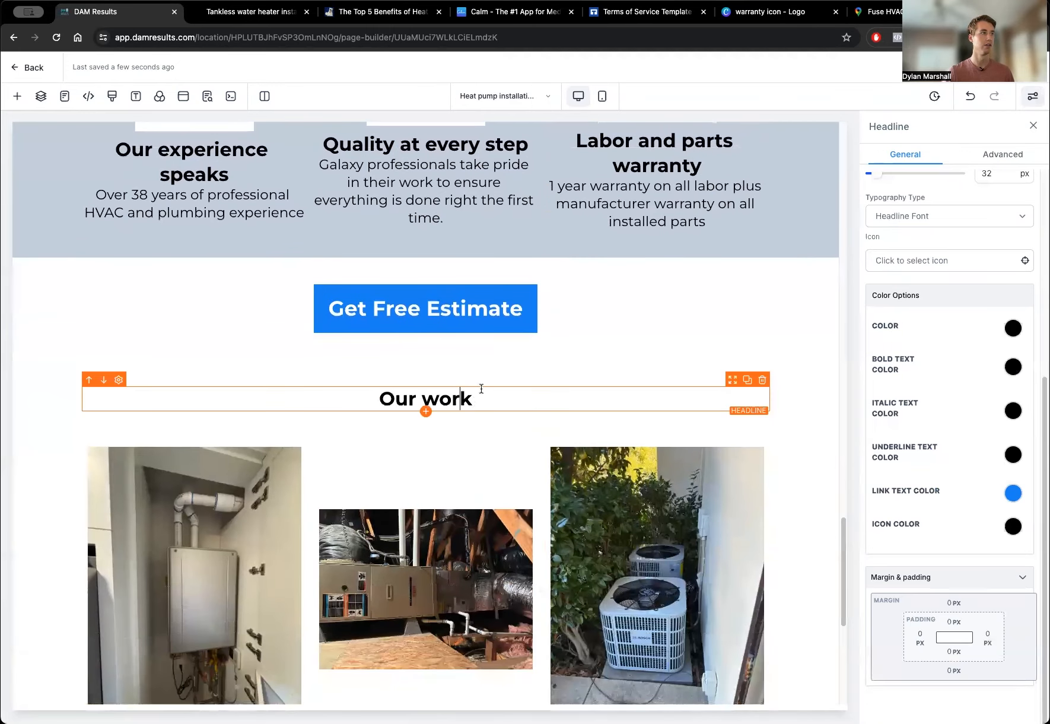
pyautogui.scroll(5, 941, 344)
pyautogui.moveTo(991, 499); pyautogui.dragTo(971, 503)
pyautogui.write('55')
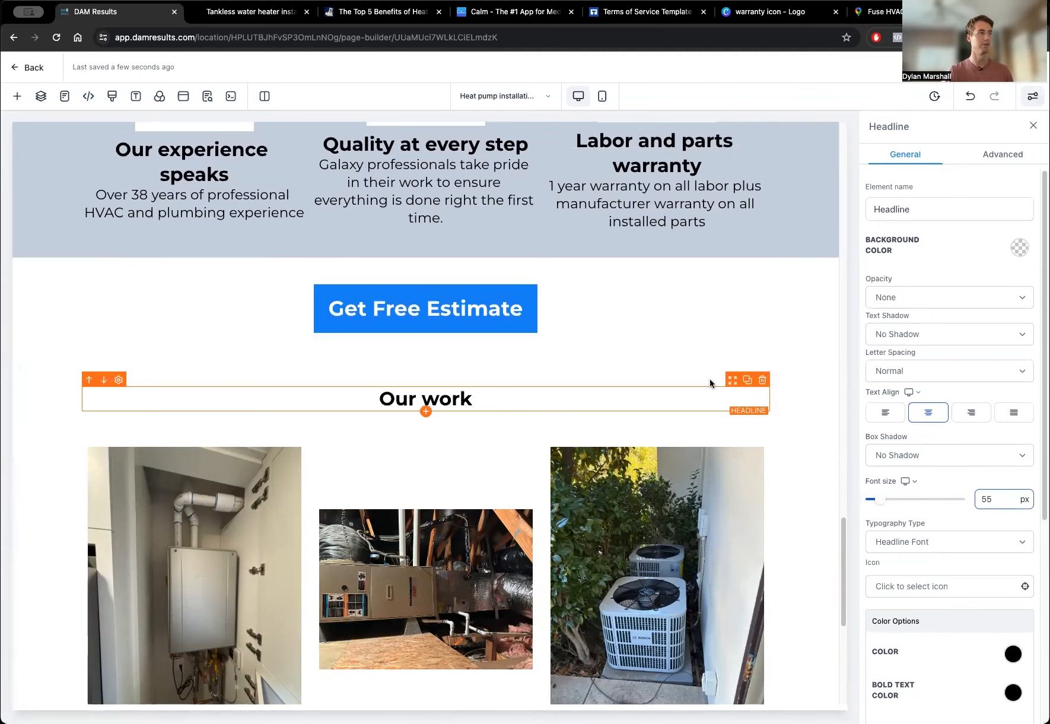
pyautogui.moveTo(517, 406); pyautogui.dragTo(346, 407)
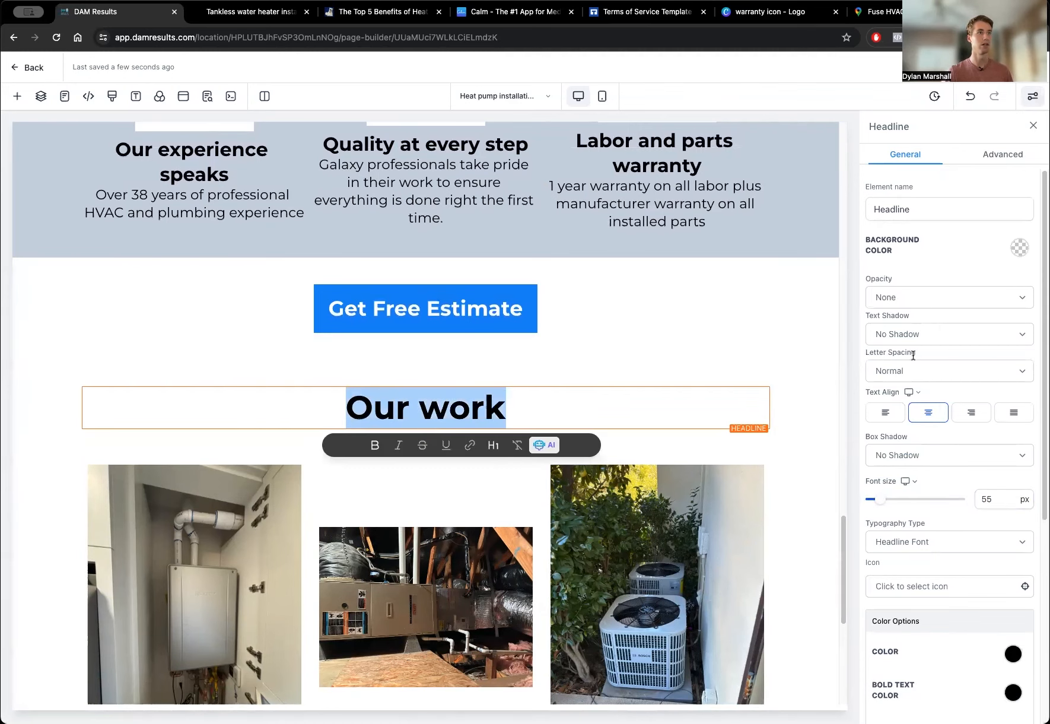
pyautogui.click(1020, 246)
pyautogui.moveTo(509, 412); pyautogui.dragTo(355, 404)
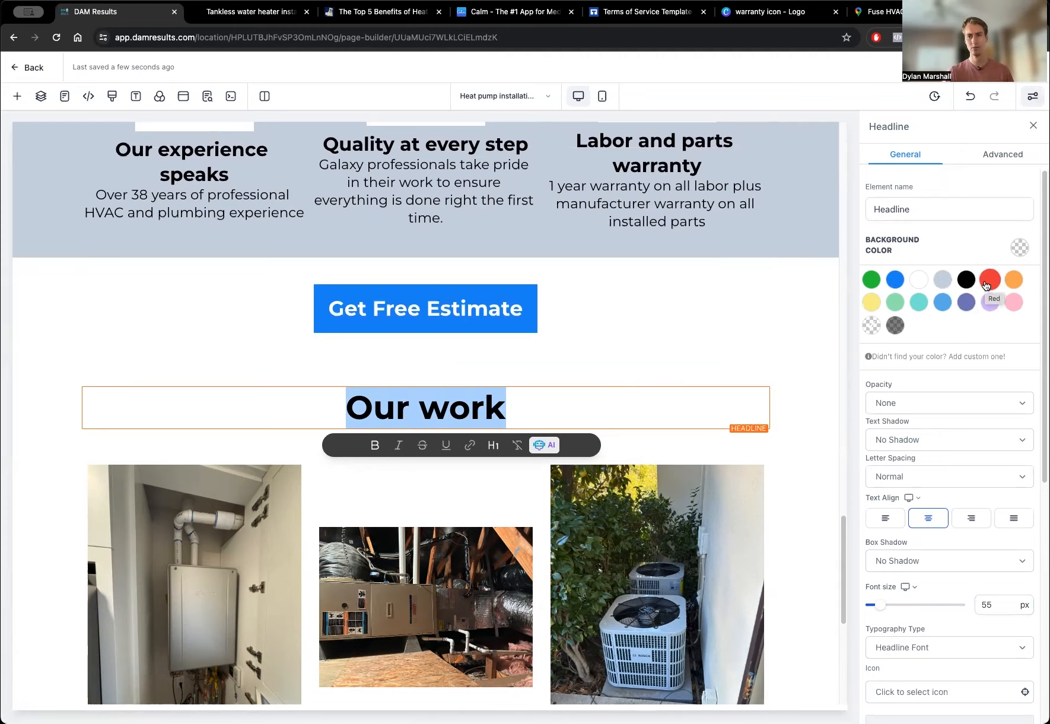
# Add the map-marker-alt icon to the footer's "Address:" sub-headline.
pyautogui.scroll(-6, 416, 415)
pyautogui.click(155, 505)
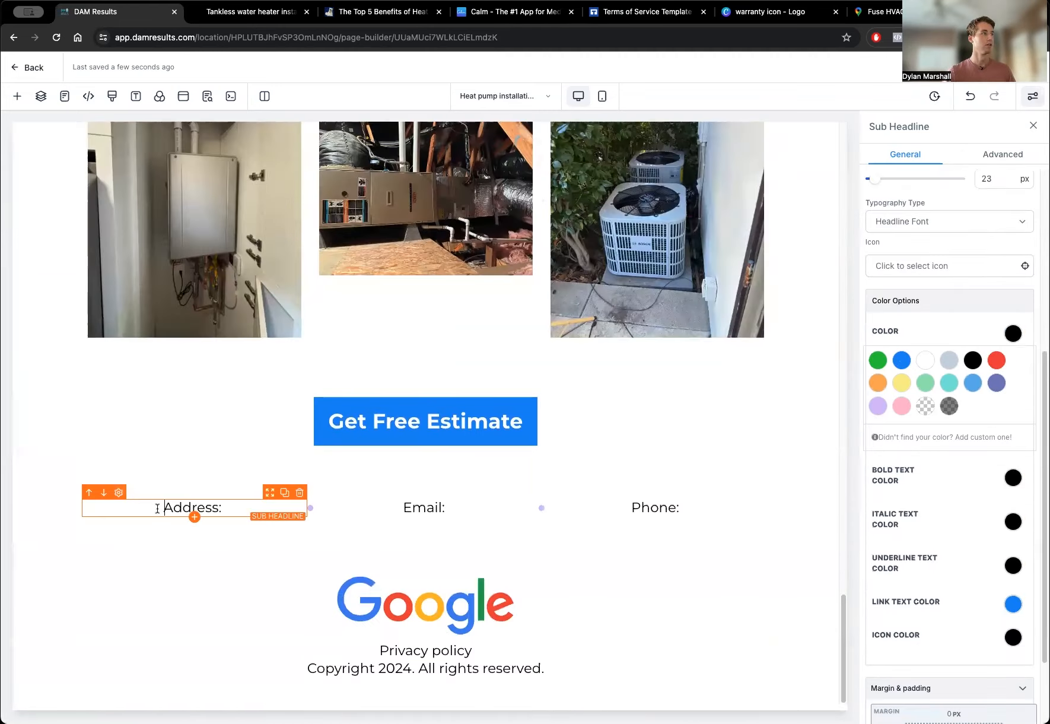
pyautogui.click(927, 263)
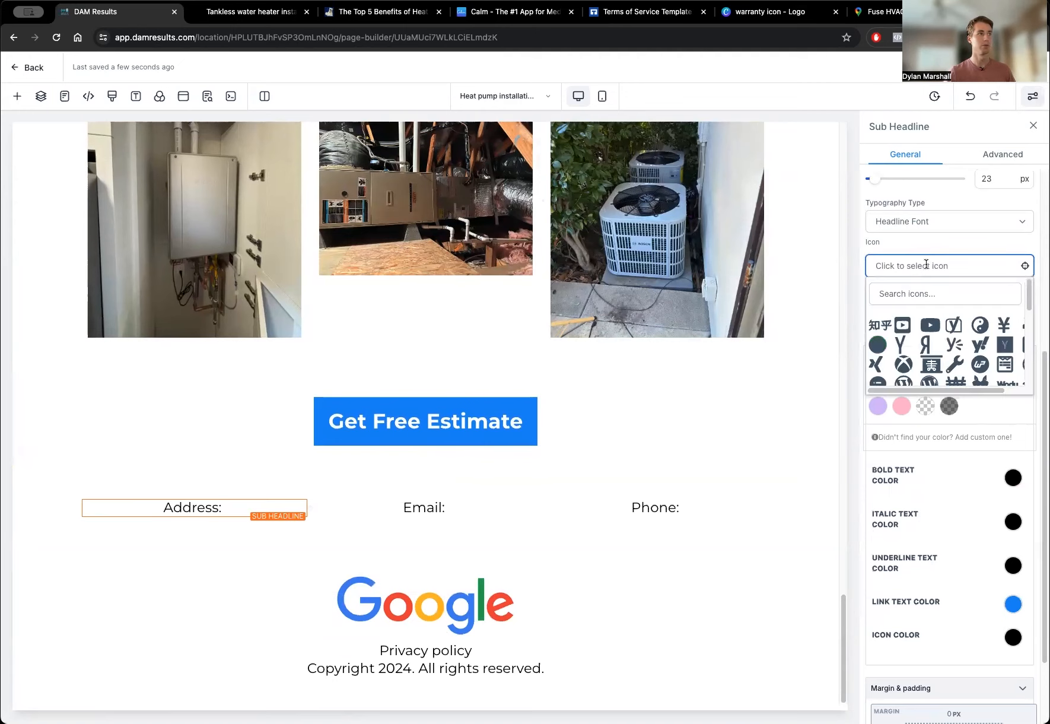
pyautogui.click(906, 295)
pyautogui.write('ad')
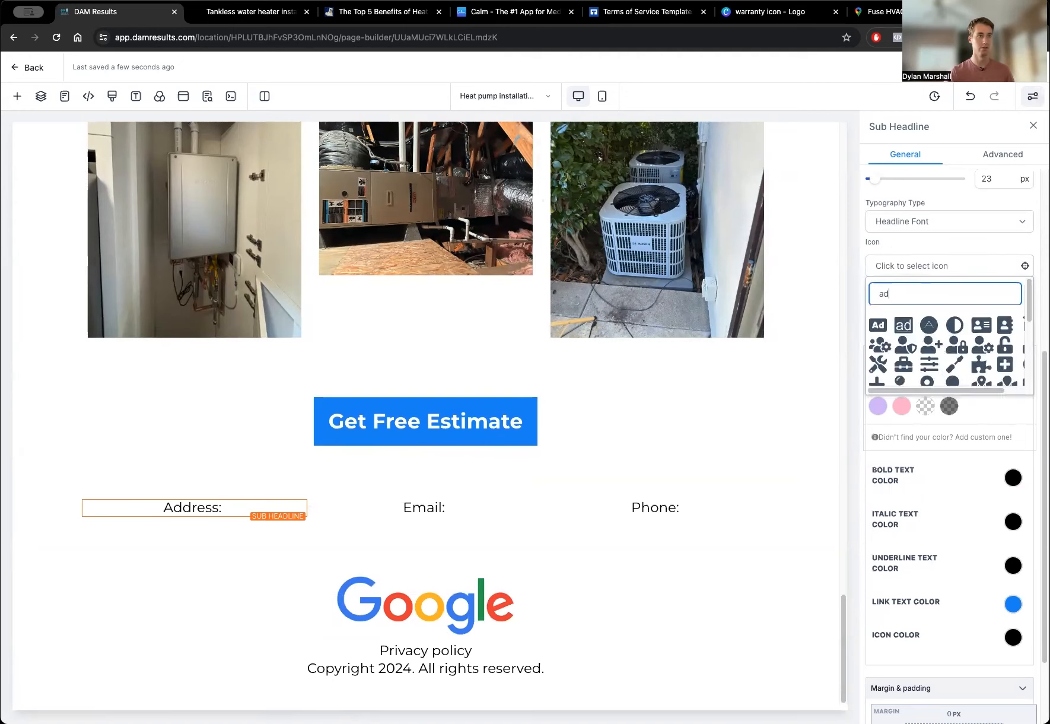
pyautogui.write('dfre')
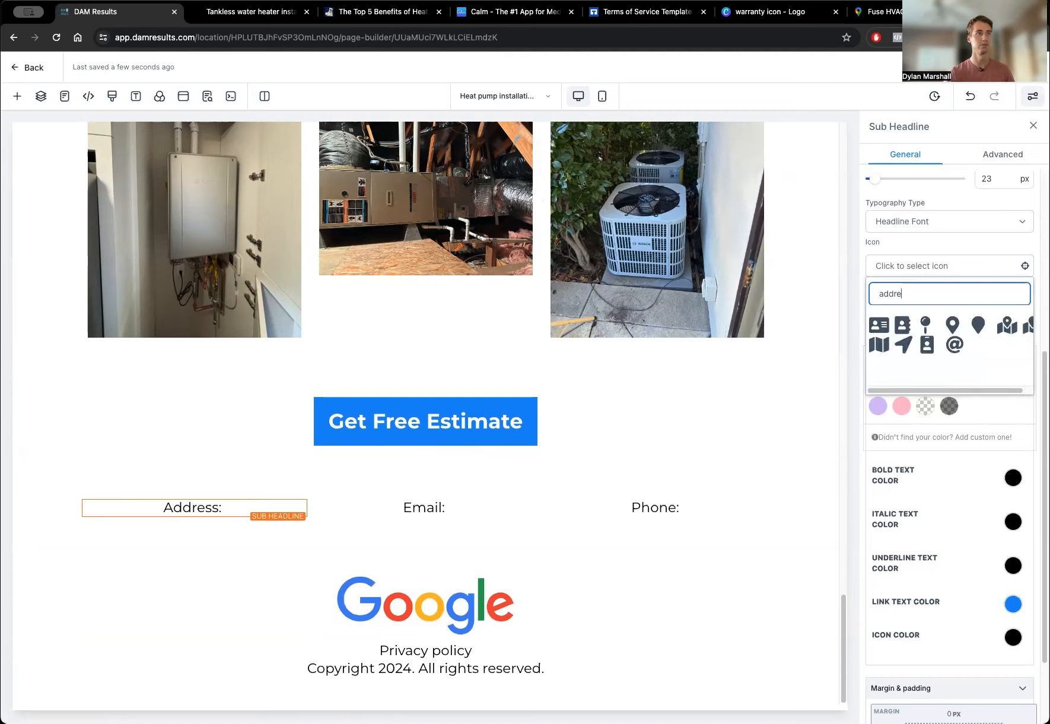
pyautogui.click(949, 325)
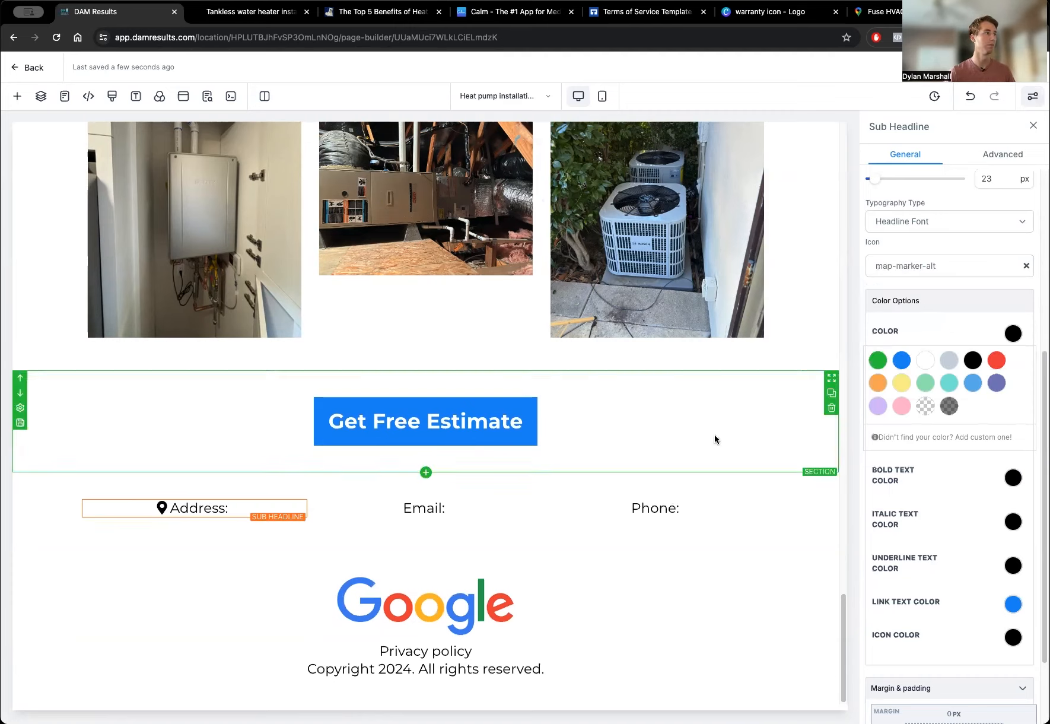
# Search the icons for "email" and add an open-envelope icon to the footer's "Email:" sub-headline.
pyautogui.click(406, 507)
pyautogui.click(936, 266)
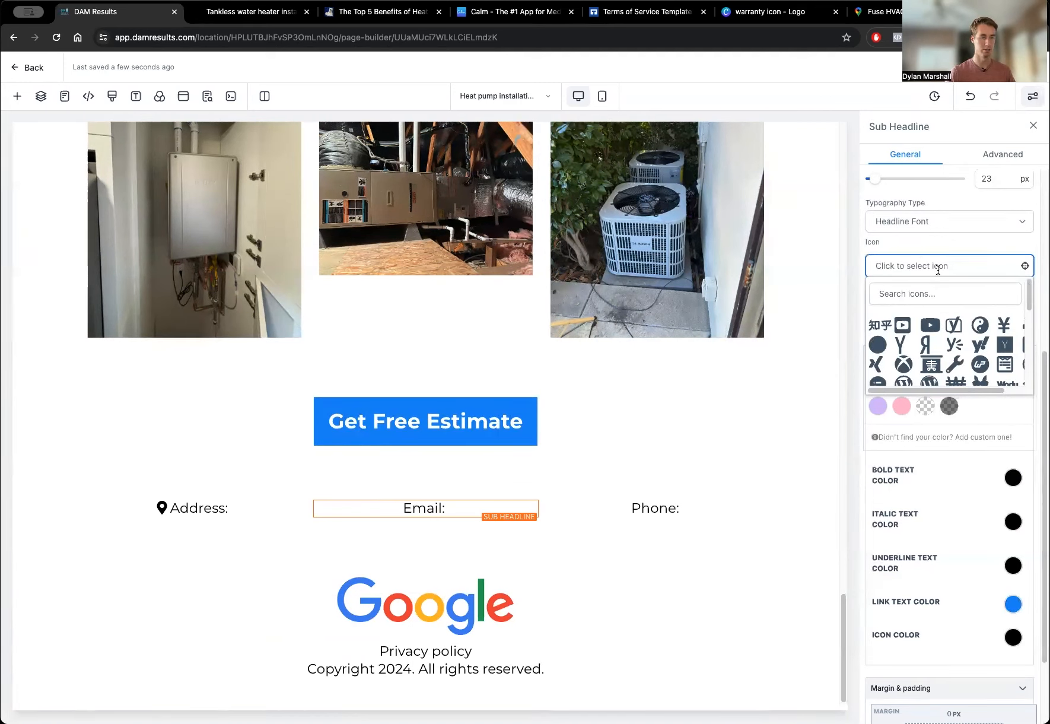
pyautogui.click(921, 294)
pyautogui.write('email')
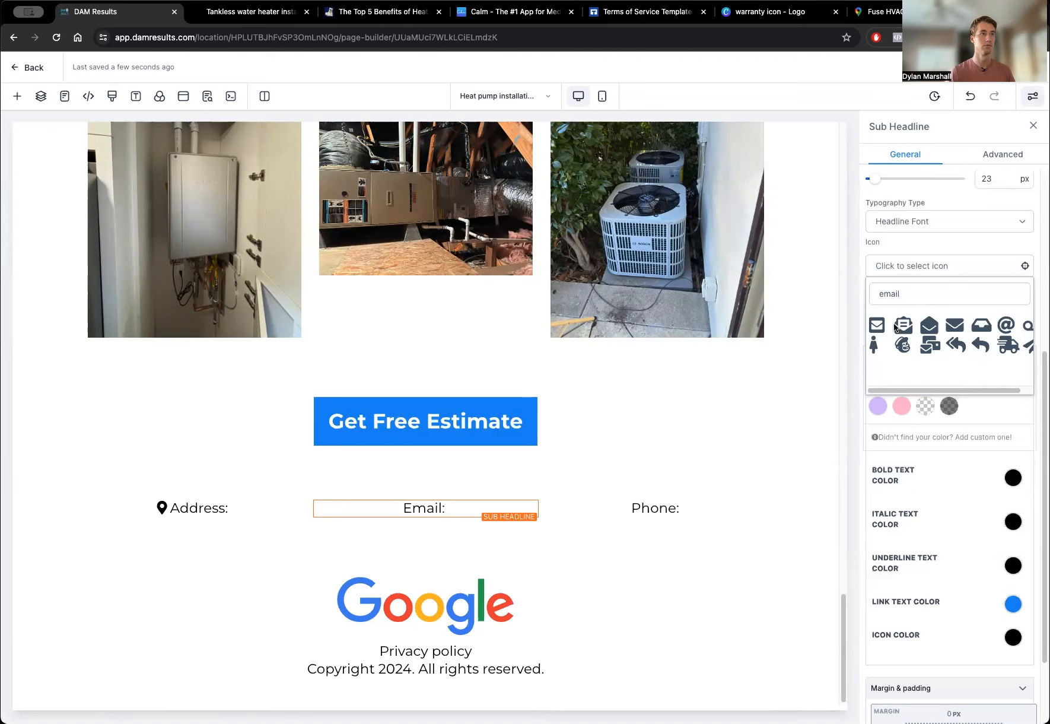
pyautogui.click(878, 325)
# Search the icons for "phone" and add the phone icon to the footer's "Phone:" sub-headline.
pyautogui.click(632, 507)
pyautogui.click(937, 266)
pyautogui.write('phone')
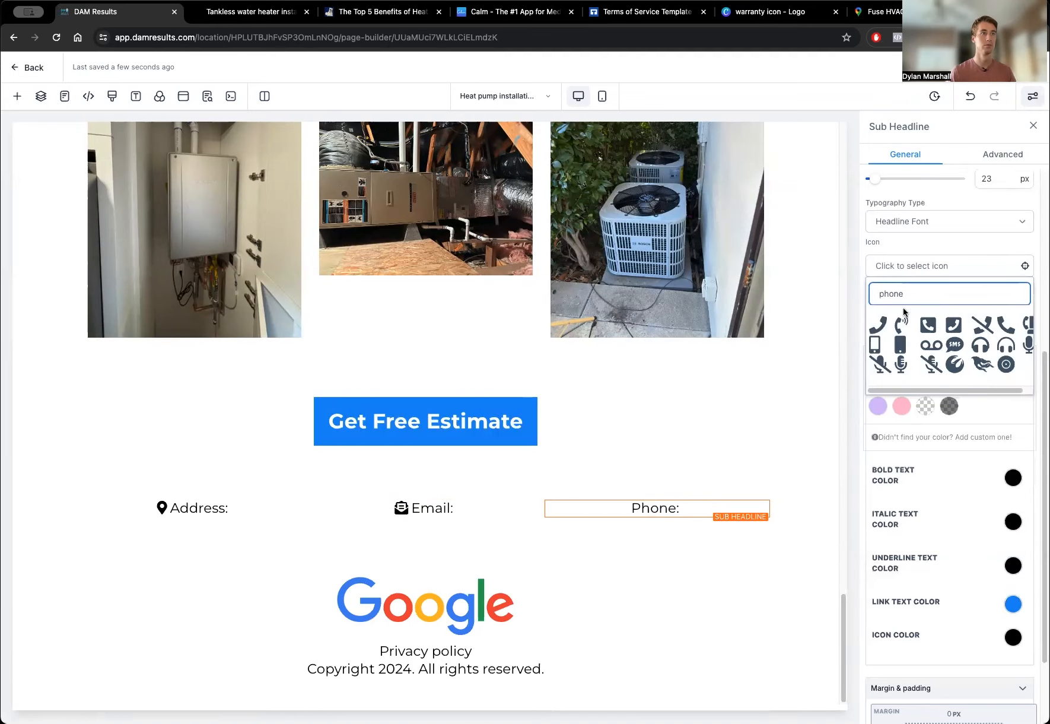
pyautogui.click(880, 325)
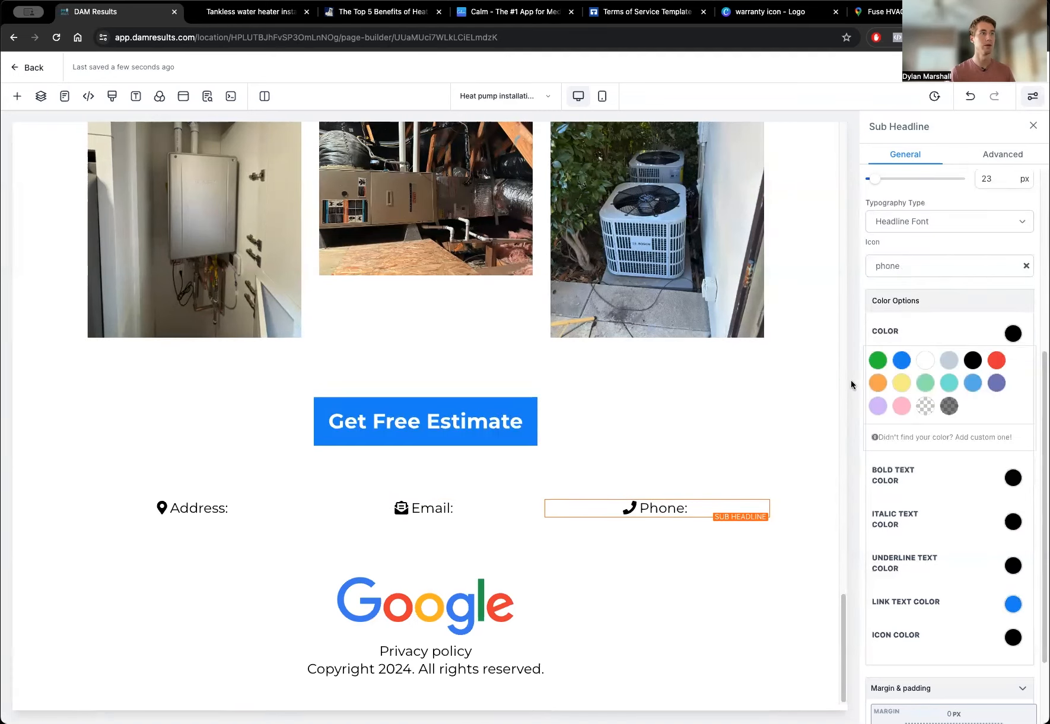
# Increase the font size of the four benefit headlines under "Why Install a heat pump?".
pyautogui.scroll(15, 784, 305)
pyautogui.click(786, 306)
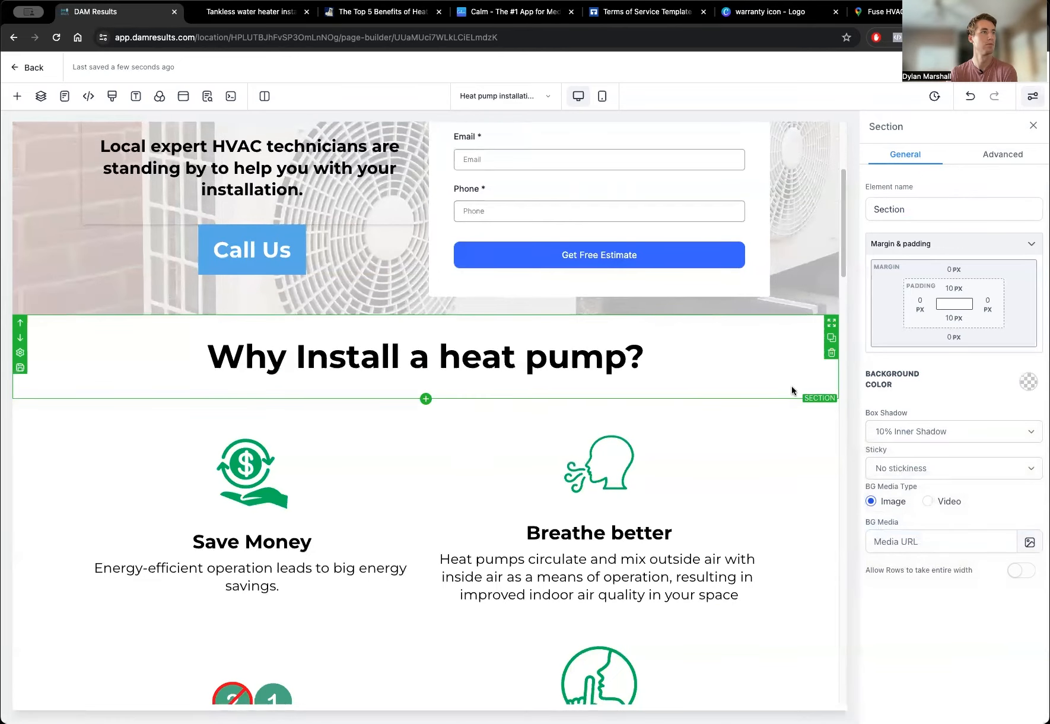
pyautogui.scroll(-5, 783, 389)
pyautogui.click(581, 267)
pyautogui.click(999, 499)
pyautogui.write('5')
pyautogui.click(251, 279)
pyautogui.click(998, 498)
pyautogui.click(600, 491)
pyautogui.click(999, 496)
pyautogui.click(252, 508)
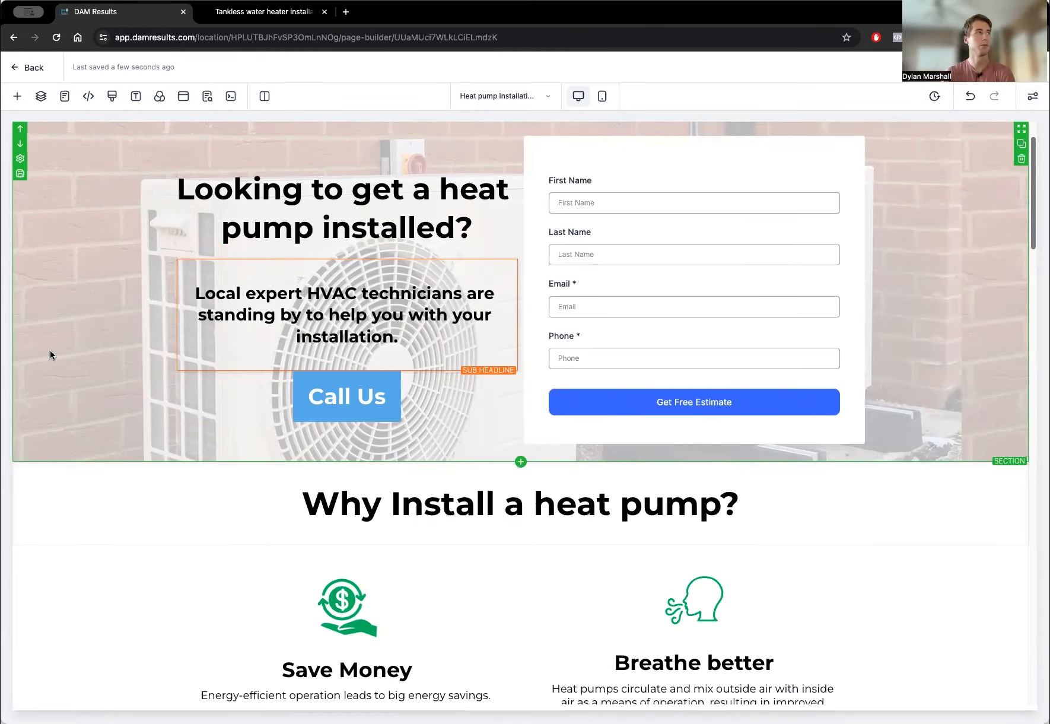
# Switch to the mobile layout, hide the hero sub-headline about local HVAC technicians on mobile only, and close its settings.
pyautogui.click(35, 306)
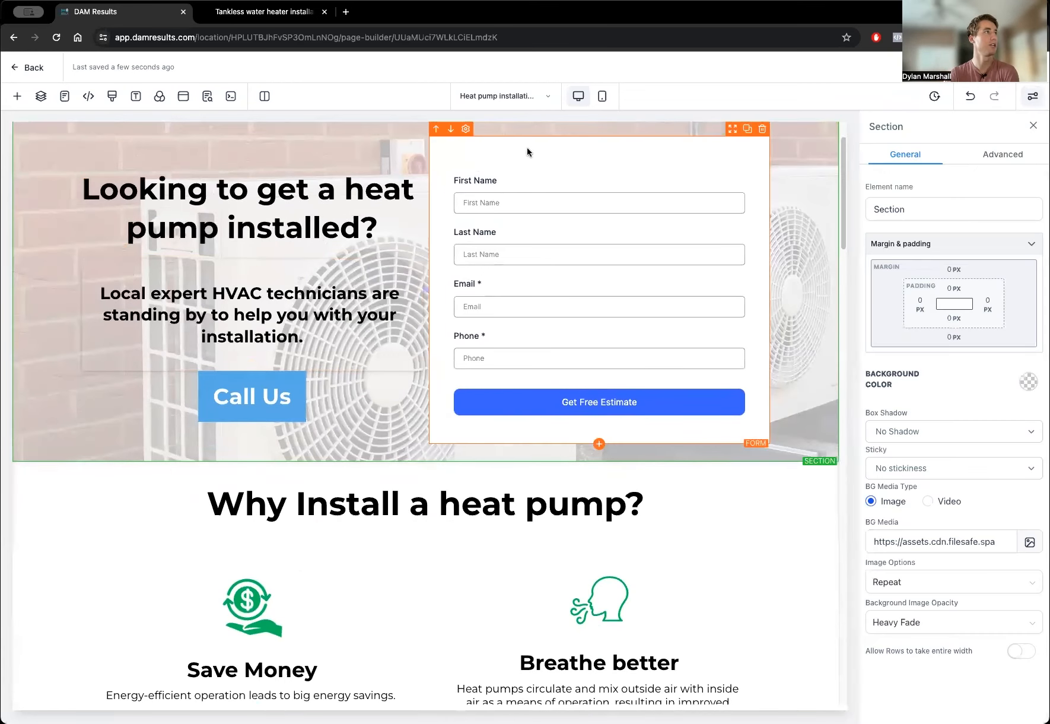
pyautogui.click(603, 97)
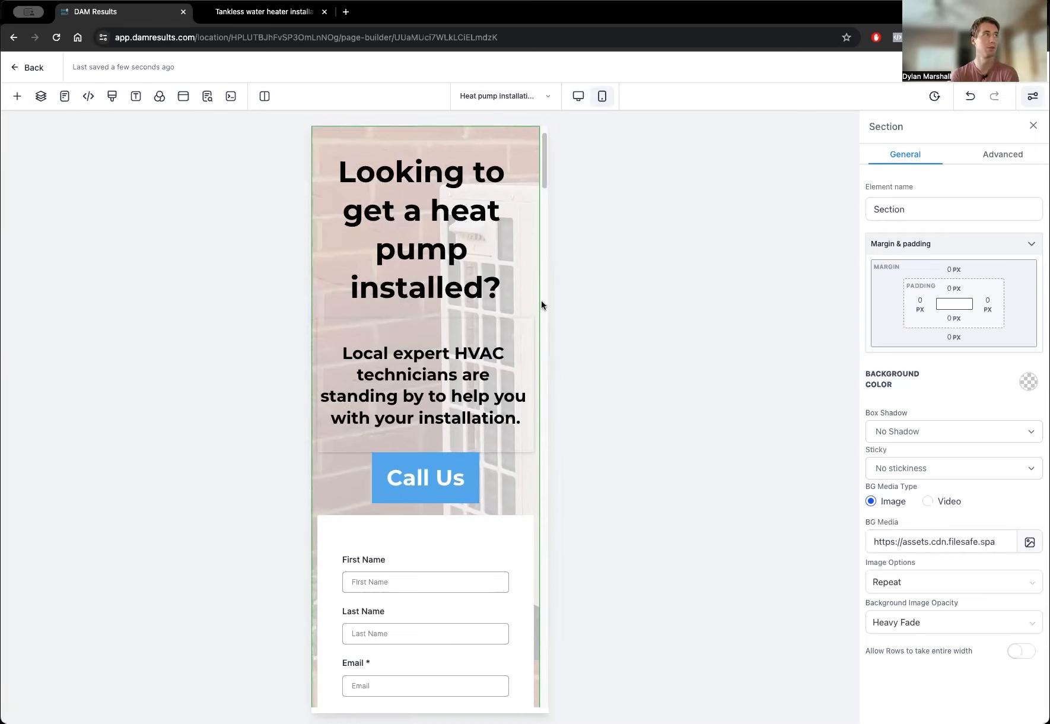
pyautogui.scroll(-3, 543, 310)
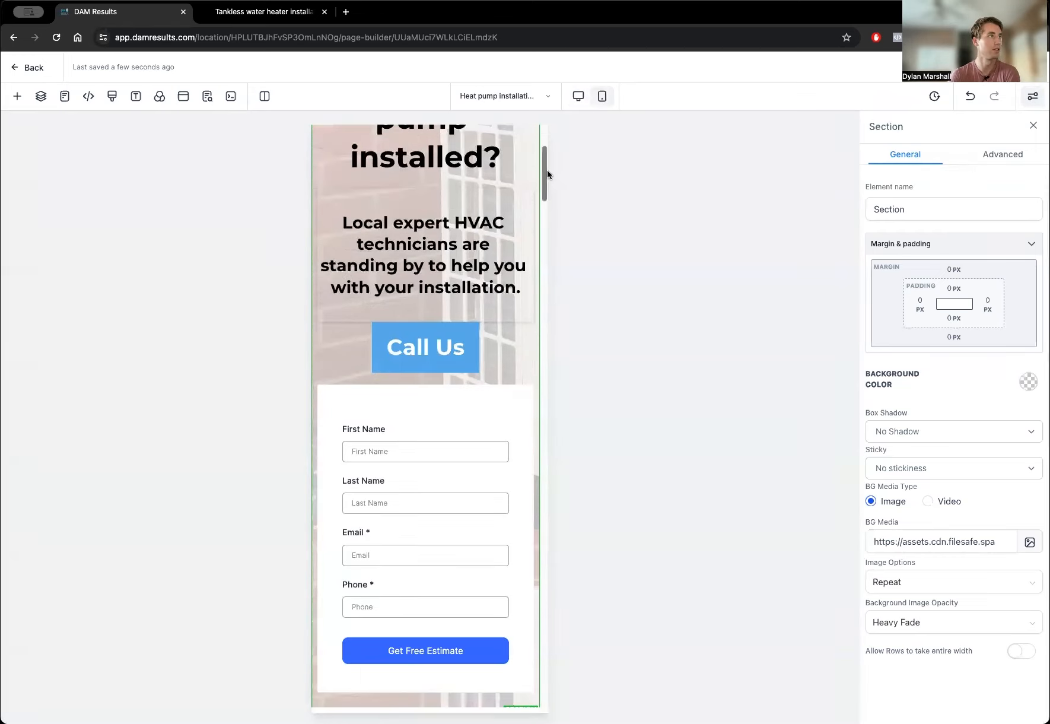
pyautogui.scroll(2, 546, 167)
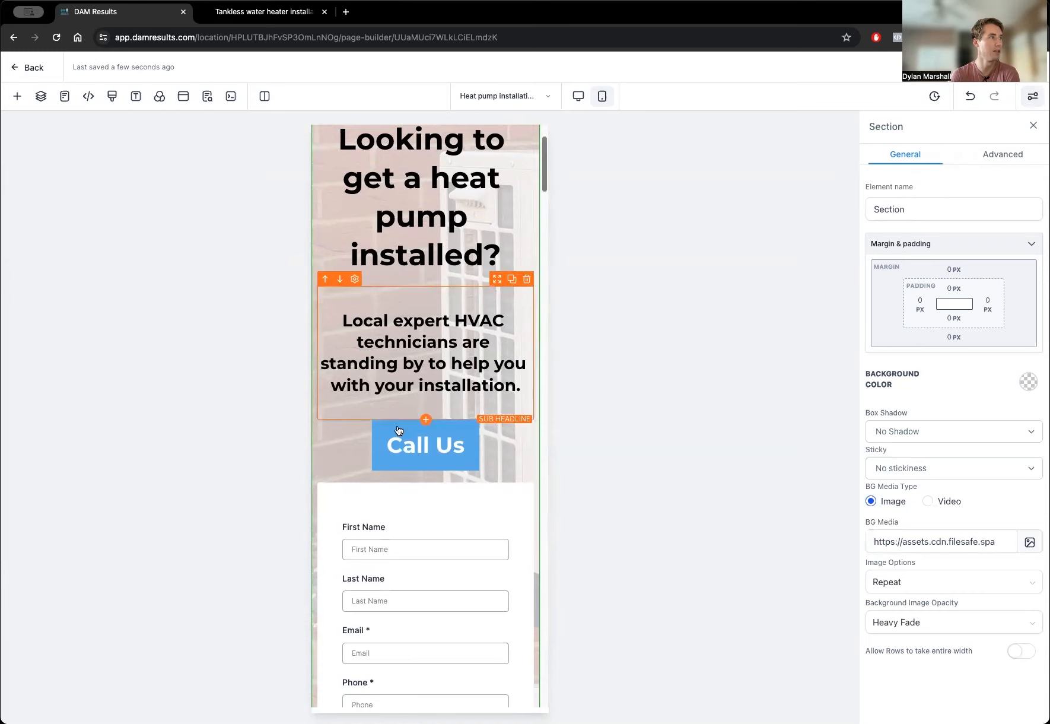
pyautogui.click(420, 295)
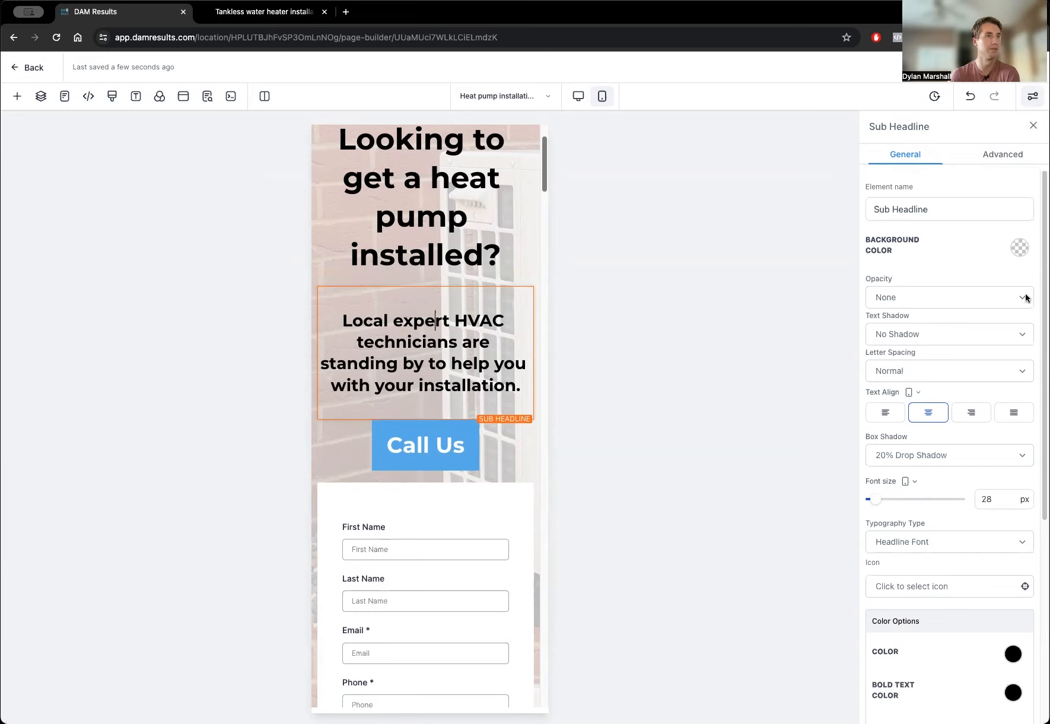
pyautogui.click(996, 159)
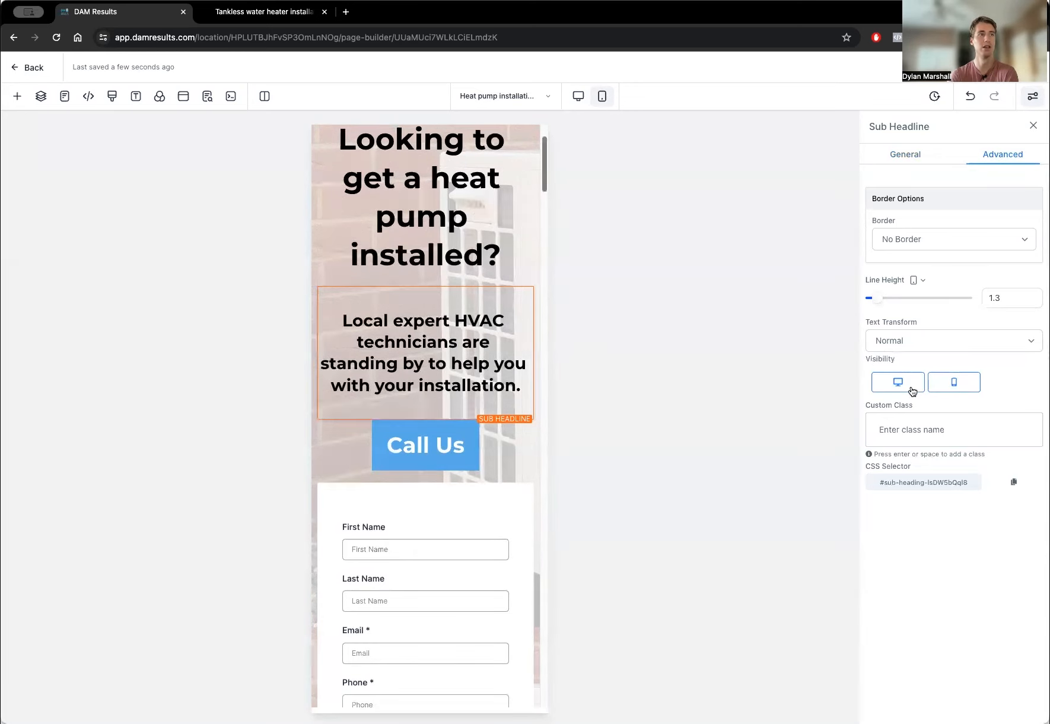
pyautogui.click(954, 384)
pyautogui.click(955, 384)
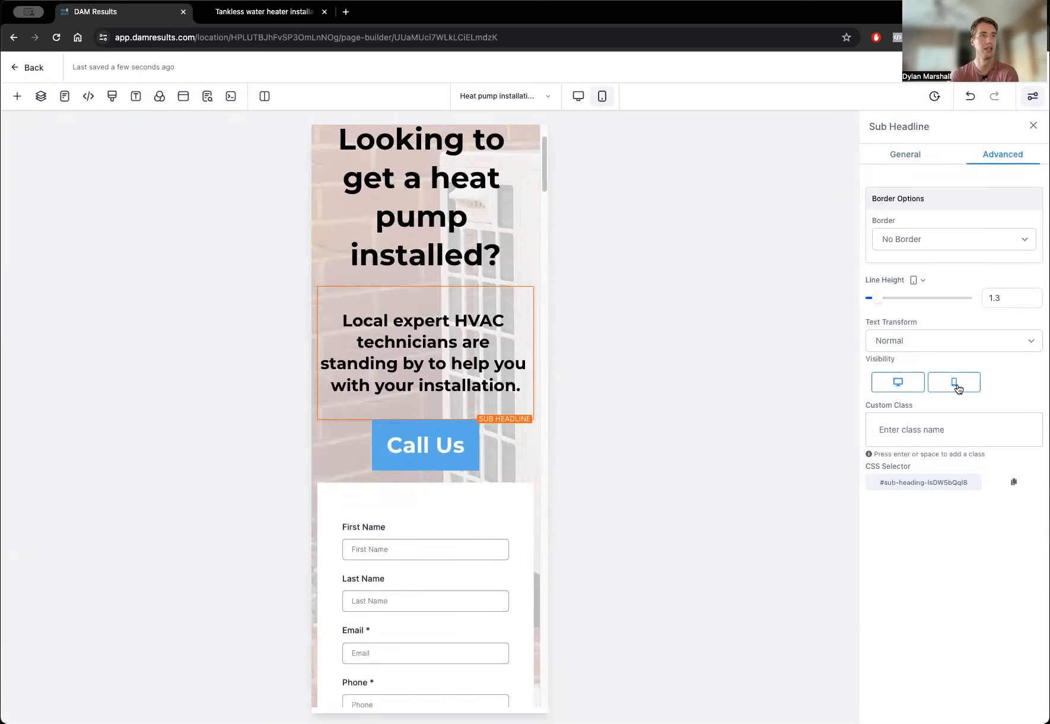
pyautogui.click(957, 385)
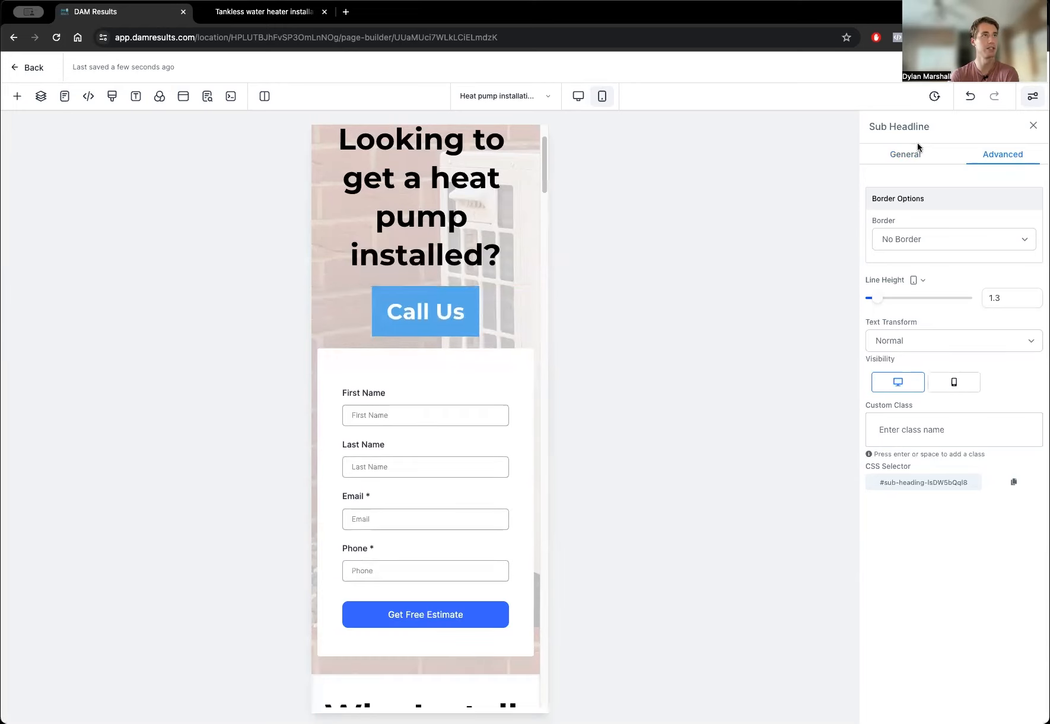
pyautogui.click(1033, 126)
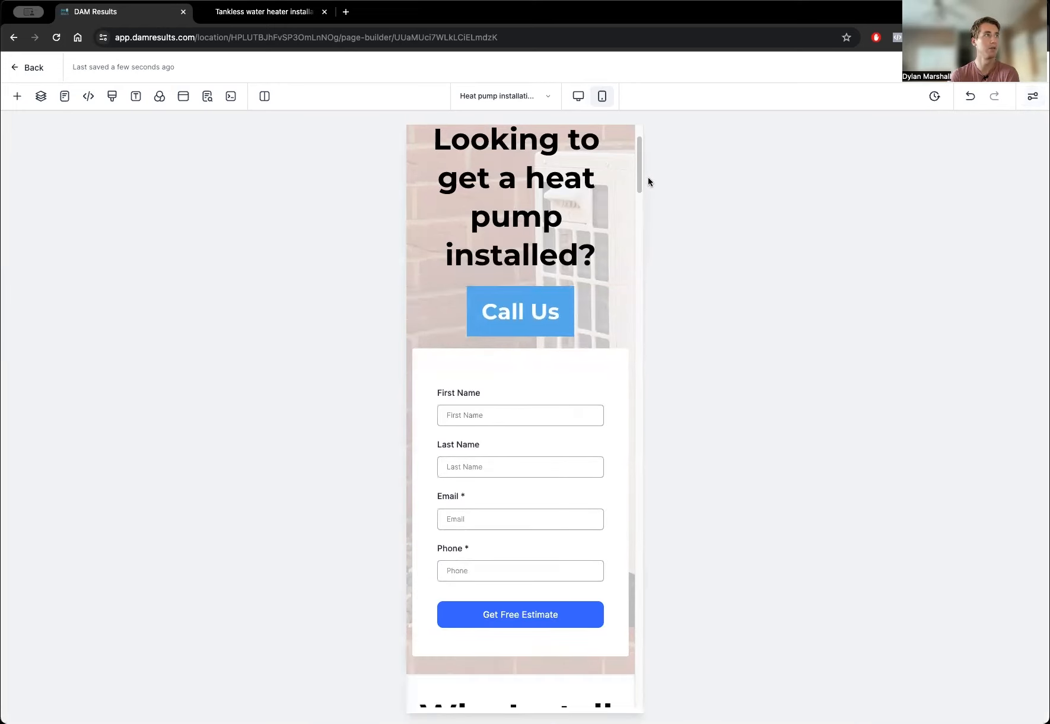
# Compare the hero section in the desktop layout with its mobile layout.
pyautogui.scroll(2, 640, 169)
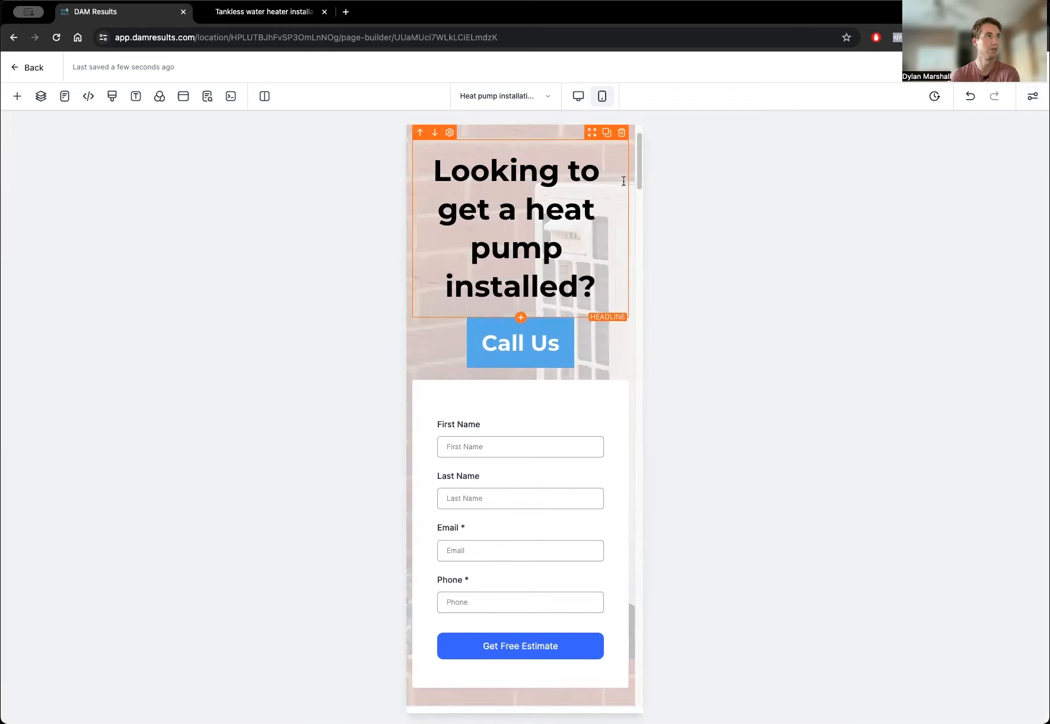
pyautogui.click(578, 95)
pyautogui.click(395, 300)
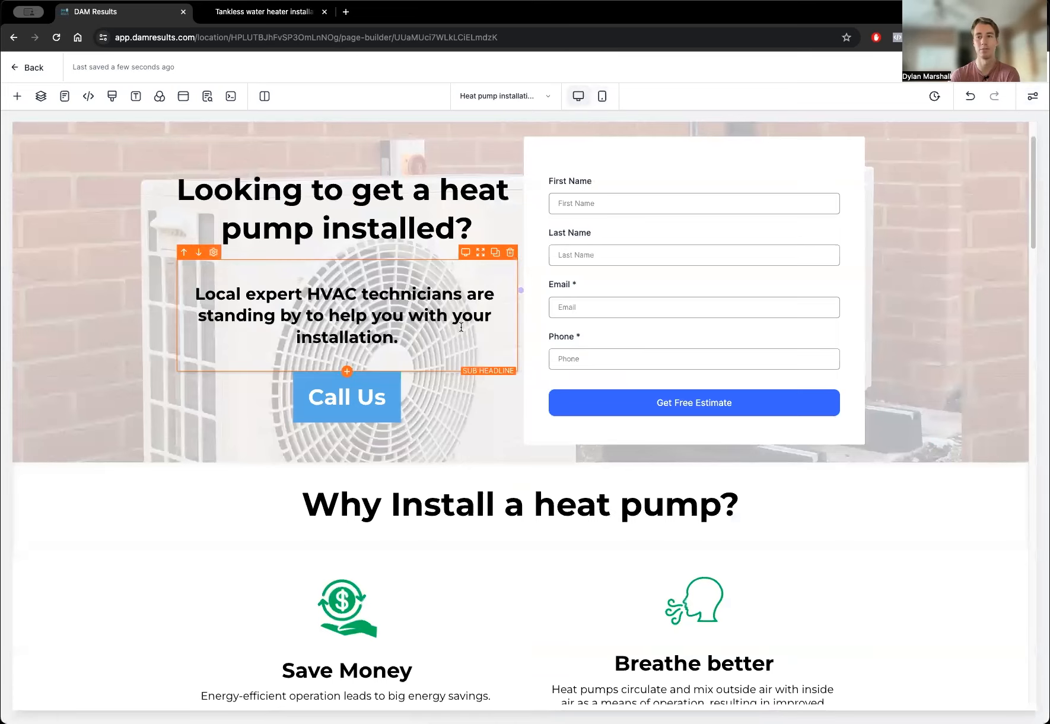
pyautogui.click(593, 97)
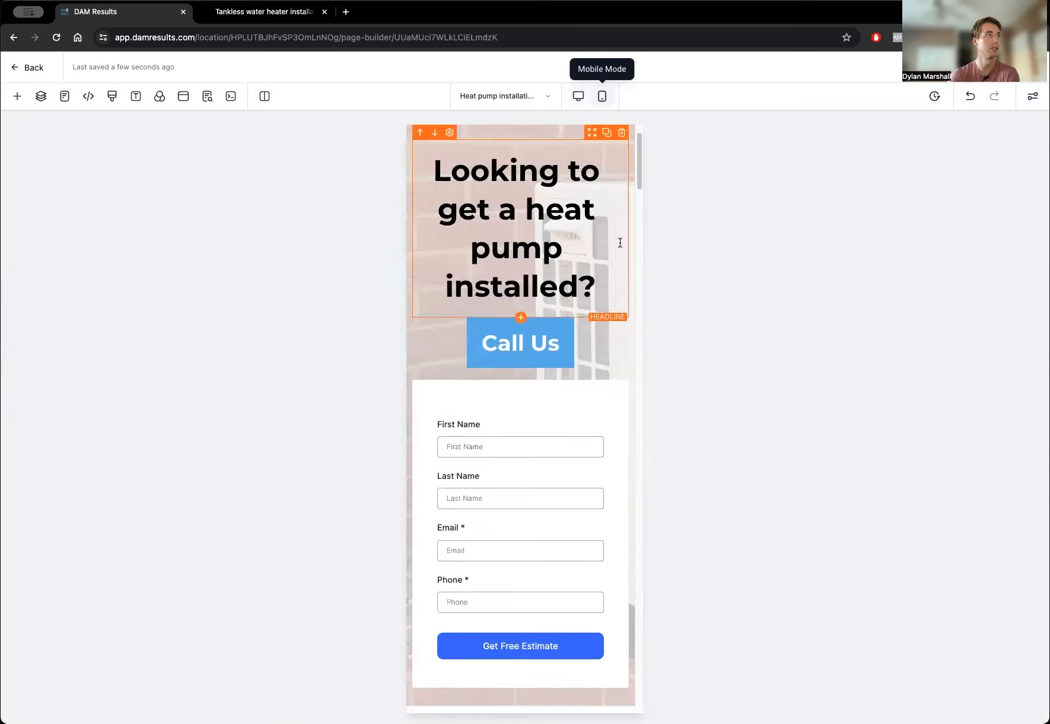
# Try hiding the "Get Free Estimate" button below "Quiet Operation" on mobile, and restore its mobile visibility.
pyautogui.moveTo(638, 183); pyautogui.dragTo(647, 311)
pyautogui.scroll(-2, 647, 312)
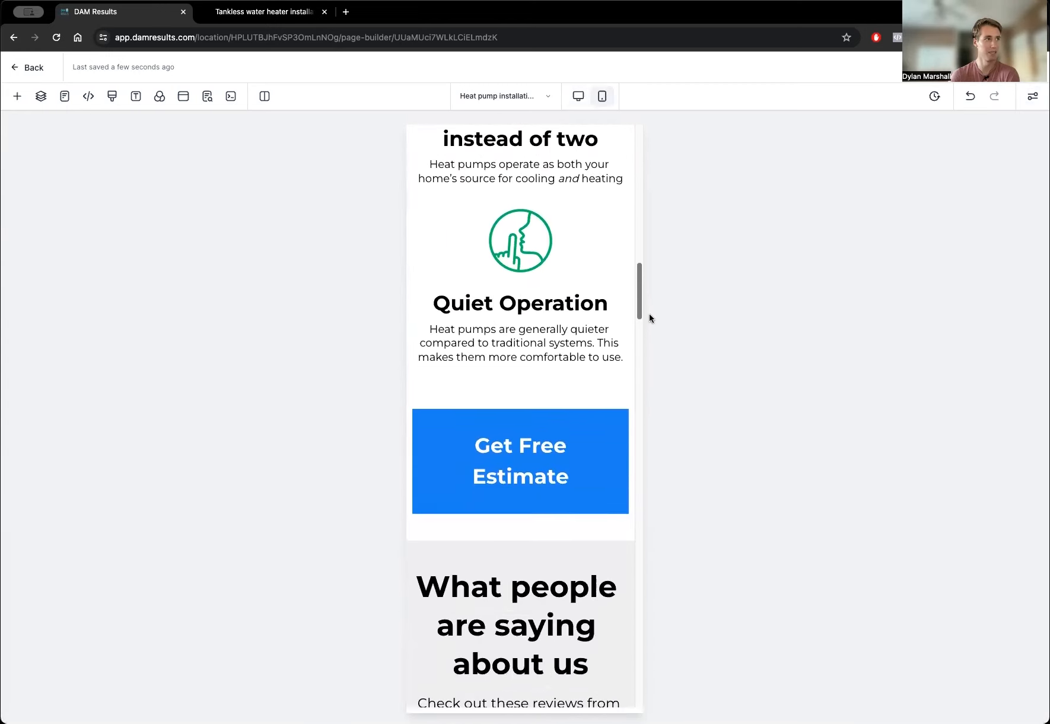
pyautogui.click(617, 387)
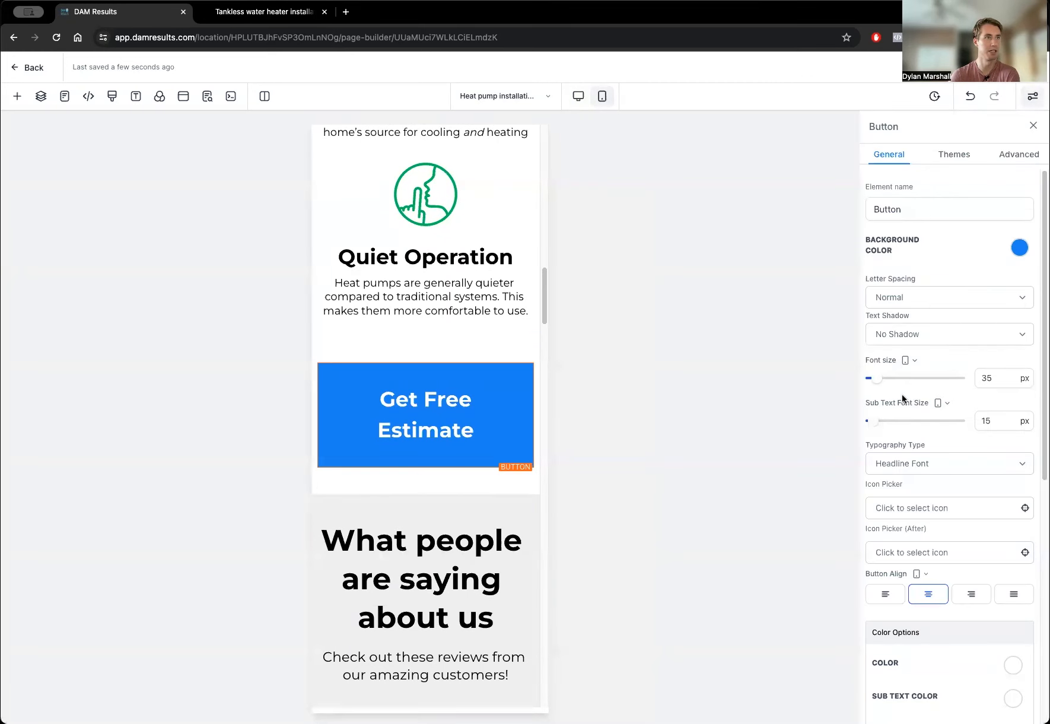
pyautogui.scroll(-10, 946, 424)
pyautogui.click(951, 466)
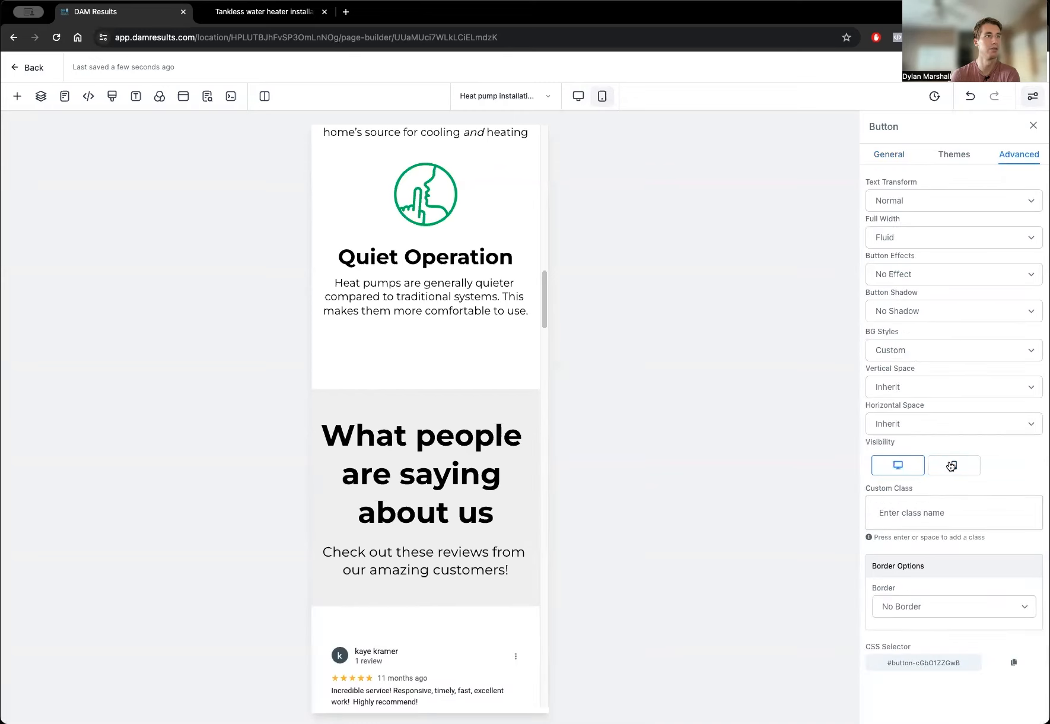
pyautogui.click(951, 465)
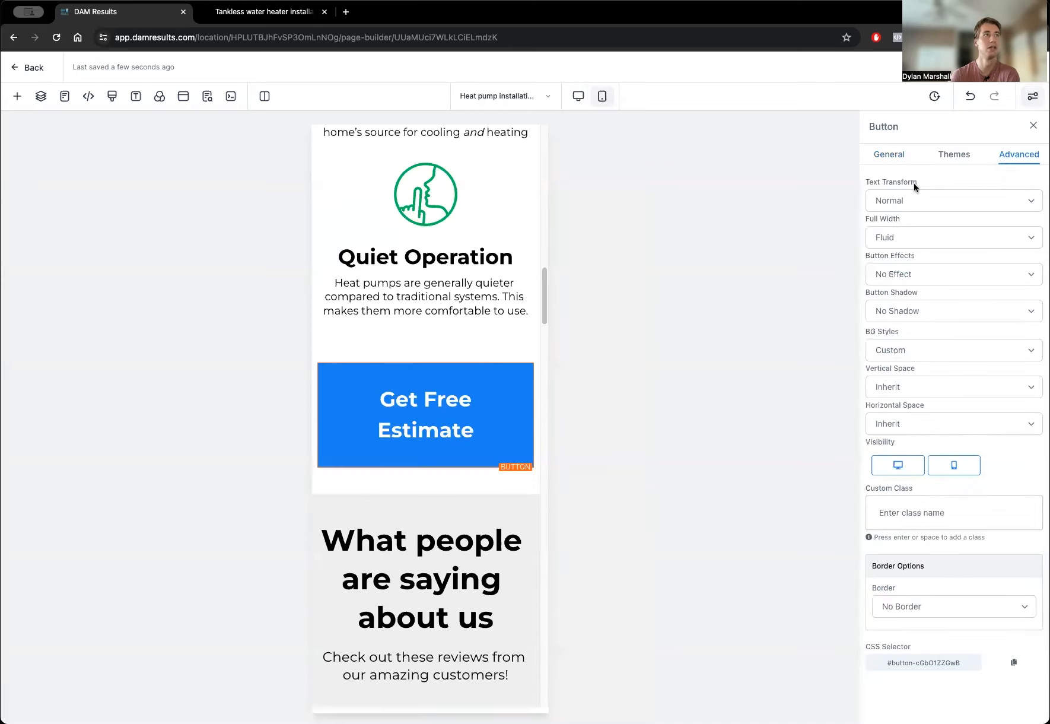
# Open the mobile-specific font size of the "Get Free Estimate" button below "Quiet Operation" for editing.
pyautogui.click(887, 158)
pyautogui.click(909, 362)
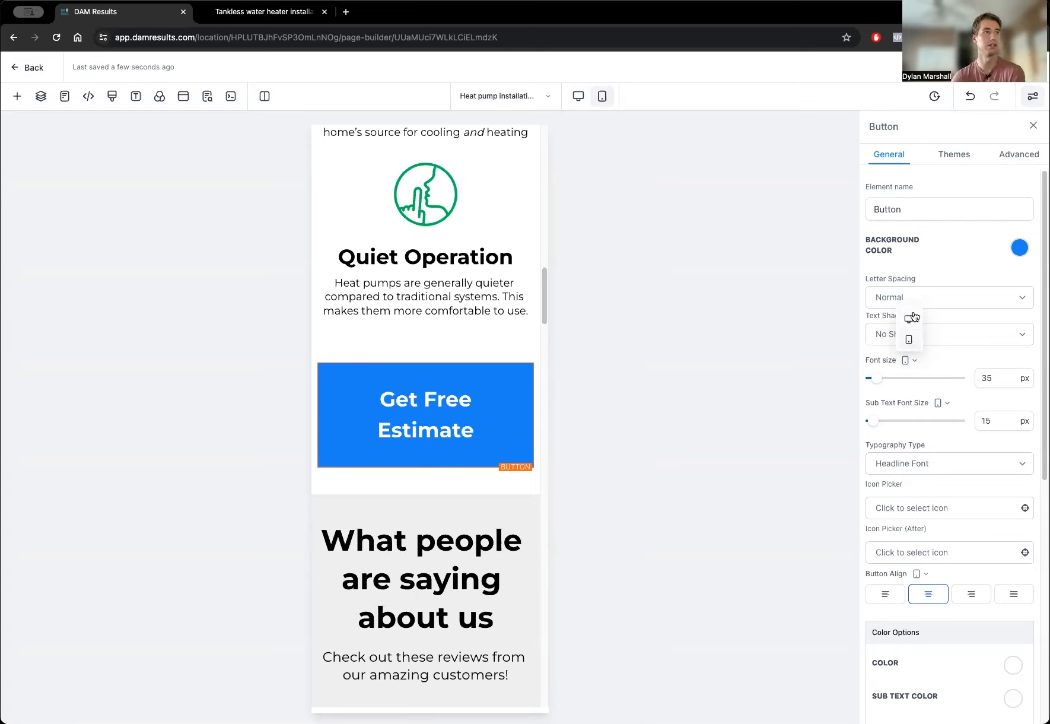
pyautogui.click(910, 341)
pyautogui.click(988, 377)
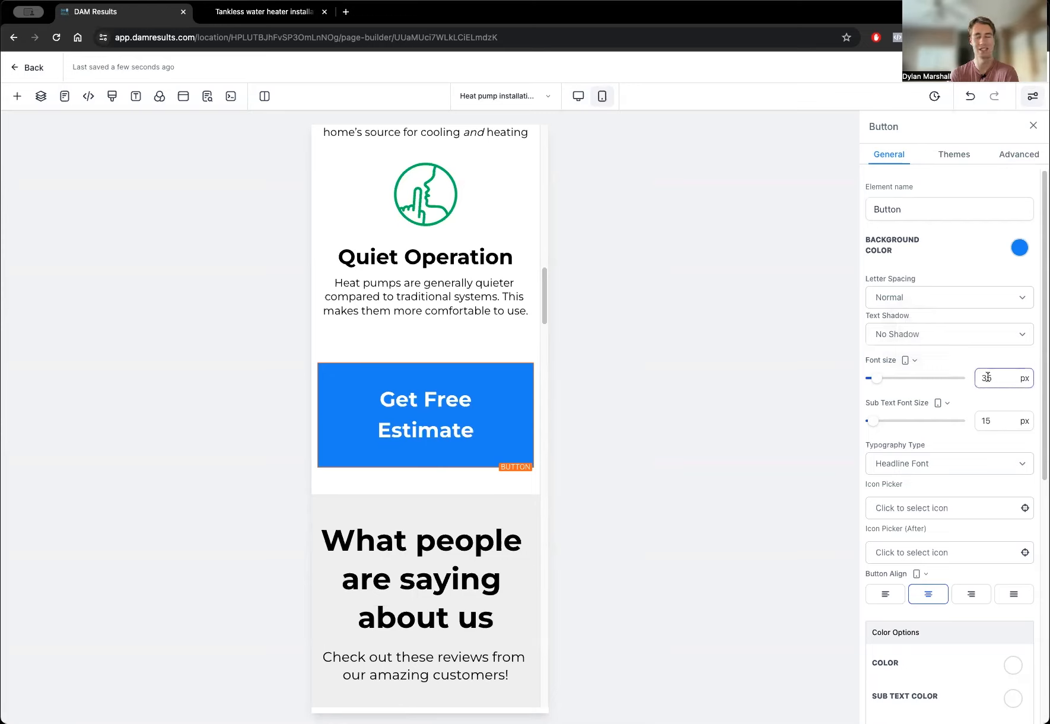
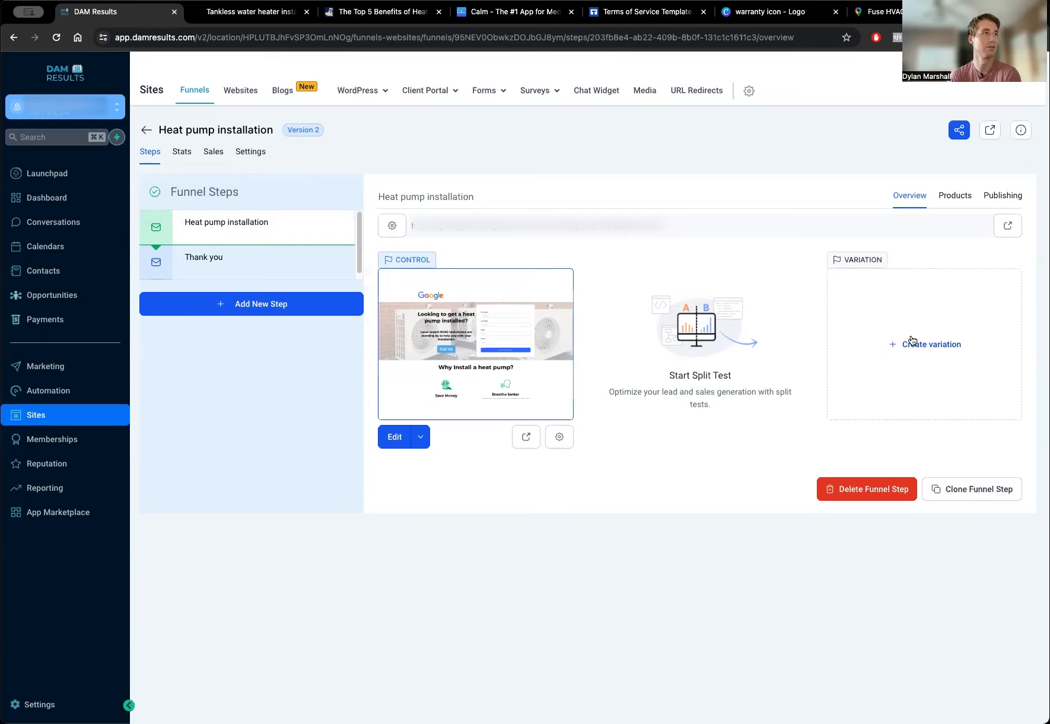
# Create a split-test variation of the Heat pump installation page by duplicating the control page, and open the variation for editing.
pyautogui.click(932, 346)
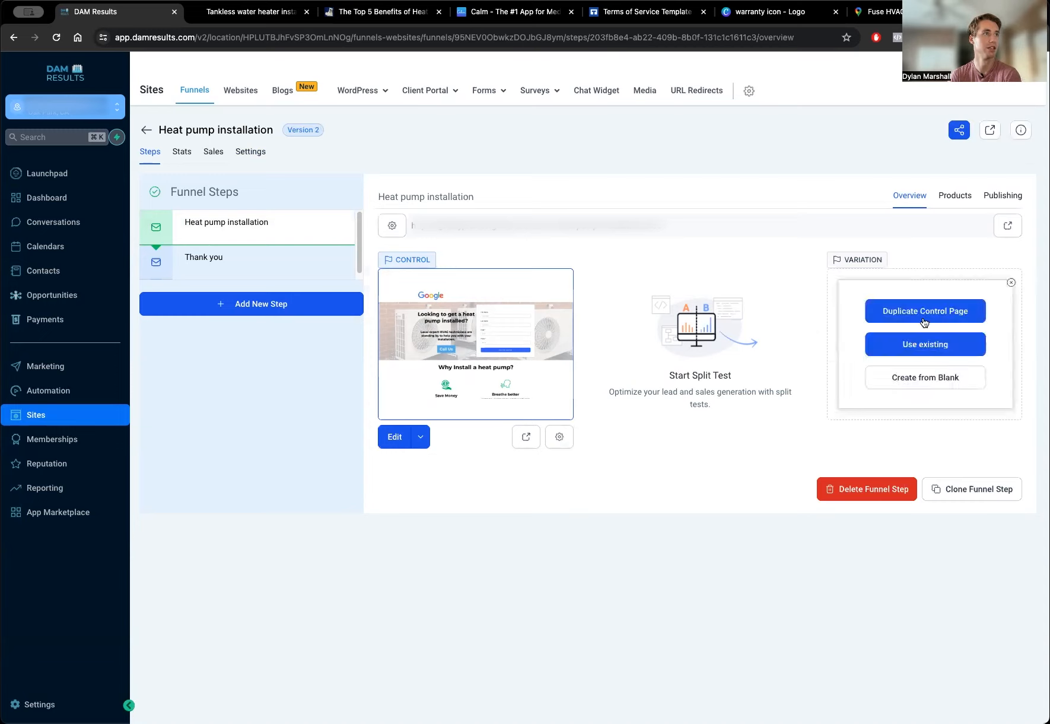
pyautogui.click(926, 317)
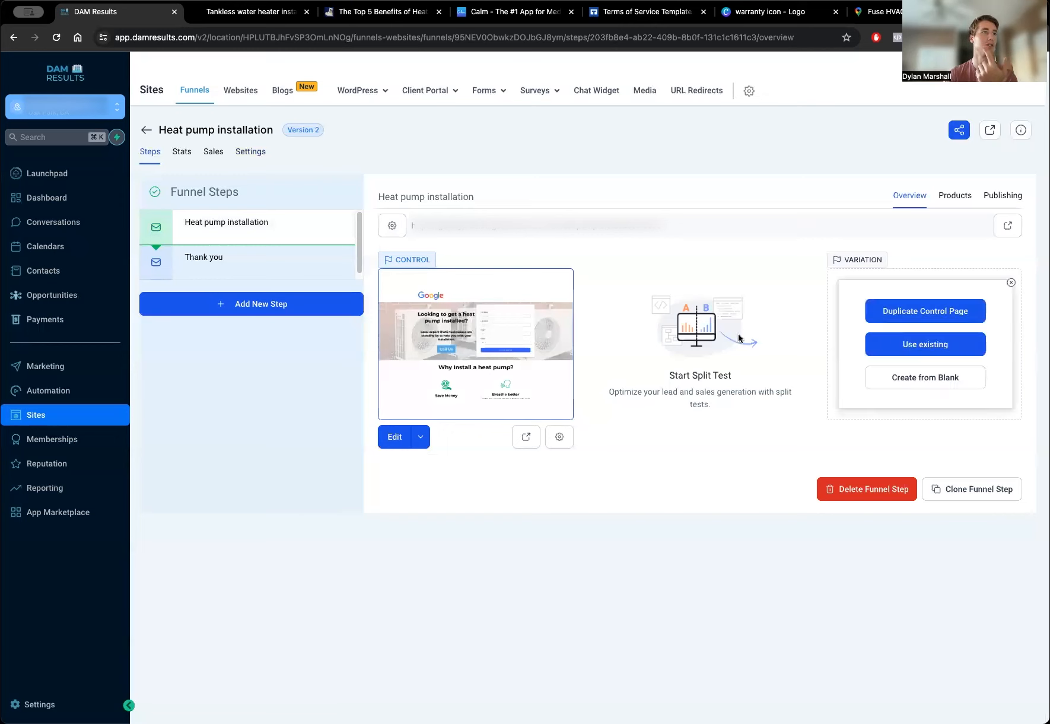
pyautogui.click(926, 311)
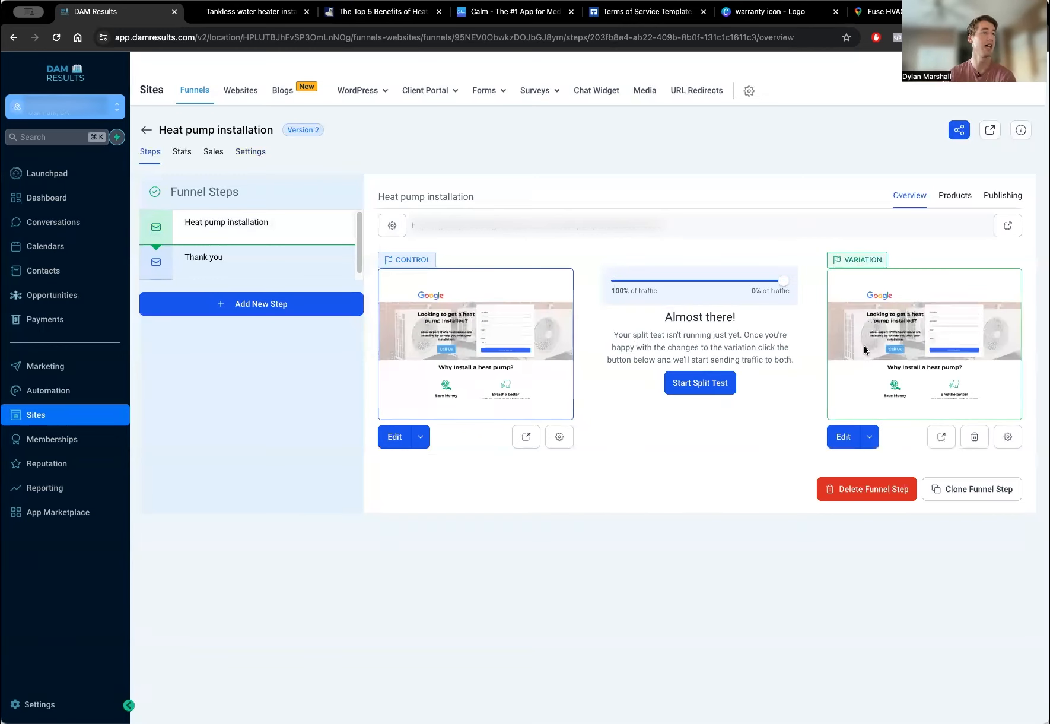
pyautogui.click(848, 439)
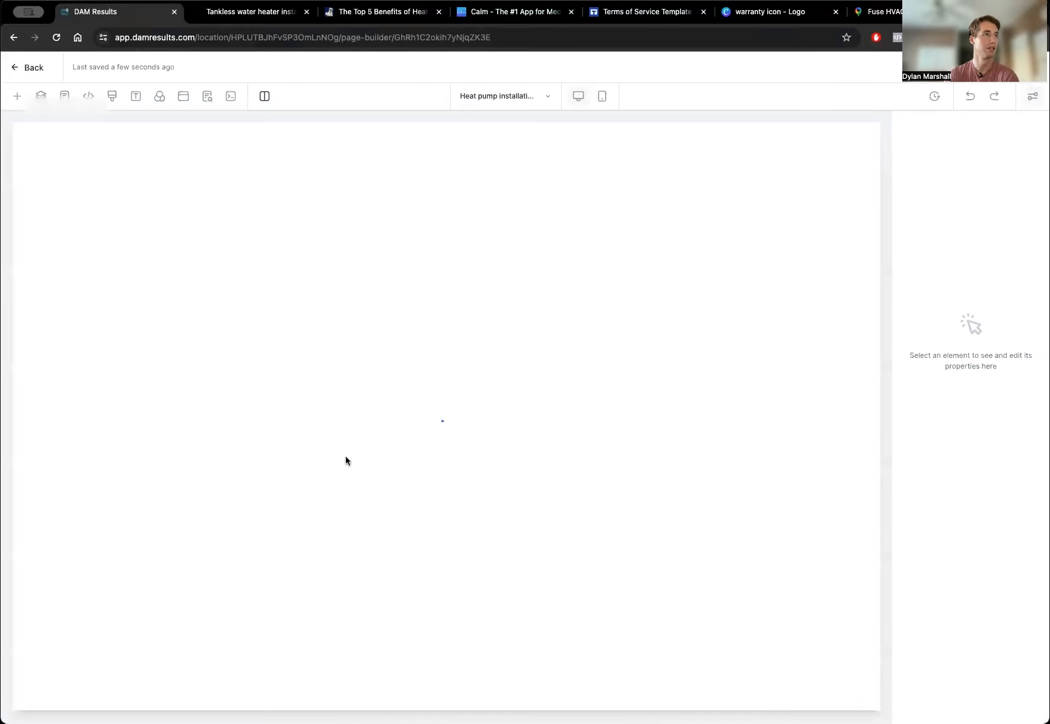
# Move the "What people are saying about us" section and the customer reviews section above the estimate button and the four heat pump benefits.
pyautogui.scroll(-14, 152, 479)
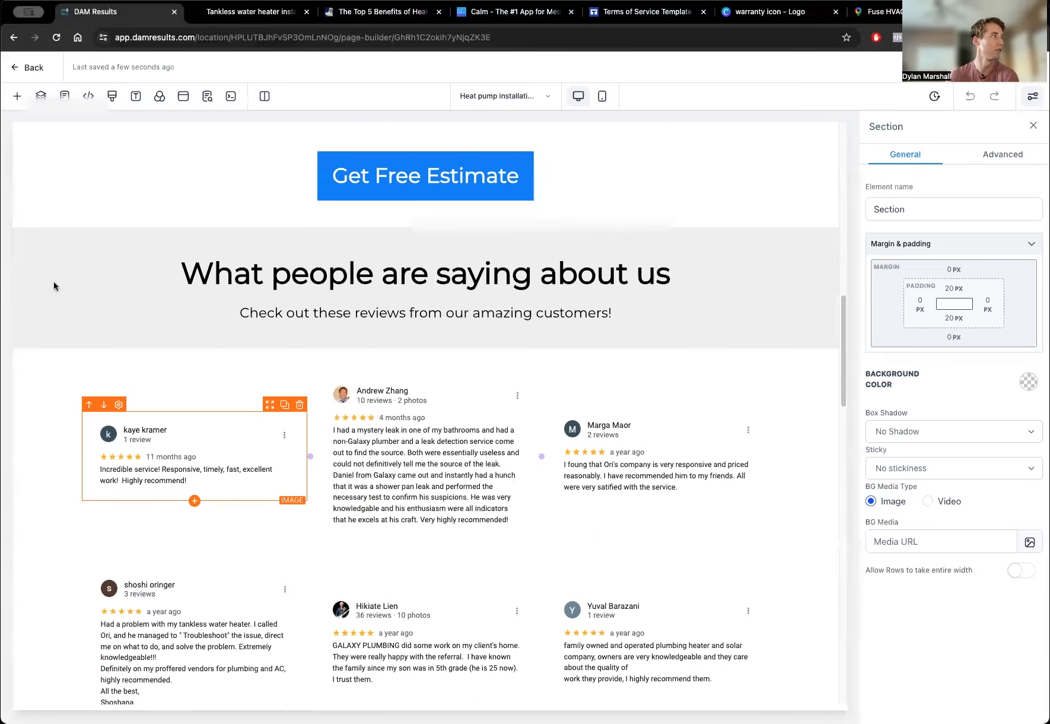
pyautogui.click(16, 238)
pyautogui.scroll(4, 89, 291)
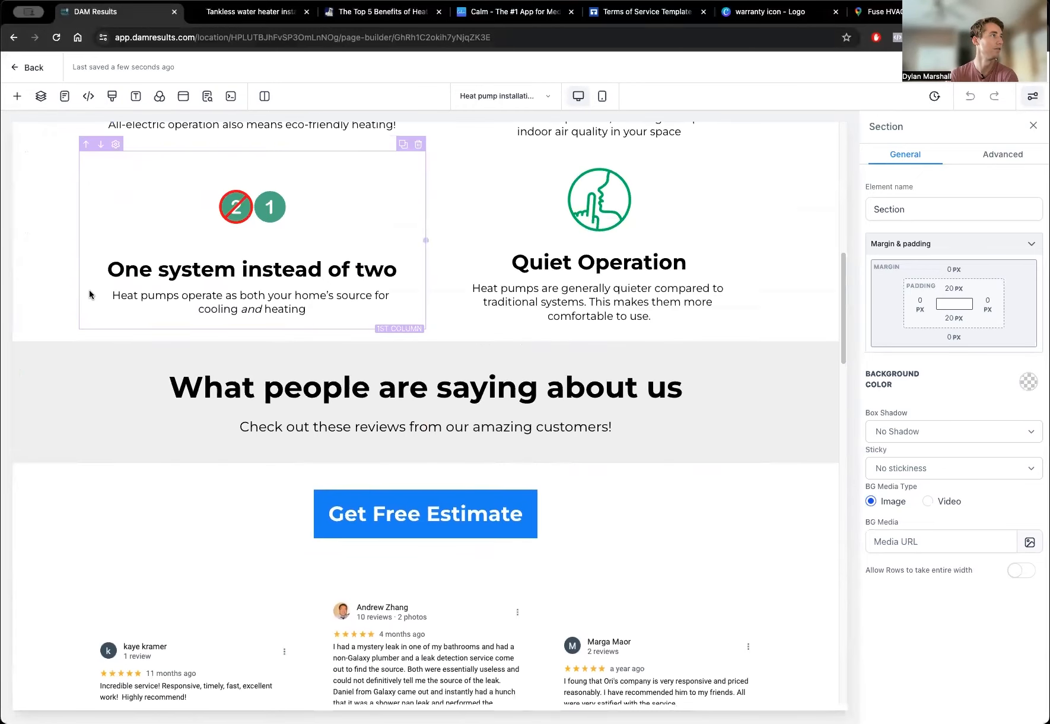
pyautogui.click(22, 350)
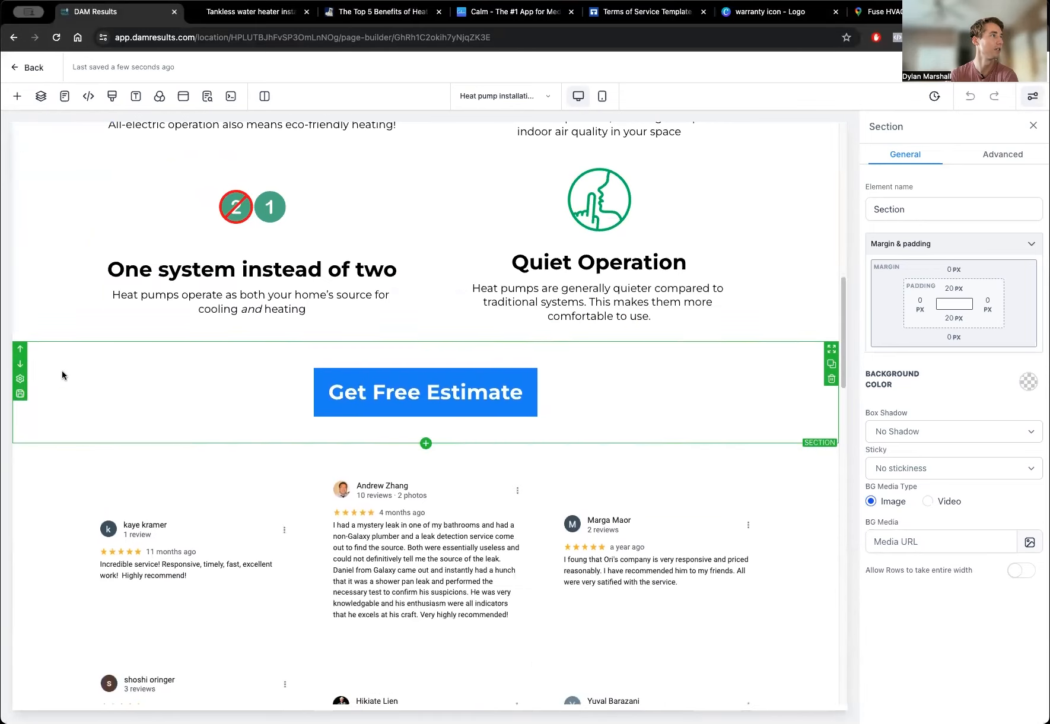
pyautogui.scroll(-1, 19, 386)
pyautogui.click(20, 415)
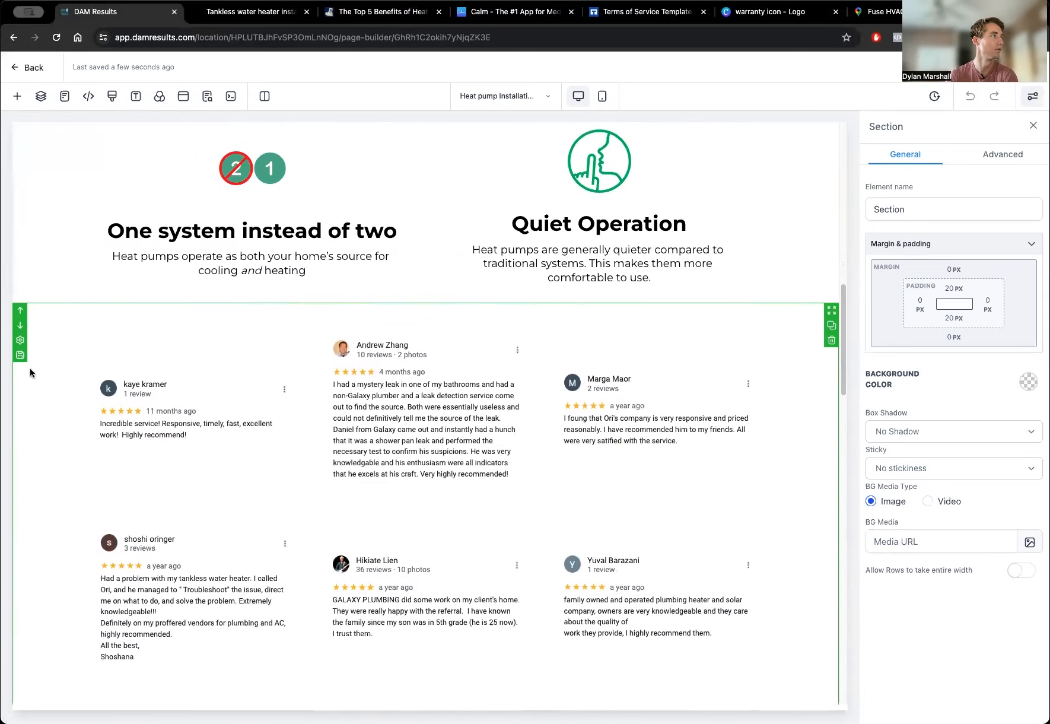
pyautogui.click(20, 311)
# Move the "Why Install a heat pump?" headline section below the customer reviews, directly above the four benefits.
pyautogui.scroll(3, 83, 318)
pyautogui.scroll(10, 83, 318)
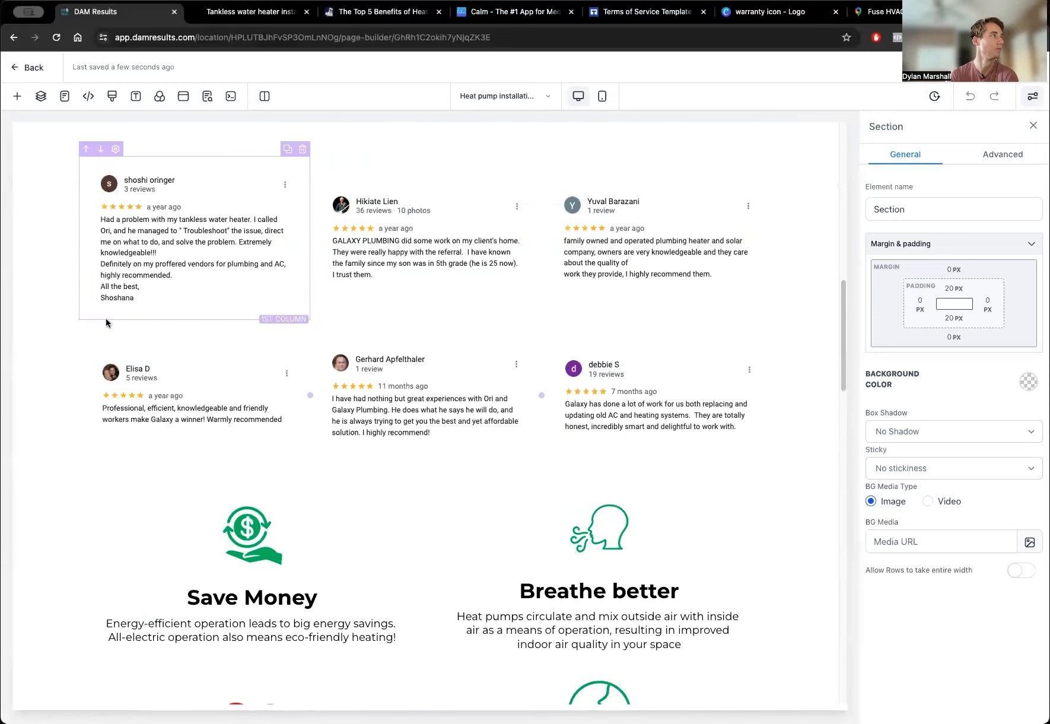
pyautogui.click(61, 295)
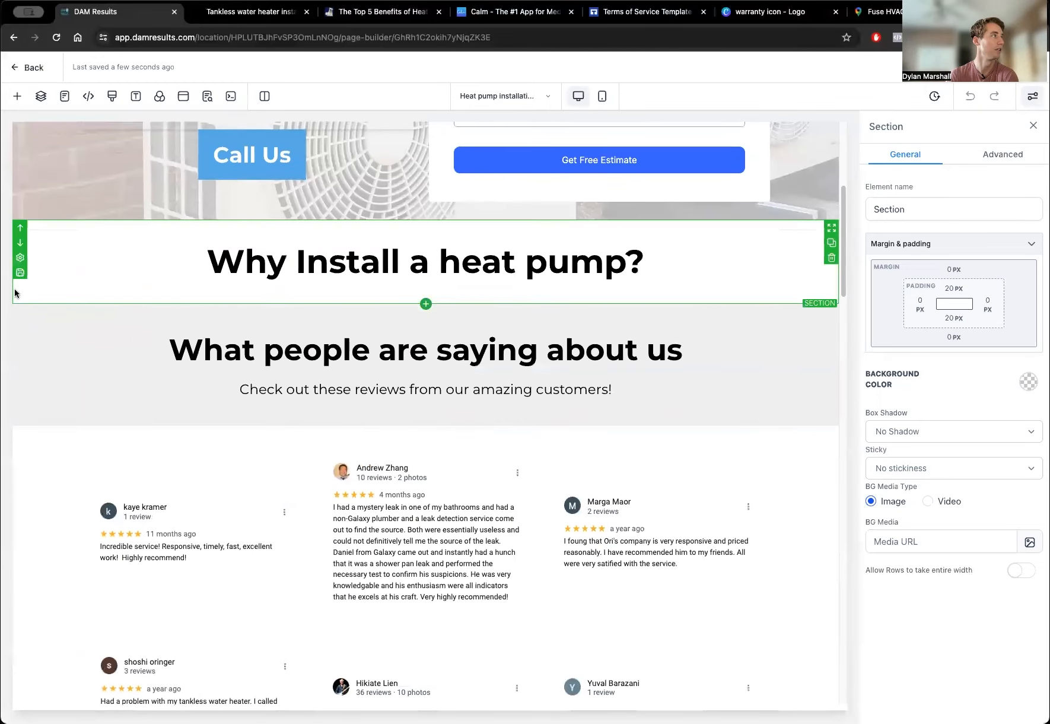
pyautogui.click(19, 242)
pyautogui.scroll(-1, 44, 296)
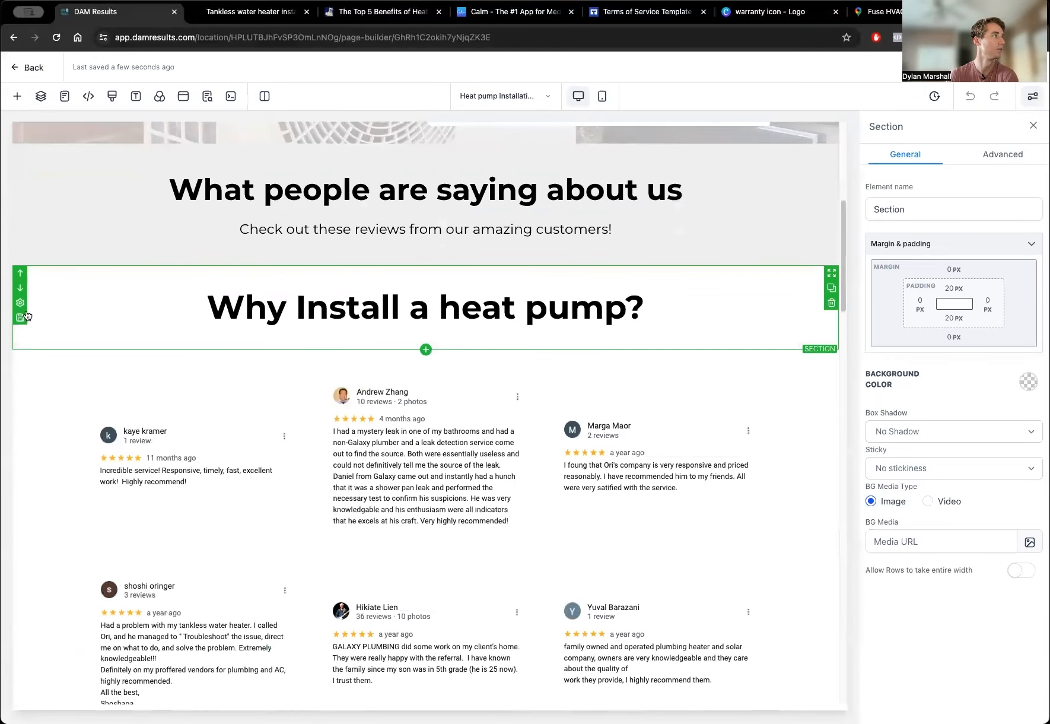
pyautogui.click(20, 290)
# Move one of the two adjacent "Get Free Estimate" sections up to sit directly below the customer reviews, above "Why Install a heat pump?".
pyautogui.scroll(-1, 64, 307)
pyautogui.scroll(-15, 64, 306)
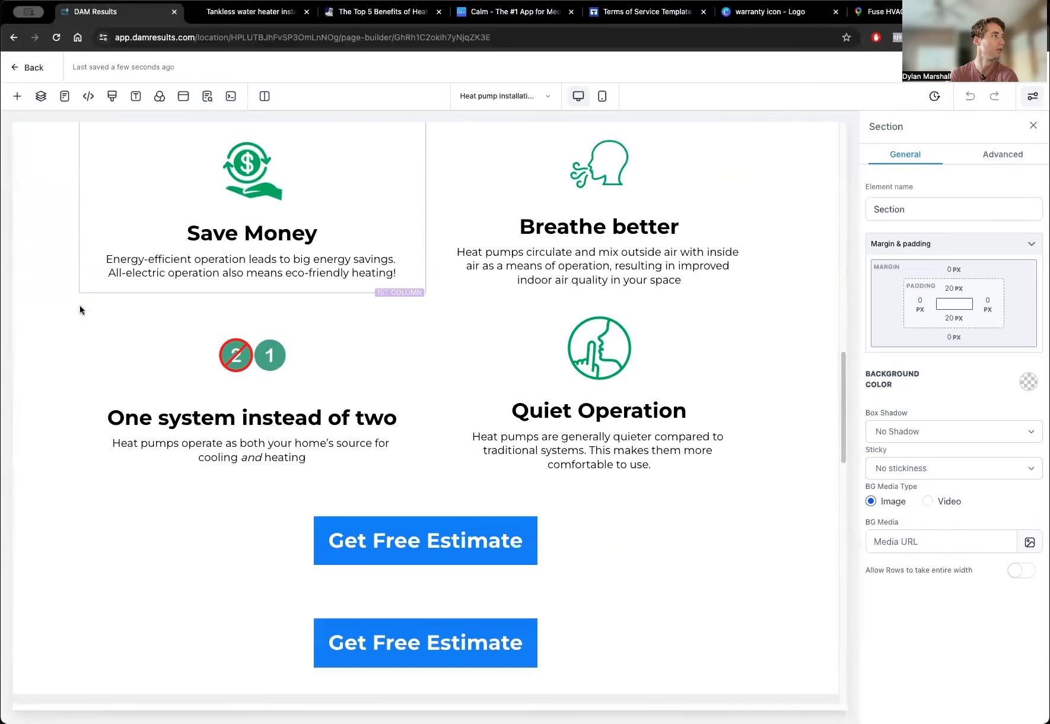
pyautogui.click(20, 337)
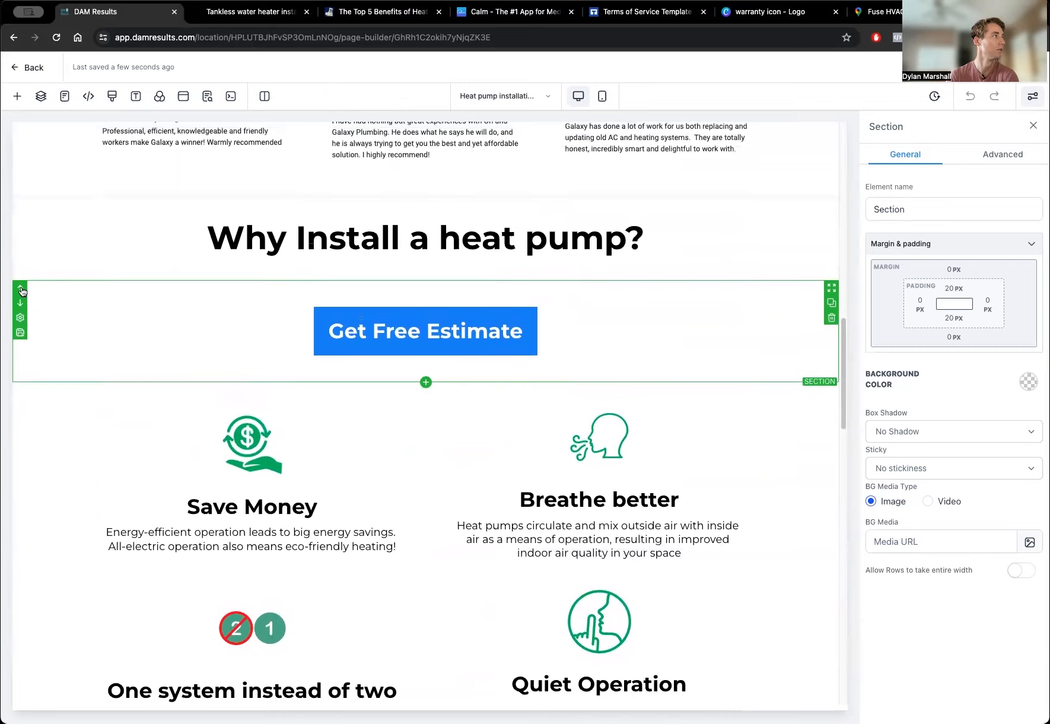
pyautogui.click(21, 290)
# Review the variation's new section order from the hero through the reviews, benefits, "Peace of mind" and "Our work" down to the footer.
pyautogui.scroll(10, 128, 296)
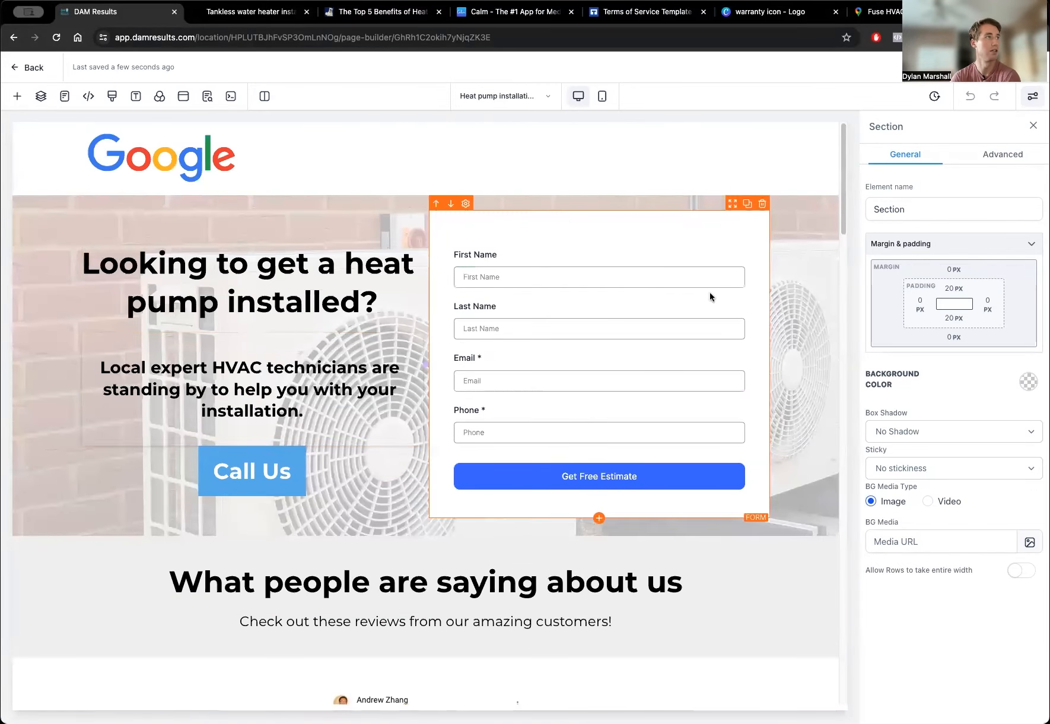
pyautogui.scroll(-2, 593, 374)
pyautogui.scroll(-12, 582, 373)
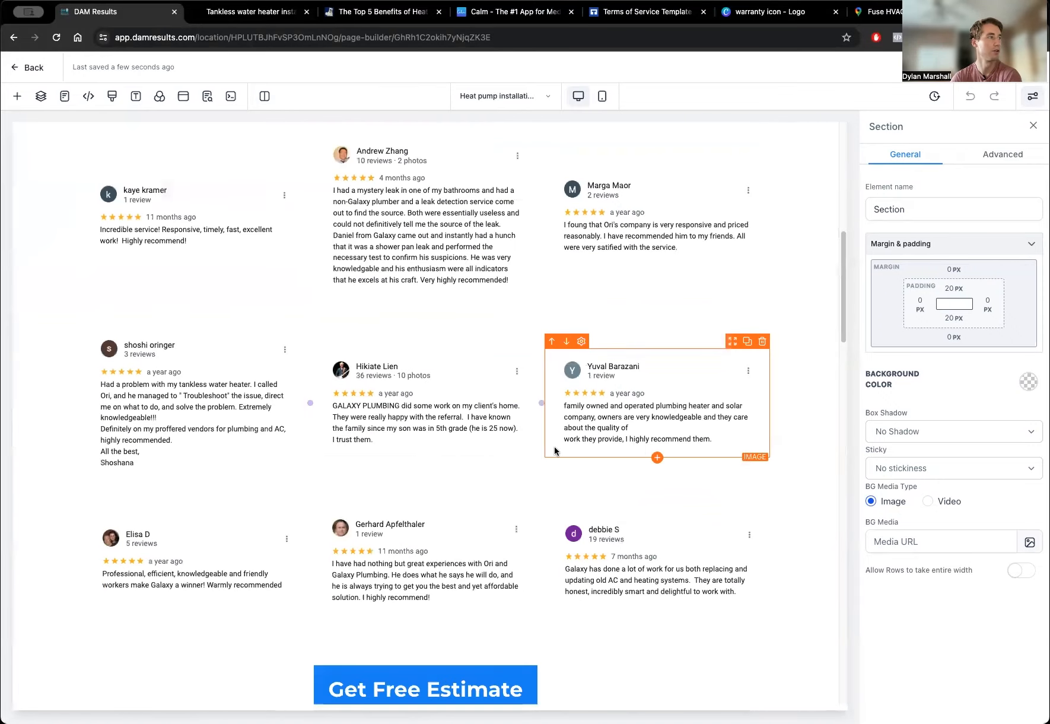
pyautogui.scroll(-11, 772, 457)
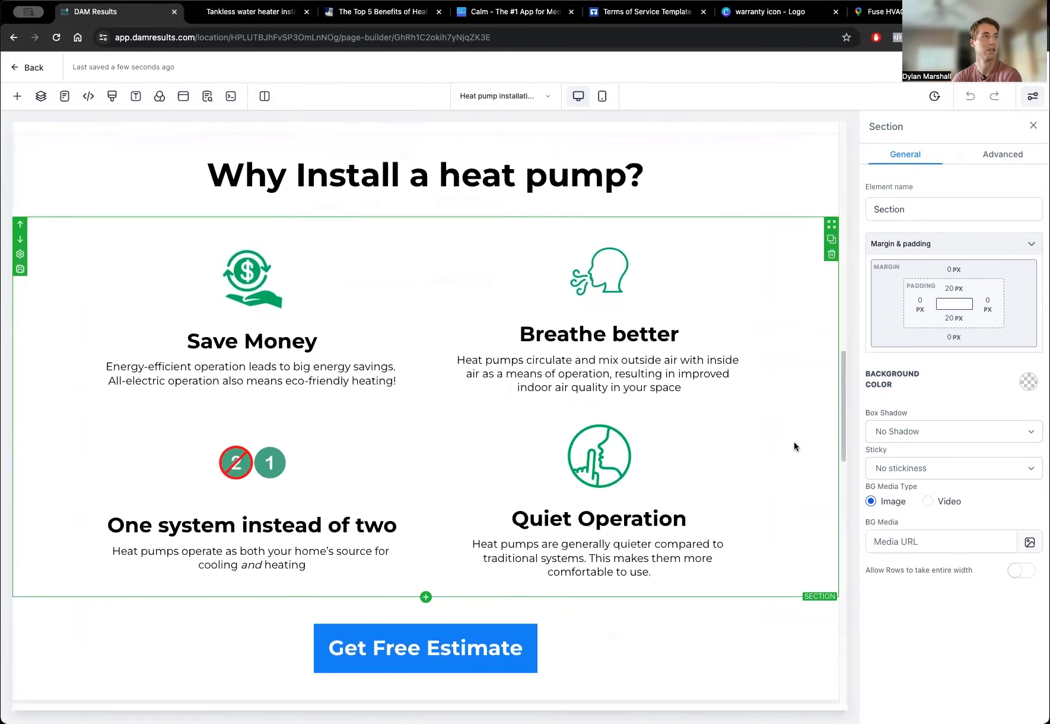
pyautogui.scroll(-4, 598, 457)
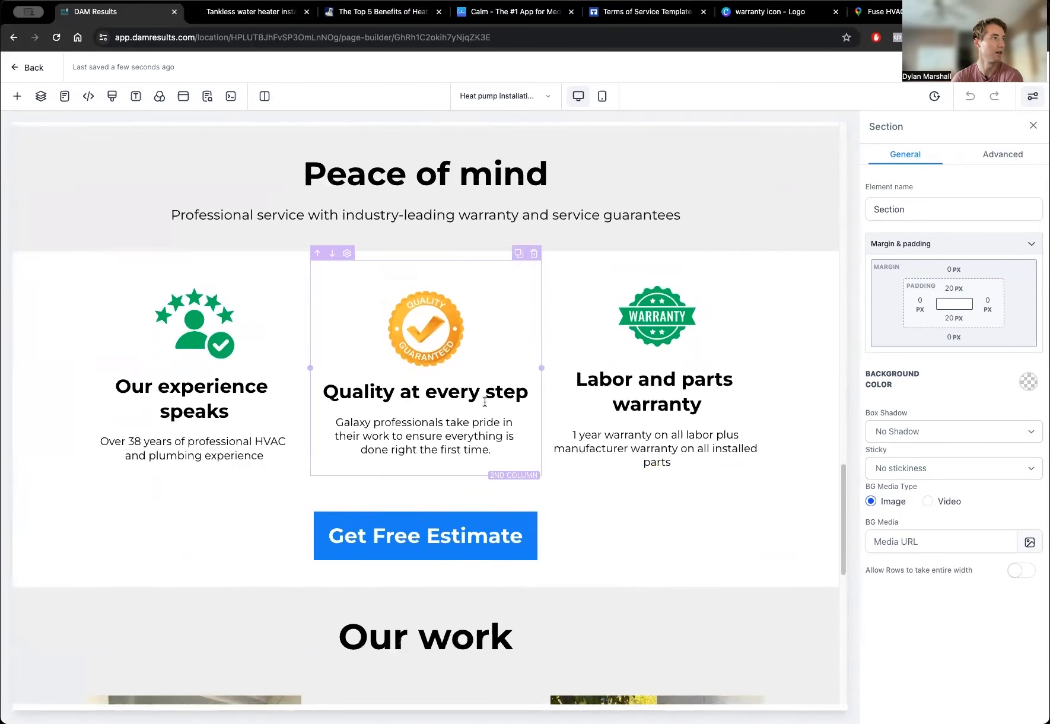
pyautogui.scroll(-3, 172, 338)
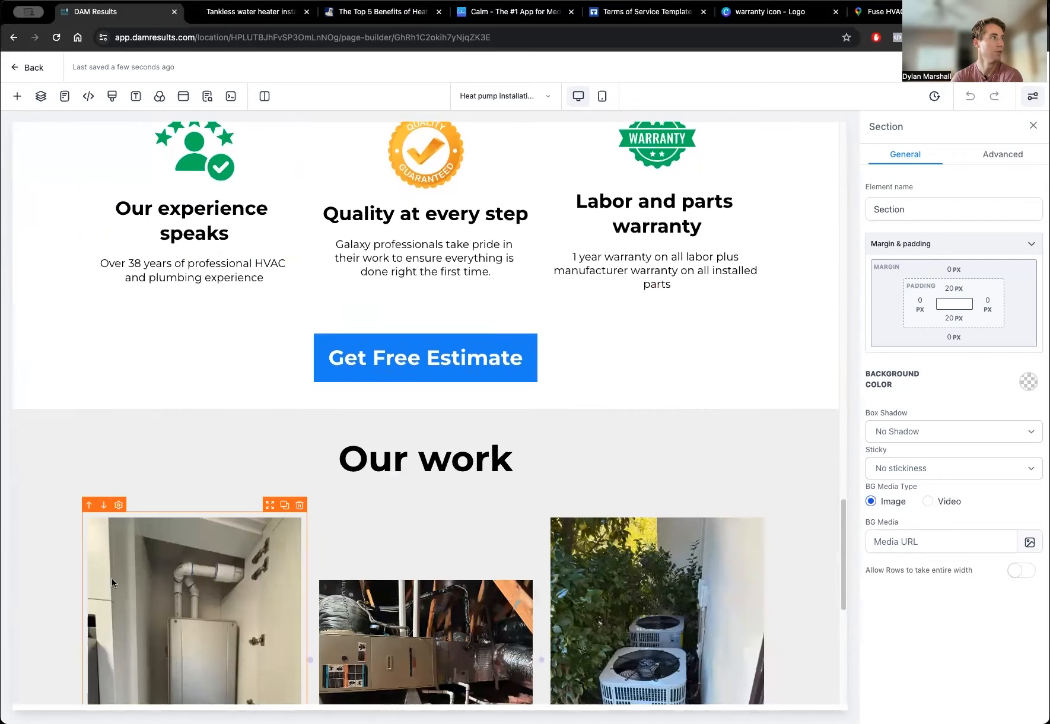
pyautogui.scroll(12, 395, 354)
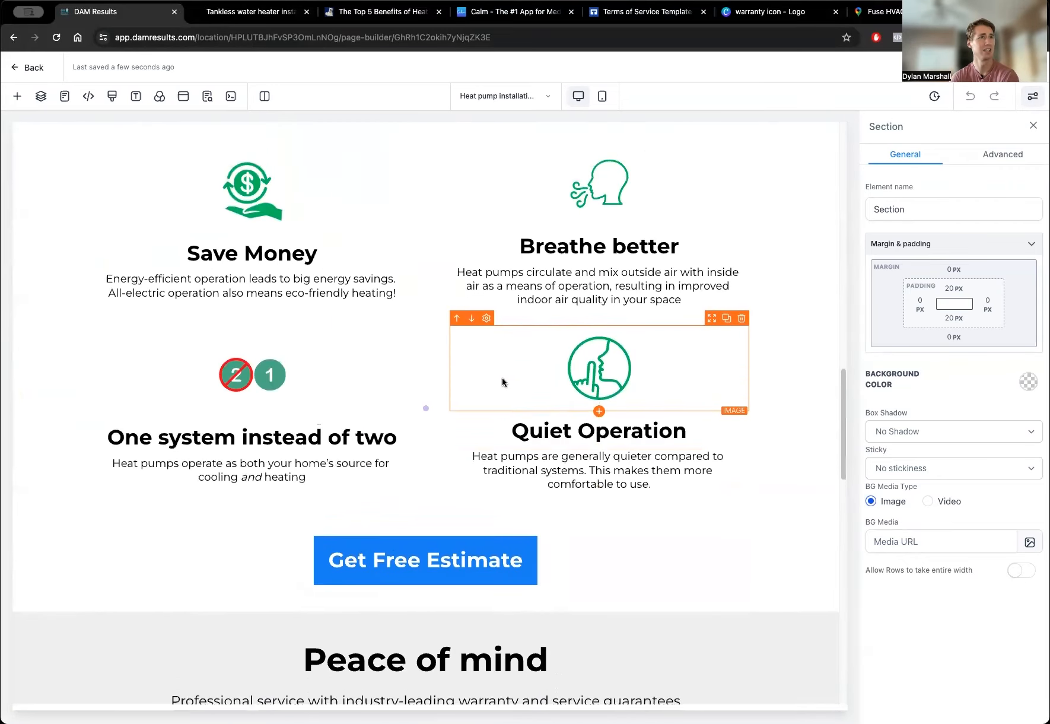
pyautogui.scroll(-7, 511, 327)
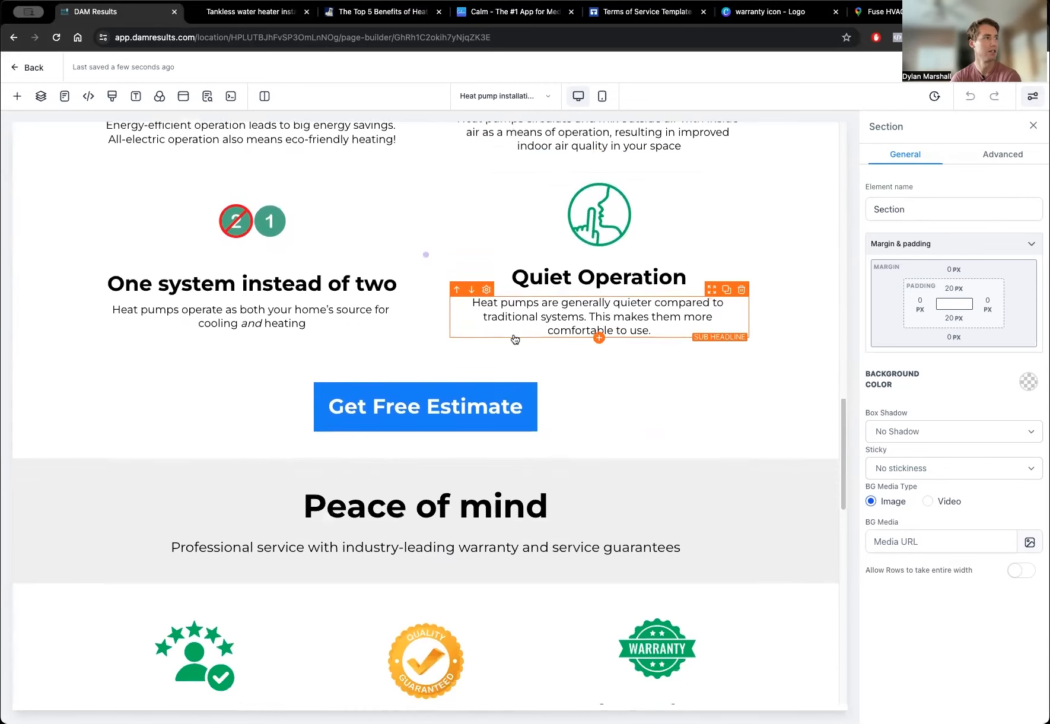
pyautogui.scroll(-10, 515, 335)
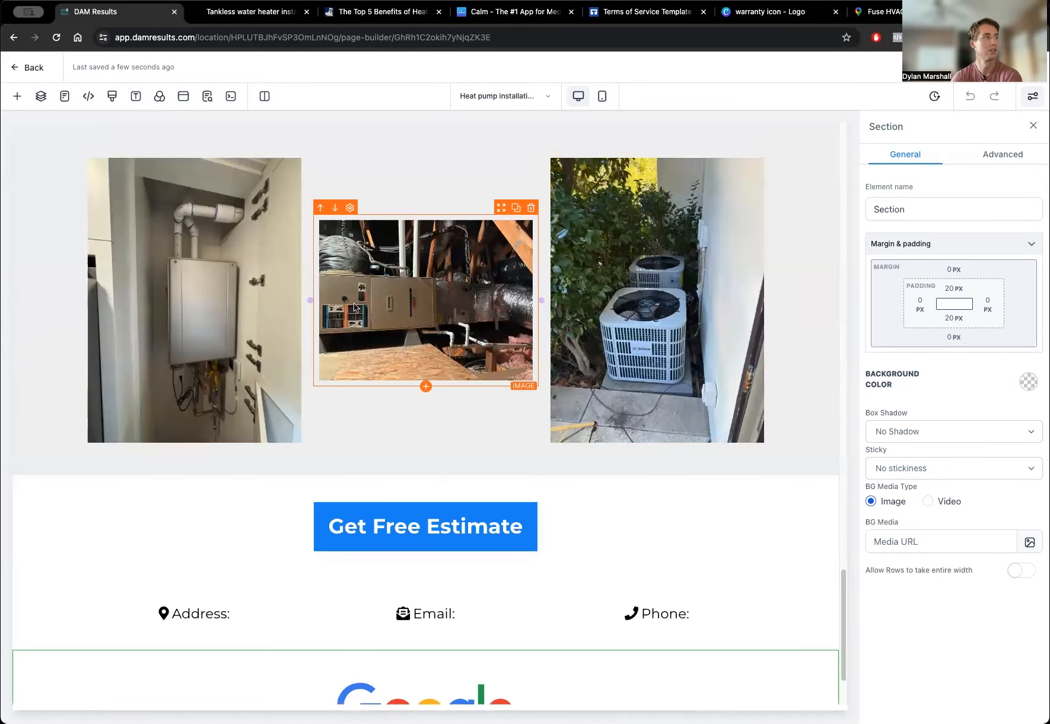
pyautogui.scroll(17, 332, 300)
pyautogui.scroll(17, 333, 296)
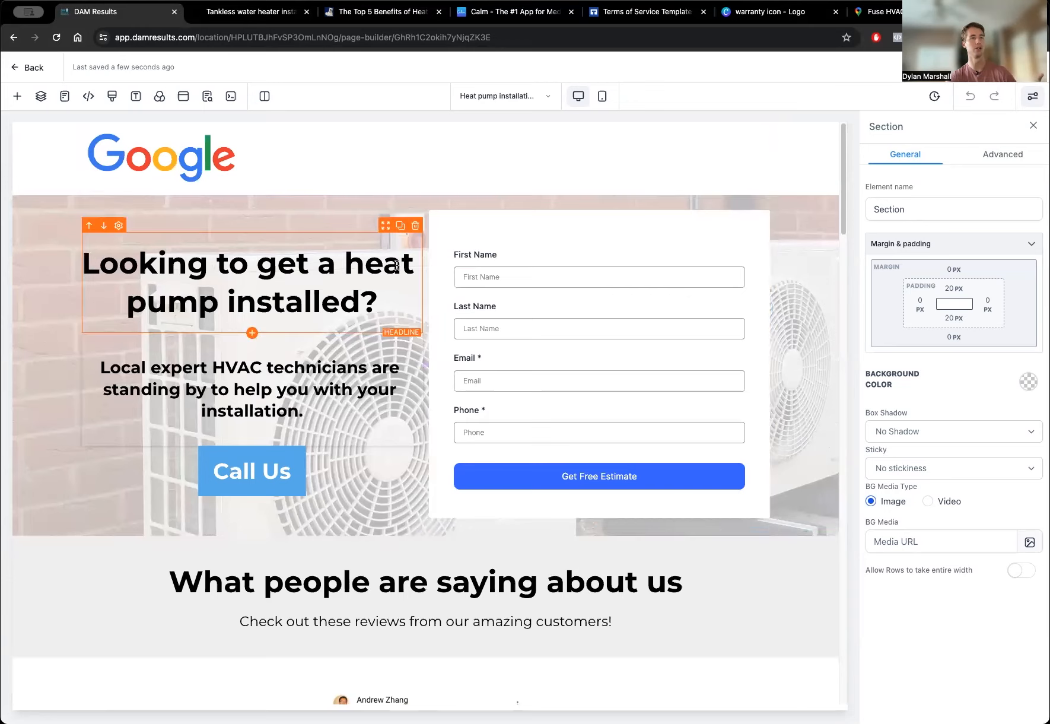
pyautogui.scroll(-5, 730, 356)
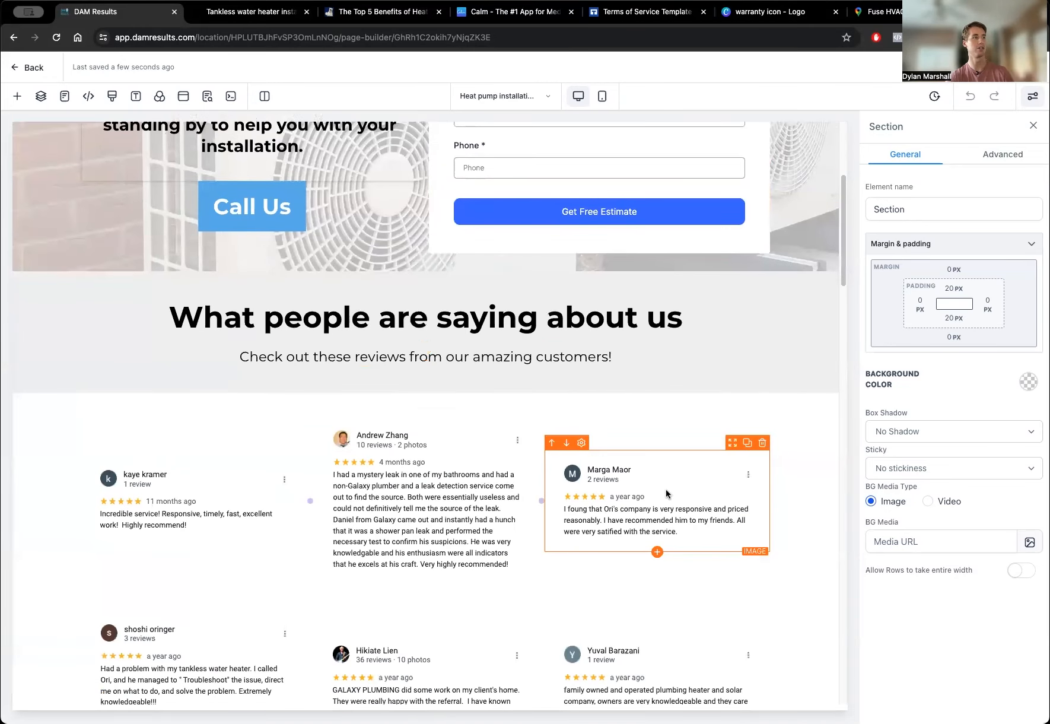
pyautogui.scroll(5, 785, 330)
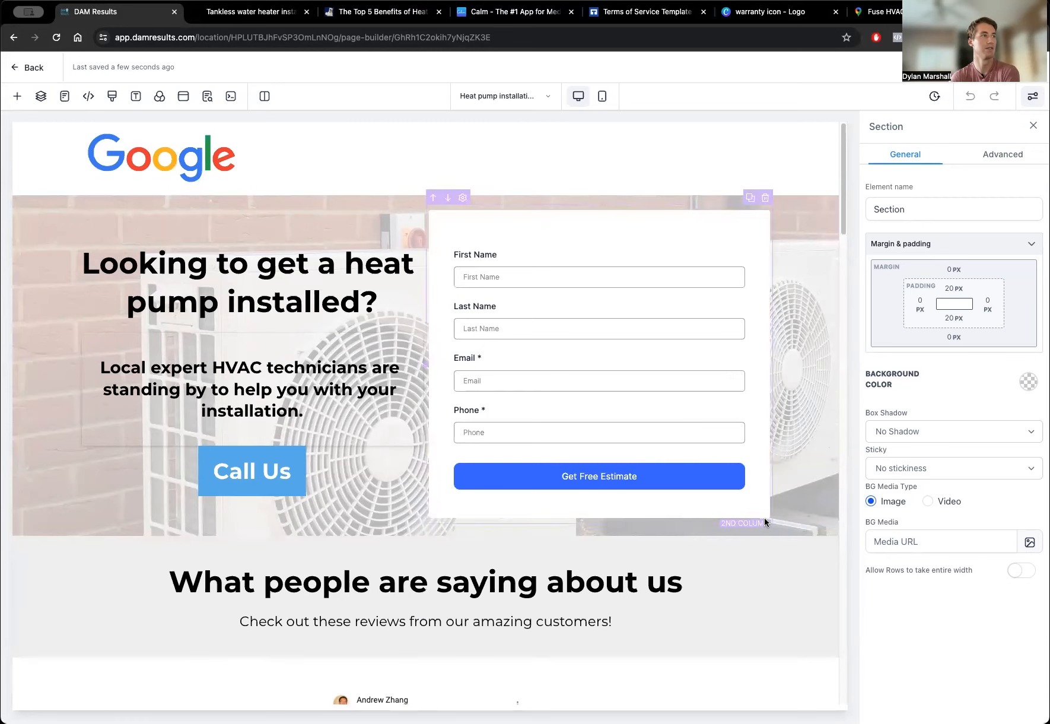
pyautogui.scroll(-3, 763, 518)
pyautogui.scroll(-3, 169, 524)
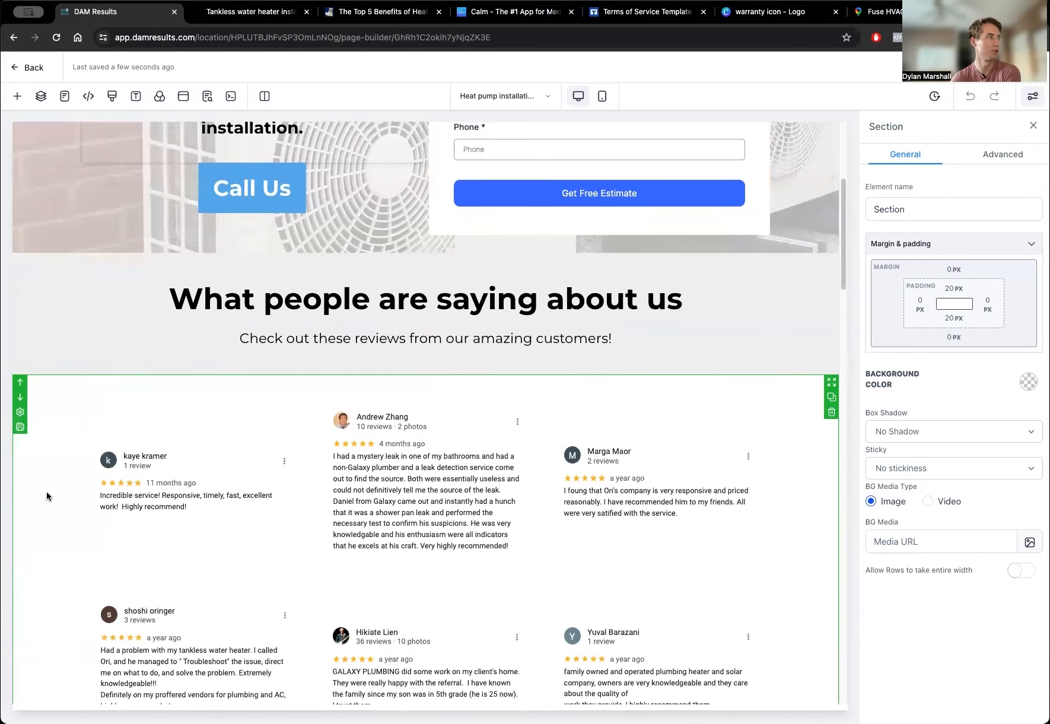
# Return from the page editor to the funnel step overview and start the split test with 50% of traffic each to control and variation.
pyautogui.scroll(5, 424, 320)
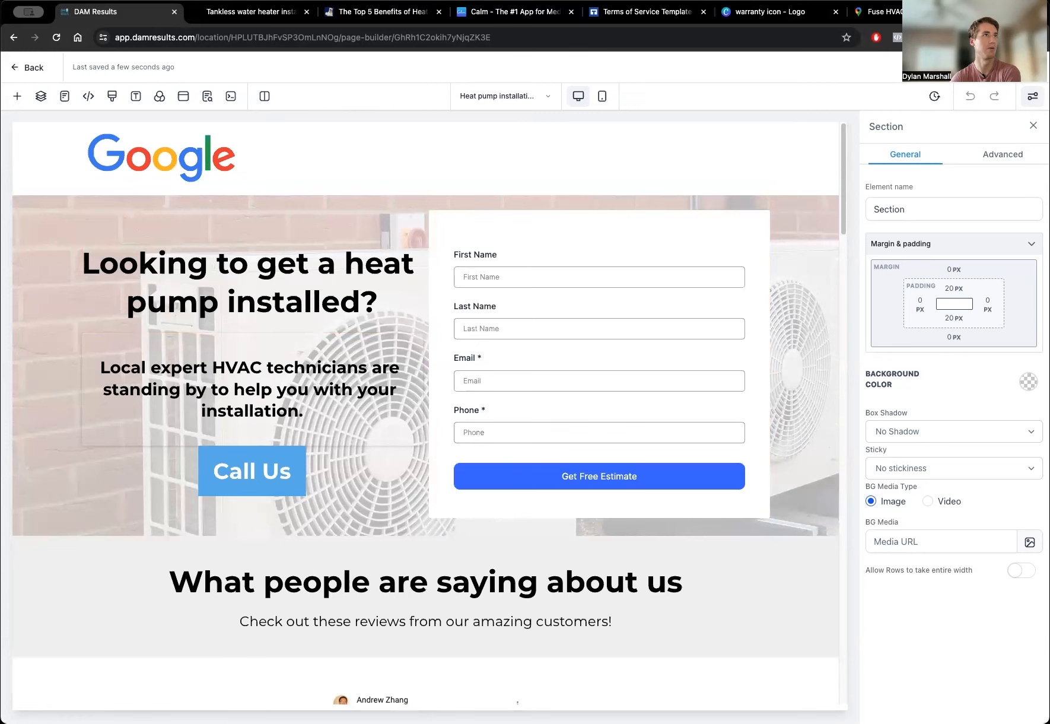
pyautogui.click(207, 96)
pyautogui.click(192, 129)
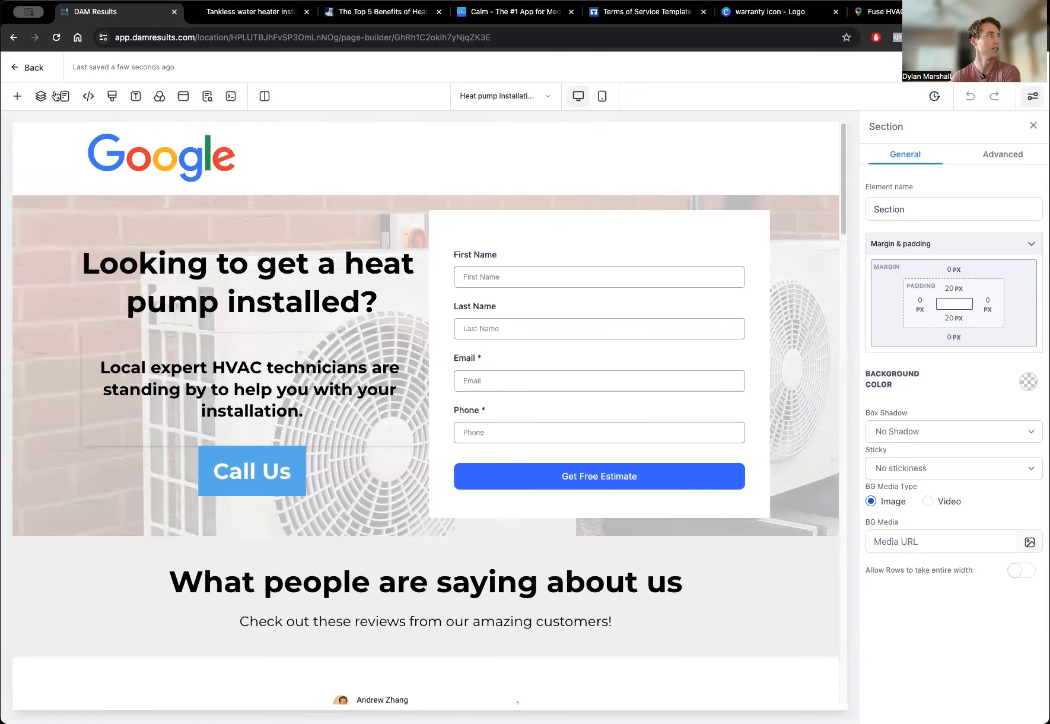
pyautogui.click(36, 67)
pyautogui.moveTo(780, 289); pyautogui.dragTo(701, 296)
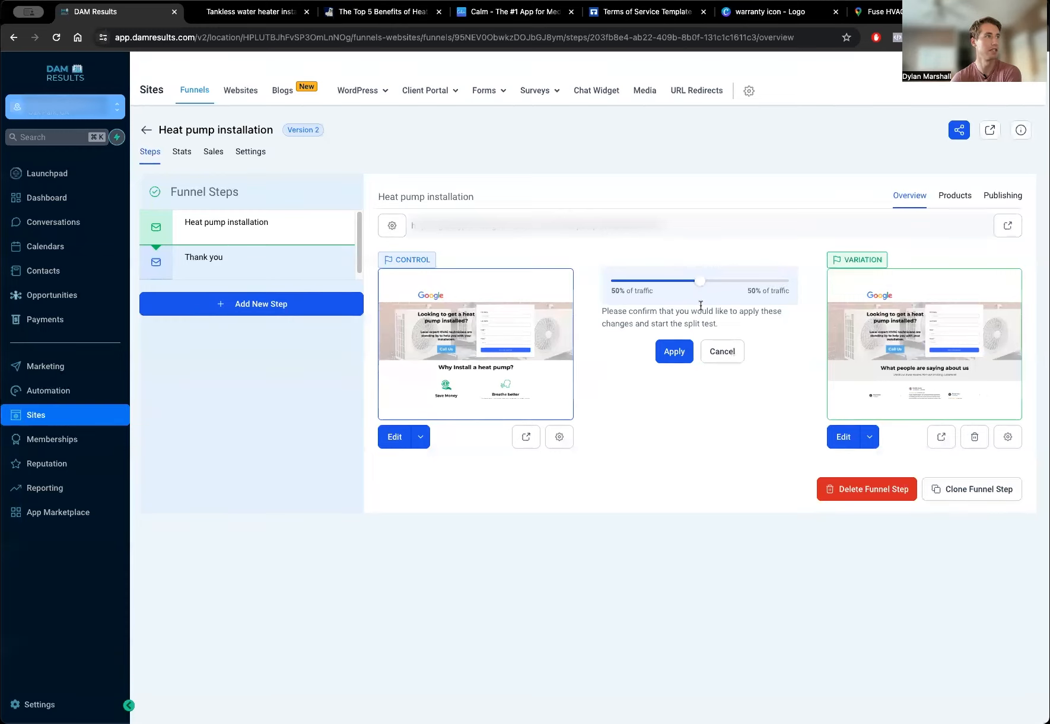
pyautogui.click(687, 354)
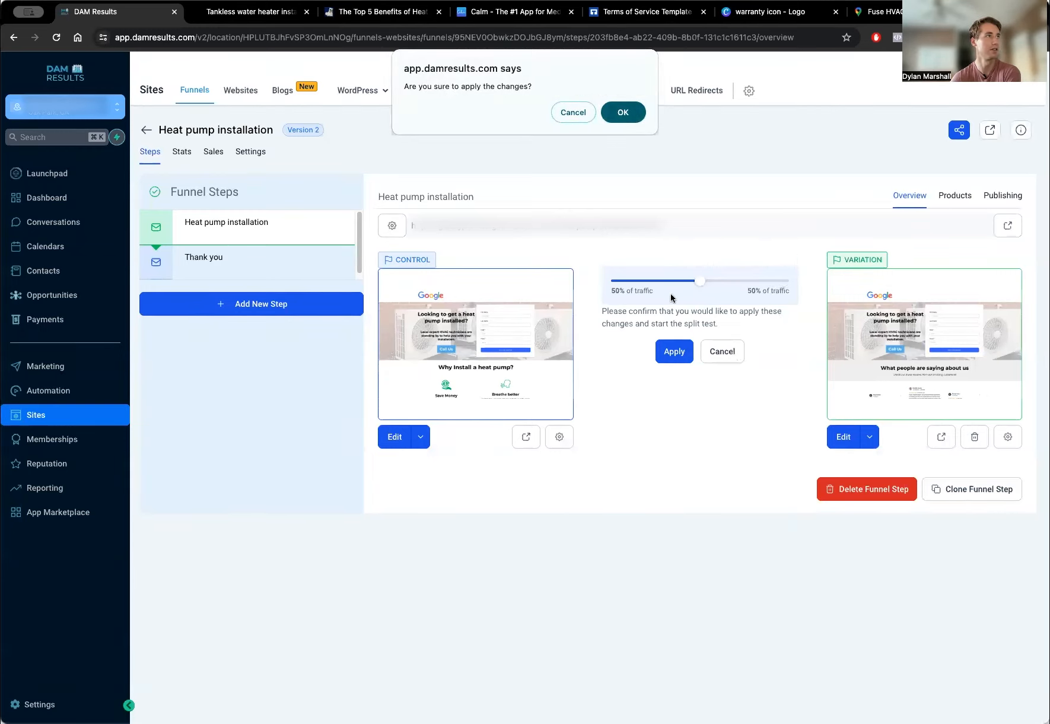
pyautogui.click(615, 116)
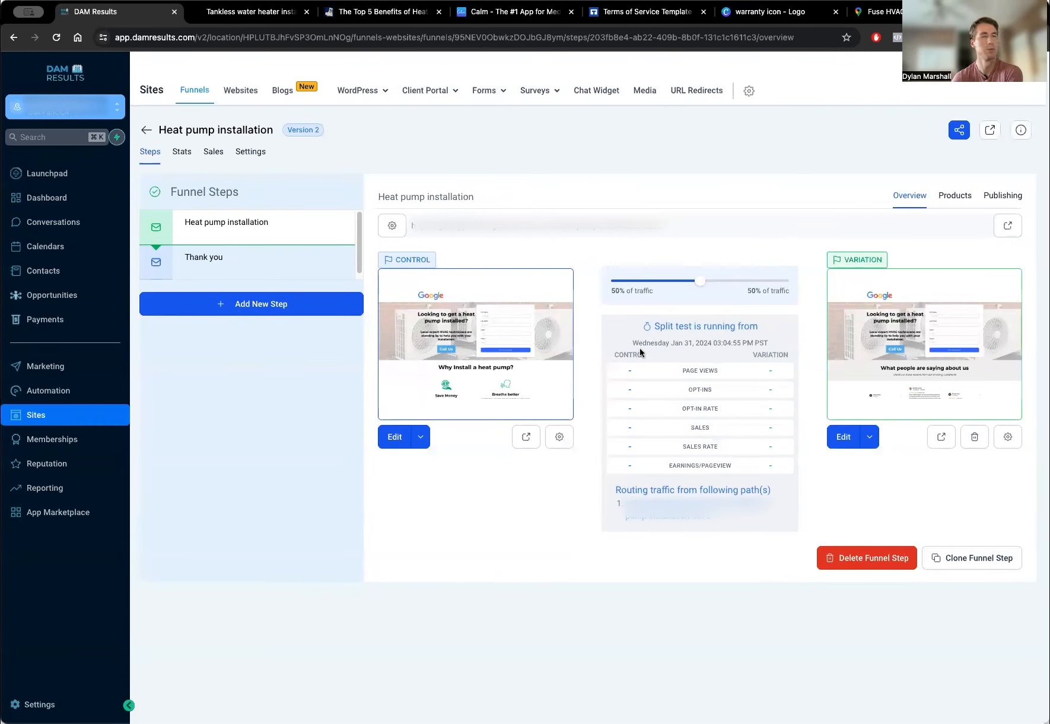
# Examine the running split test's control and variation options and its comparison metrics, especially the opt-in rate.
pyautogui.moveTo(490, 321)
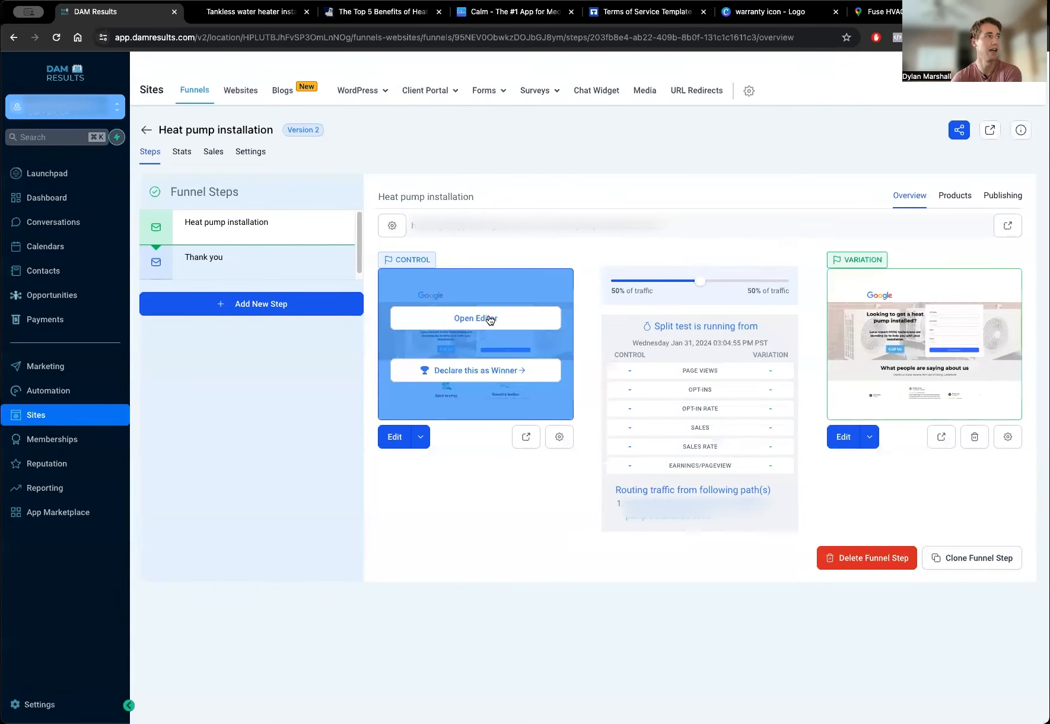
pyautogui.moveTo(877, 313)
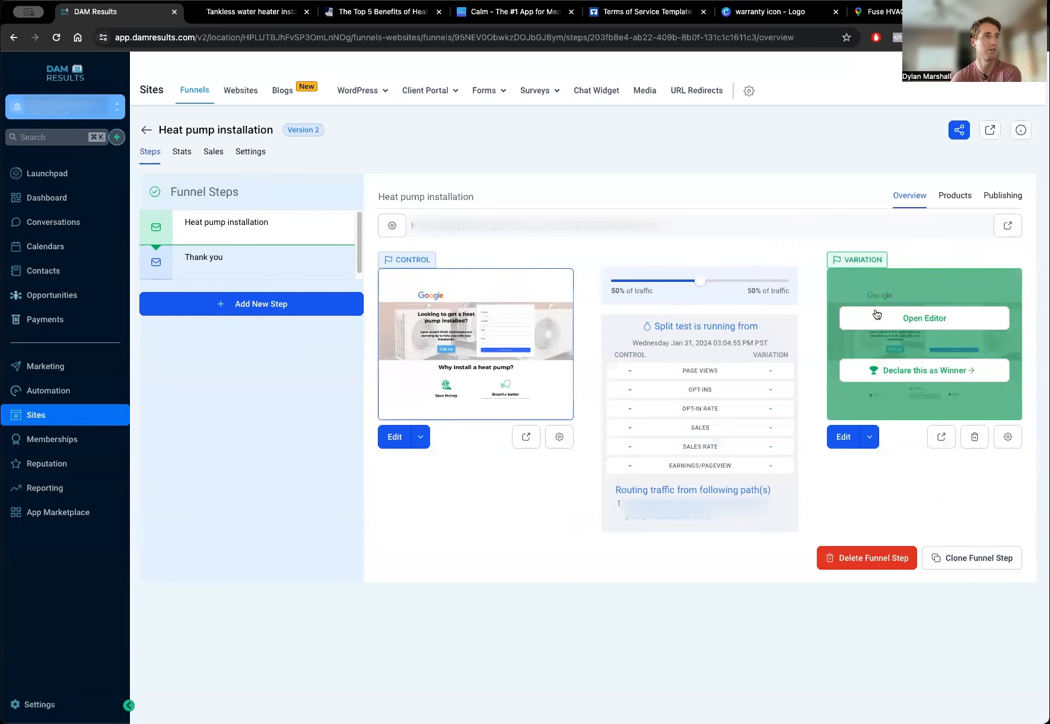
pyautogui.moveTo(690, 371); pyautogui.dragTo(740, 410)
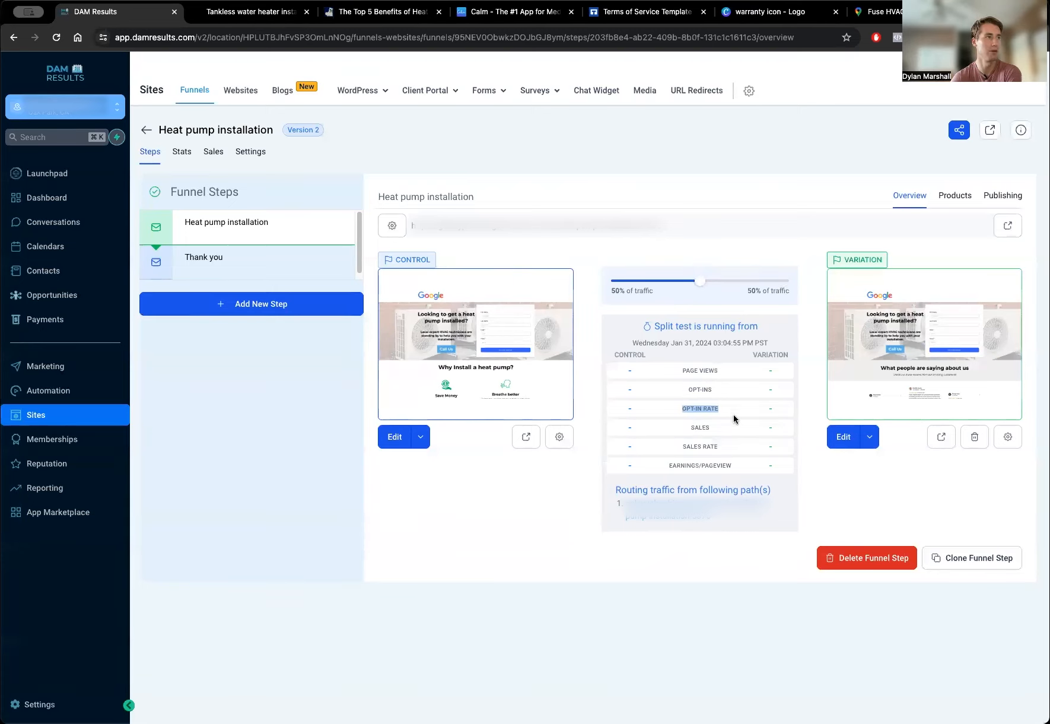
pyautogui.click(682, 417)
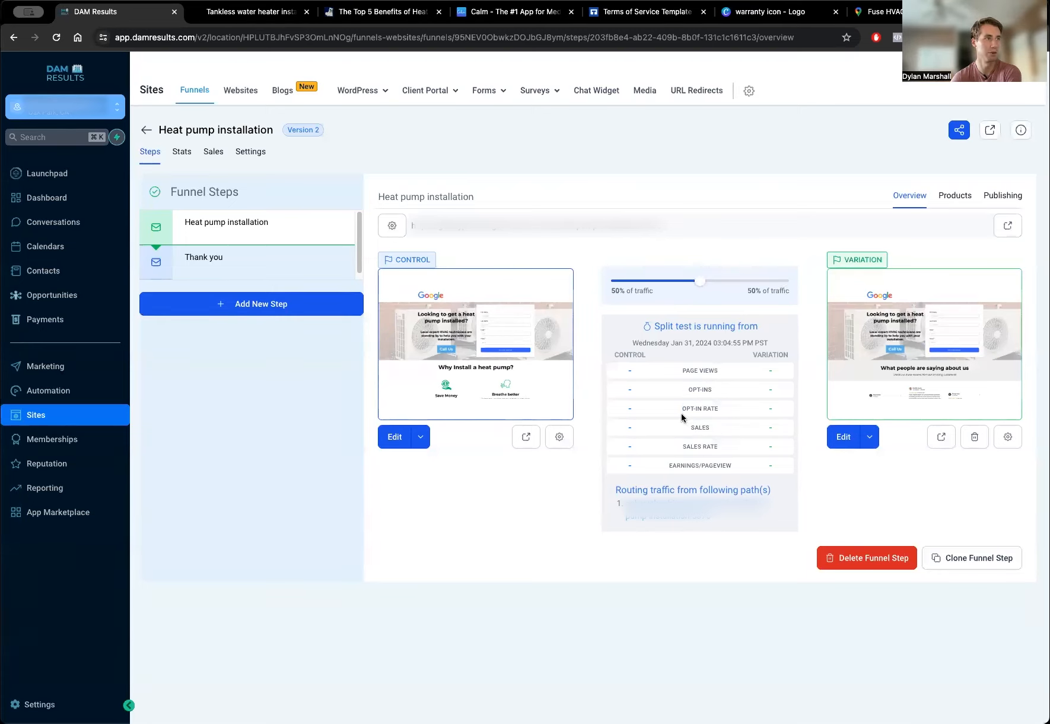
pyautogui.moveTo(681, 408); pyautogui.dragTo(728, 415)
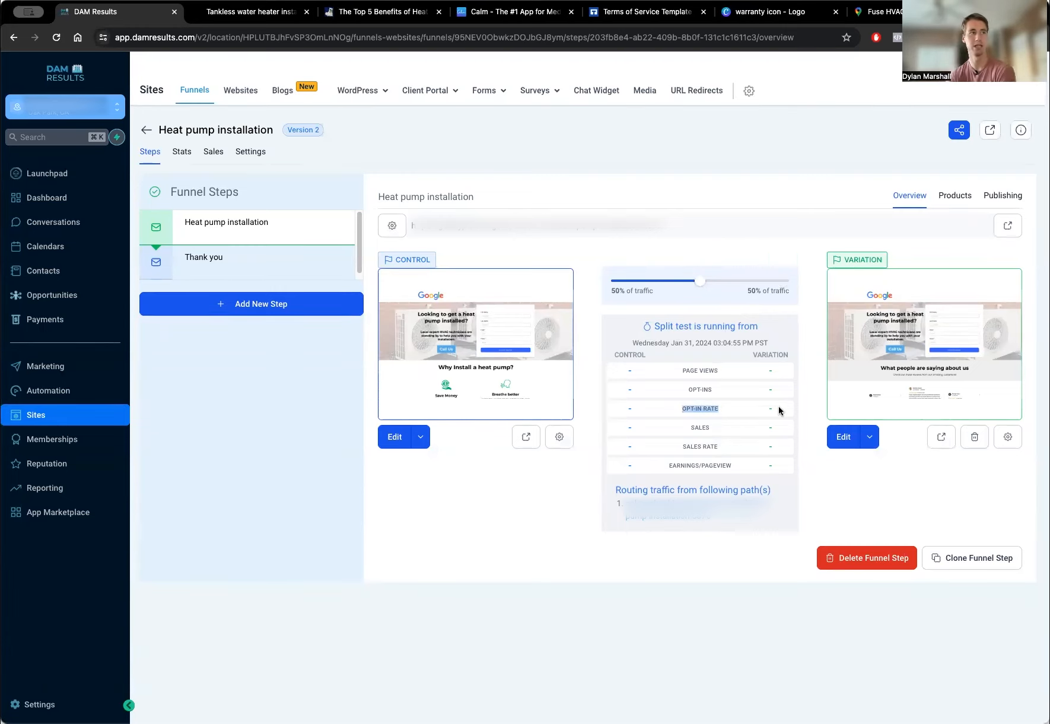
pyautogui.moveTo(971, 319)
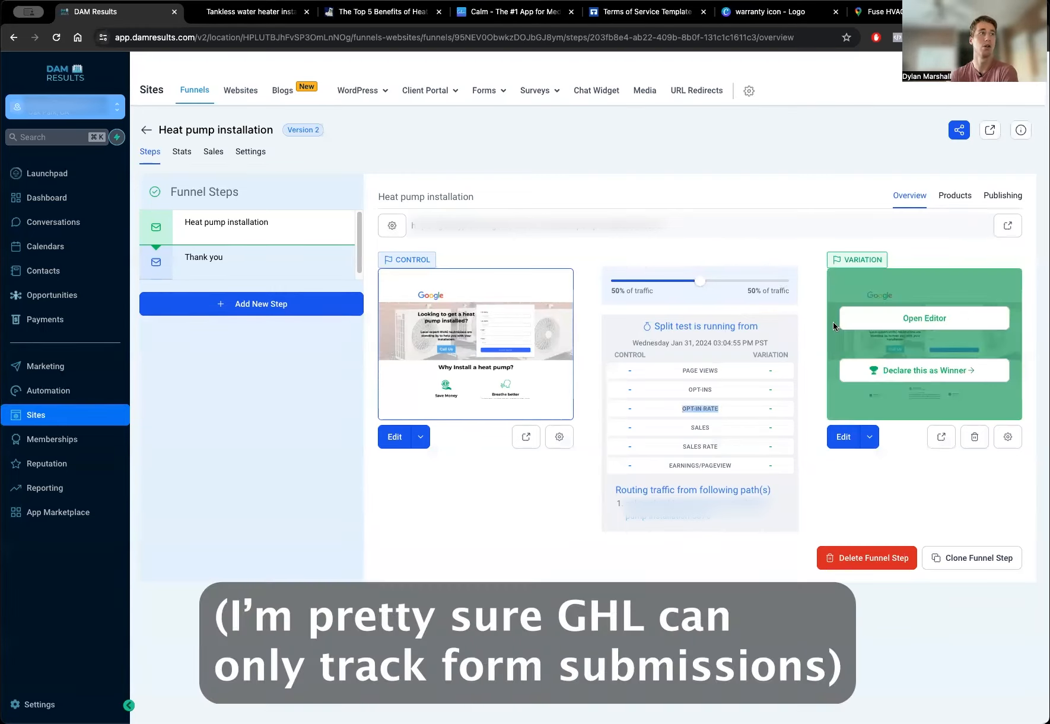